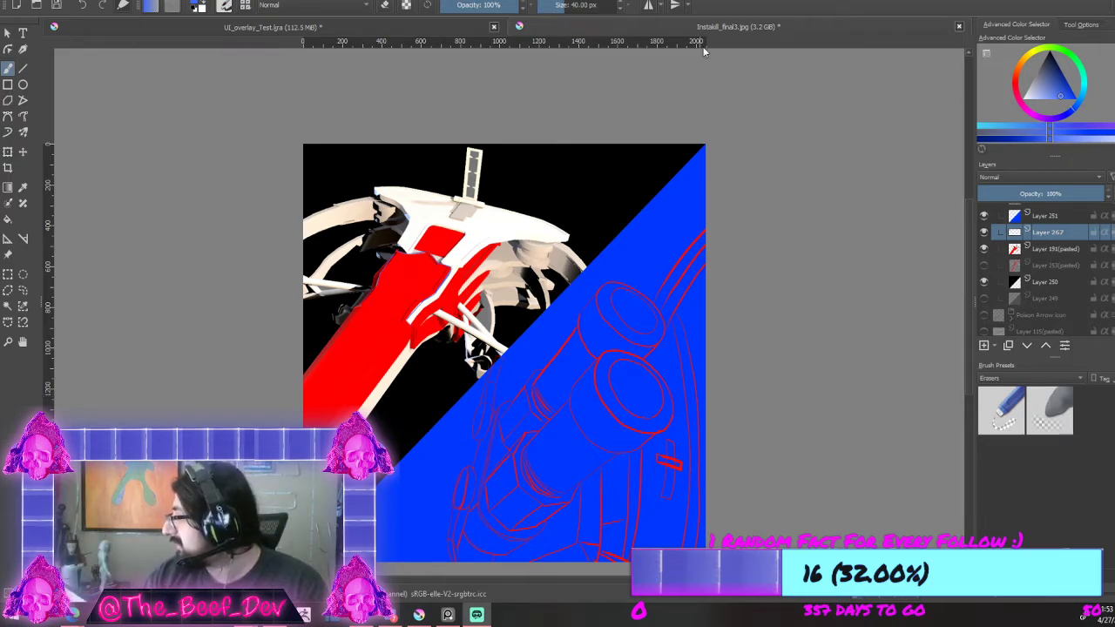
Step: Switch to the UI_overlay_Test document and examine the HUD bar with its orbs, ability icons and minimap
left_click(427, 26)
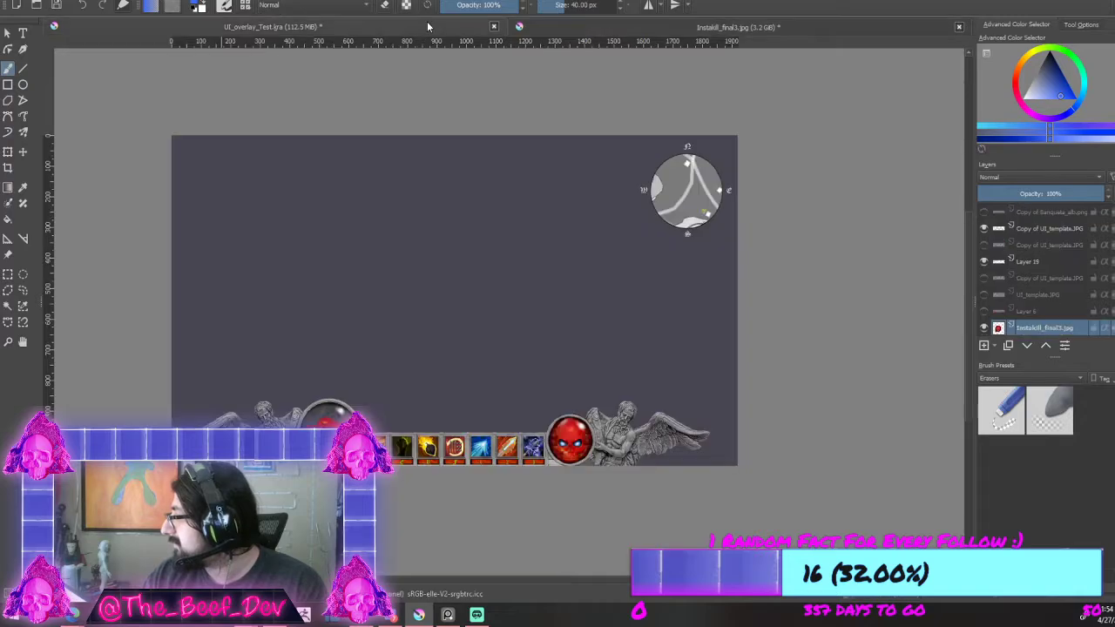
key("ctrl+equal")
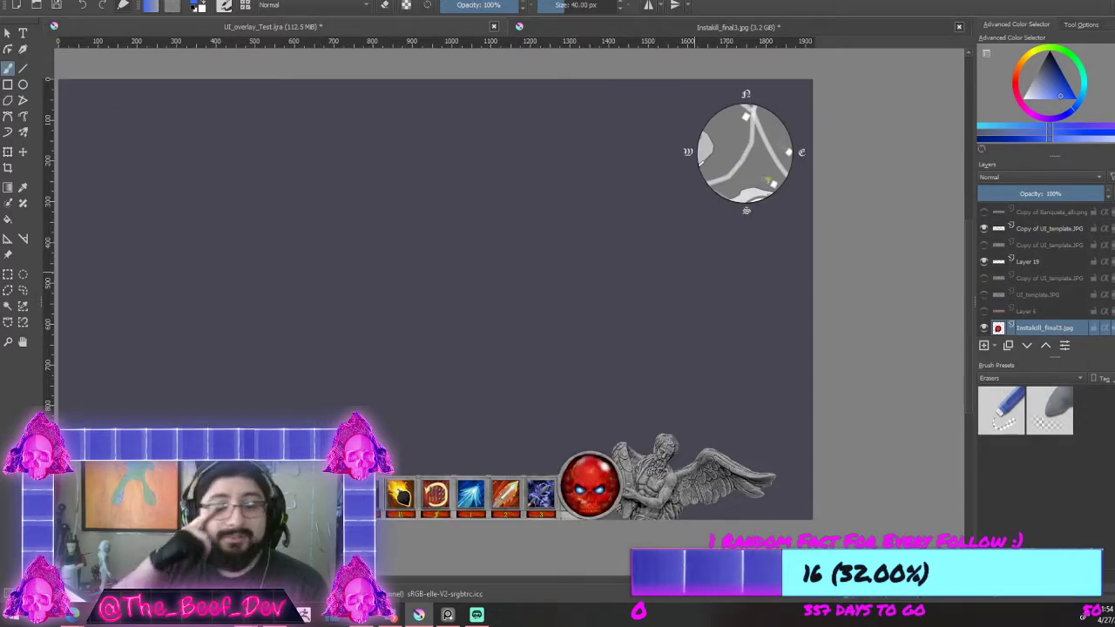
key("ctrl+minus")
key("ctrl+minus")
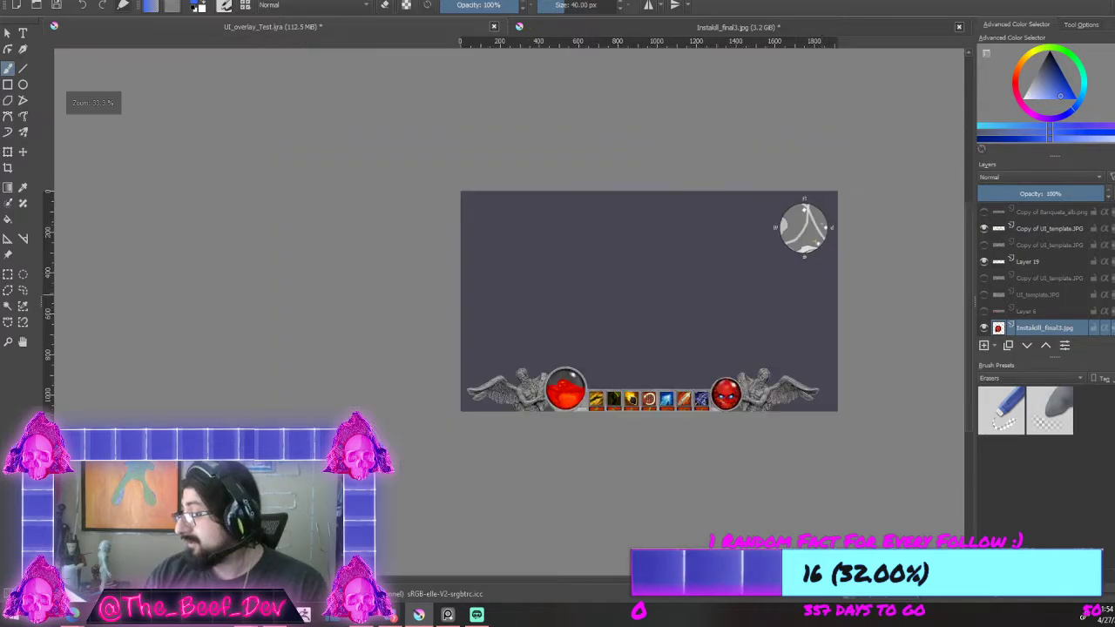
scroll(754, 224, "up", 4)
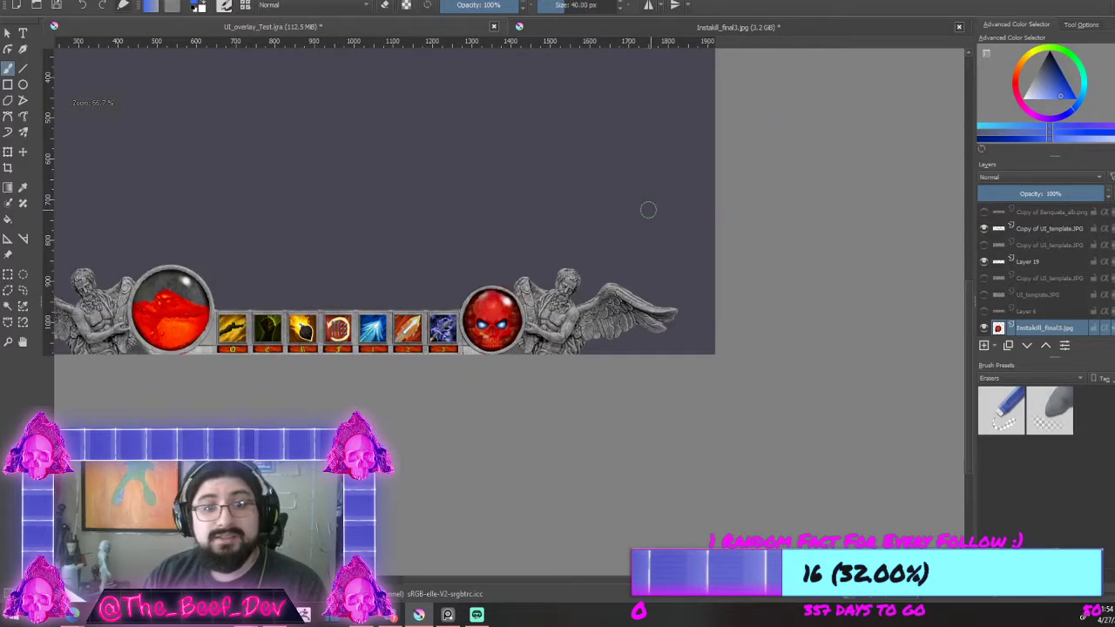
left_click_drag(737, 250, 795, 255)
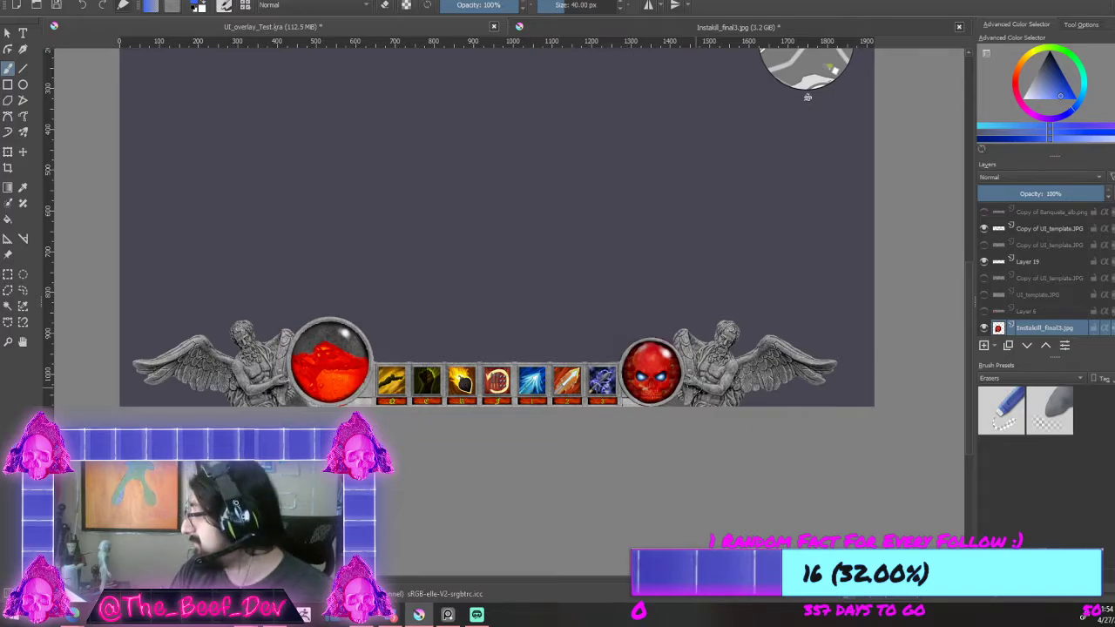
scroll(664, 370, "up", 4)
scroll(591, 340, "down", 4)
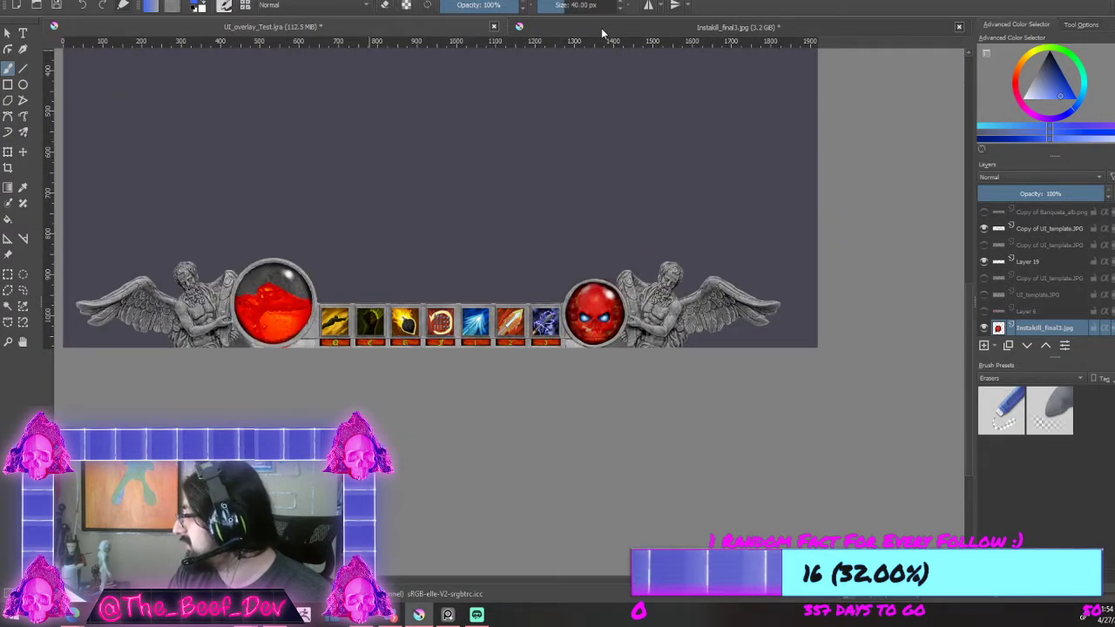
Step: Return to the Instakill document and temporarily show the Instakill group to check the skull icon at small size
left_click(524, 29)
scroll(987, 233, "up", 3)
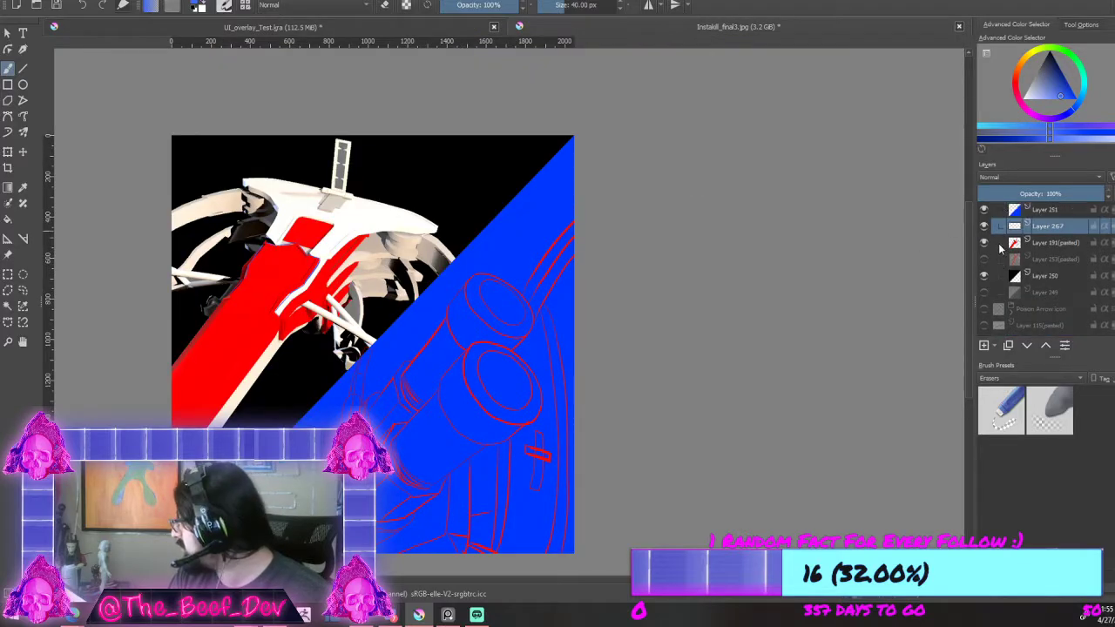
left_click(1006, 248)
scroll(1022, 255, "up", 3)
scroll(1046, 271, "up", 3)
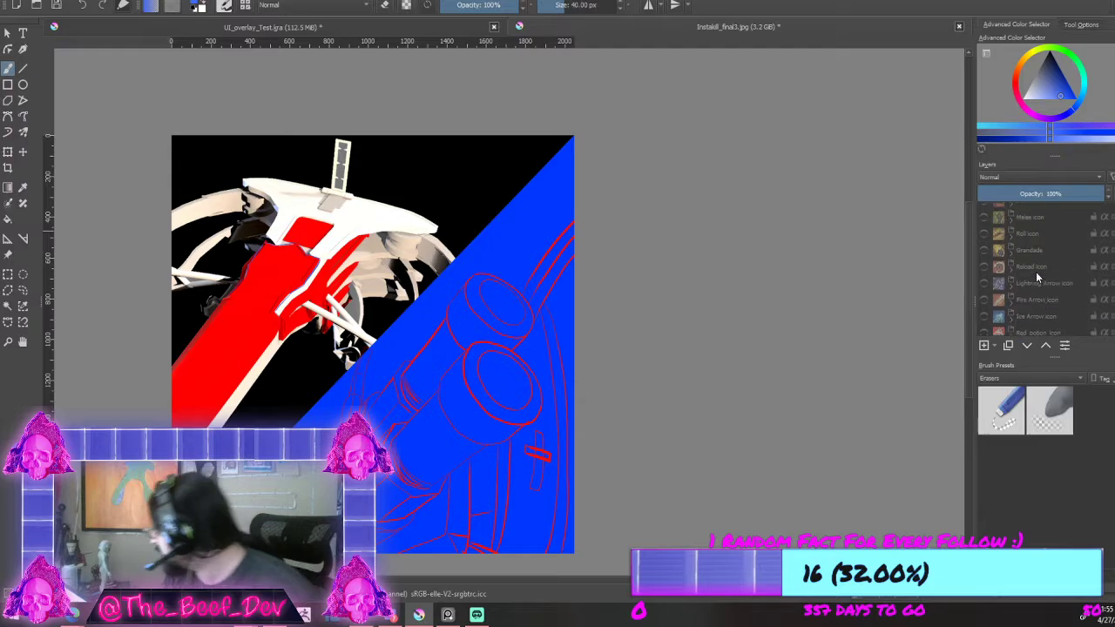
left_click(985, 246)
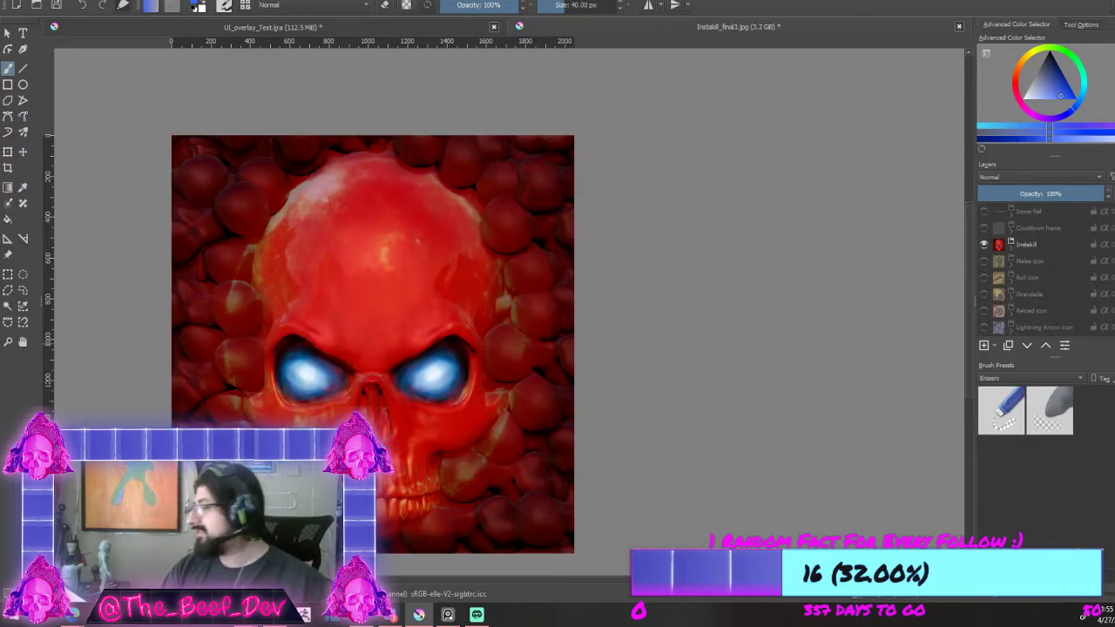
scroll(799, 339, "down", 3)
scroll(871, 380, "down", 2)
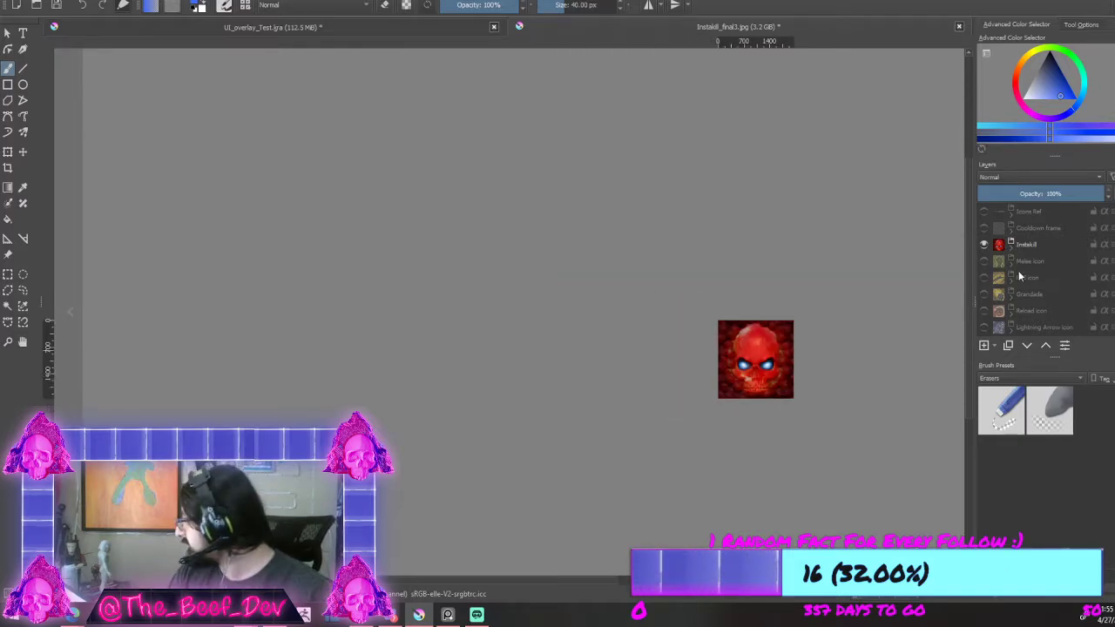
left_click(985, 245)
scroll(1002, 254, "down", 1)
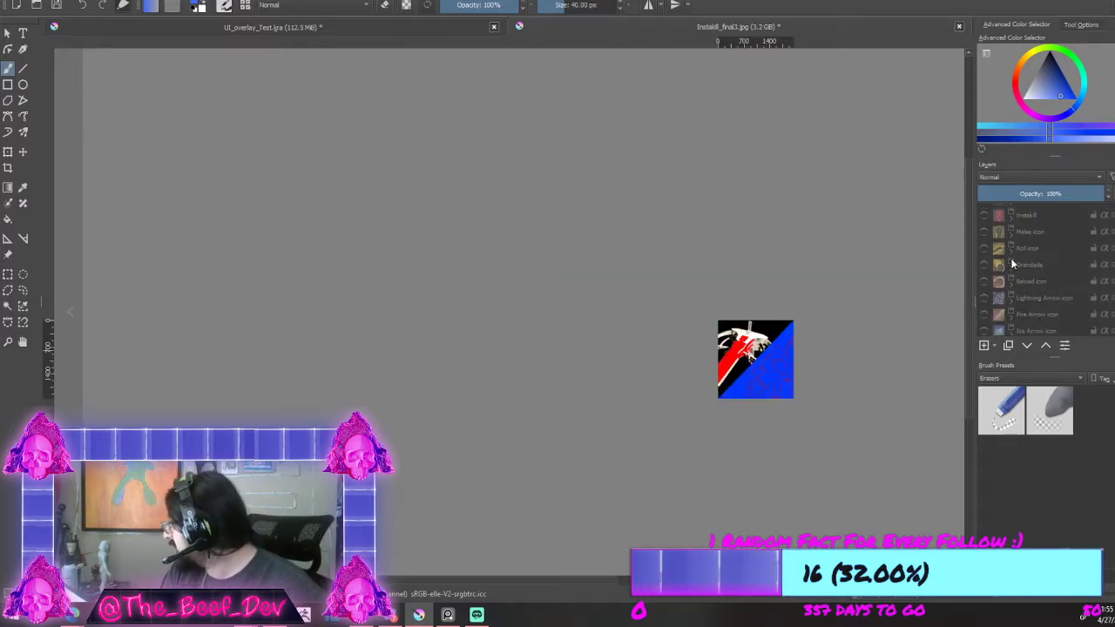
Step: Examine the weapon switch artwork and look through the icon groups in the layer stack
scroll(783, 392, "up", 1)
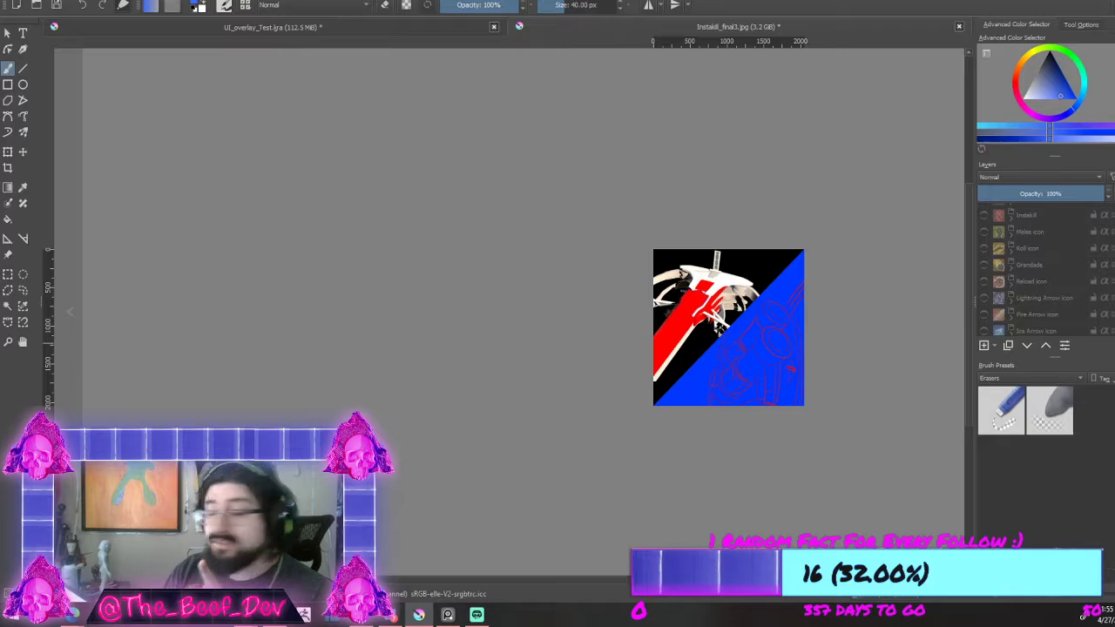
scroll(848, 342, "up", 2)
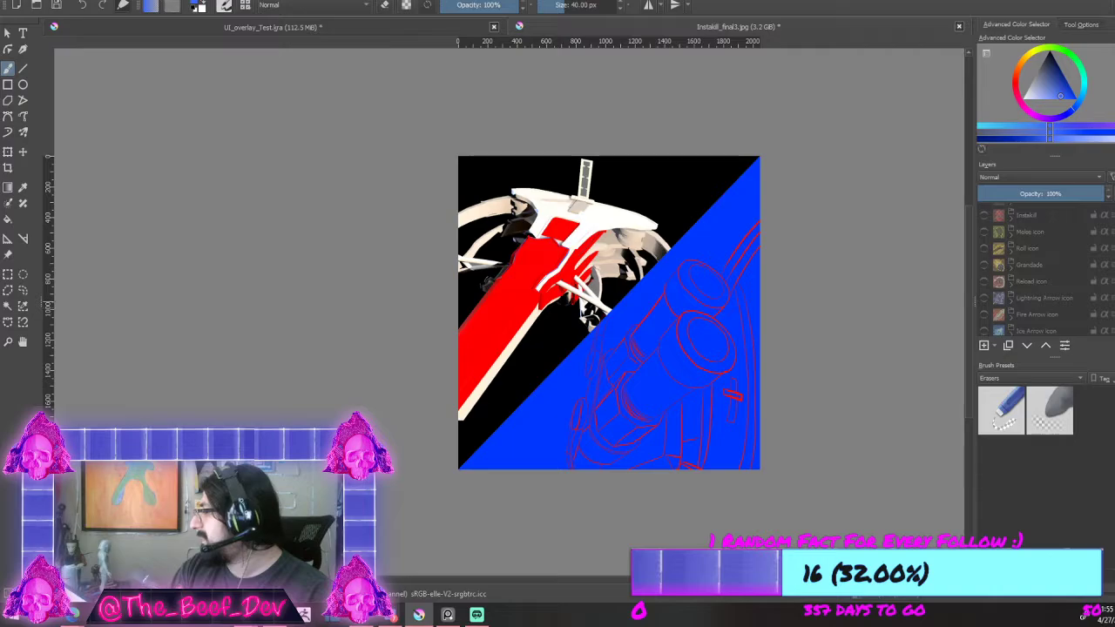
scroll(669, 325, "up", 1)
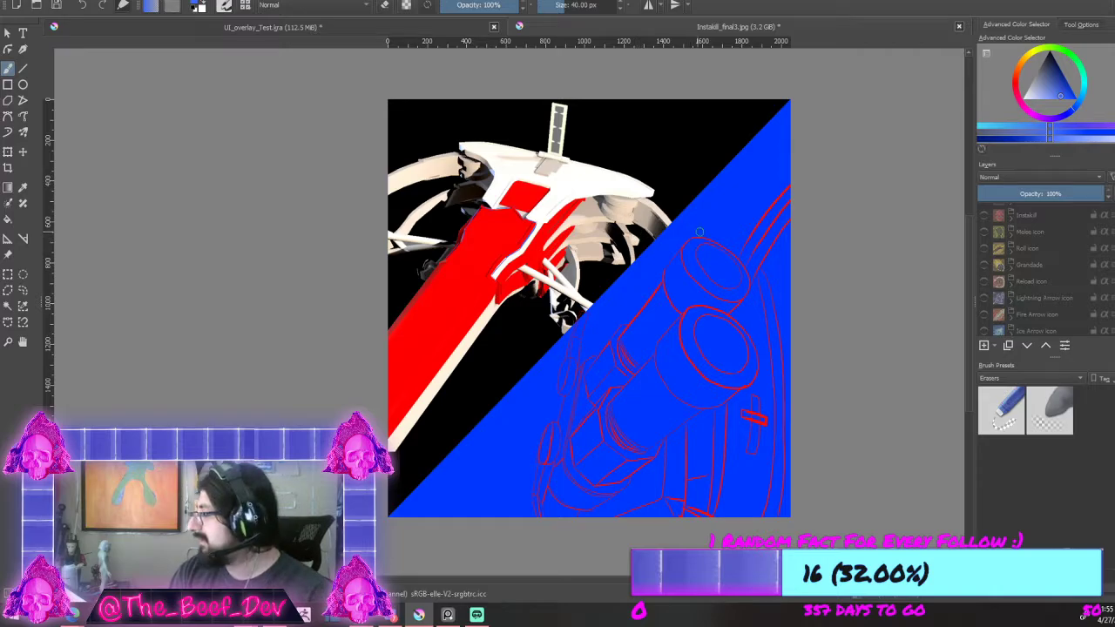
scroll(1065, 236, "up", 1)
scroll(1065, 238, "up", 1)
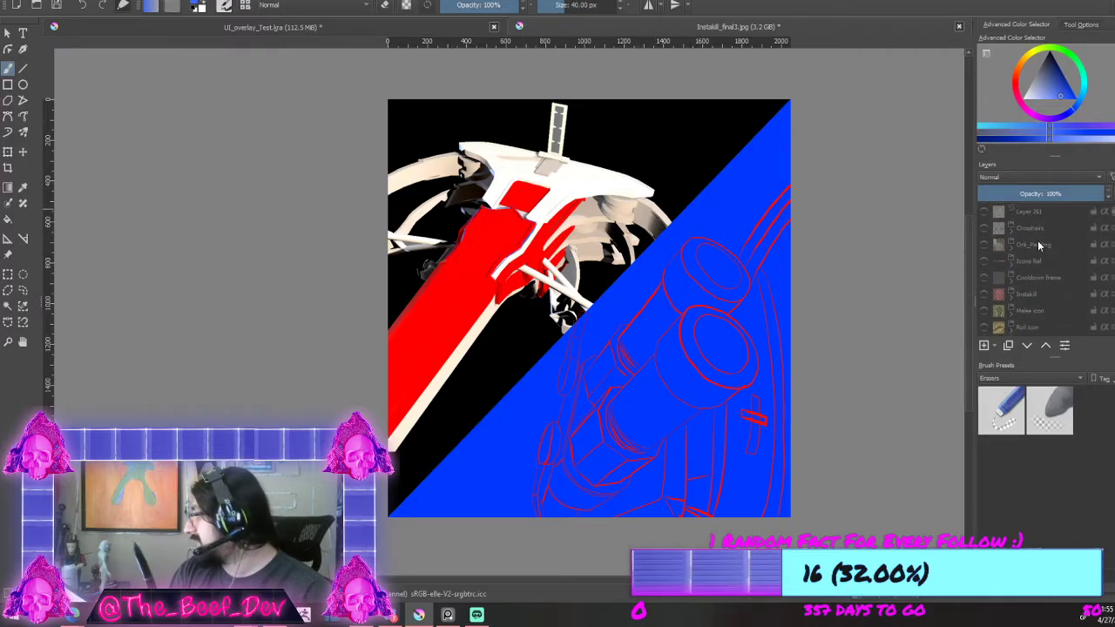
scroll(1025, 247, "down", 3)
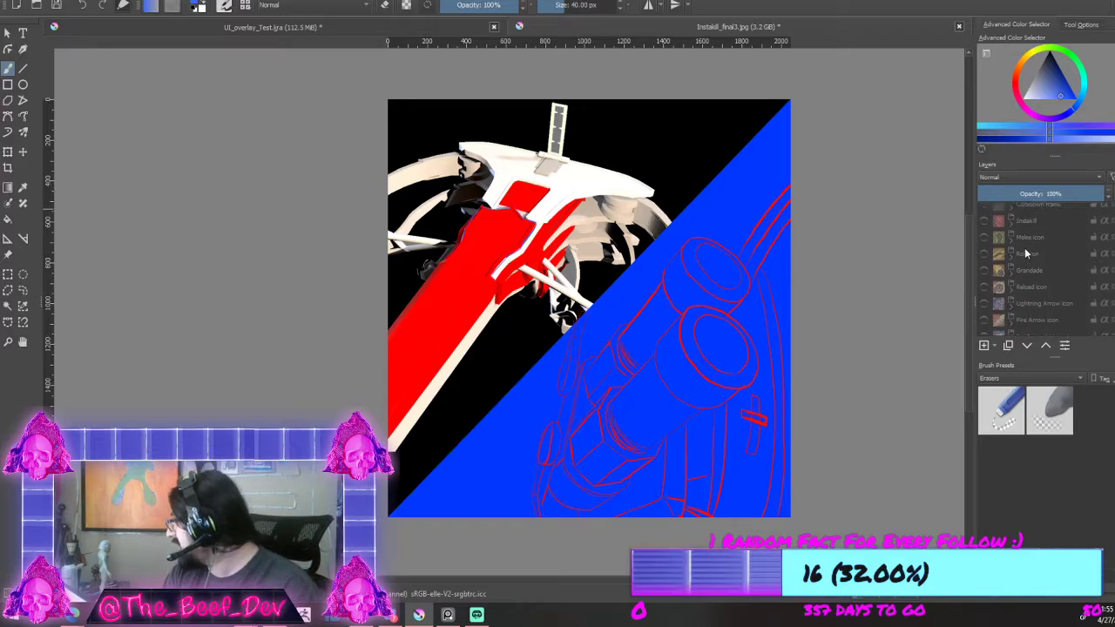
scroll(1025, 247, "down", 5)
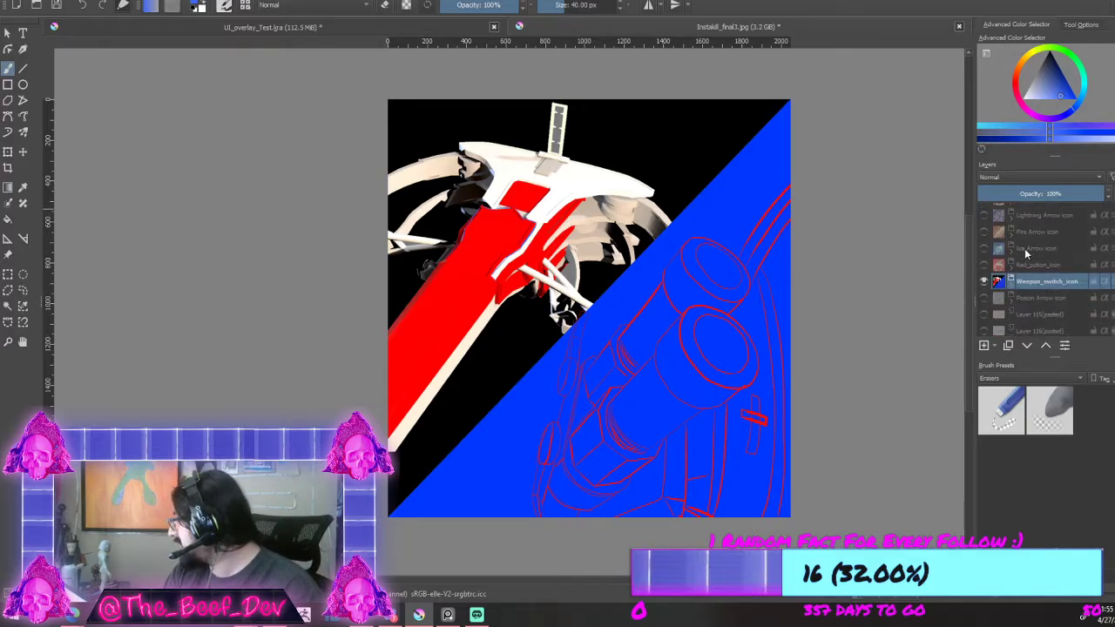
Step: Temporarily swap the visible Weapon_switch_icon group for the Poison Arrow icon group to view the arrow sketch
left_click(983, 282)
scroll(983, 277, "up", 3)
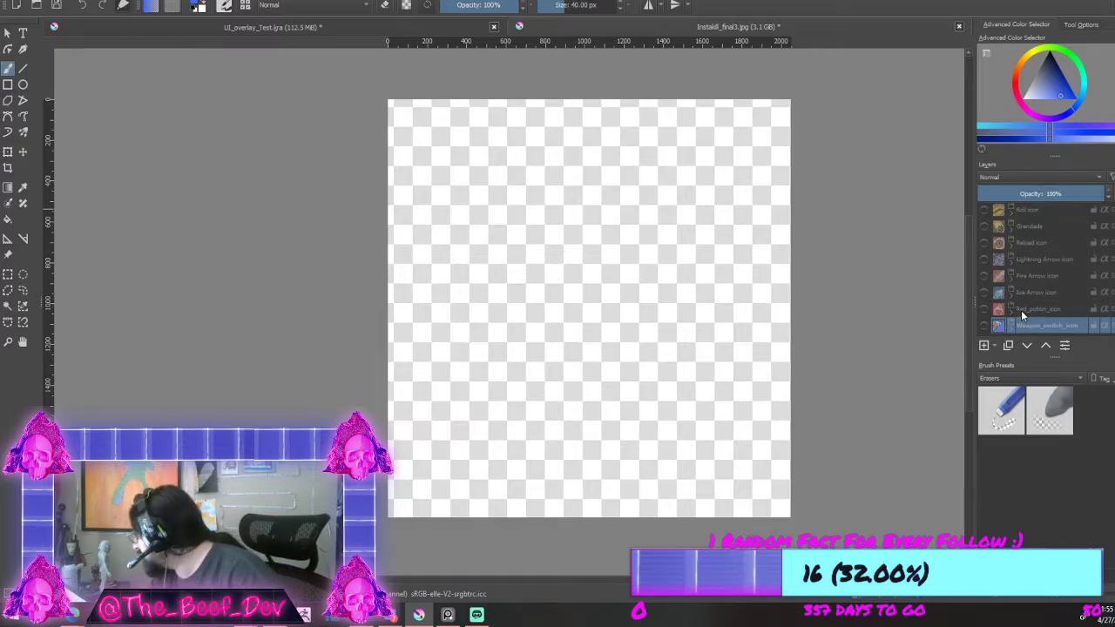
scroll(1021, 310, "up", 3)
scroll(1021, 281, "up", 3)
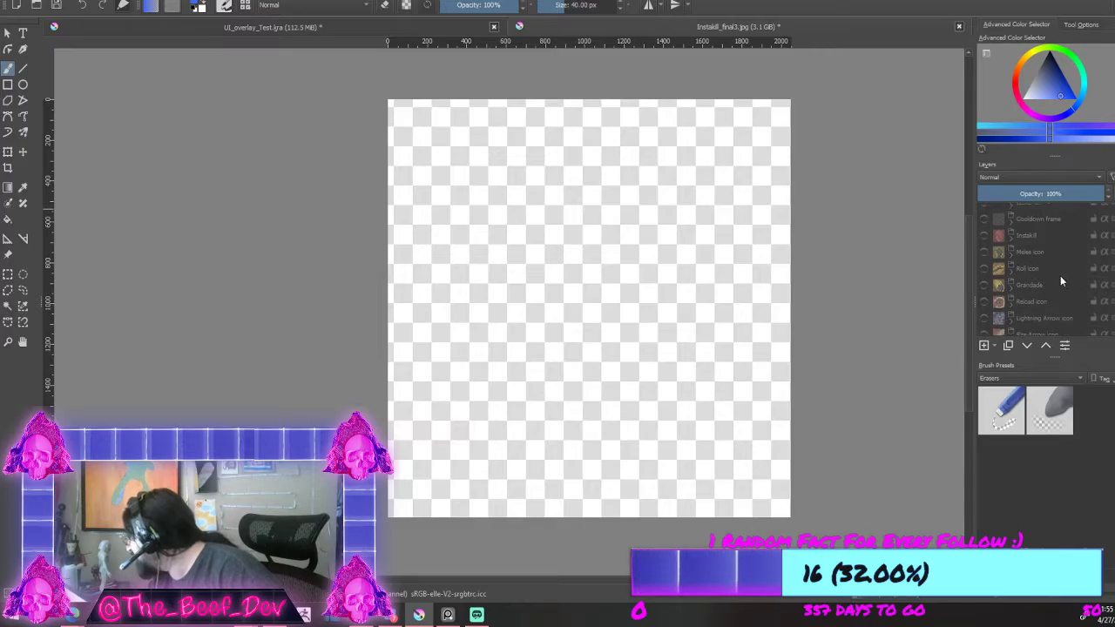
scroll(1057, 280, "down", 3)
scroll(1056, 284, "down", 3)
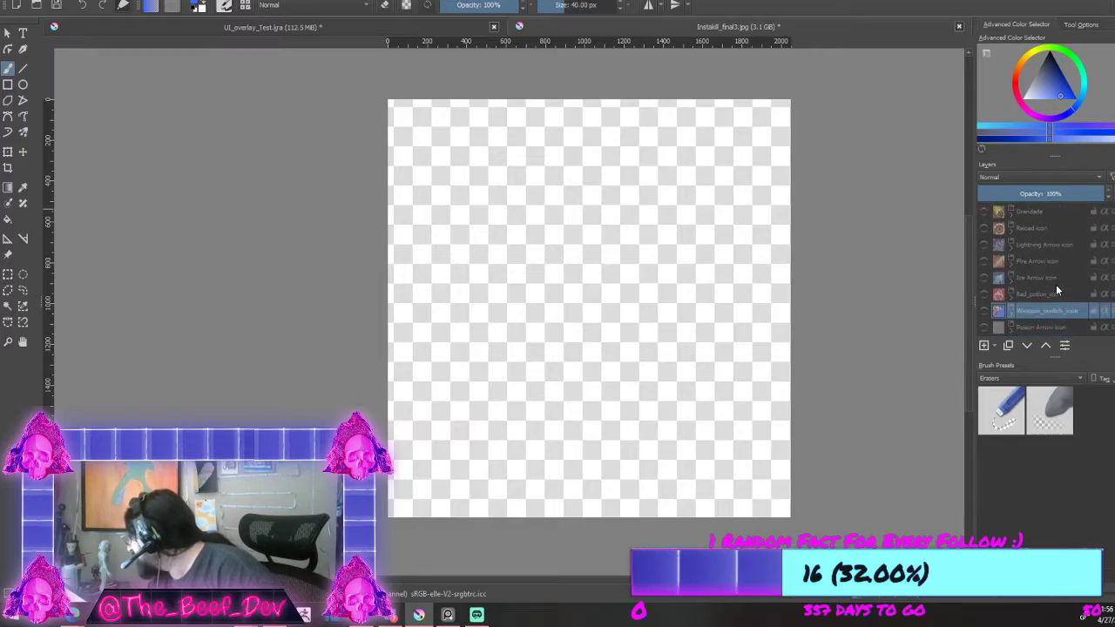
left_click(985, 298)
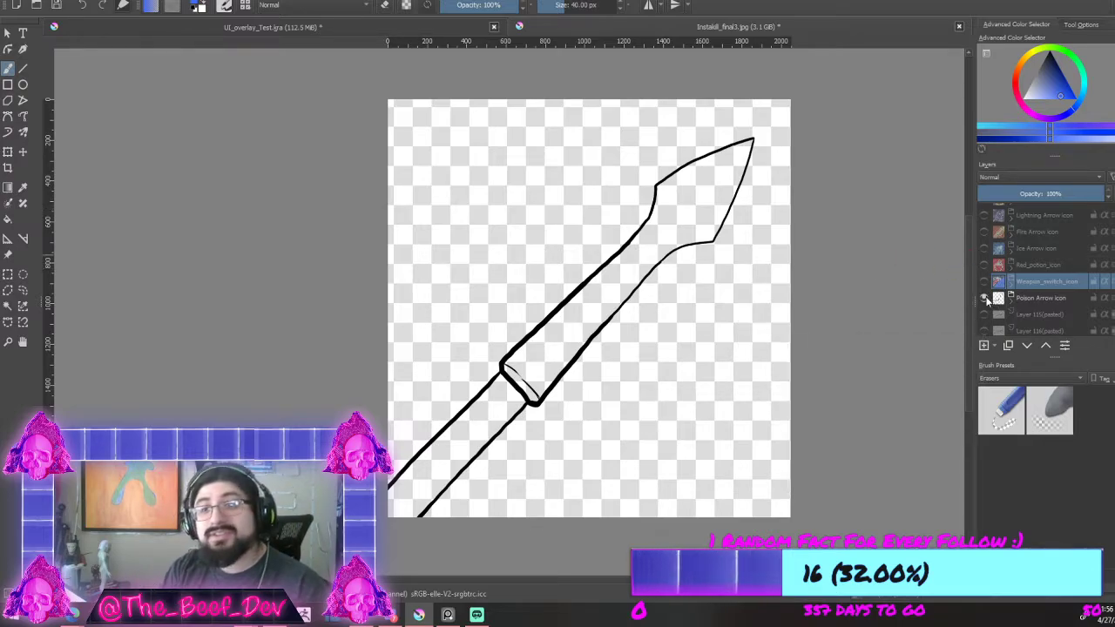
mouse_move(988, 298)
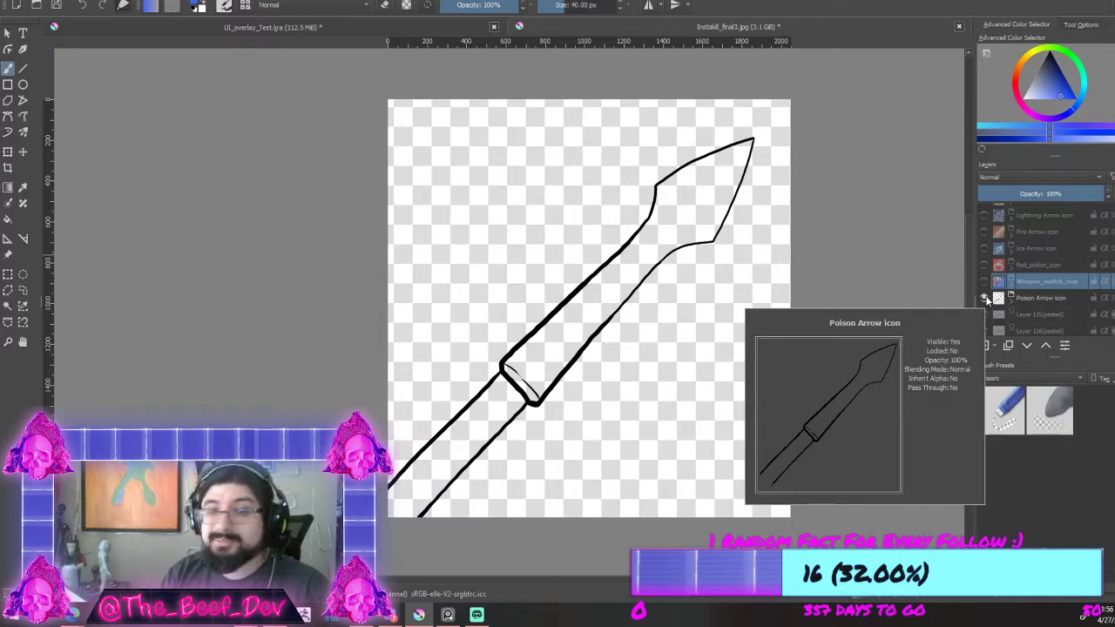
left_click(985, 298)
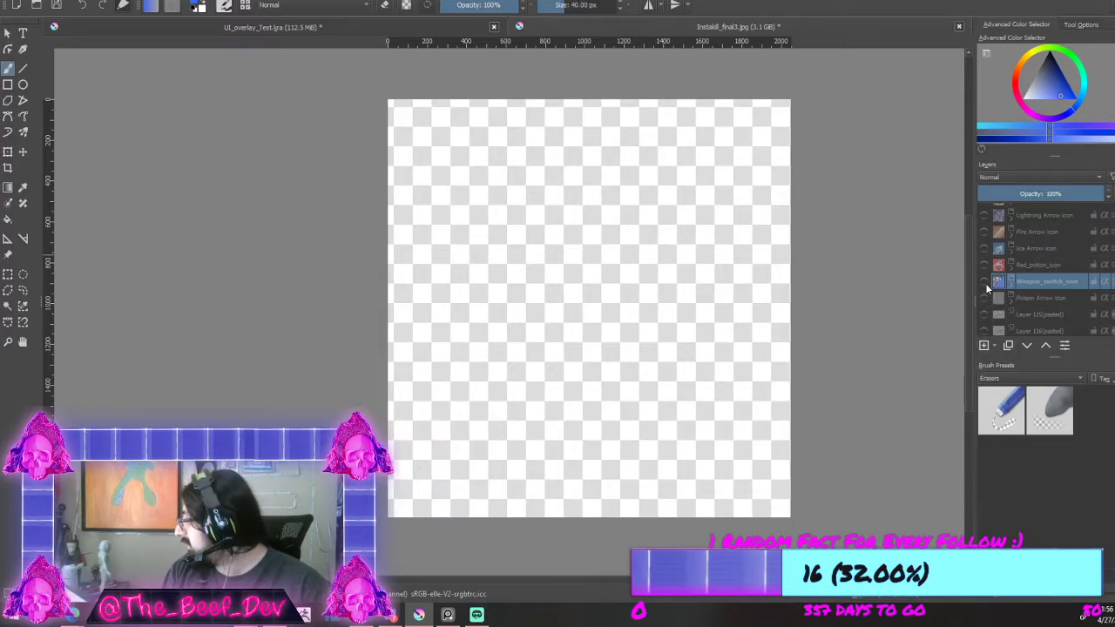
left_click(986, 281)
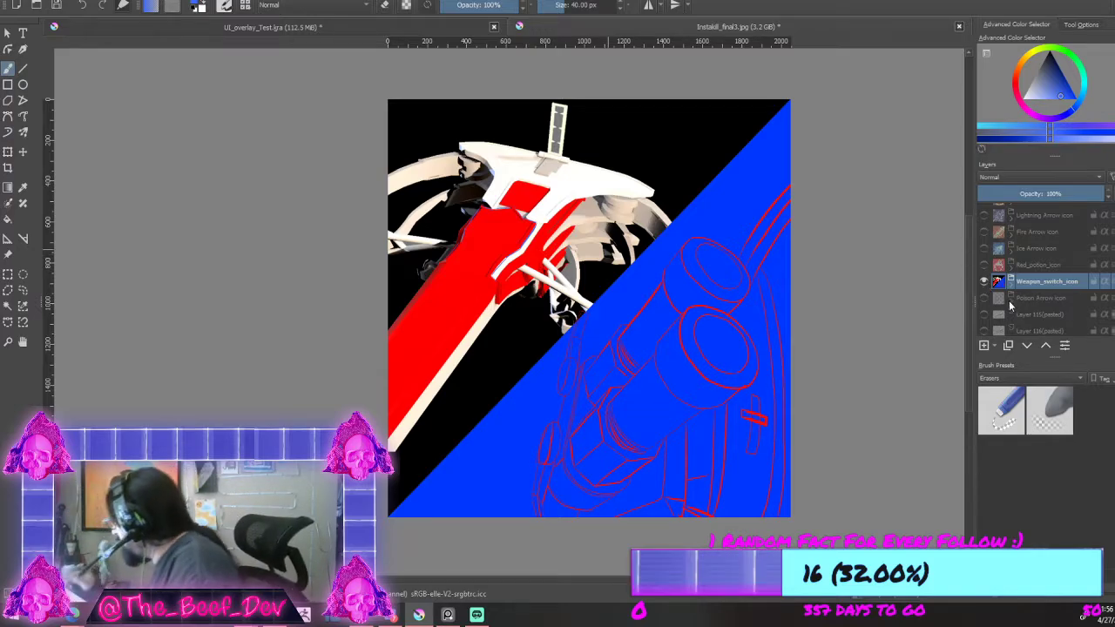
Step: Expand the Weapon_switch_icon group, check Layer 266 and Layer 267 by toggling their visibility, and make Layer 267 active
left_click(1011, 286)
left_click(1038, 300)
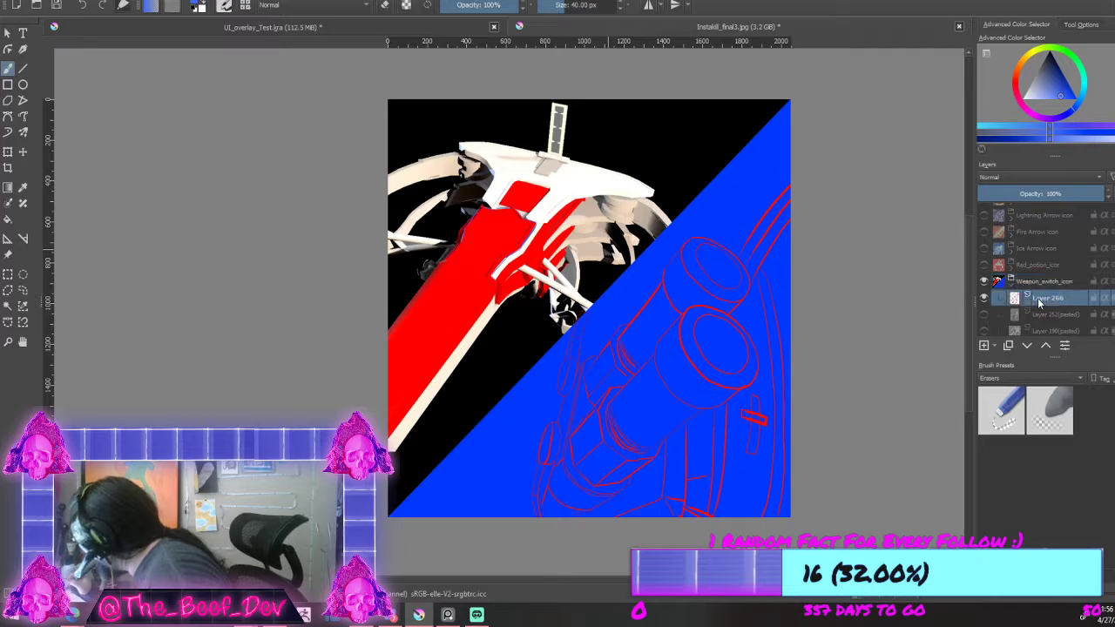
left_click(984, 298)
left_click(984, 298)
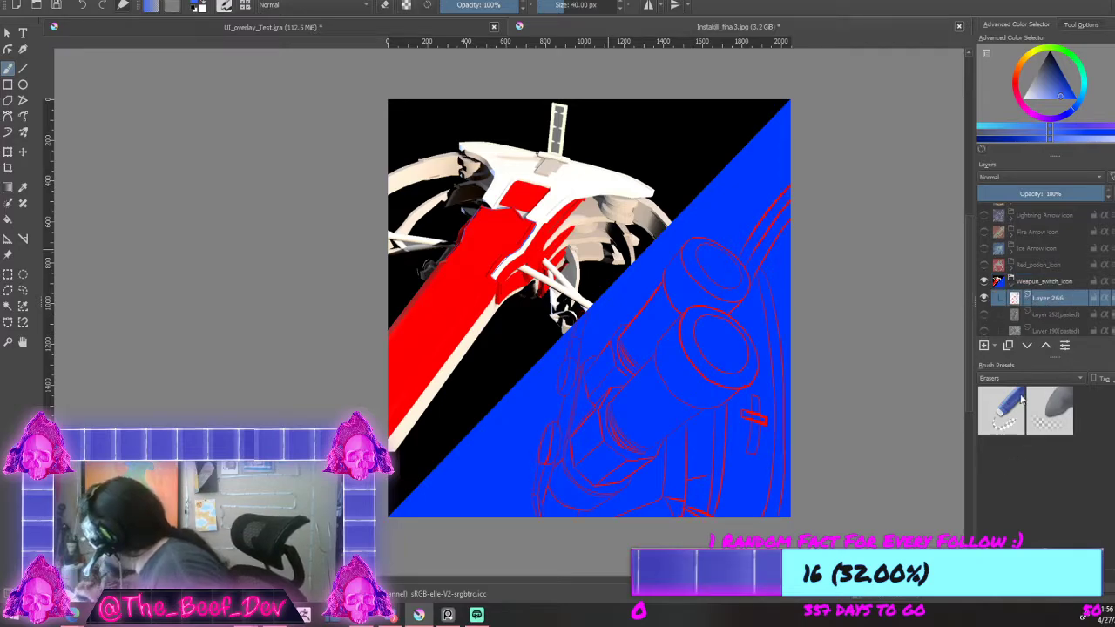
scroll(1072, 261, "down", 3)
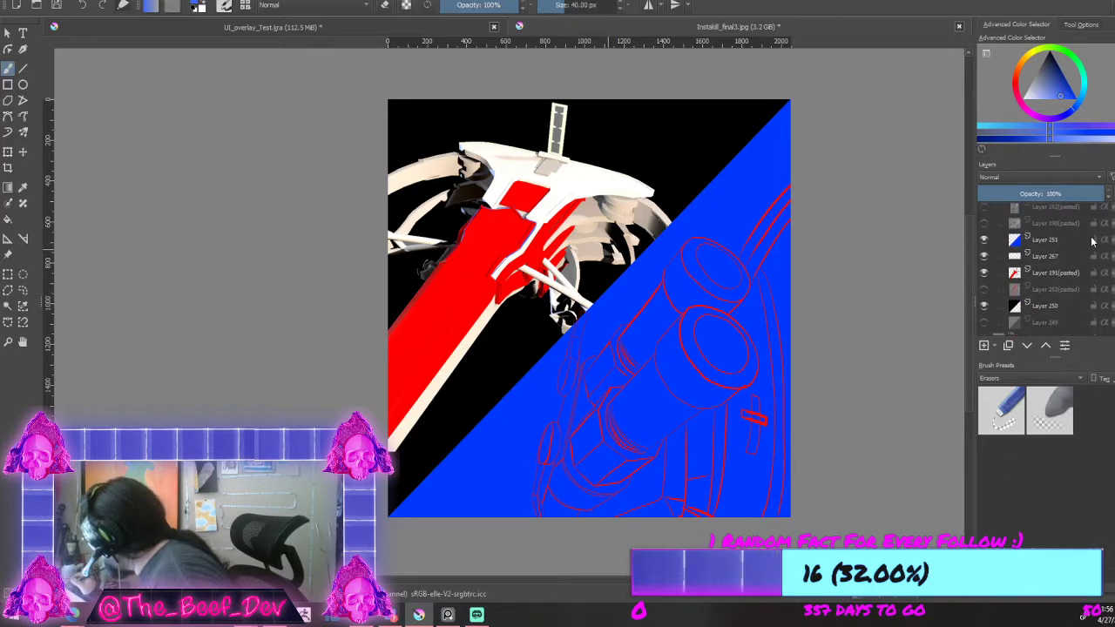
left_click(984, 259)
left_click(983, 261)
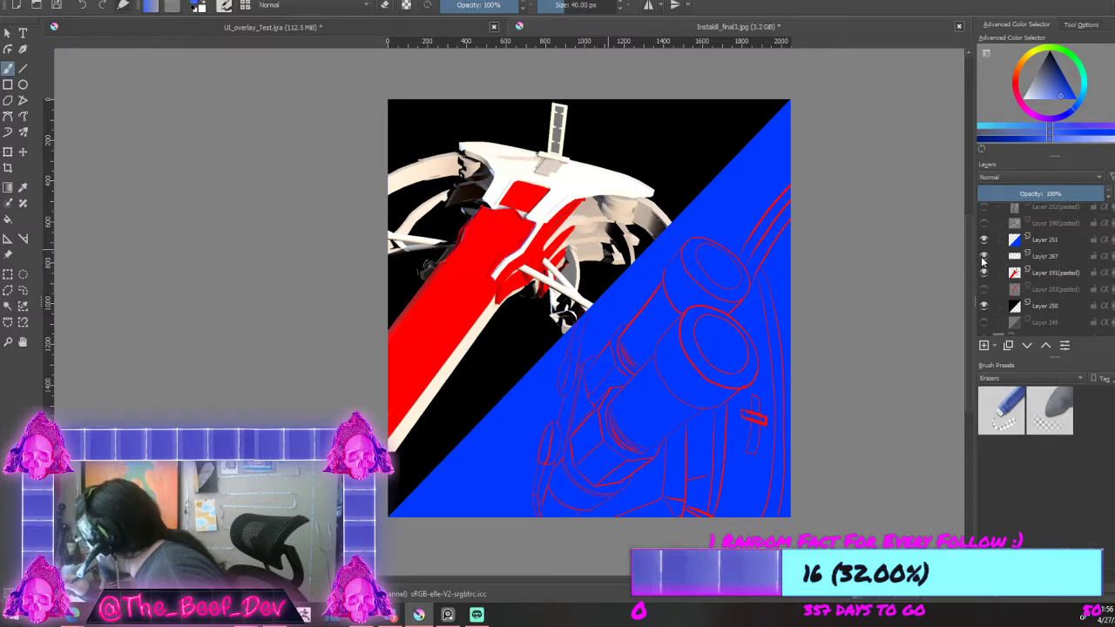
left_click(1053, 257)
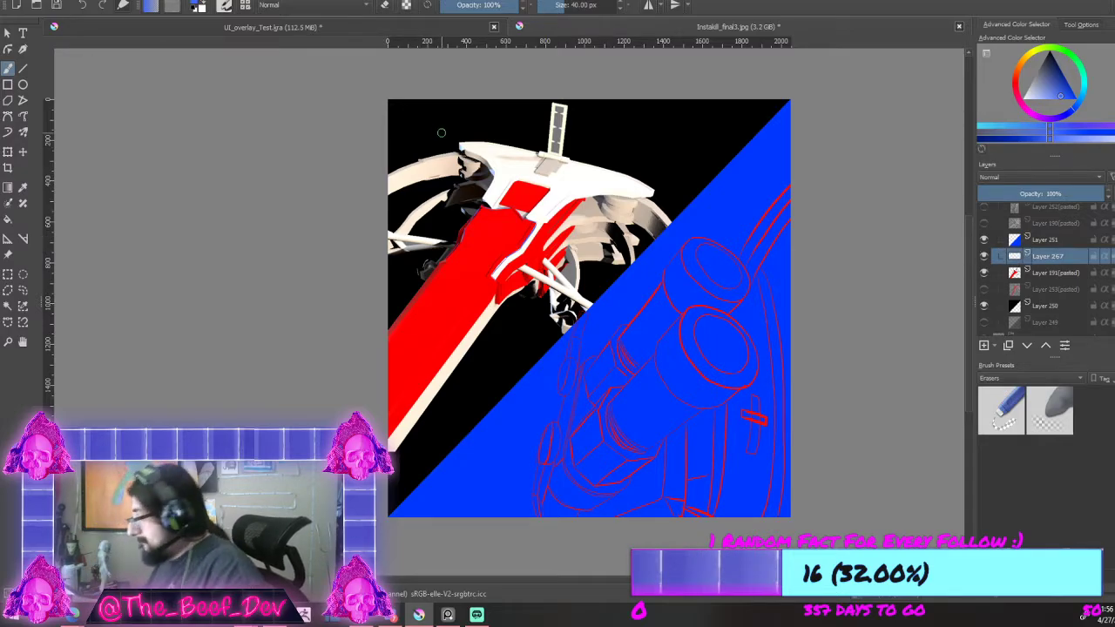
Step: Extend the blue outline on Layer 267 from the lower end of the white strip down the red flap
scroll(506, 222, "up", 3)
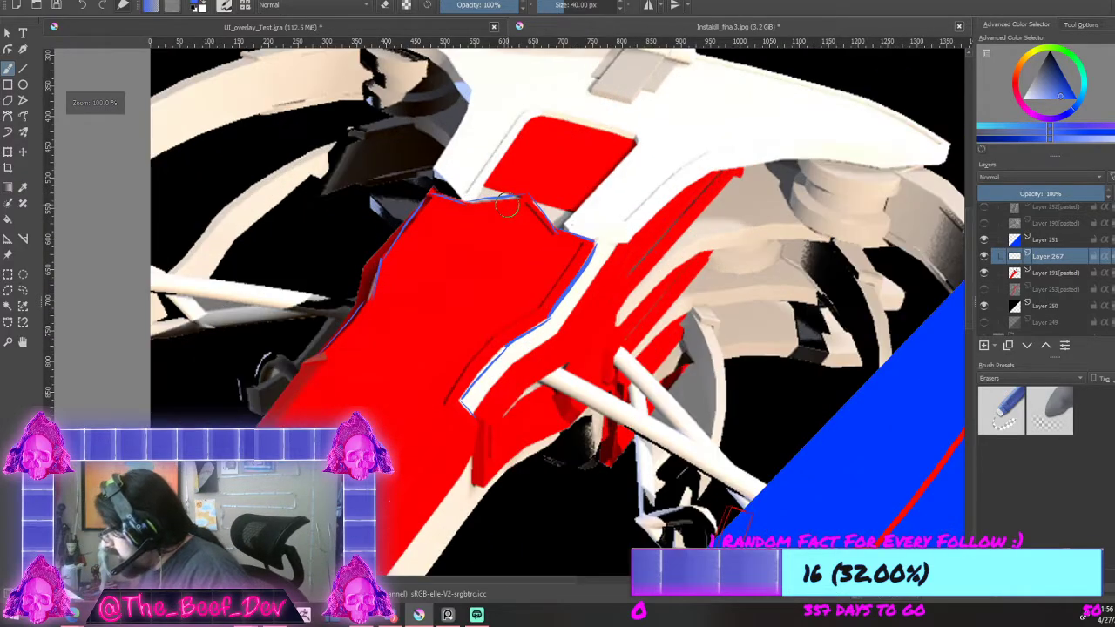
scroll(459, 450, "down", 2)
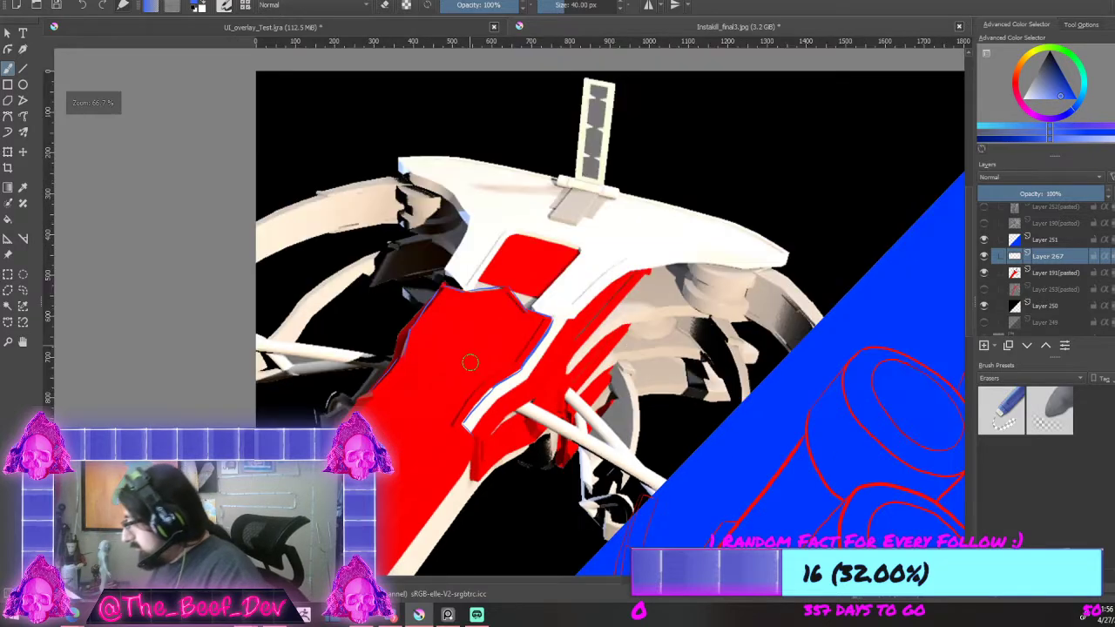
scroll(463, 351, "up", 5)
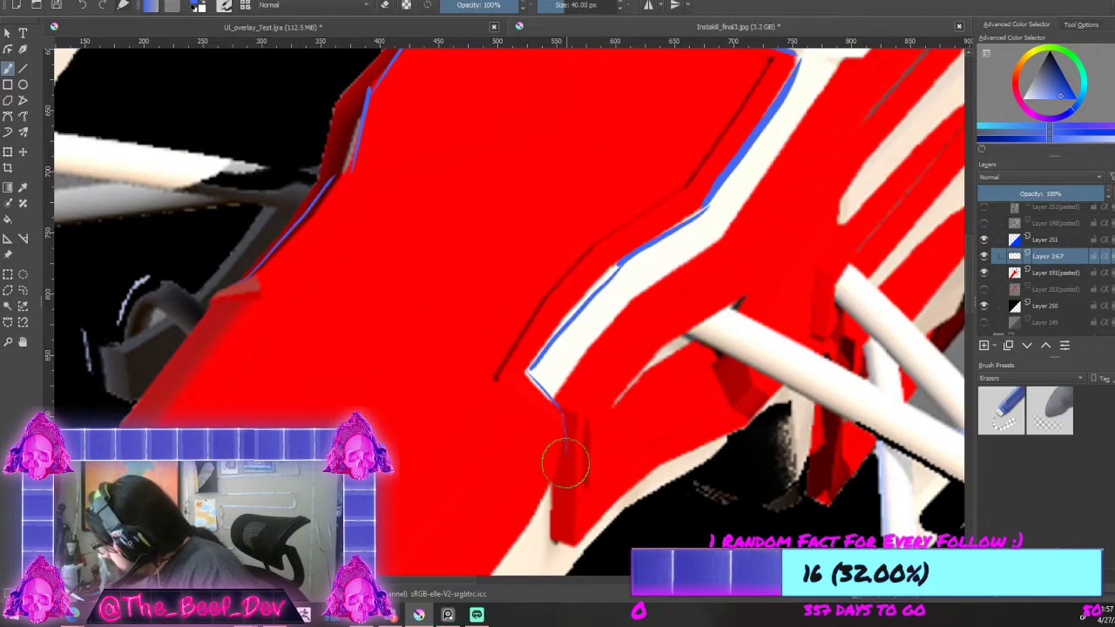
scroll(567, 460, "down", 6)
scroll(649, 419, "down", 2)
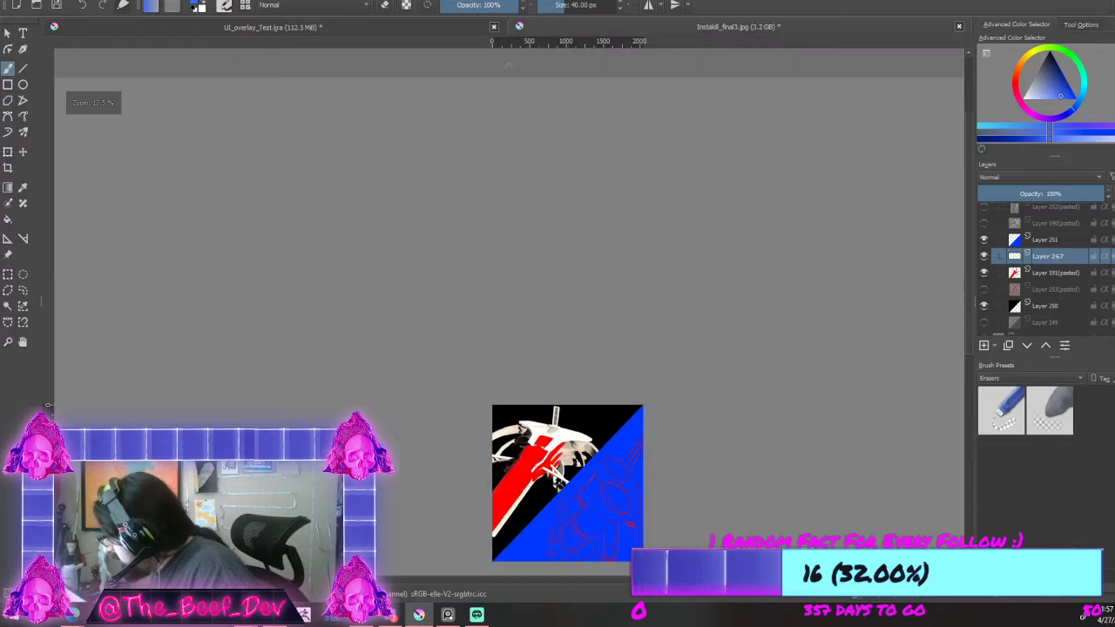
scroll(649, 419, "up", 4)
scroll(651, 315, "down", 3)
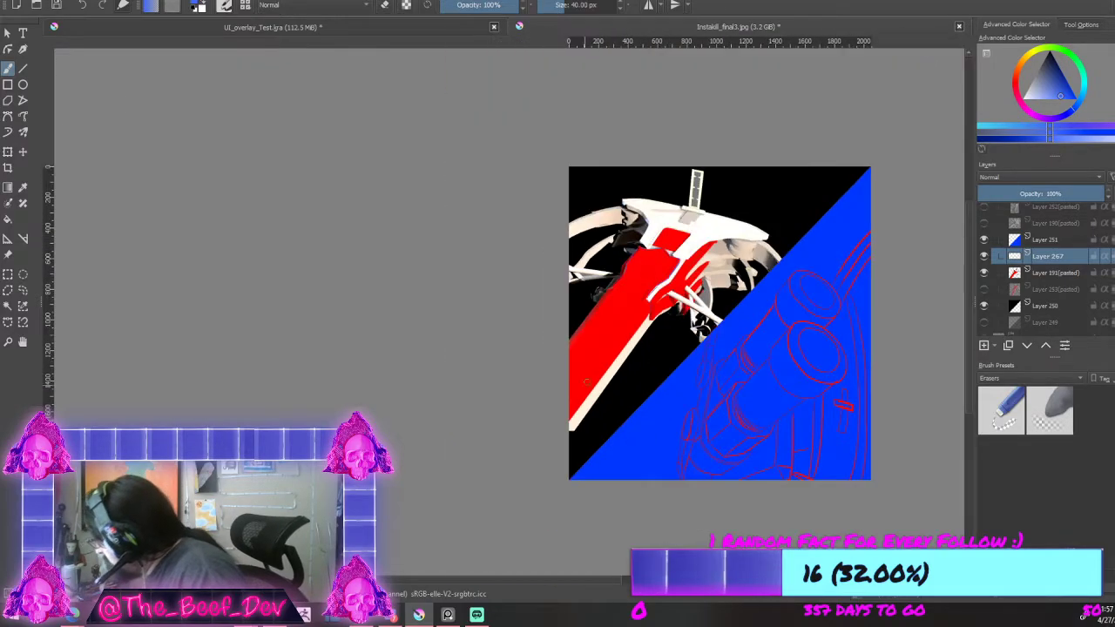
Step: Outline both long edges of the red body in blue, undoing and redrawing the stroke along the beige edge
scroll(521, 481, "up", 3)
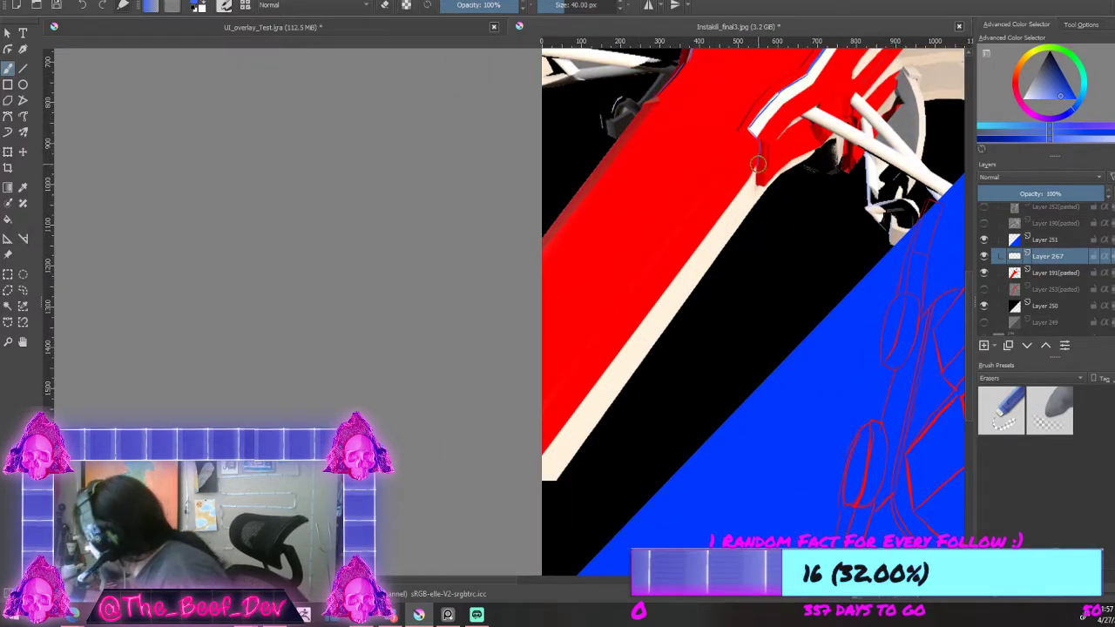
left_click_drag(643, 322, 544, 460)
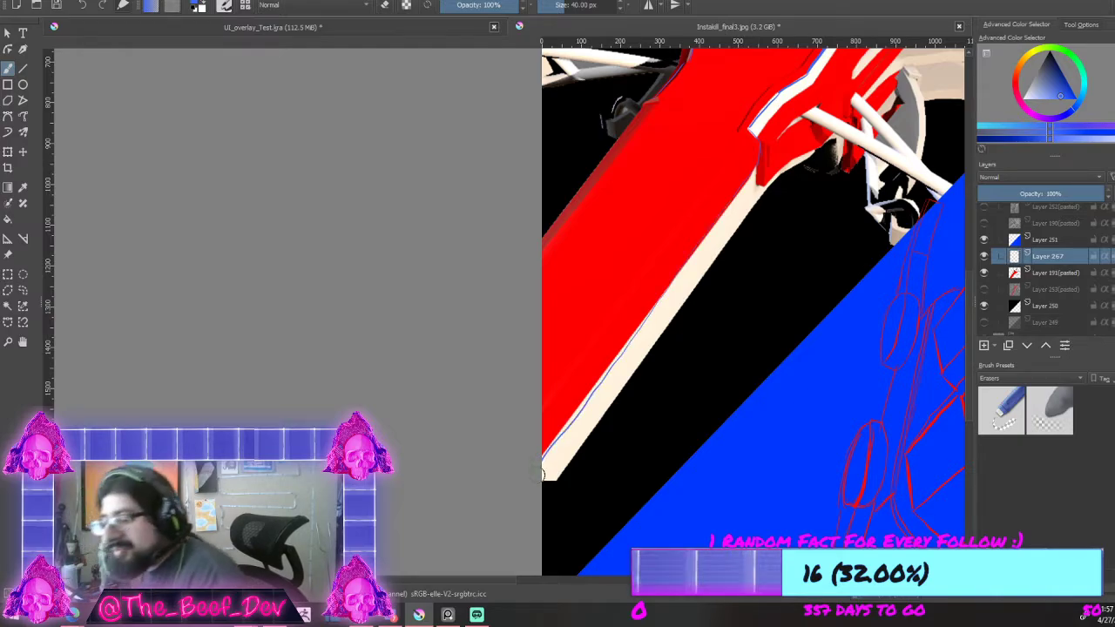
key("ctrl+z")
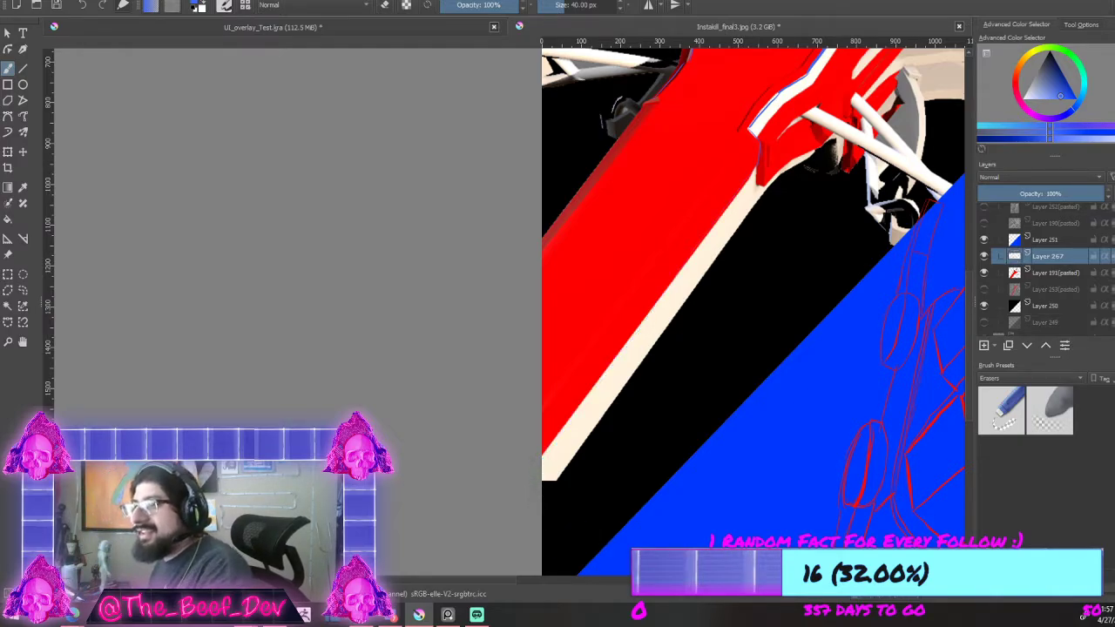
key("minus")
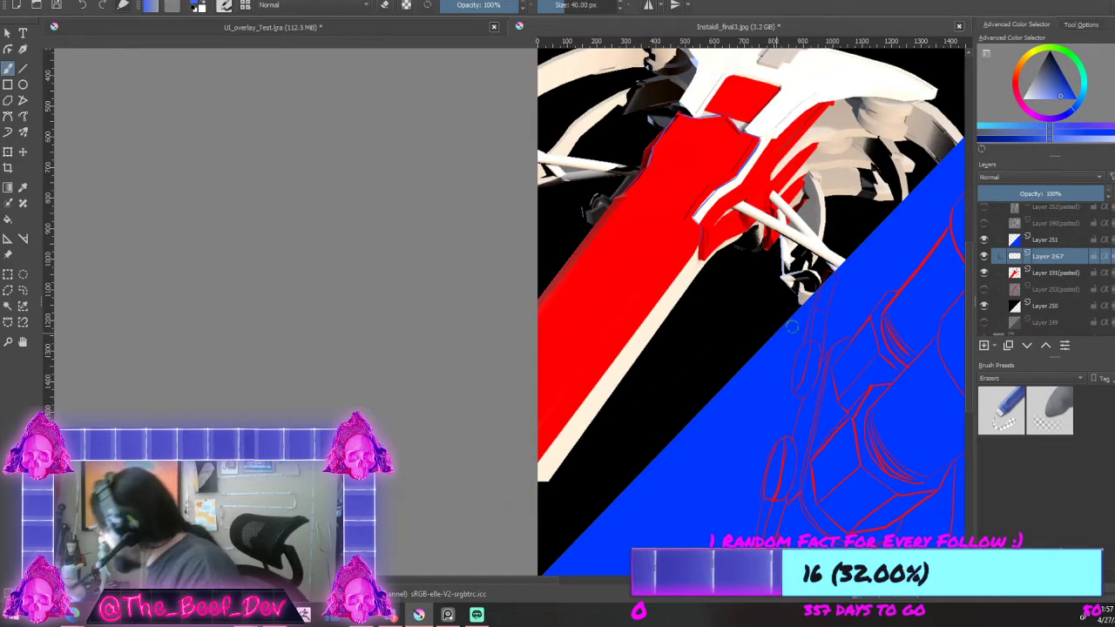
scroll(620, 359, "up", 1)
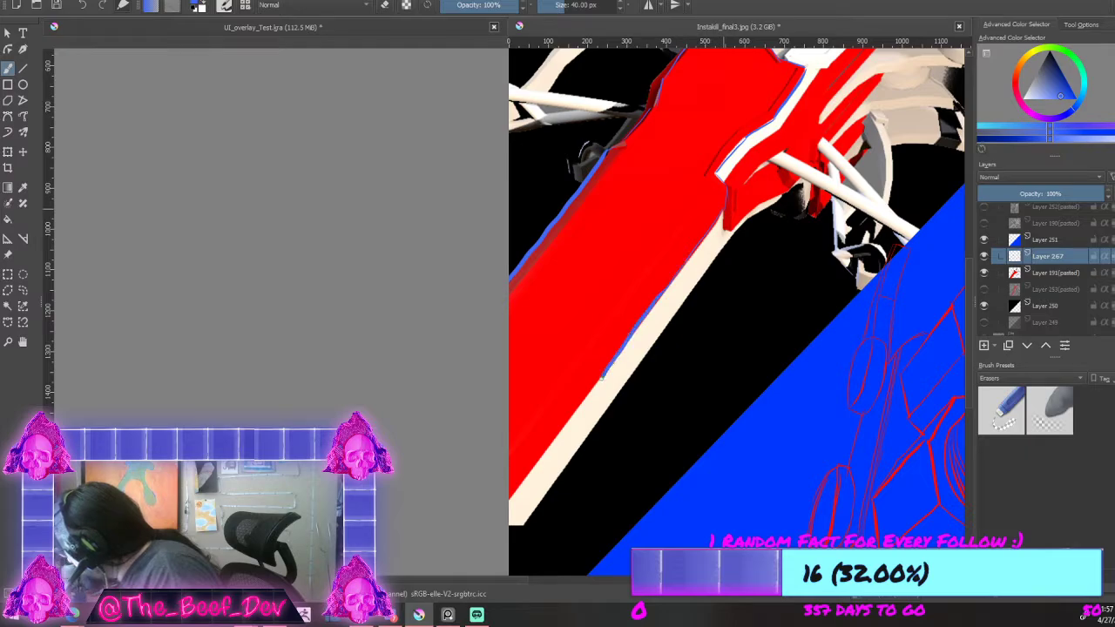
scroll(751, 218, "down", 5)
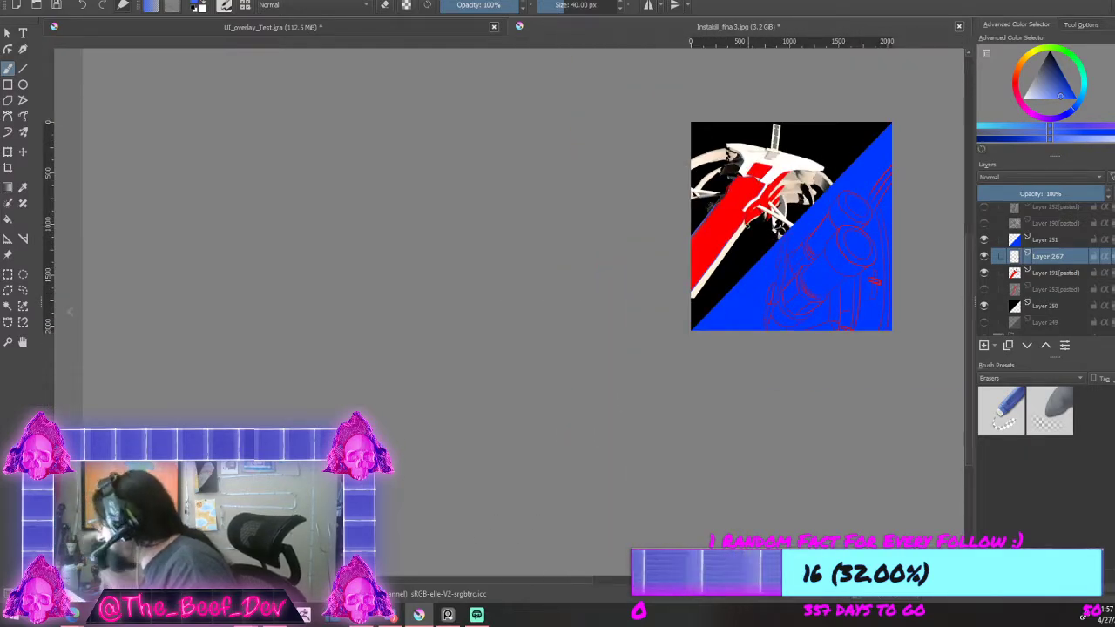
Step: Outline the small dark gap between the white hull's corner and the top of the red body in blue
scroll(771, 127, "up", 3)
scroll(771, 127, "down", 4)
scroll(670, 162, "up", 6)
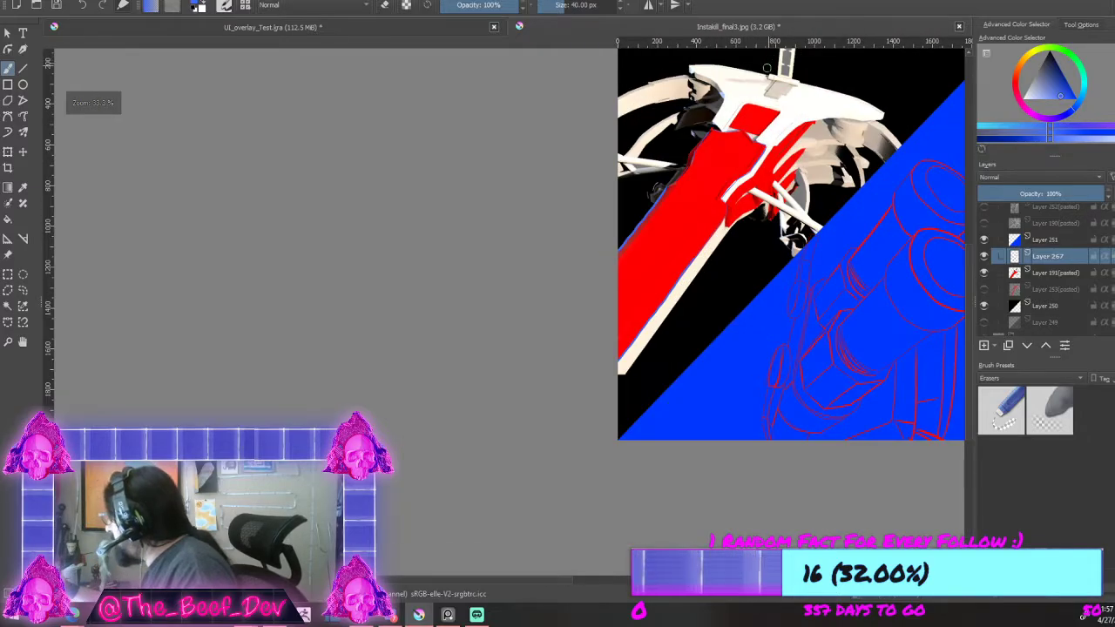
scroll(670, 162, "up", 3)
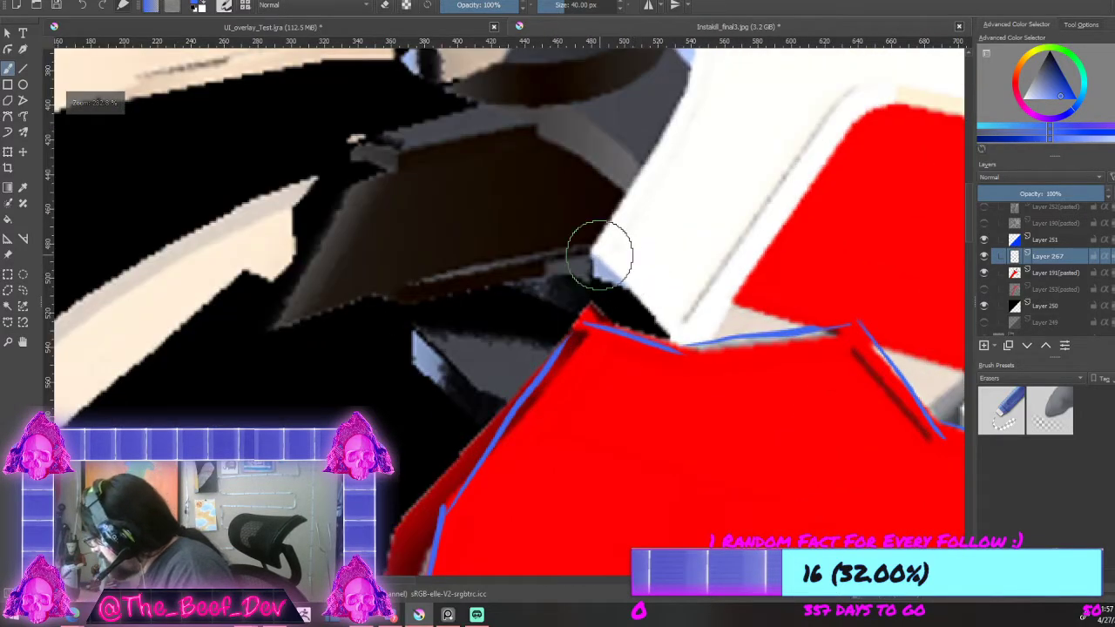
left_click_drag(654, 315, 598, 249)
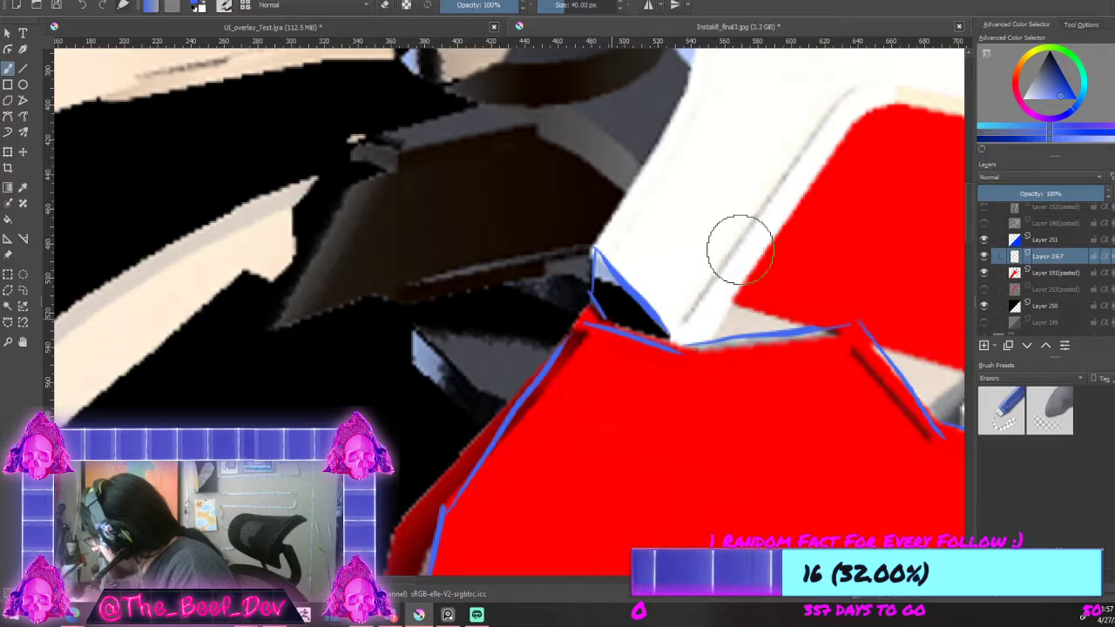
Step: Outline the outer rim and inner edge of the red panel in the white hull with thin blue lines, undoing the thick rim stroke
scroll(726, 313, "down", 5)
scroll(729, 174, "up", 4)
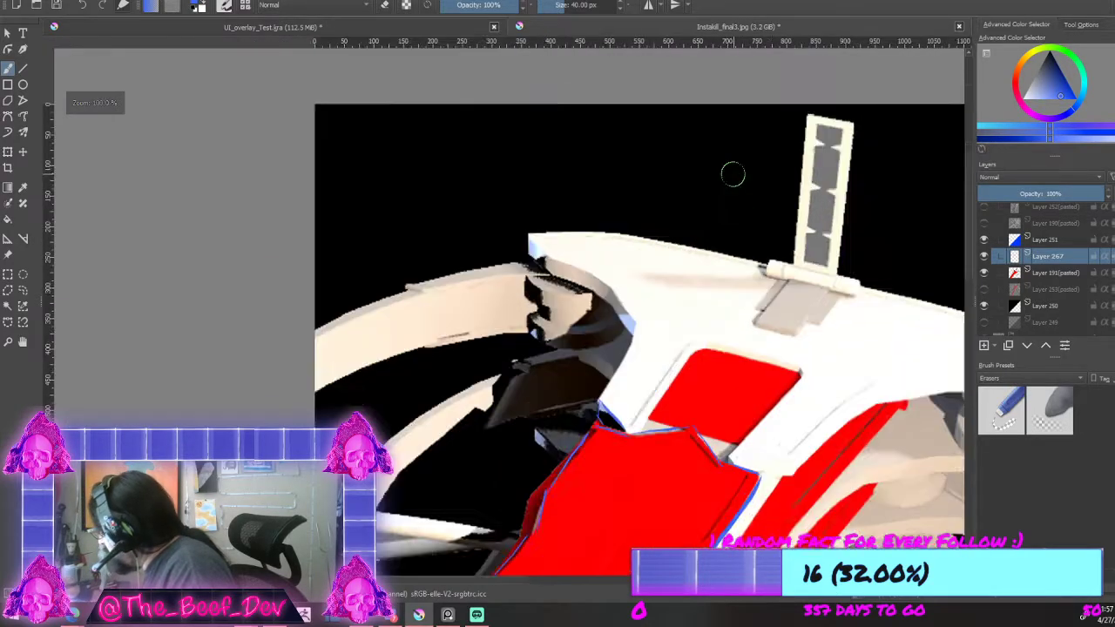
scroll(736, 391, "down", 4)
scroll(671, 514, "up", 4)
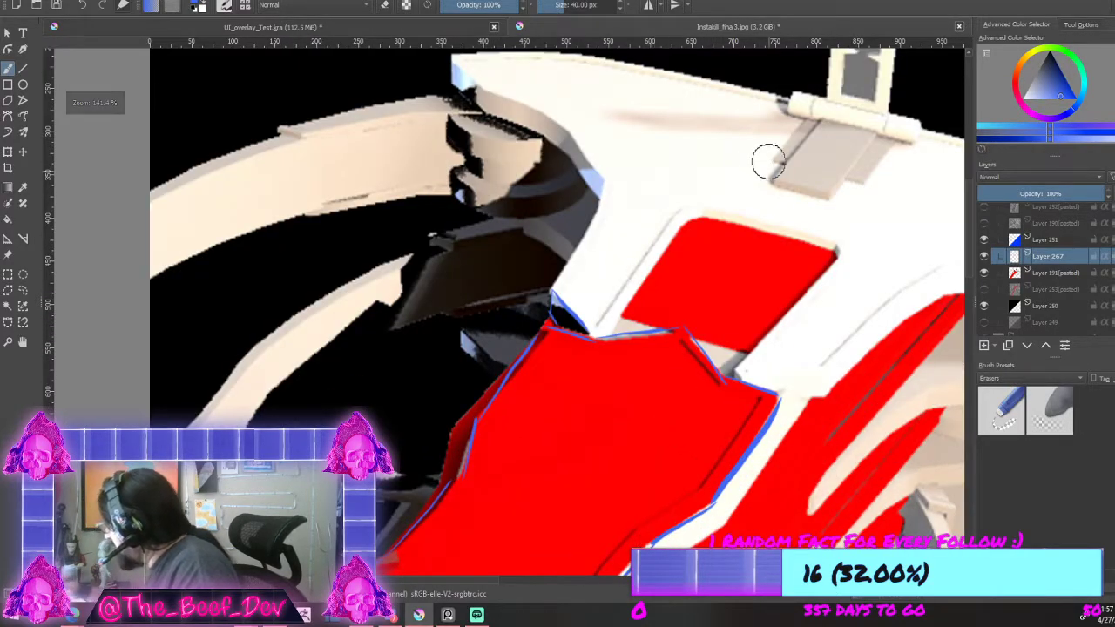
scroll(768, 162, "up", 1)
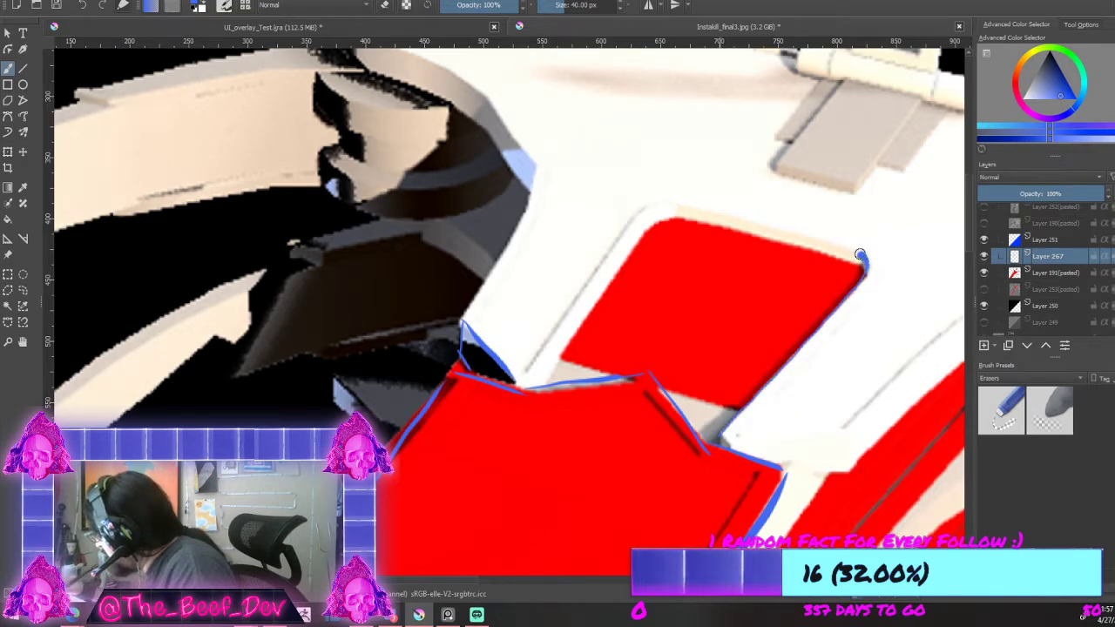
left_click_drag(865, 257, 731, 219)
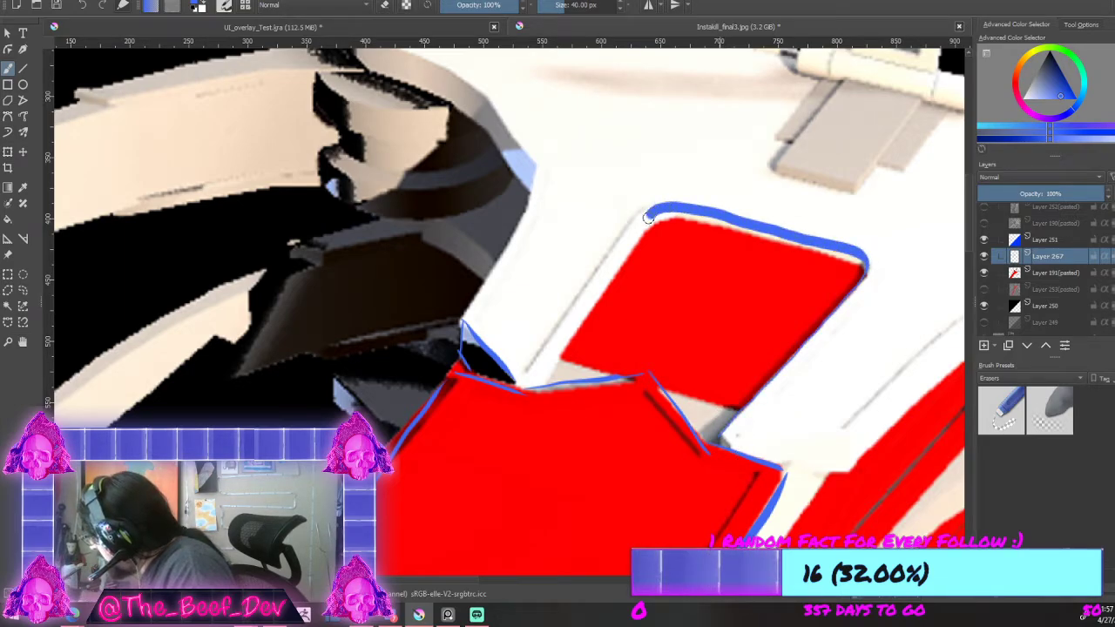
key("ctrl+z")
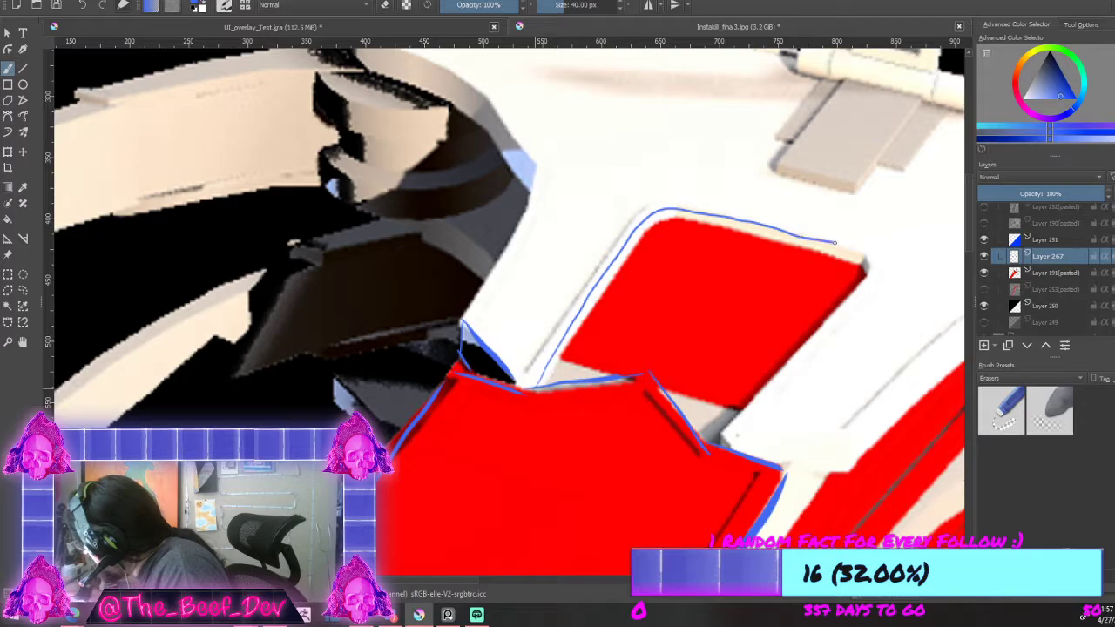
left_click_drag(832, 242, 741, 406)
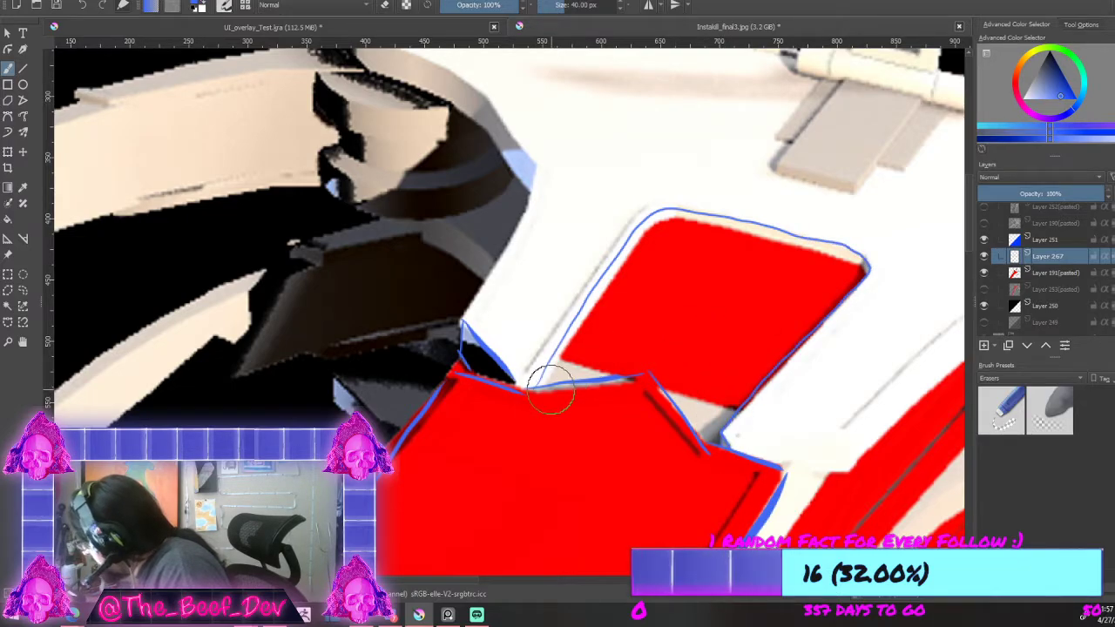
left_click_drag(549, 385, 671, 223)
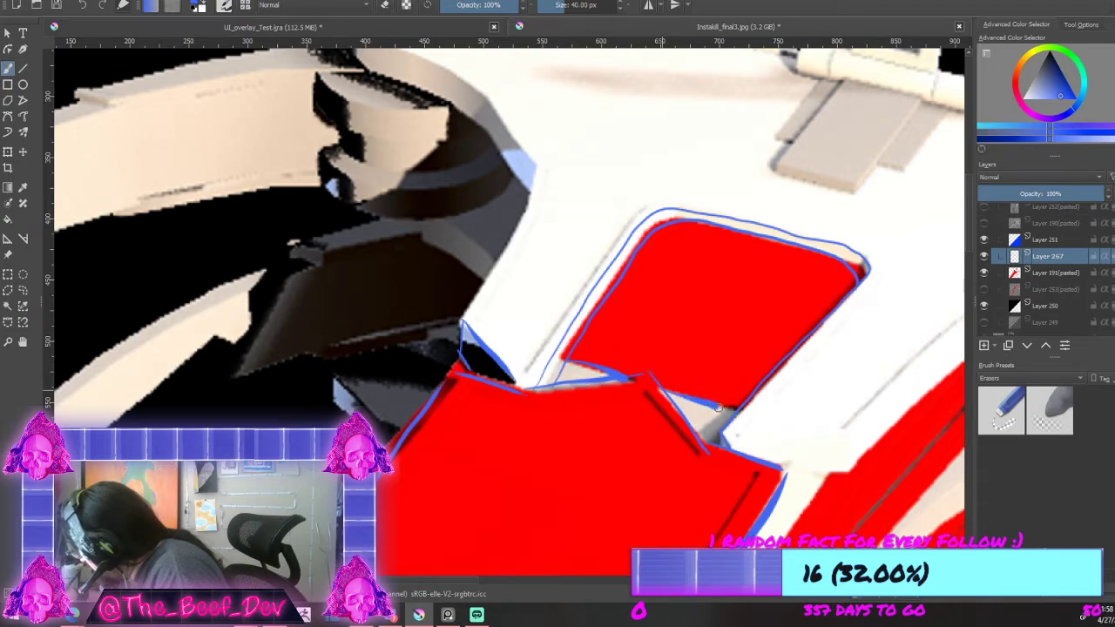
Step: Trace the outer edge of the white strip and outline the narrow red flap below it in blue
scroll(740, 298, "down", 4)
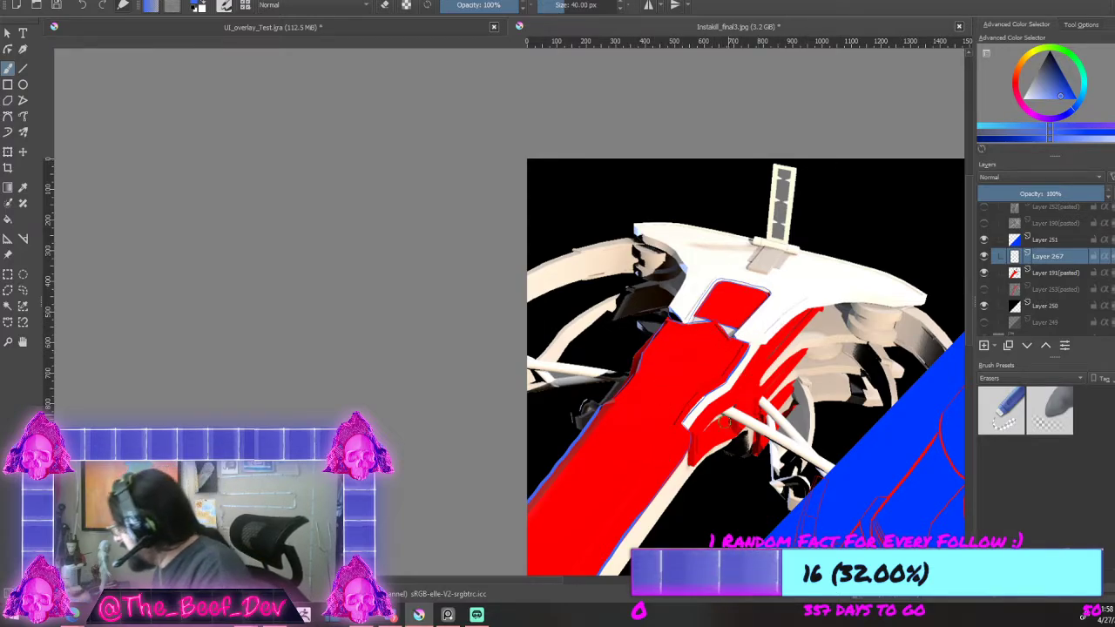
scroll(780, 327, "up", 3)
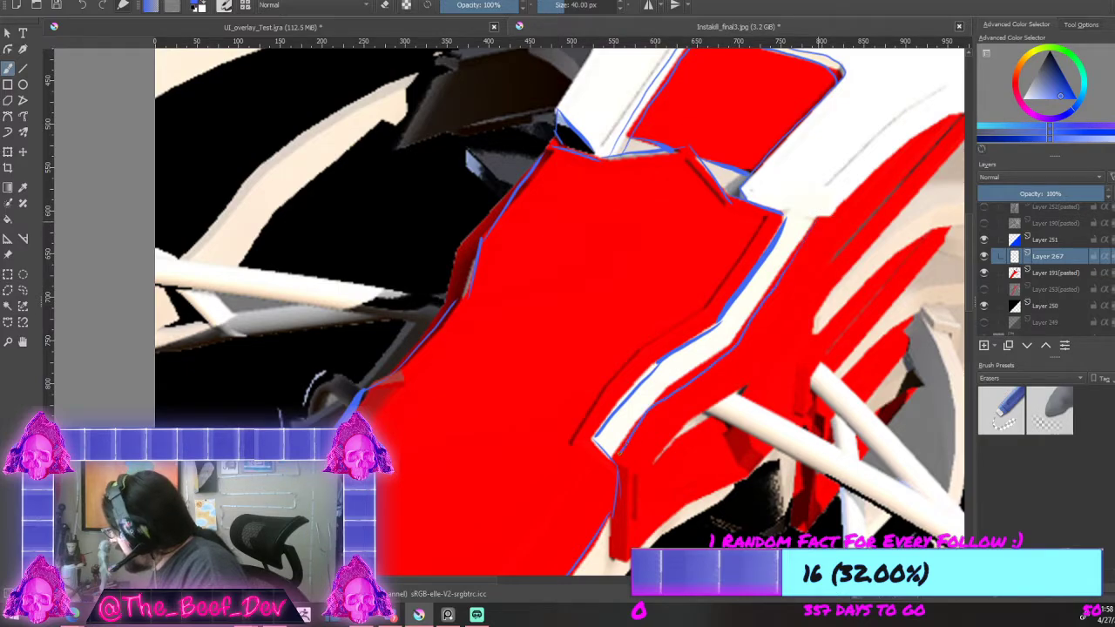
scroll(618, 456, "down", 3)
scroll(642, 488, "up", 3)
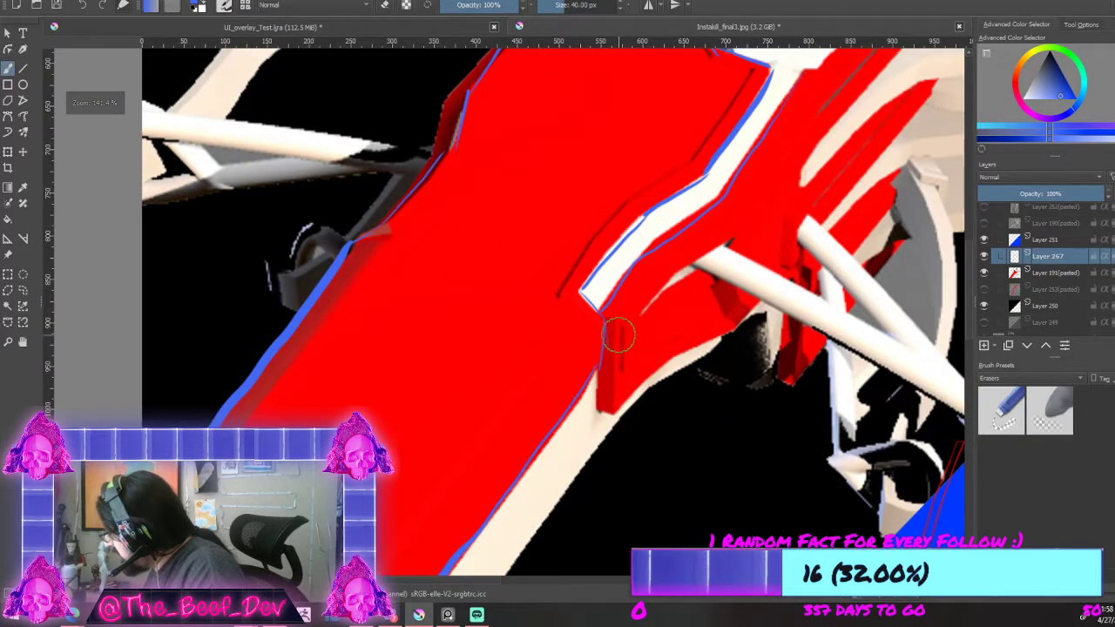
left_click_drag(601, 312, 616, 324)
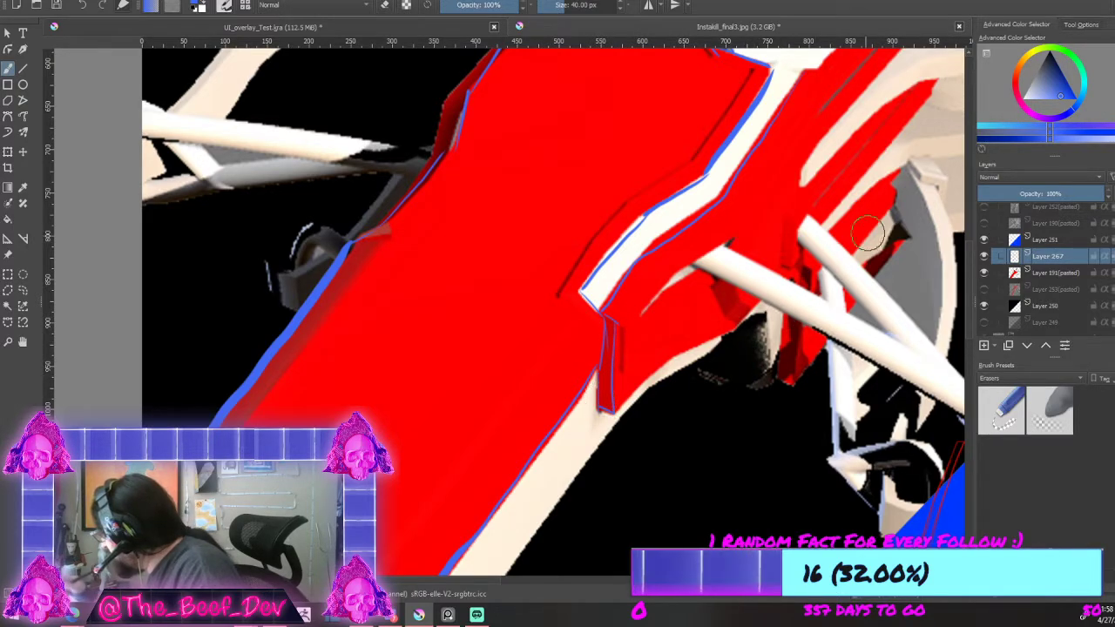
Step: Paint a short blue line at the lower tip of the beige stripe between the red side fins
scroll(867, 225, "down", 5)
scroll(922, 114, "up", 3)
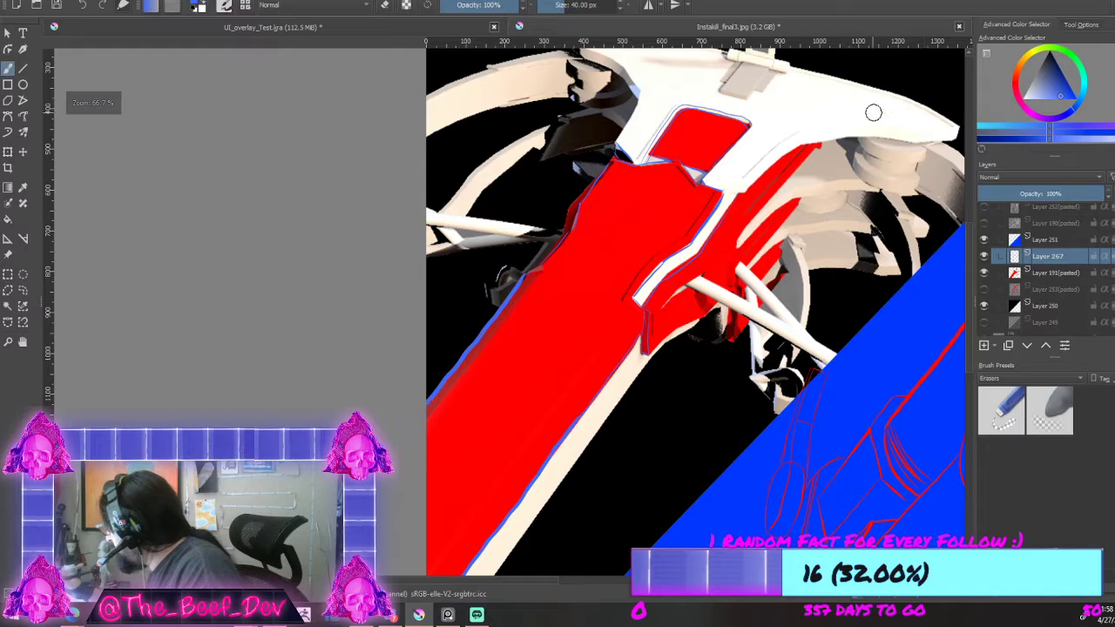
scroll(917, 117, "down", 3)
scroll(917, 149, "up", 1)
scroll(872, 143, "up", 1)
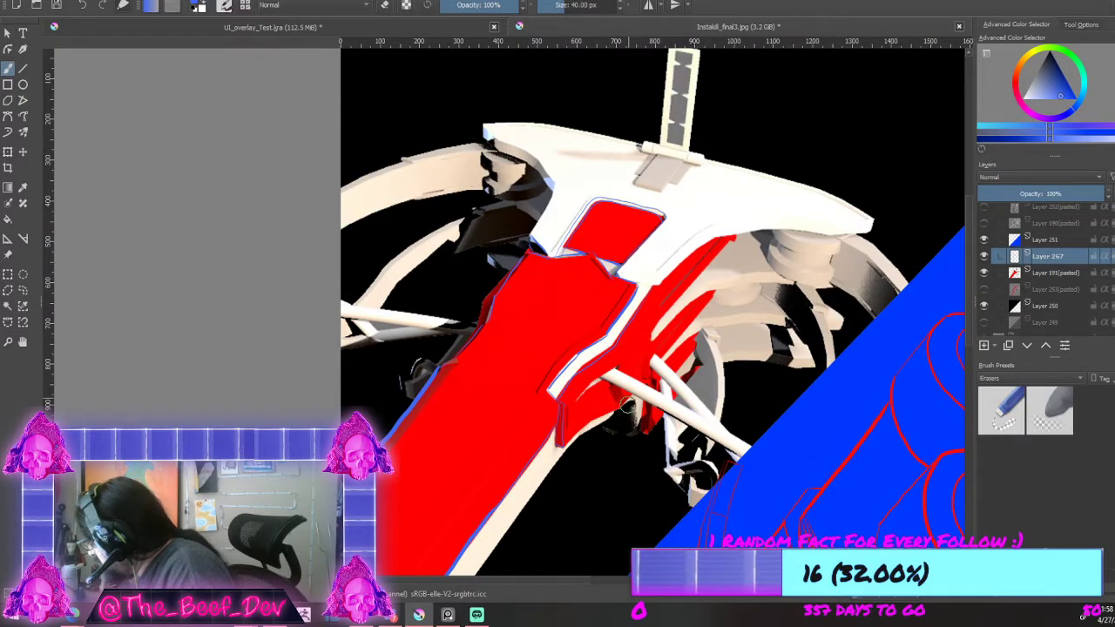
scroll(702, 155, "up", 2)
scroll(693, 161, "up", 1)
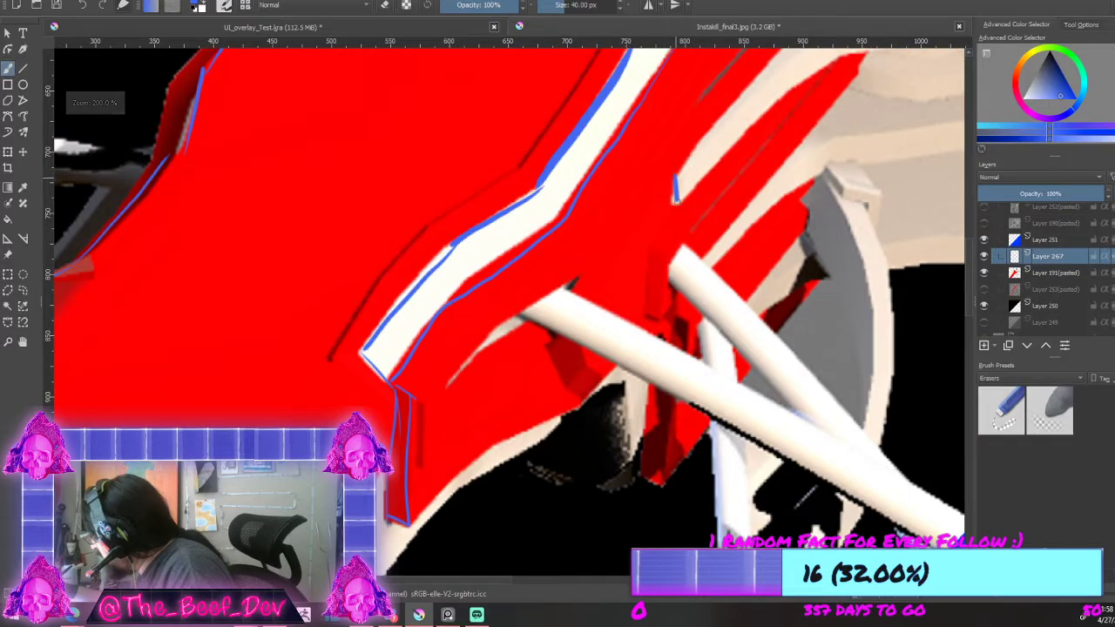
Step: View the HUD in the UI_overlay_Test document, and return to the Instakill document
scroll(751, 110, "down", 8)
key("ctrl+Tab")
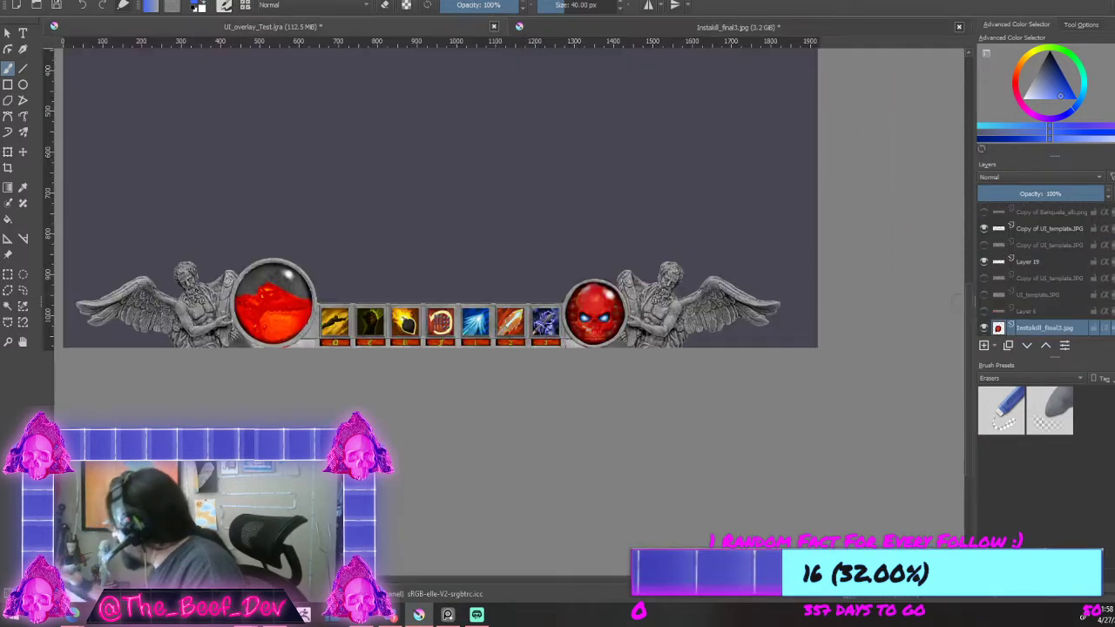
left_click(578, 29)
scroll(317, 191, "down", 2)
scroll(242, 69, "up", 2)
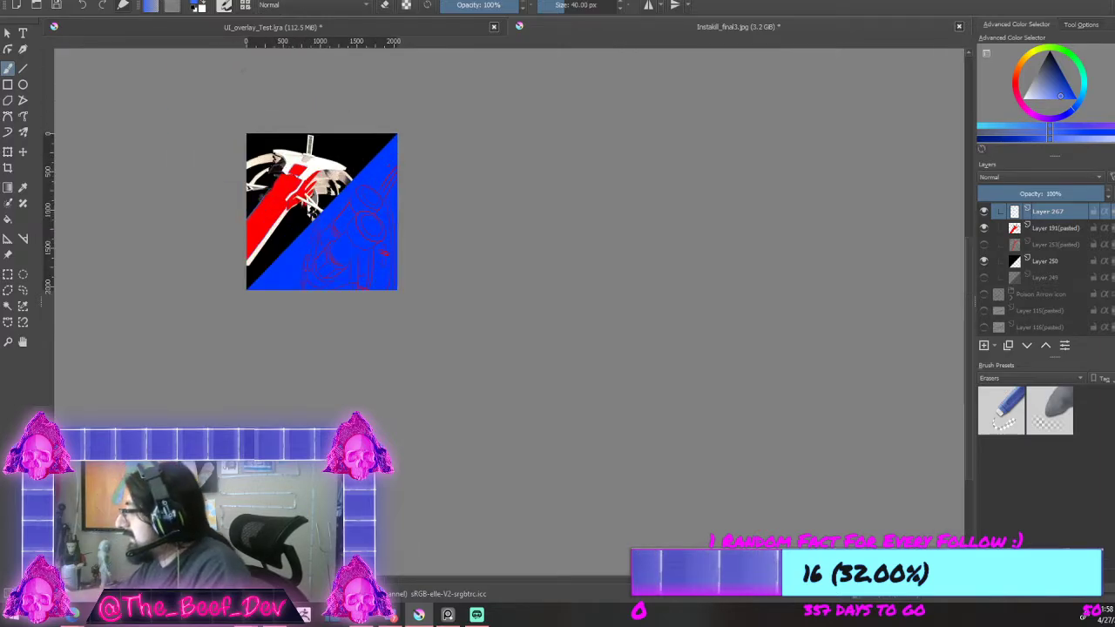
Step: Outline the white hull's right wing in blue around its tip, along the underside and around the inner lower corner
scroll(262, 80, "up", 3)
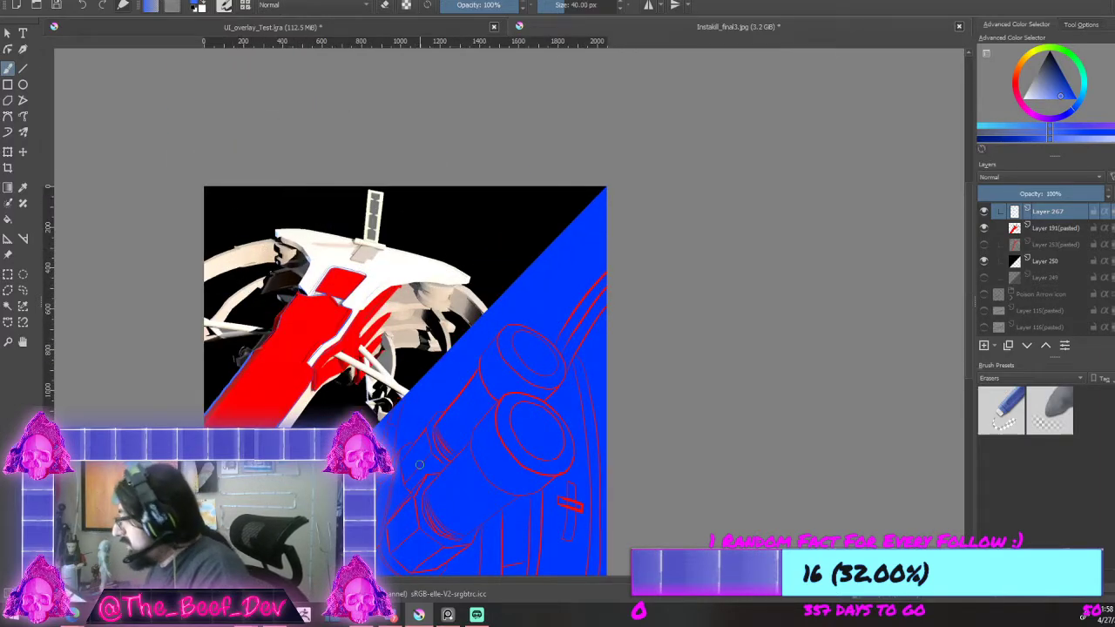
scroll(263, 80, "up", 1)
scroll(566, 162, "up", 1)
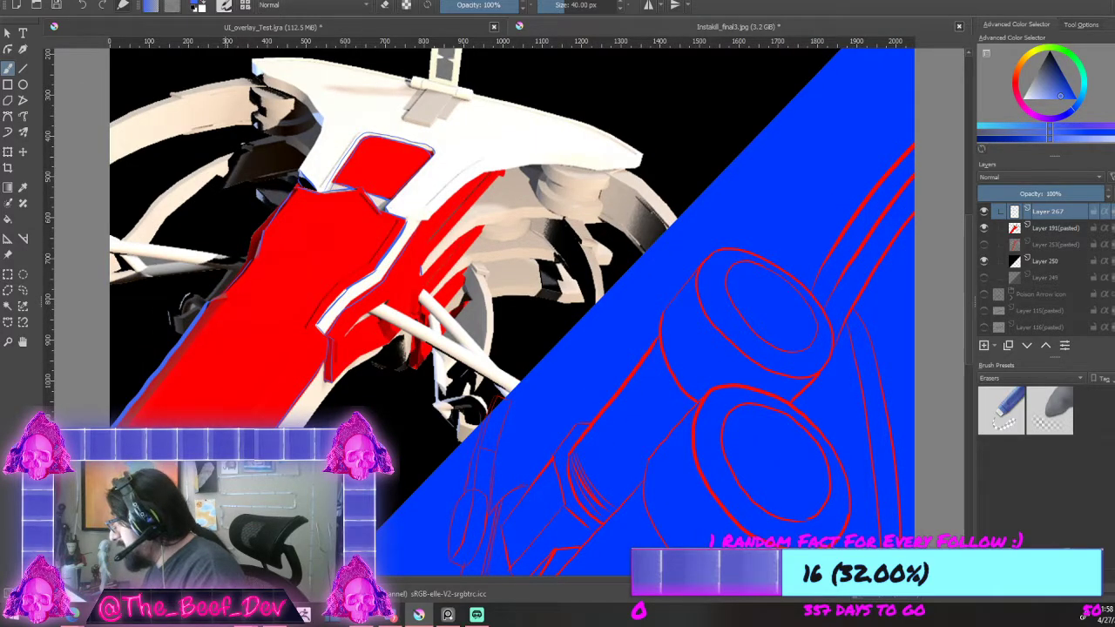
scroll(390, 380, "up", 1)
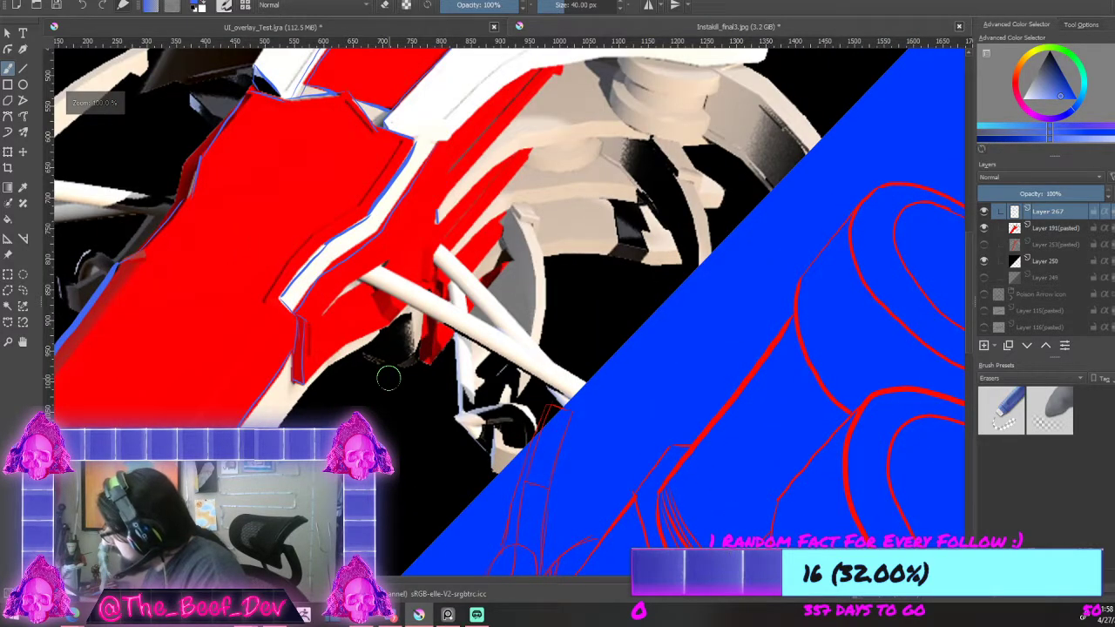
scroll(745, 135, "down", 4)
scroll(726, 148, "up", 5)
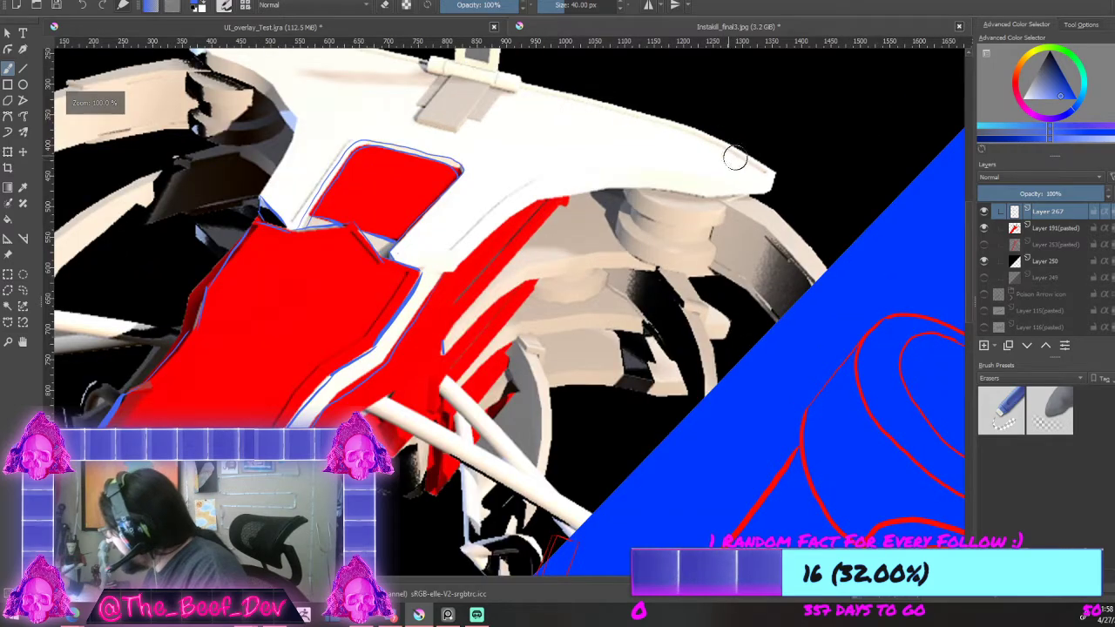
mouse_move(713, 135)
left_mouse_down()
mouse_move(776, 173)
mouse_move(774, 192)
mouse_move(741, 196)
left_mouse_up()
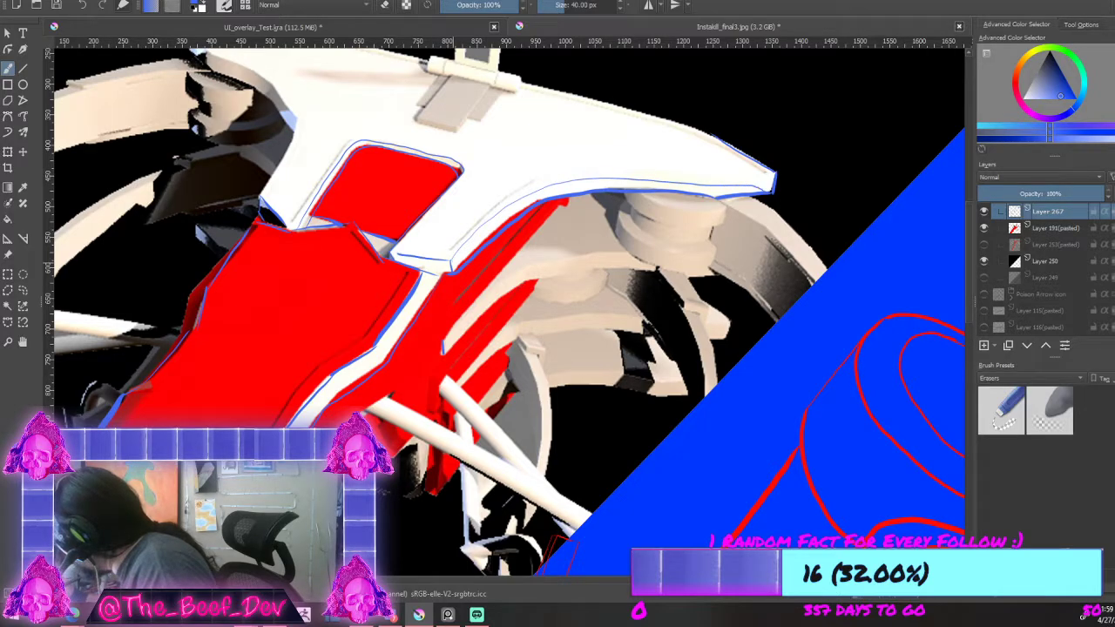
Step: Outline the white hull's left wing in blue around the pale tip, along the grey underside edge and down to the inner lower corner
scroll(665, 326, "down", 5)
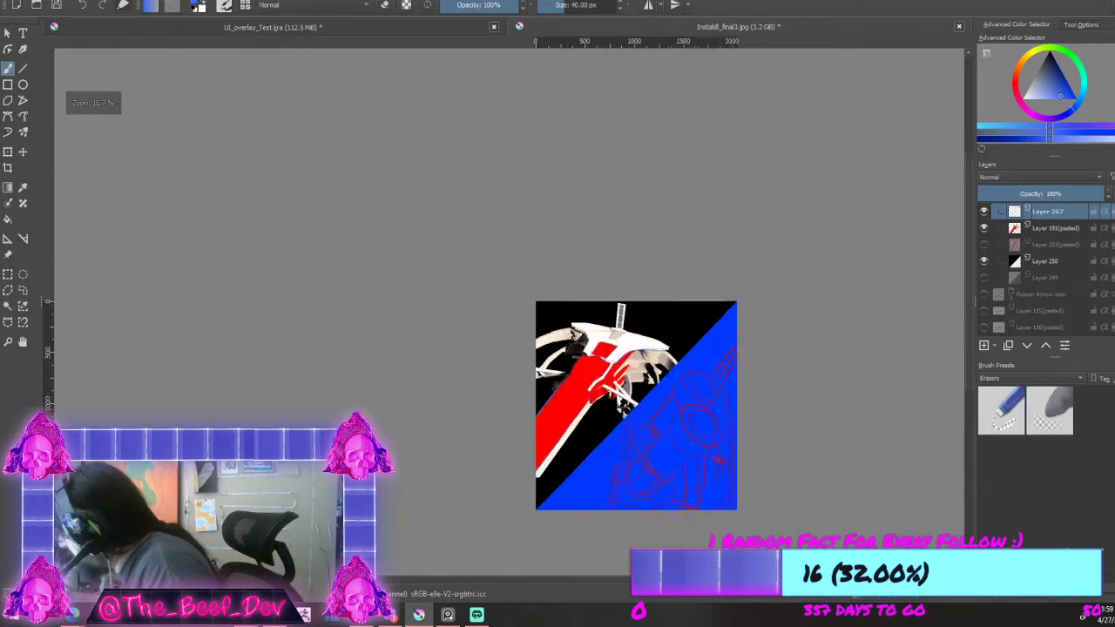
scroll(645, 348, "up", 4)
scroll(643, 359, "up", 1)
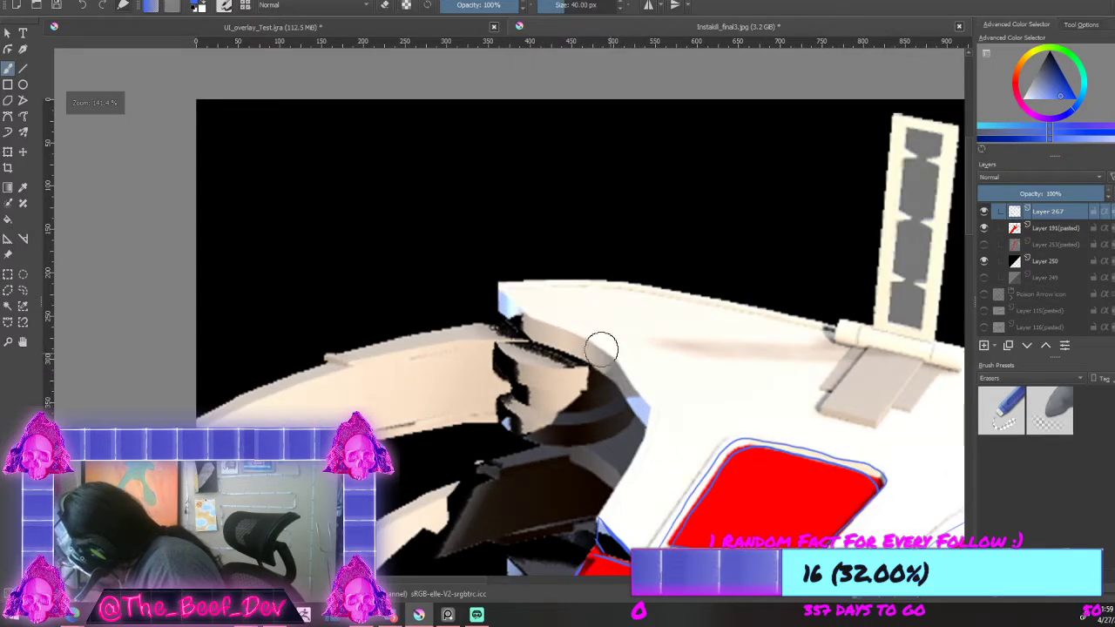
mouse_move(520, 301)
left_mouse_down()
mouse_move(575, 336)
mouse_move(642, 394)
mouse_move(641, 459)
mouse_move(601, 516)
left_mouse_up()
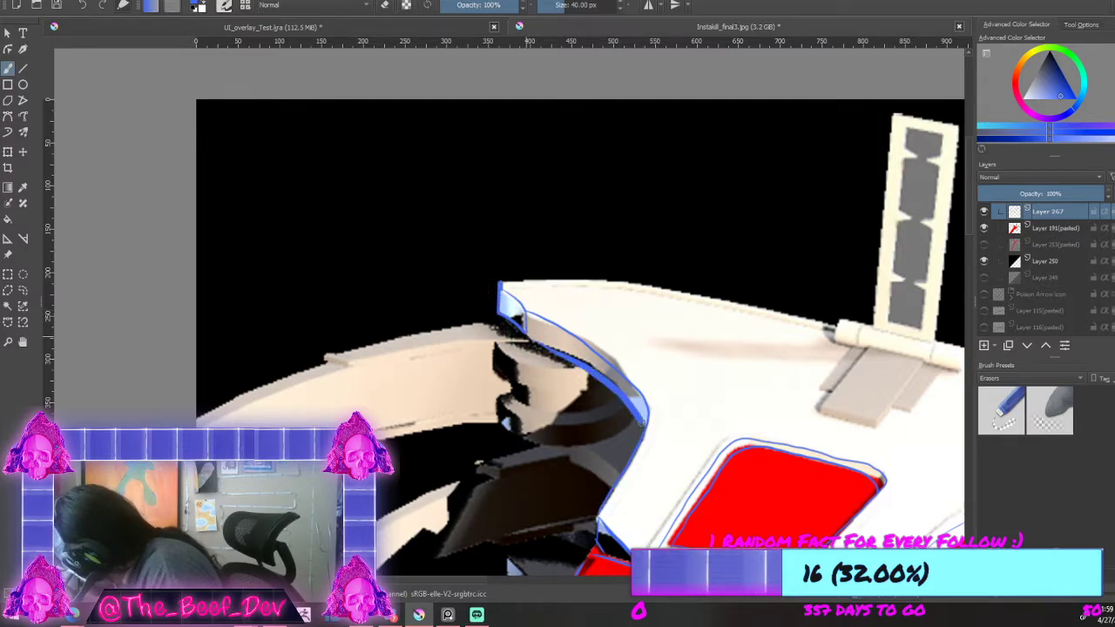
key("ctrl+z")
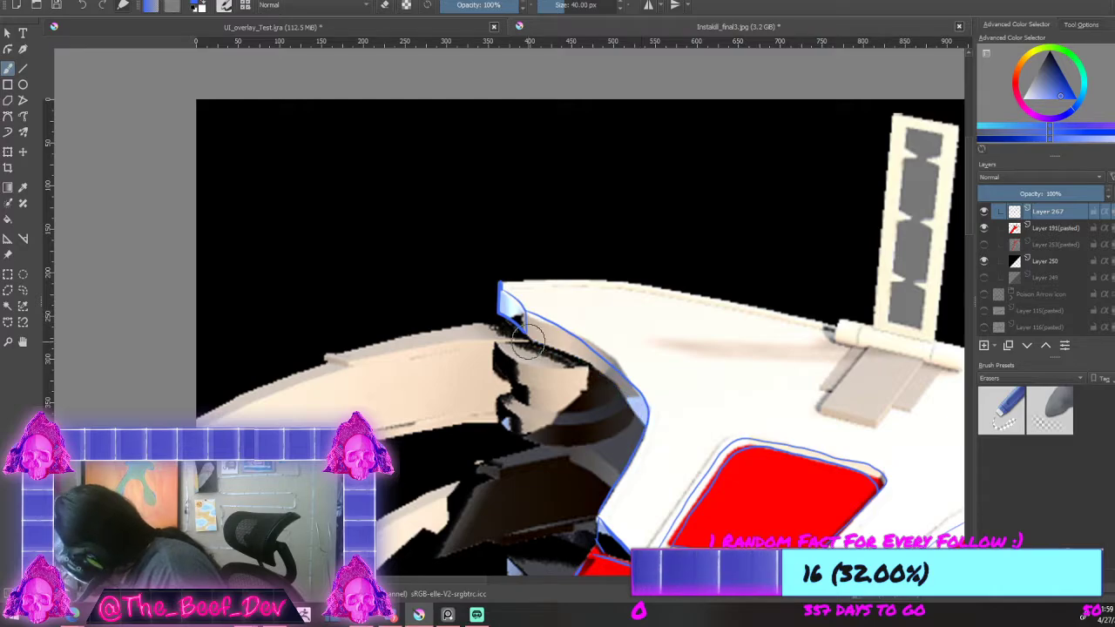
left_click_drag(526, 335, 573, 355)
key("ctrl+z")
scroll(546, 344, "up", 1)
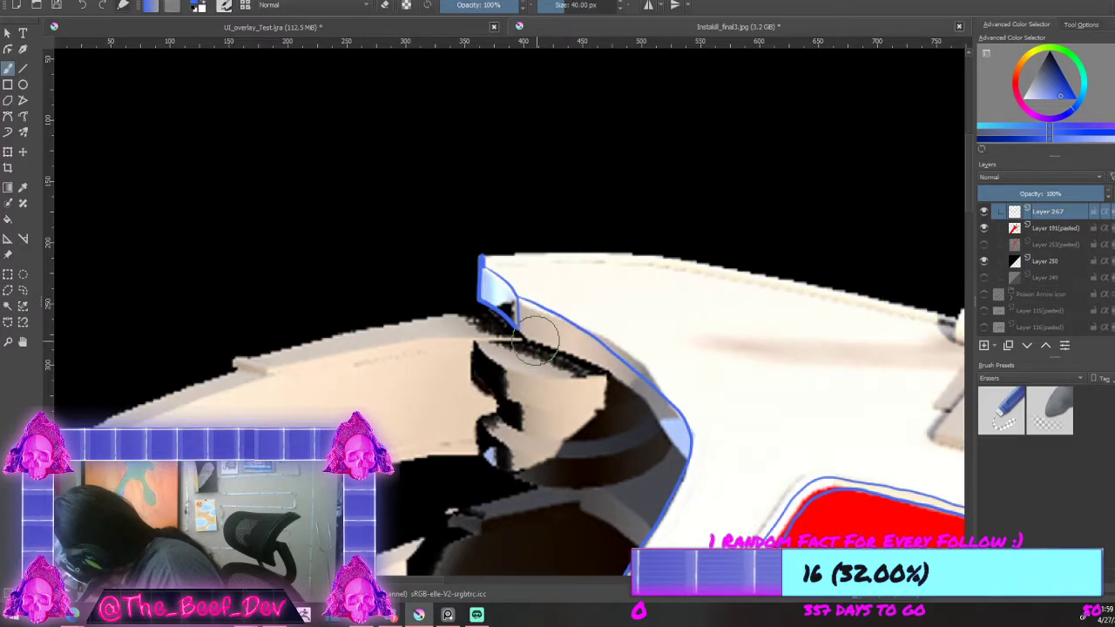
scroll(525, 331, "down", 2)
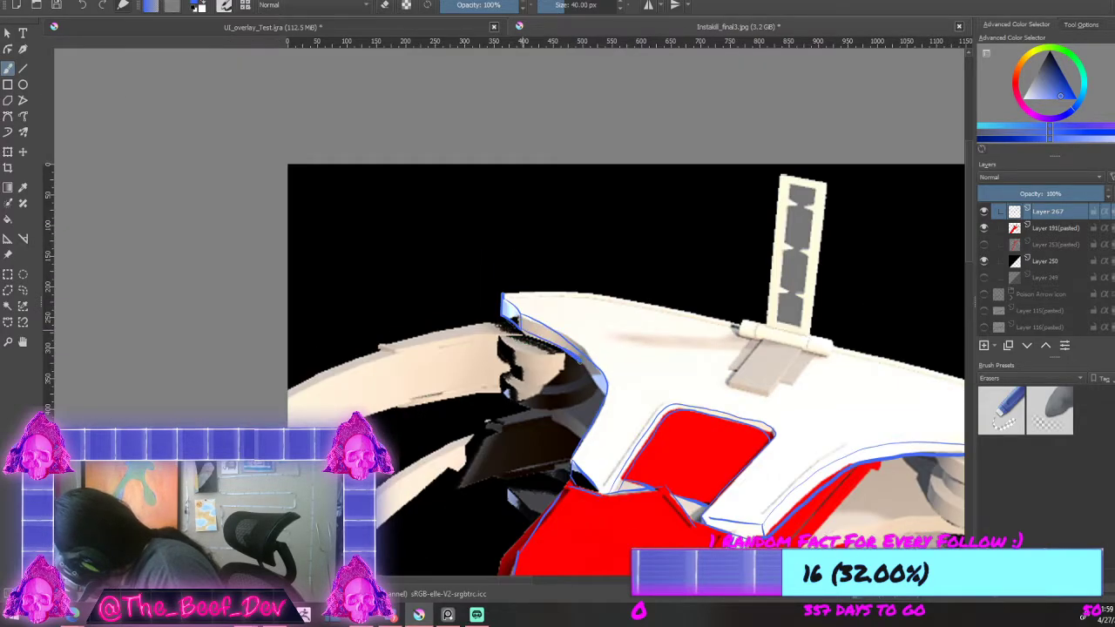
left_click_drag(598, 384, 603, 395)
key("ctrl+z")
Step: Outline the large beige plate below the hull's hinge in blue, including its front face, and the two smaller plates beside it
scroll(520, 307, "down", 2)
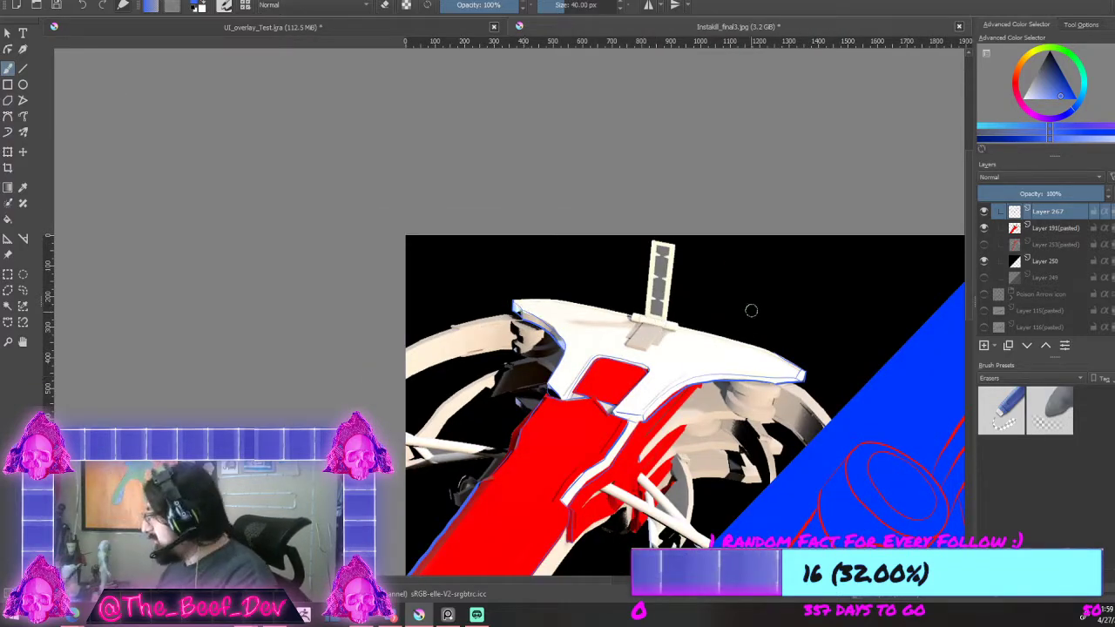
scroll(653, 331, "up", 4)
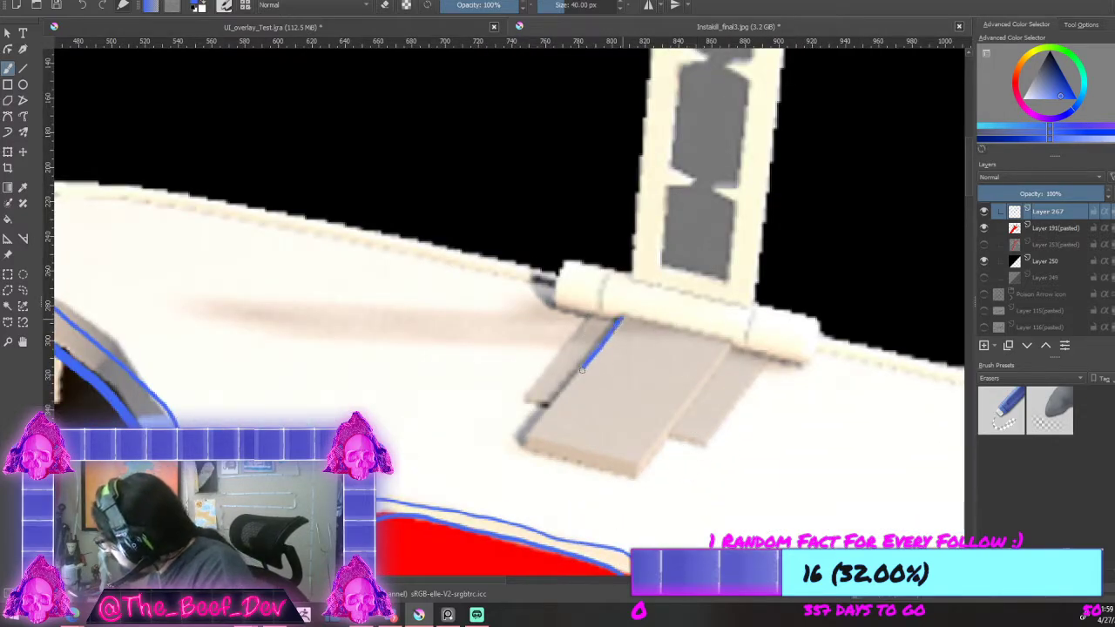
left_click_drag(528, 441, 636, 470)
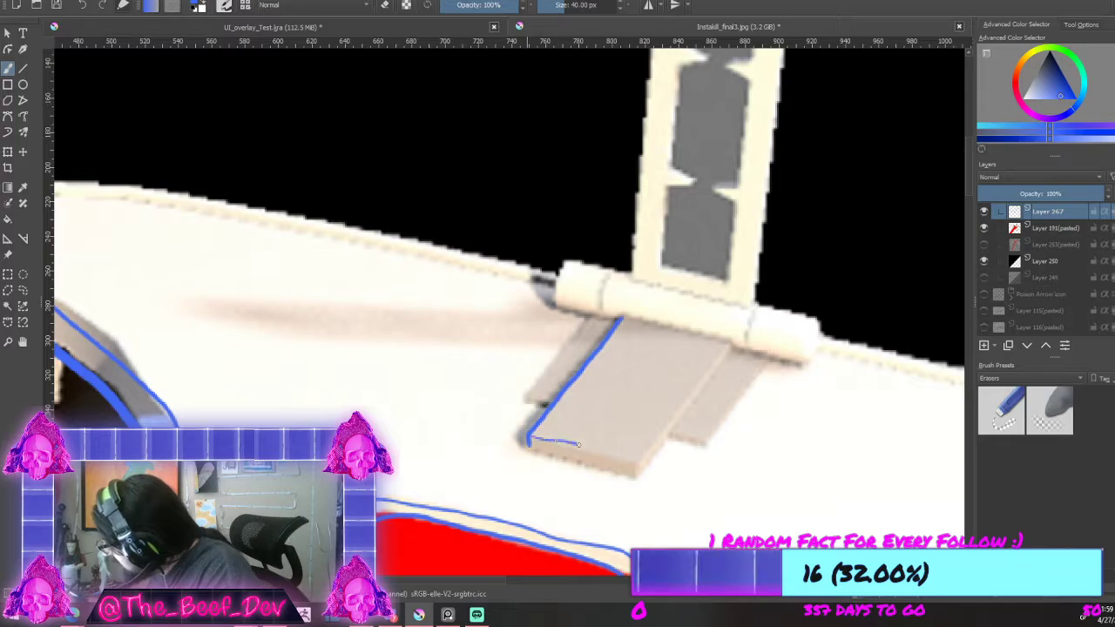
mouse_move(543, 450)
left_mouse_down()
mouse_move(636, 477)
mouse_move(731, 350)
left_mouse_up()
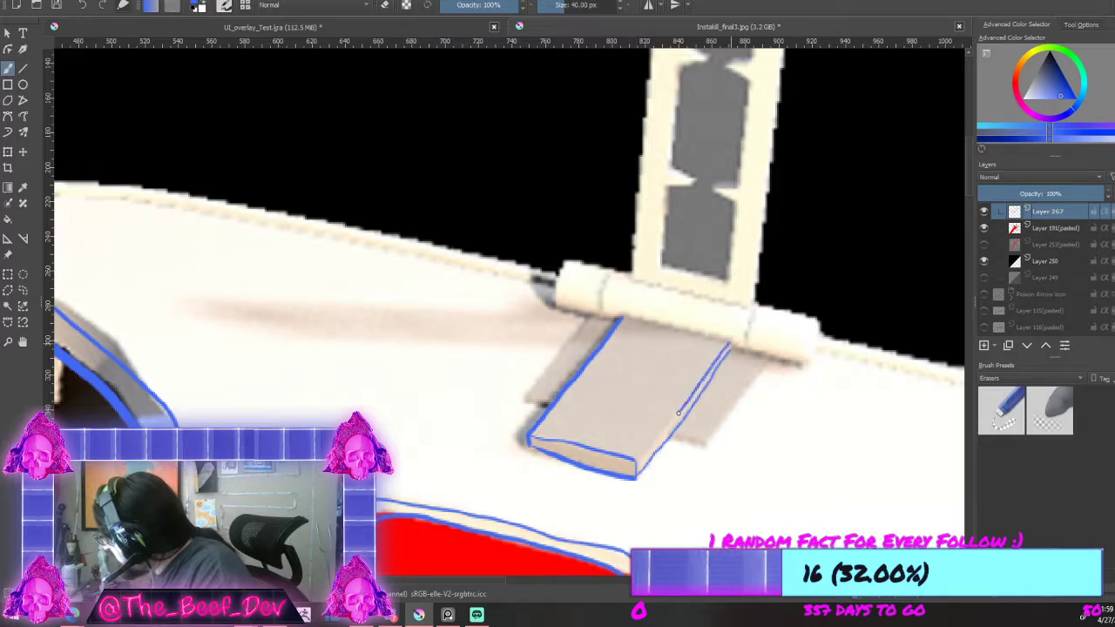
mouse_move(675, 433)
left_mouse_down()
mouse_move(710, 453)
mouse_move(756, 390)
left_mouse_up()
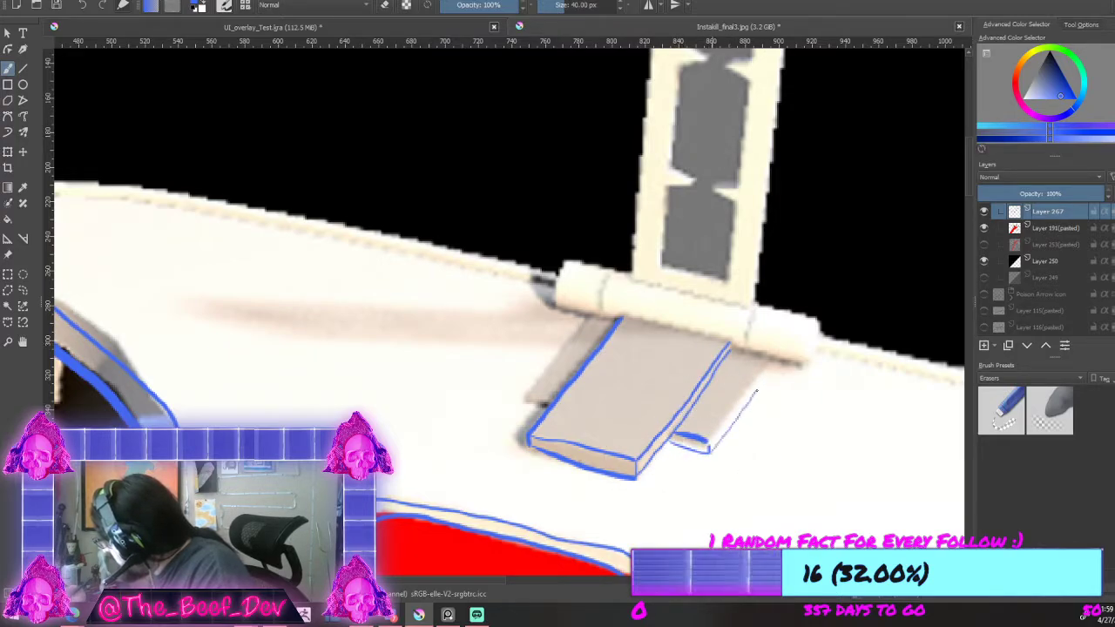
left_click_drag(717, 436, 736, 373)
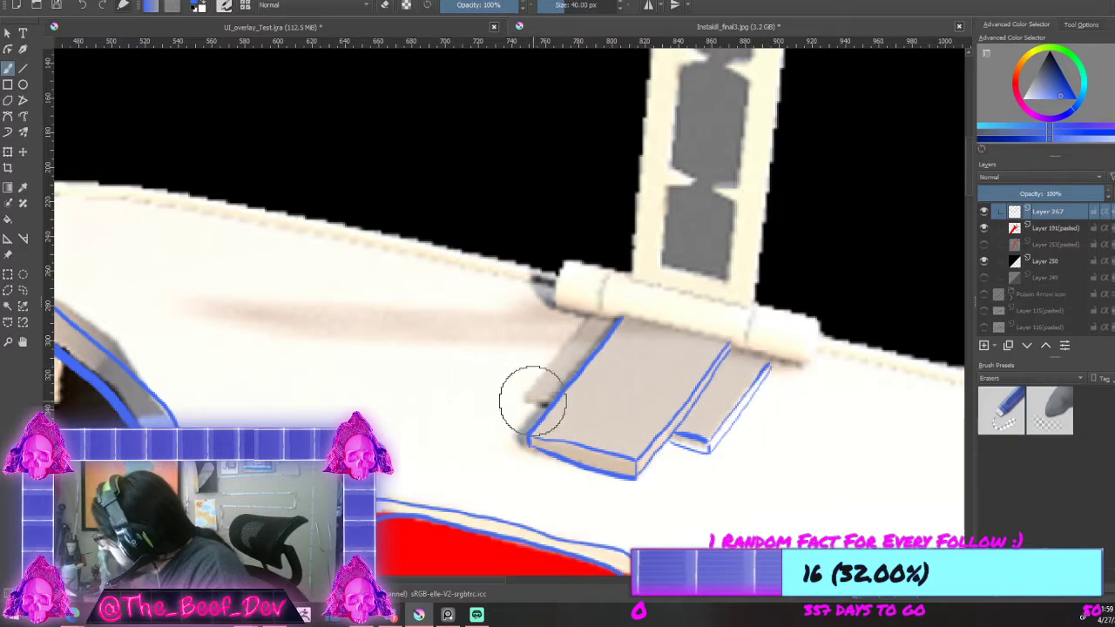
left_click_drag(528, 400, 546, 406)
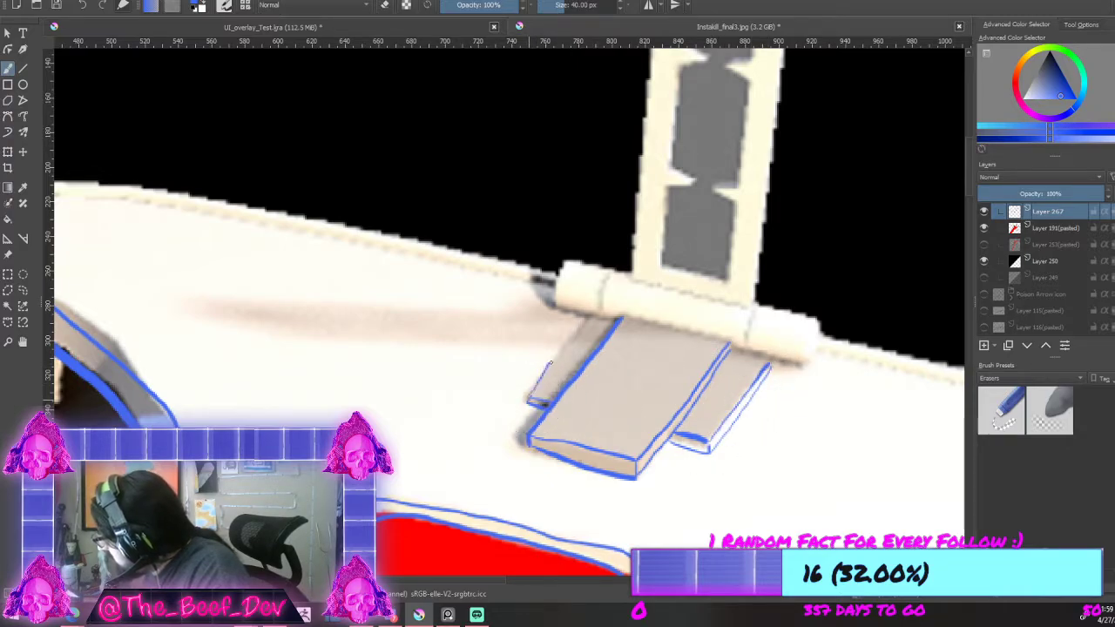
left_click_drag(549, 365, 587, 320)
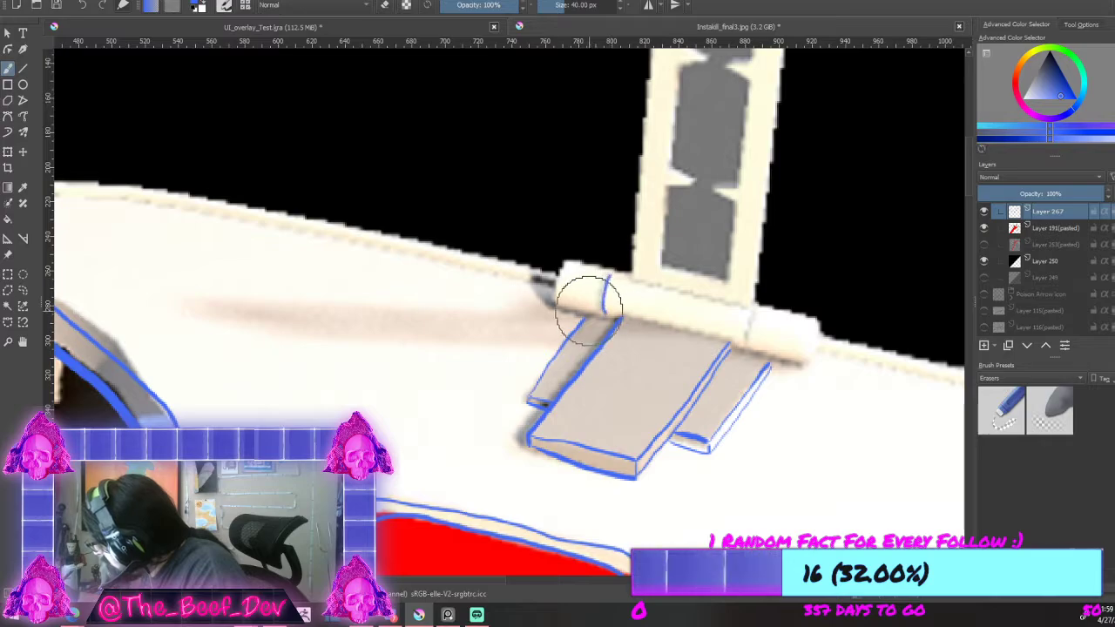
Step: Outline the cream hinge cylinder in blue, with its two dividing seams and the rounded right end cap
mouse_move(558, 306)
left_mouse_down()
mouse_move(561, 261)
mouse_move(581, 254)
mouse_move(562, 261)
mouse_move(631, 277)
left_mouse_up()
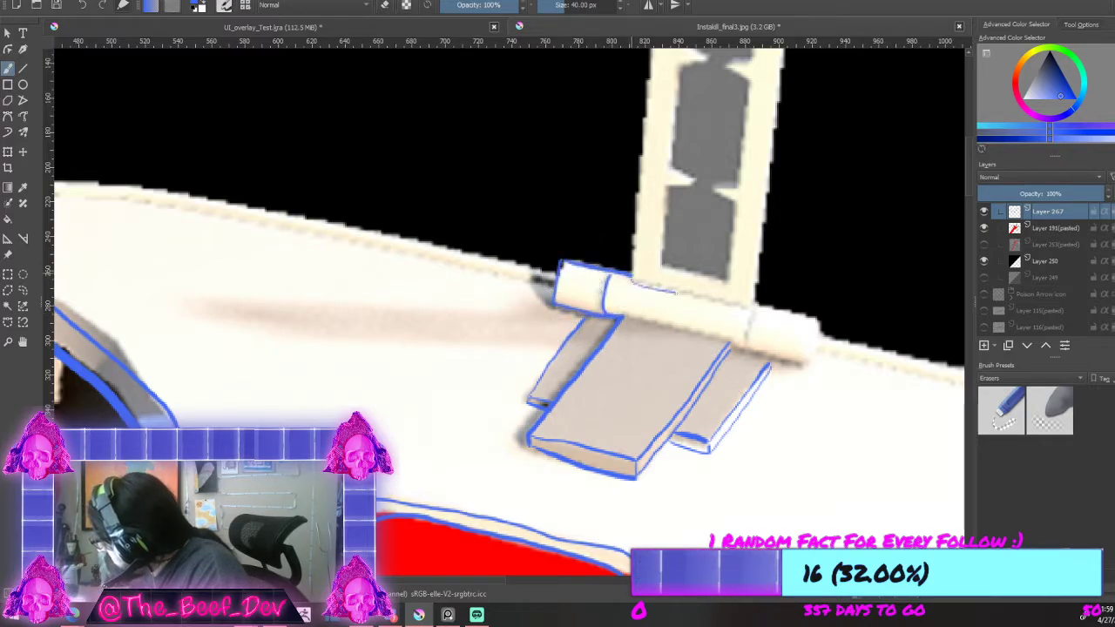
mouse_move(743, 310)
left_mouse_down()
mouse_move(757, 308)
mouse_move(749, 342)
left_mouse_up()
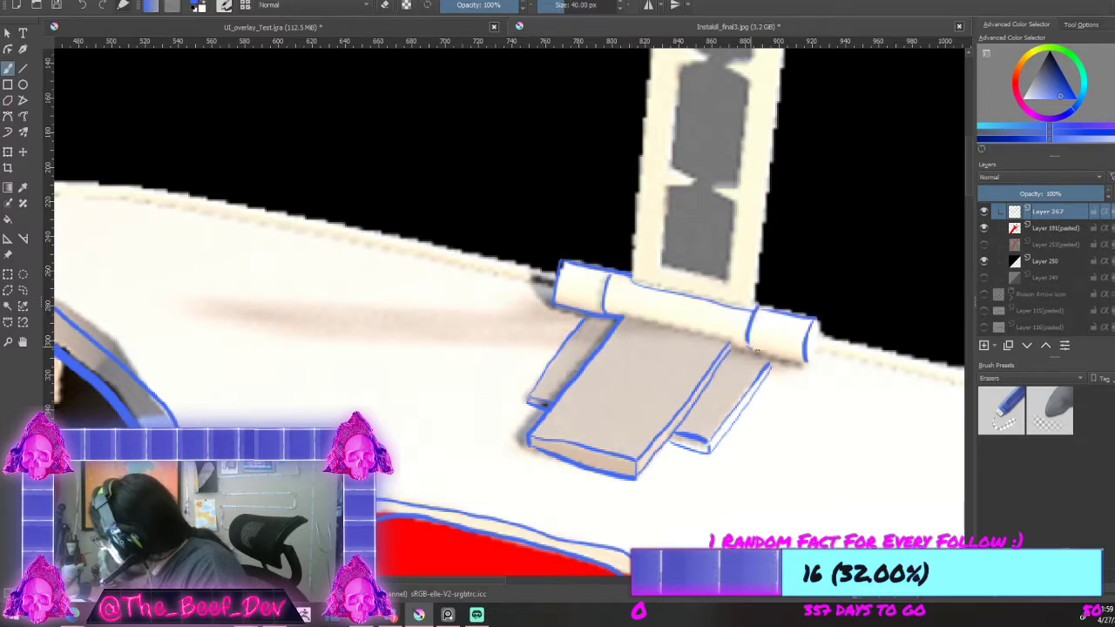
left_click_drag(819, 322, 813, 361)
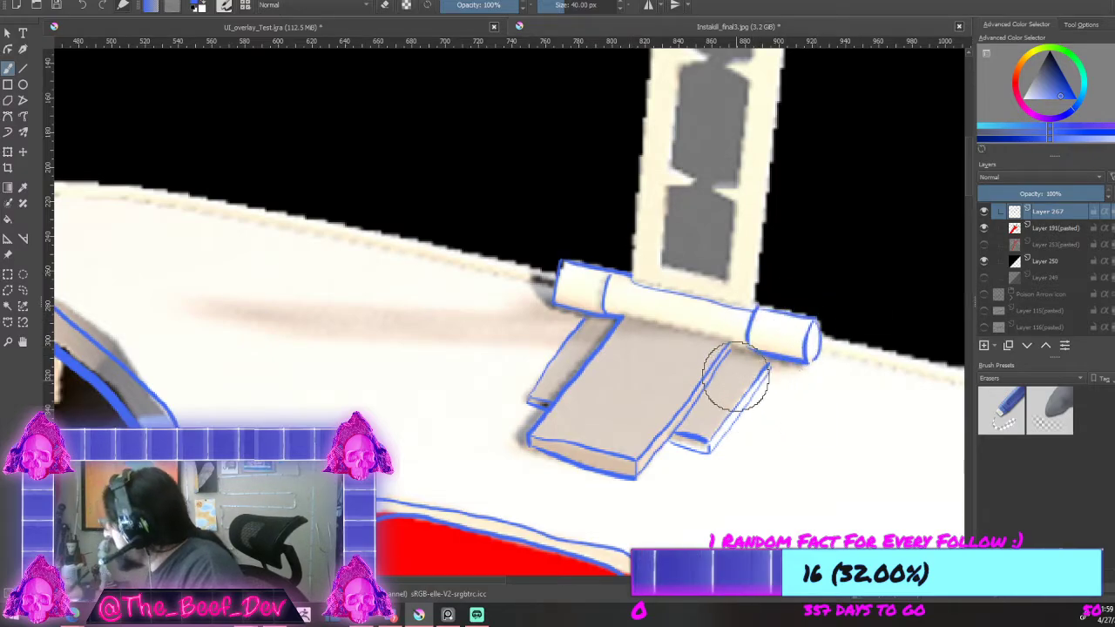
Step: Trace the notched grey panels inside the upright cream frame in blue, and outline the frame's outer border down to the hinge
left_click_drag(766, 96, 712, 445)
scroll(706, 471, "down", 5)
scroll(674, 451, "down", 2)
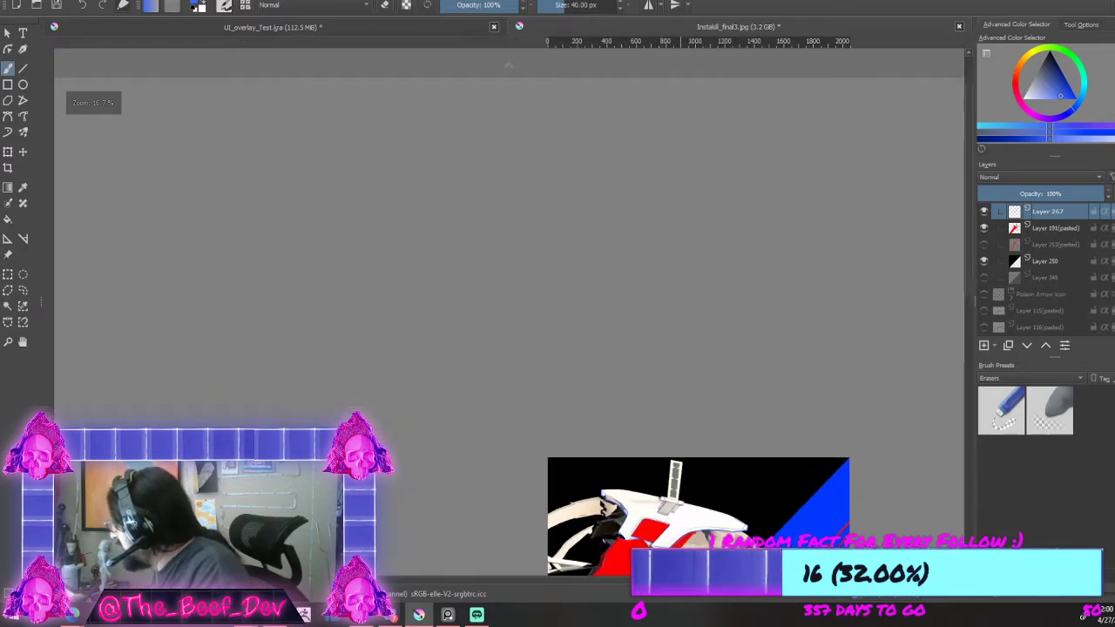
scroll(677, 553, "up", 5)
scroll(679, 157, "down", 2)
scroll(673, 70, "up", 2)
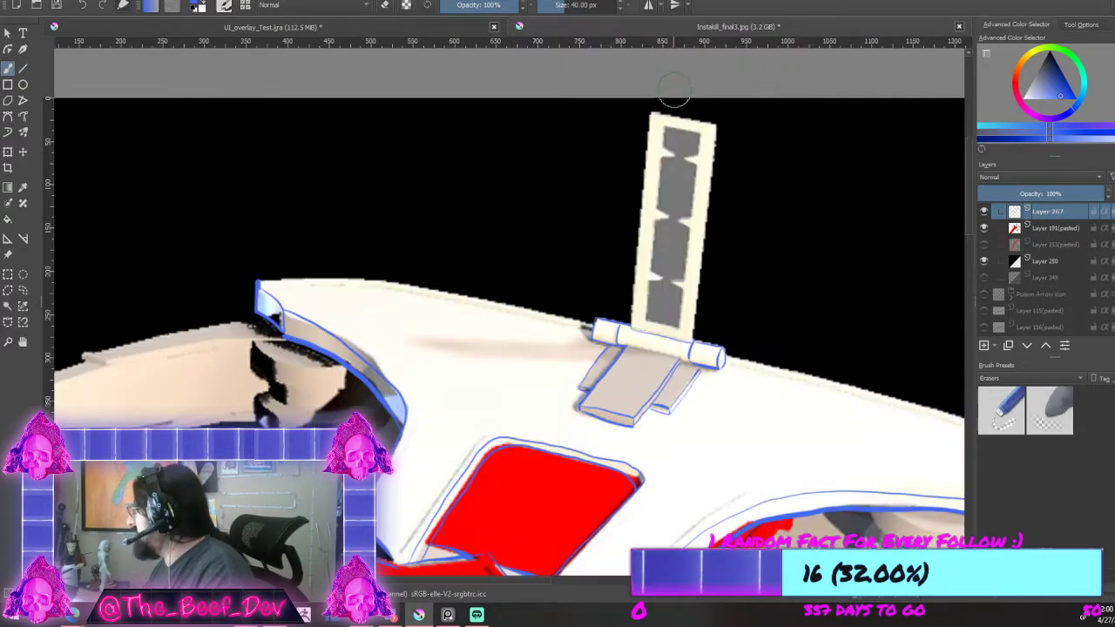
scroll(685, 92, "up", 2)
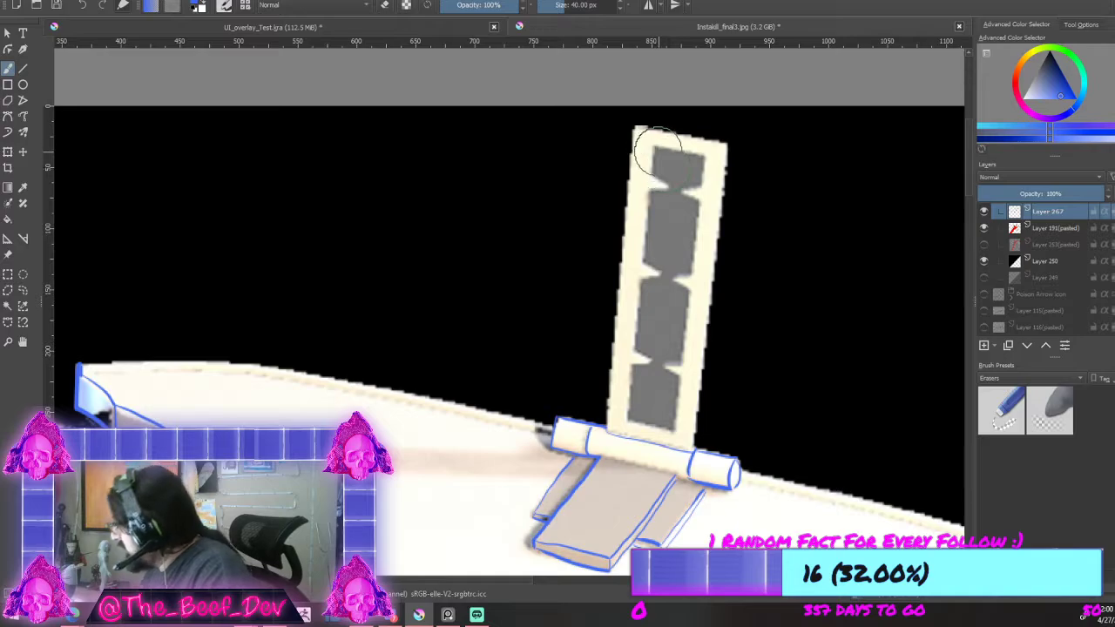
mouse_move(646, 257)
left_mouse_down()
mouse_move(634, 352)
mouse_move(651, 363)
left_mouse_up()
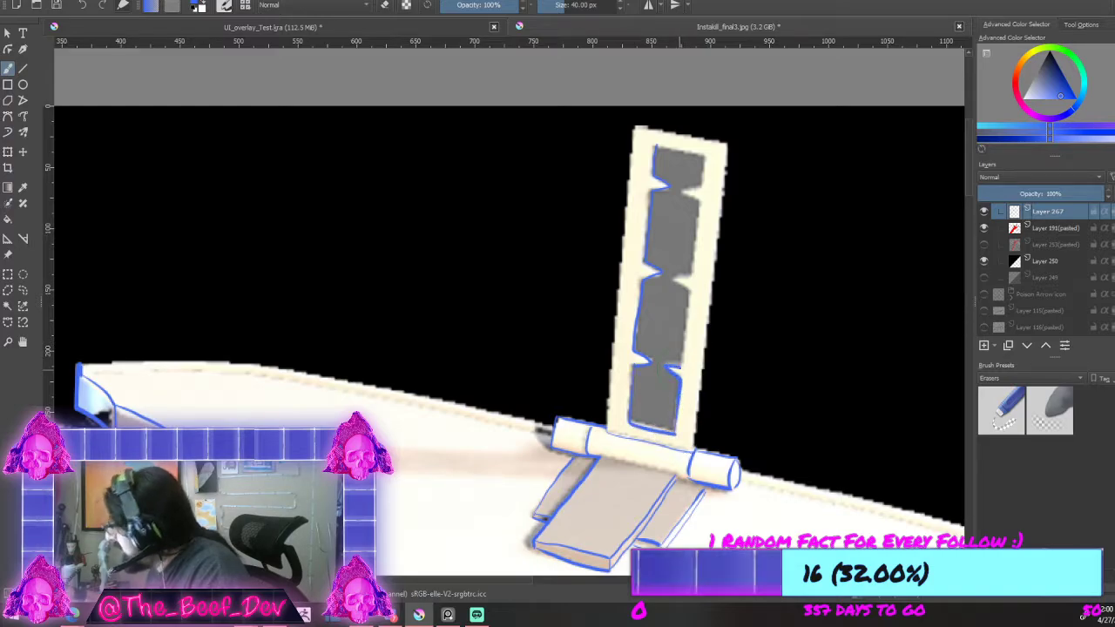
mouse_move(691, 278)
left_mouse_down()
mouse_move(700, 203)
mouse_move(683, 190)
left_mouse_up()
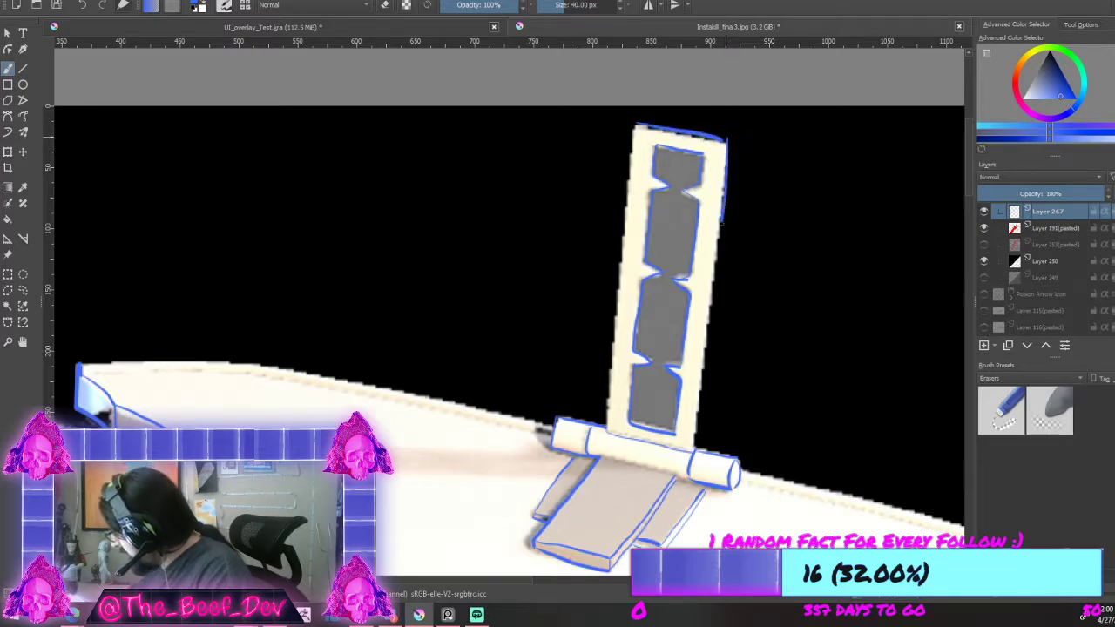
left_click_drag(708, 320, 702, 397)
left_click_drag(609, 431, 611, 377)
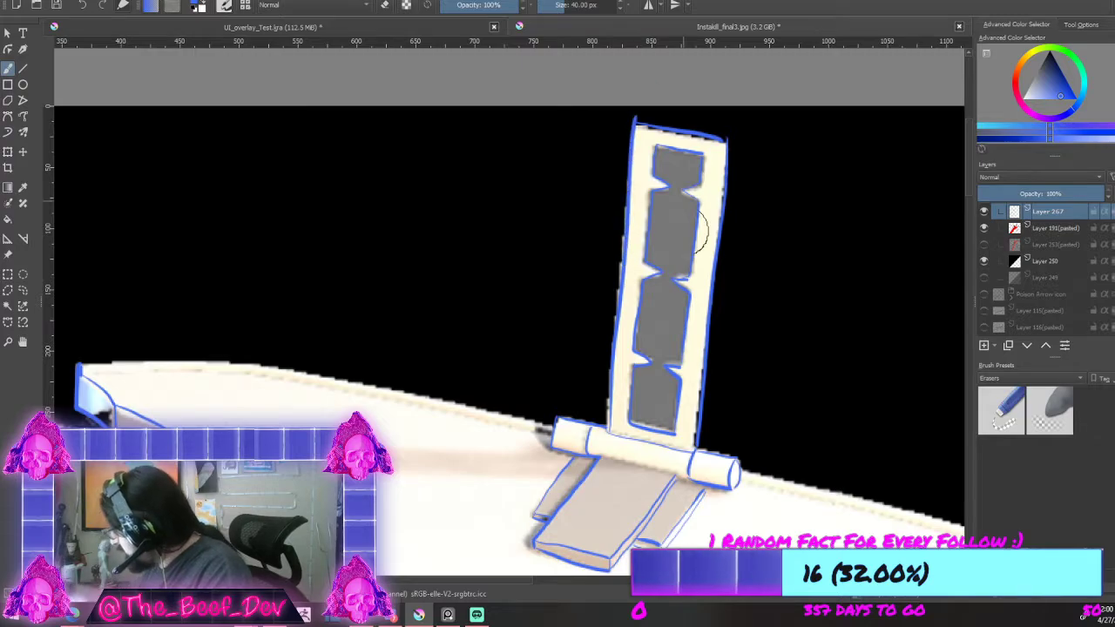
Step: Trace the white hull's upper edge in blue on both sides of the hinge, out towards the right and left wing tips
scroll(741, 288, "down", 3)
scroll(660, 326, "up", 3)
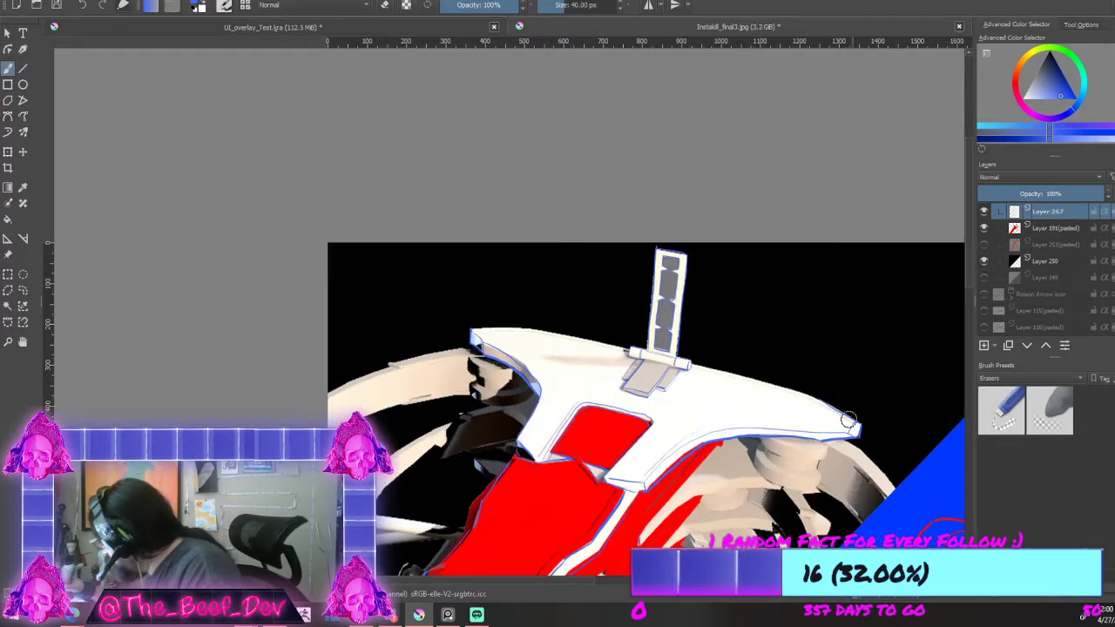
mouse_move(694, 438)
left_mouse_down()
mouse_move(404, 316)
mouse_move(645, 378)
left_mouse_up()
scroll(697, 384, "down", 4)
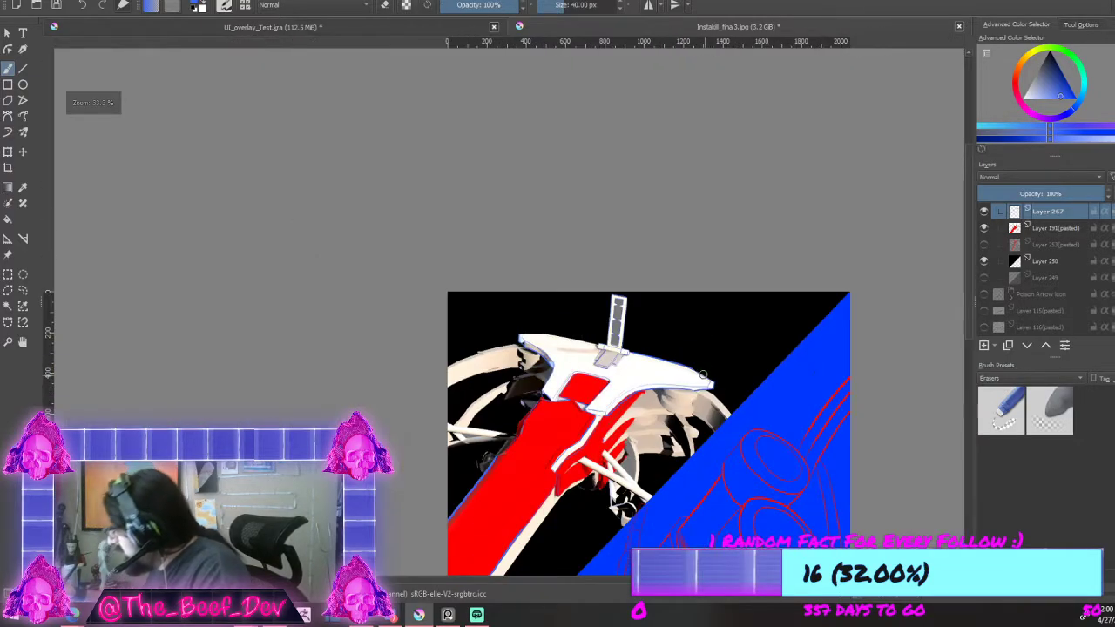
scroll(618, 341, "up", 4)
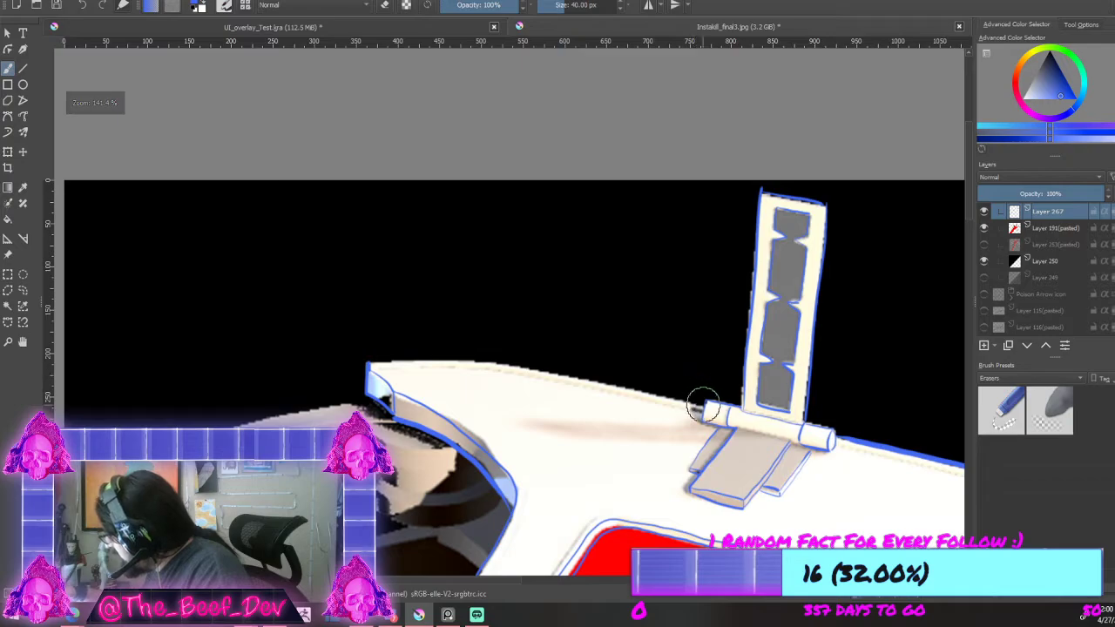
left_click_drag(601, 379, 570, 374)
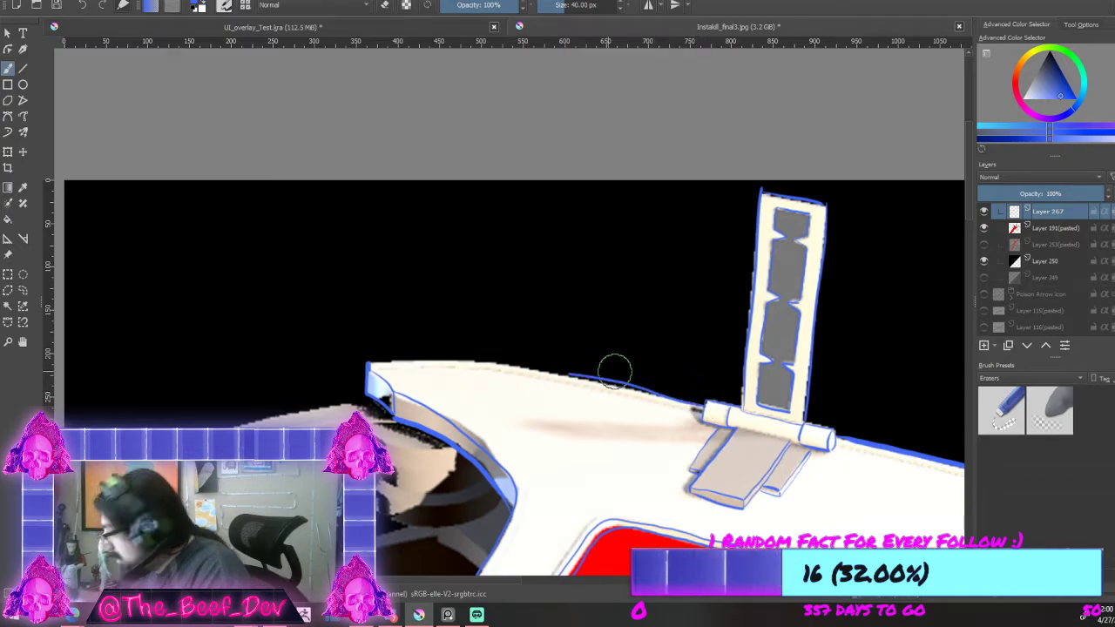
key("ctrl+z")
left_click_drag(669, 398, 527, 367)
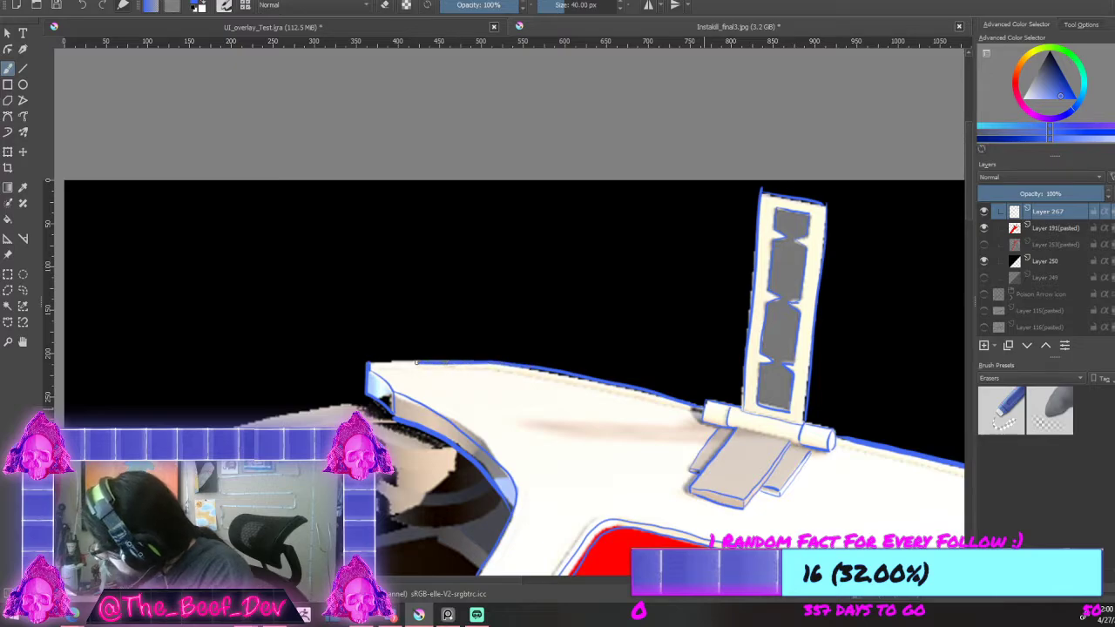
Step: Outline the top disc of the stacked cream cylinder under the hull's right wing in blue, including its inner rim and rounded side
scroll(368, 347, "down", 4)
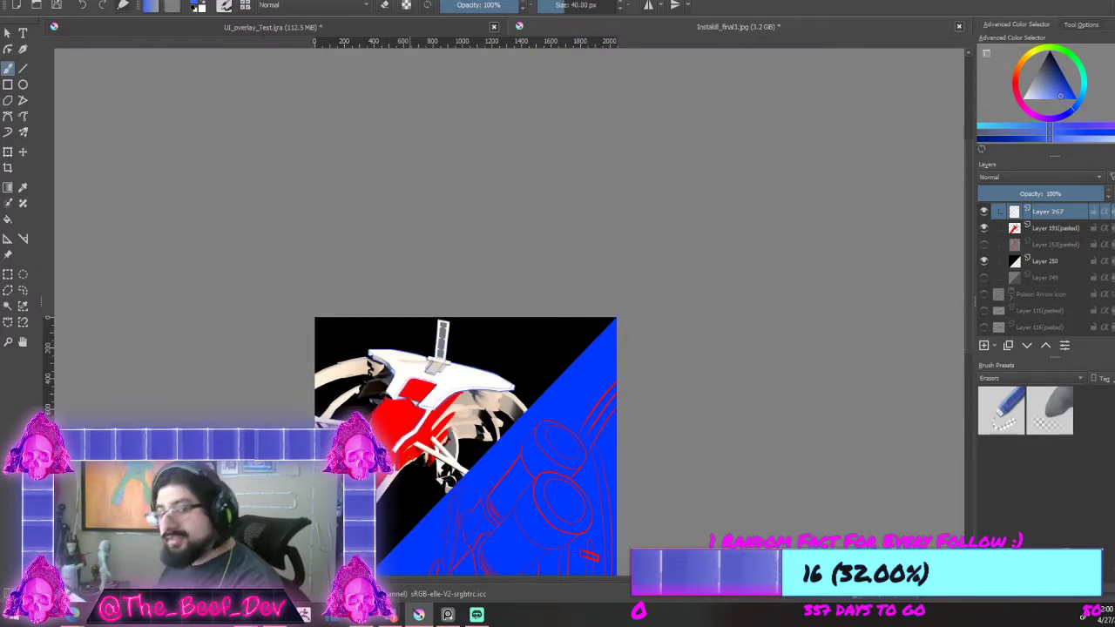
scroll(263, 508, "up", 2)
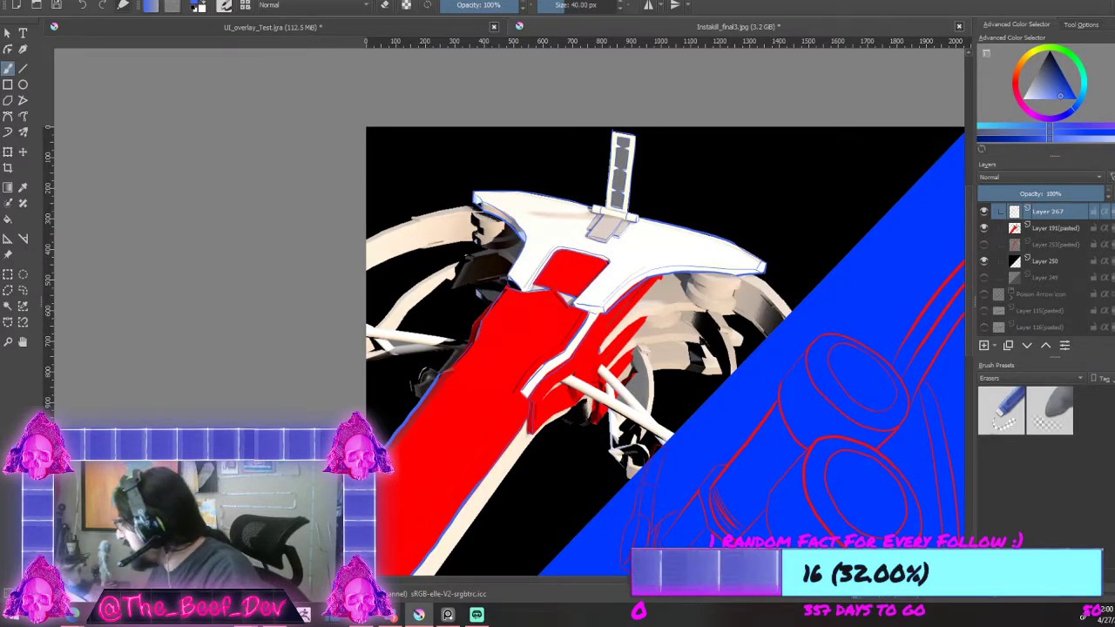
scroll(688, 274, "up", 3)
scroll(687, 273, "up", 2)
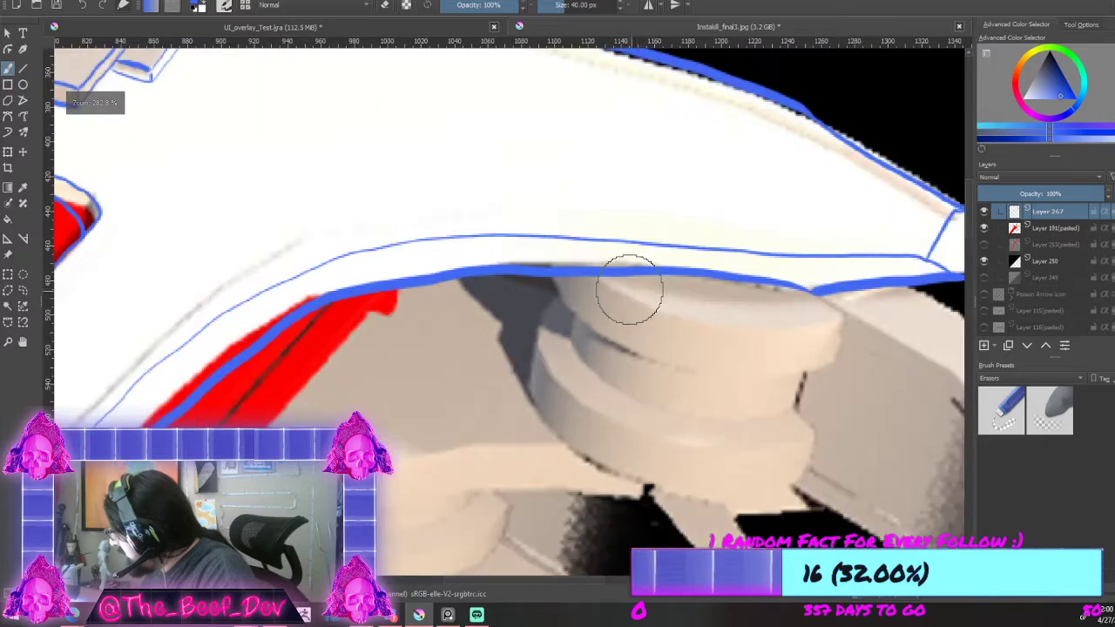
mouse_move(607, 277)
left_mouse_down()
mouse_move(761, 318)
mouse_move(807, 308)
left_mouse_up()
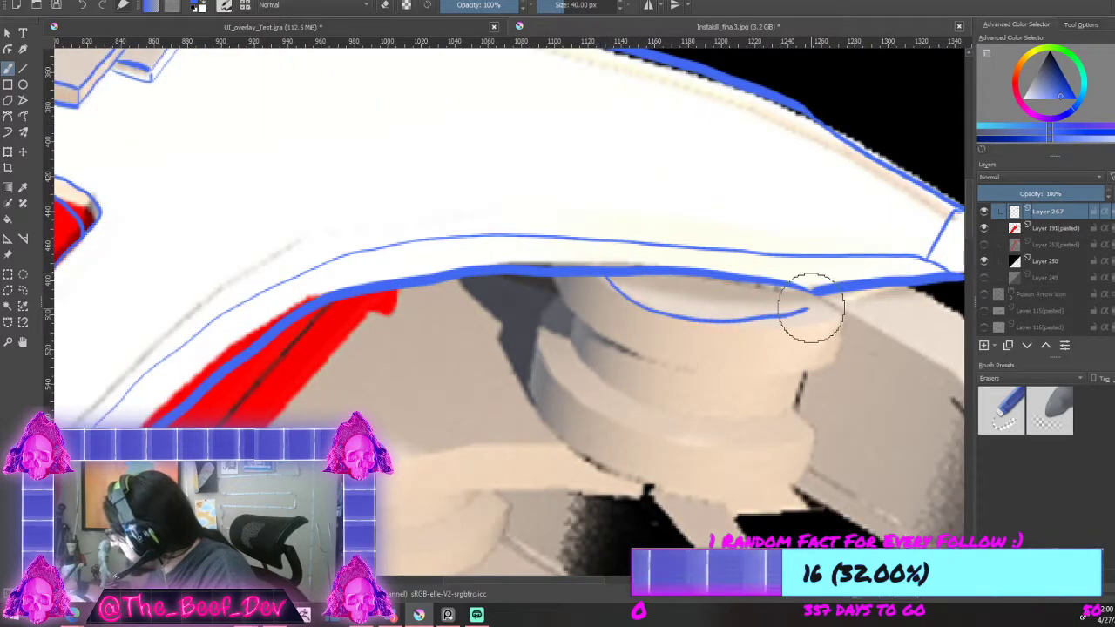
left_click_drag(663, 366, 804, 372)
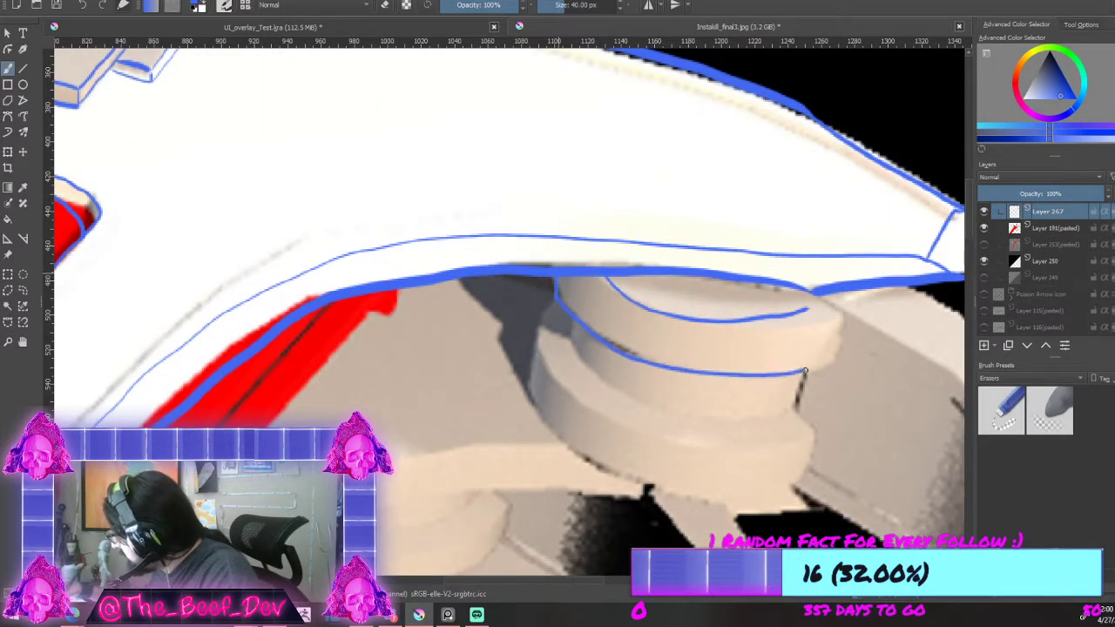
left_click_drag(844, 319, 807, 308)
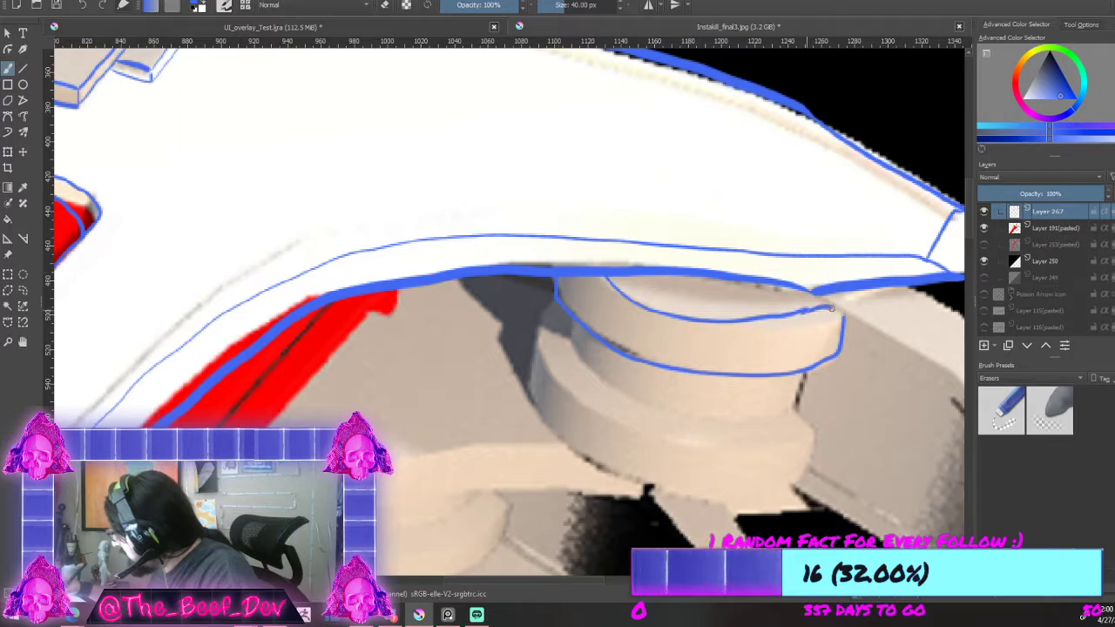
Step: Outline the middle and bottom discs of the stacked cream cylinder in blue, closing their sides up to the top disc
mouse_move(693, 421)
left_mouse_down()
mouse_move(785, 416)
mouse_move(800, 376)
left_mouse_up()
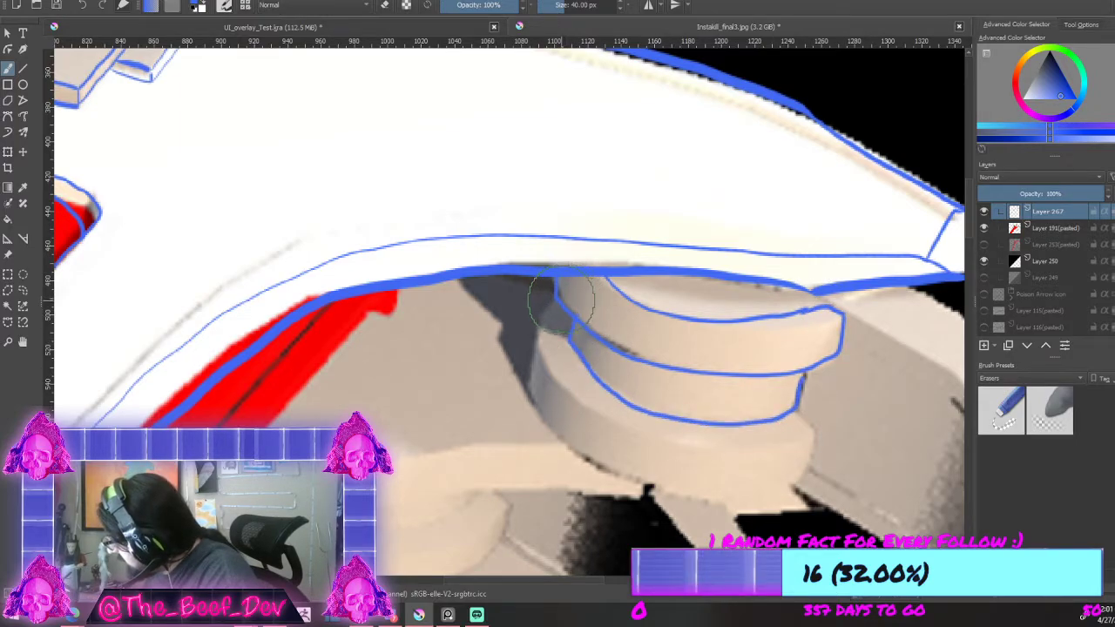
mouse_move(540, 330)
left_mouse_down()
mouse_move(549, 378)
mouse_move(604, 416)
mouse_move(748, 440)
left_mouse_up()
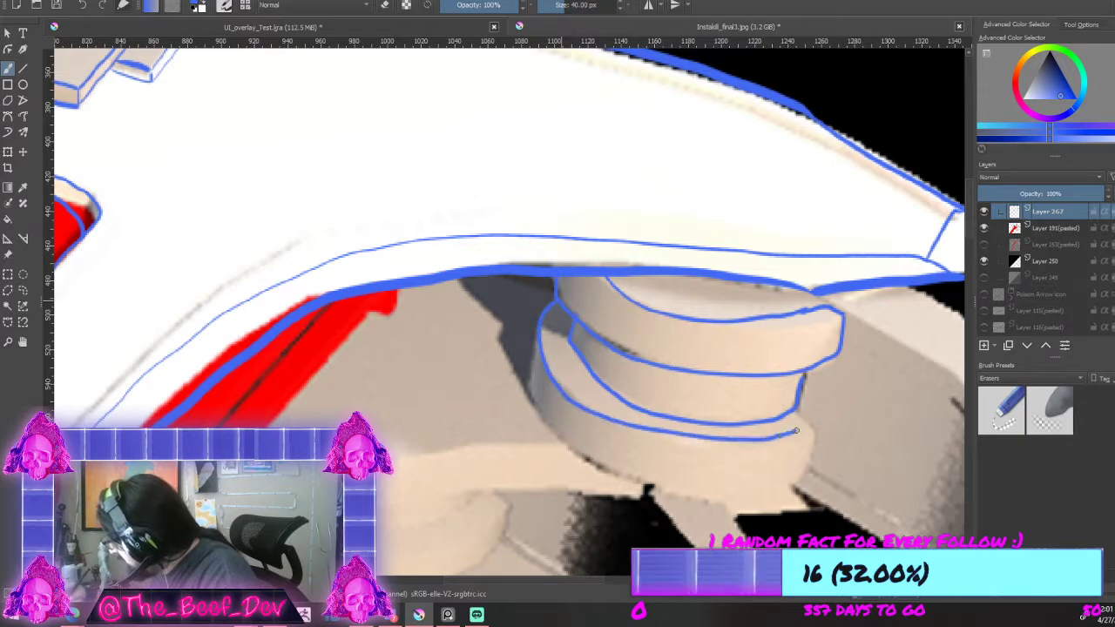
mouse_move(540, 329)
left_mouse_down()
mouse_move(569, 453)
mouse_move(645, 483)
mouse_move(729, 495)
left_mouse_up()
left_click_drag(816, 434, 801, 418)
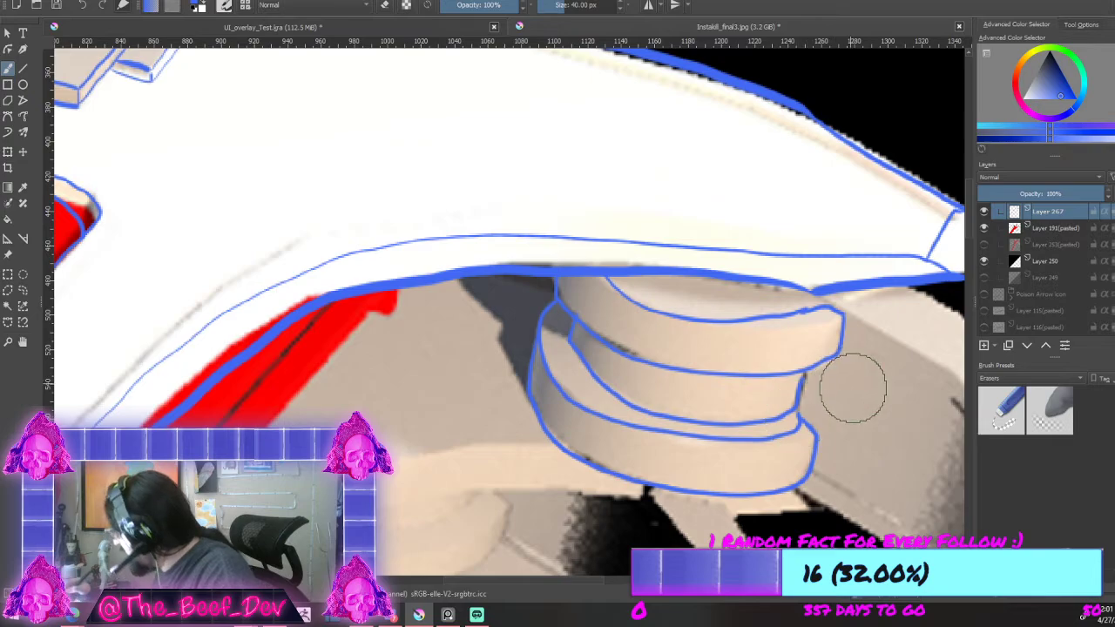
Step: Trace the curved cream band running from the stacked cylinder down to its pointed end beside the red panel in blue
scroll(854, 411, "down", 6)
scroll(854, 450, "up", 3)
scroll(793, 324, "up", 1)
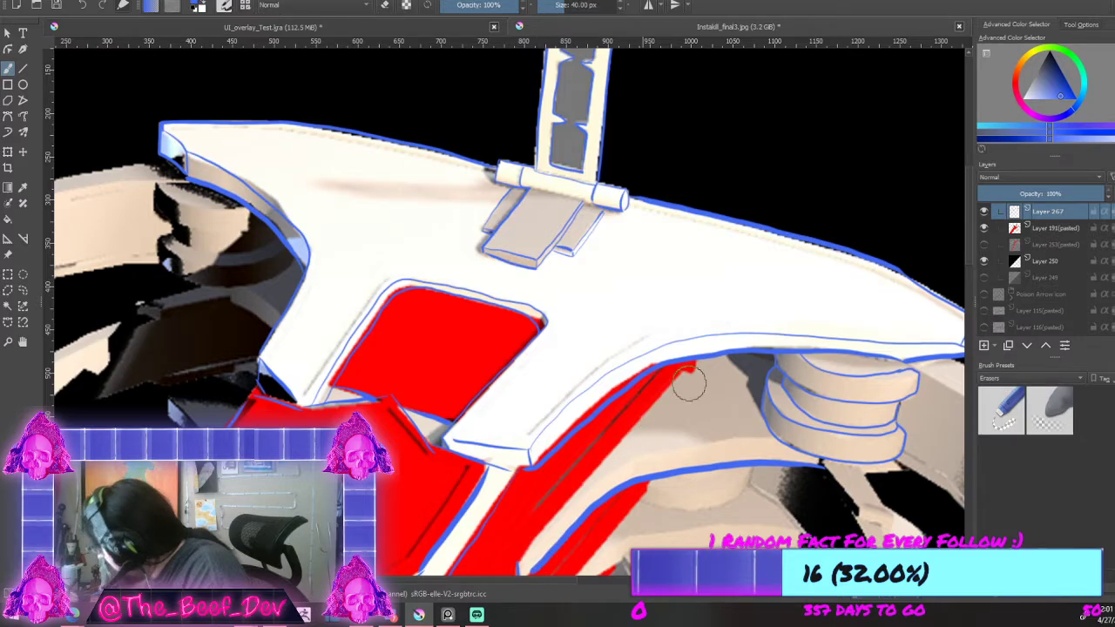
scroll(766, 375, "down", 5)
scroll(819, 269, "up", 4)
scroll(733, 466, "down", 4)
scroll(732, 466, "up", 4)
scroll(732, 466, "down", 4)
scroll(761, 529, "up", 3)
scroll(761, 530, "up", 2)
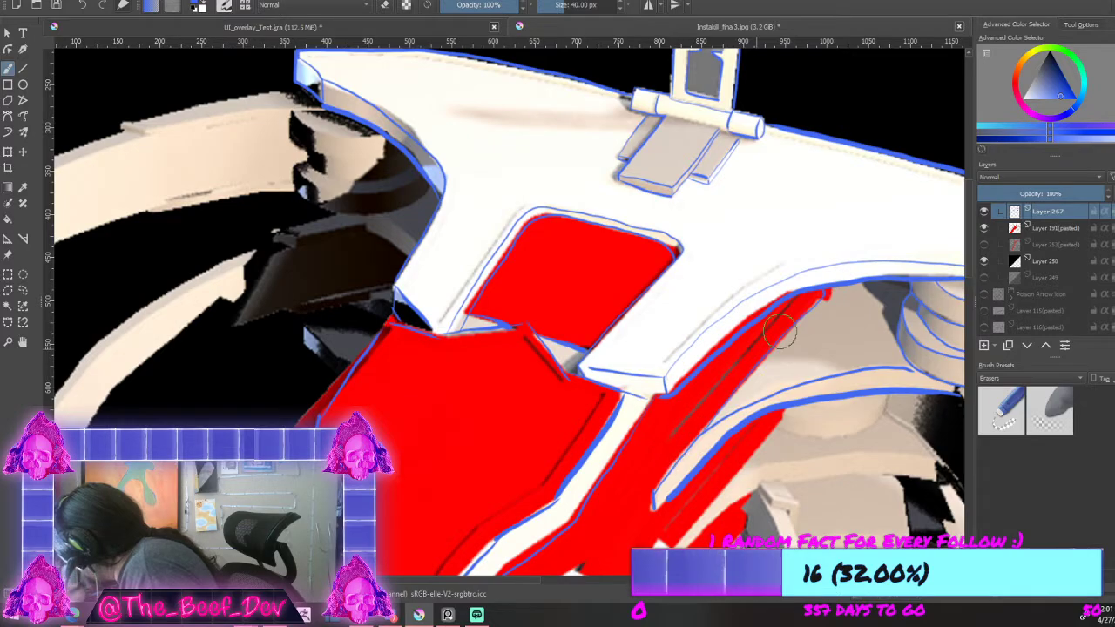
Step: Outline the red strips around the curved band in blue, along with the second cream band and the narrow curved strip beyond it
scroll(832, 305, "down", 5)
scroll(832, 330, "up", 4)
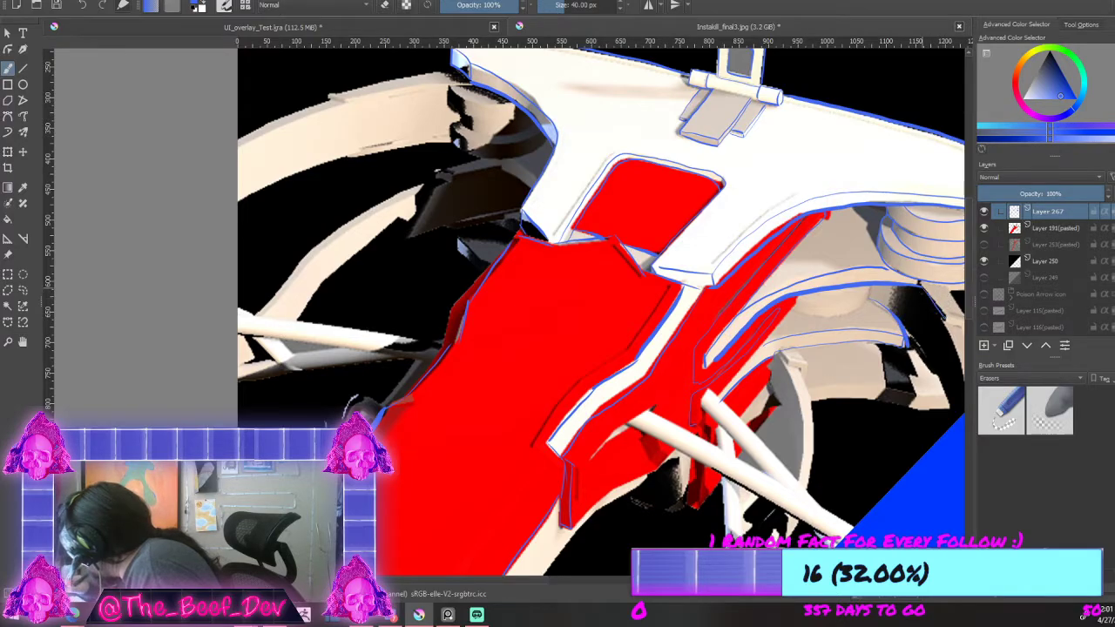
scroll(934, 284, "down", 5)
scroll(934, 284, "up", 5)
scroll(934, 284, "up", 2)
scroll(934, 284, "down", 3)
scroll(934, 284, "up", 1)
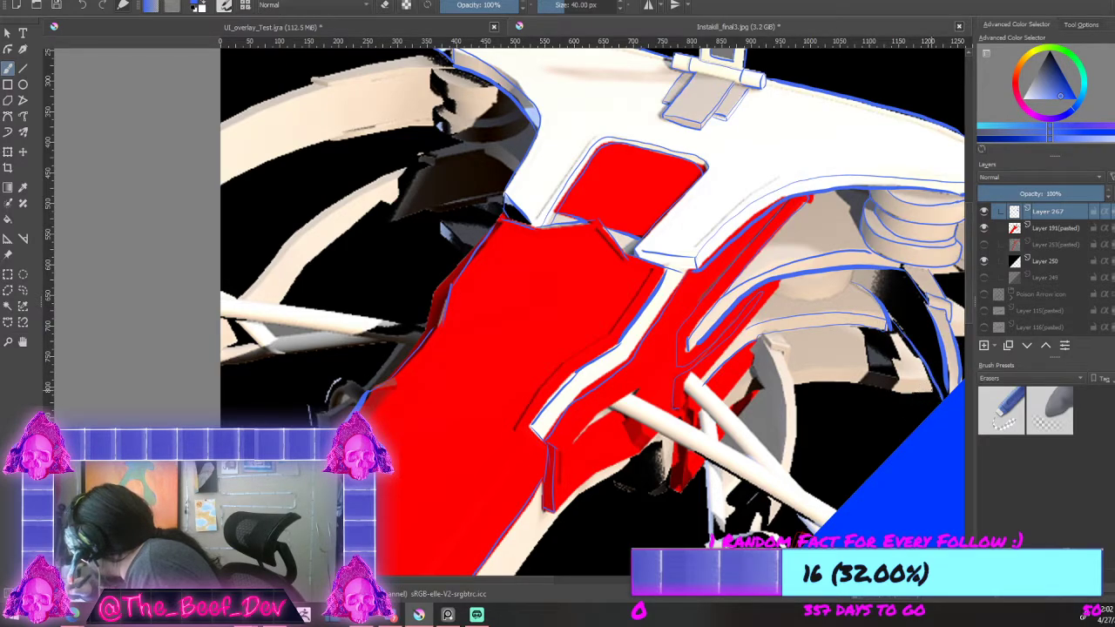
Step: Trace the lower edge of the innermost beige band in blue, and outline the grey curved blade with its cream rim beside it
left_click_drag(915, 395, 798, 386)
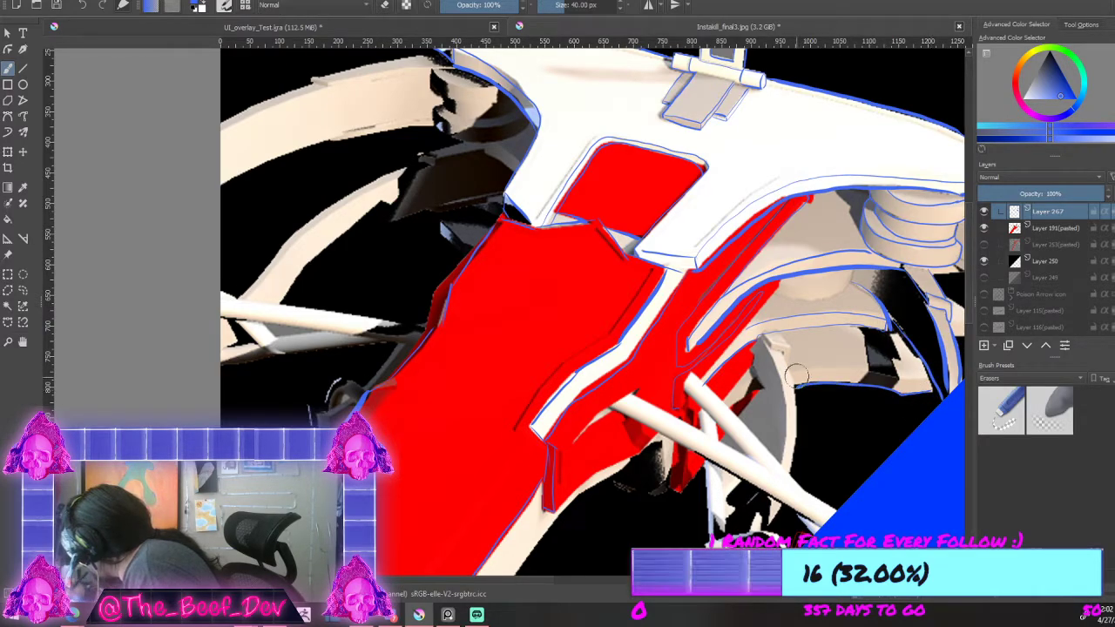
left_click_drag(887, 356, 881, 366)
mouse_move(765, 336)
left_mouse_down()
mouse_move(788, 344)
mouse_move(789, 363)
left_mouse_up()
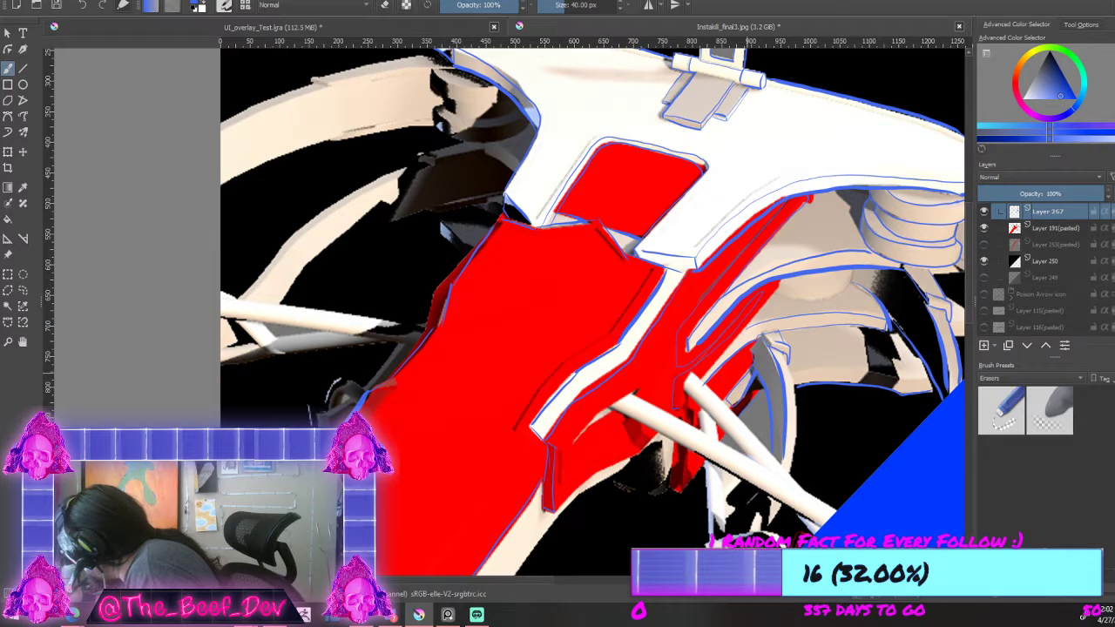
Step: Trace the outer edge of the long cream strip along the red body's lower side in blue
scroll(743, 379, "down", 3)
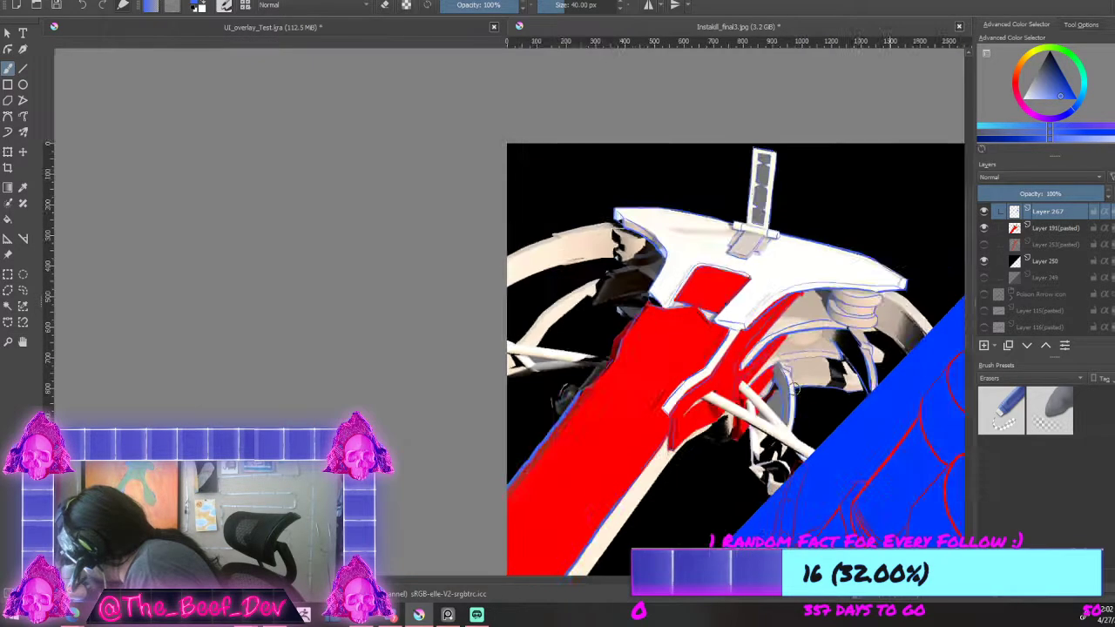
scroll(704, 404, "down", 5)
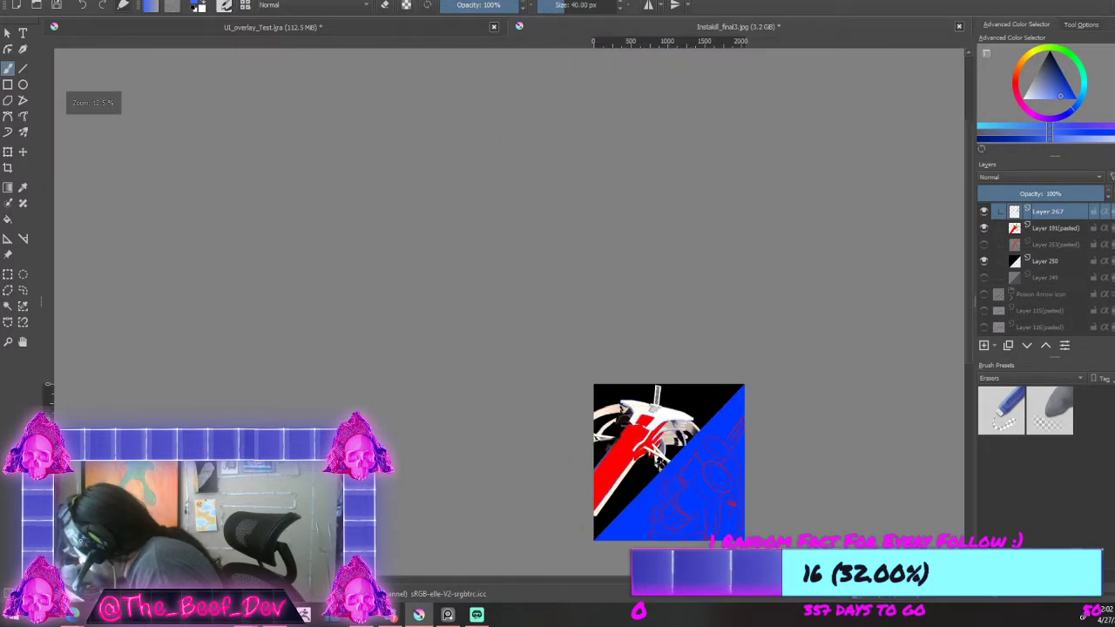
scroll(688, 414, "up", 5)
scroll(680, 421, "down", 1)
scroll(662, 453, "up", 4)
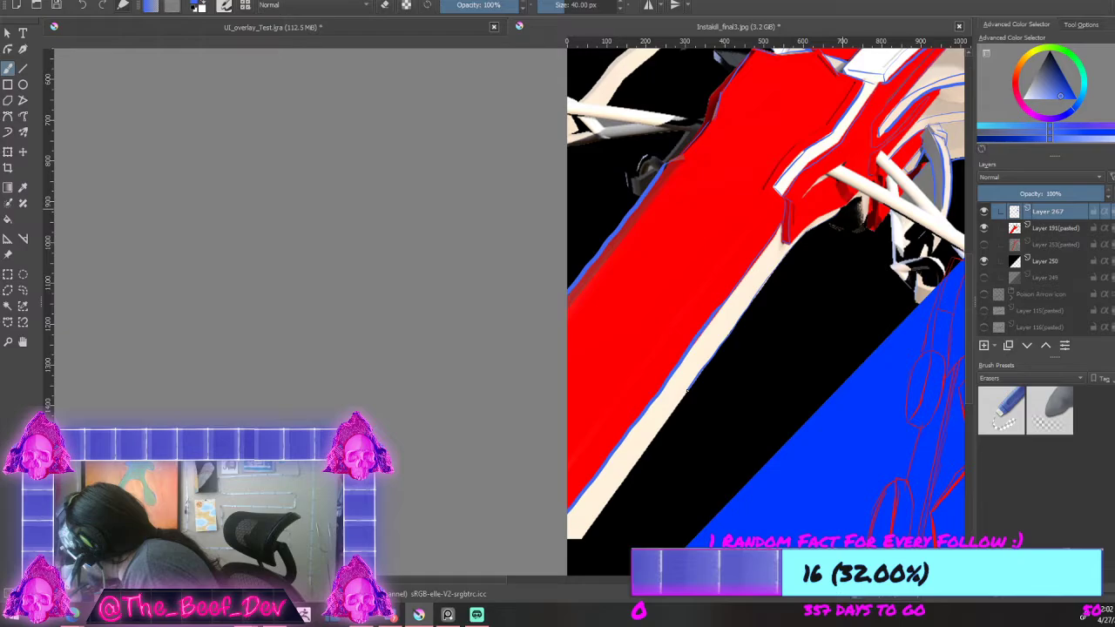
scroll(823, 218, "up", 2)
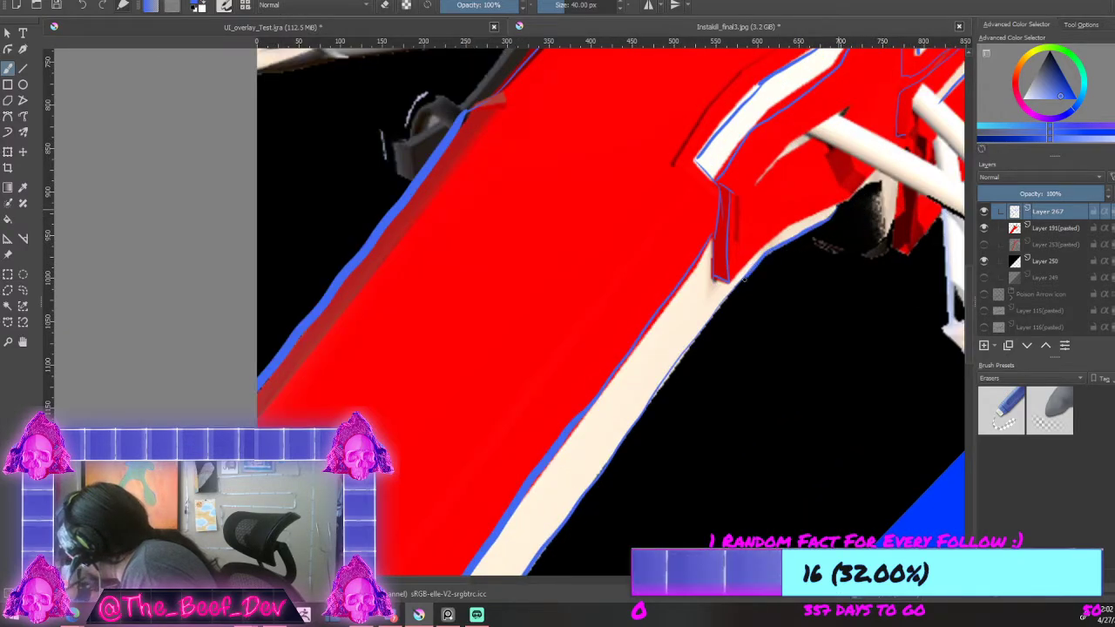
Step: Outline the red side panel's cream underside, the red fin tip hanging below the struts, and the thin highlight beside the long strut in blue
scroll(642, 403, "down", 5)
scroll(856, 244, "up", 5)
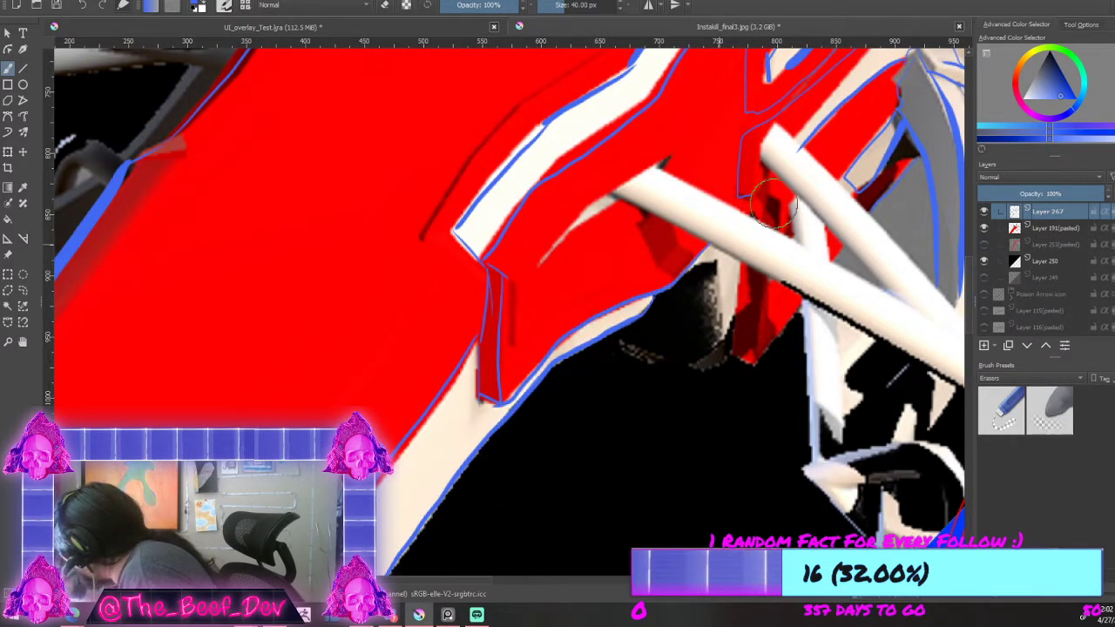
left_click_drag(736, 272, 749, 364)
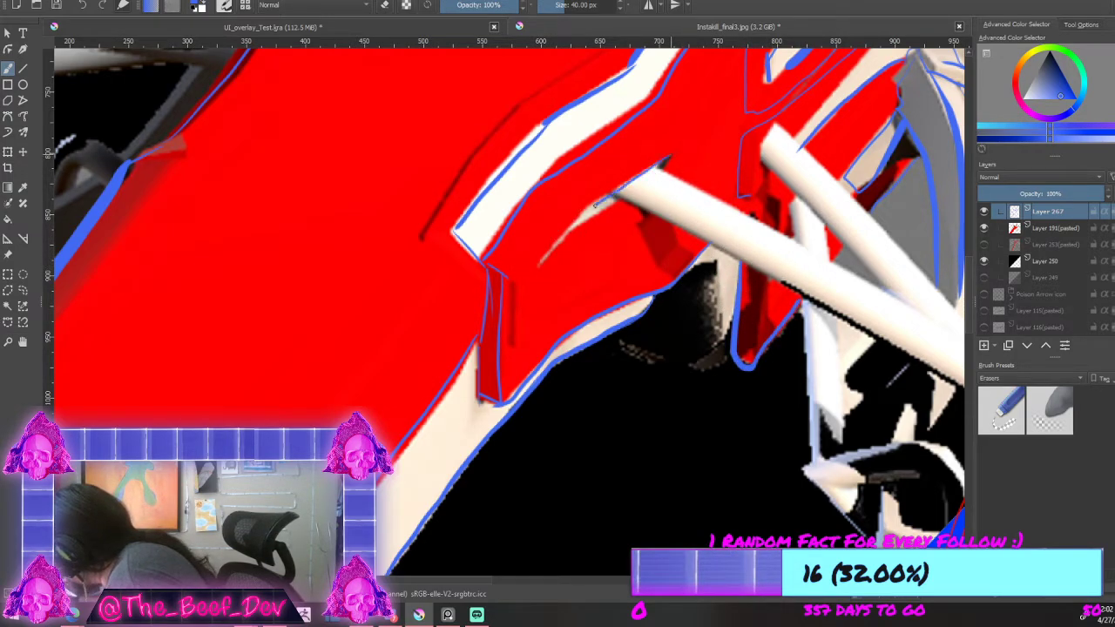
left_click_drag(544, 251, 541, 268)
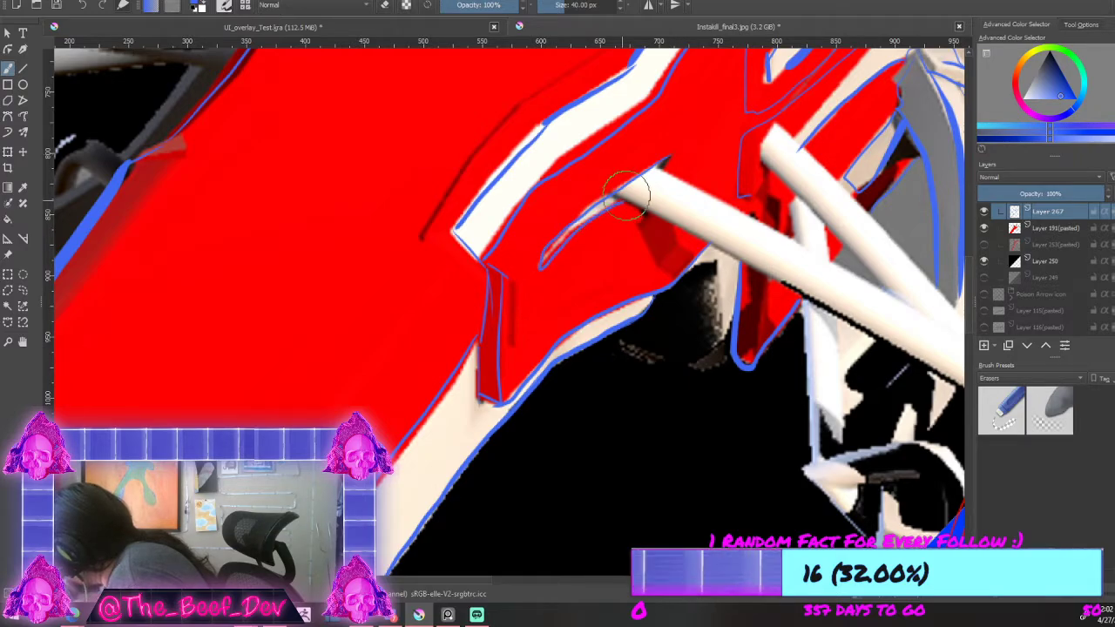
Step: Trace the two crossing white struts below the hull in blue, redrawing the long strut's upper edge after undoing the first stroke
scroll(679, 150, "down", 5)
scroll(787, 136, "up", 3)
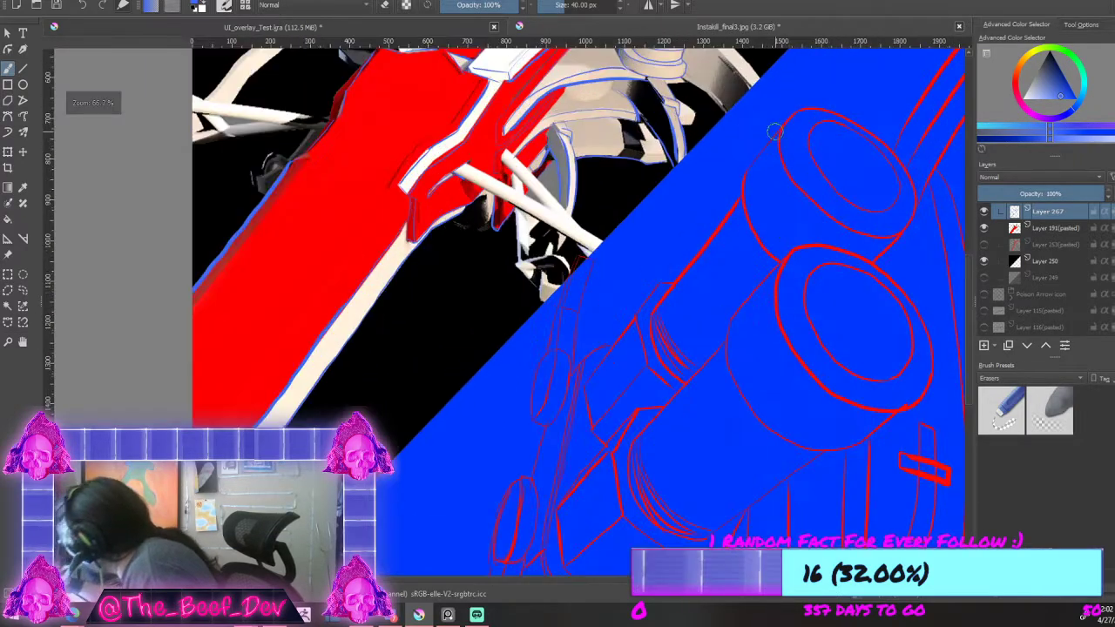
scroll(787, 136, "down", 3)
scroll(547, 90, "up", 1)
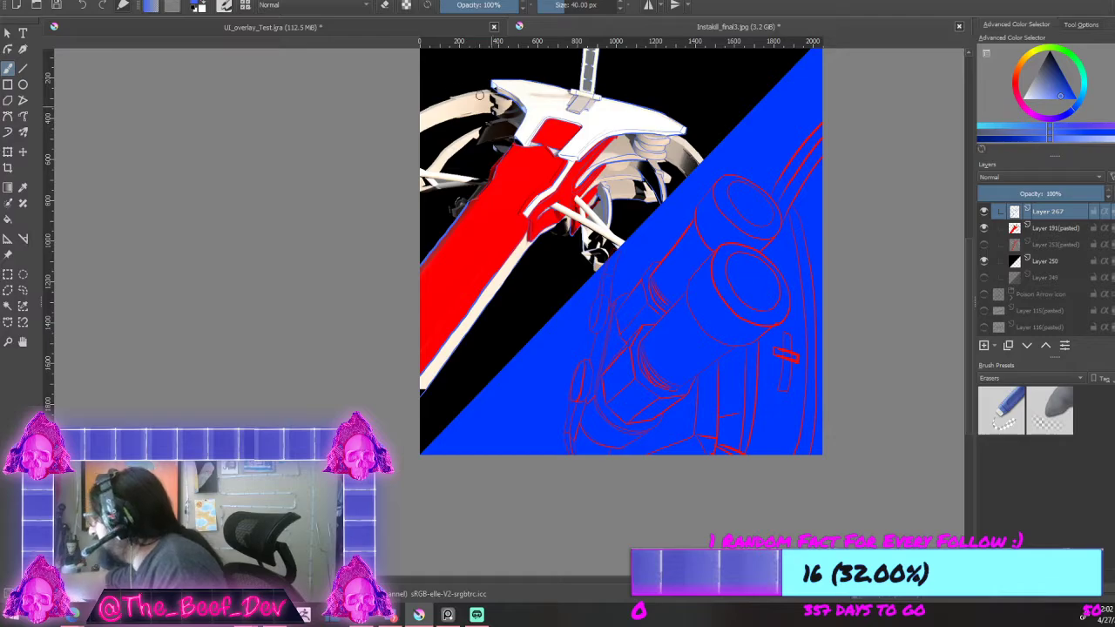
scroll(488, 140, "up", 2)
scroll(763, 396, "up", 1)
scroll(764, 397, "up", 1)
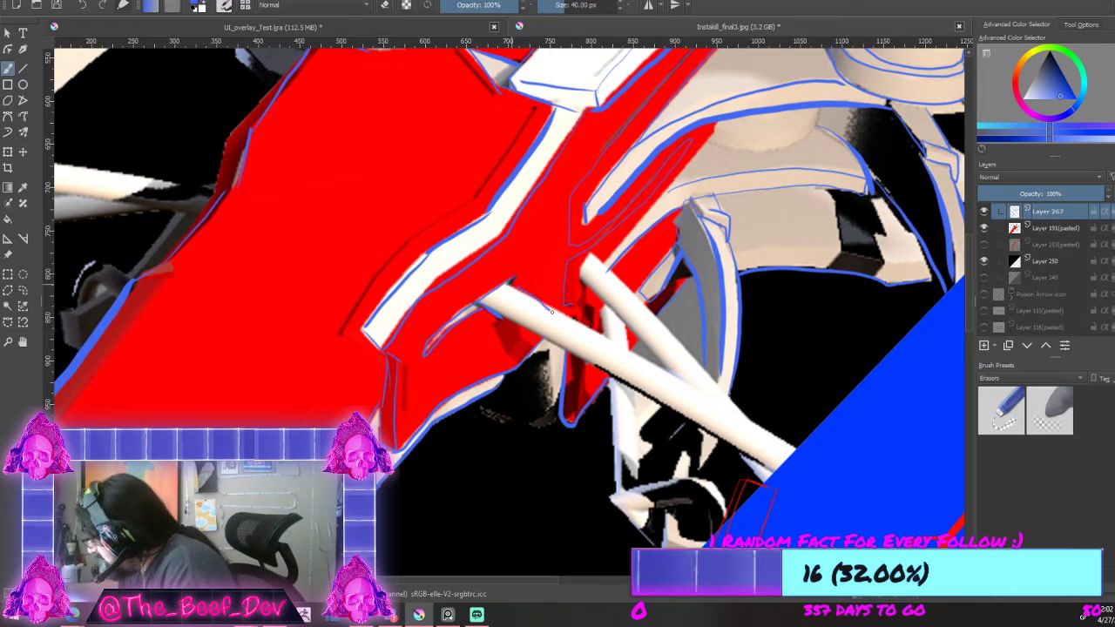
key("ctrl+z")
left_click_drag(516, 283, 622, 343)
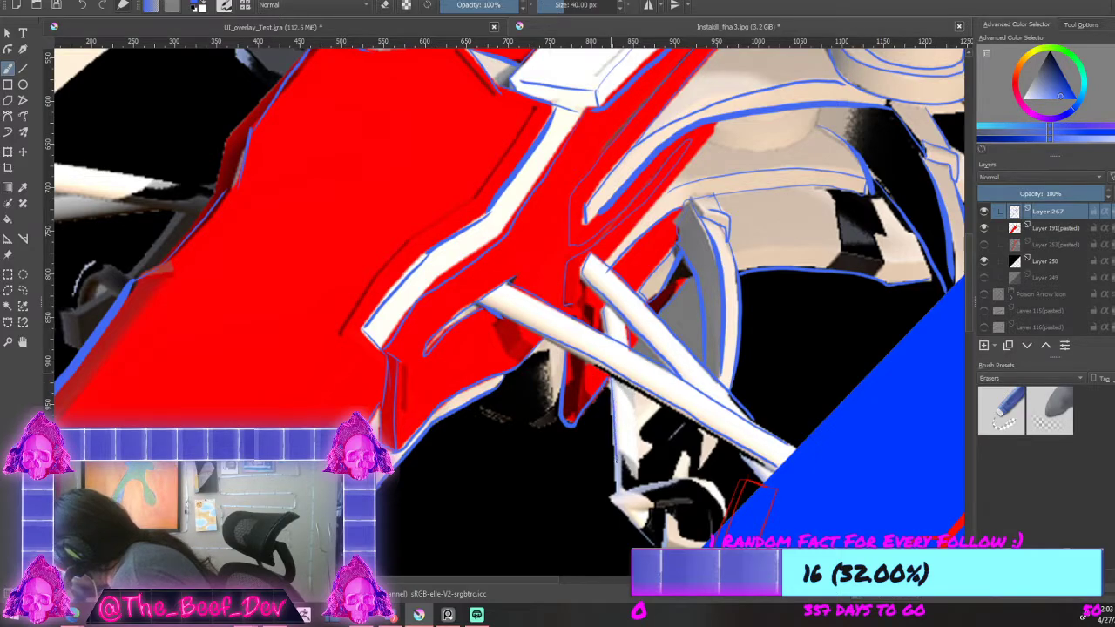
Step: Outline the white linkage and its pointed joint below the crossing struts in blue, down to the blue diagonal half
scroll(598, 426, "down", 5)
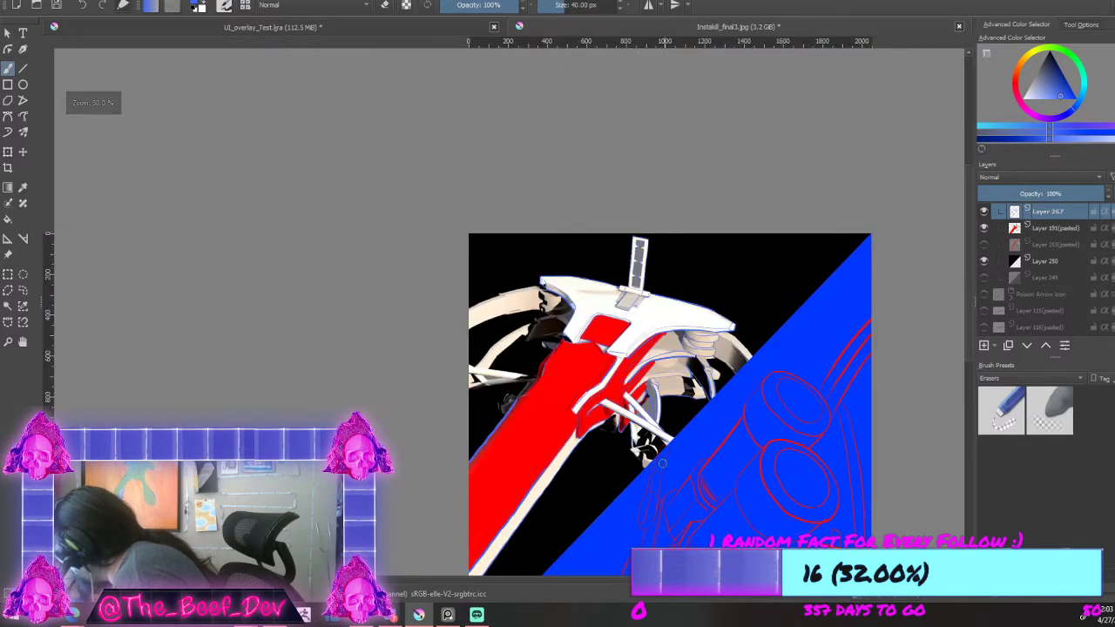
scroll(662, 464, "up", 3)
scroll(614, 402, "up", 2)
mouse_move(586, 370)
left_mouse_down()
mouse_move(569, 383)
mouse_move(598, 411)
mouse_move(619, 485)
left_mouse_up()
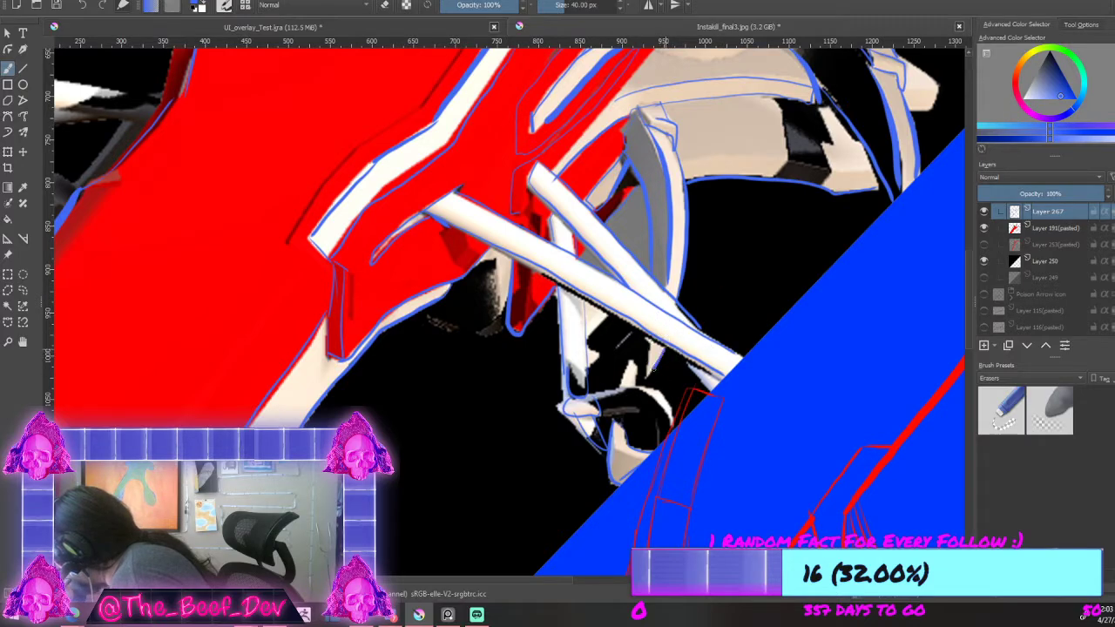
Step: Outline the remaining cream parts under the right wing in blue: the outer arc, the small tab and the short cylinder below the curved band
scroll(795, 58, "down", 6)
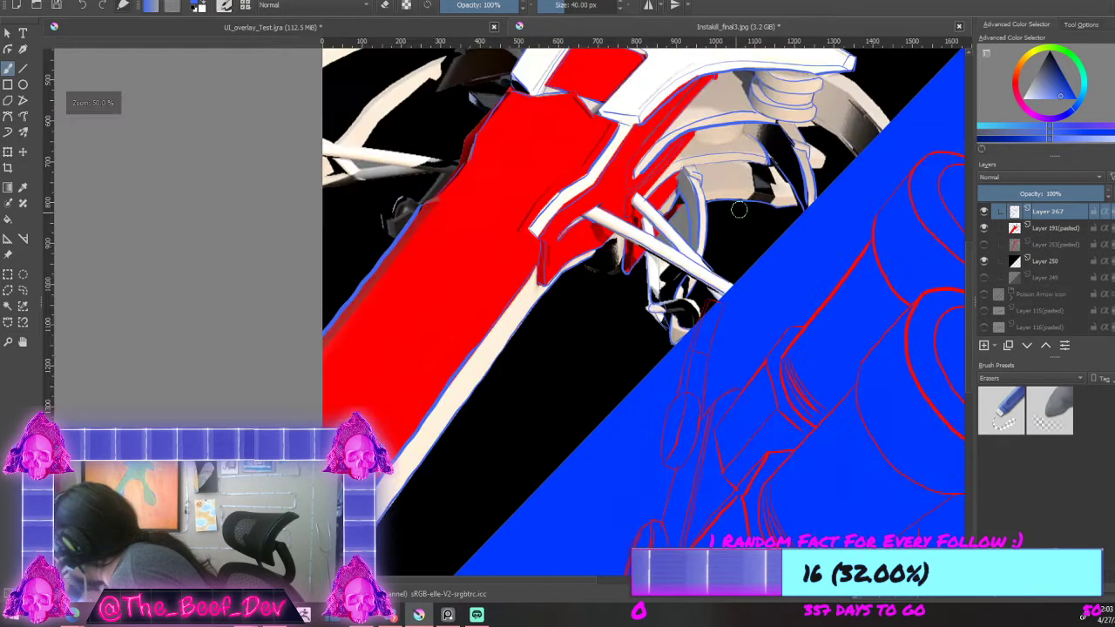
scroll(844, 215, "up", 5)
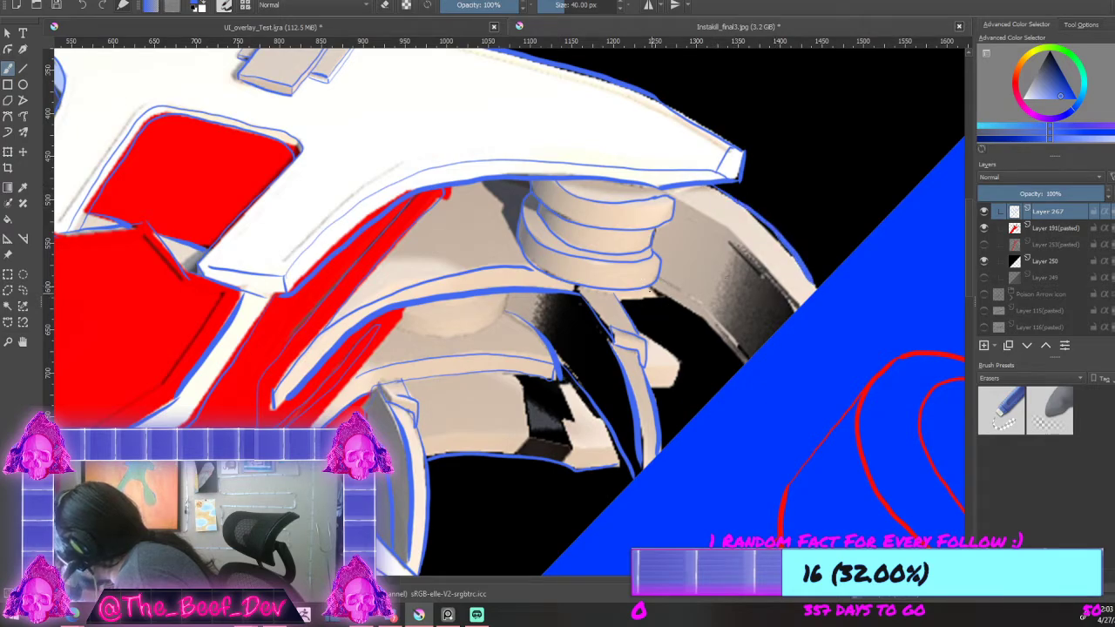
left_click_drag(646, 333, 679, 373)
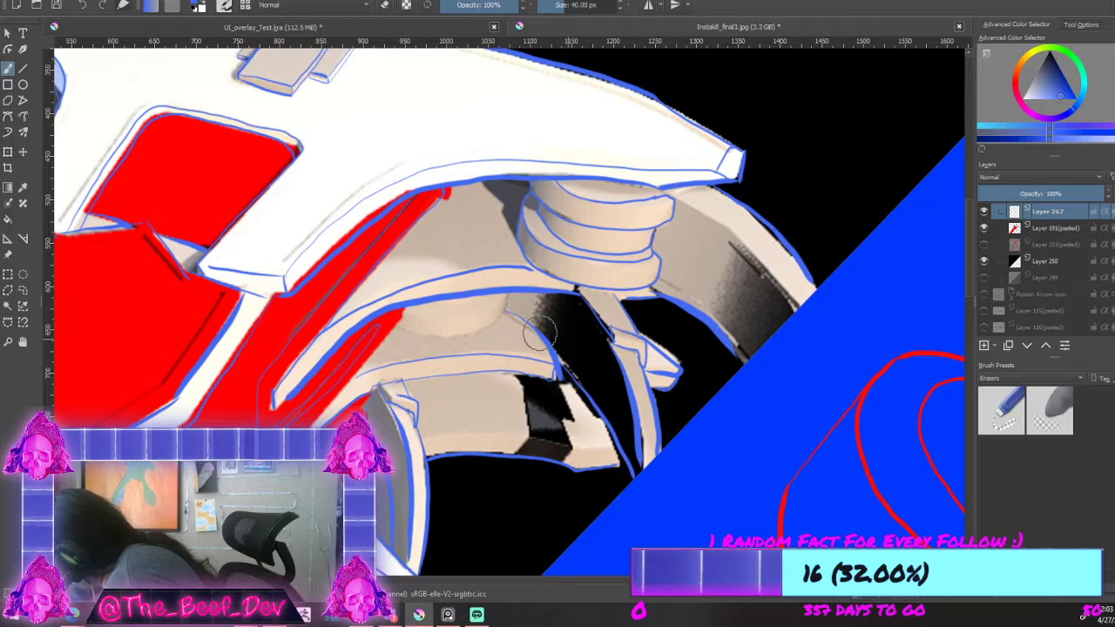
mouse_move(503, 298)
left_mouse_down()
mouse_move(471, 327)
mouse_move(415, 333)
left_mouse_up()
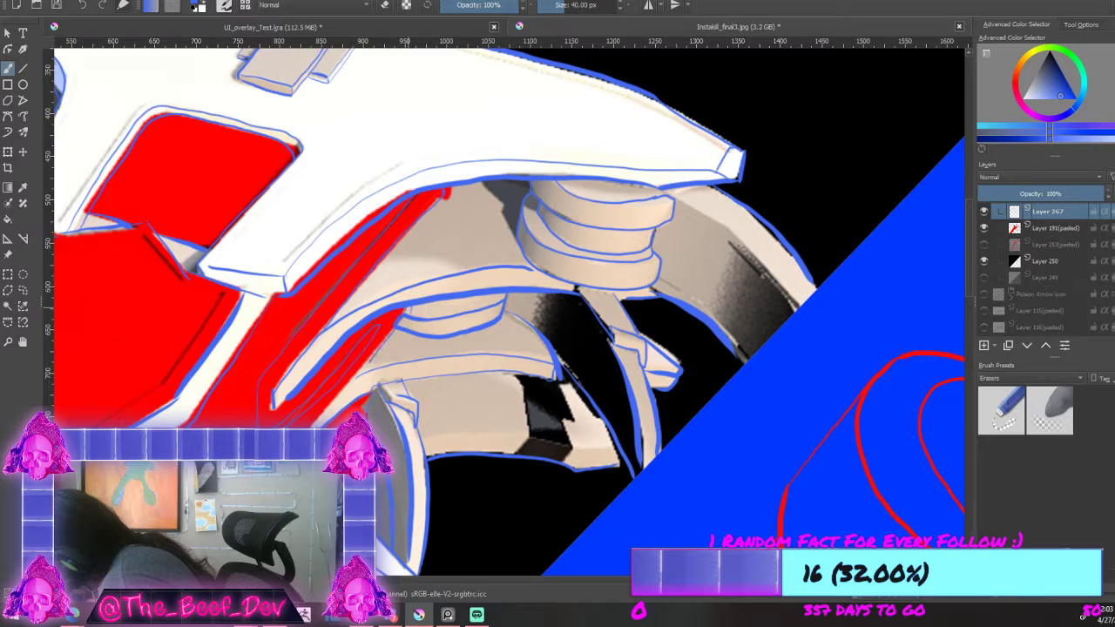
scroll(288, 435, "down", 10)
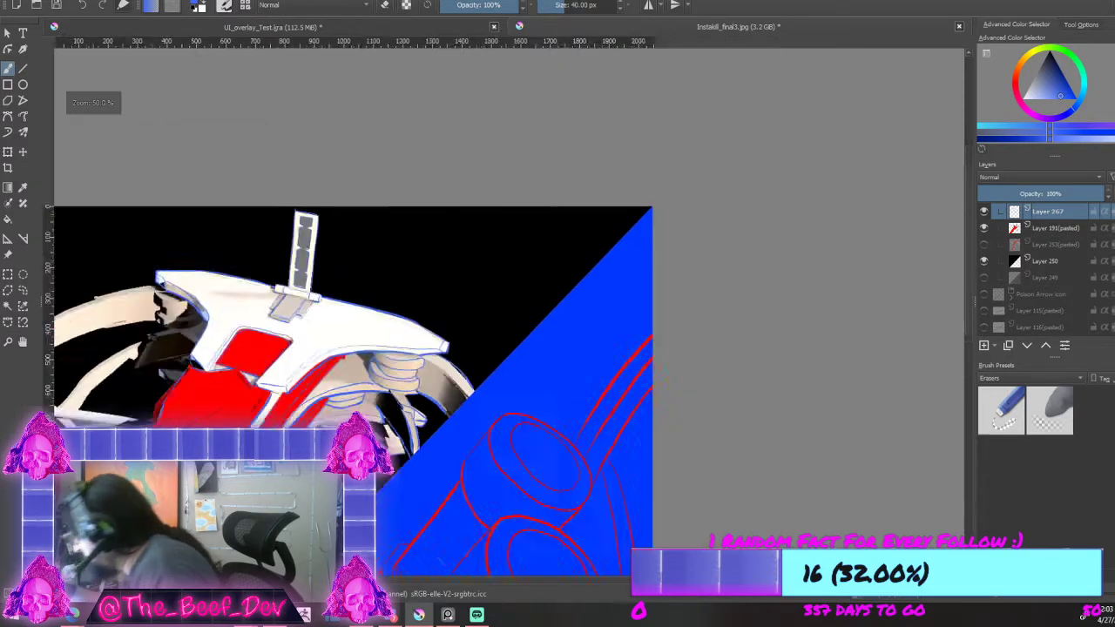
scroll(287, 436, "up", 5)
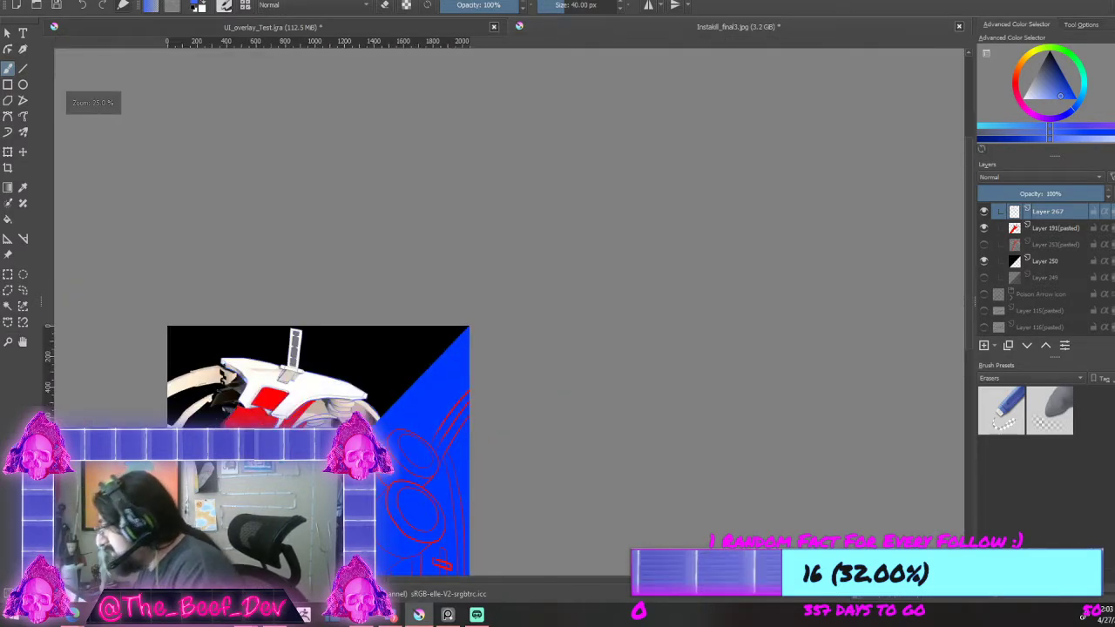
scroll(288, 436, "down", 4)
scroll(287, 436, "up", 4)
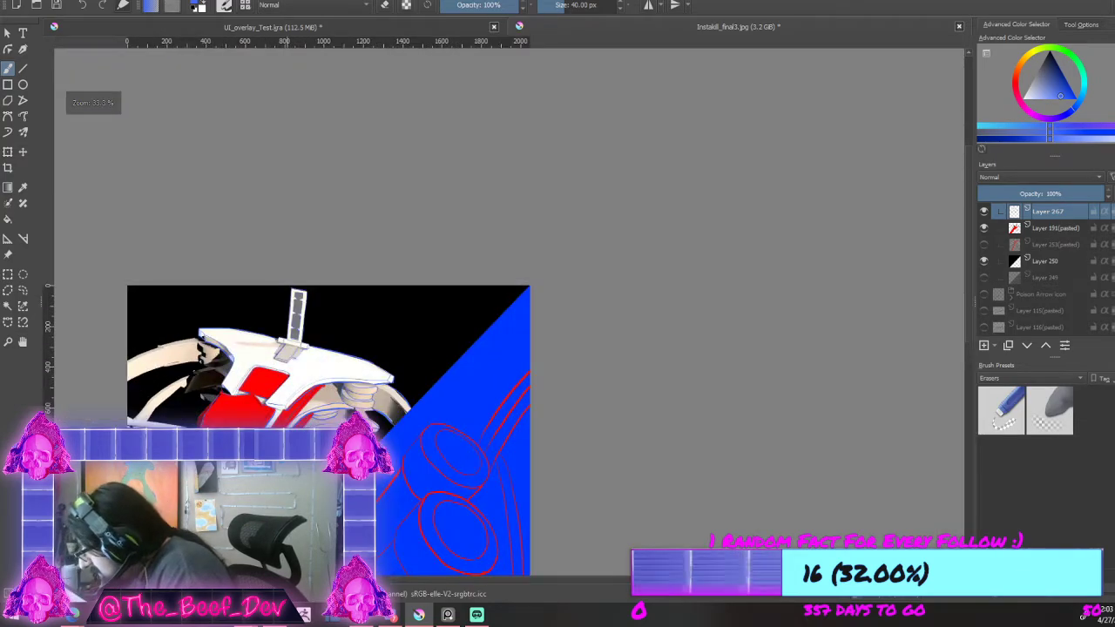
Step: Outline the stacked discs under the hull's left tip in blue, redrawing the lowest disc's bottom curve after undoing its first stroke
scroll(323, 342, "down", 5)
scroll(451, 353, "up", 4)
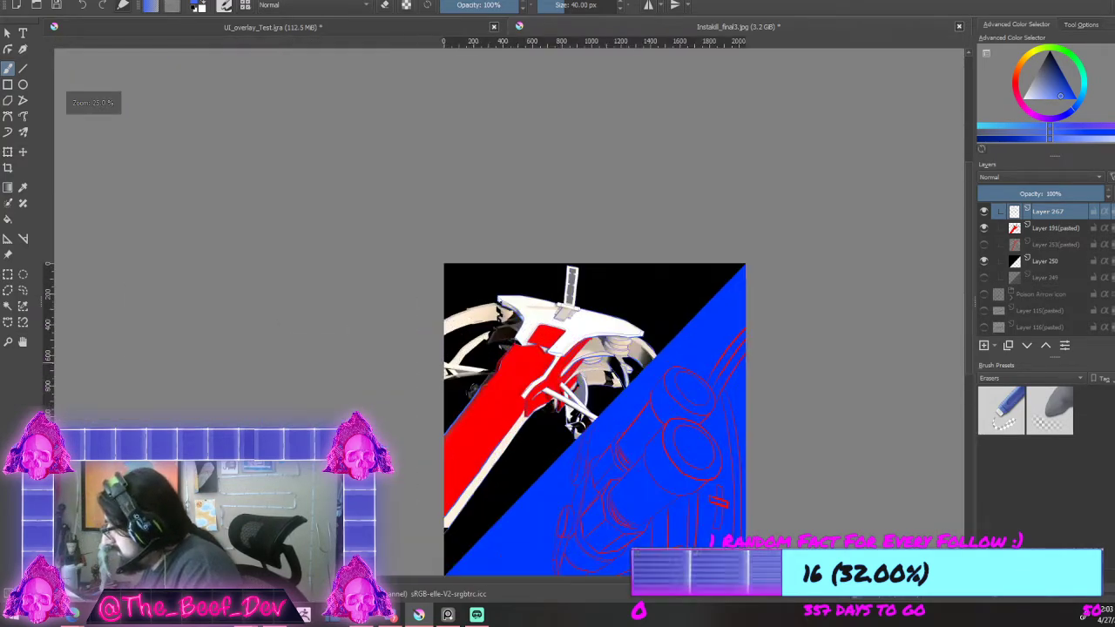
scroll(450, 353, "up", 1)
scroll(565, 282, "up", 4)
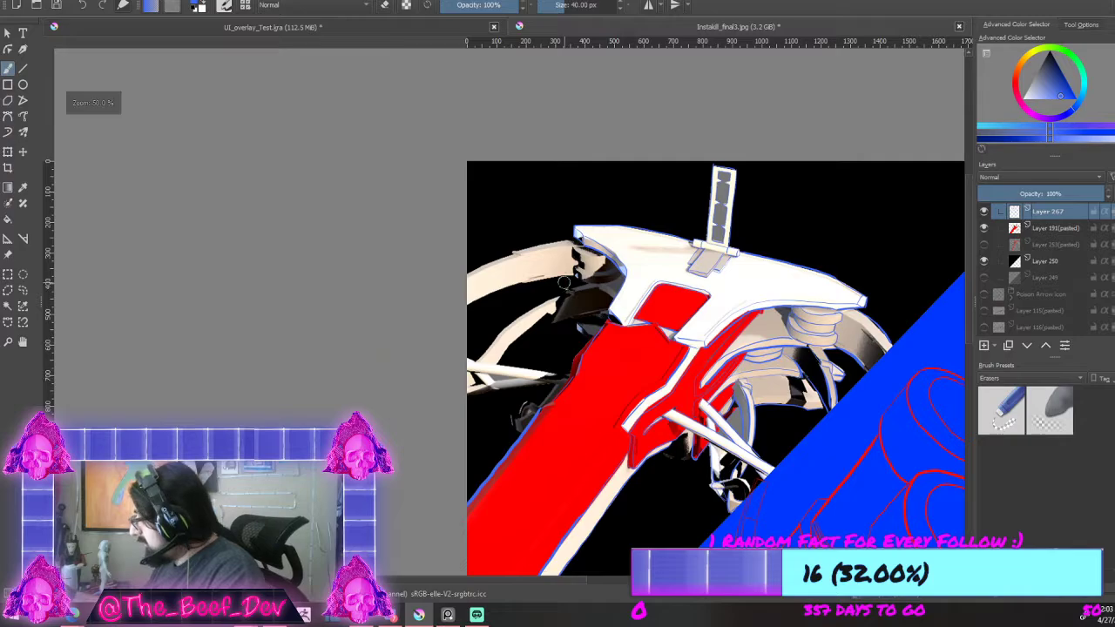
scroll(608, 231, "up", 1)
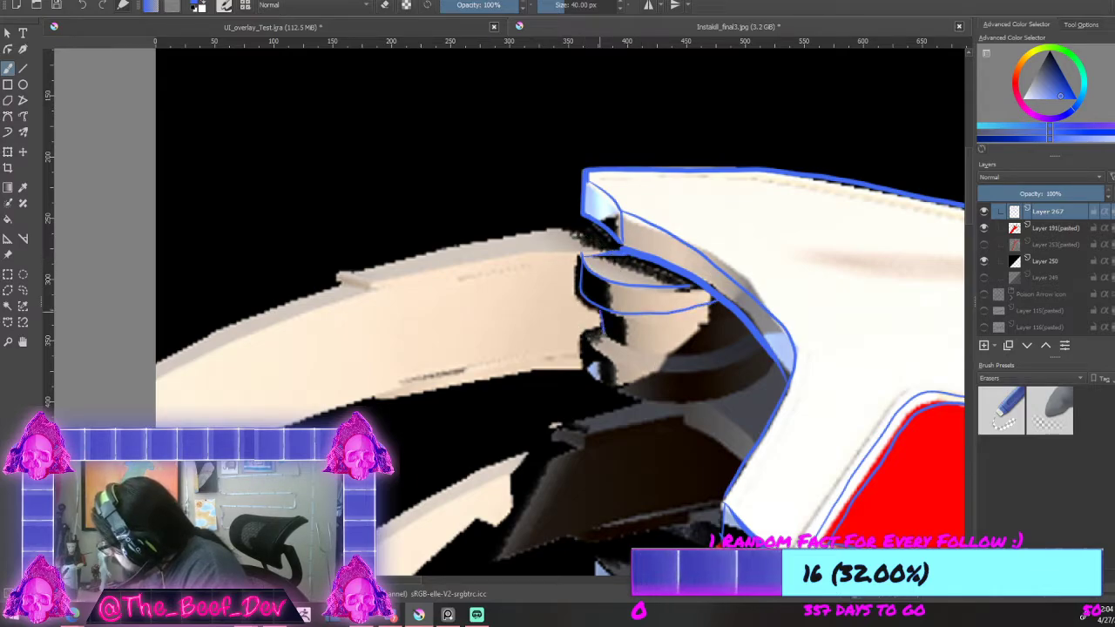
mouse_move(599, 329)
left_mouse_down()
mouse_move(609, 369)
mouse_move(659, 373)
left_mouse_up()
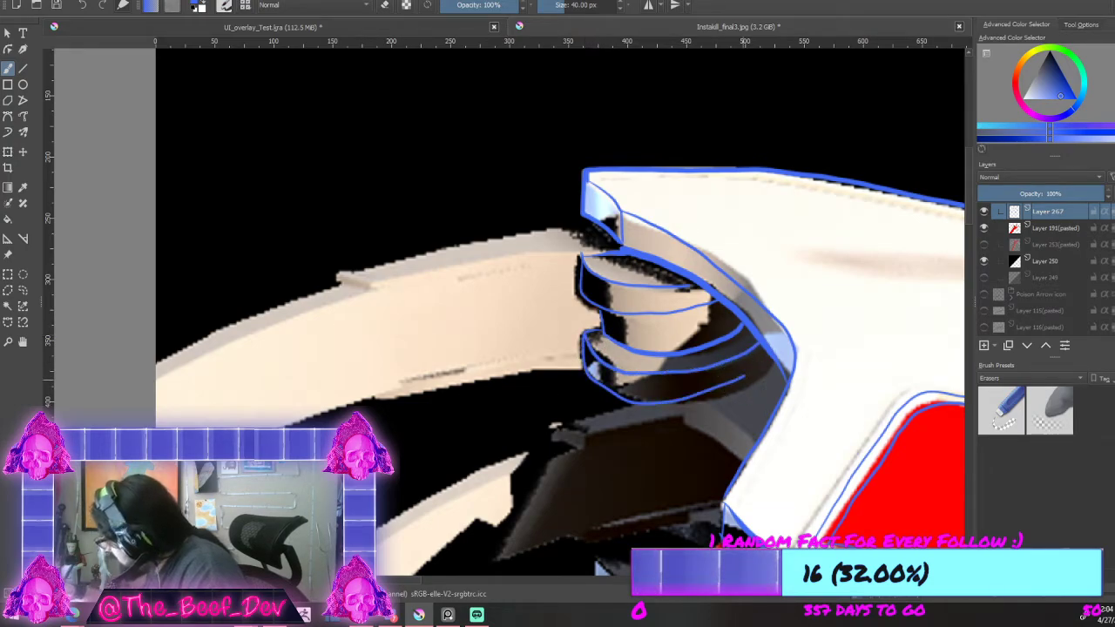
key("ctrl+z")
left_click_drag(739, 370, 771, 362)
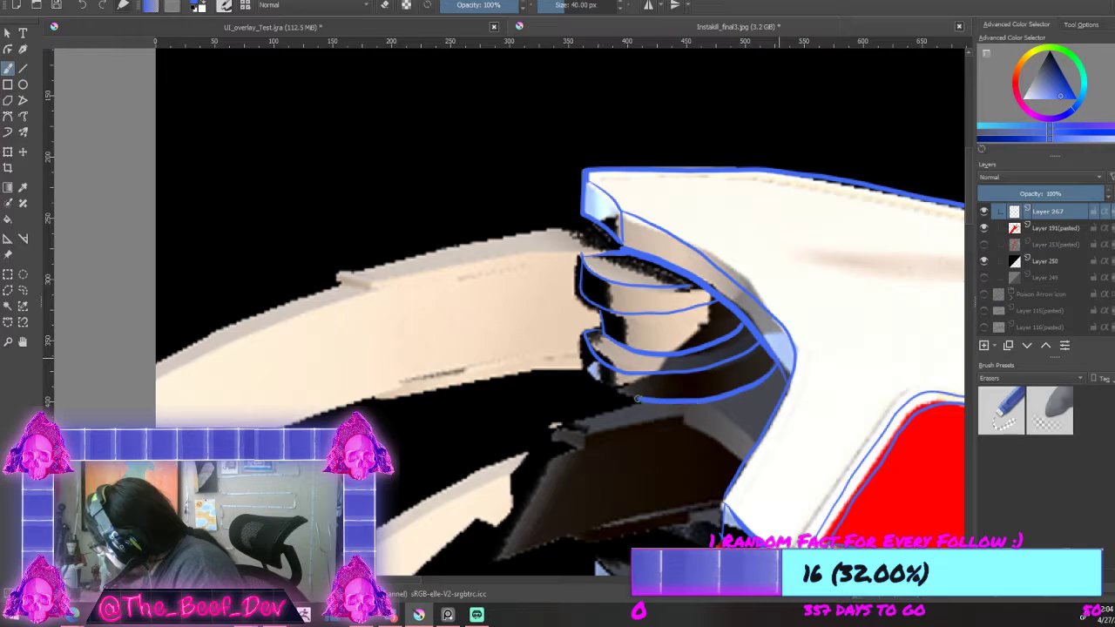
Step: Outline the dark angular panel below the left discs in blue, including its curved inner edge and pointed lower corner
scroll(582, 347, "down", 3)
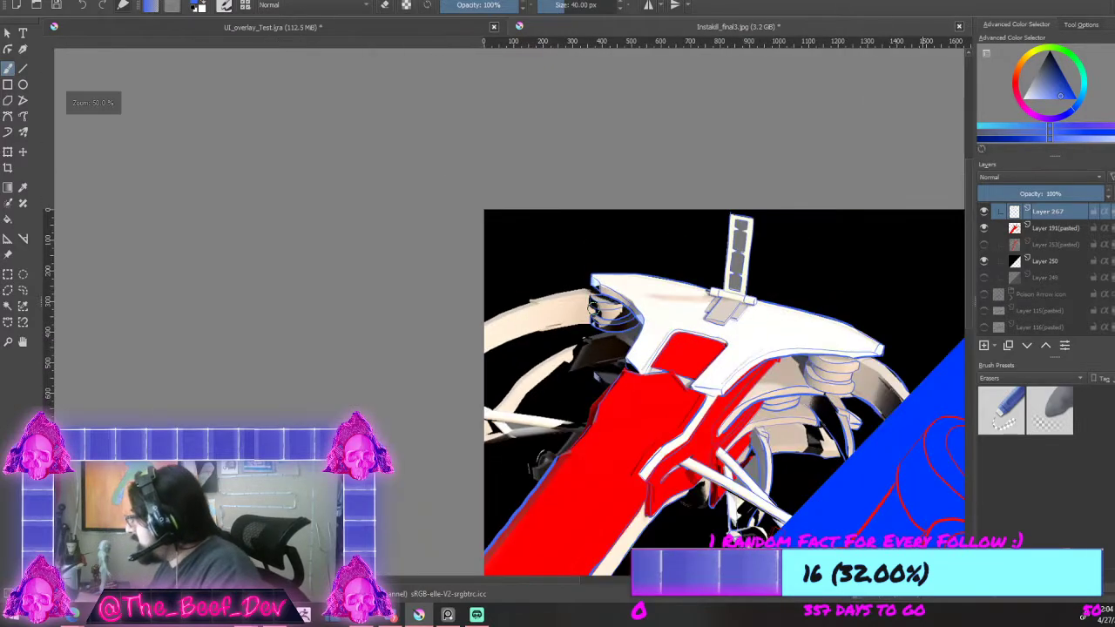
scroll(678, 388, "up", 3)
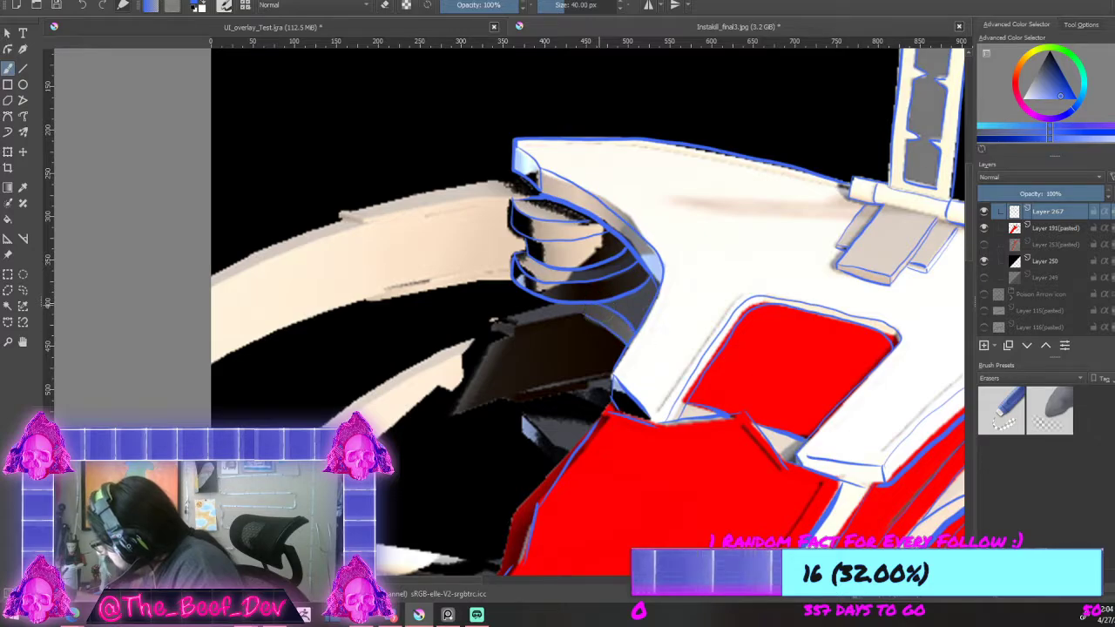
left_click_drag(635, 342, 586, 308)
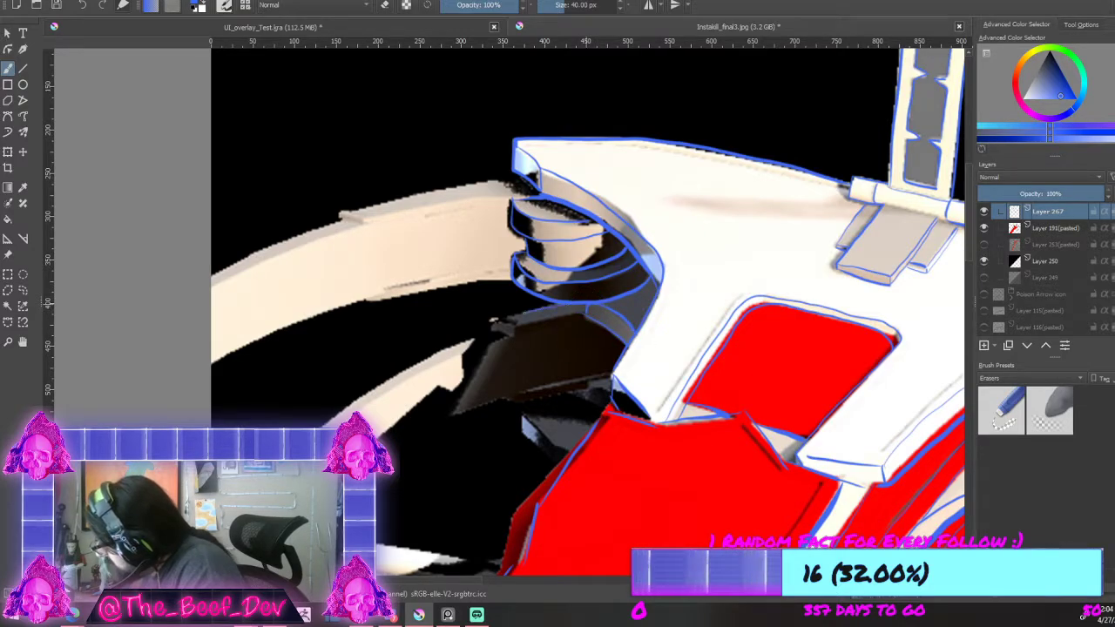
mouse_move(627, 338)
left_mouse_down()
mouse_move(612, 377)
mouse_move(446, 420)
left_mouse_up()
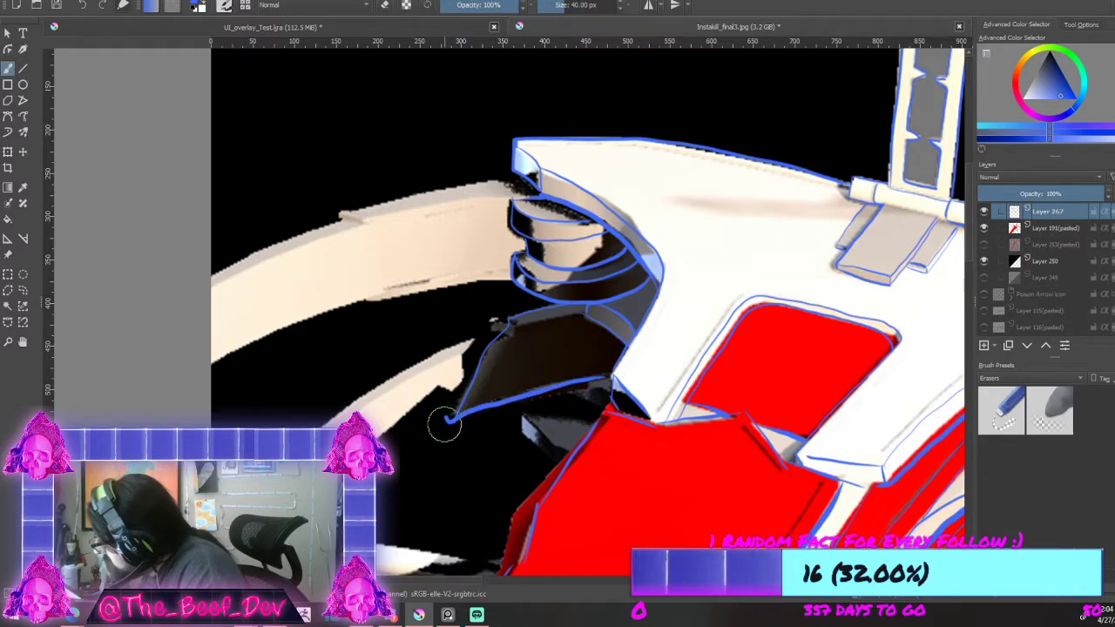
Step: Trace the upper and lower edges of the cream arc running from the dark panel down to the left struts in blue
scroll(510, 314, "down", 4)
scroll(510, 298, "up", 3)
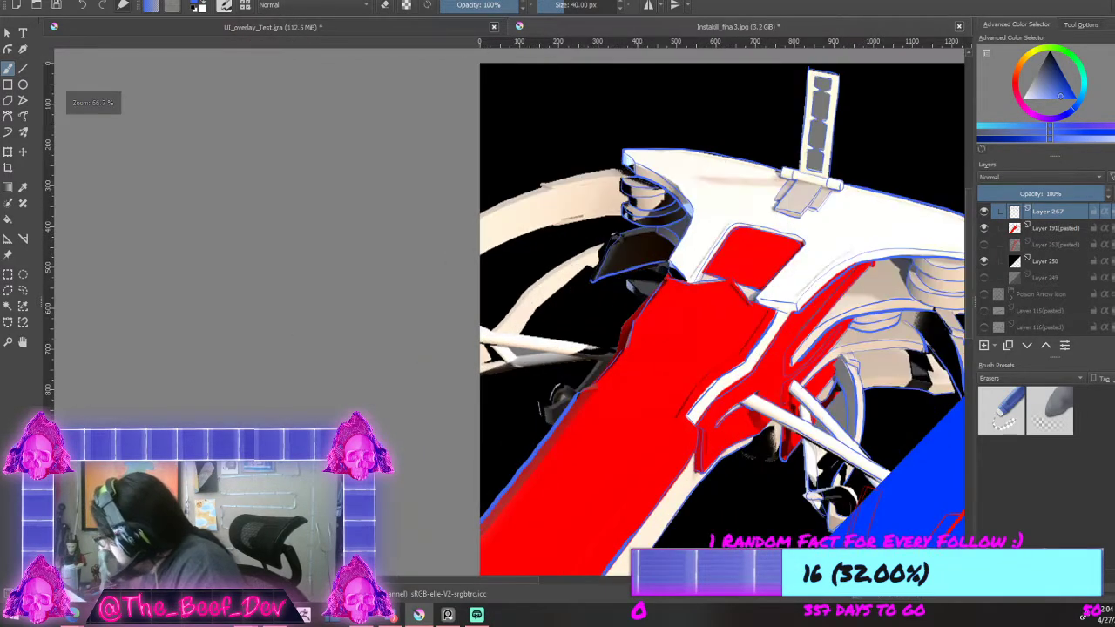
scroll(797, 116, "up", 1)
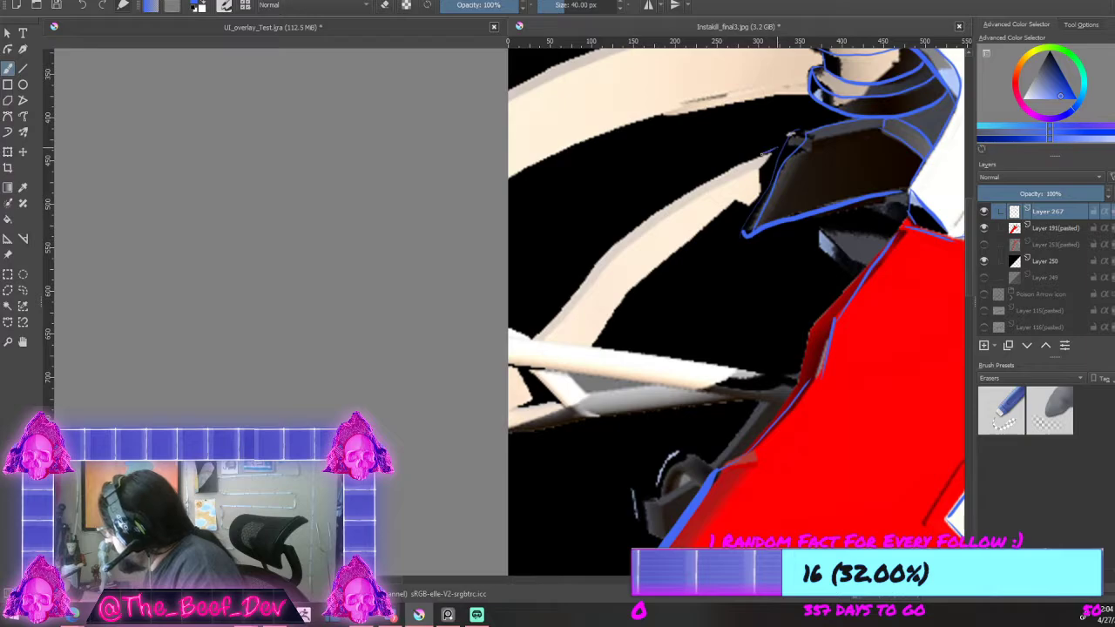
left_click_drag(697, 185, 624, 235)
left_click_drag(567, 296, 542, 338)
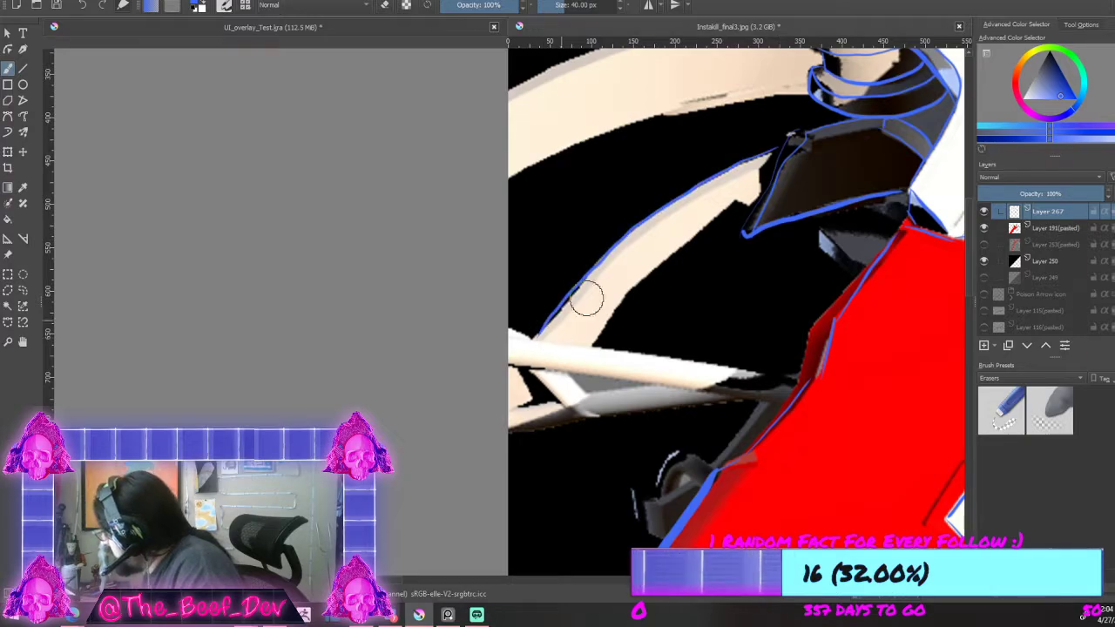
mouse_move(751, 206)
left_mouse_down()
mouse_move(676, 260)
mouse_move(601, 341)
left_mouse_up()
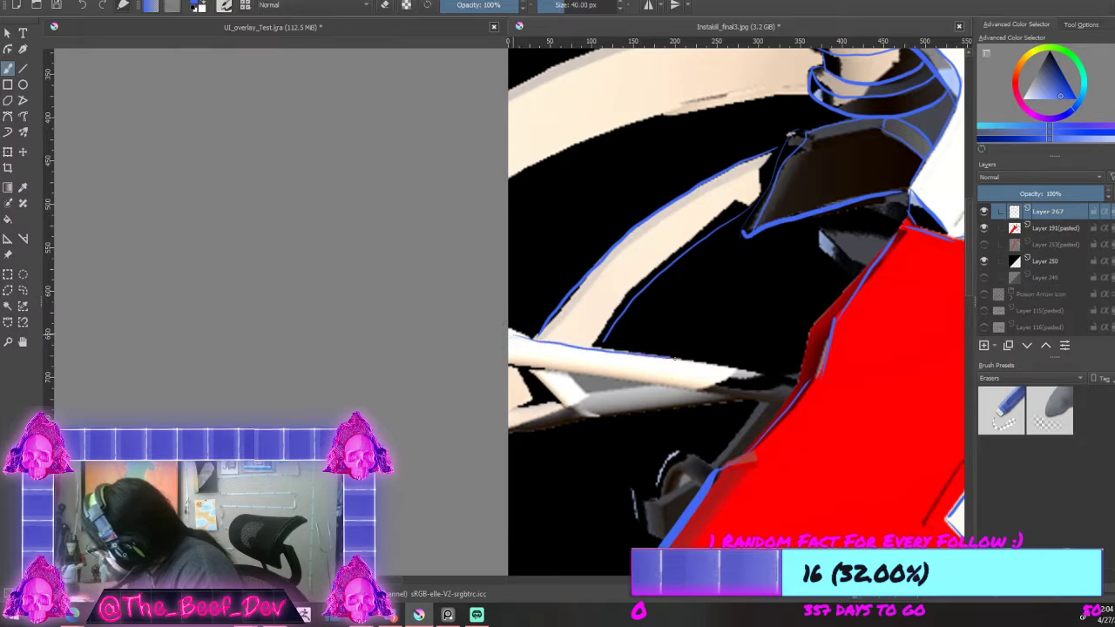
Step: Outline the crossing struts left of the red body in blue, undoing and redrawing the stroke along their lower edge
left_click_drag(800, 375, 776, 406)
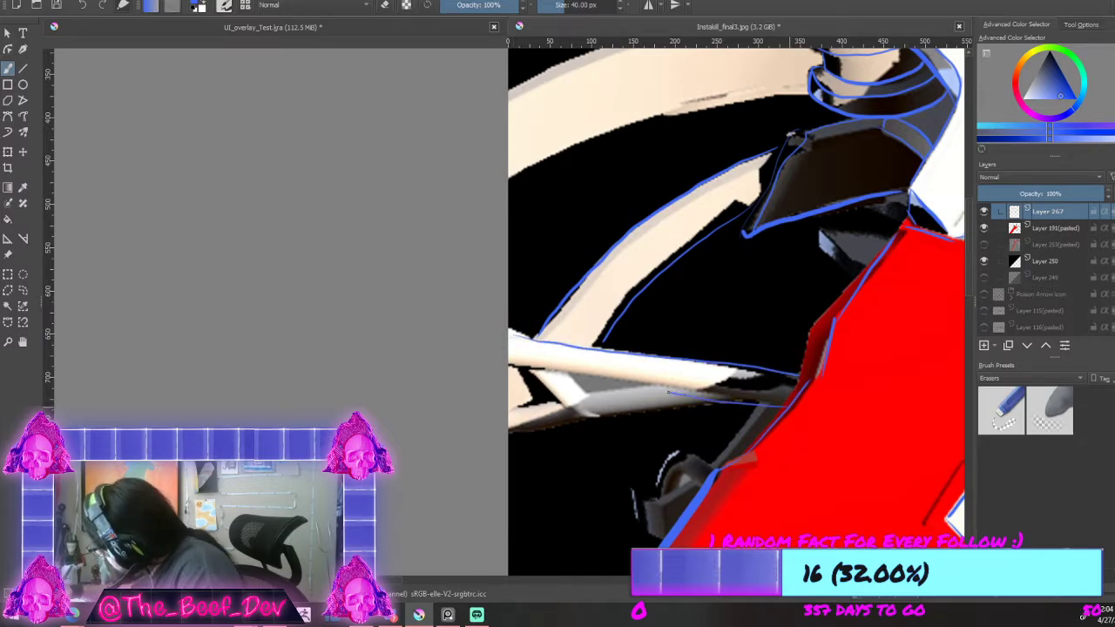
key("ctrl+z")
left_click_drag(511, 362, 529, 363)
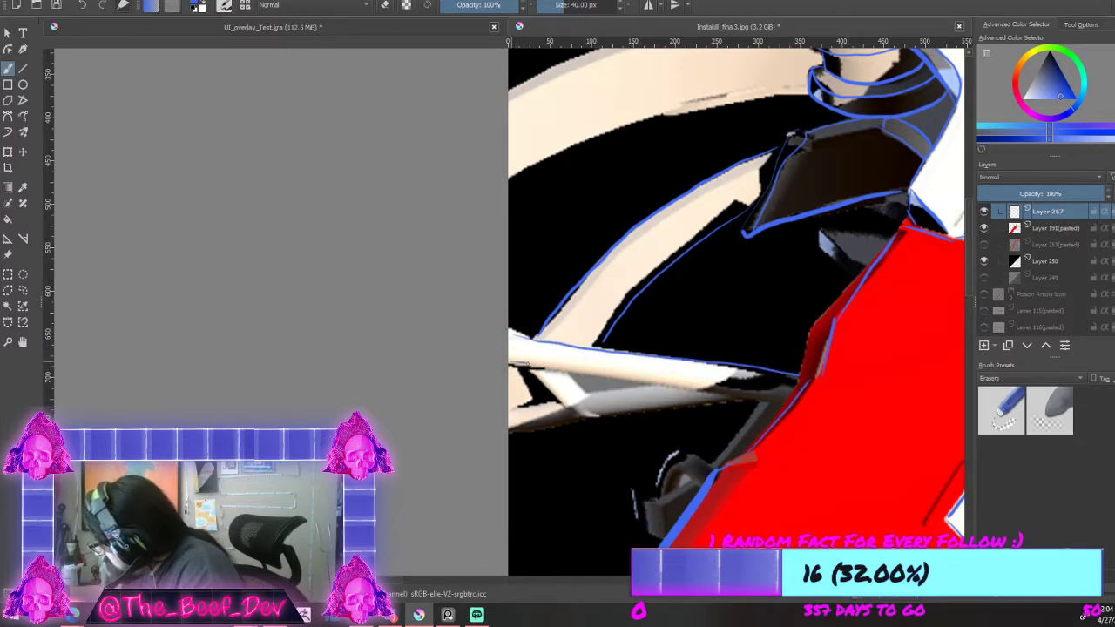
left_click_drag(651, 381, 798, 403)
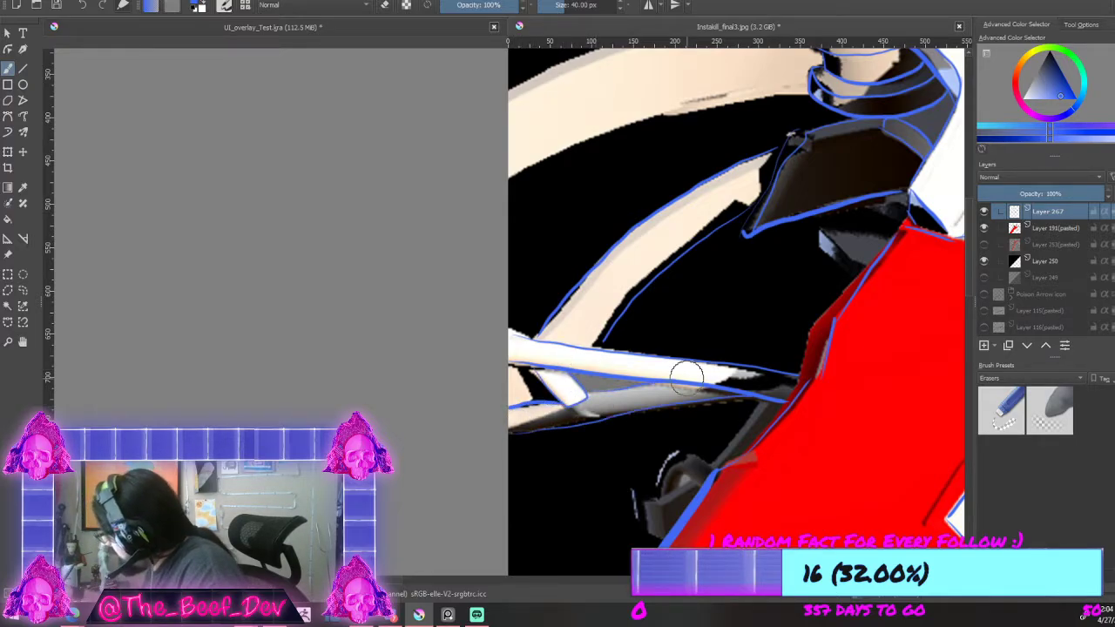
Step: Outline the large cream curved band of the left wing in blue, with its raised upper lip, lower lip and inner rim line
scroll(687, 377, "down", 5)
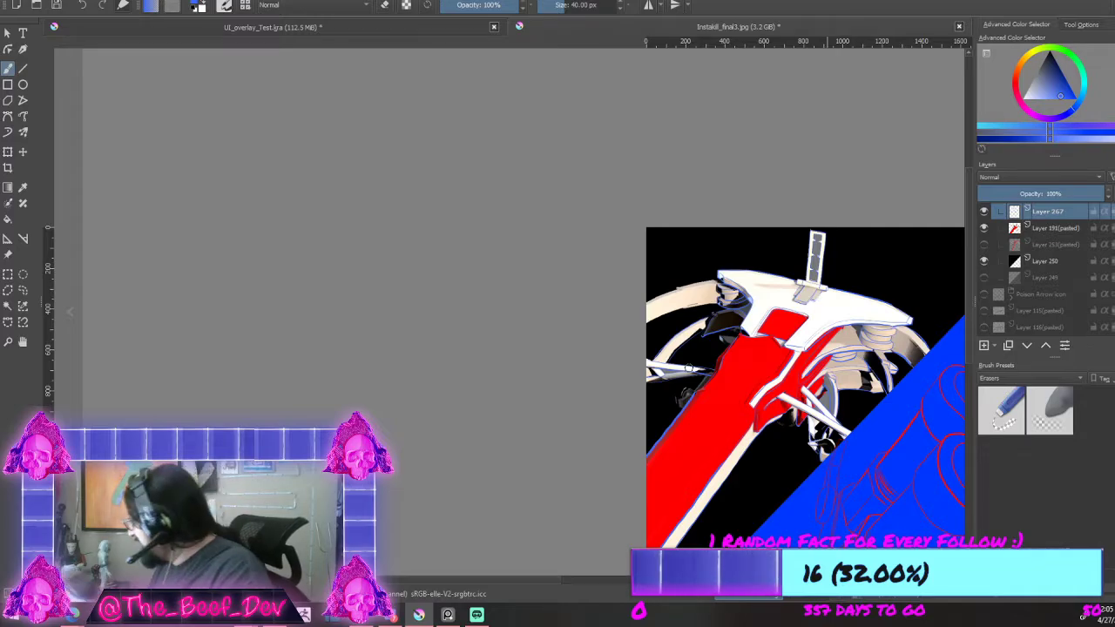
scroll(689, 341, "up", 2)
scroll(688, 277, "up", 2)
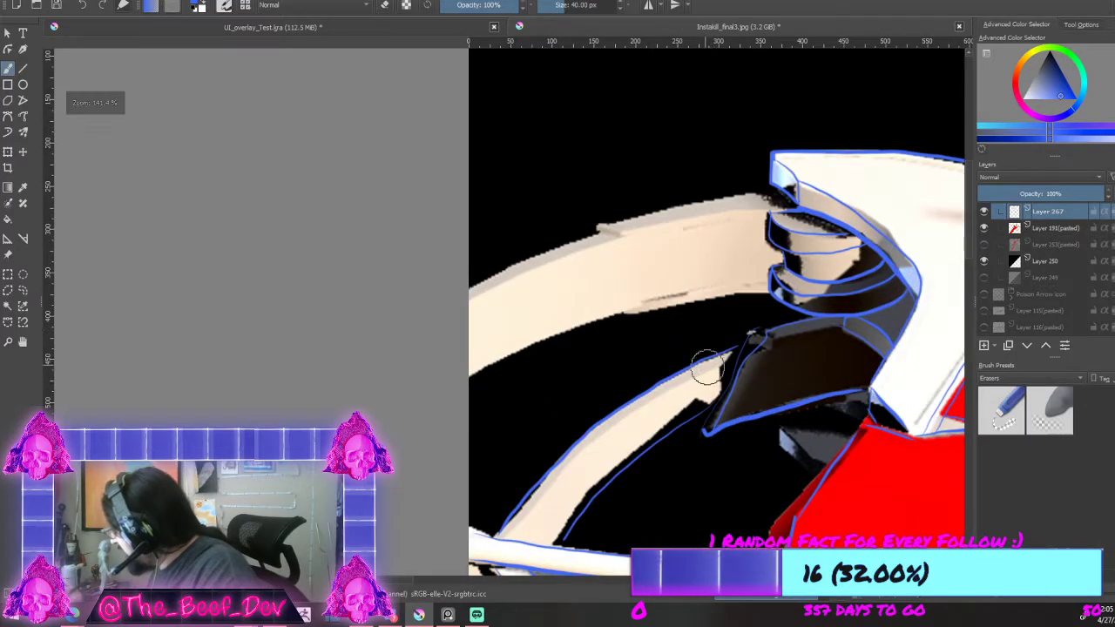
scroll(732, 122, "up", 1)
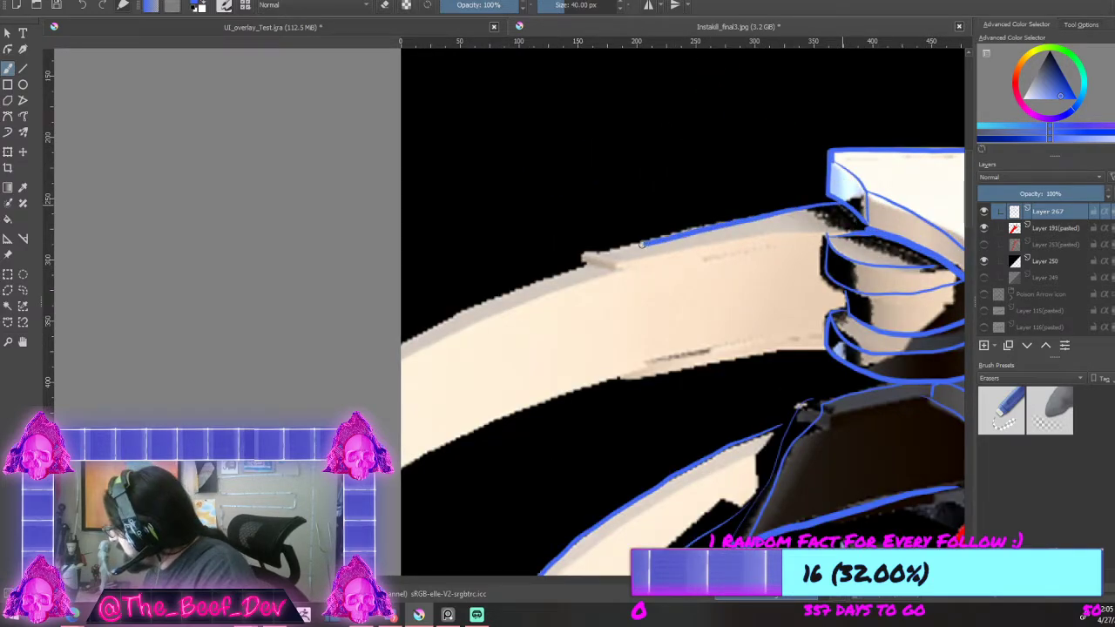
left_click_drag(645, 244, 594, 263)
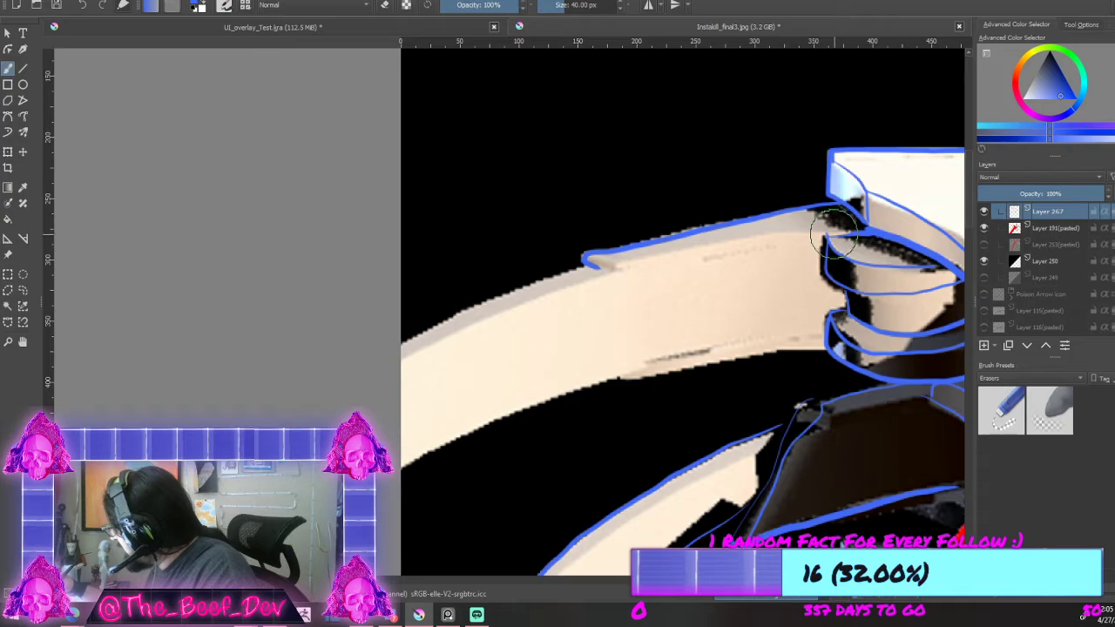
left_click_drag(819, 236, 612, 275)
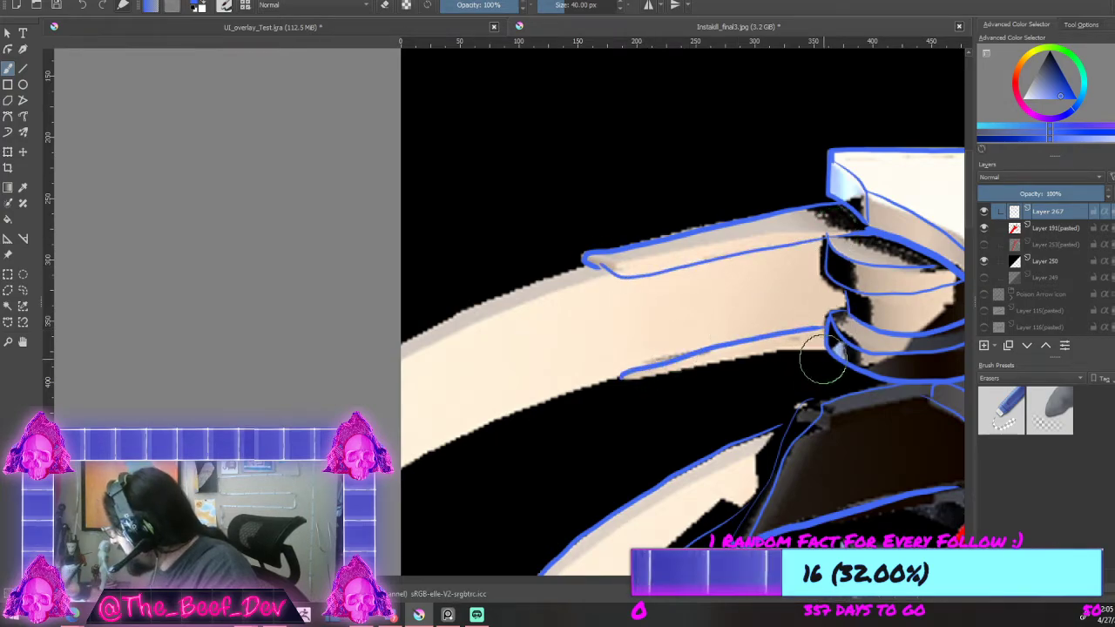
mouse_move(815, 348)
left_mouse_down()
mouse_move(560, 401)
mouse_move(406, 471)
left_mouse_up()
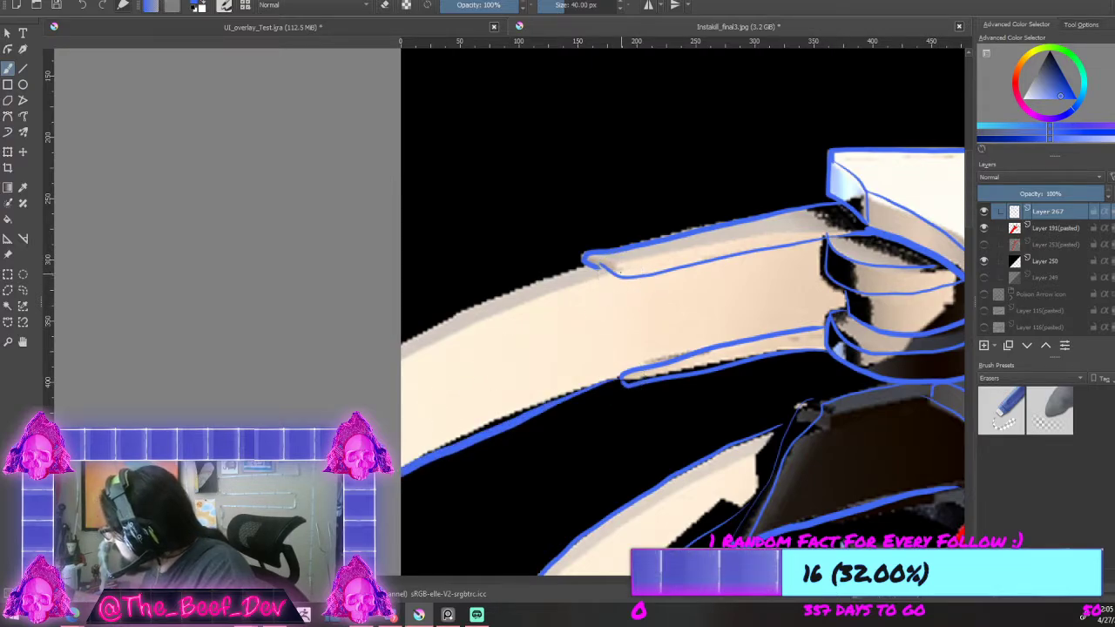
left_click_drag(493, 315, 403, 361)
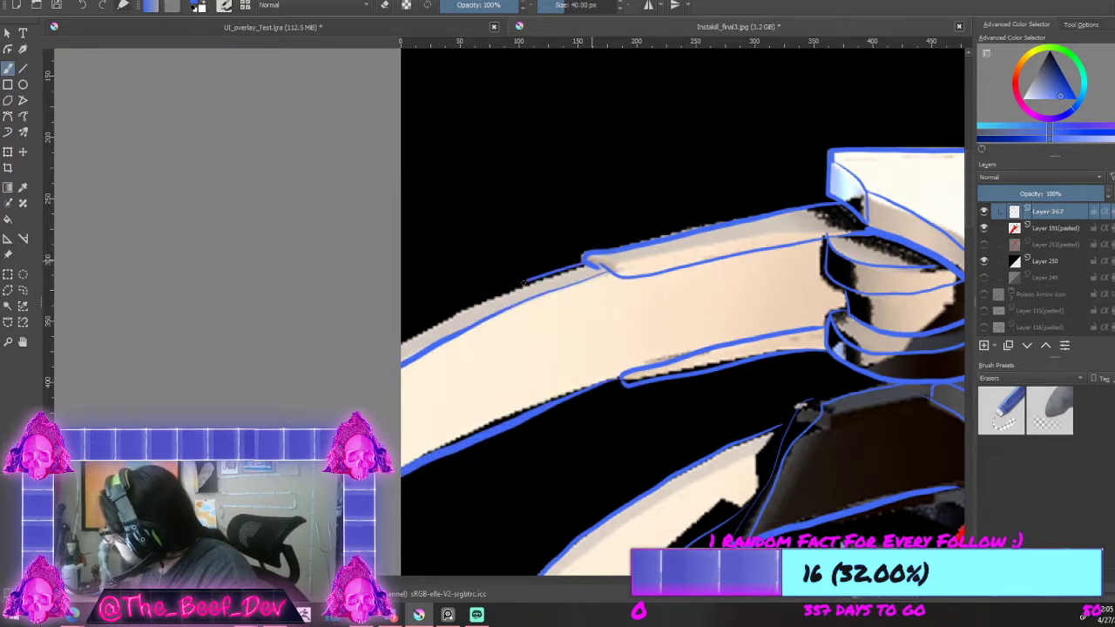
Step: Hide Layer 191(pasted) and check the blue linework on its own by switching Layer 267 off and back on
scroll(523, 282, "down", 8)
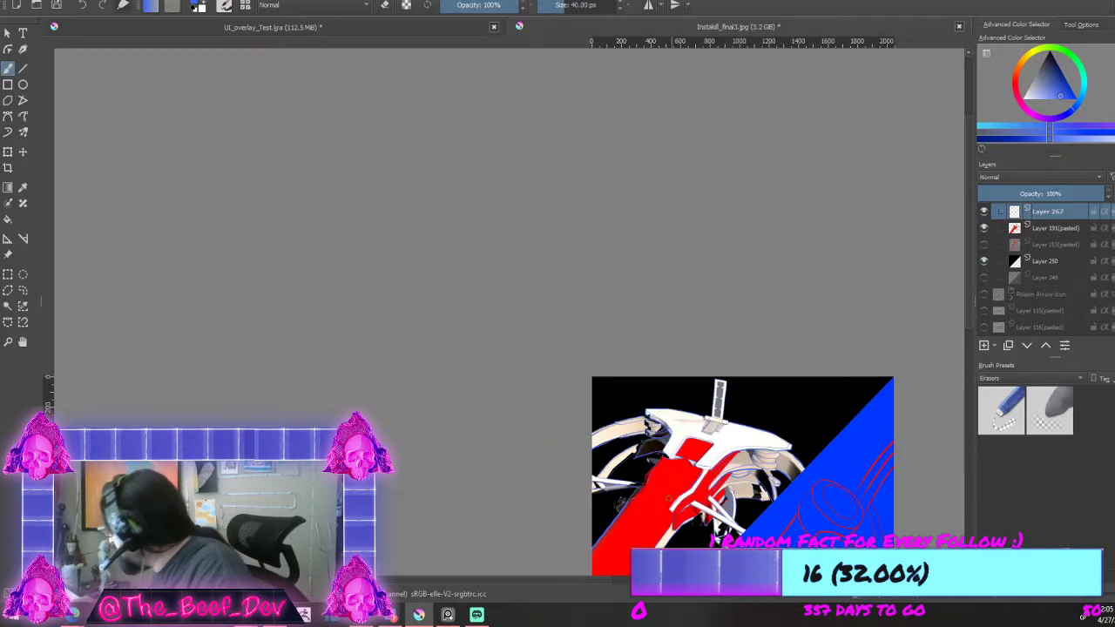
left_click(986, 229)
scroll(901, 234, "down", 3)
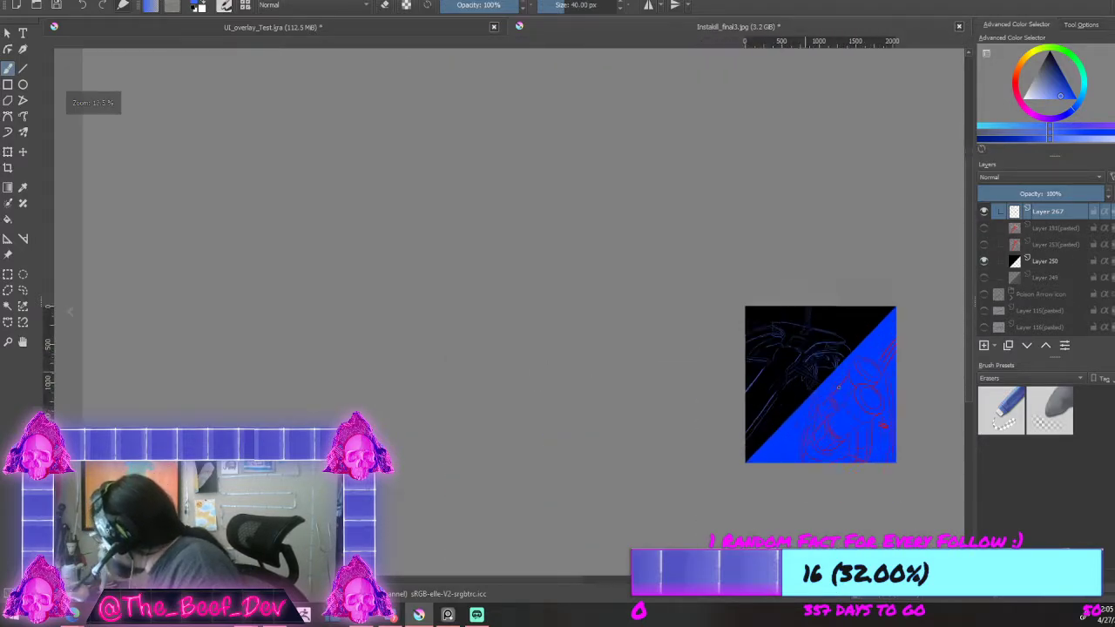
scroll(823, 305, "up", 3)
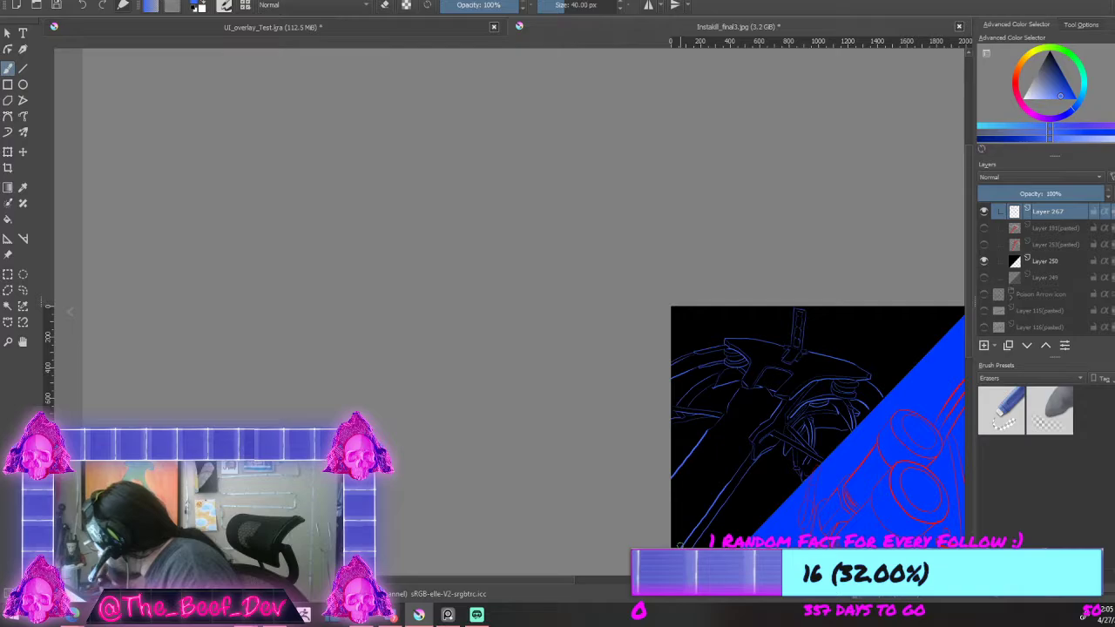
scroll(683, 545, "down", 2)
scroll(789, 494, "up", 4)
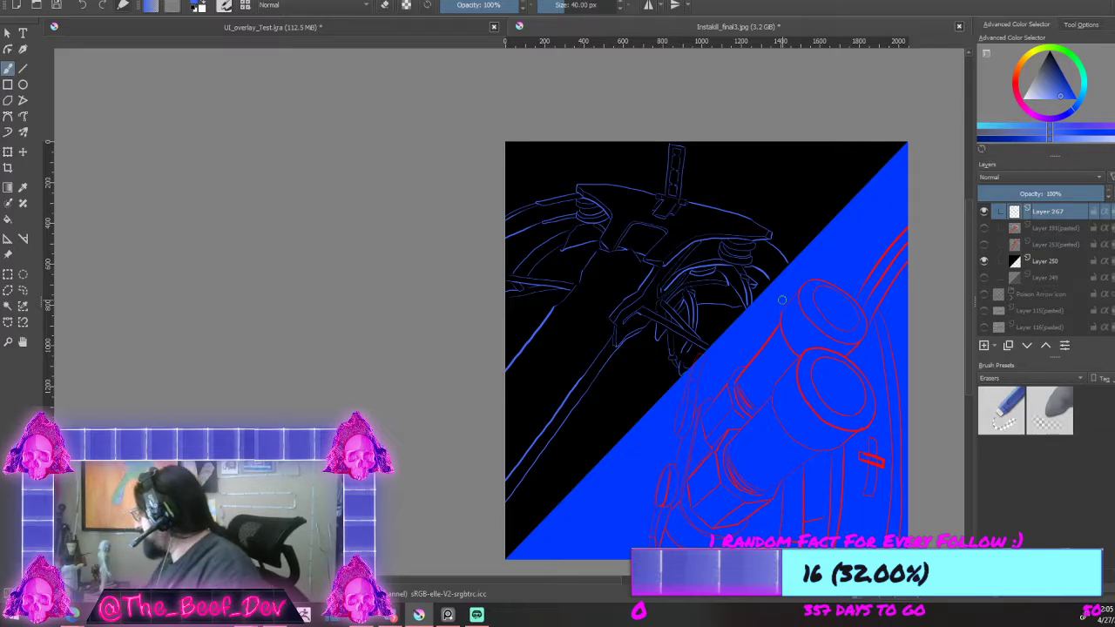
left_click(984, 212)
left_click(984, 213)
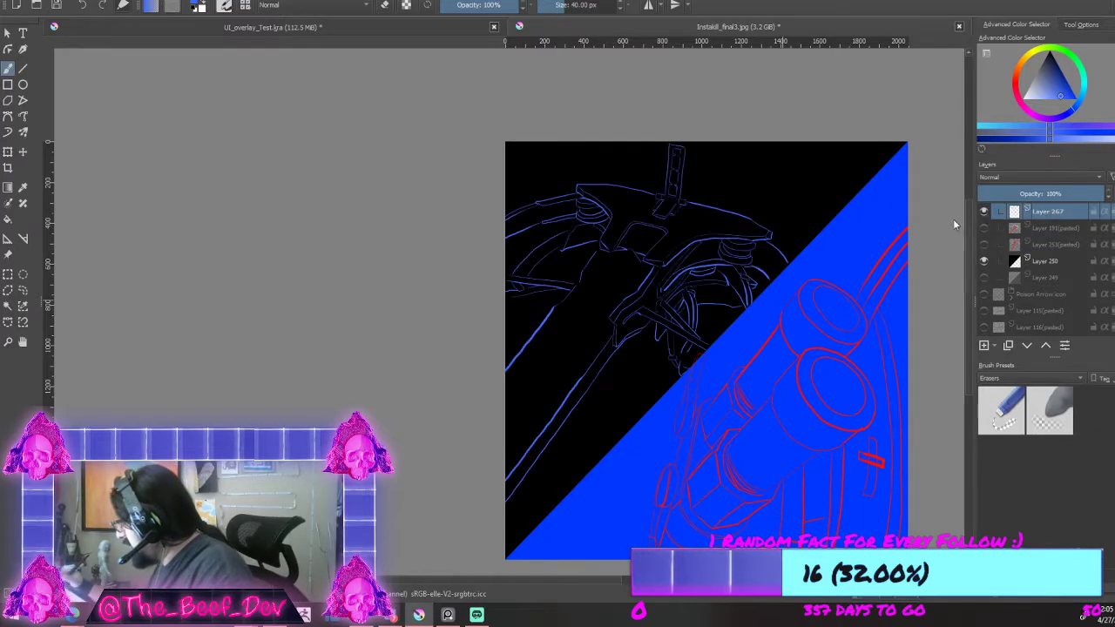
Step: Draw a thin blue inner contour along the red body's right edge, around the lower corner and down beside the long strut
scroll(678, 275, "up", 6)
mouse_move(676, 265)
left_mouse_down()
mouse_move(690, 296)
mouse_move(730, 310)
left_mouse_up()
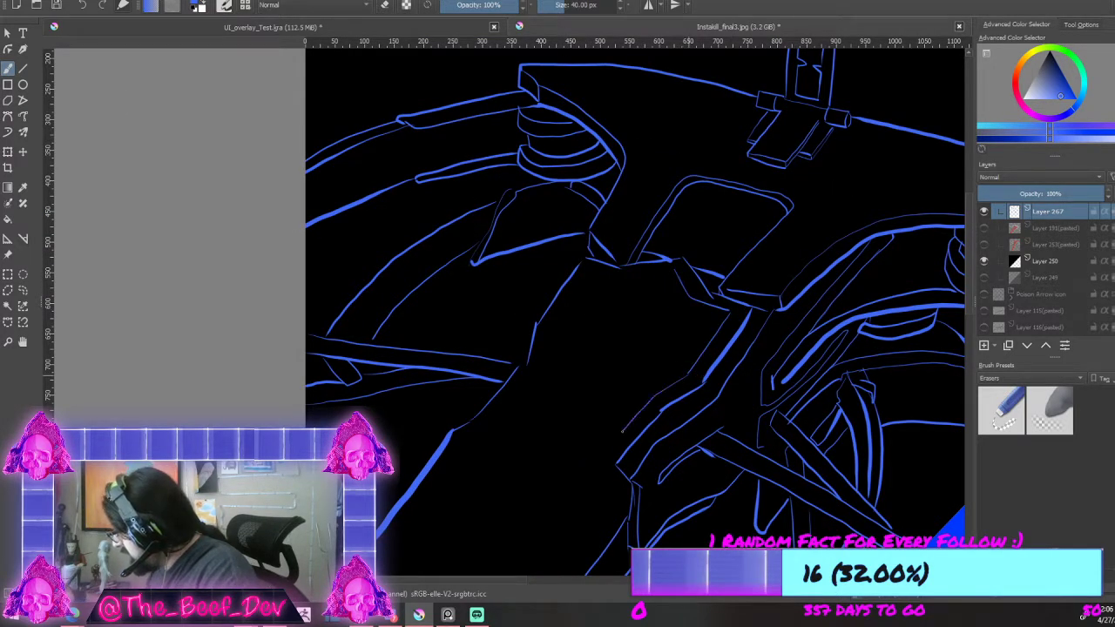
scroll(596, 450, "down", 5)
scroll(601, 501, "up", 5)
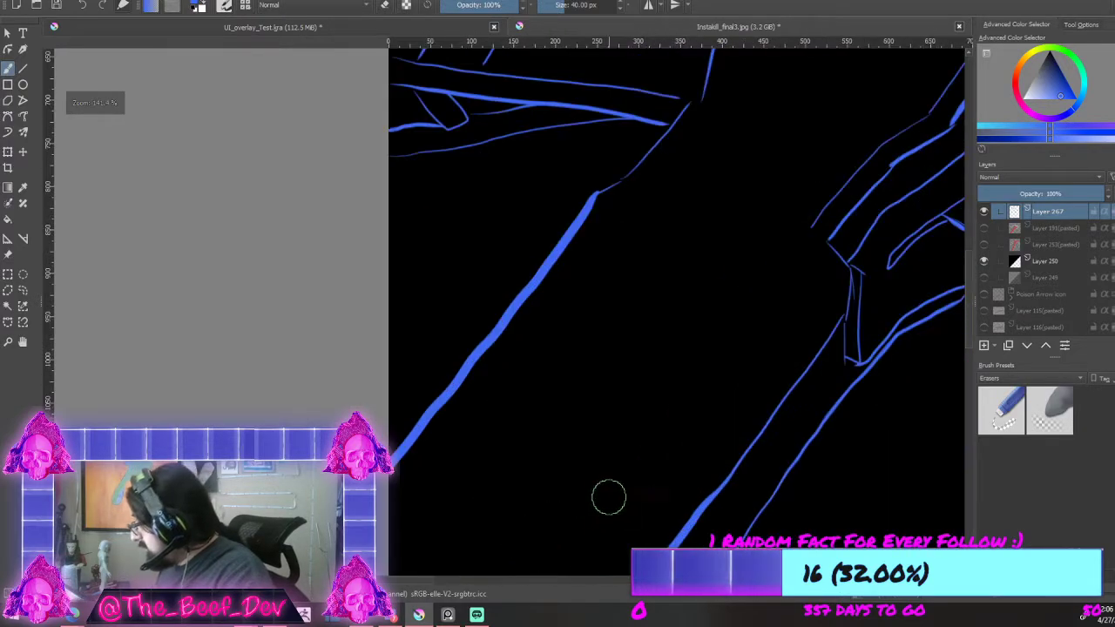
left_click_drag(812, 229, 814, 246)
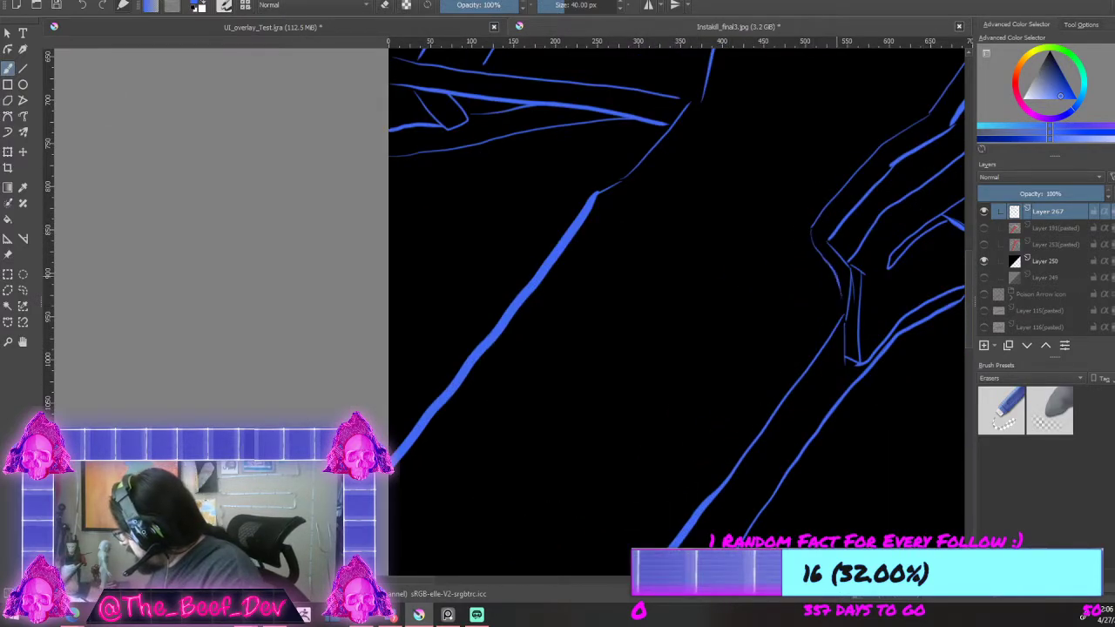
scroll(833, 273, "down", 5)
scroll(834, 262, "up", 4)
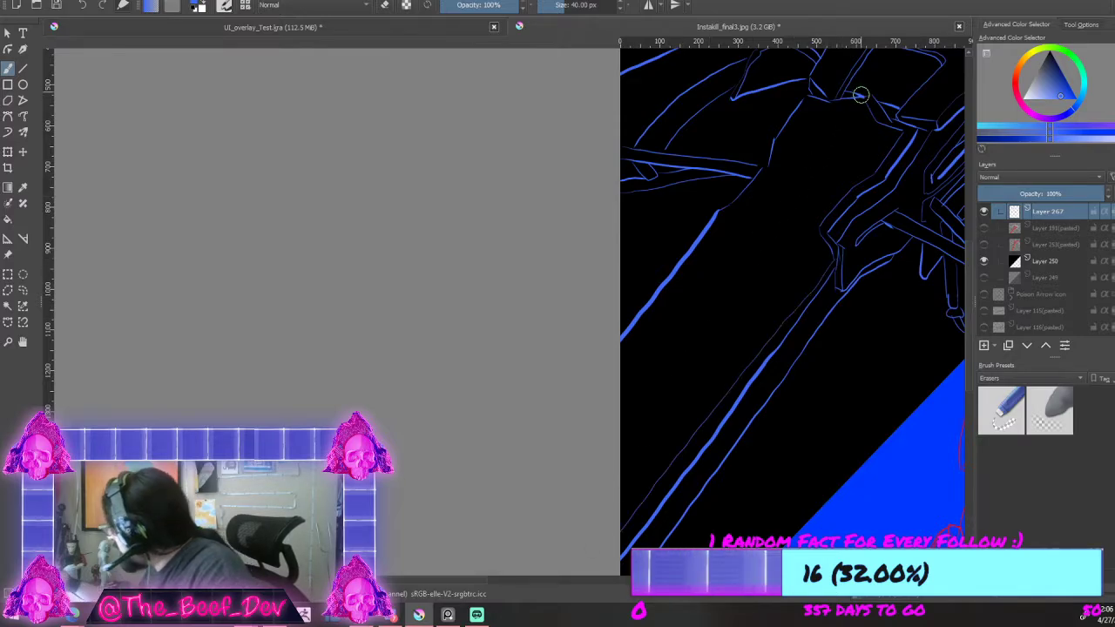
Step: Continue the thin blue inner contour along the body's top edge and down its left side to the thick outline
scroll(850, 67, "up", 3)
left_click_drag(811, 141, 747, 135)
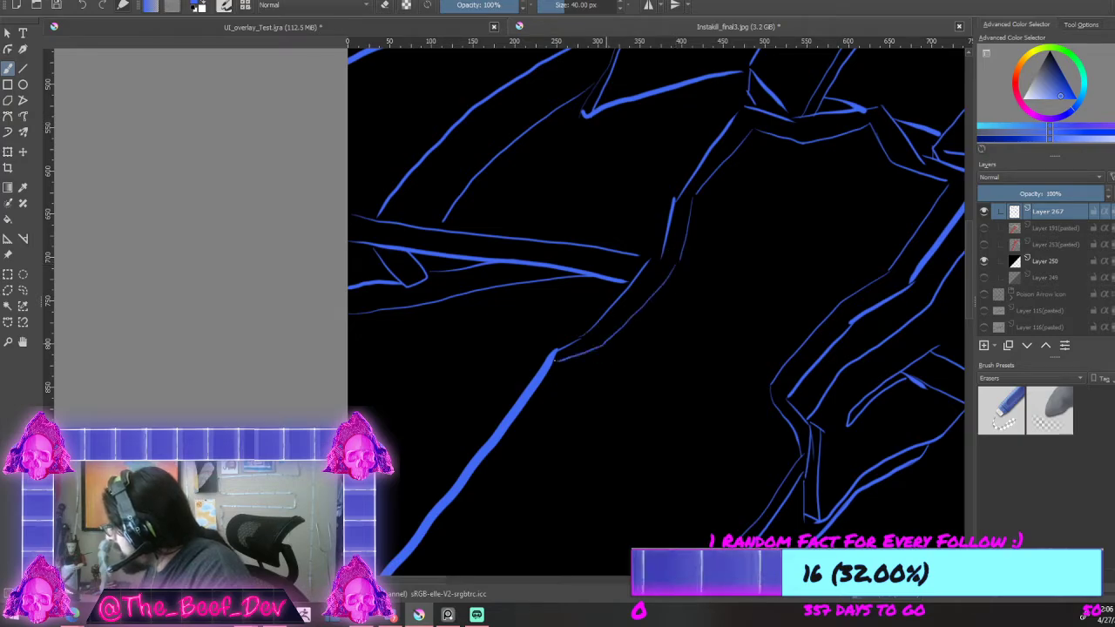
scroll(550, 342, "down", 6)
scroll(550, 342, "up", 1)
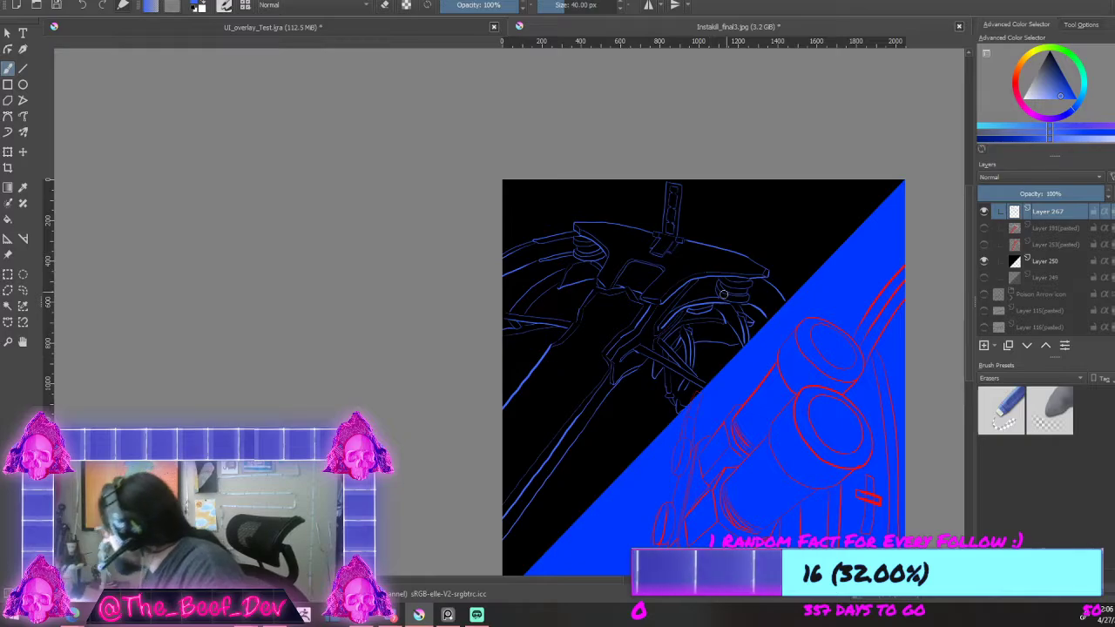
scroll(712, 270, "up", 1)
scroll(810, 290, "up", 2)
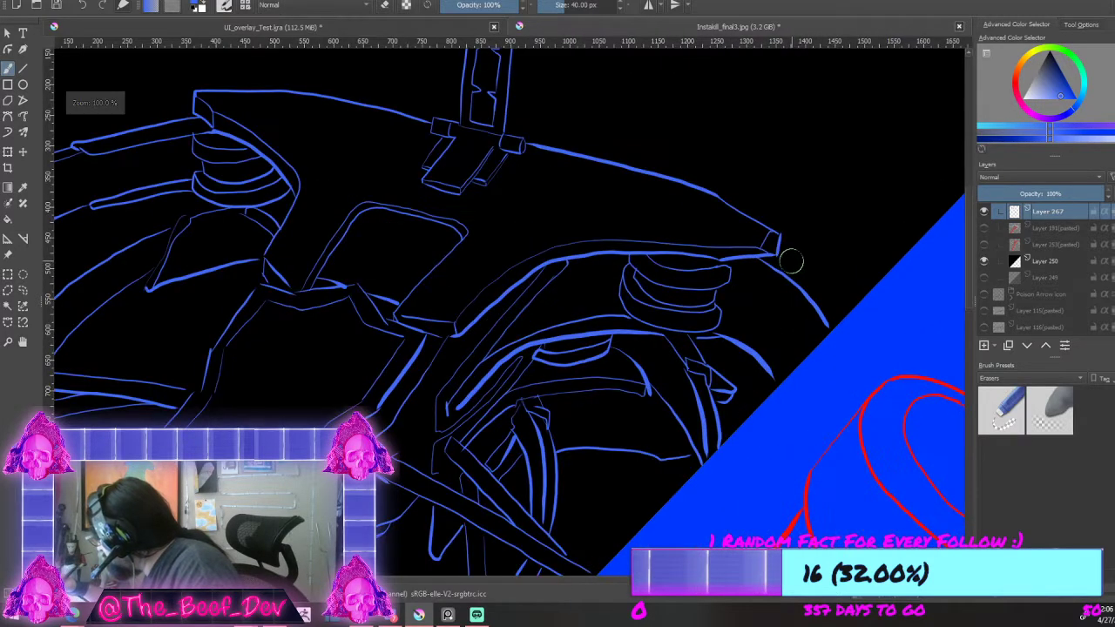
Step: Add thin blue contour lines along the outer edge below the right wing tip and along the curved bar beneath it
left_click_drag(778, 258, 812, 283)
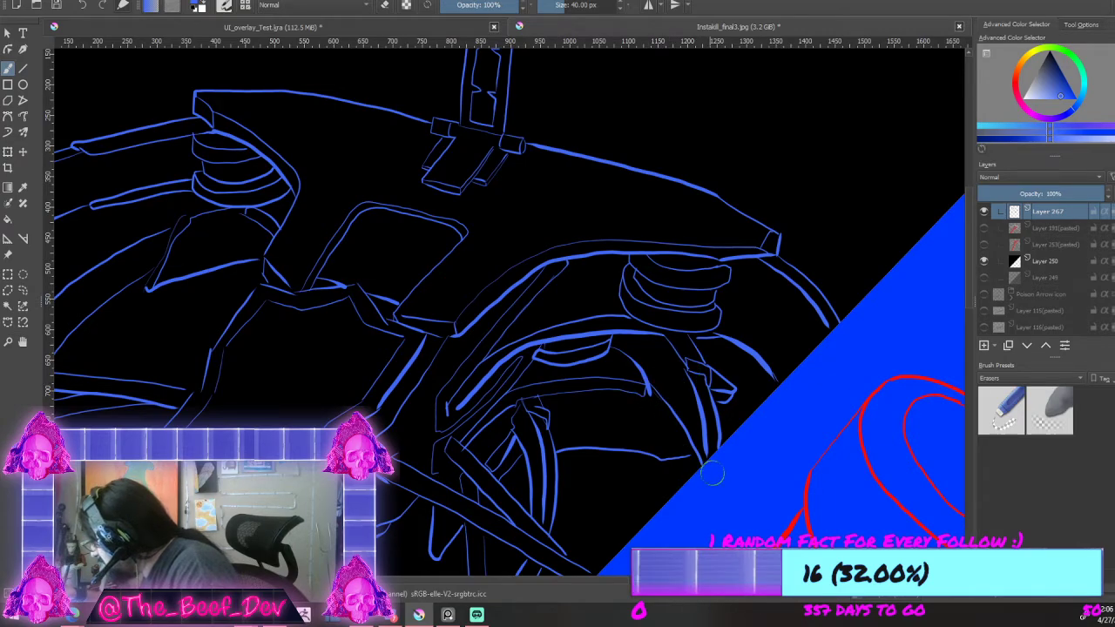
scroll(666, 436, "down", 2)
scroll(666, 435, "down", 1)
scroll(677, 366, "up", 5)
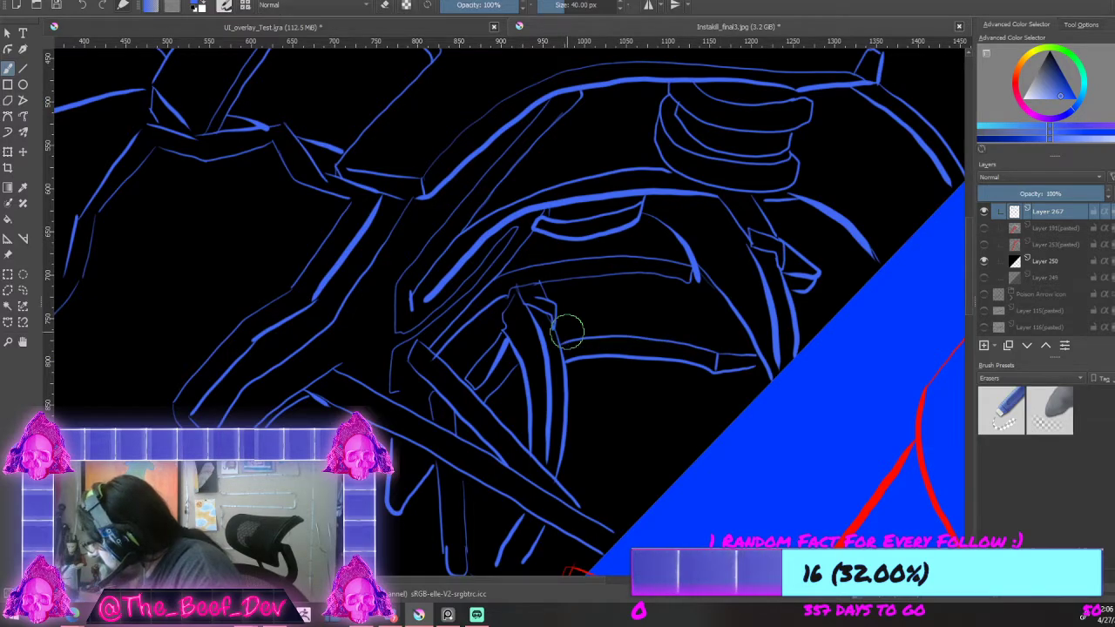
scroll(583, 338, "down", 4)
scroll(671, 336, "up", 3)
scroll(671, 335, "up", 1)
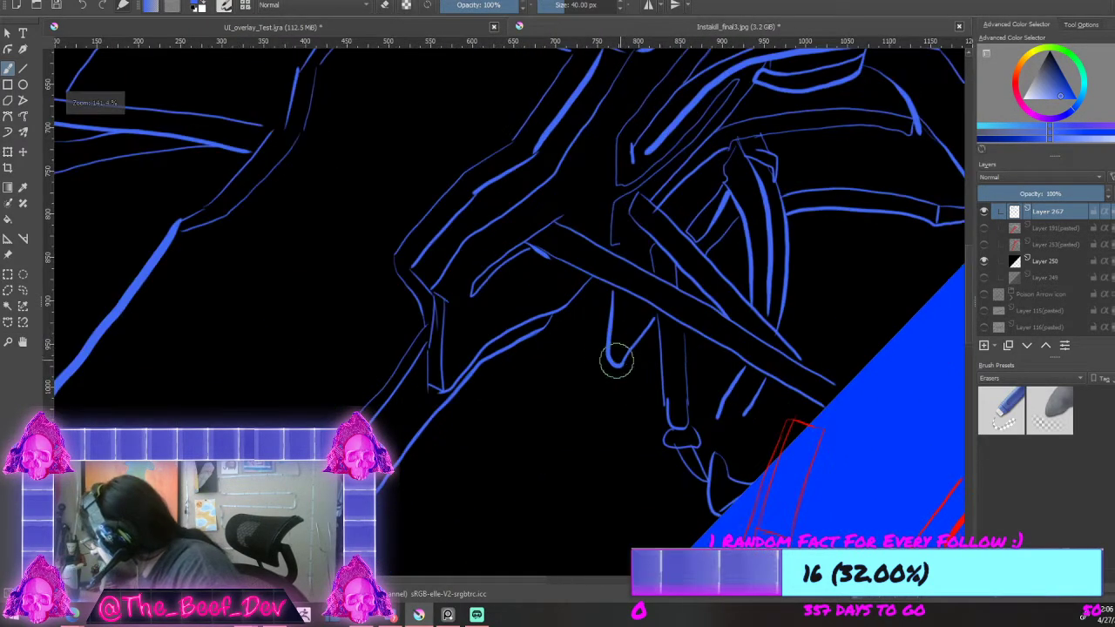
scroll(653, 467, "down", 4)
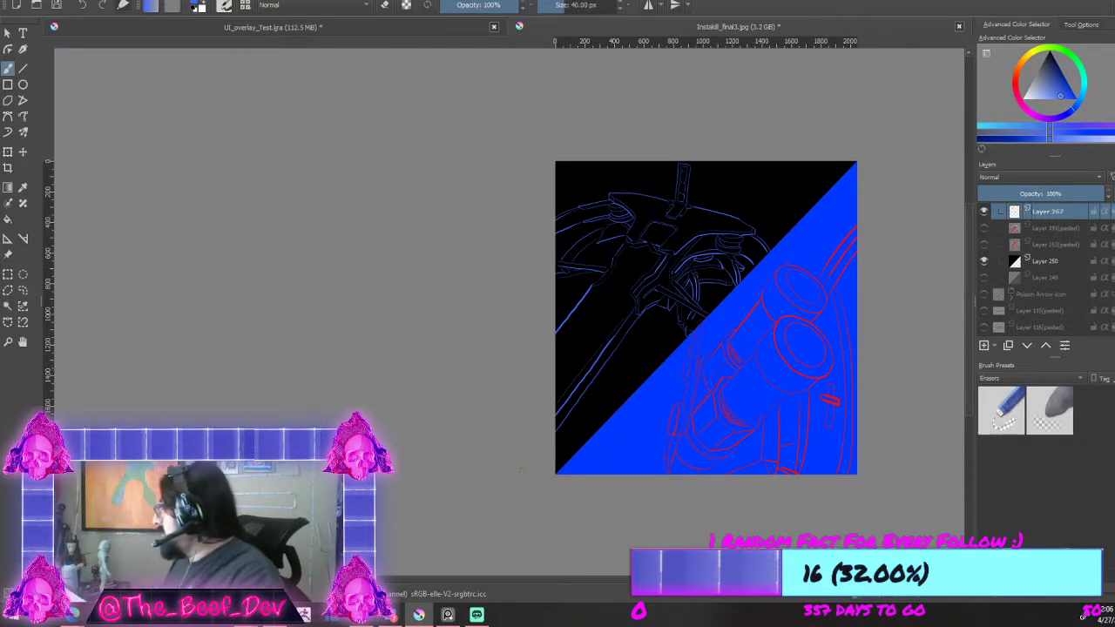
scroll(814, 240, "down", 3)
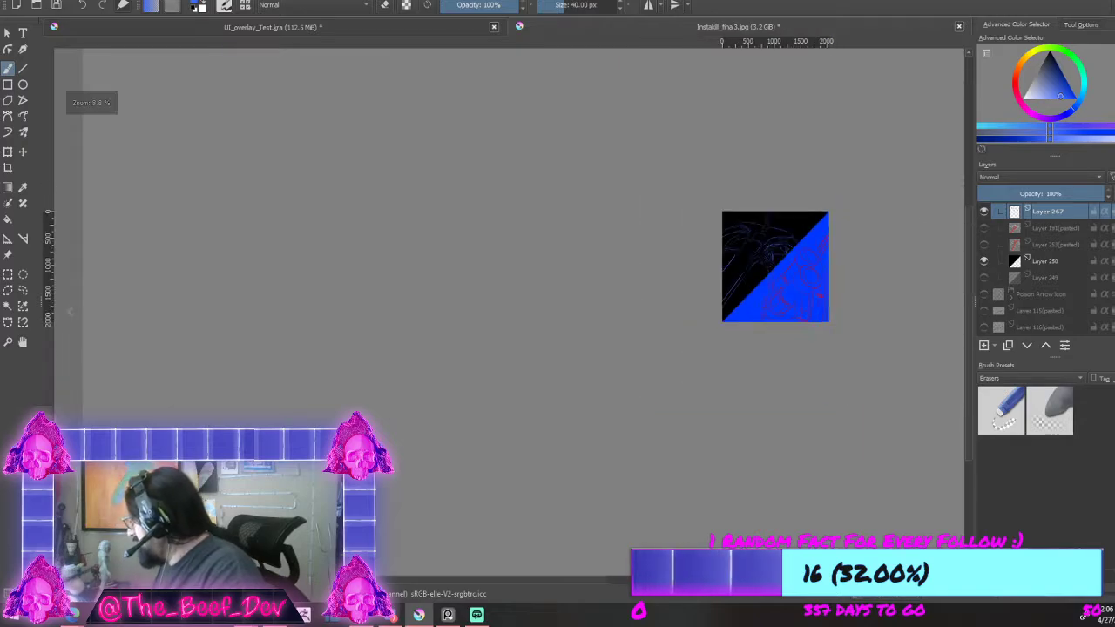
scroll(915, 108, "up", 3)
scroll(915, 108, "down", 3)
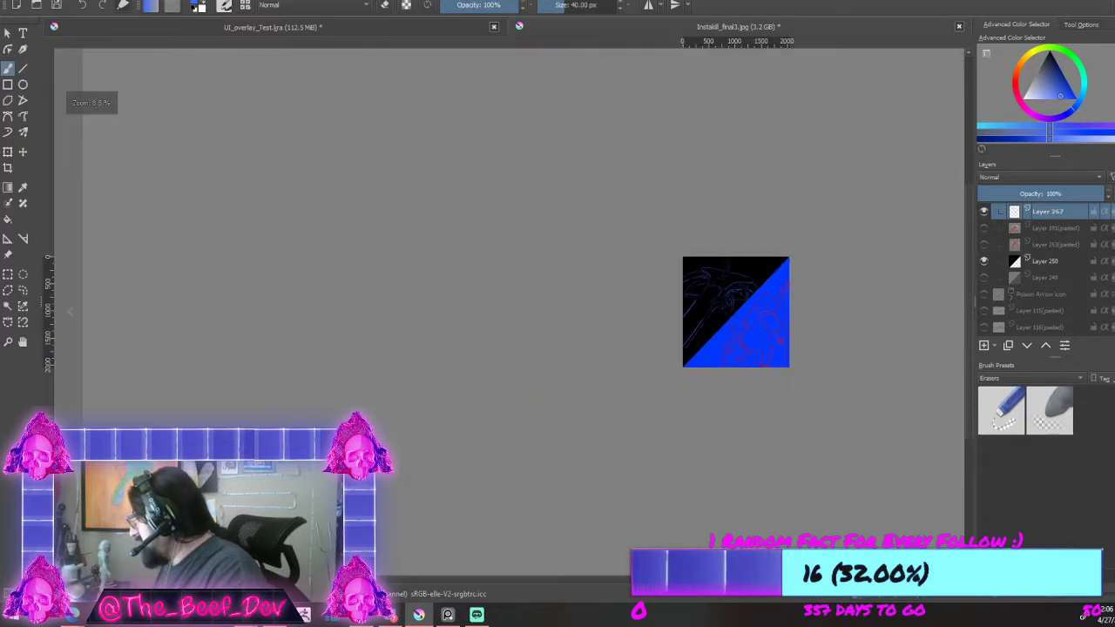
scroll(792, 312, "up", 3)
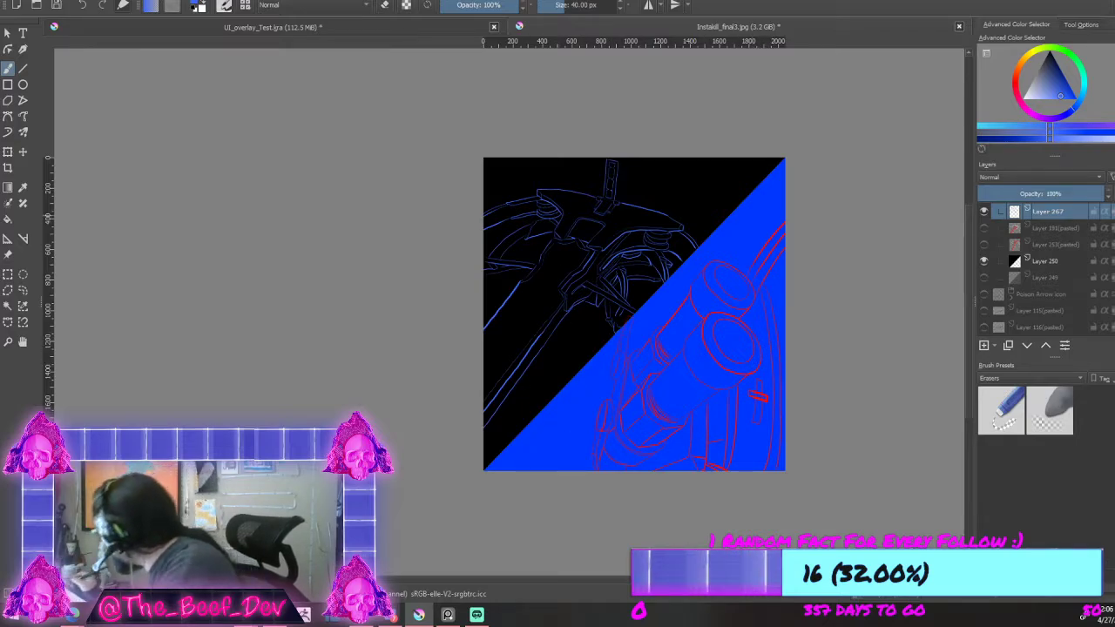
Step: Hide the blue Layer 251 background, checking the linework with the black Layer 250 switched off and back on
scroll(1046, 261, "up", 2)
scroll(1046, 270, "down", 1)
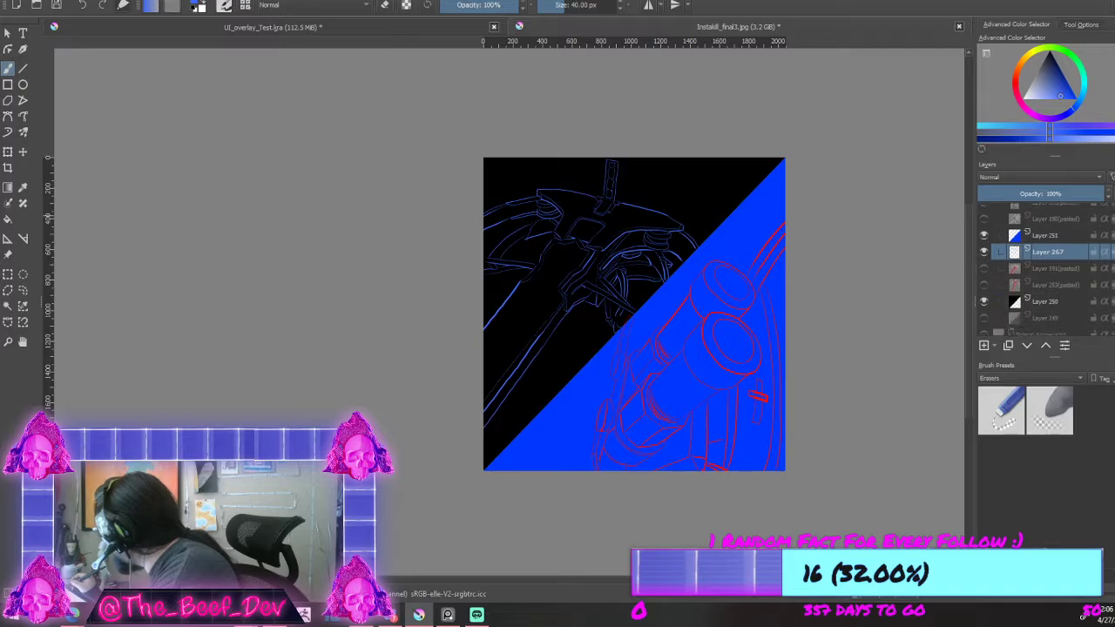
left_click(985, 235)
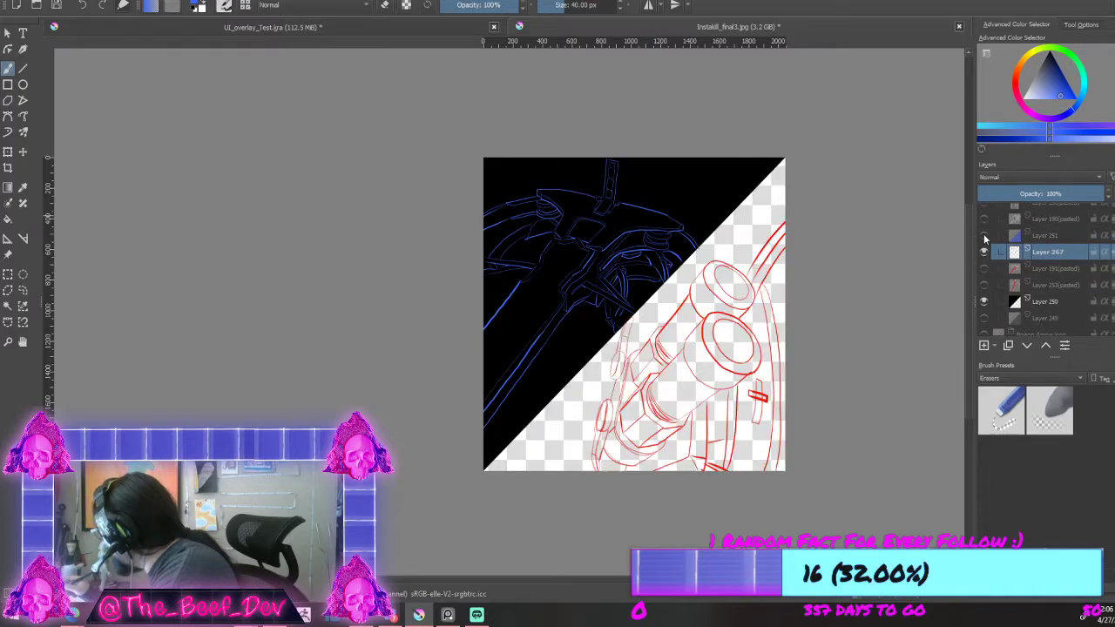
left_click(984, 301)
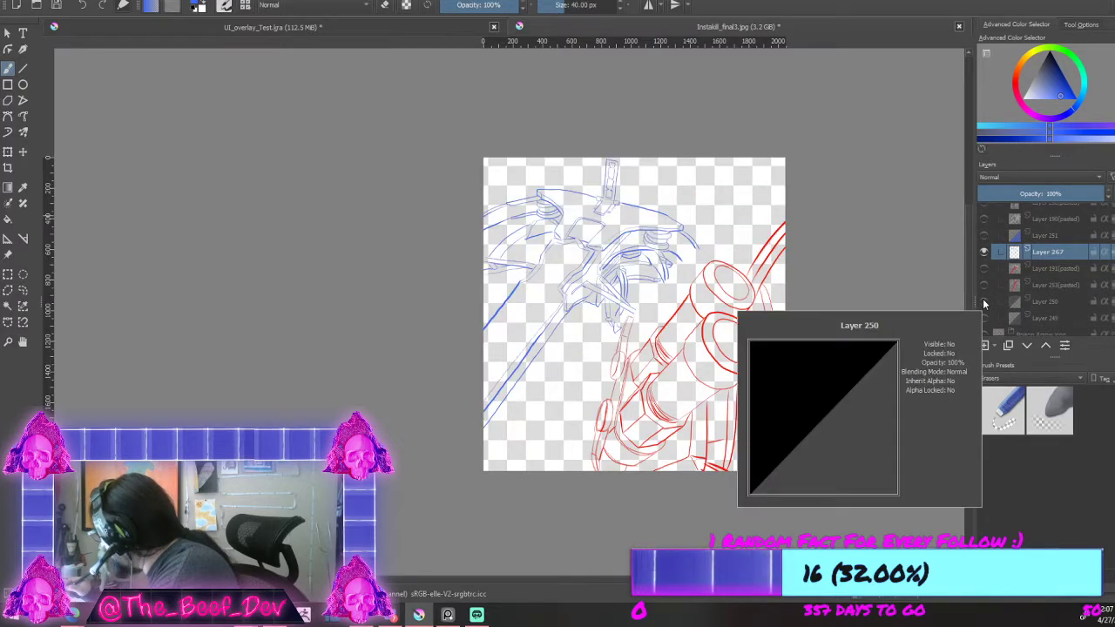
left_click(984, 302)
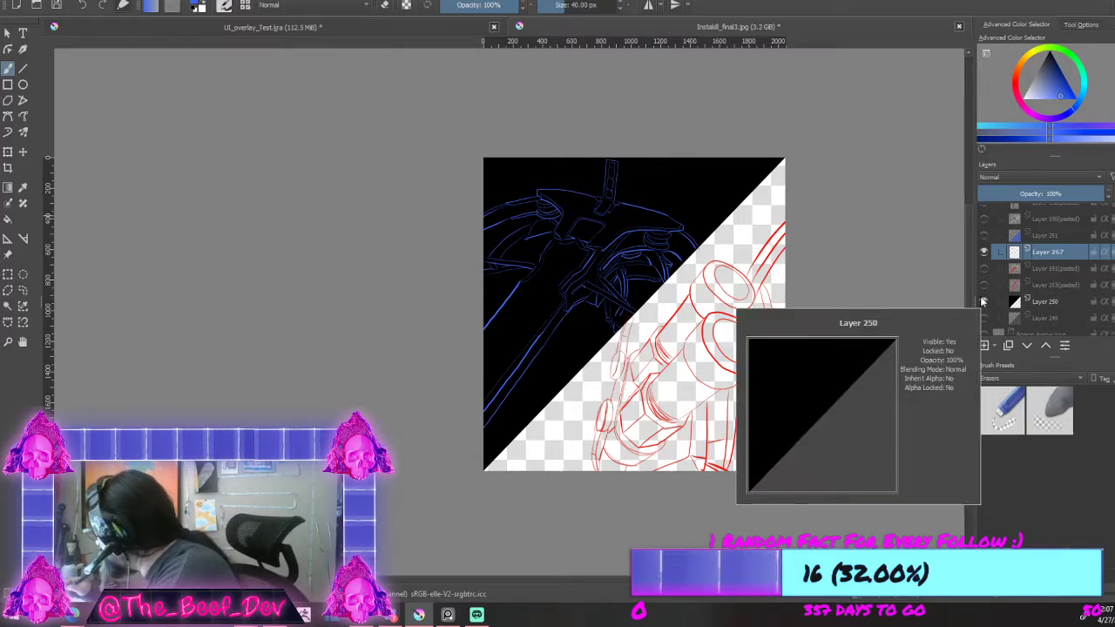
left_click(984, 236)
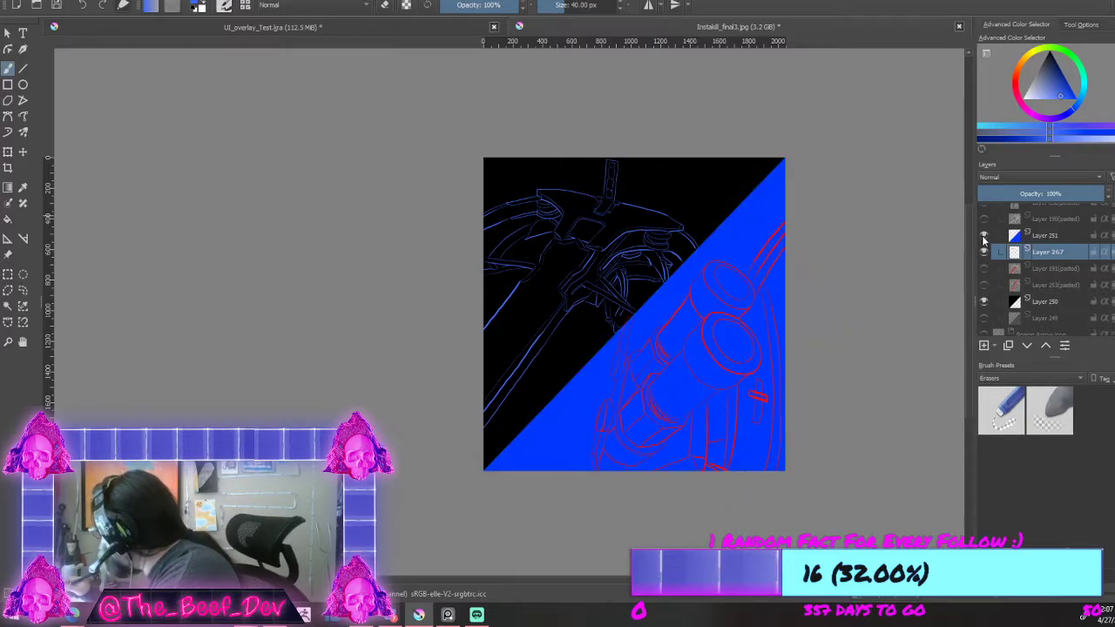
left_click(984, 236)
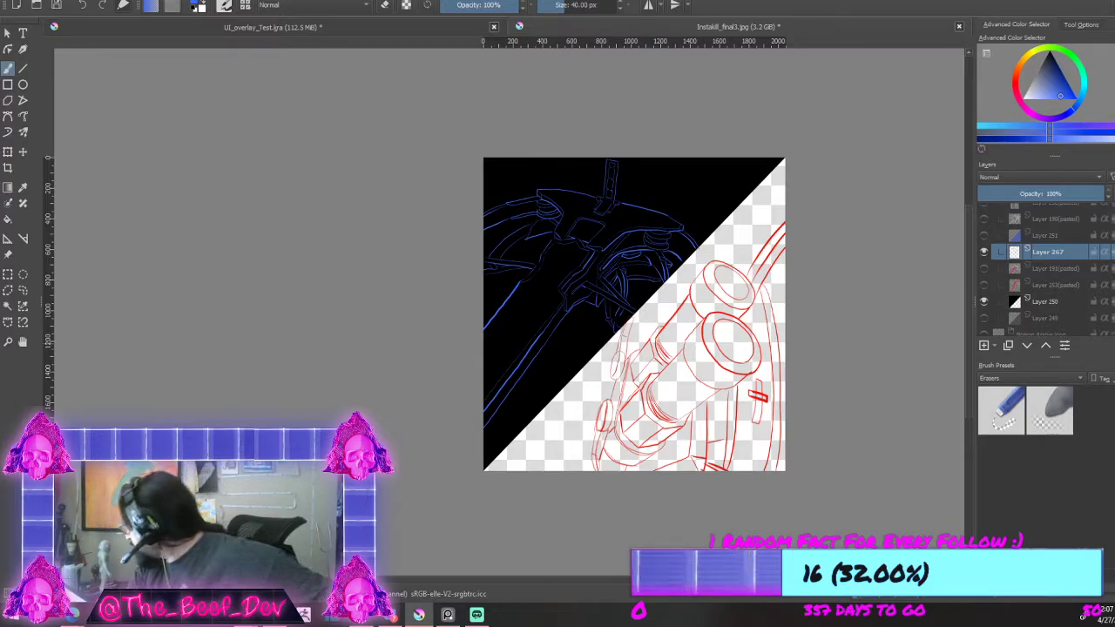
Step: Identify the red linework by switching Layer 266 off and back on, and duplicate that layer
scroll(1047, 255, "up", 3)
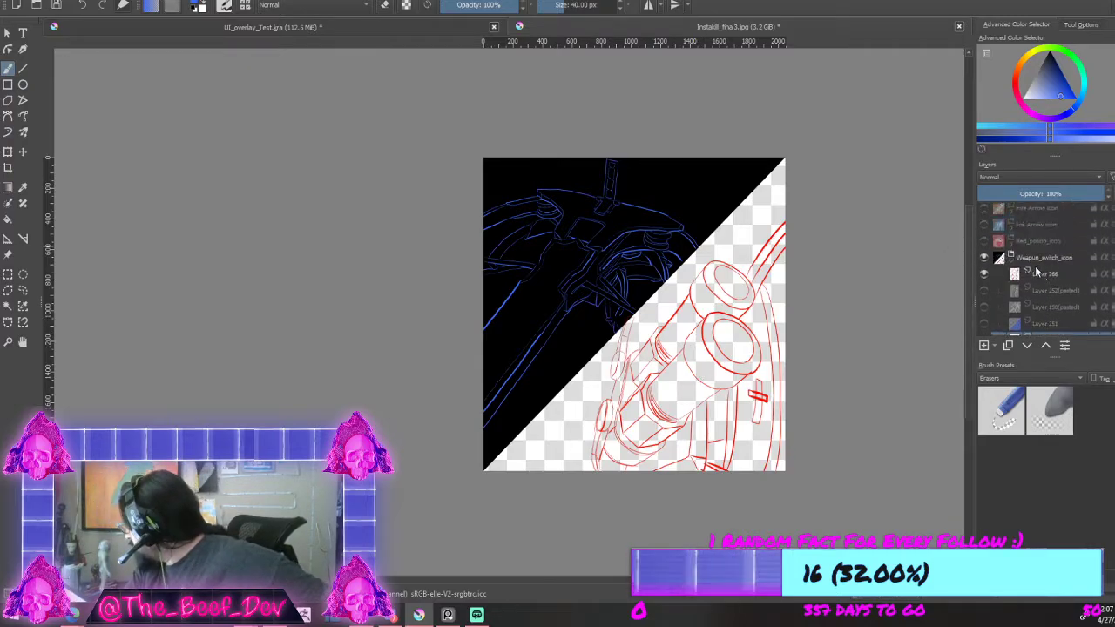
left_click(984, 274)
left_click(983, 274)
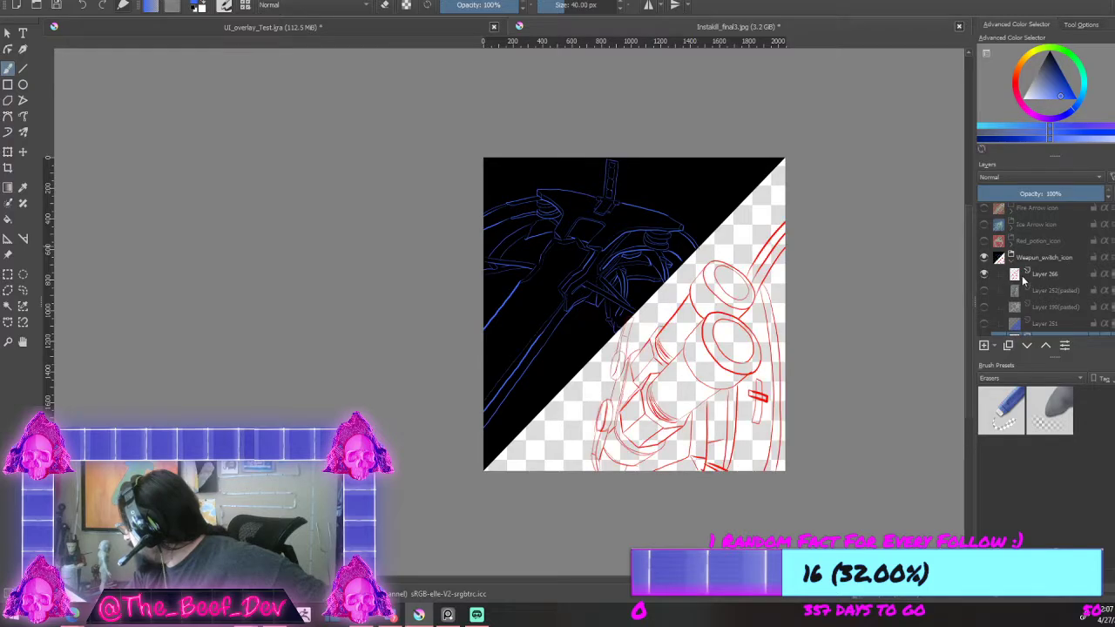
left_click(1048, 275)
left_click(1008, 346)
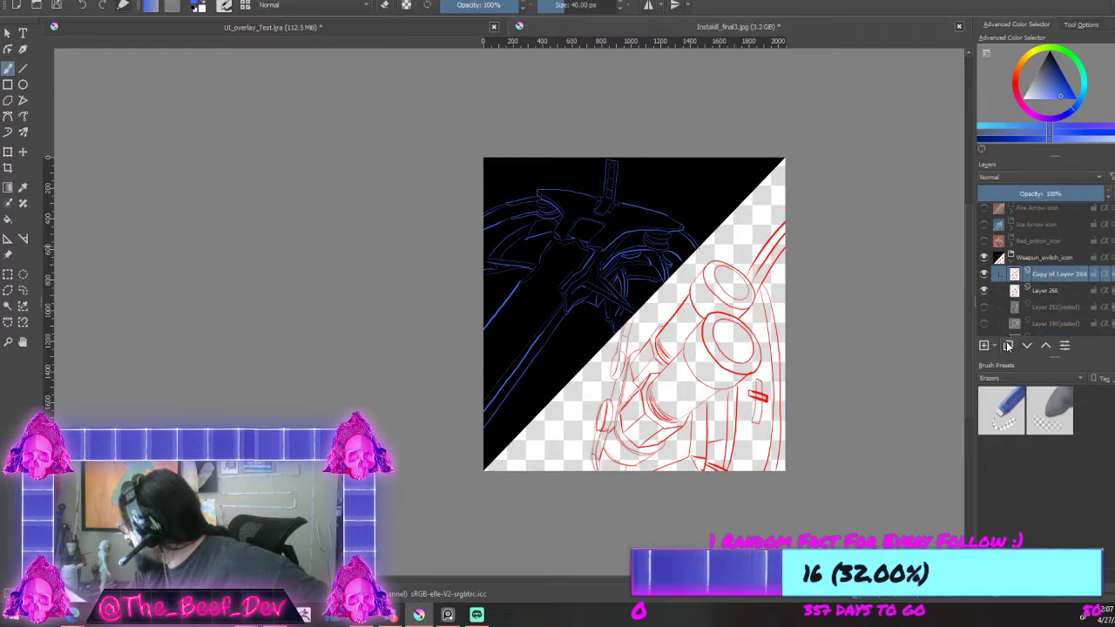
Step: Select the line pixels of the Layer 266 copy, hiding both red line layers, and add a new layer above them
left_click(1015, 275, "ctrl")
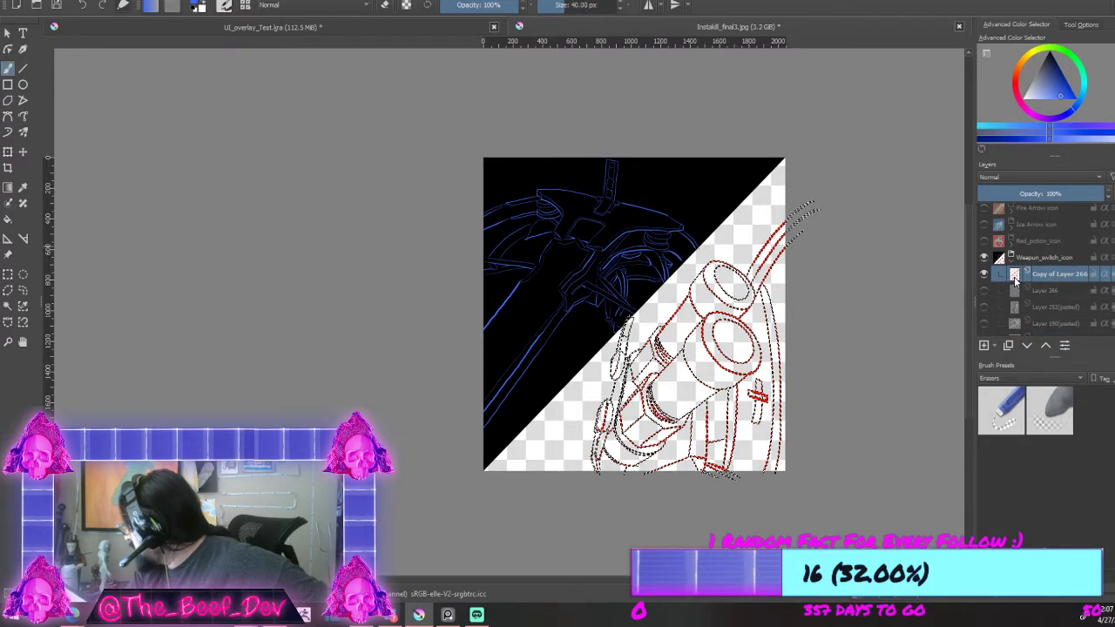
left_click(984, 274)
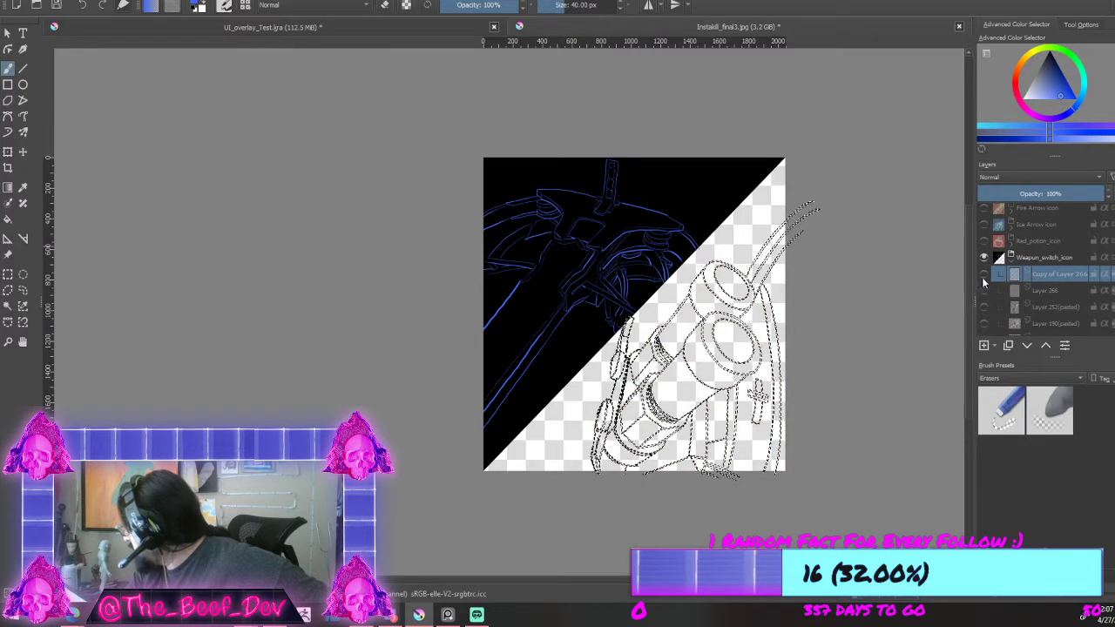
left_click(984, 346)
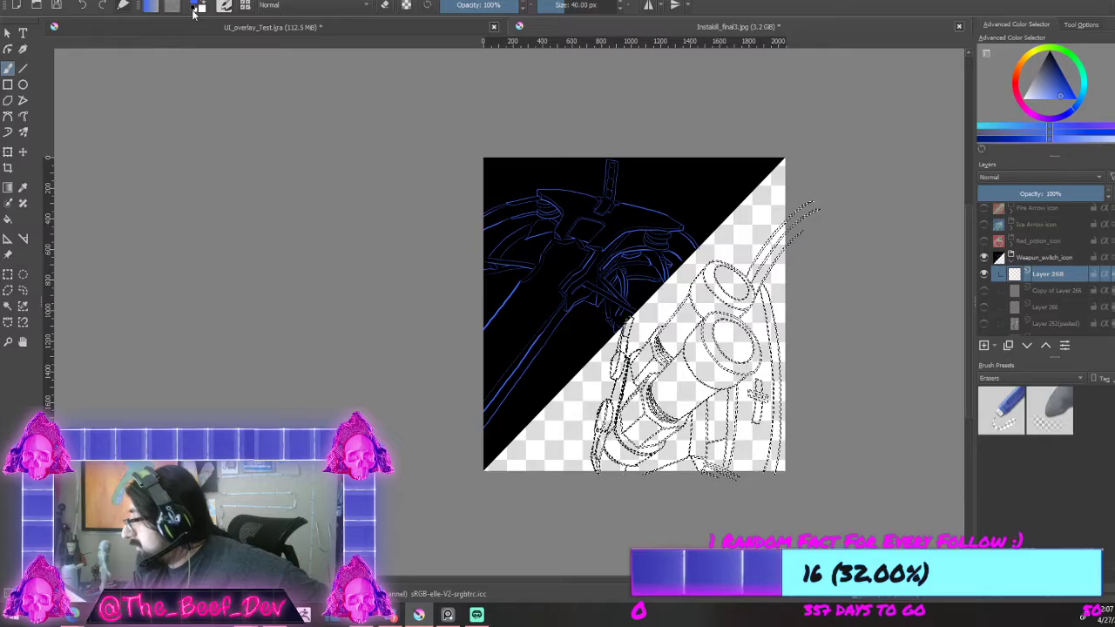
Step: Fill the selected linework with black on the new layer and clear the selection
key("d")
left_click(12, 223)
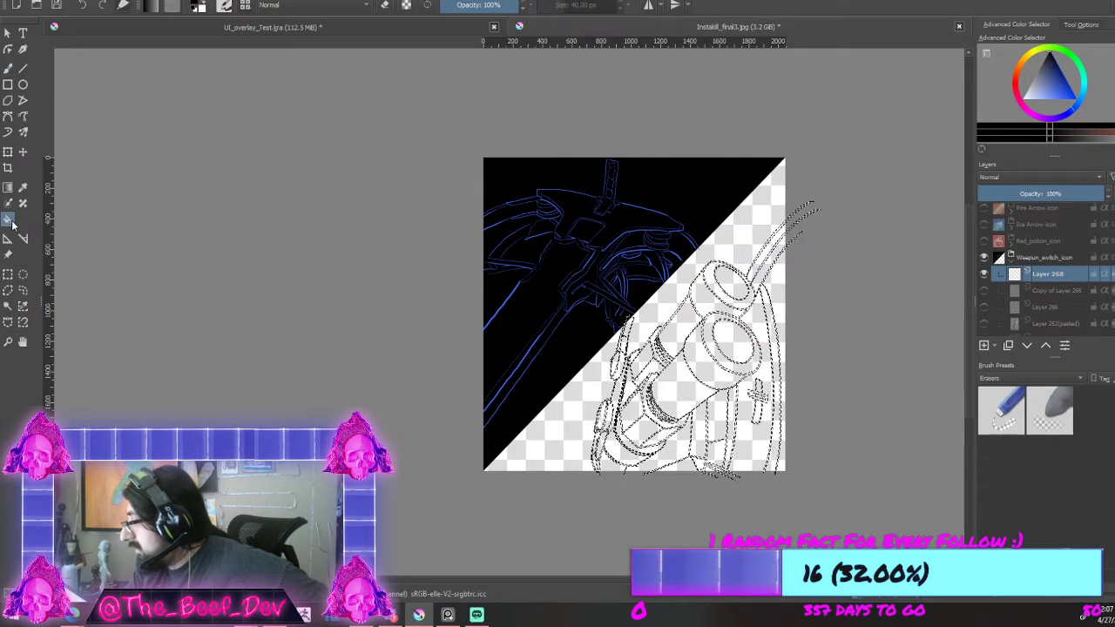
scroll(660, 392, "up", 3)
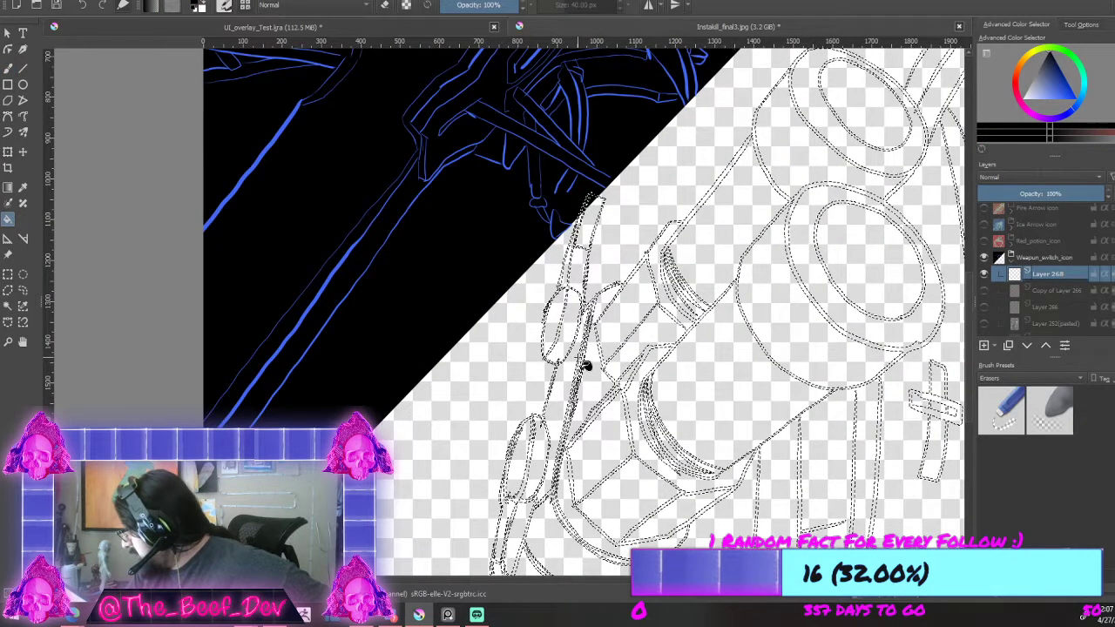
left_click(584, 366)
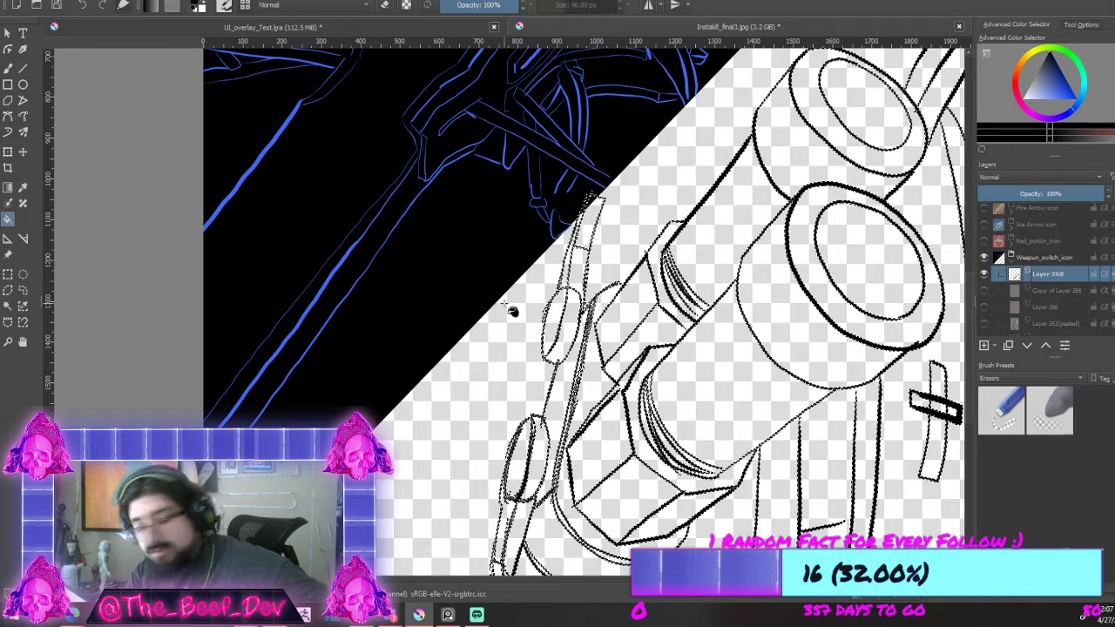
key("ctrl+shift+a")
Step: Fill the lower arm of the small cross with black, and try filling its upper arm but undo that fill
scroll(498, 311, "down", 4)
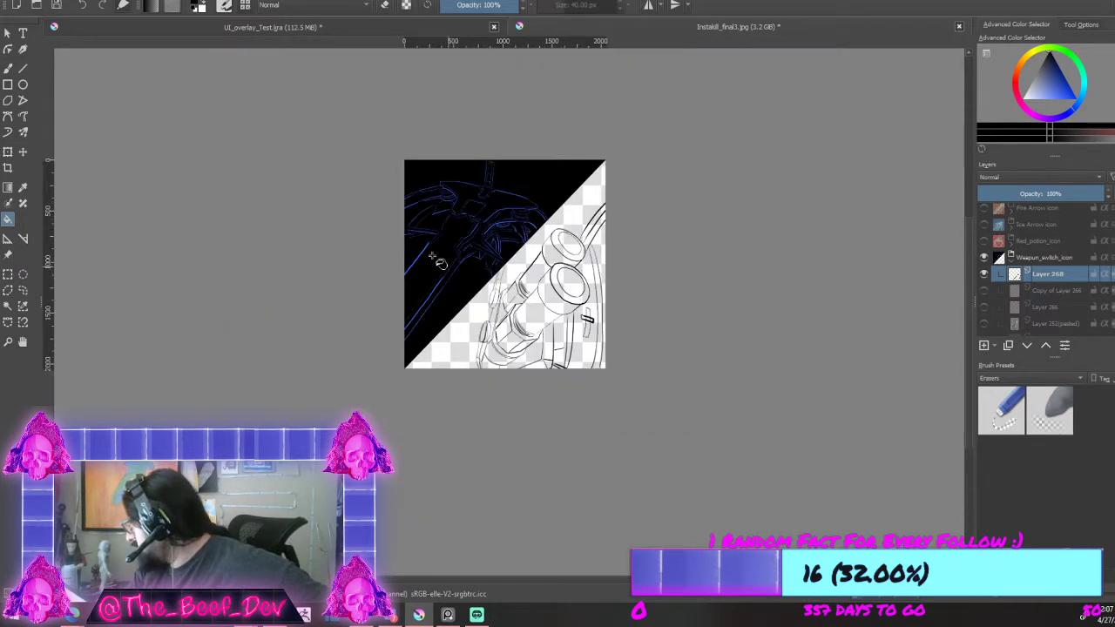
scroll(436, 256, "up", 1)
scroll(510, 231, "up", 1)
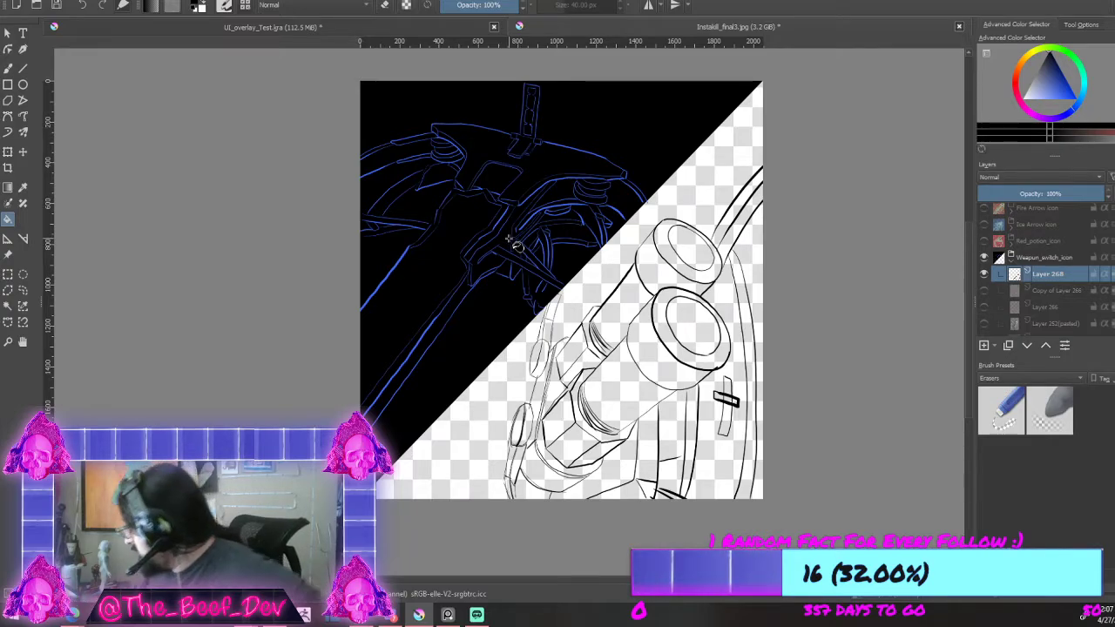
left_click(726, 410)
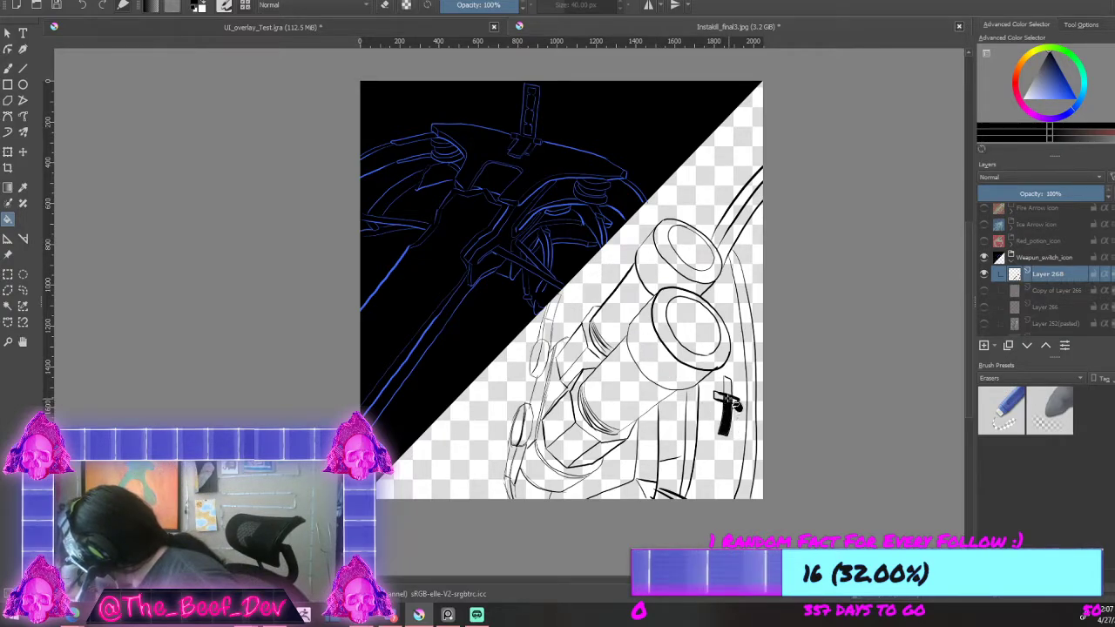
left_click(727, 388)
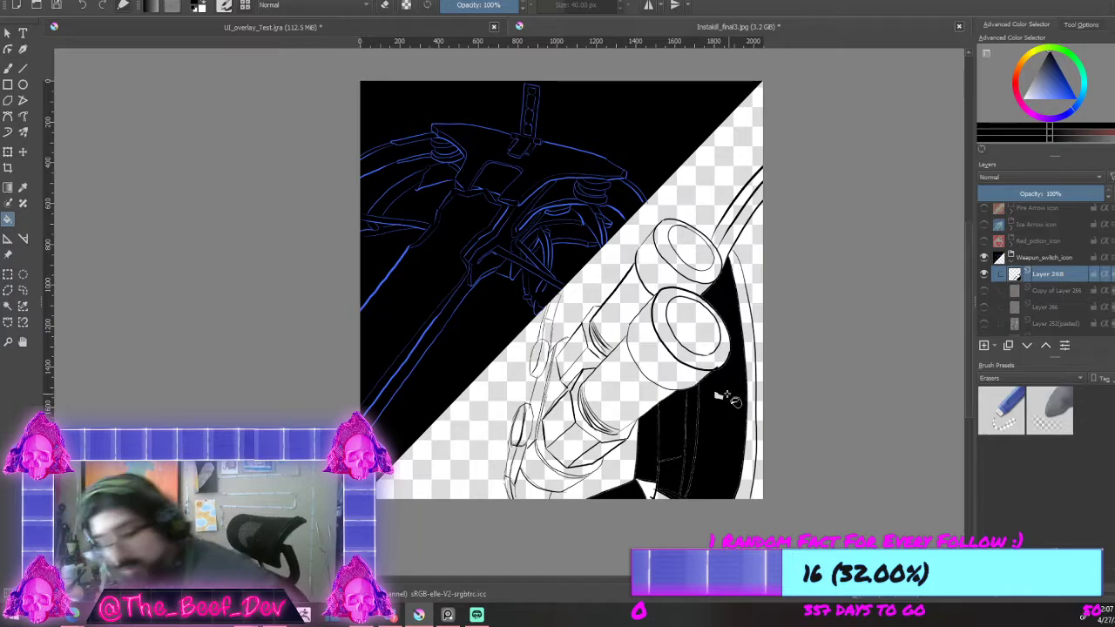
key("ctrl+z")
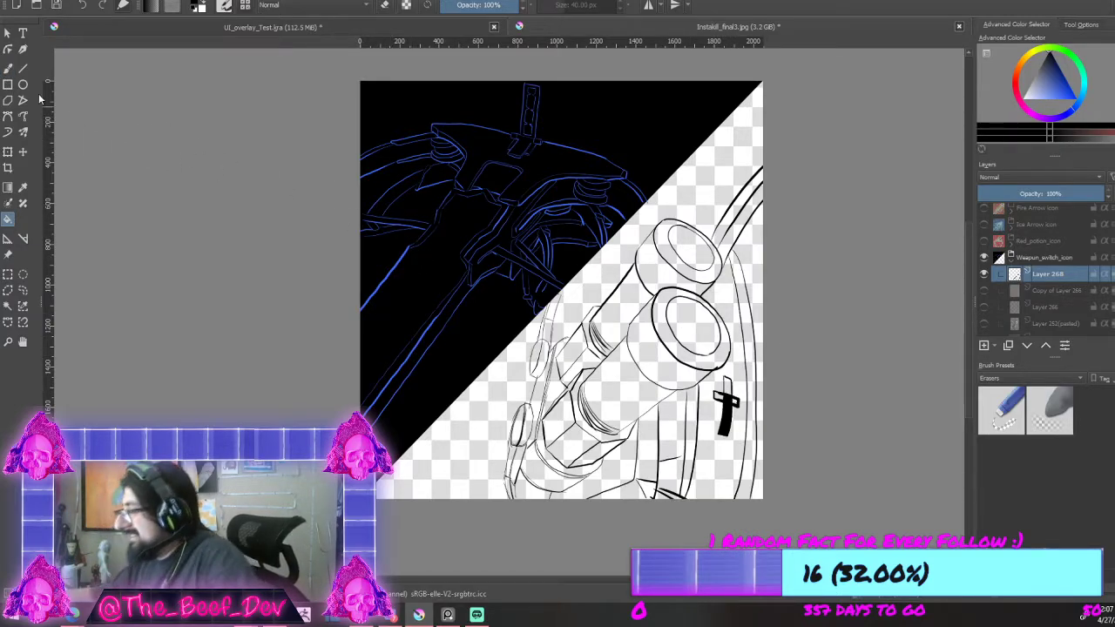
Step: Paint the upper arm and crossbar of the small cross solid black with the brush
scroll(683, 308, "up", 5)
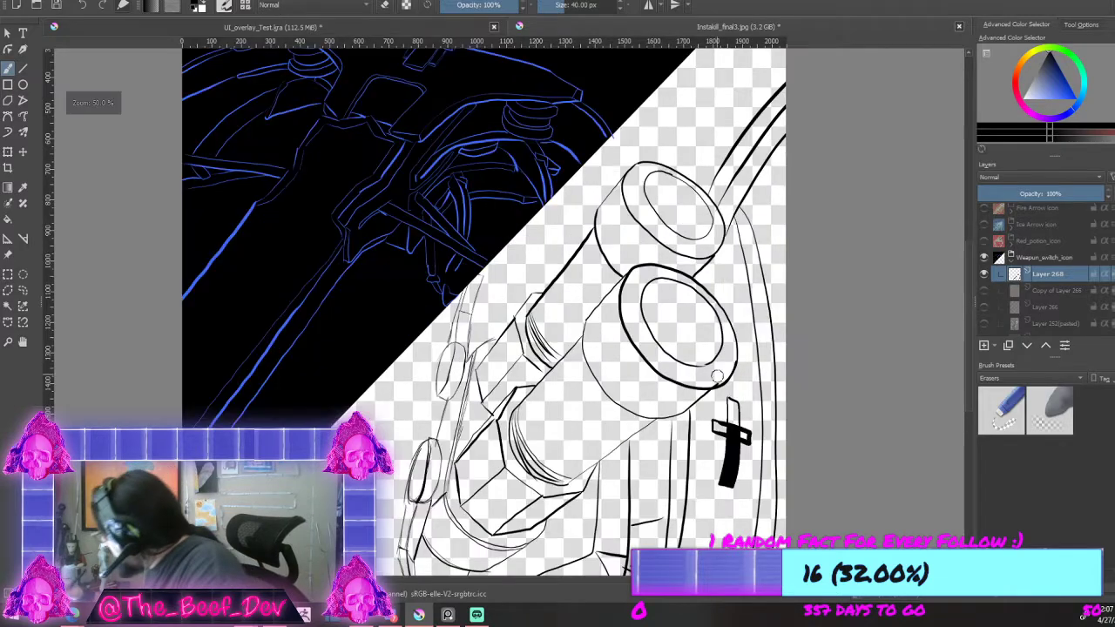
mouse_move(724, 346)
left_mouse_down()
mouse_move(712, 460)
mouse_move(709, 299)
mouse_move(756, 364)
mouse_move(734, 426)
mouse_move(725, 407)
left_mouse_up()
mouse_move(669, 471)
left_mouse_down()
mouse_move(629, 427)
mouse_move(694, 460)
mouse_move(662, 454)
mouse_move(803, 506)
left_mouse_up()
scroll(794, 392, "down", 8)
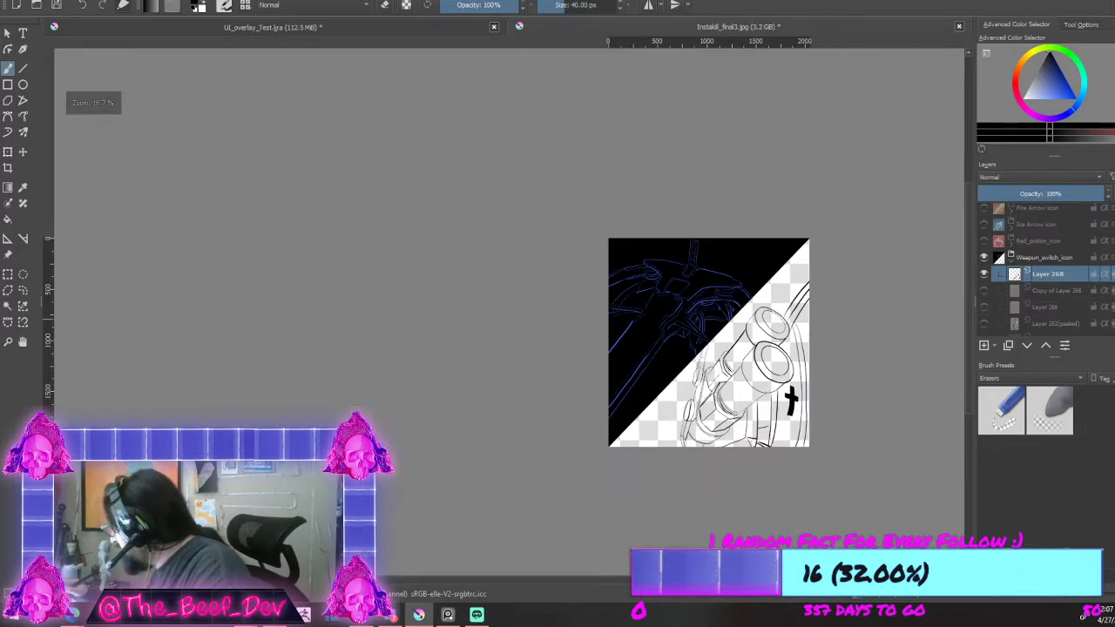
scroll(826, 299, "down", 3)
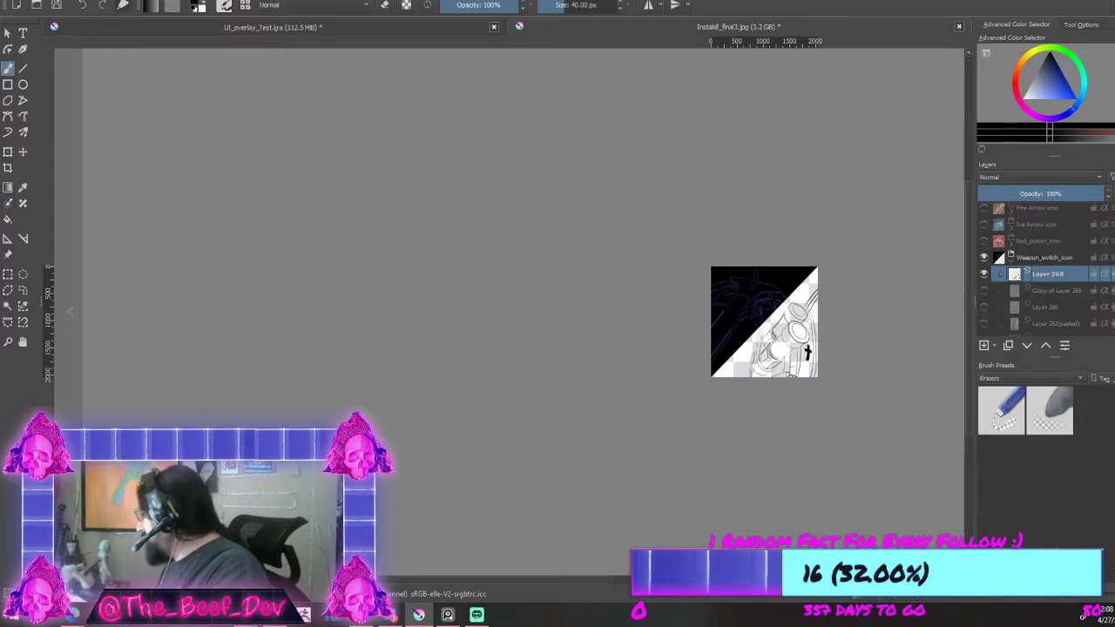
Step: Close the small gap at the lower end of the front cylinder's inner ellipse with the black brush
scroll(784, 366, "up", 3)
scroll(727, 479, "up", 2)
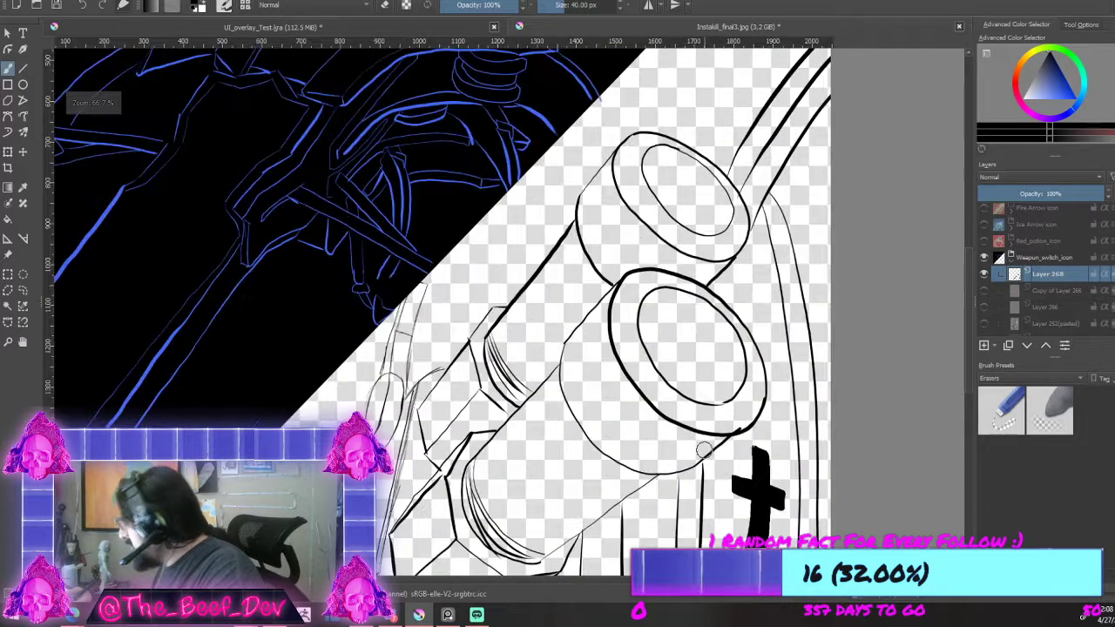
key("e")
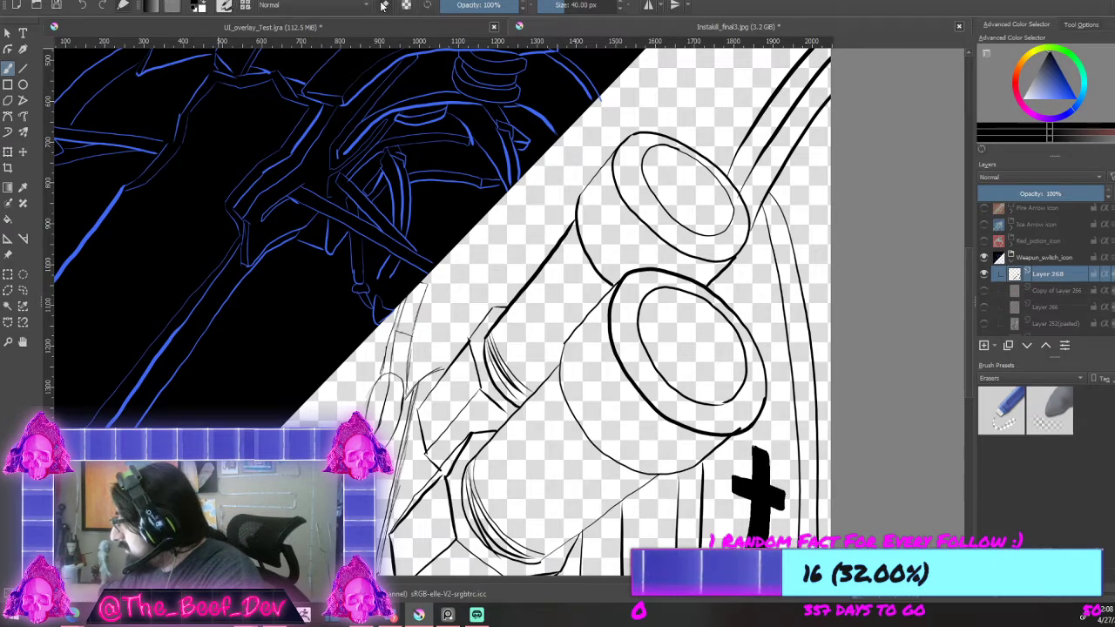
scroll(754, 451, "up", 2)
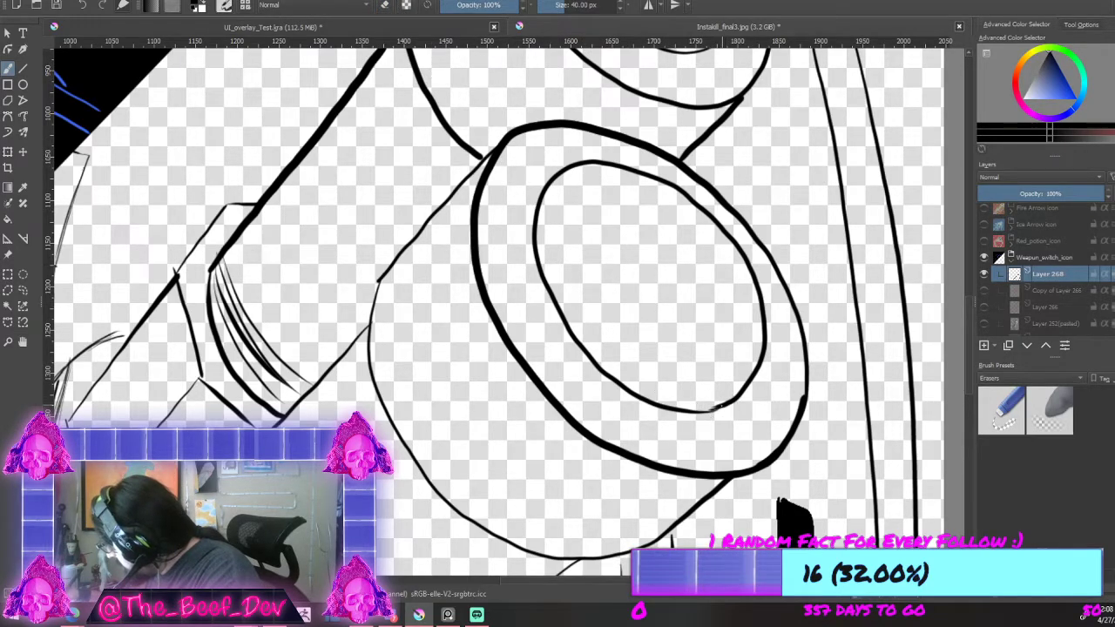
Step: Erase the overshooting line ends along the curved base at the lower end of the front cylinder
scroll(704, 353, "down", 4)
scroll(612, 503, "up", 1)
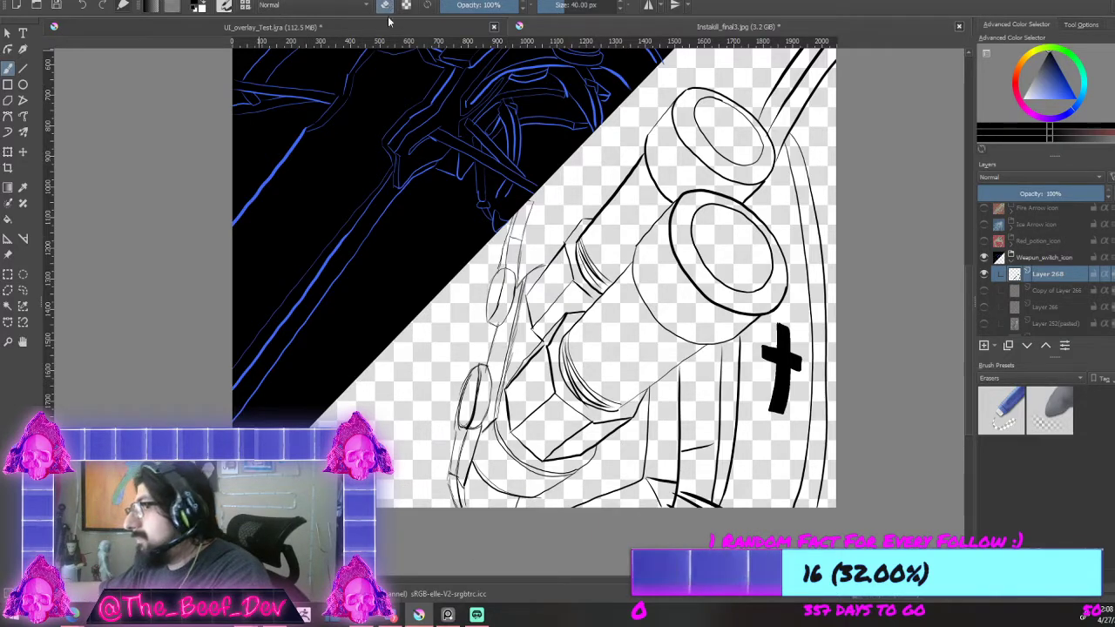
scroll(527, 503, "up", 4)
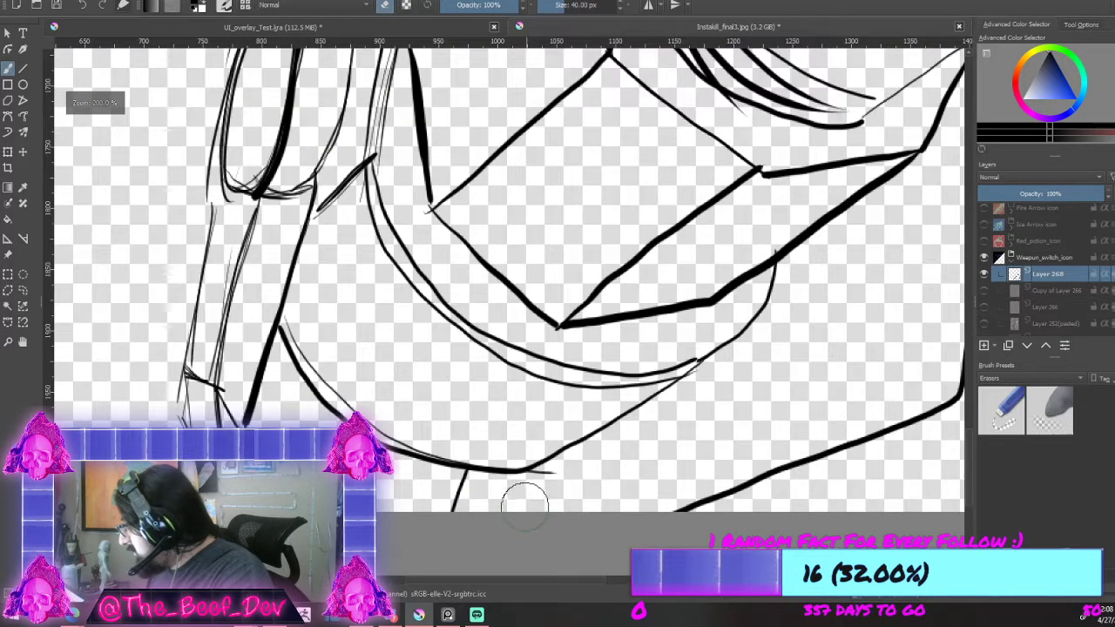
scroll(527, 503, "up", 2)
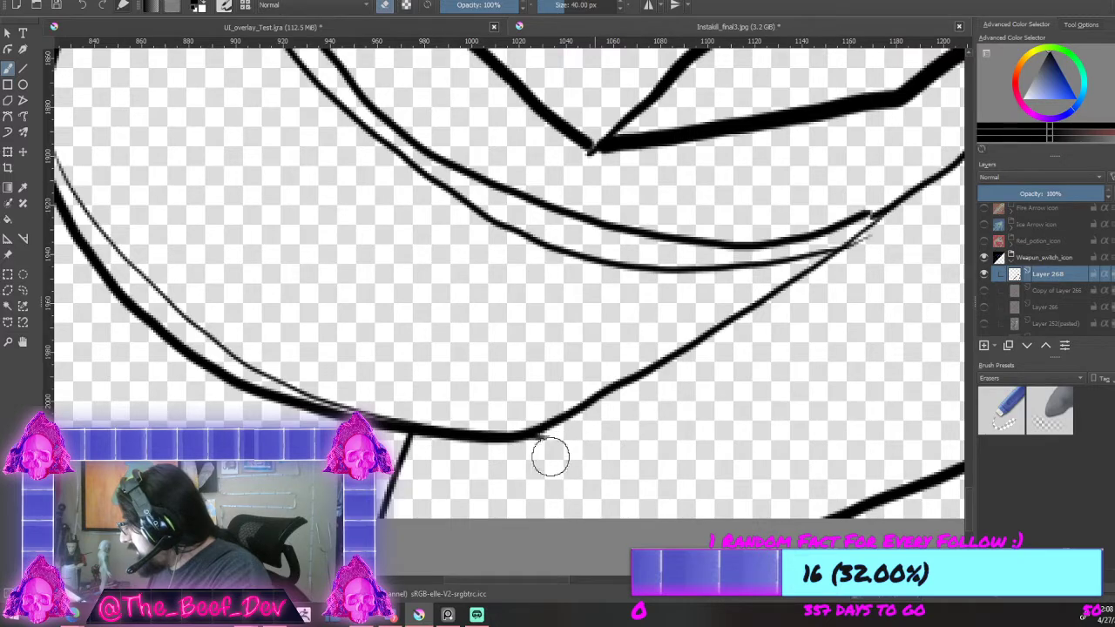
scroll(575, 422, "down", 3)
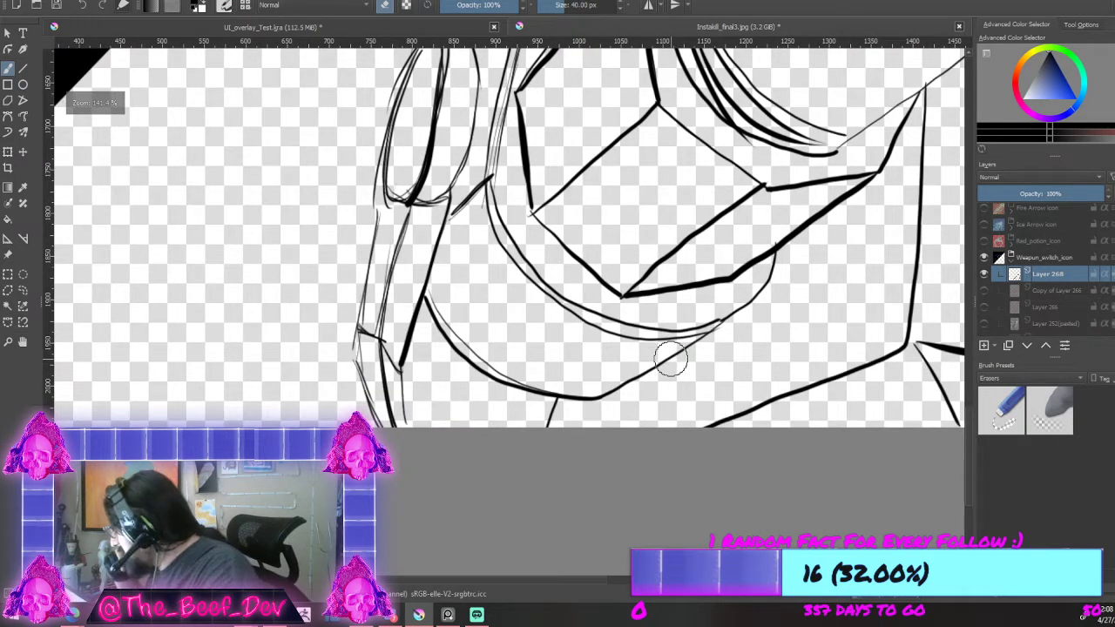
scroll(667, 361, "down", 3)
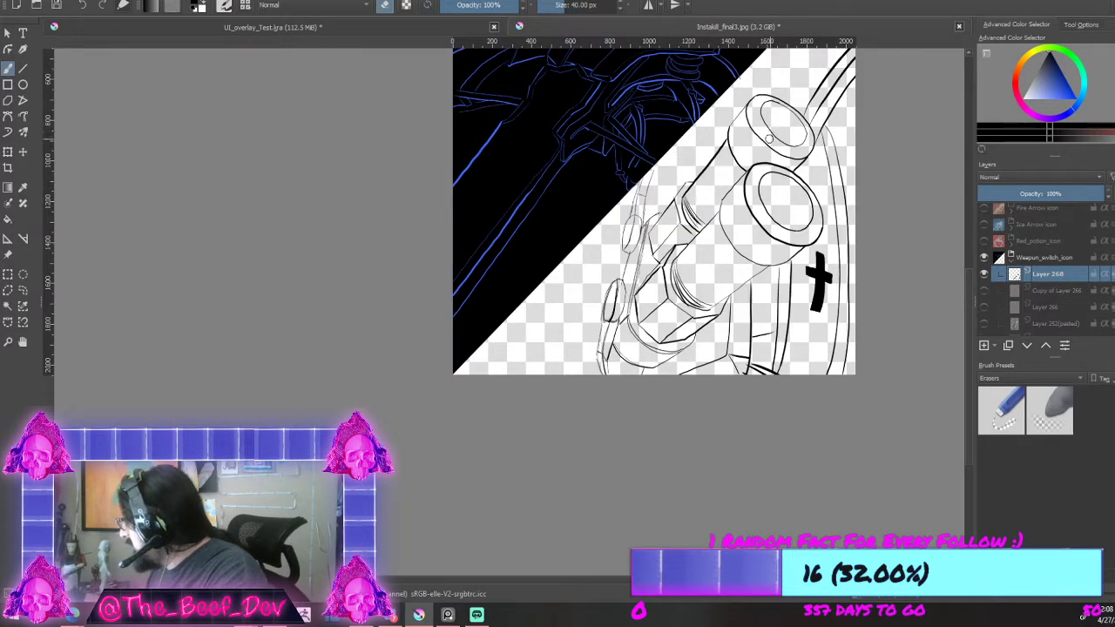
Step: Erase the sketchy outer left outline of the lower oval link beside the cylinders
scroll(618, 278, "up", 5)
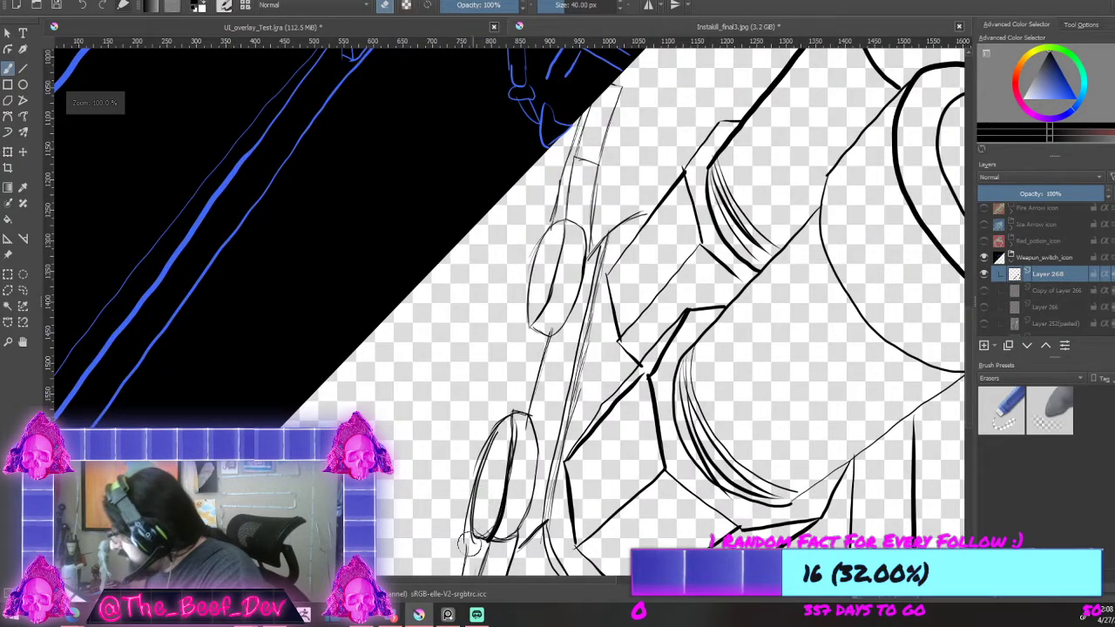
mouse_move(540, 334)
left_mouse_down()
mouse_move(507, 390)
mouse_move(493, 514)
mouse_move(537, 319)
mouse_move(471, 507)
mouse_move(481, 465)
left_mouse_up()
mouse_move(474, 521)
left_mouse_down()
mouse_move(497, 515)
mouse_move(510, 531)
left_mouse_up()
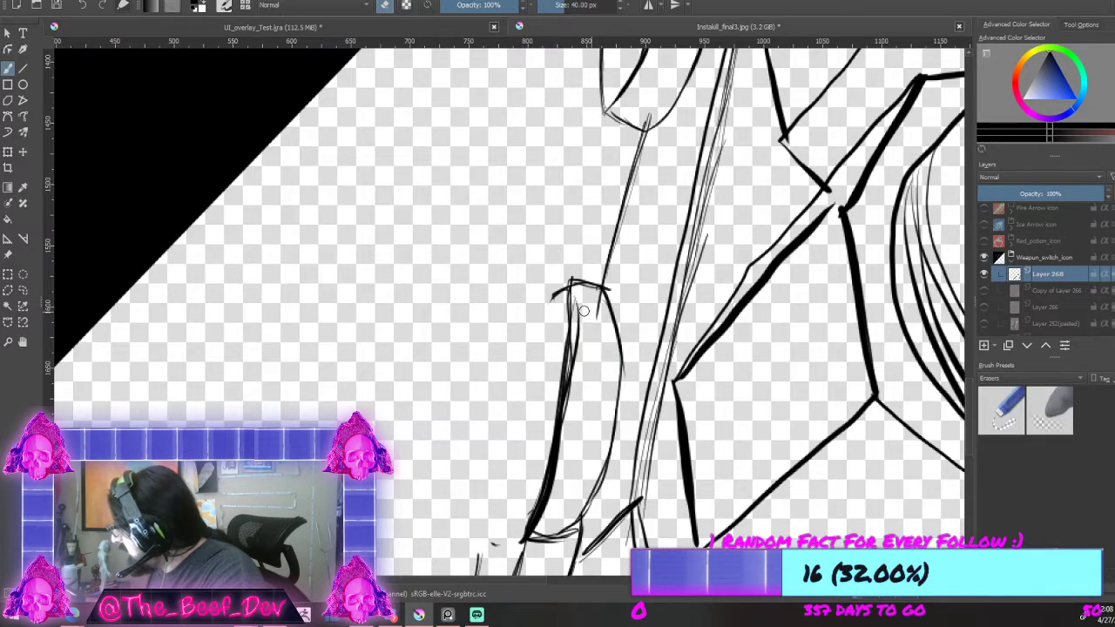
mouse_move(592, 295)
left_mouse_down()
mouse_move(606, 360)
mouse_move(589, 456)
mouse_move(546, 526)
mouse_move(588, 346)
left_mouse_up()
key("ctrl+z")
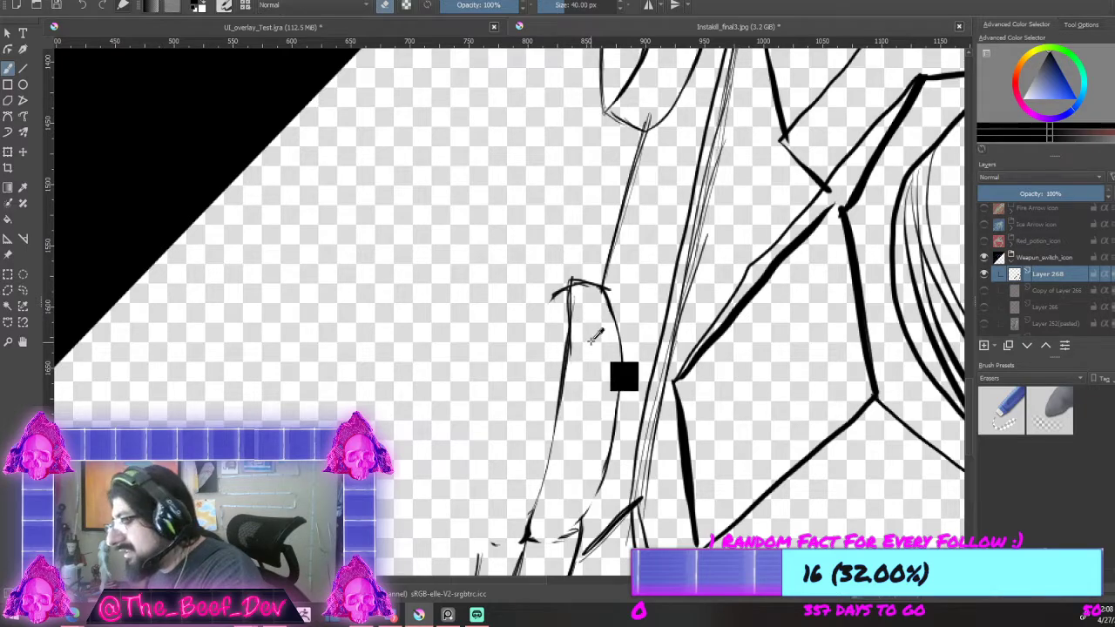
key("ctrl+z")
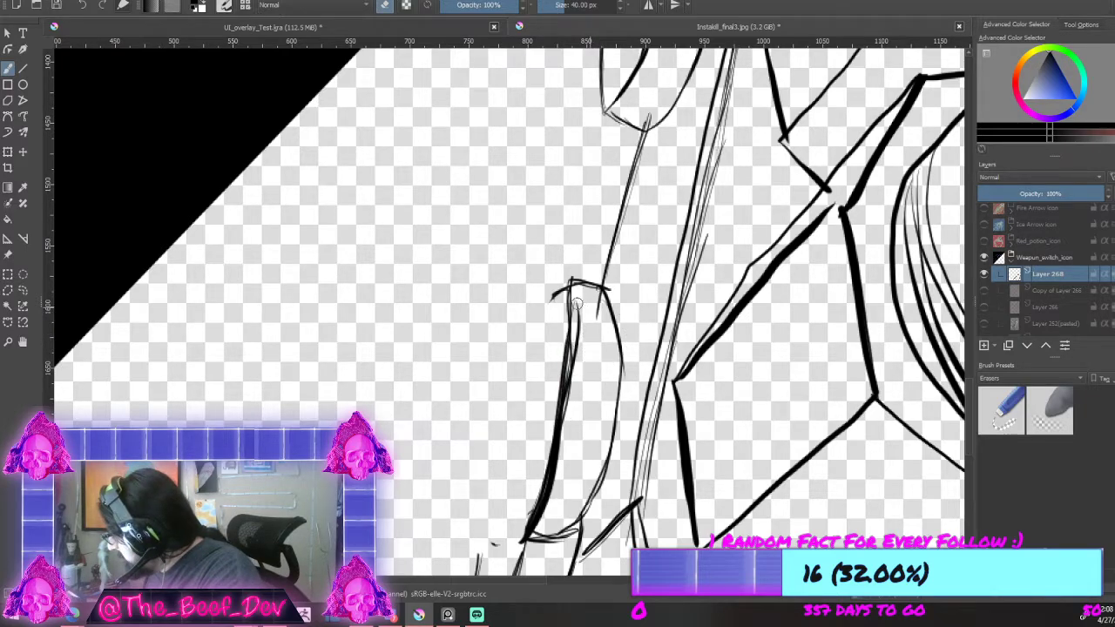
Step: Clean up the doubled strokes on the lower oval link's inner line and redraw its left outline as one black curve
left_click_drag(566, 440, 546, 512)
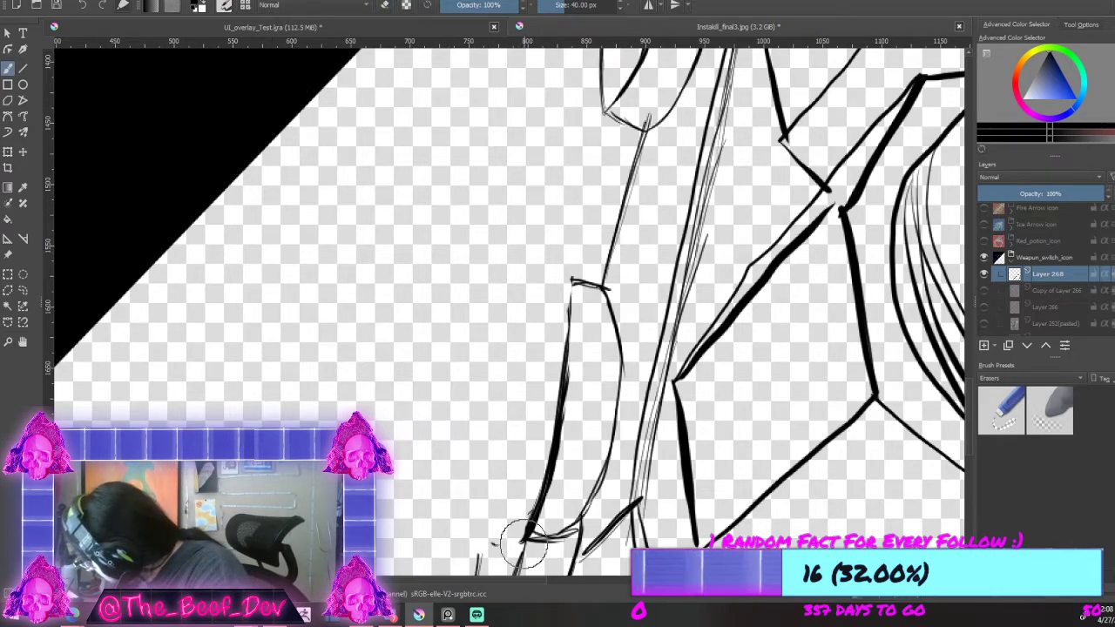
left_click_drag(510, 530, 547, 301)
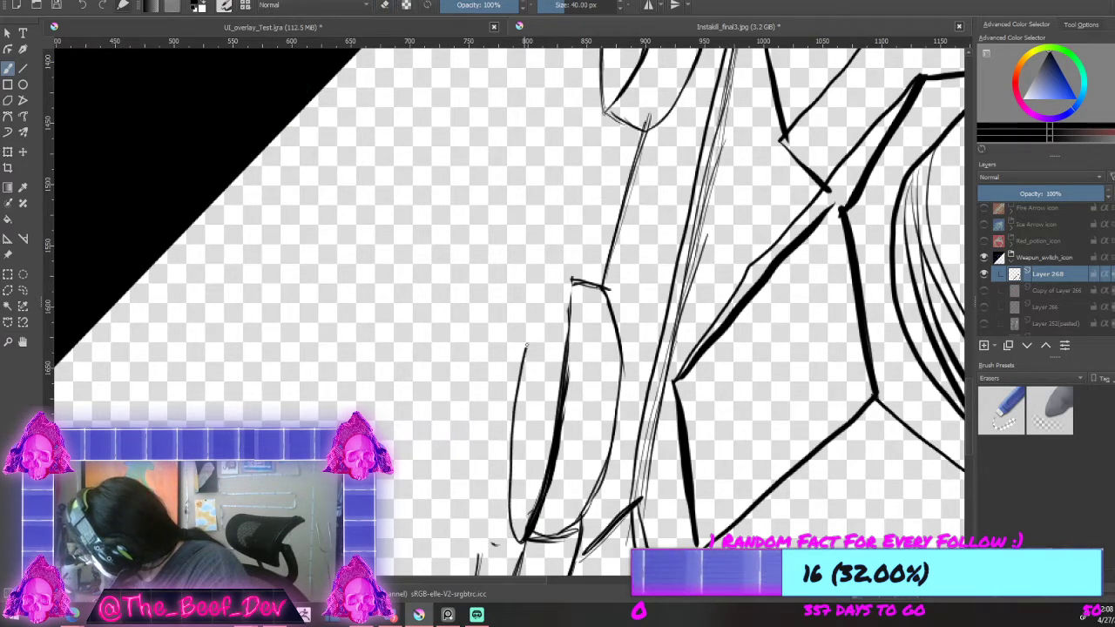
key("minus")
key("minus")
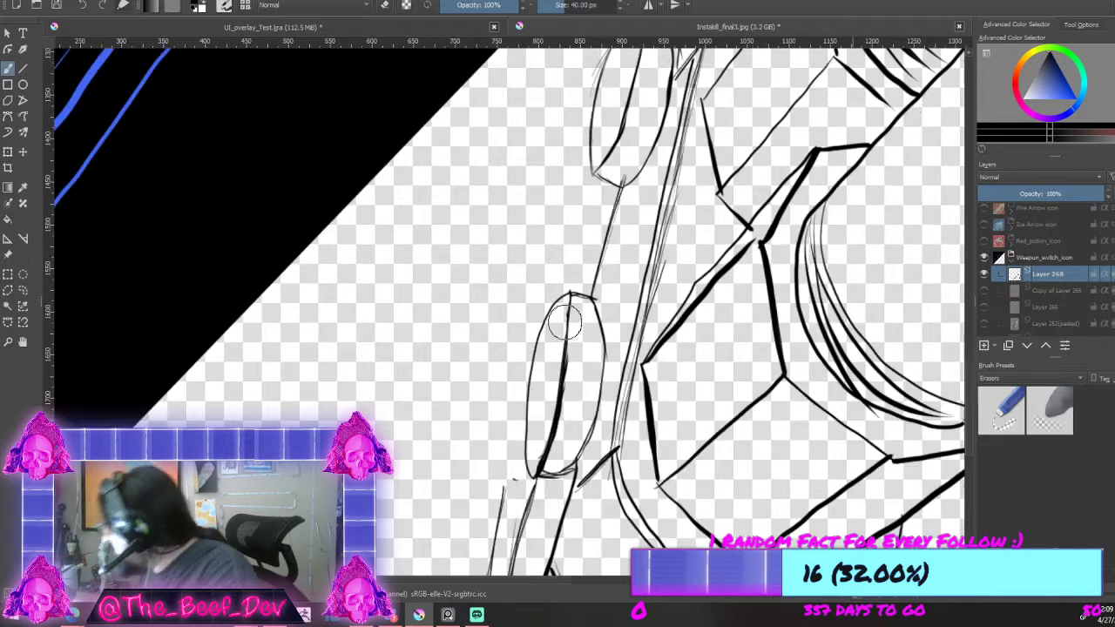
key("plus")
key("plus")
key("plus")
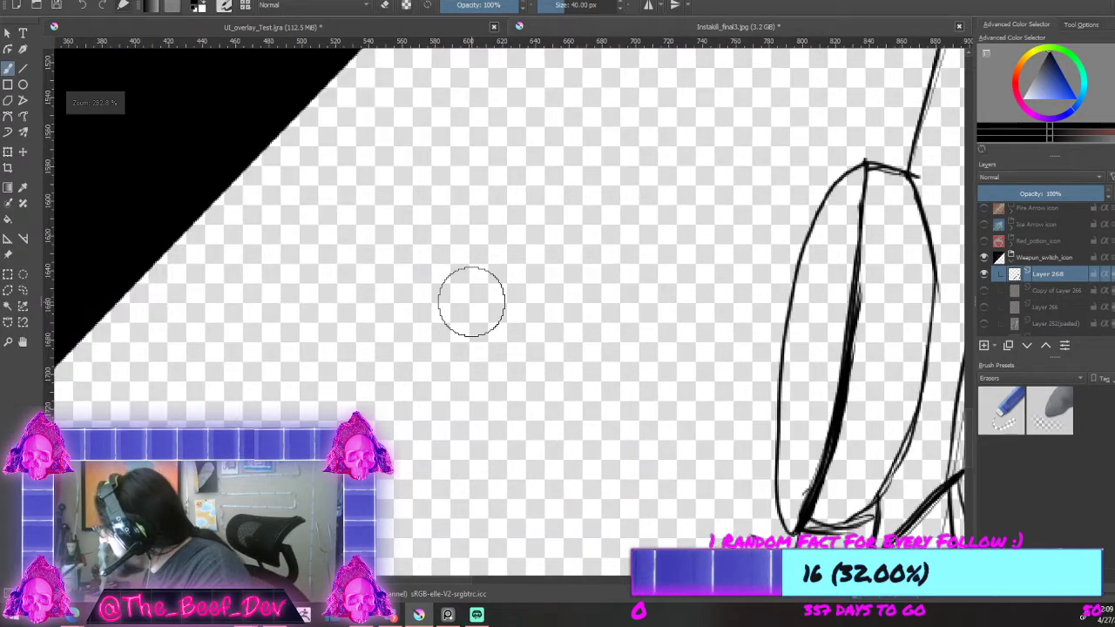
key("plus")
key("plus")
key("plus")
key("plus")
key("plus")
key("plus")
key("plus")
key("plus")
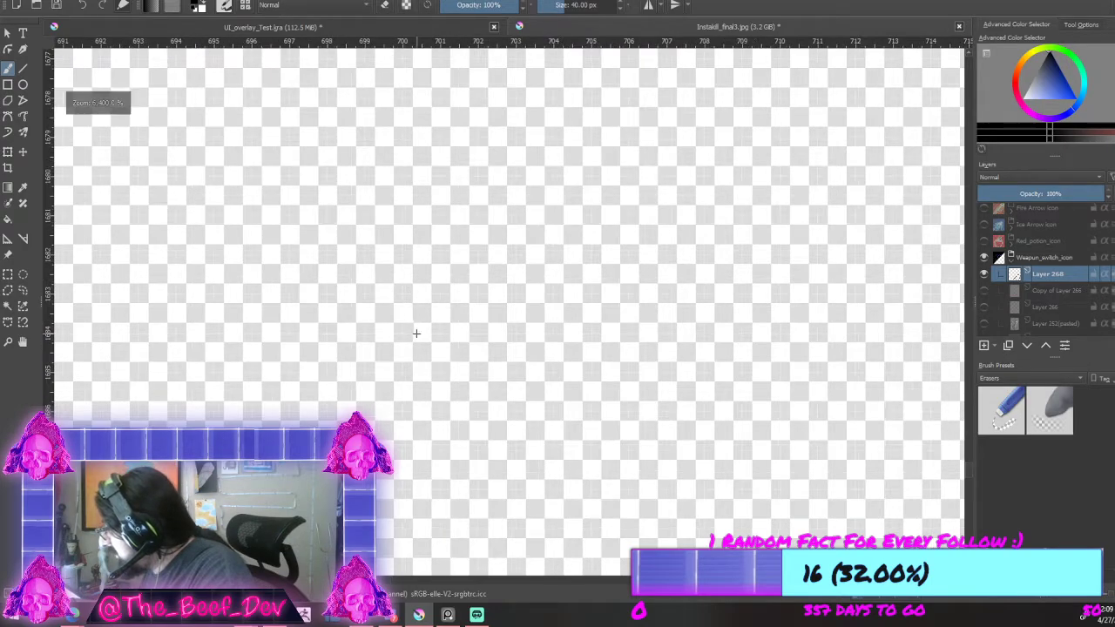
left_click_drag(406, 306, 417, 320)
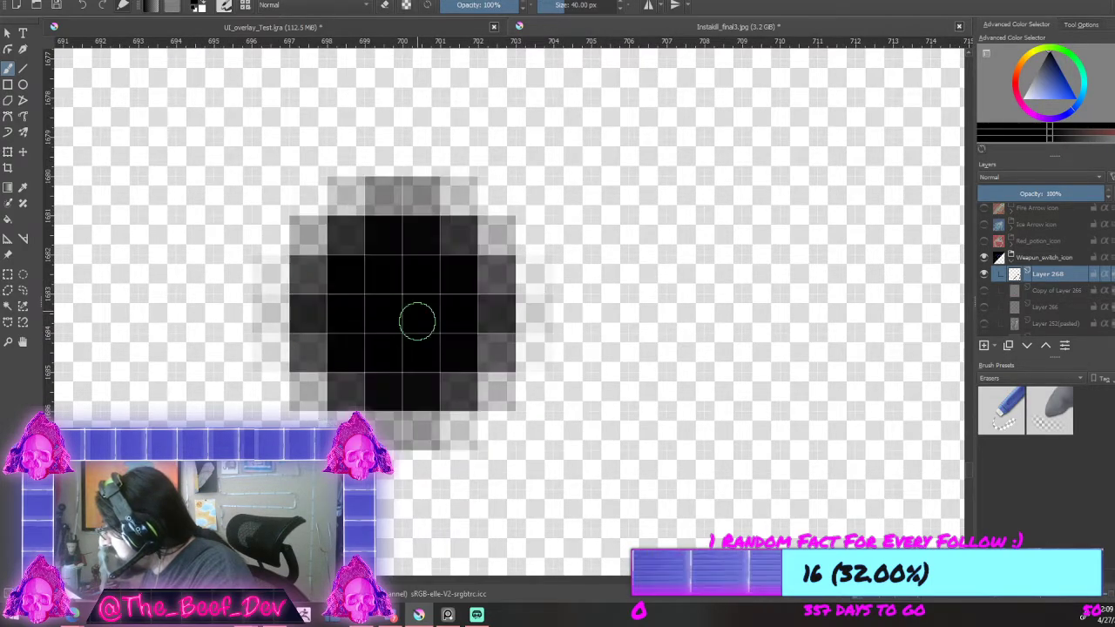
key("minus")
key("minus")
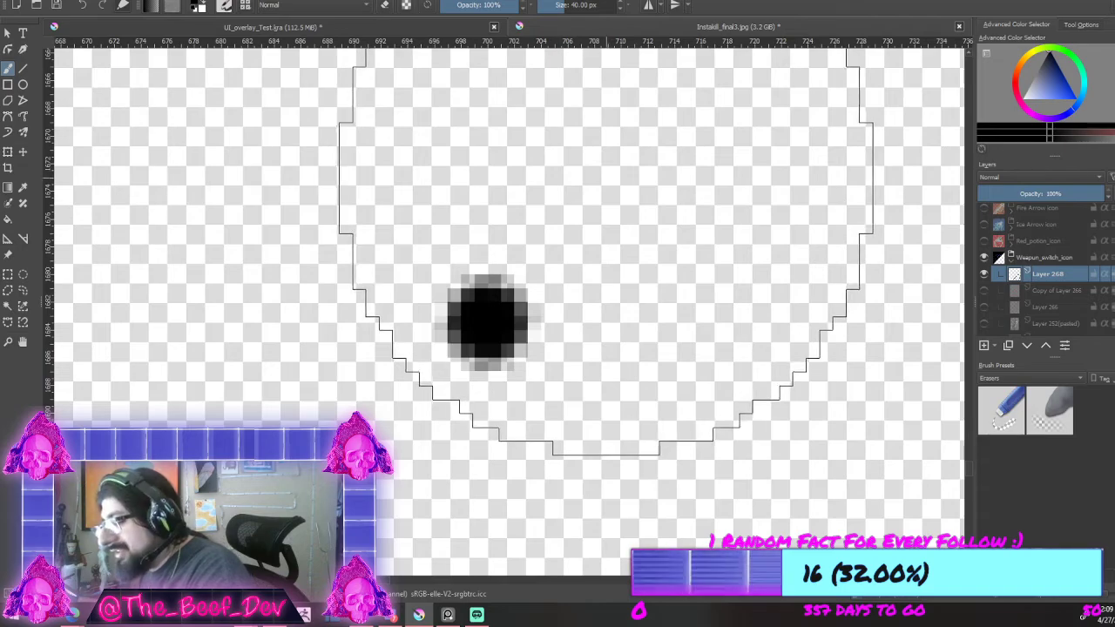
key("ctrl+z")
Step: Strengthen the side lines and short crosspiece of the strap section below the lower oval link with black brush strokes
scroll(610, 196, "down", 11)
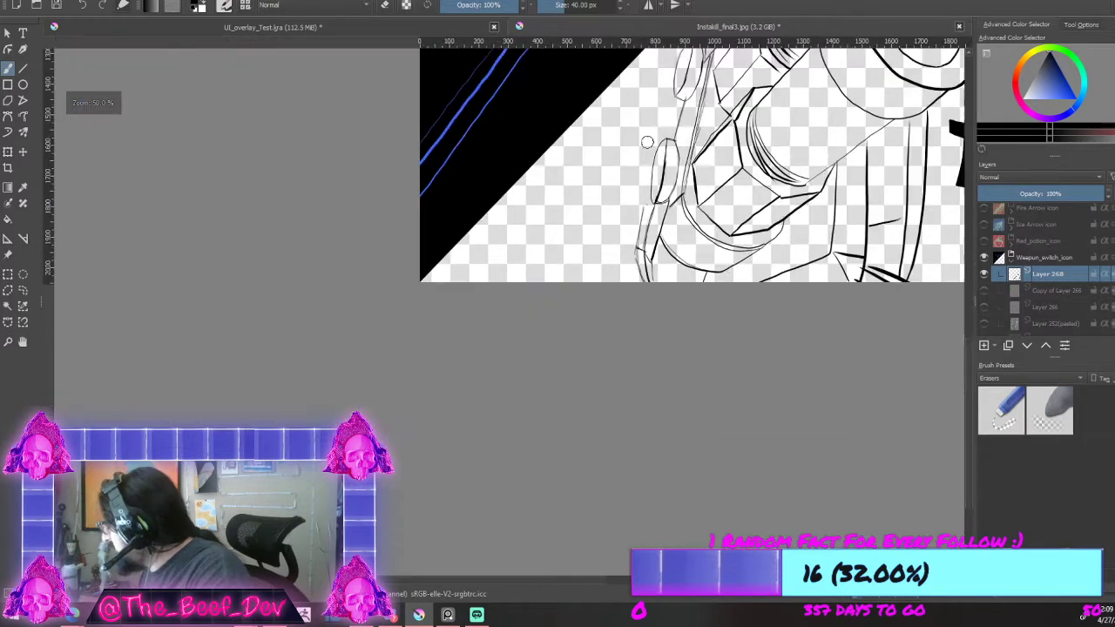
scroll(672, 159, "up", 8)
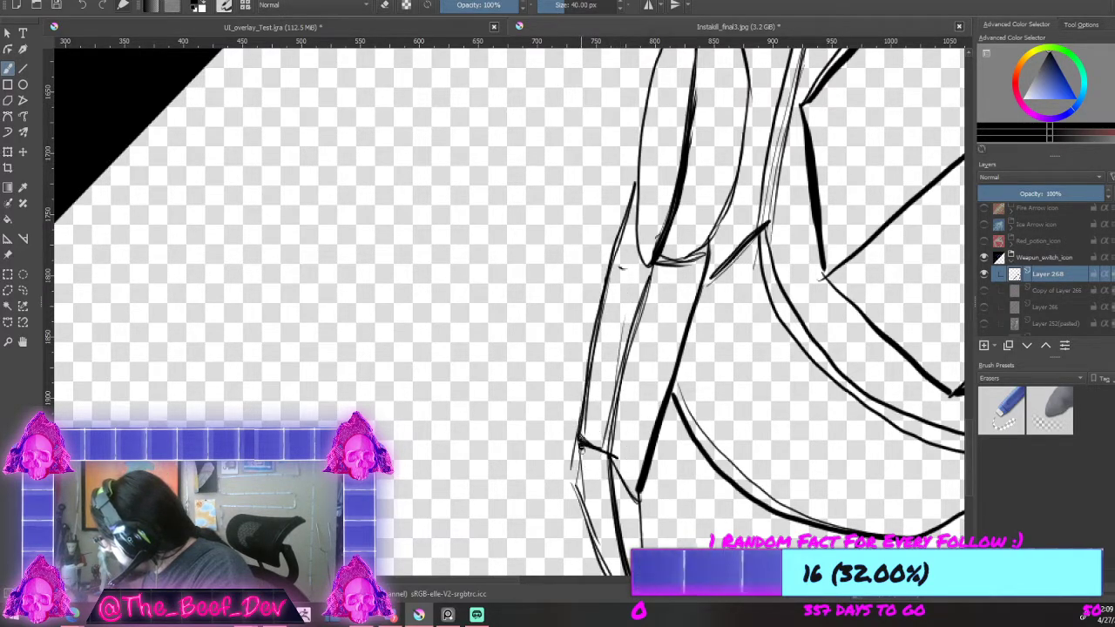
left_click_drag(578, 485, 600, 556)
left_click_drag(579, 437, 609, 465)
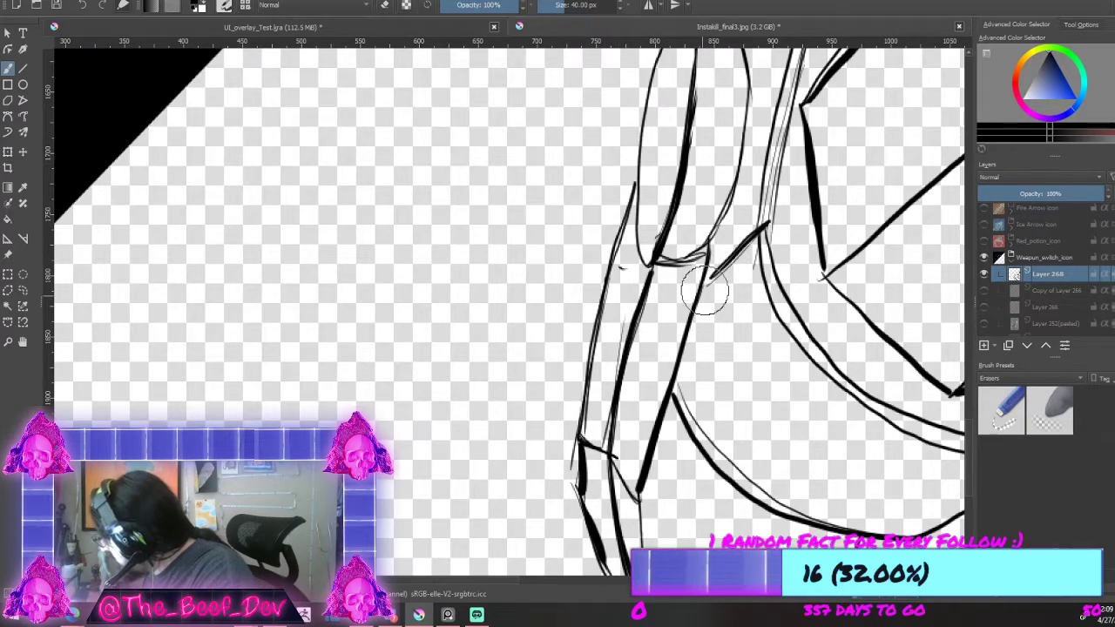
scroll(706, 292, "down", 5)
scroll(742, 229, "down", 3)
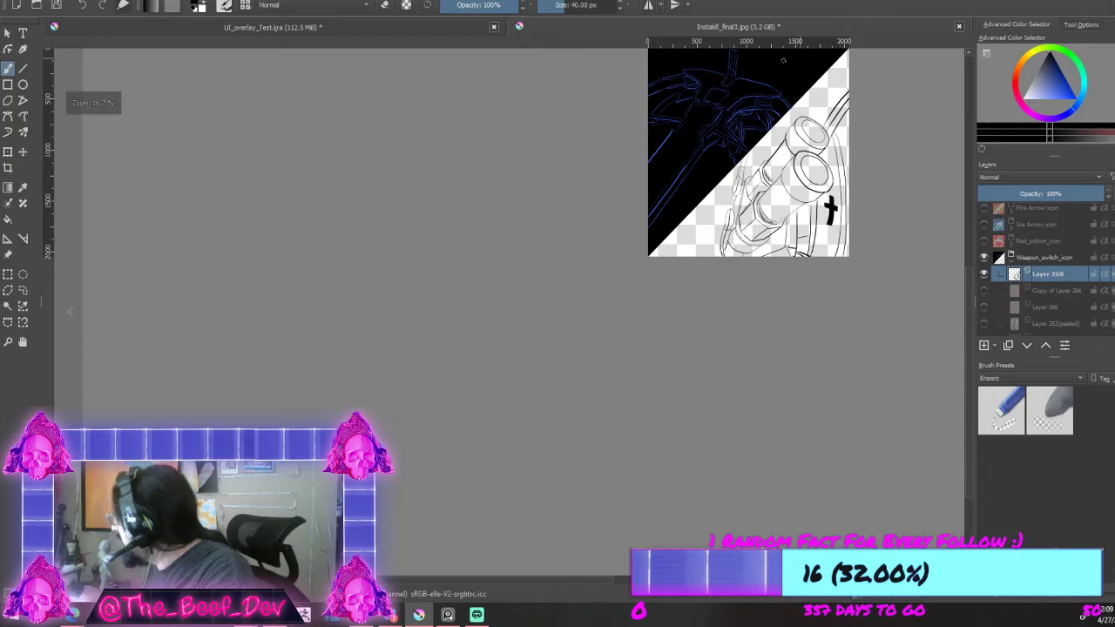
Step: Thicken the side lines and crossbar of the upper strap section near the diagonal edge with the black brush
scroll(784, 60, "up", 8)
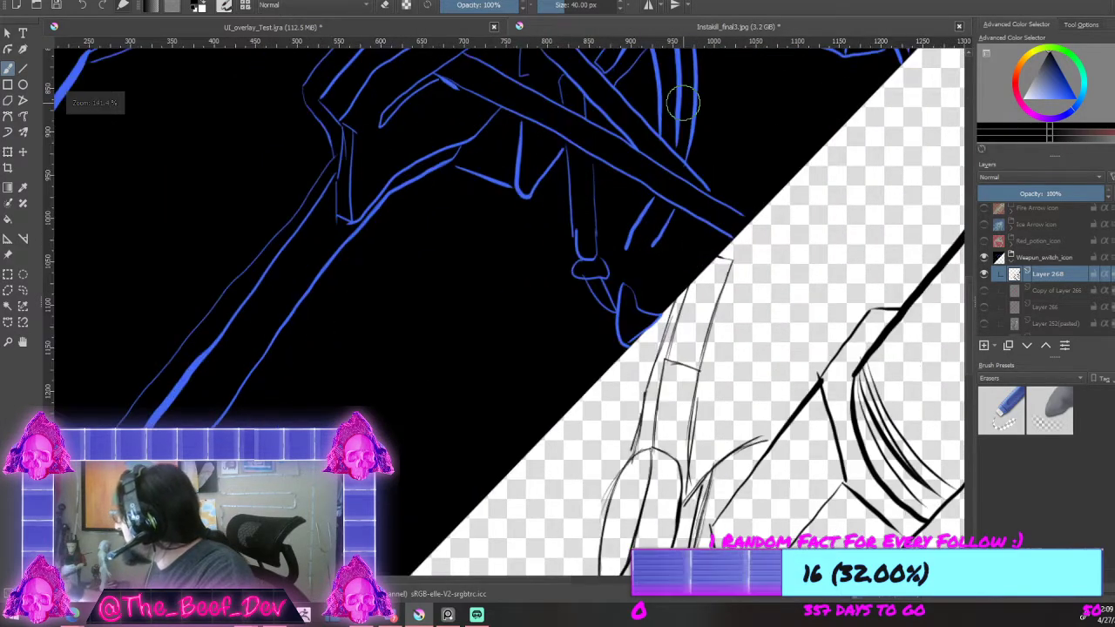
scroll(684, 103, "up", 1)
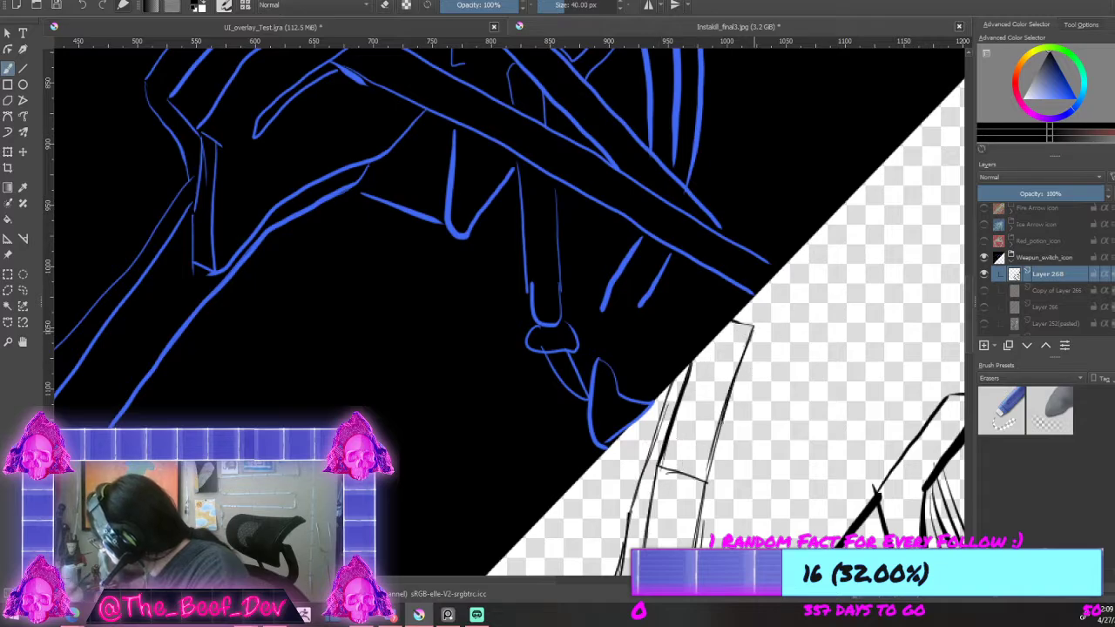
scroll(709, 469, "down", 4)
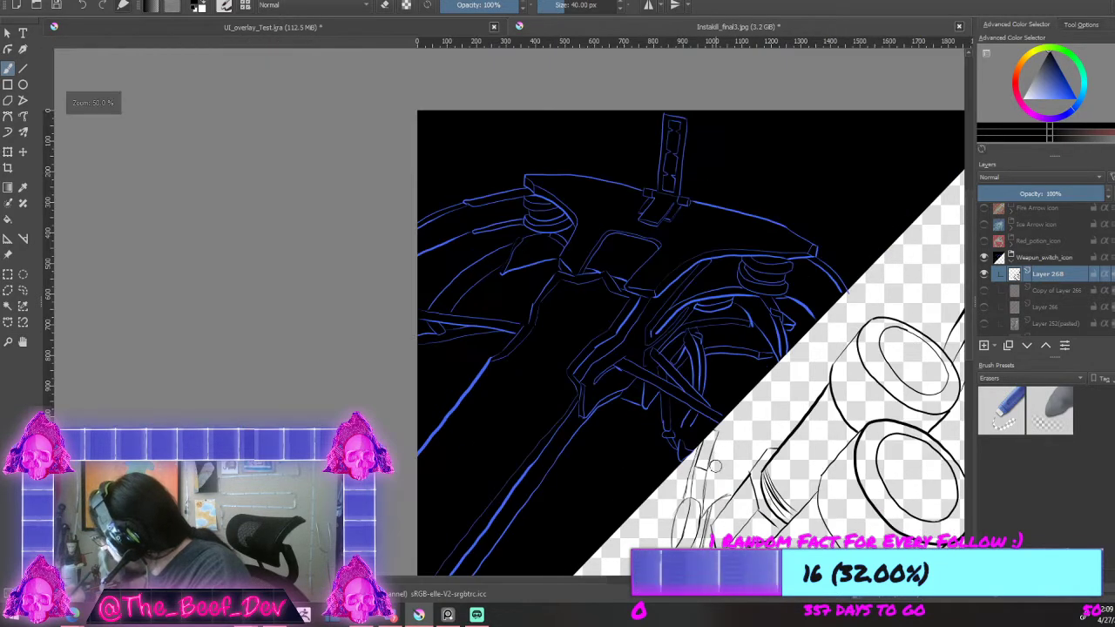
scroll(703, 506, "up", 4)
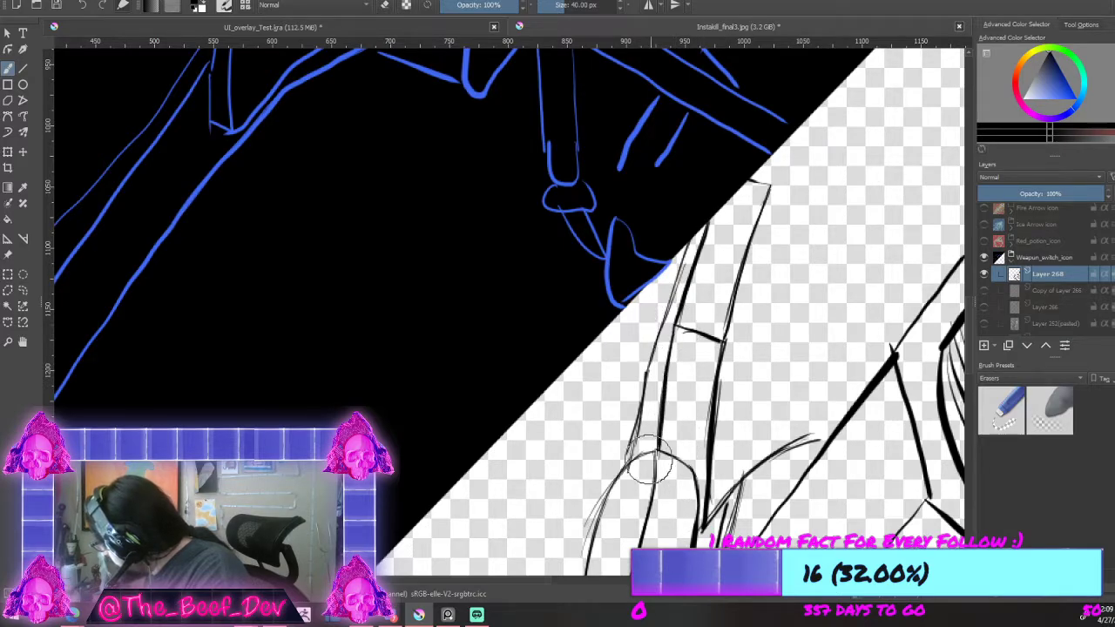
scroll(649, 466, "down", 4)
Step: Erase the sketchy upper-left outline of the upper oval link and redraw it as a clean black curve
scroll(598, 471, "up", 3)
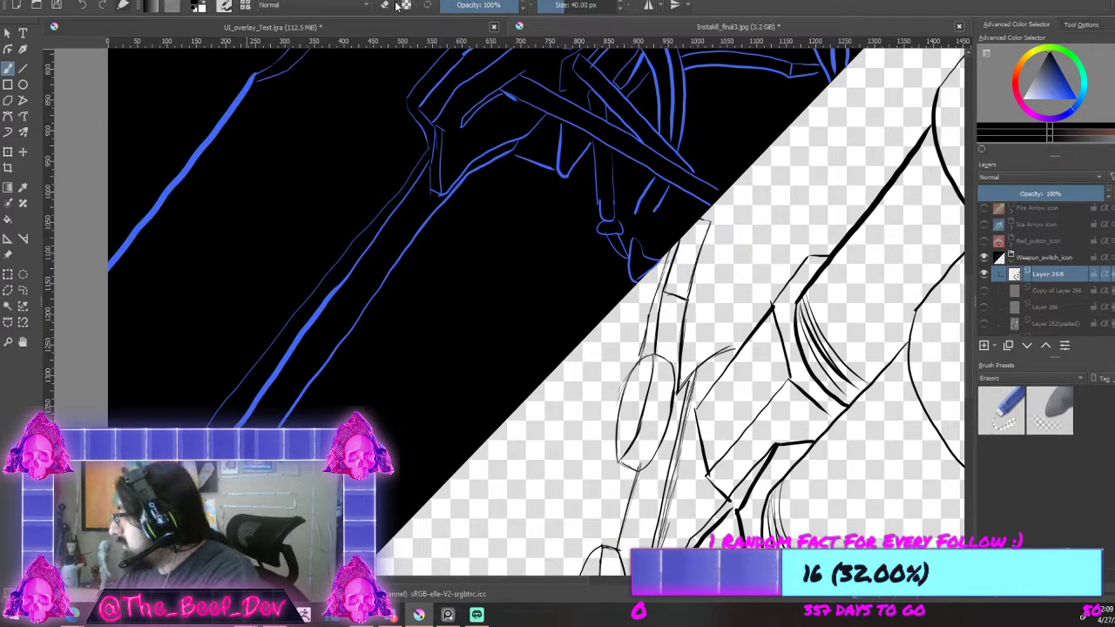
scroll(611, 444, "up", 2)
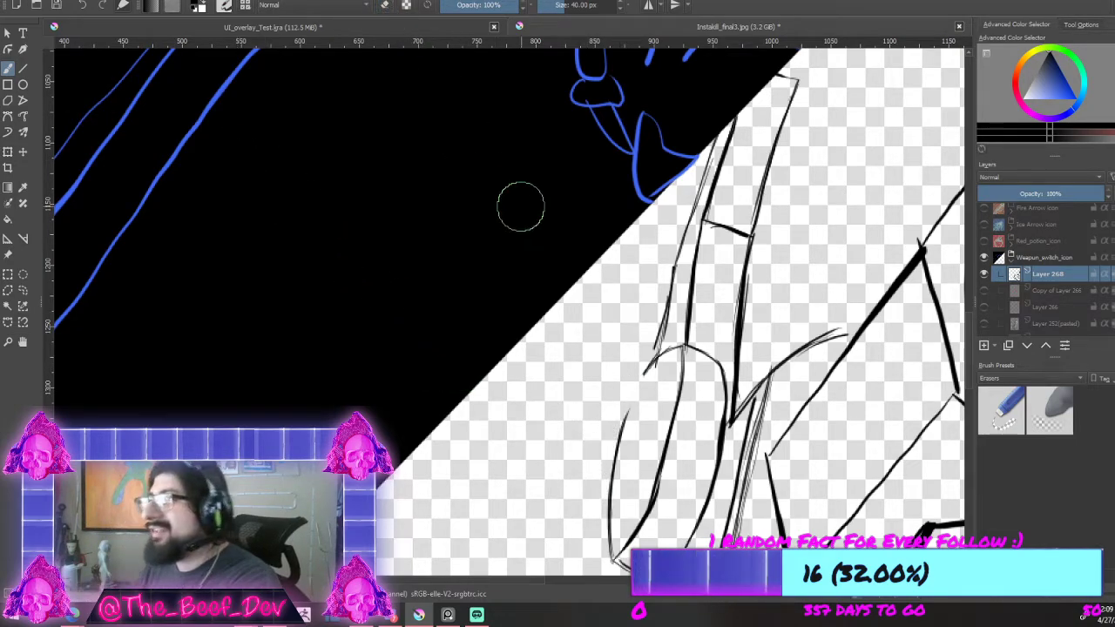
scroll(631, 402, "up", 1)
scroll(632, 402, "up", 2)
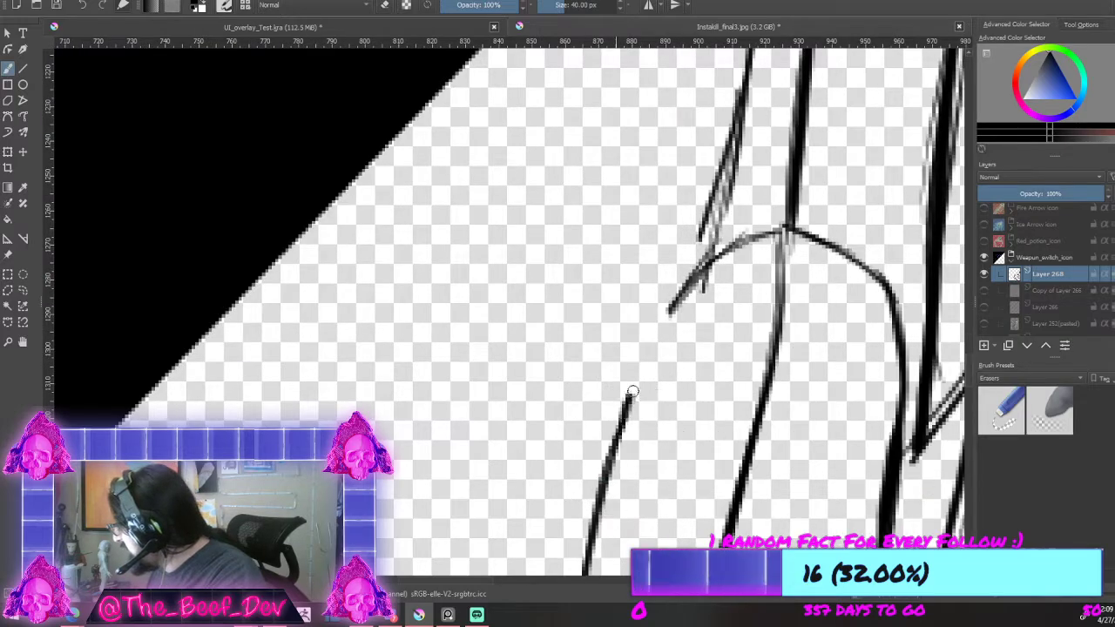
Step: Erase the stray strokes around the lower tip of the upper oval link
scroll(778, 227, "down", 4)
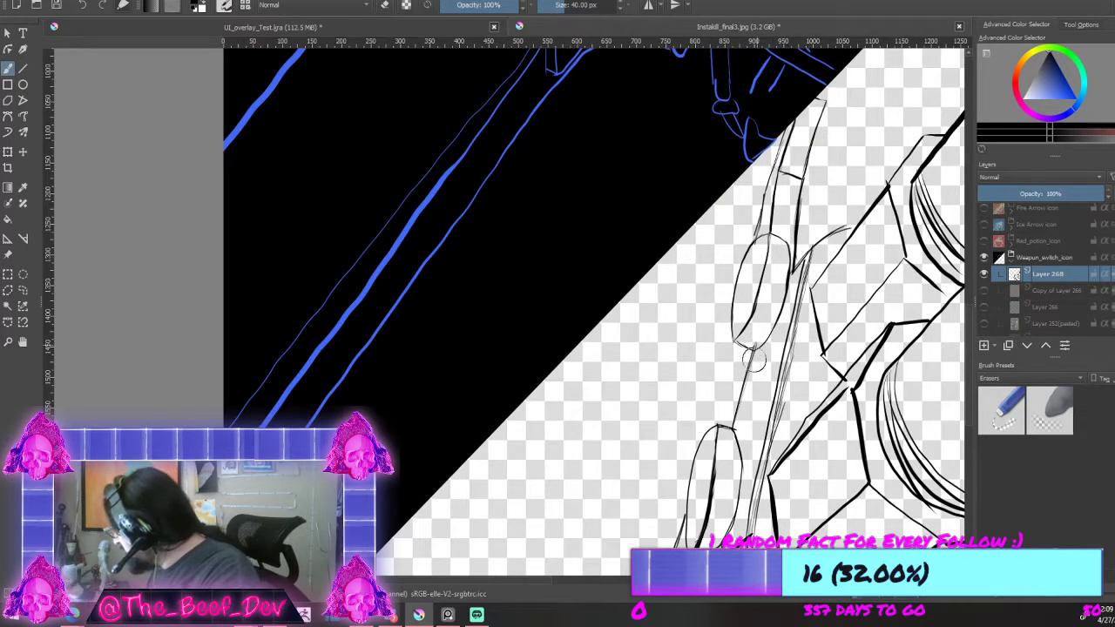
scroll(746, 220, "up", 4)
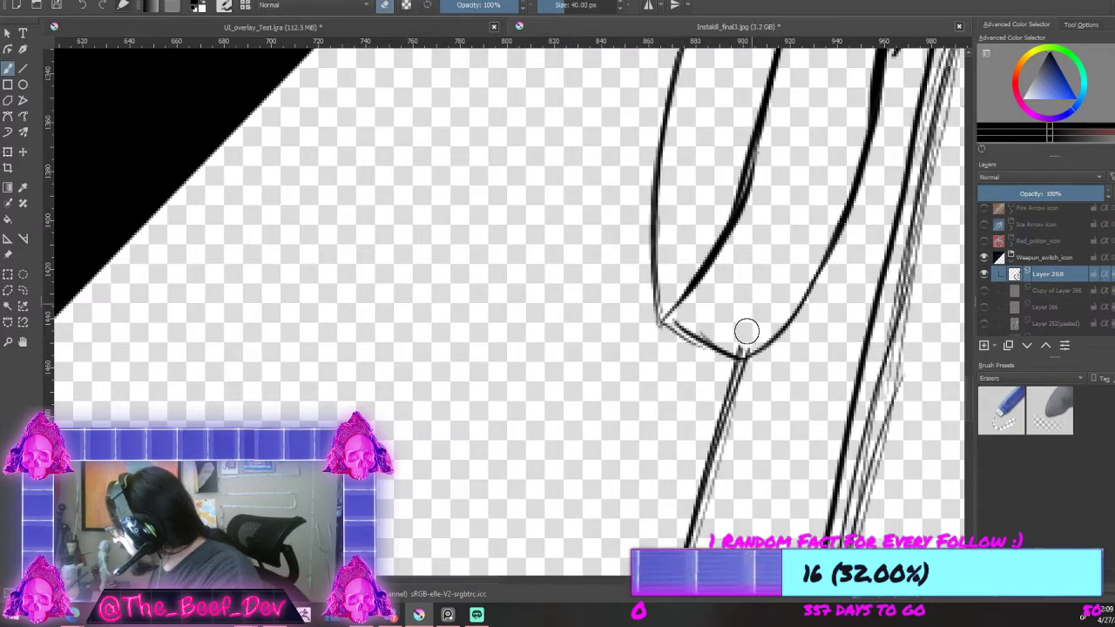
scroll(745, 336, "down", 7)
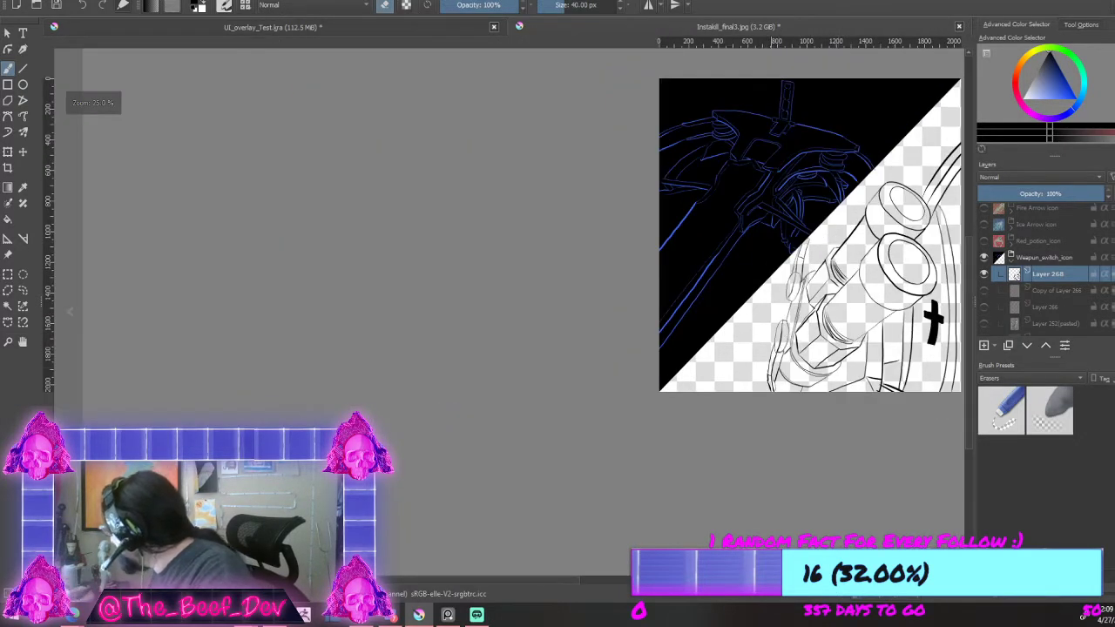
scroll(933, 381, "up", 1)
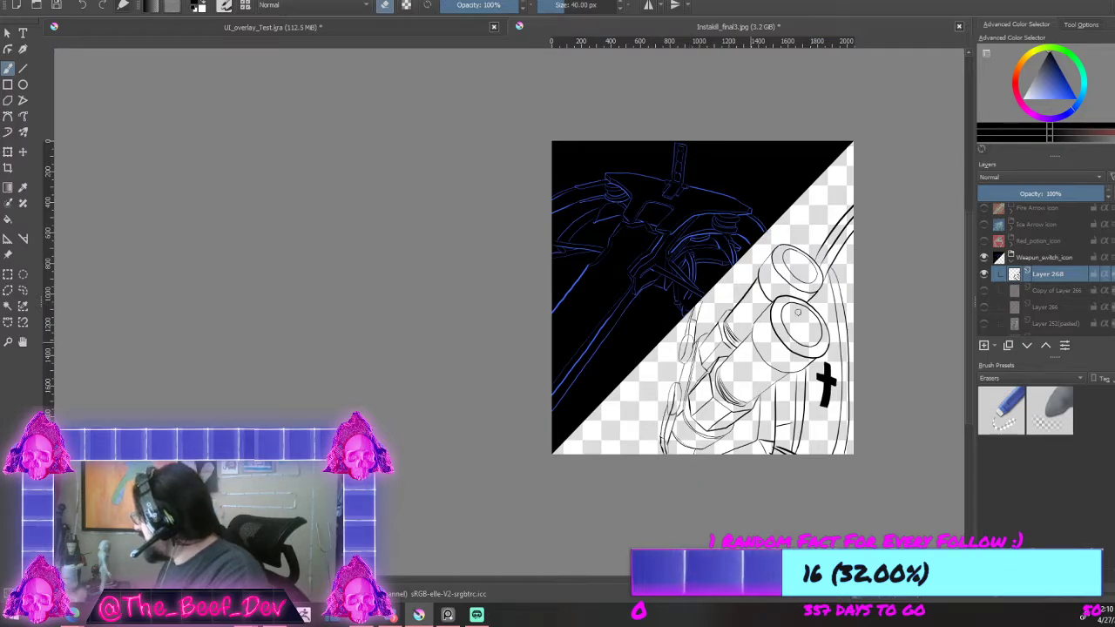
Step: Add a new paint layer directly beneath the Layer 268 linework and set the foreground colour to light grey, about #d3d6de
left_click(1052, 295)
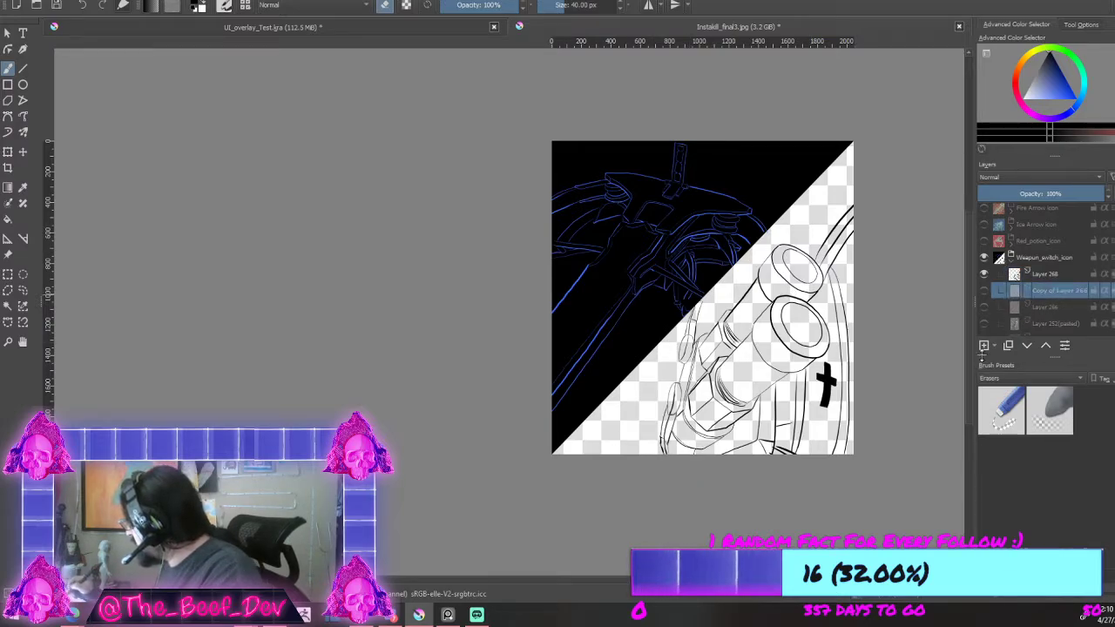
left_click(984, 346)
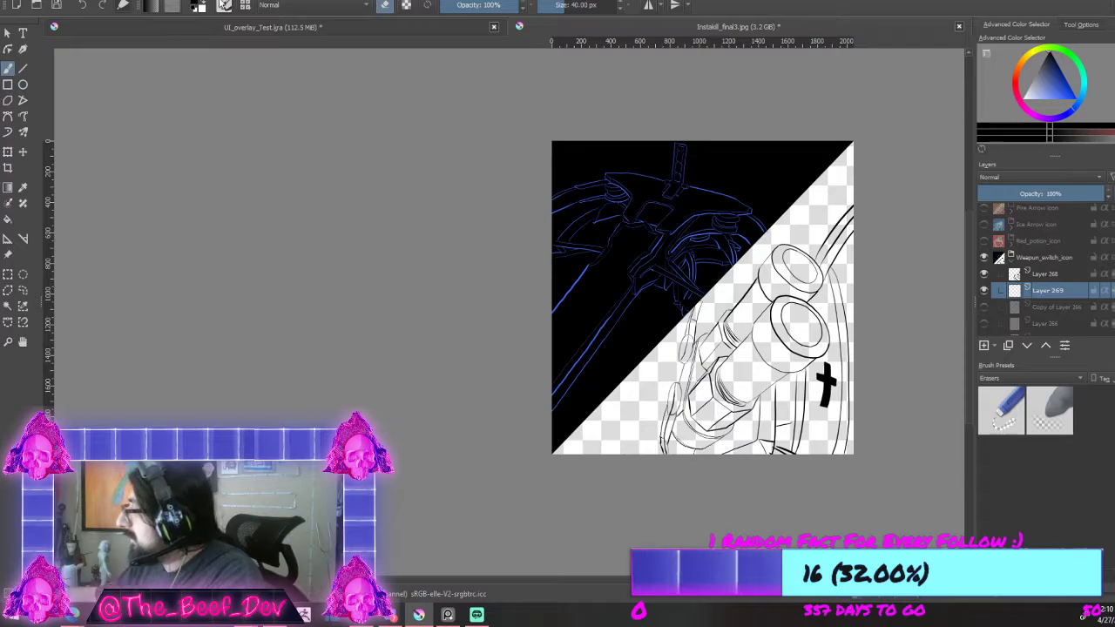
left_click(198, 5)
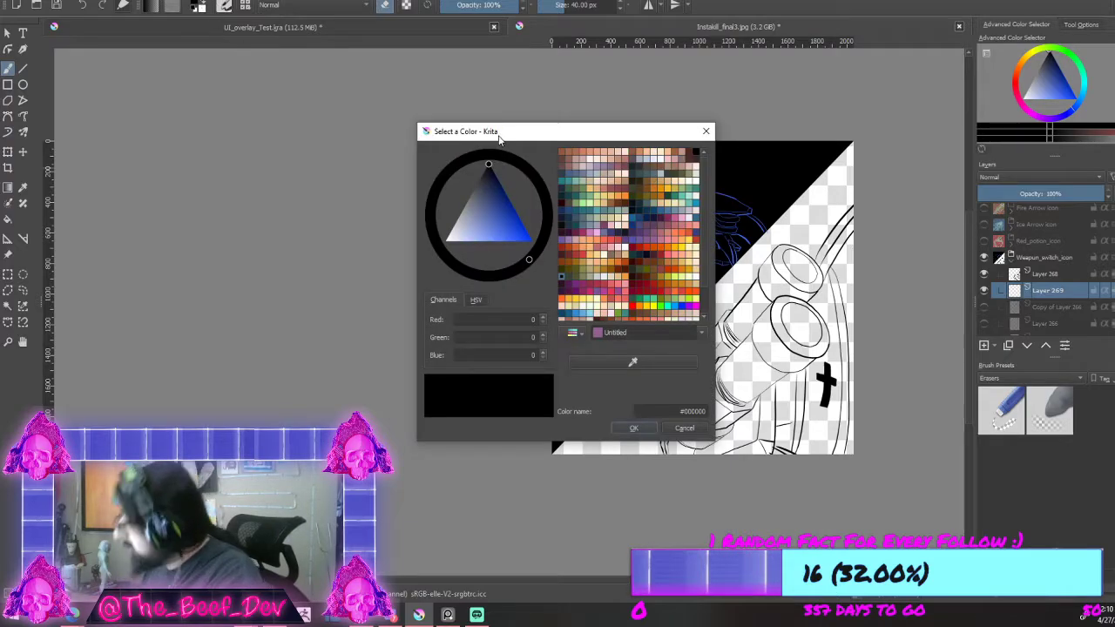
left_click_drag(476, 236, 453, 234)
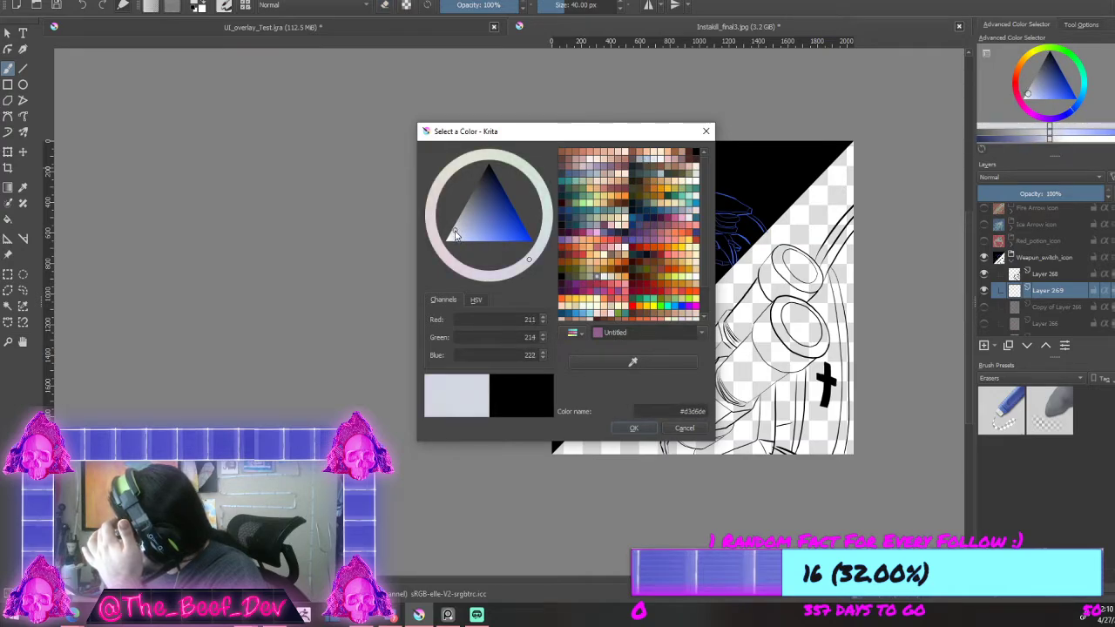
left_click(633, 428)
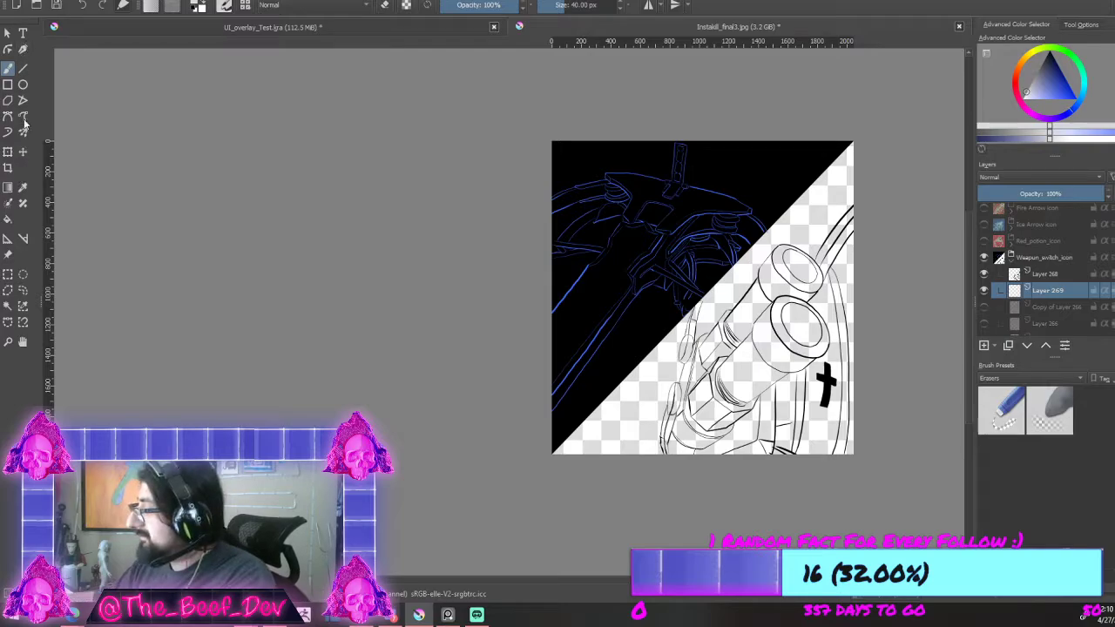
Step: Reduce the brush size to 18 px and paint light grey inside the upper strap section at the diagonal edge on Layer 269
scroll(796, 401, "up", 2)
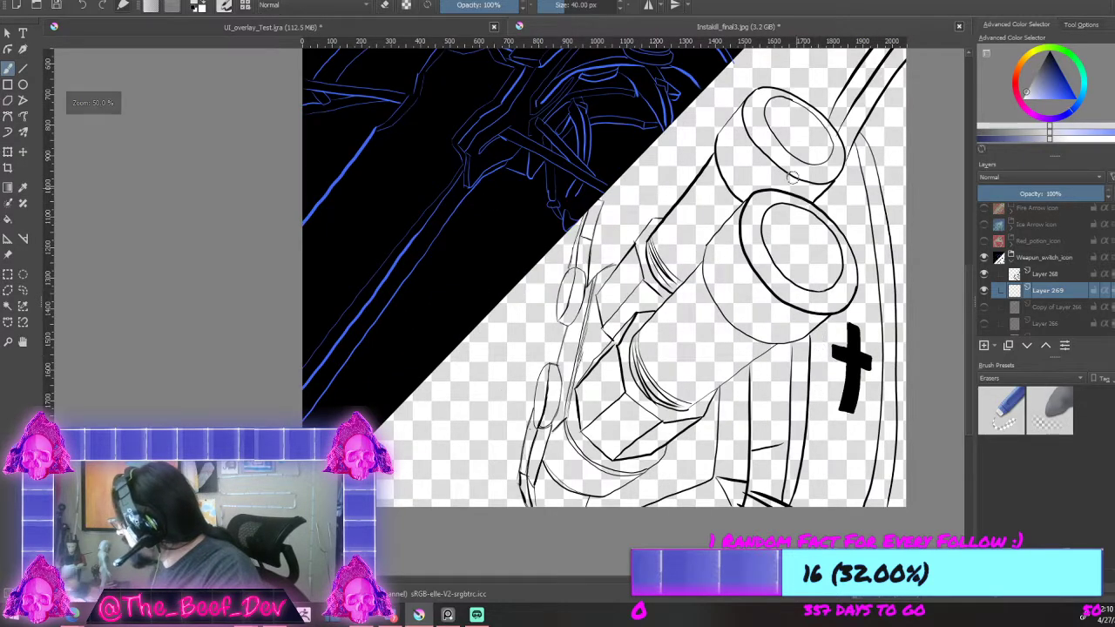
scroll(796, 184, "down", 3)
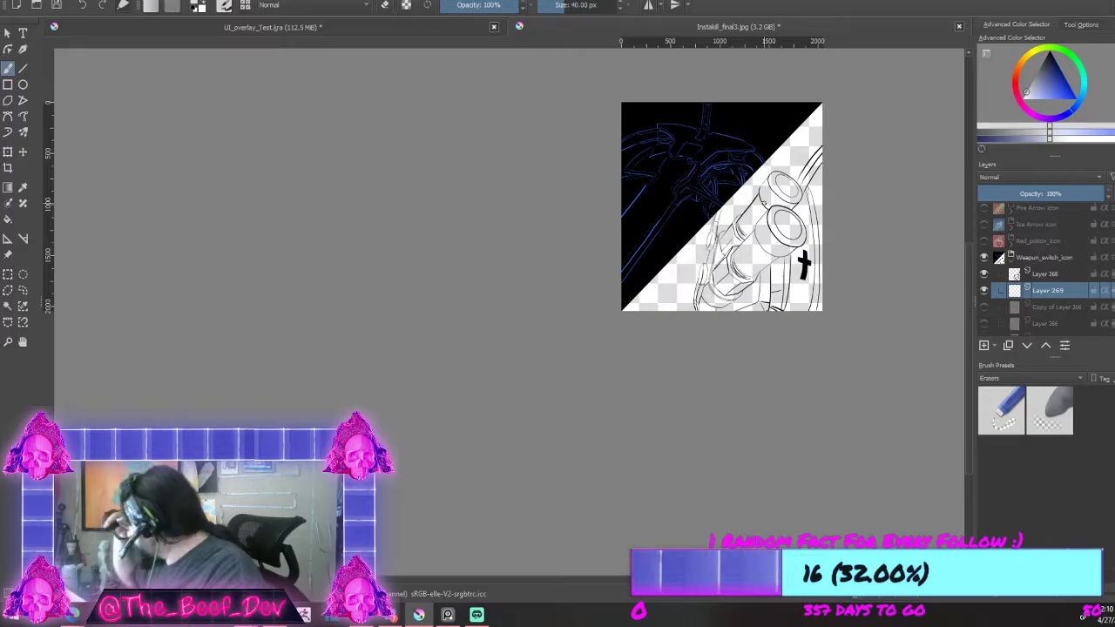
scroll(762, 203, "up", 2)
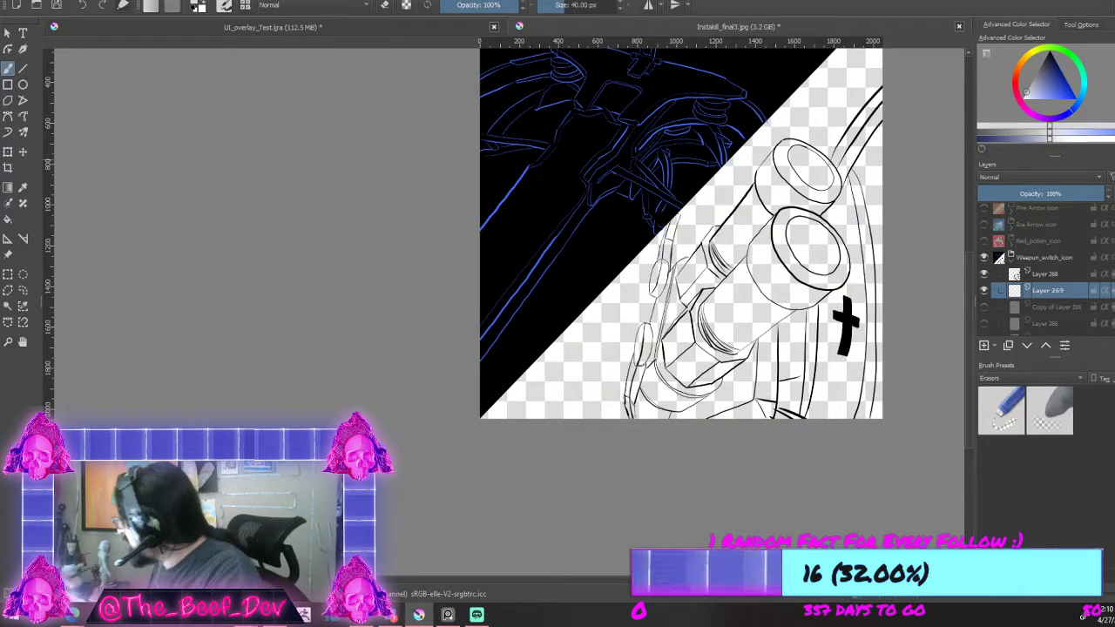
scroll(687, 277, "up", 3)
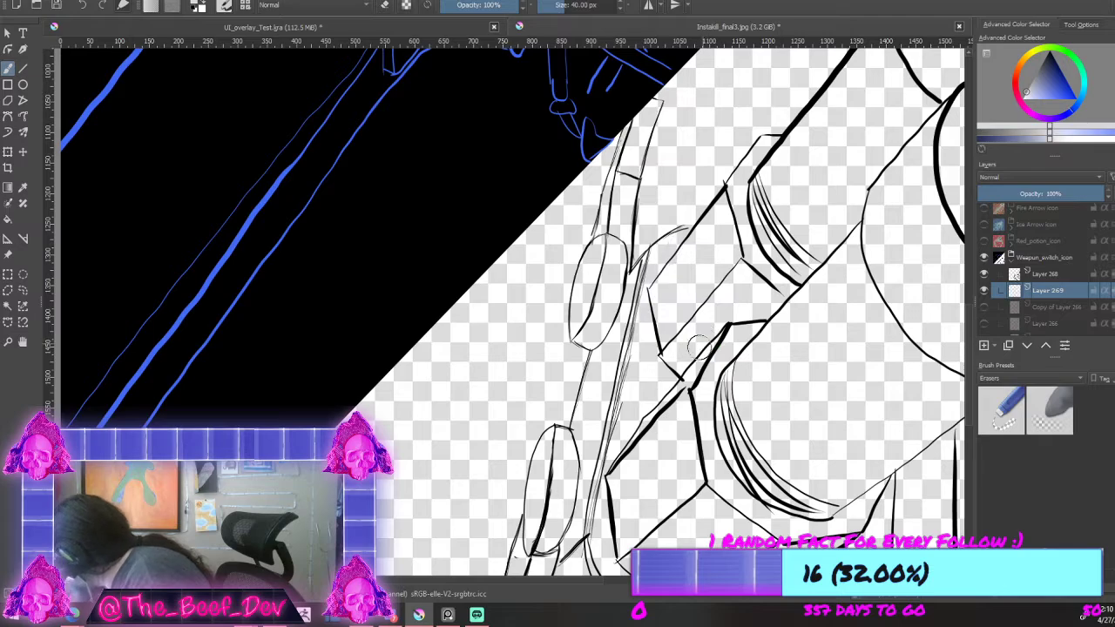
scroll(662, 113, "up", 3)
key("bracketleft")
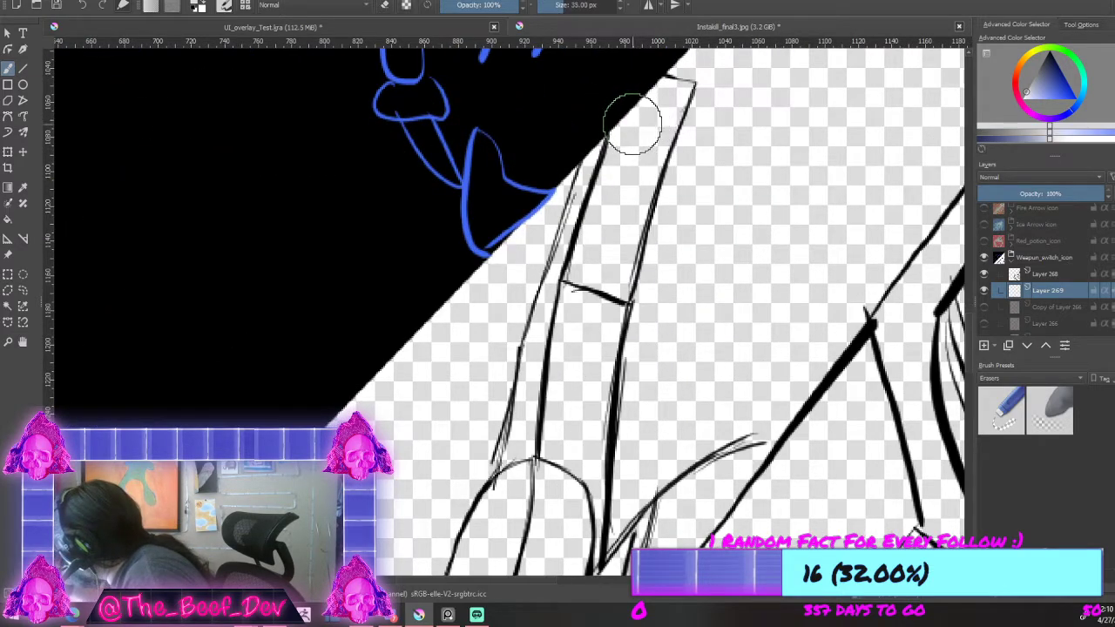
key("bracketleft")
key("bracketleft")
key("bracketleft")
key("bracketleft")
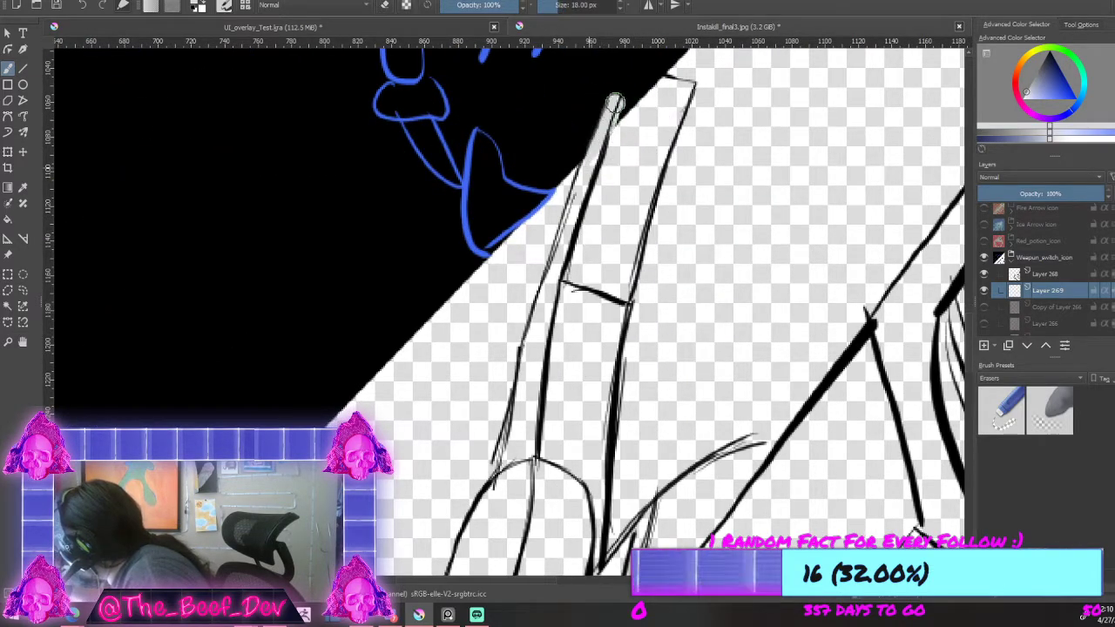
left_click_drag(623, 70, 590, 156)
mouse_move(673, 108)
left_mouse_down()
mouse_move(615, 280)
mouse_move(655, 157)
mouse_move(615, 258)
mouse_move(589, 394)
left_mouse_up()
left_click_drag(637, 234, 598, 460)
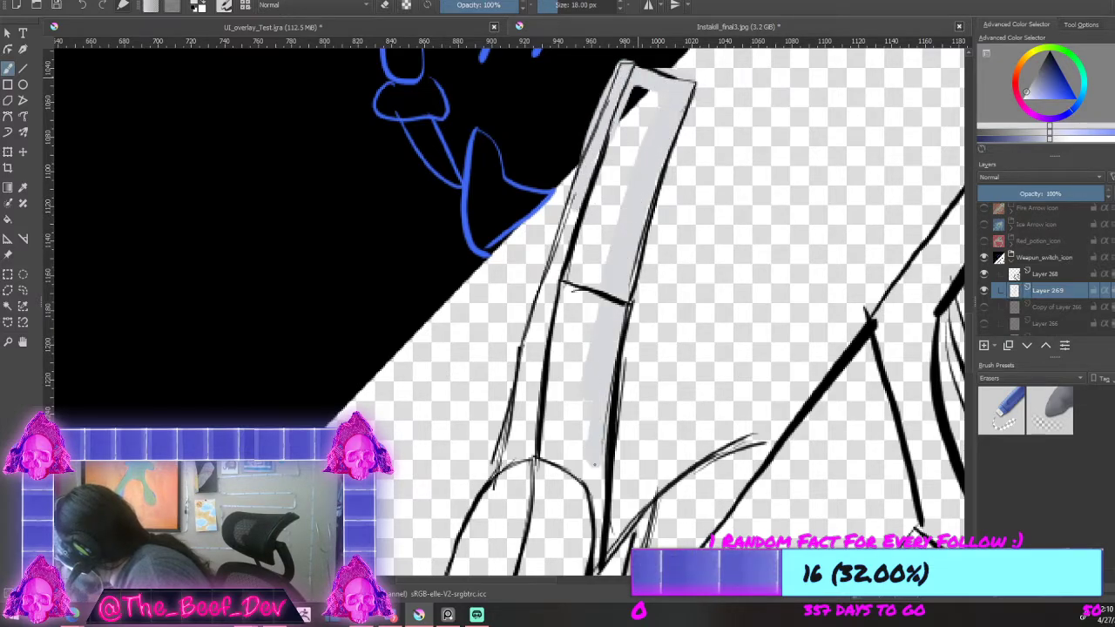
Step: Fill the second weapon's body with light grey on Layer 269 using the Fill tool
scroll(603, 401, "down", 6)
scroll(587, 492, "up", 5)
scroll(665, 208, "down", 4)
scroll(684, 106, "up", 1)
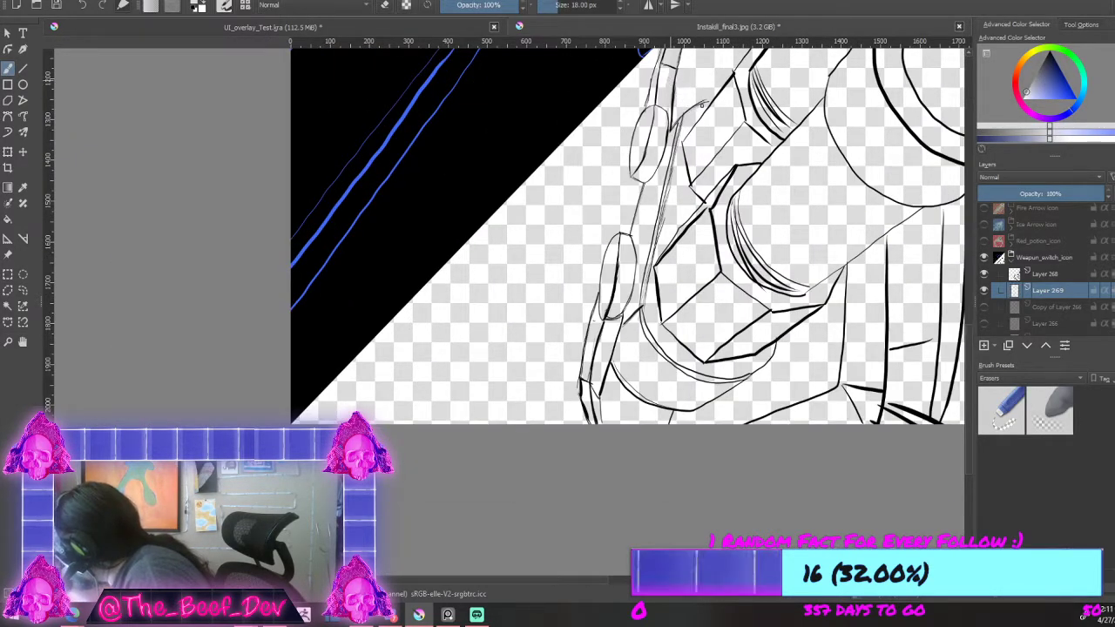
scroll(645, 53, "down", 4)
scroll(681, 52, "up", 2)
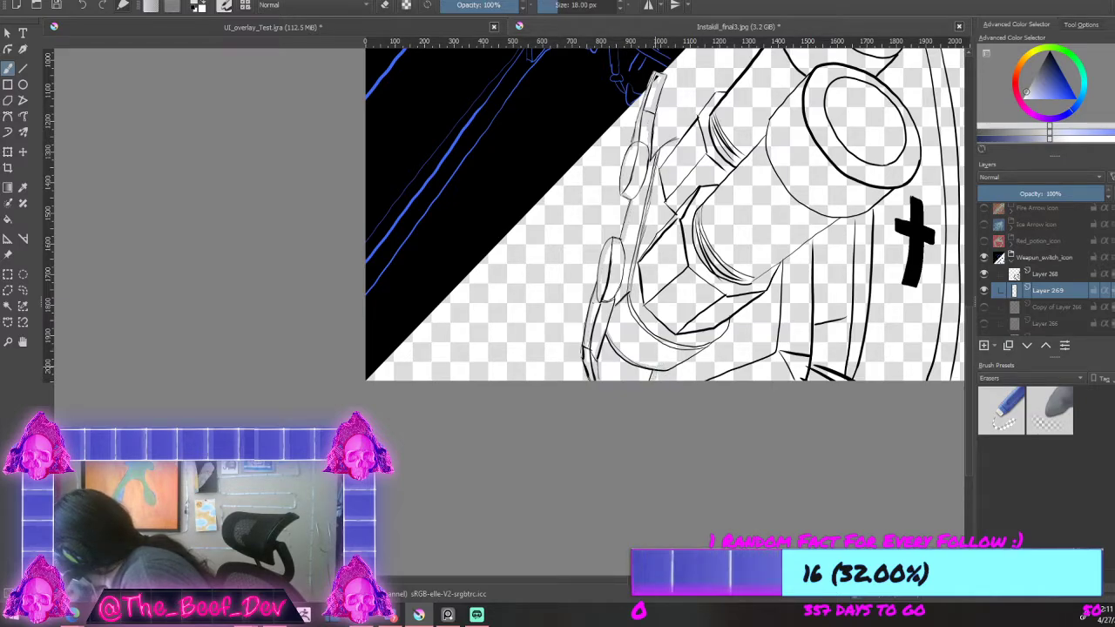
scroll(821, 457, "down", 3)
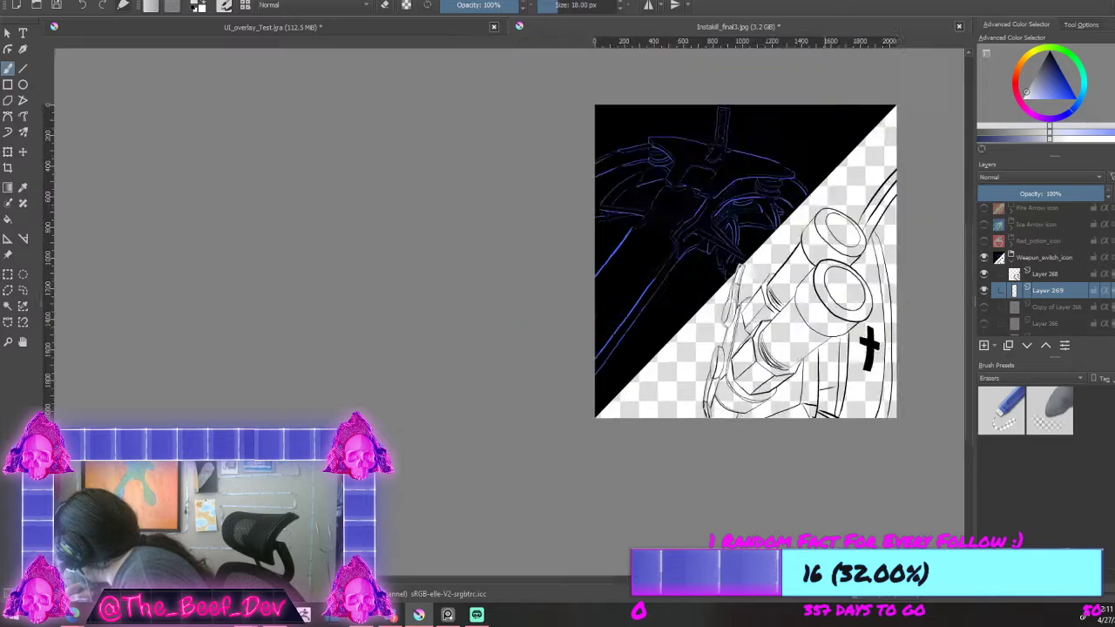
scroll(856, 434, "up", 2)
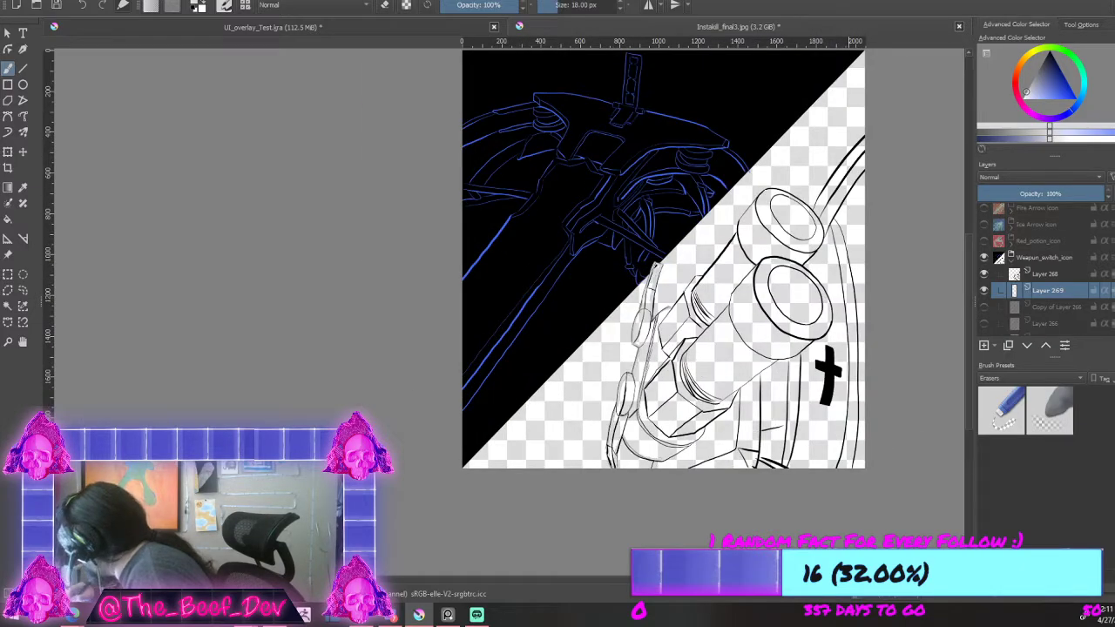
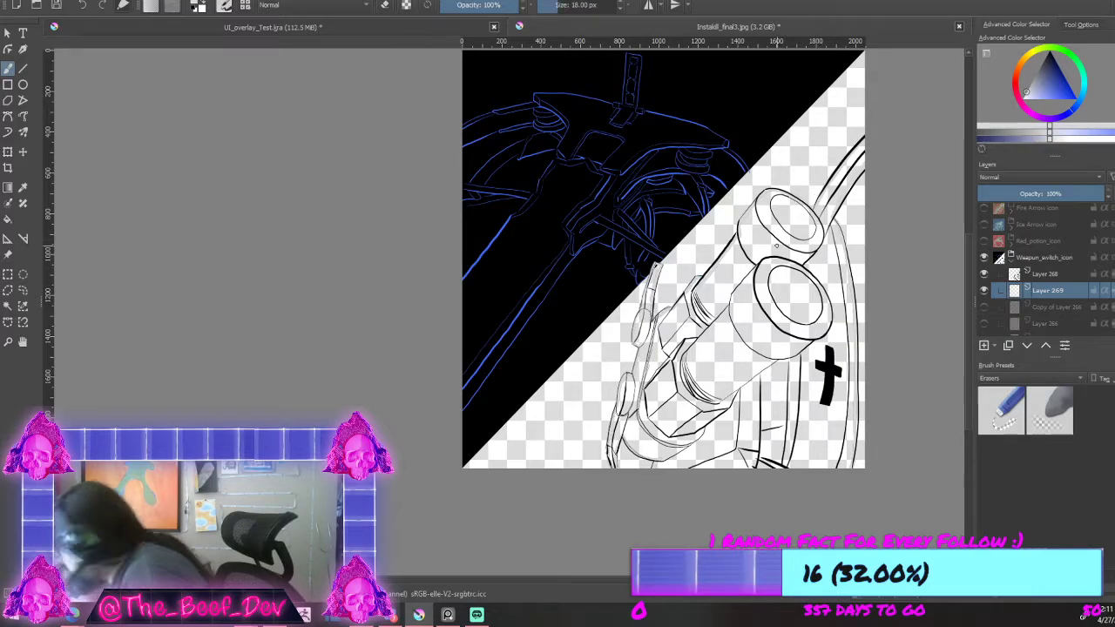
left_click(7, 220)
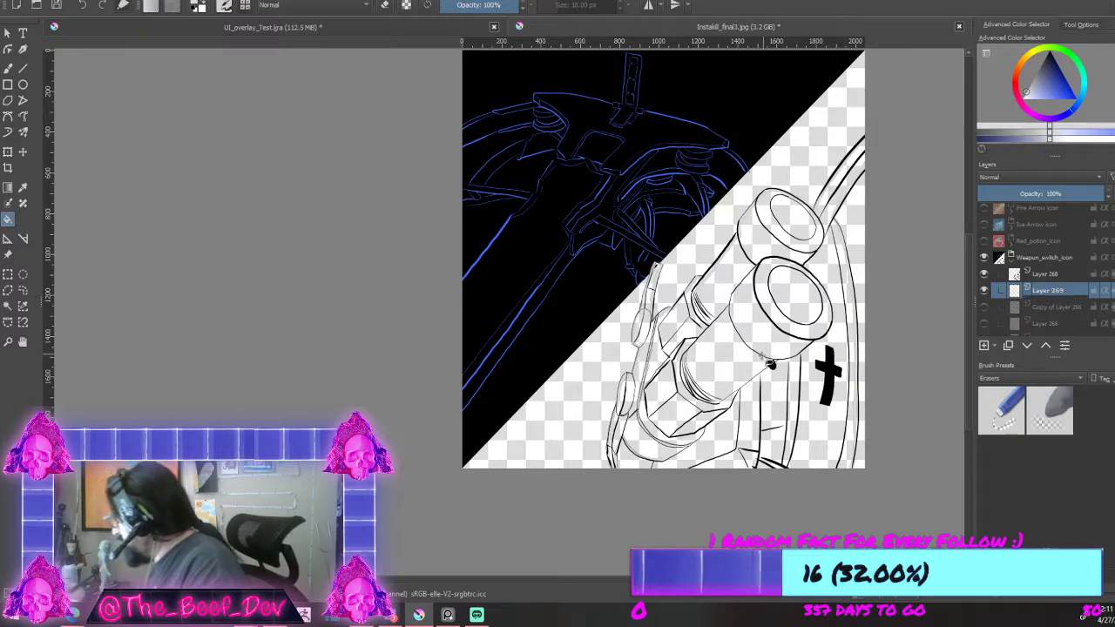
left_click(765, 390)
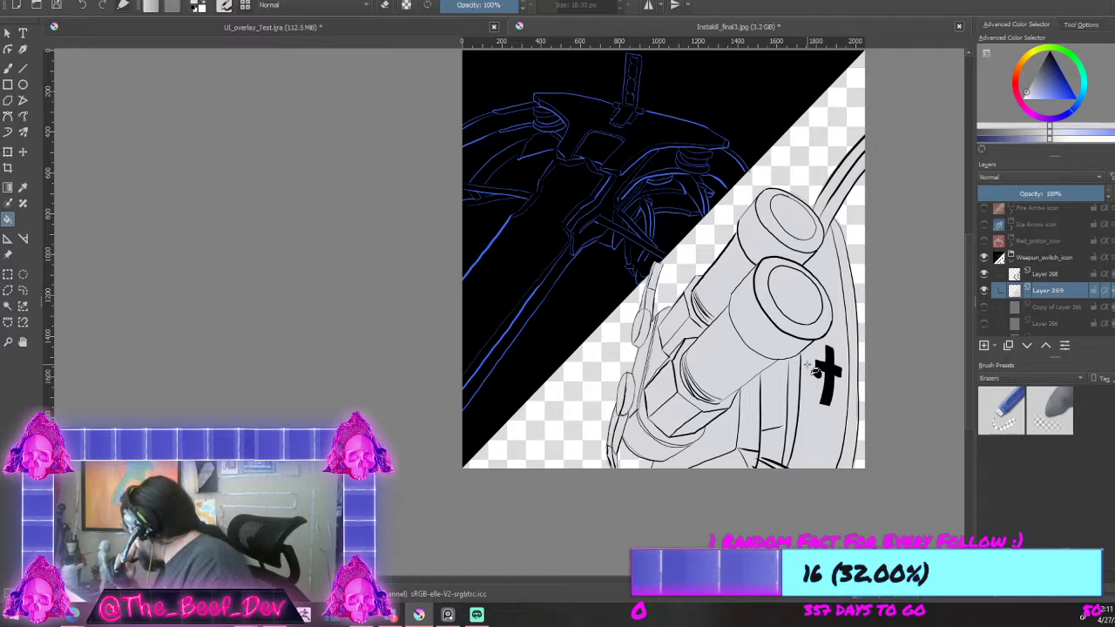
Step: Show the Reload icon layer, examine the metal shading on its spearheads and round stones, and hide it again
scroll(1041, 270, "up", 2)
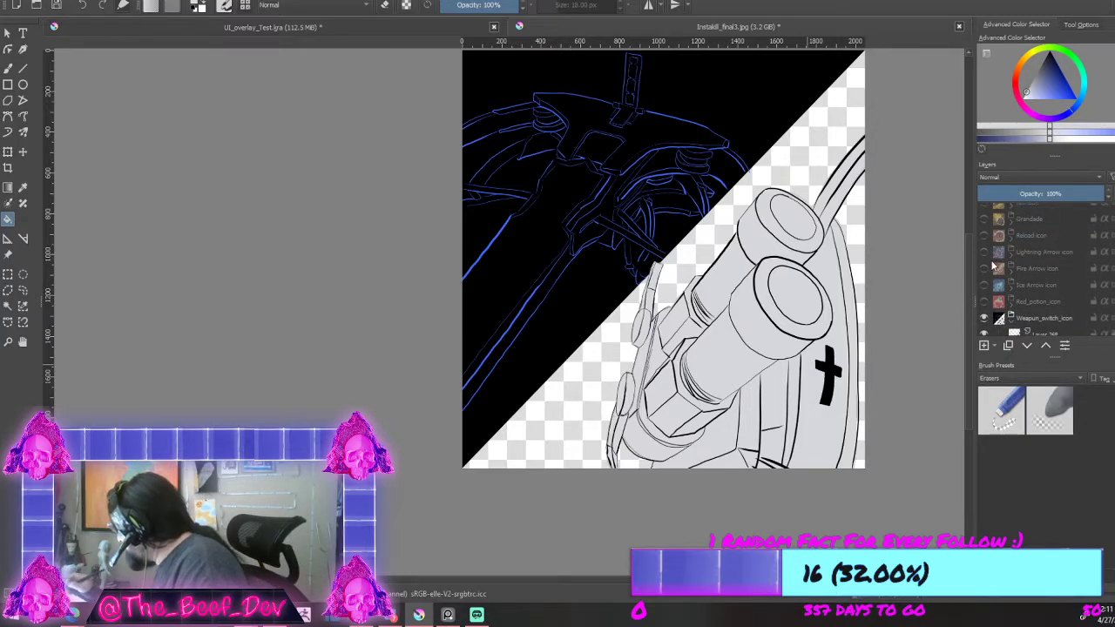
scroll(1041, 270, "up", 4)
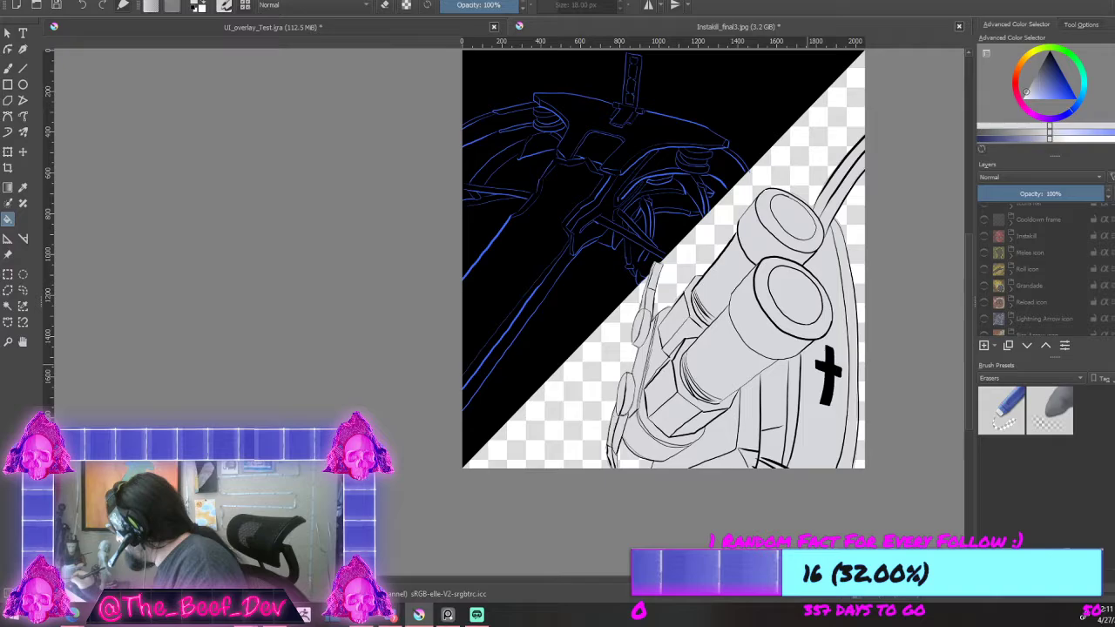
scroll(1042, 271, "down", 1)
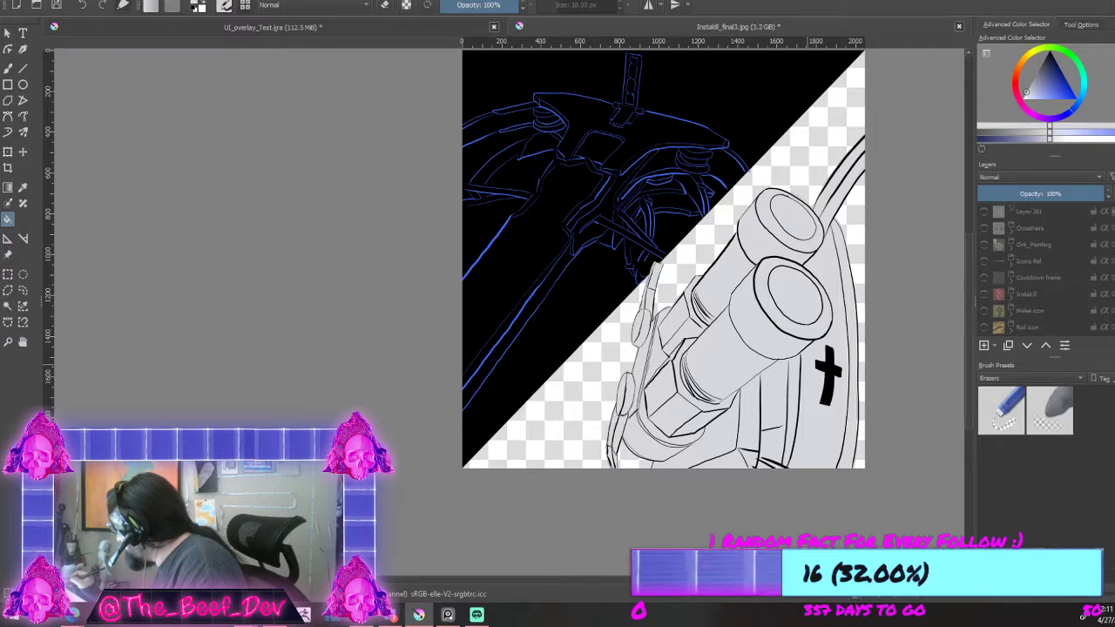
scroll(1109, 243, "down", 3)
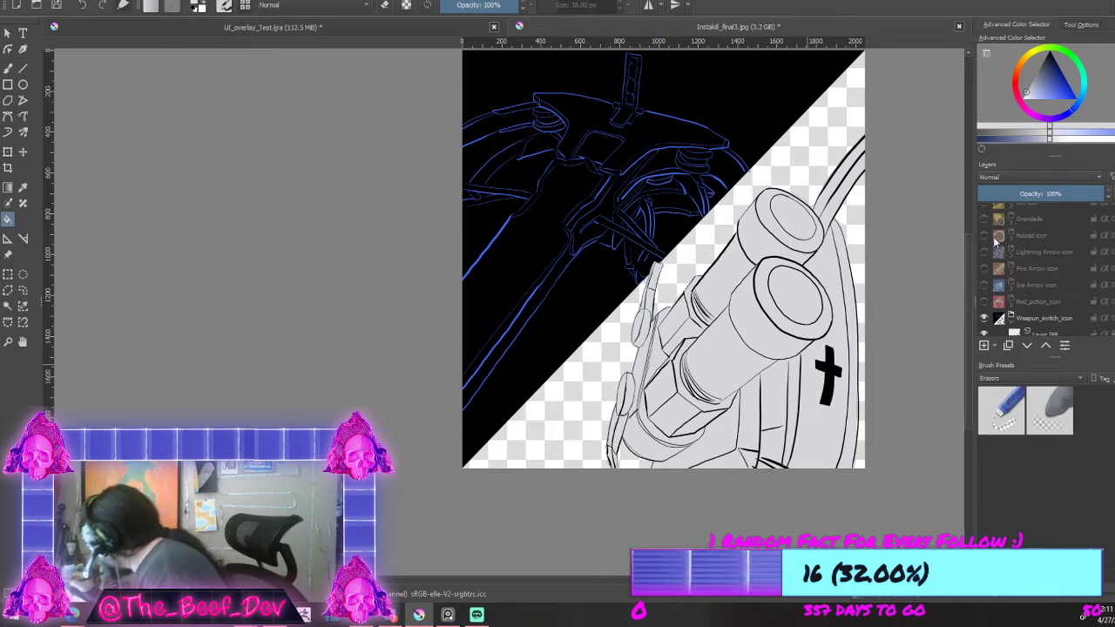
left_click(985, 236)
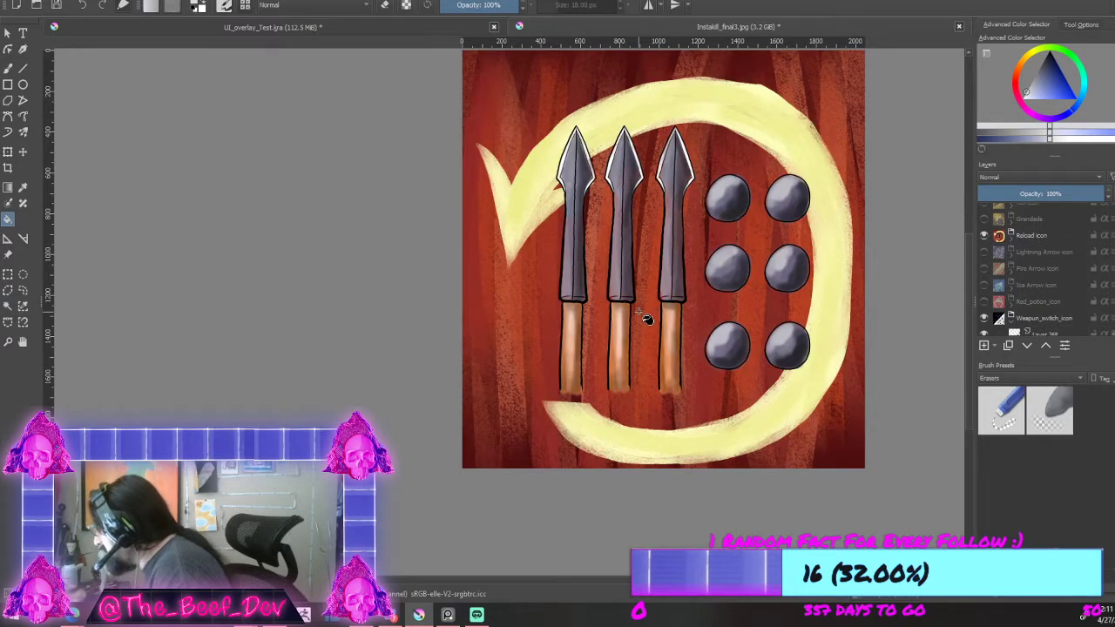
scroll(647, 320, "up", 3)
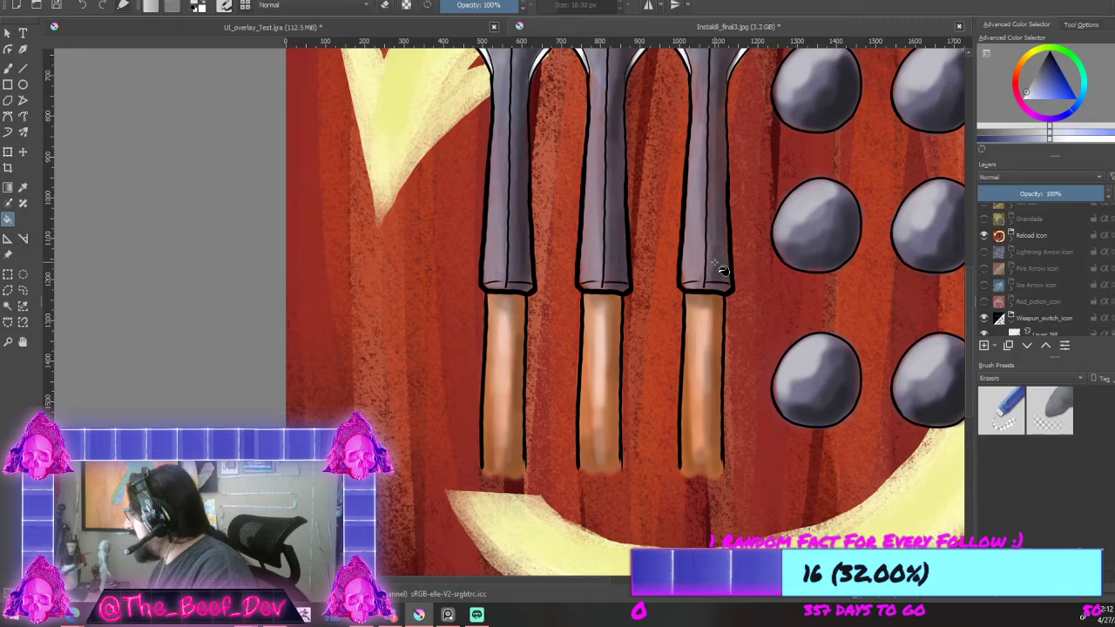
scroll(754, 112, "down", 3)
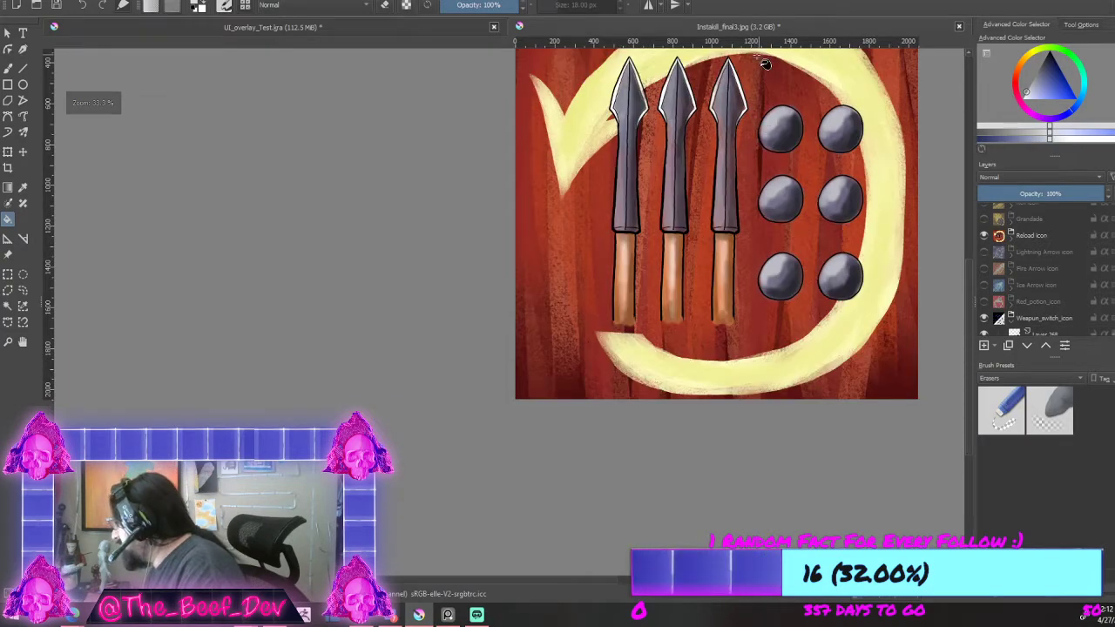
scroll(756, 80, "up", 3)
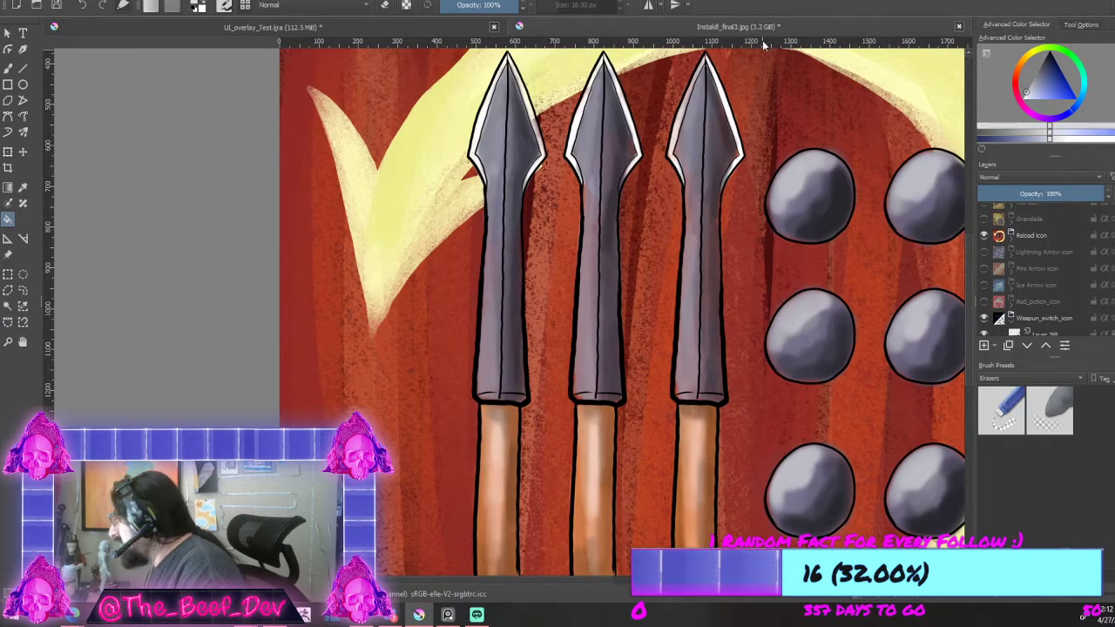
scroll(706, 339, "down", 5)
scroll(747, 340, "up", 2)
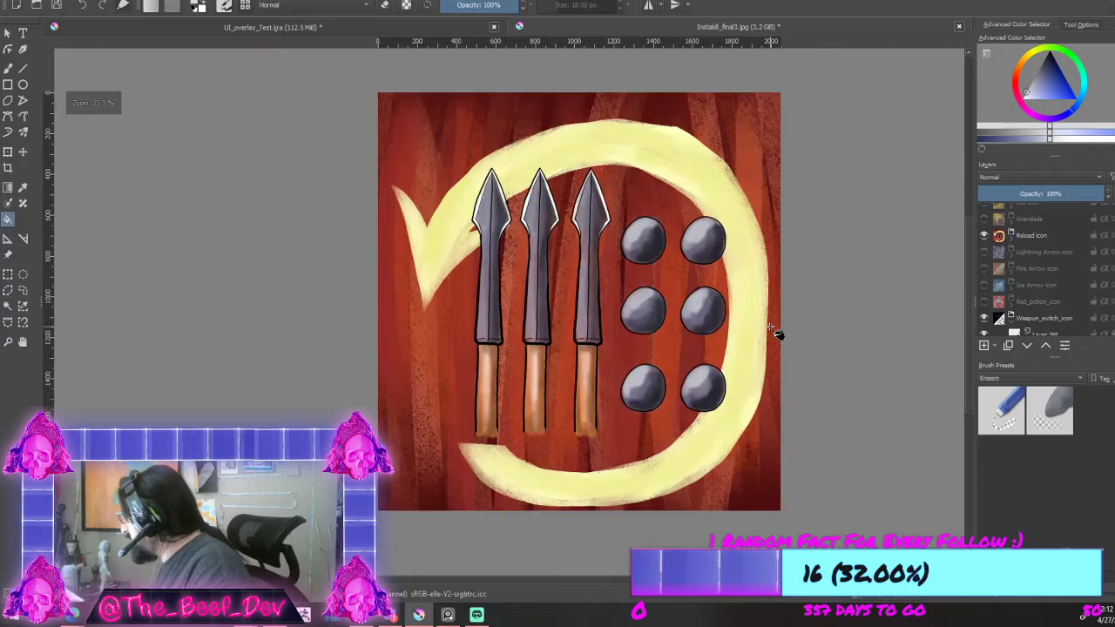
left_click(984, 235)
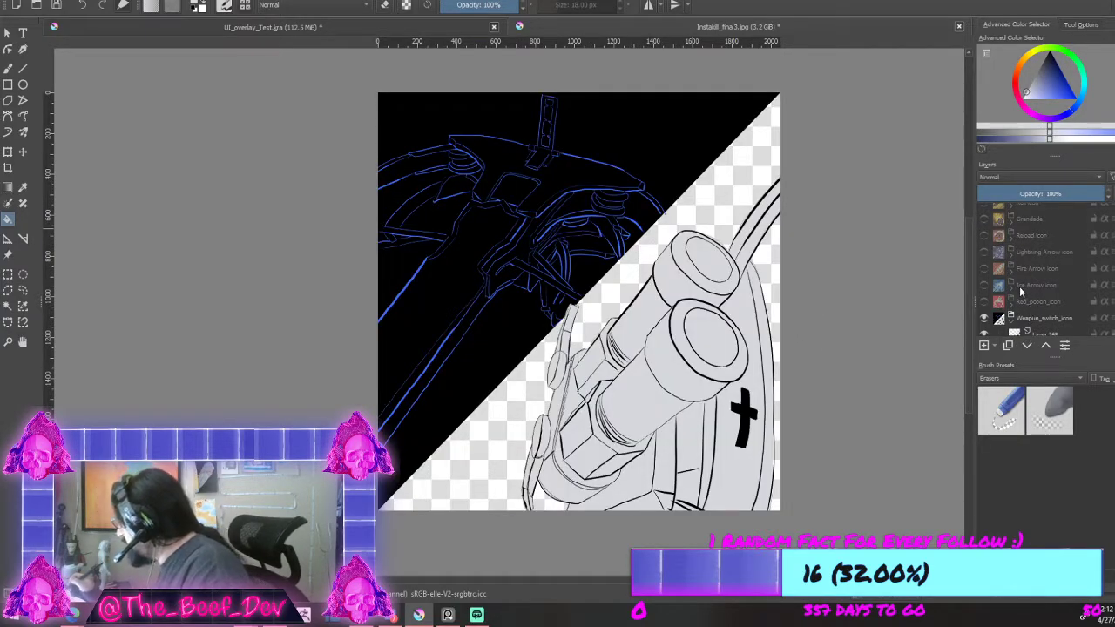
Step: Show the Reload icon layer, sample the dark grey from its upper stone for the Fill tool, and hide the layer again
left_click(984, 236)
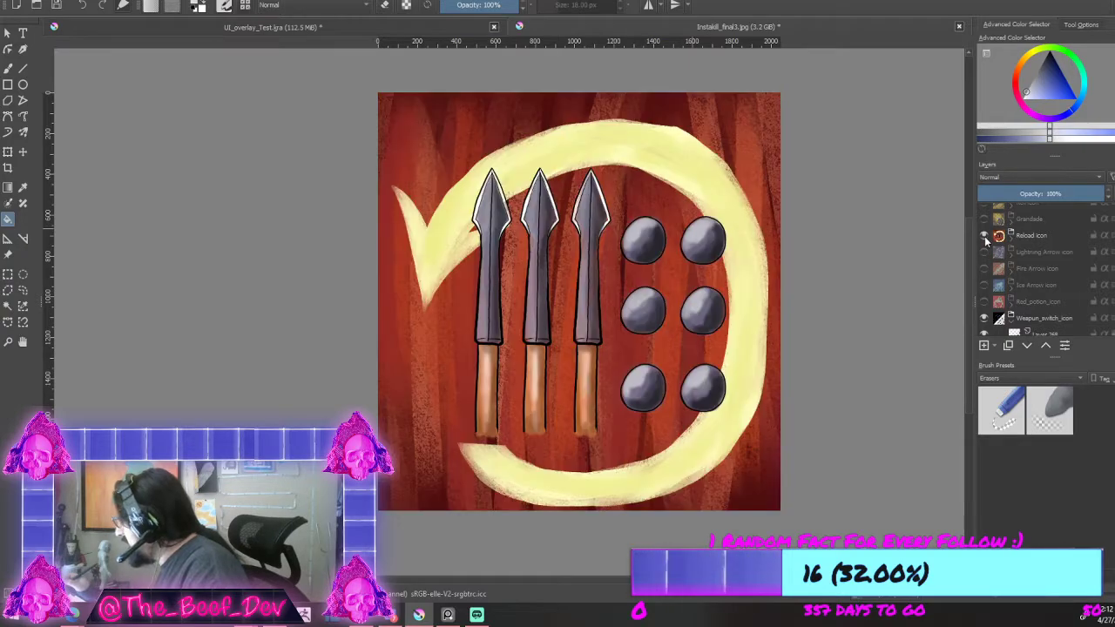
left_click(24, 188)
scroll(649, 230, "up", 4)
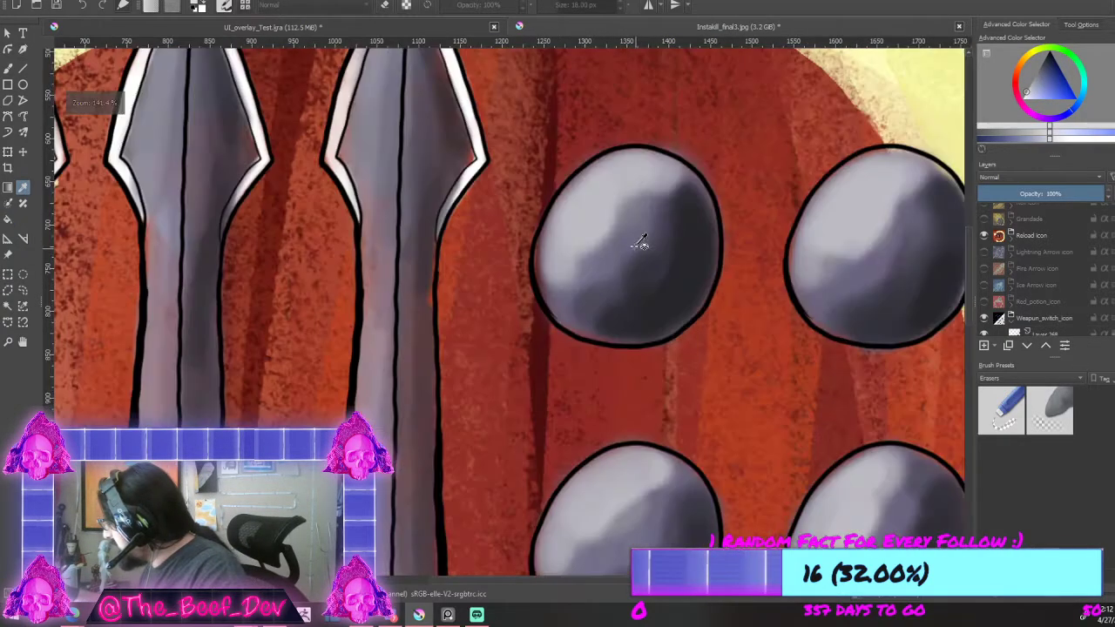
left_click(642, 237)
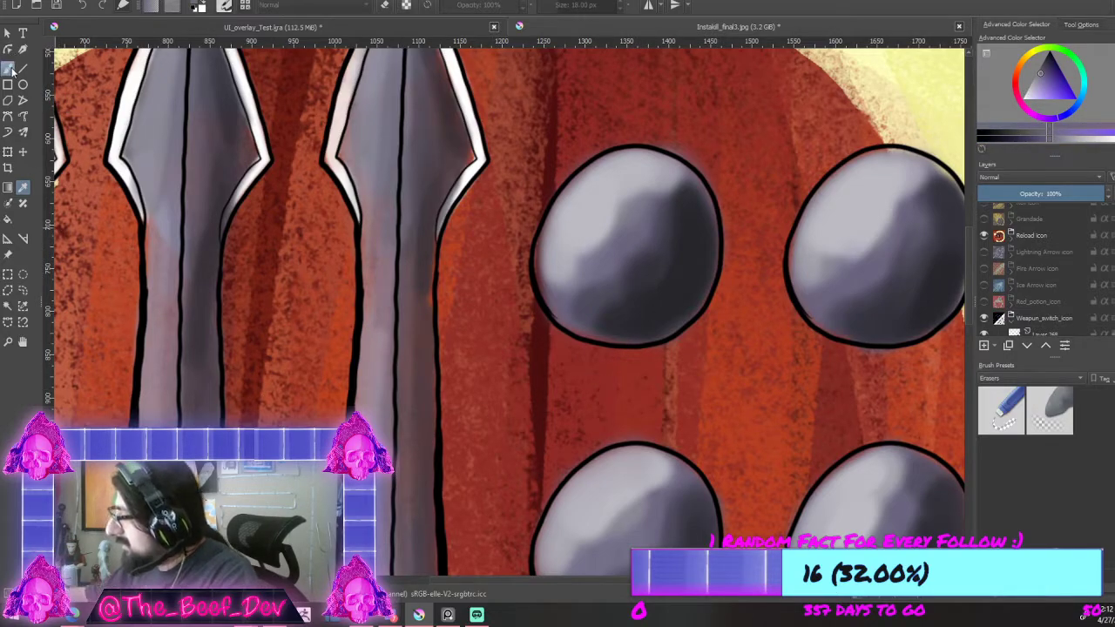
key("f")
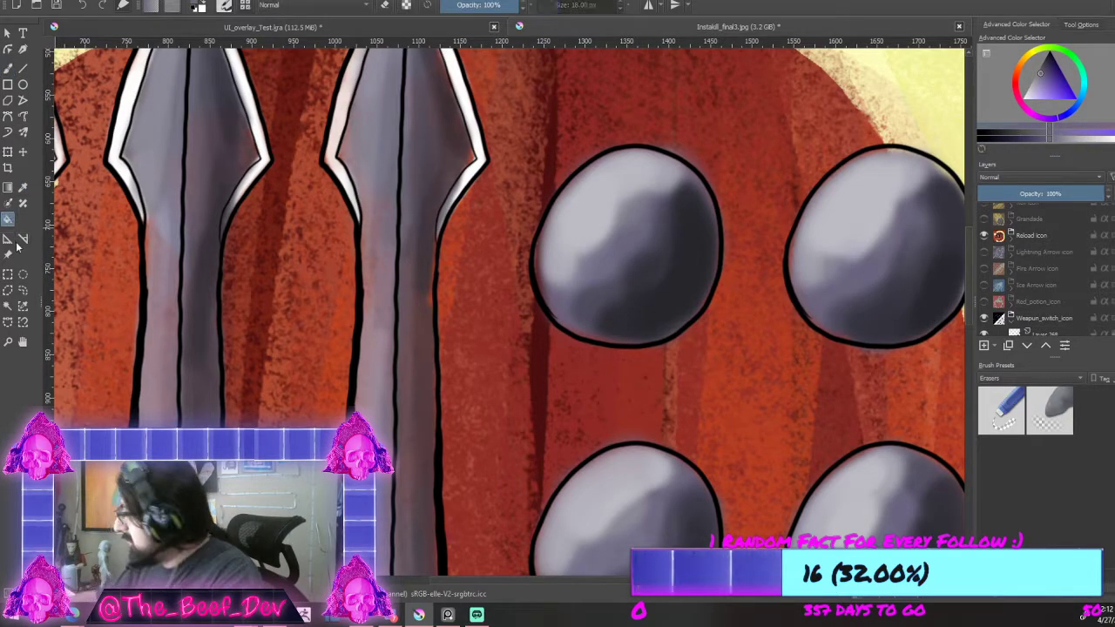
scroll(634, 422, "down", 5)
scroll(720, 443, "up", 1)
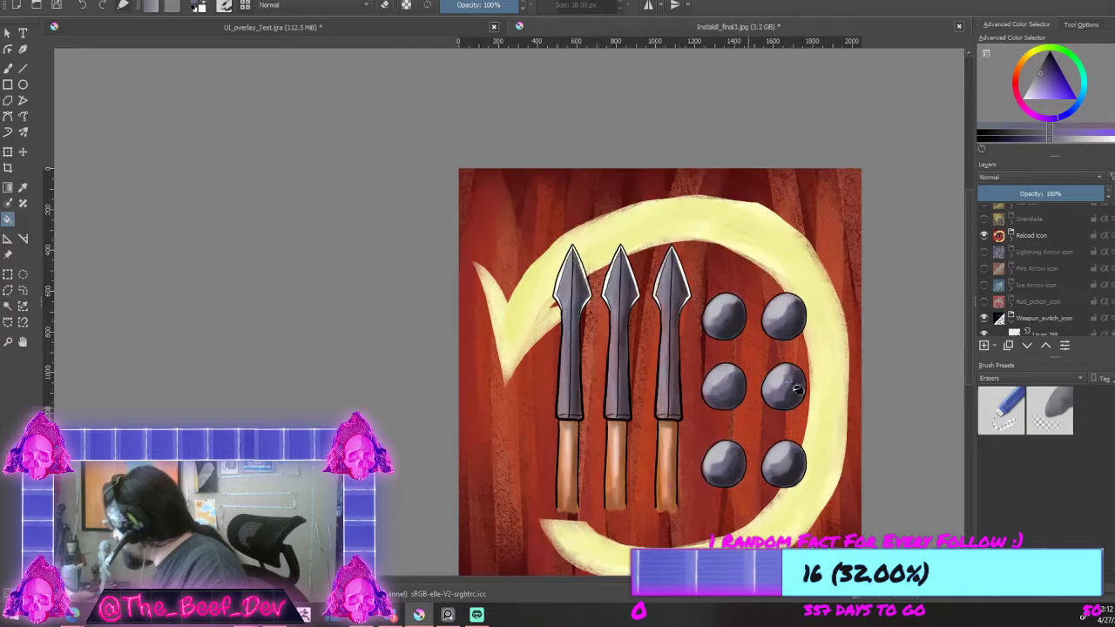
left_click(986, 236)
Step: Switch Layer 269's visibility off and on to check the grey fill beneath the weapon's linework
scroll(1037, 271, "down", 4)
left_click(984, 280)
left_click(984, 280)
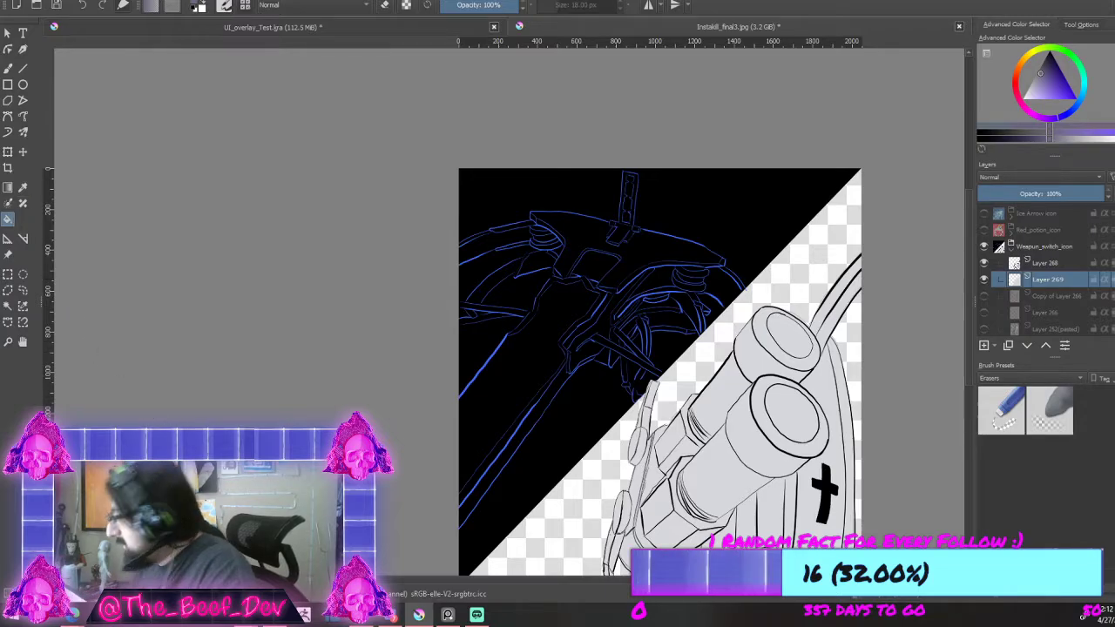
Step: Fill the second weapon's body on Layer 269 with the sampled dark grey, replacing the light grey base
left_click(759, 478)
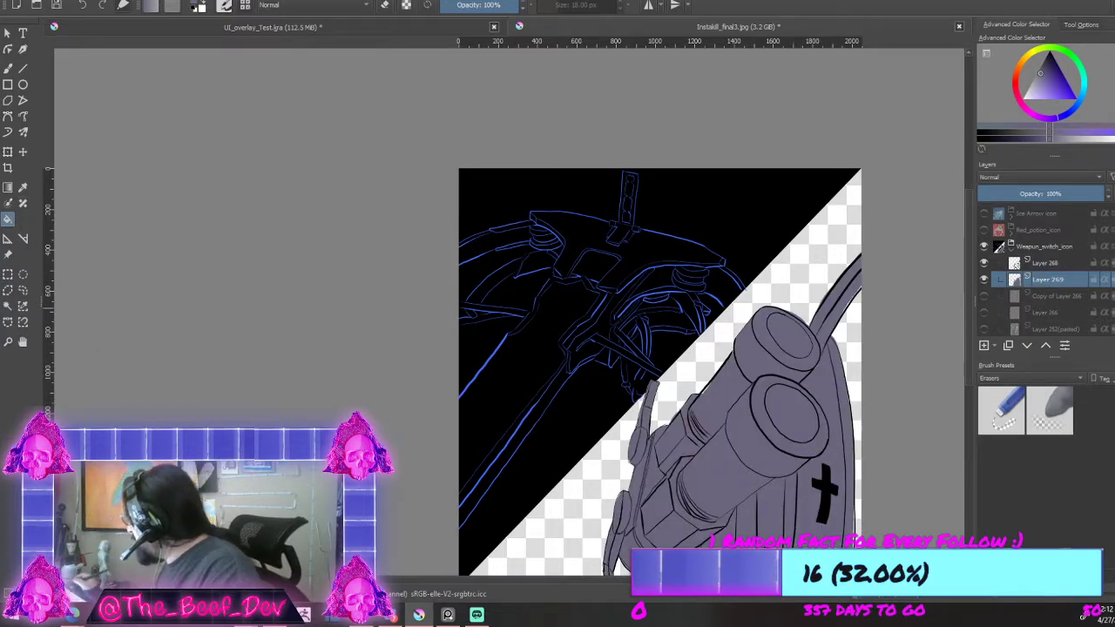
Step: Show the Reload icon layer and sample the dark grey from the shaded half of the third spearhead
scroll(1106, 230, "up", 5)
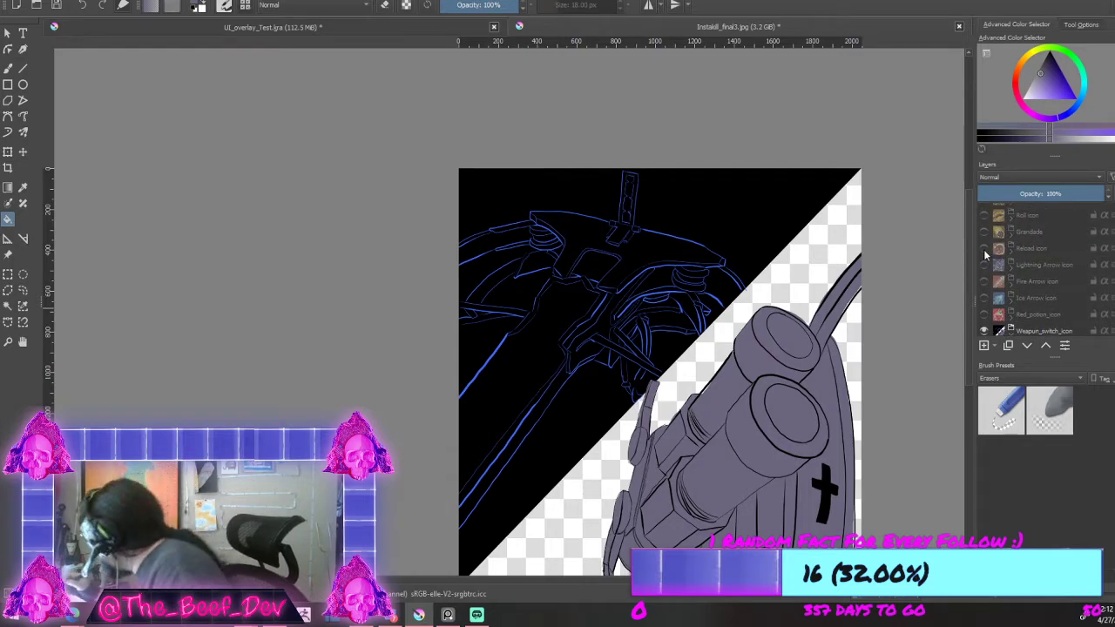
left_click(985, 248)
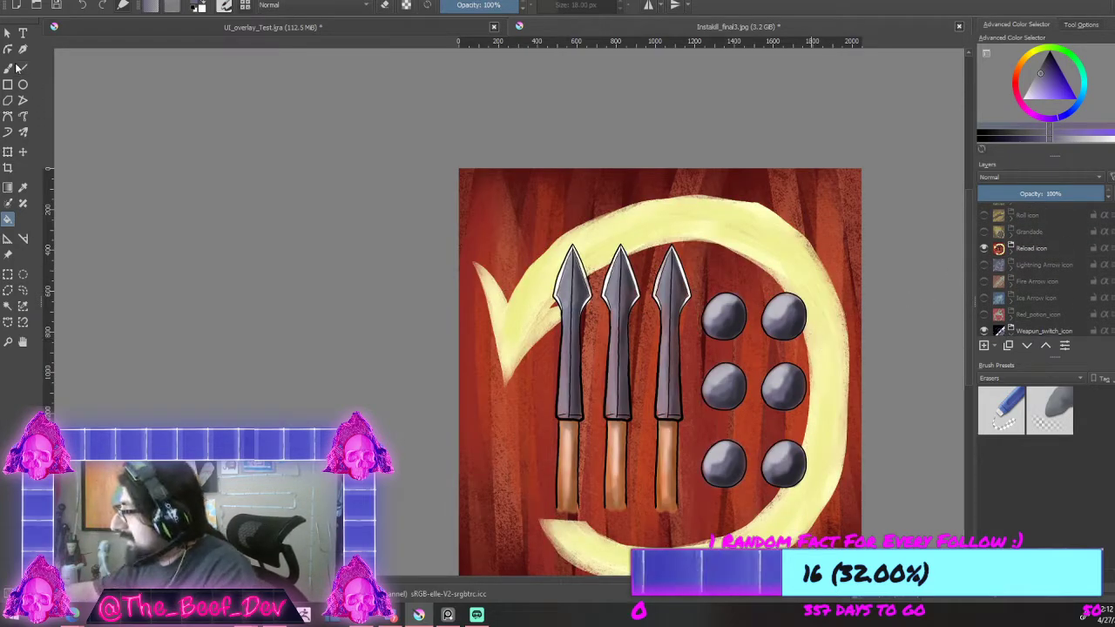
key("p")
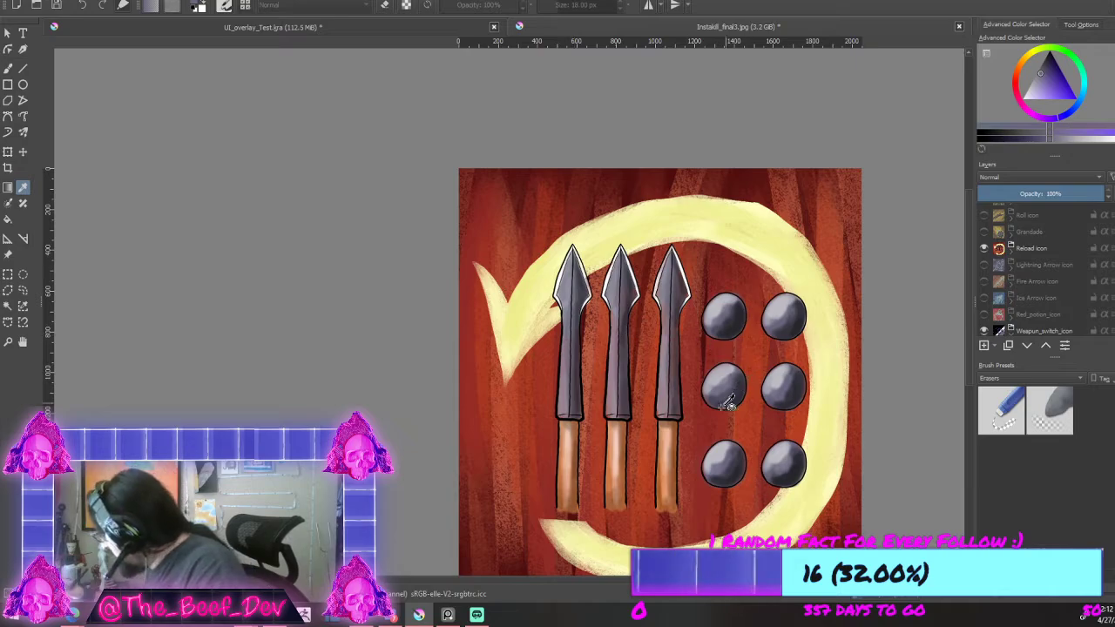
scroll(671, 336, "up", 3)
scroll(677, 155, "up", 2)
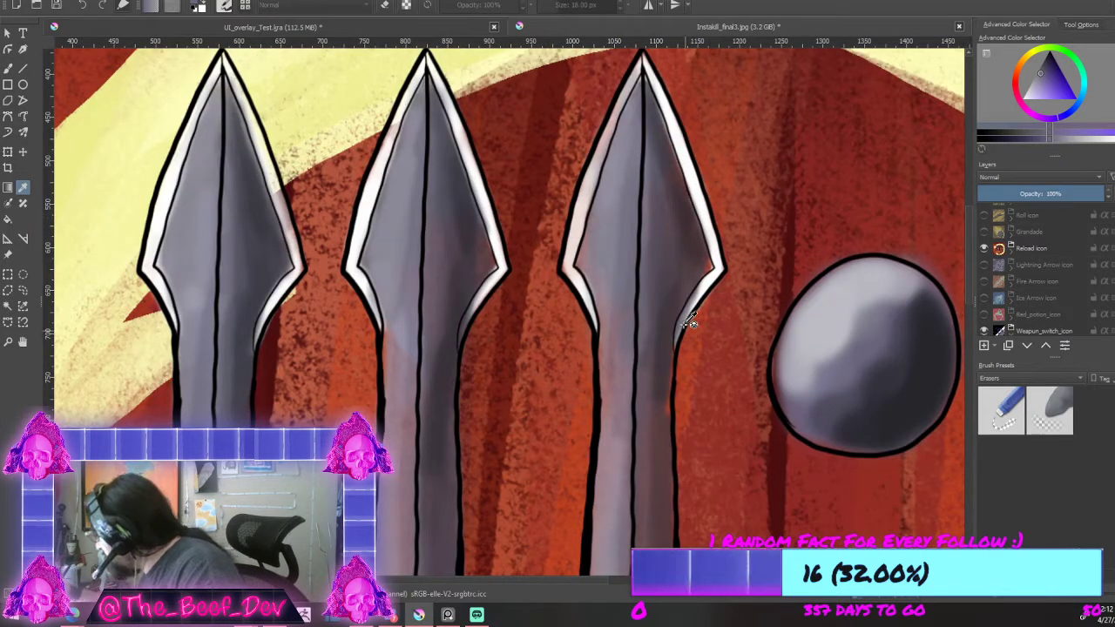
left_click(677, 258)
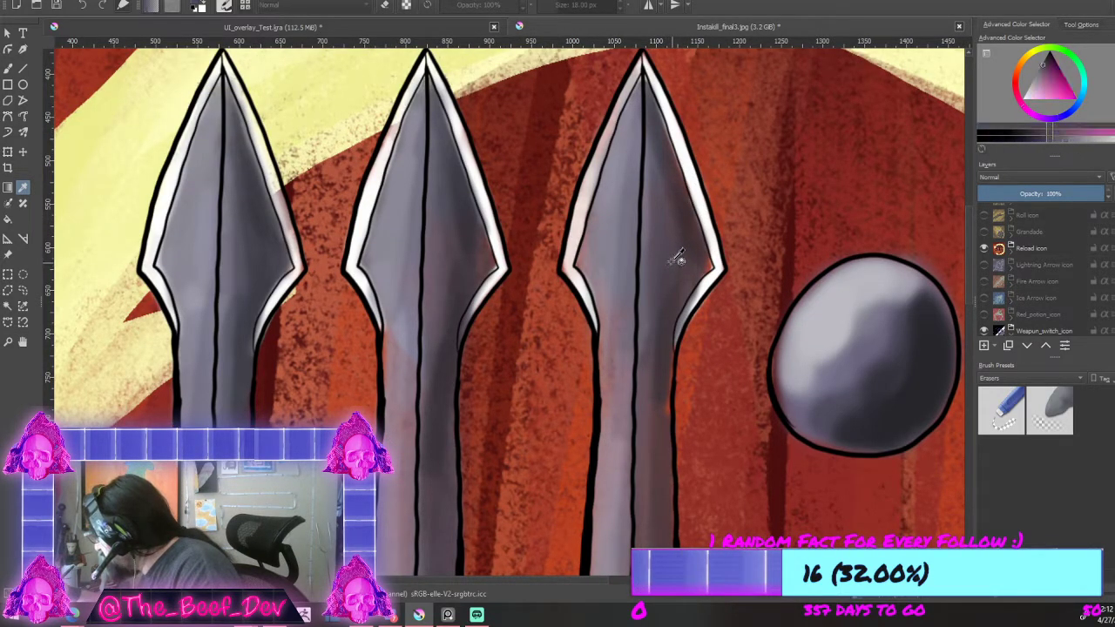
Step: Swap the foreground and background colours, sample the lighter grey from the third spearhead's lit half, and activate the Freehand Brush
left_click(206, 3)
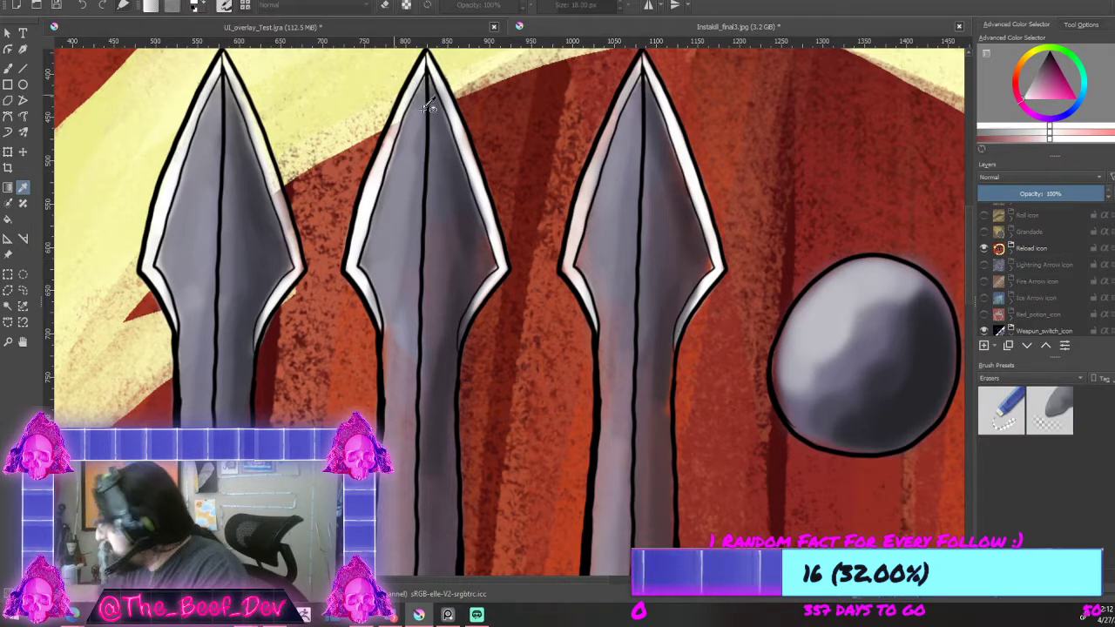
left_click(617, 214)
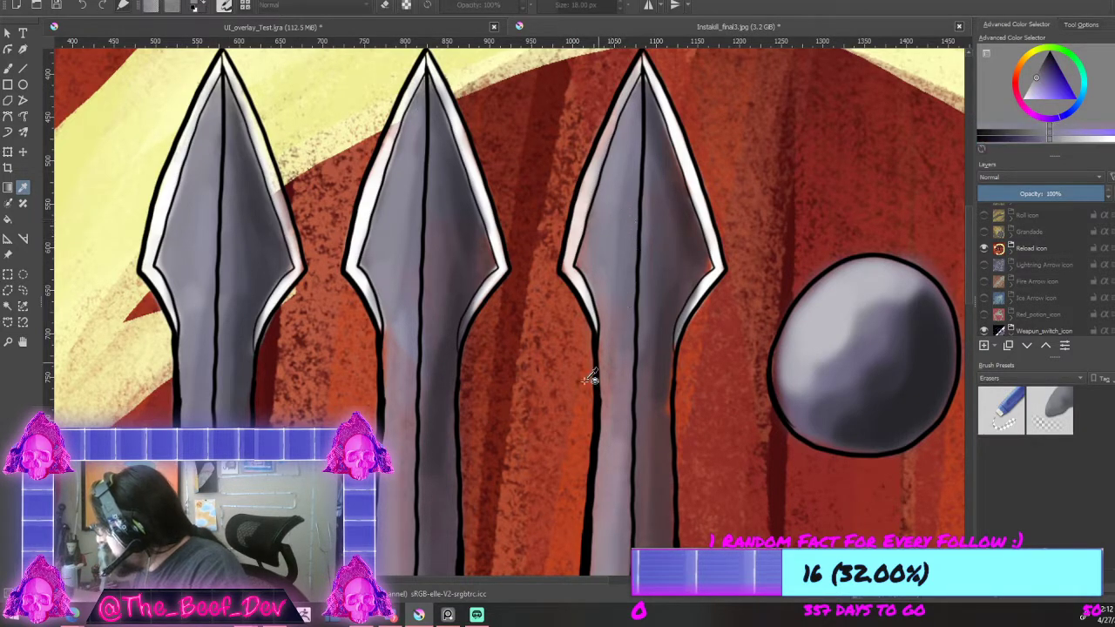
left_click(14, 68)
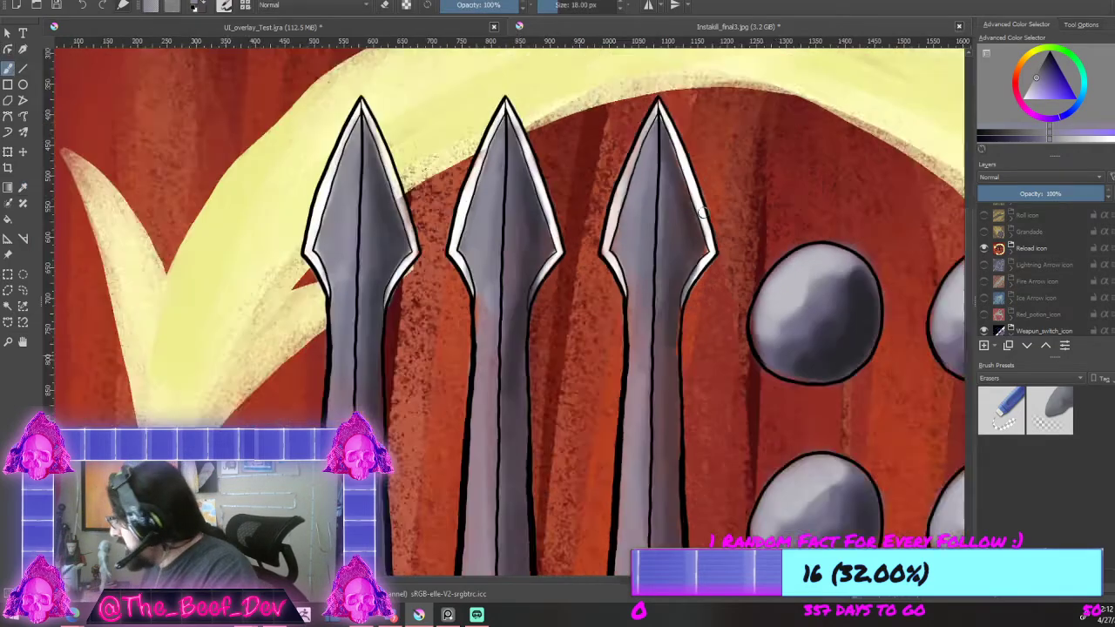
Step: Hide the Reload icon group so the Weapon_switch_icon artwork shows
scroll(784, 253, "down", 6)
scroll(784, 253, "up", 2)
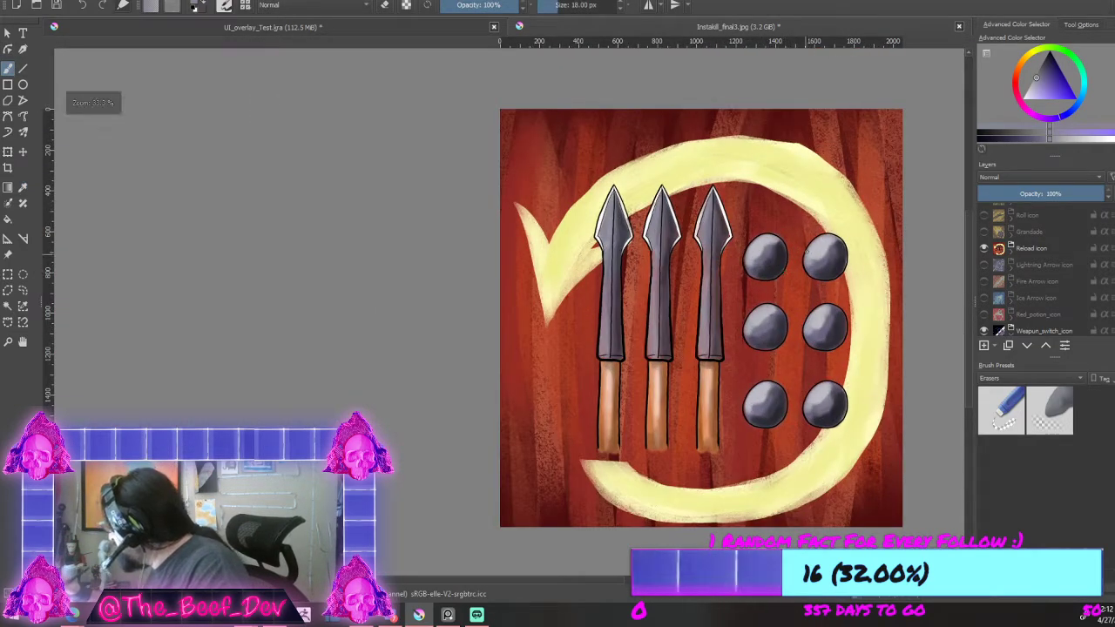
left_click(985, 249)
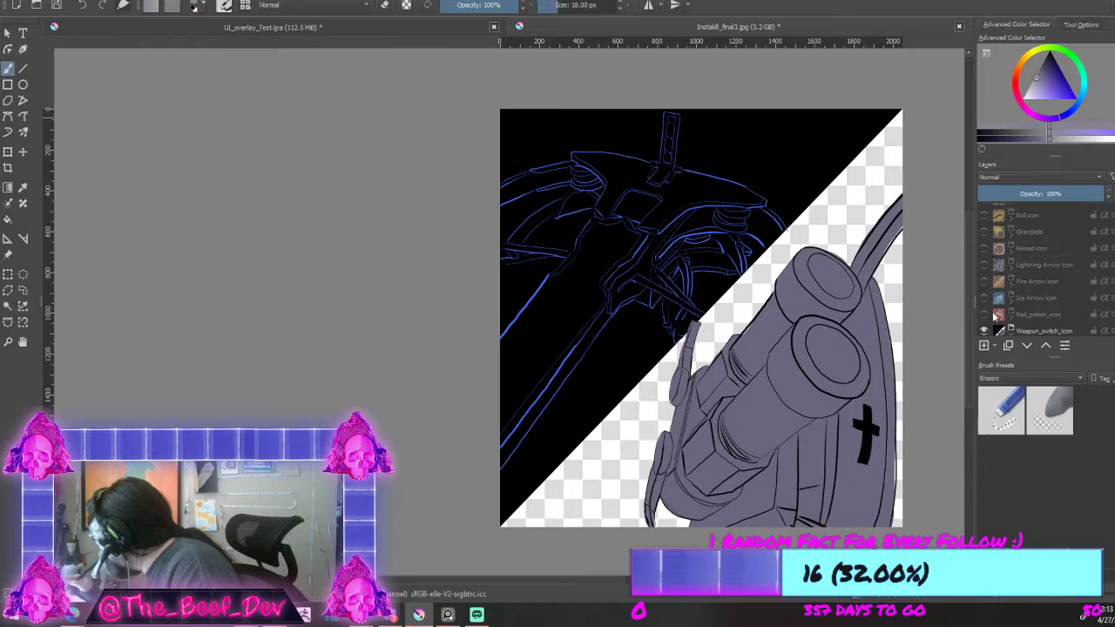
scroll(811, 427, "down", 2)
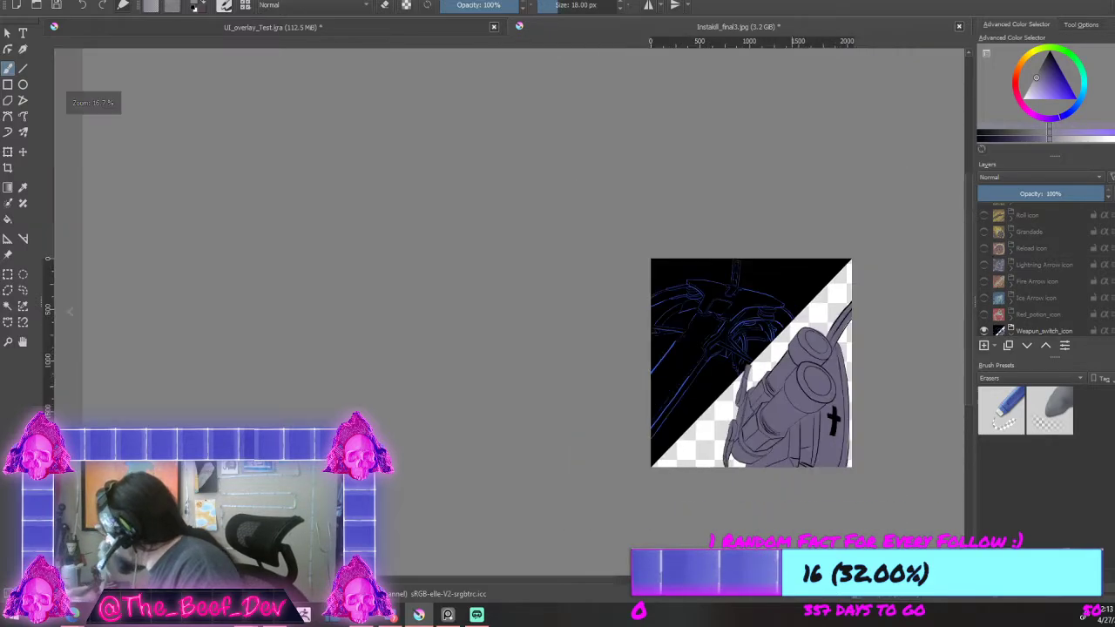
scroll(810, 427, "up", 4)
scroll(1037, 270, "down", 5)
scroll(1037, 271, "up", 5)
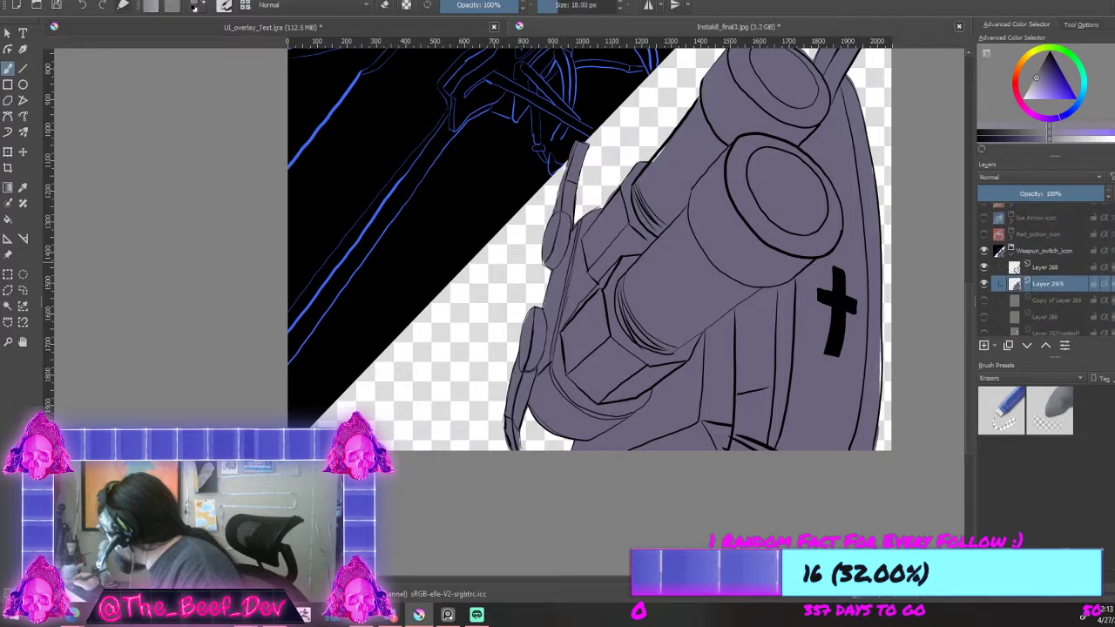
Step: Add a new layer above Layer 269, and make a selection from Layer 269's opaque pixels with that layer active
left_click(984, 283)
left_click(984, 283)
left_click(984, 345)
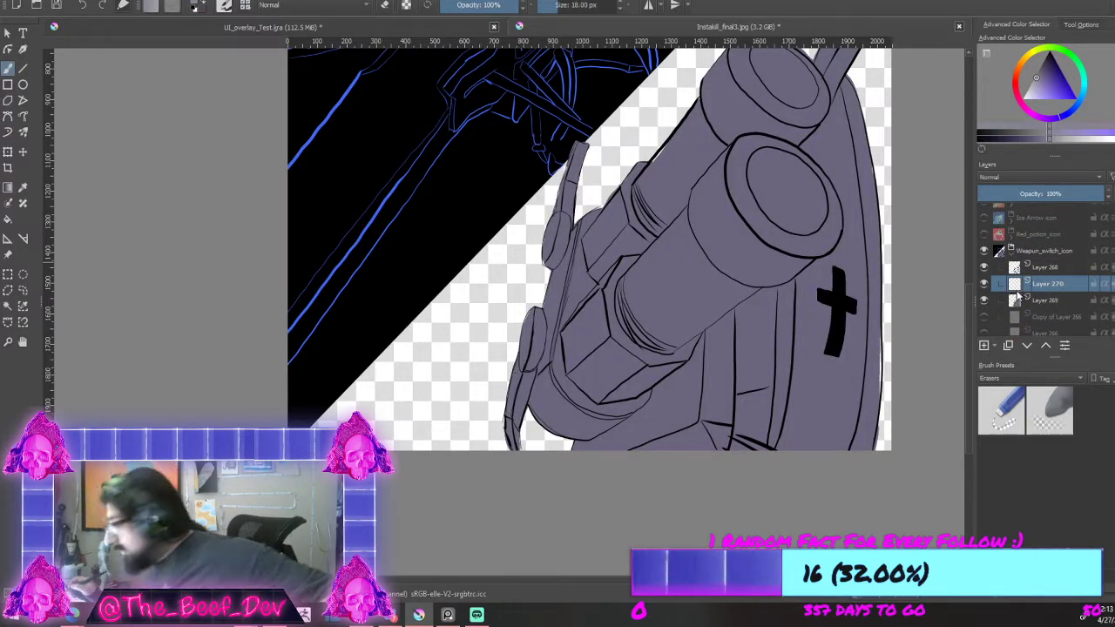
left_click(1013, 301, "ctrl")
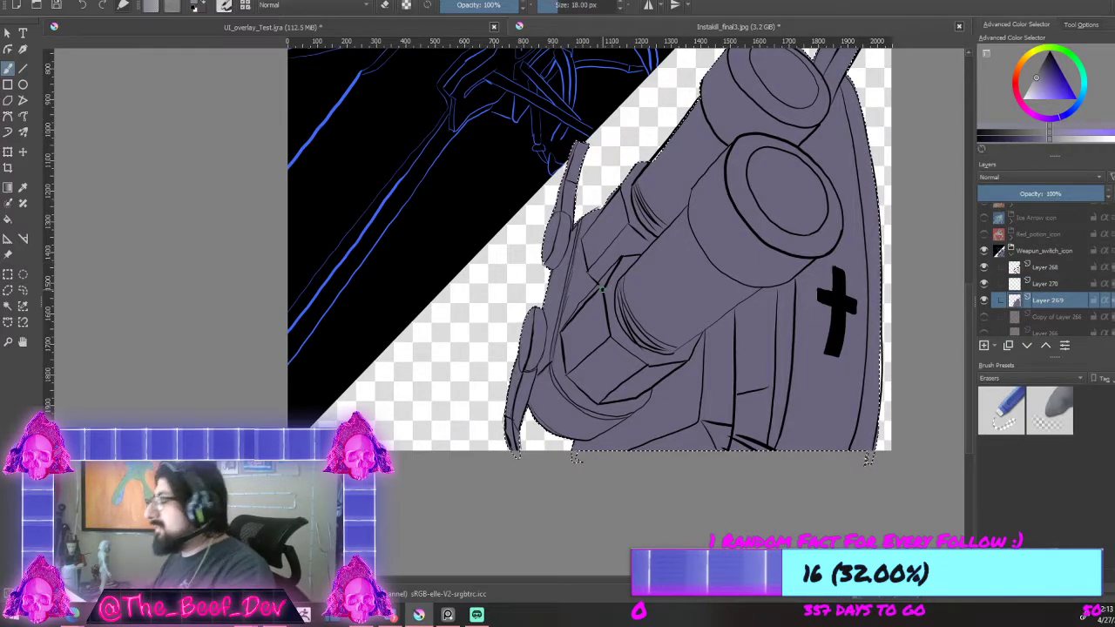
Step: Choose the soft airbrush brush preset and enlarge its size to 84 px
left_click(226, 6)
left_click(245, 6)
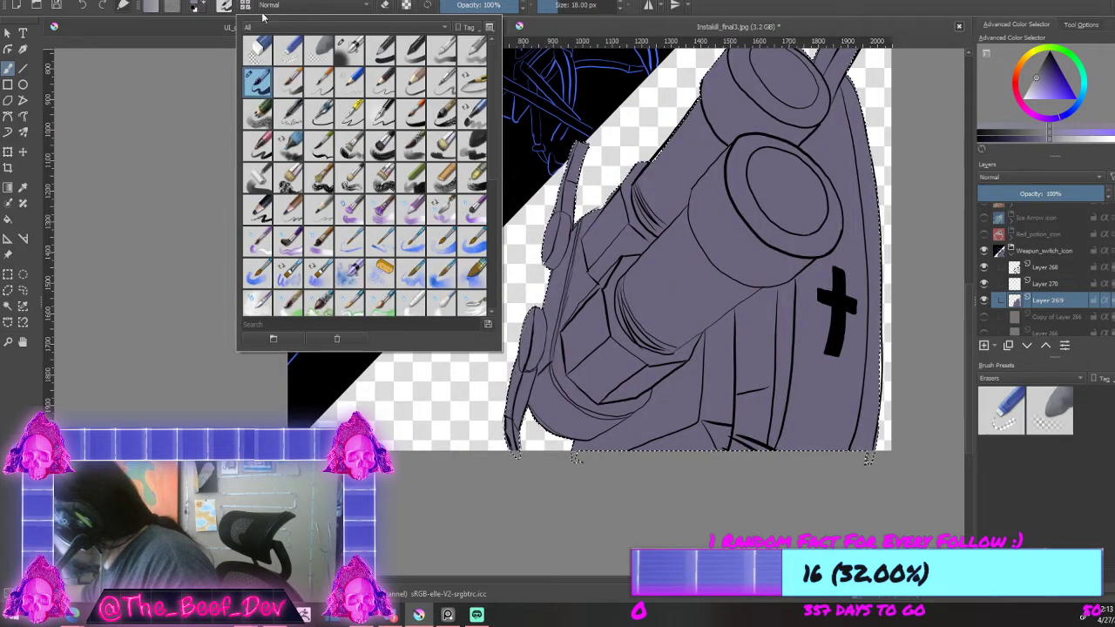
left_click(351, 51)
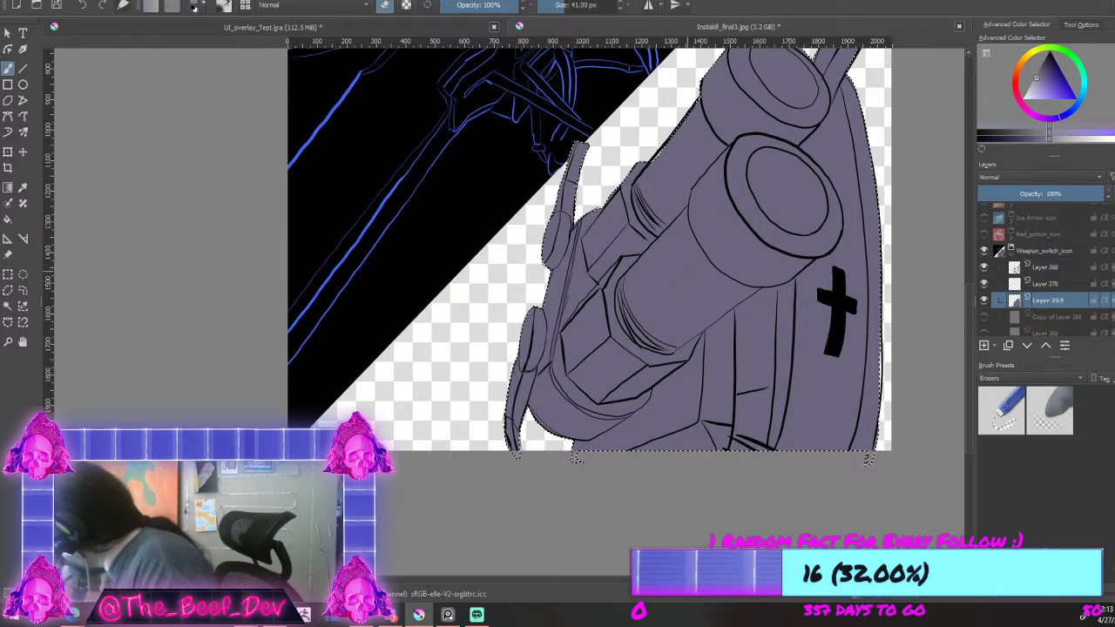
key("bracketright")
key("bracketright")
key("bracketright")
key("bracketright")
key("bracketright")
key("bracketright")
key("bracketright")
key("bracketright")
key("bracketright")
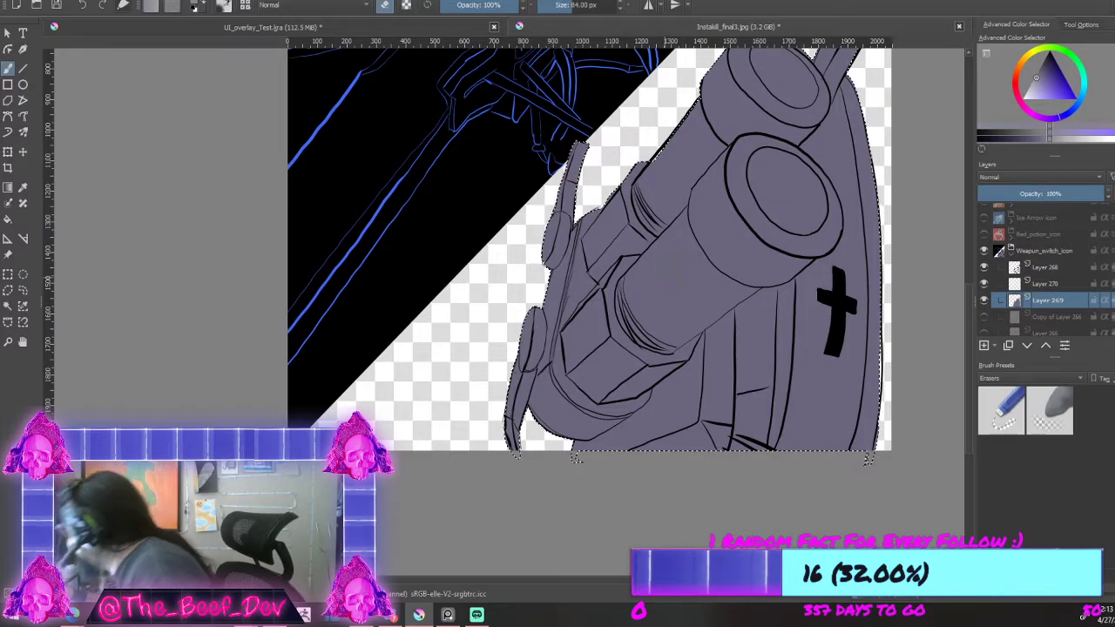
Step: Swap to the dark reddish-brown colour and airbrush soft shadows on the lower coat panel beneath and beside the cross
scroll(698, 244, "down", 5)
scroll(746, 117, "up", 2)
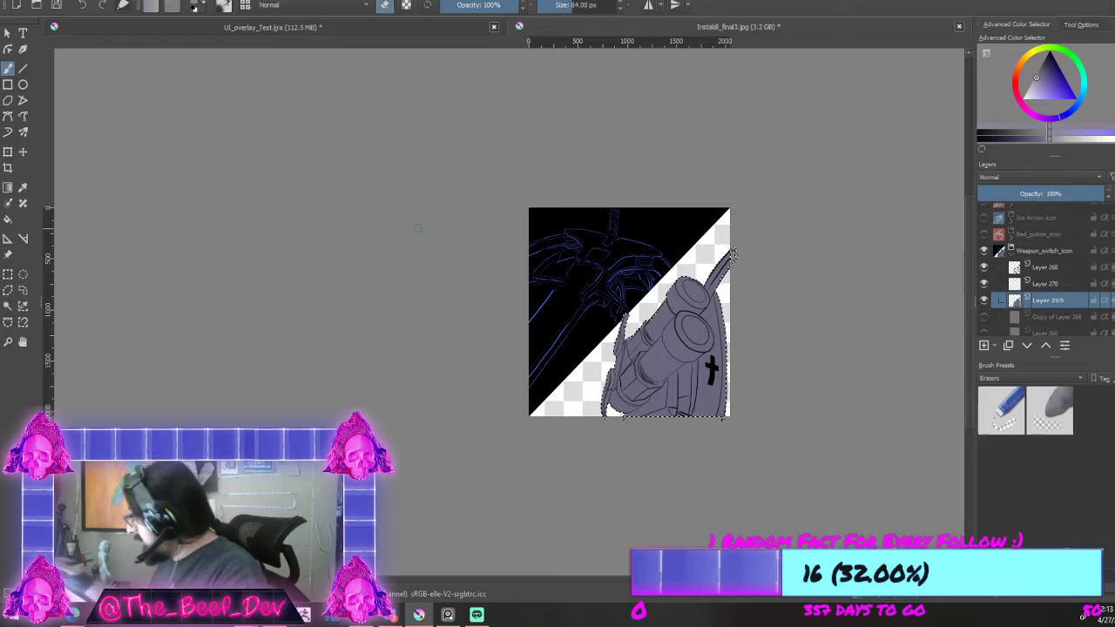
scroll(647, 333, "up", 2)
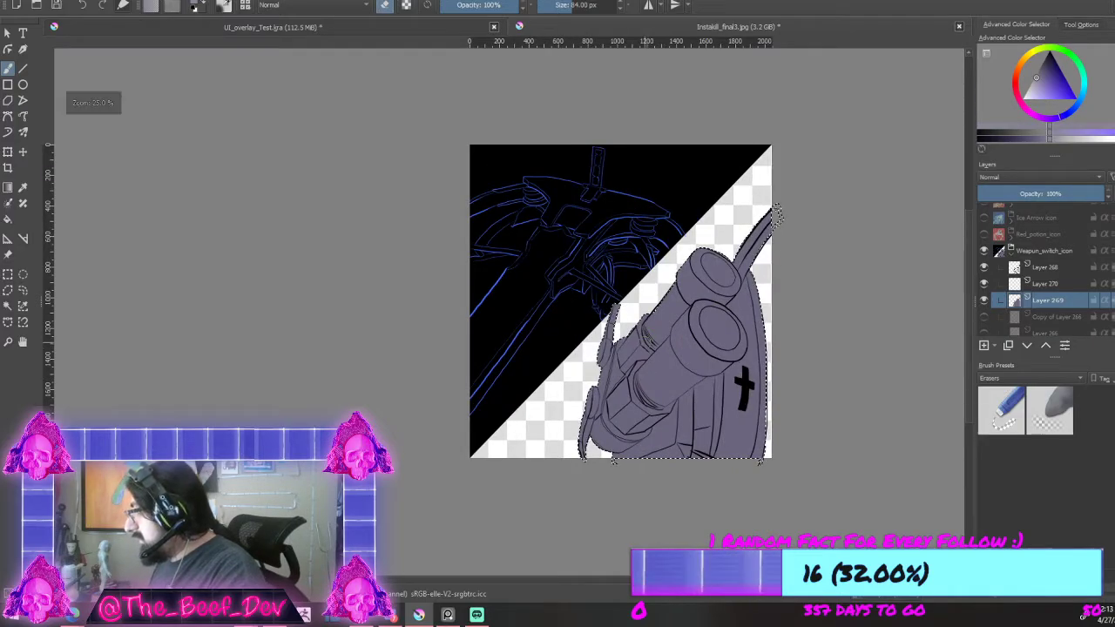
key("x")
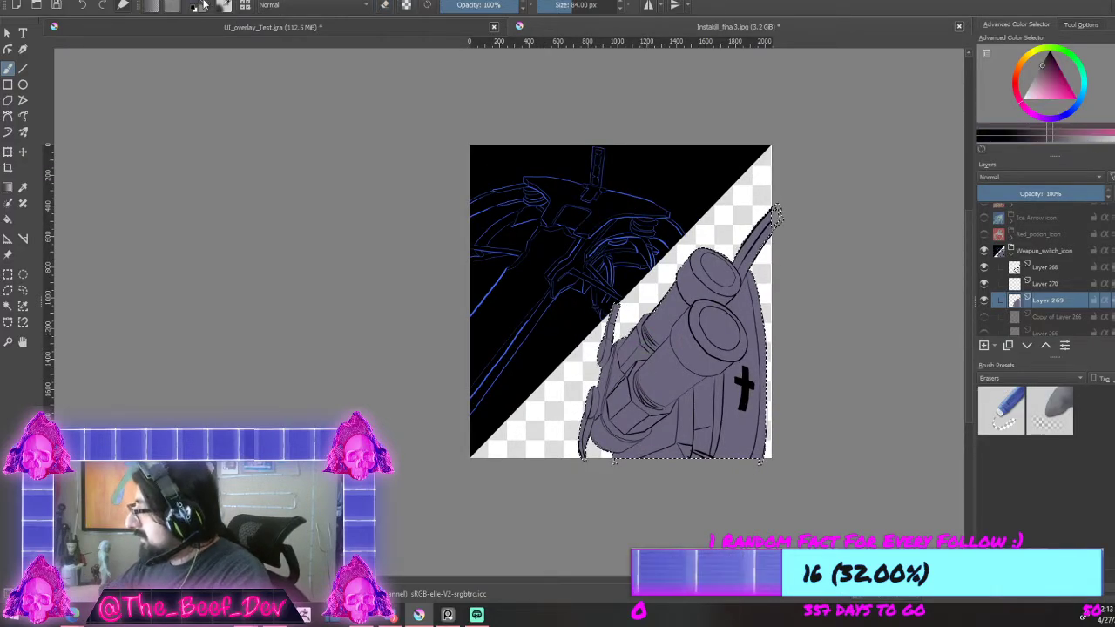
scroll(760, 460, "up", 2)
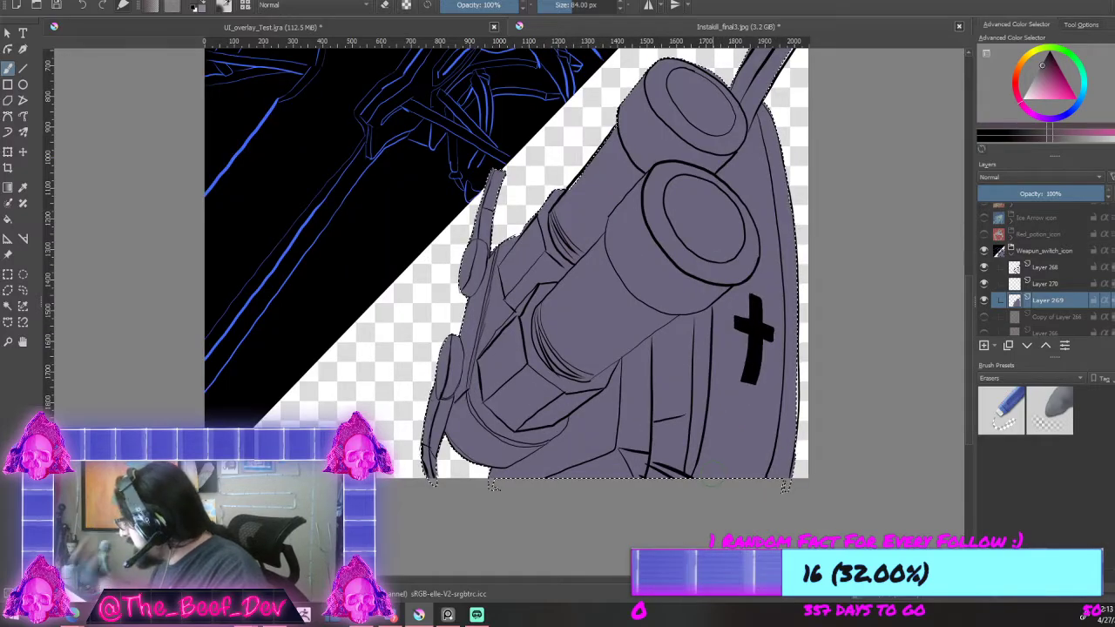
scroll(858, 501, "up", 2)
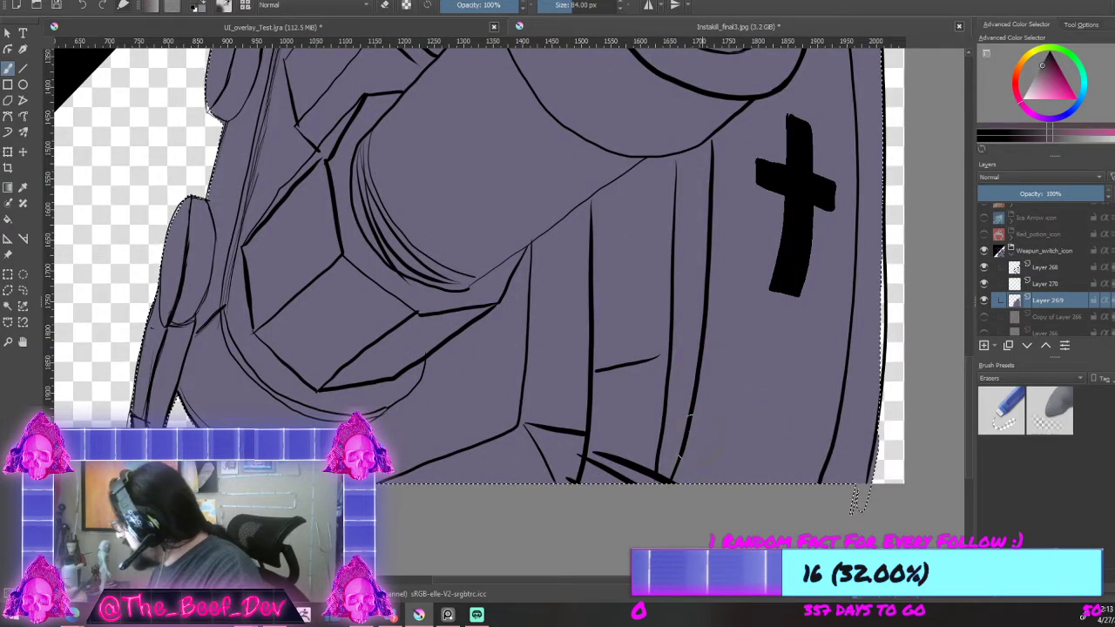
mouse_move(689, 495)
left_mouse_down()
mouse_move(719, 370)
mouse_move(702, 475)
mouse_move(815, 410)
left_mouse_up()
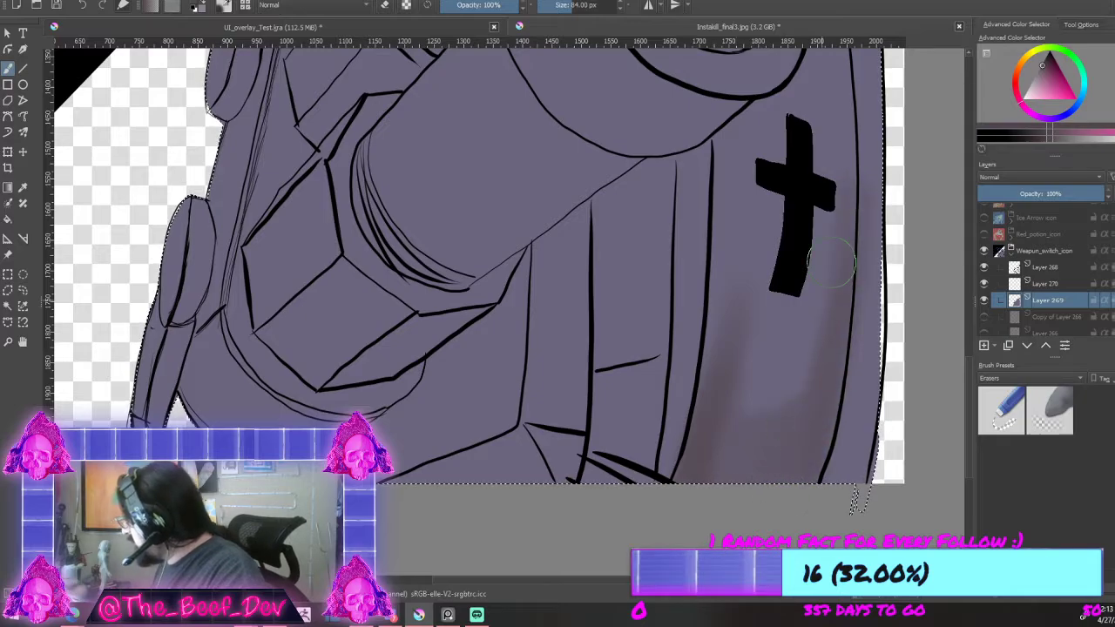
Step: Shade the undersides of the front barrel and its collar, and darken the openings of both barrels
scroll(842, 357, "down", 5)
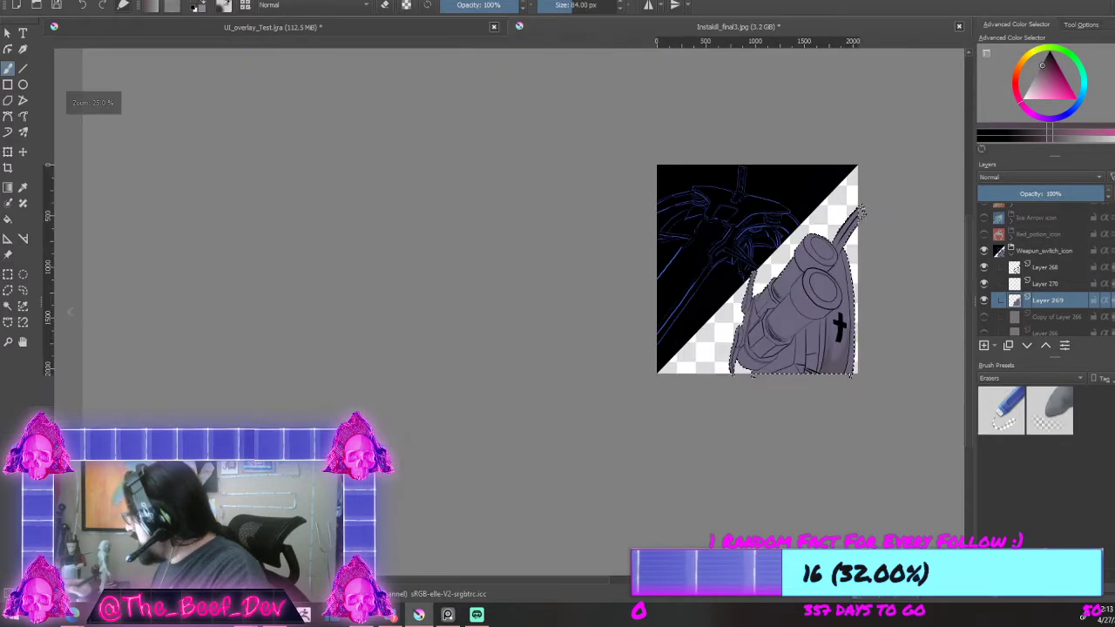
scroll(861, 326, "up", 3)
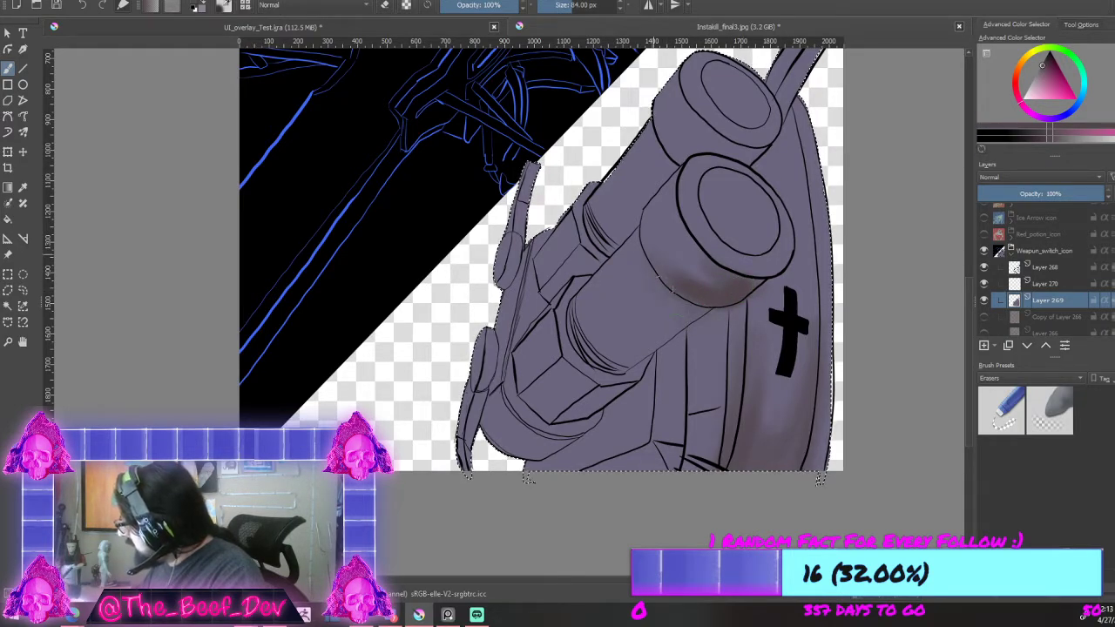
left_click_drag(667, 284, 697, 292)
mouse_move(582, 321)
left_mouse_down()
mouse_move(615, 355)
mouse_move(666, 333)
mouse_move(632, 348)
mouse_move(592, 335)
mouse_move(605, 351)
mouse_move(636, 335)
mouse_move(615, 349)
mouse_move(627, 339)
left_mouse_up()
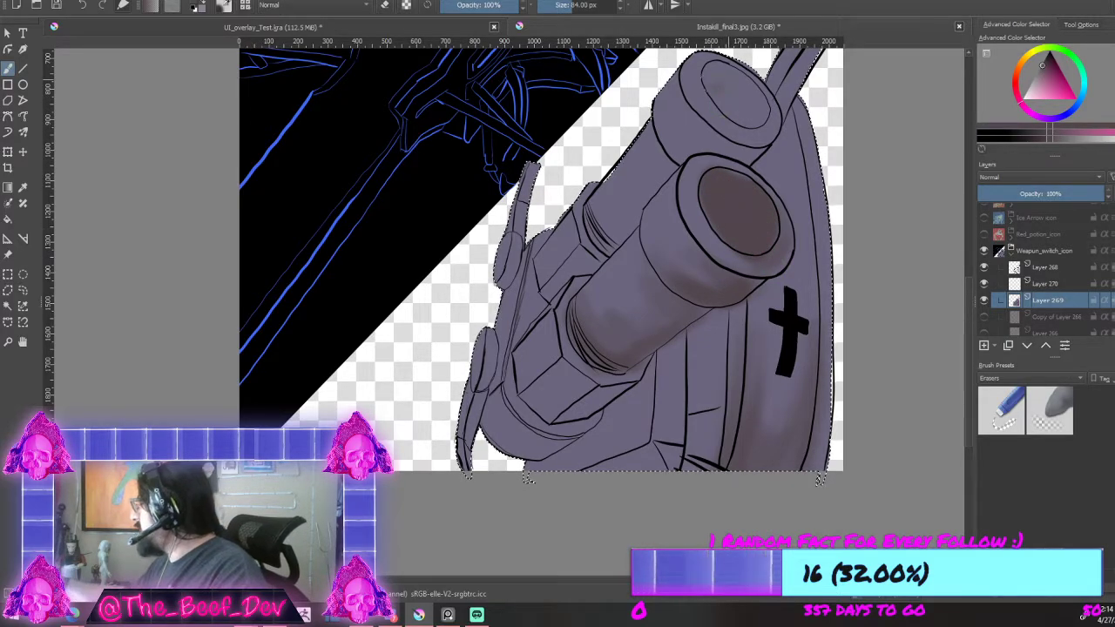
left_click_drag(714, 84, 749, 106)
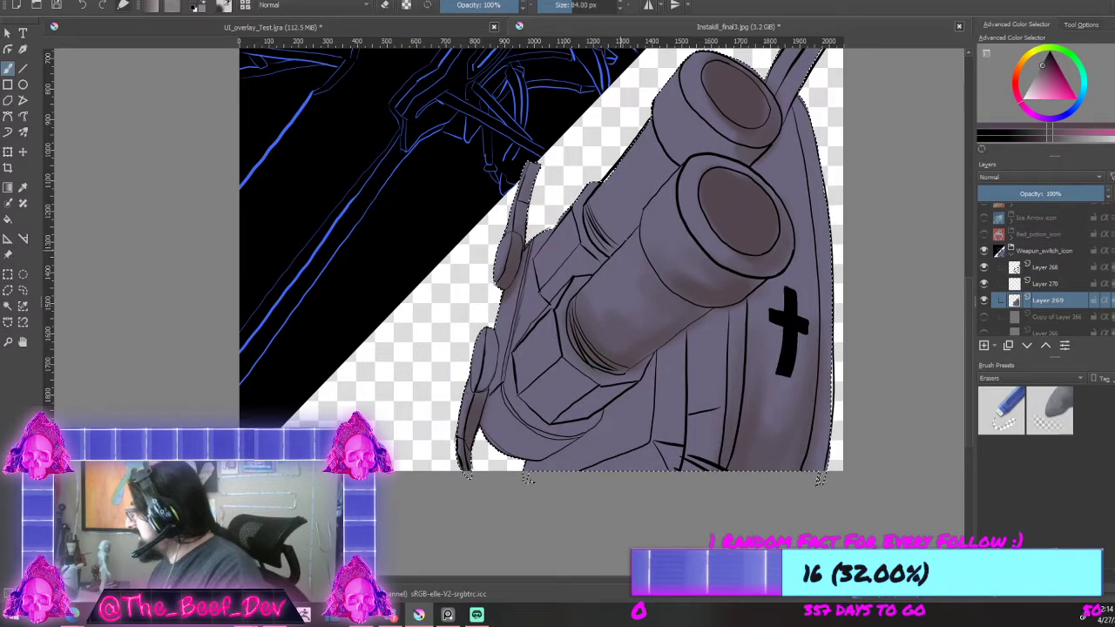
Step: Airbrush a cast shadow on the coat below the front barrel, and deepen the shading on both barrels
scroll(817, 111, "down", 3)
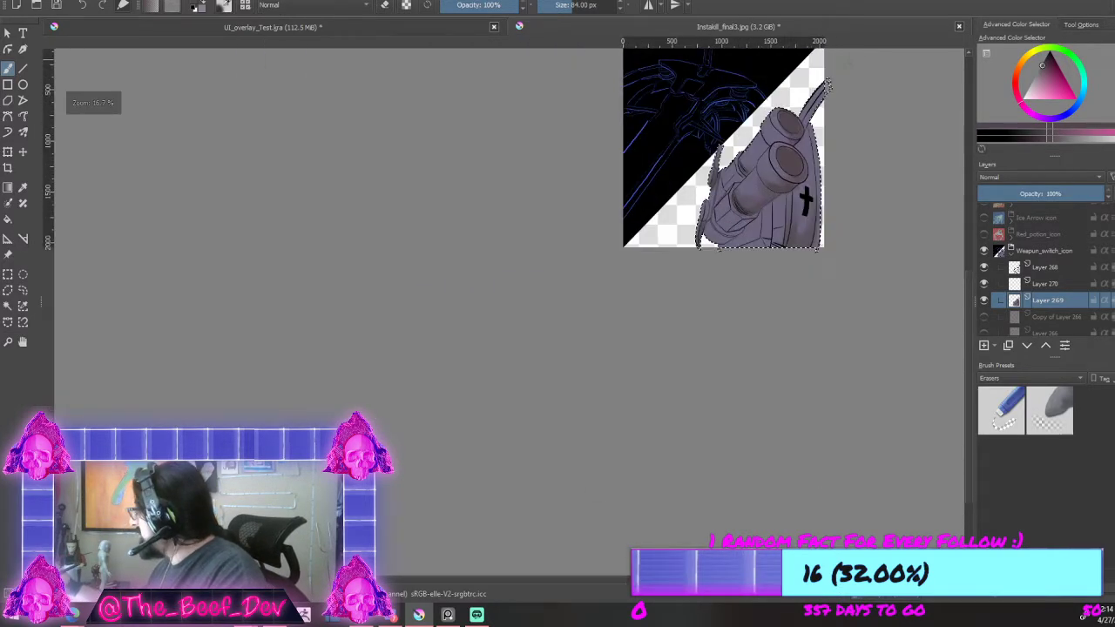
scroll(818, 111, "up", 3)
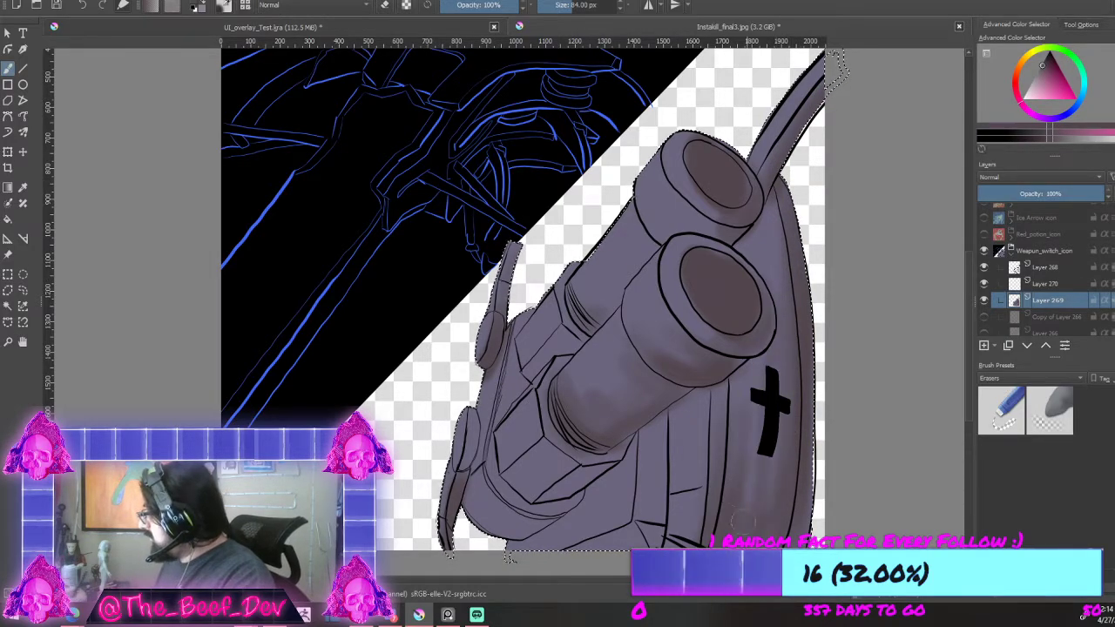
scroll(760, 360, "down", 3)
scroll(758, 361, "up", 3)
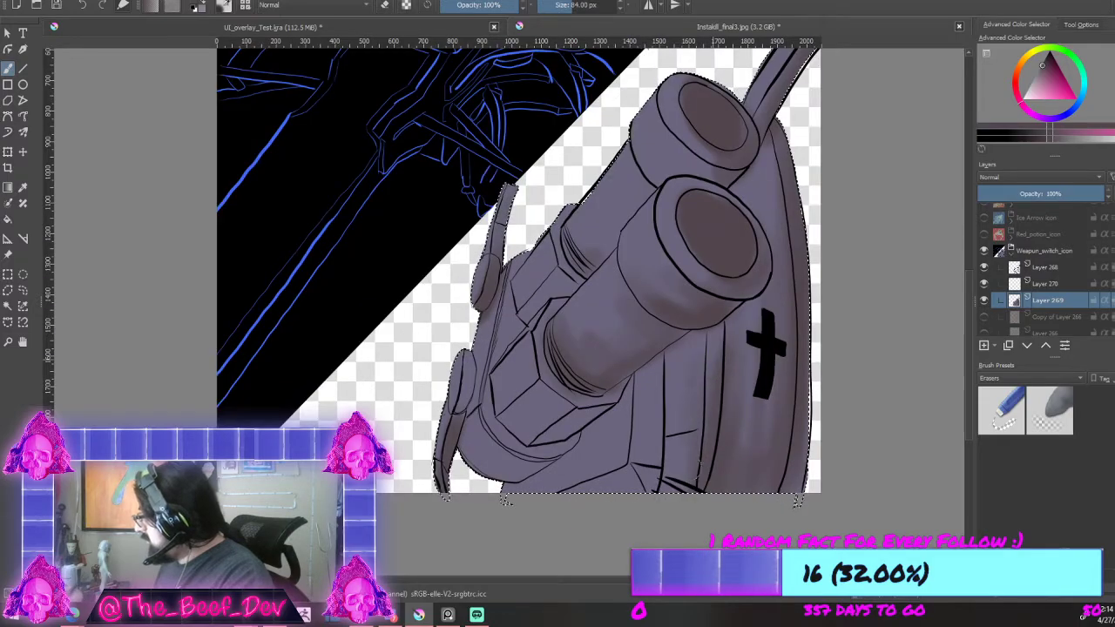
mouse_move(649, 383)
left_mouse_down()
mouse_move(676, 353)
mouse_move(661, 373)
mouse_move(697, 352)
mouse_move(676, 352)
mouse_move(728, 333)
mouse_move(717, 332)
mouse_move(755, 289)
mouse_move(724, 350)
mouse_move(681, 363)
left_mouse_up()
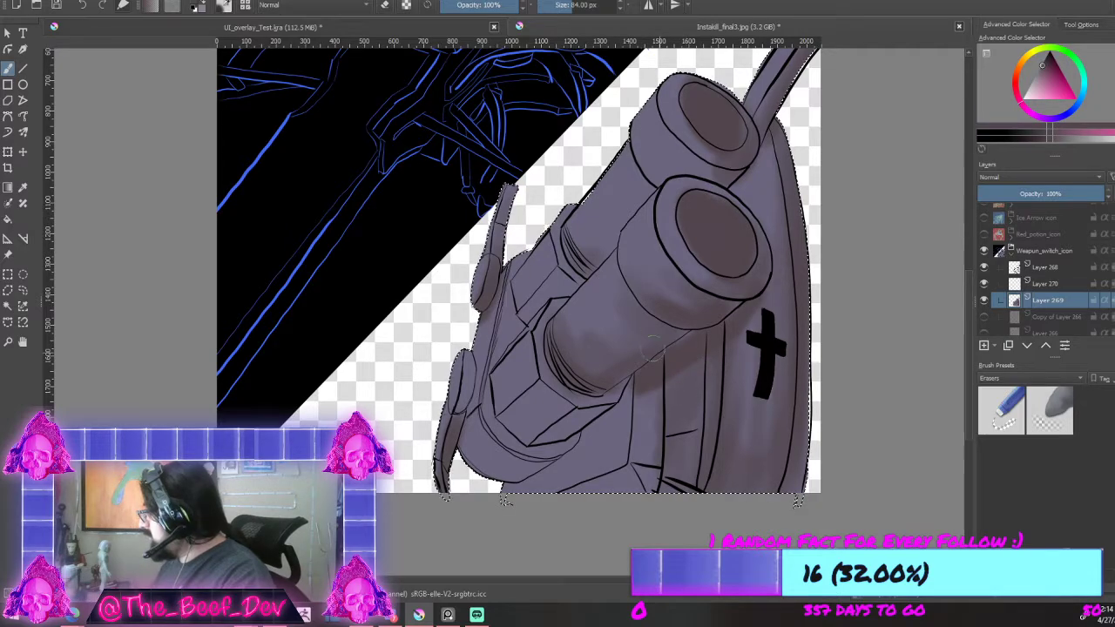
left_click_drag(634, 334, 595, 336)
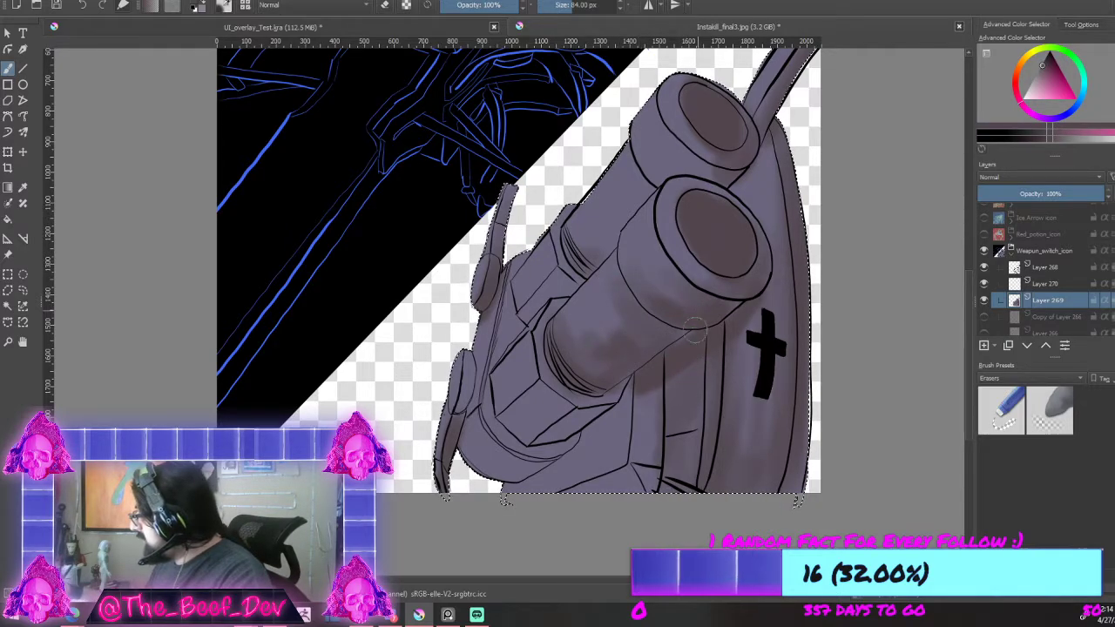
left_click_drag(717, 171, 685, 166)
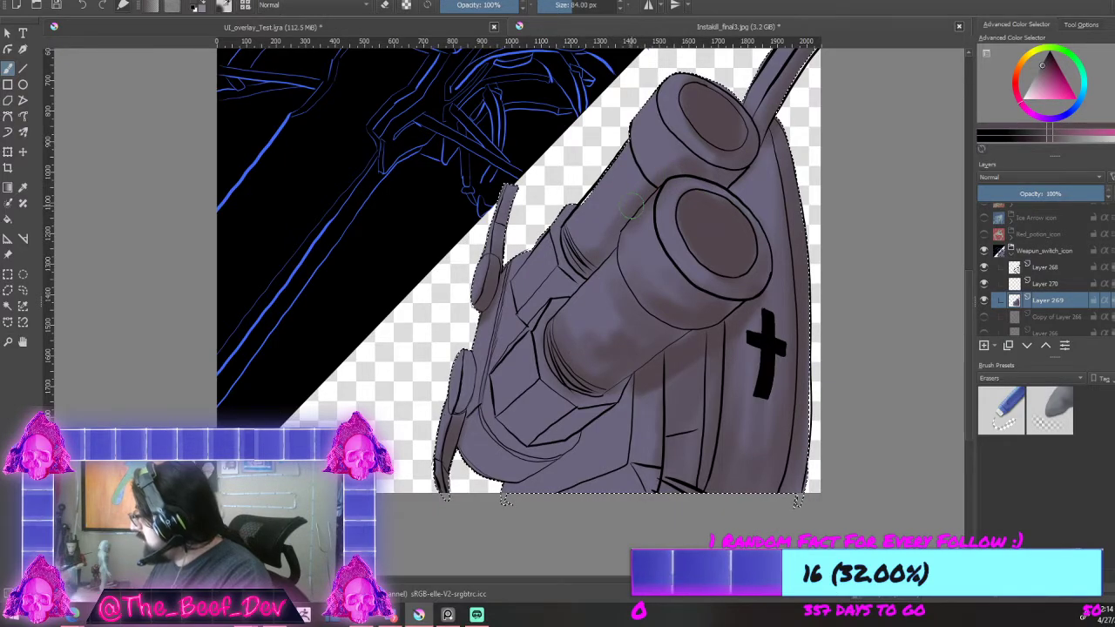
Step: Check the finished icon row in the UI_overlay_Test document, and return to the weapon switch icon document
scroll(815, 131, "down", 3)
left_click(303, 32)
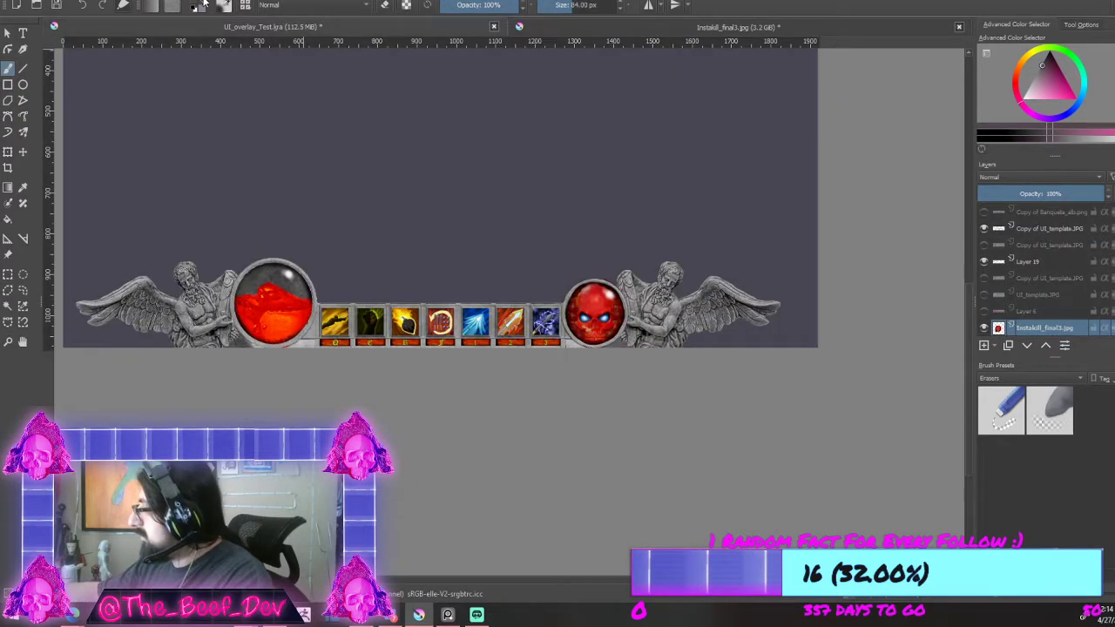
left_click(543, 29)
Step: Airbrush light grey highlights along the front barrel's body, collar and rim
scroll(182, 209, "up", 2)
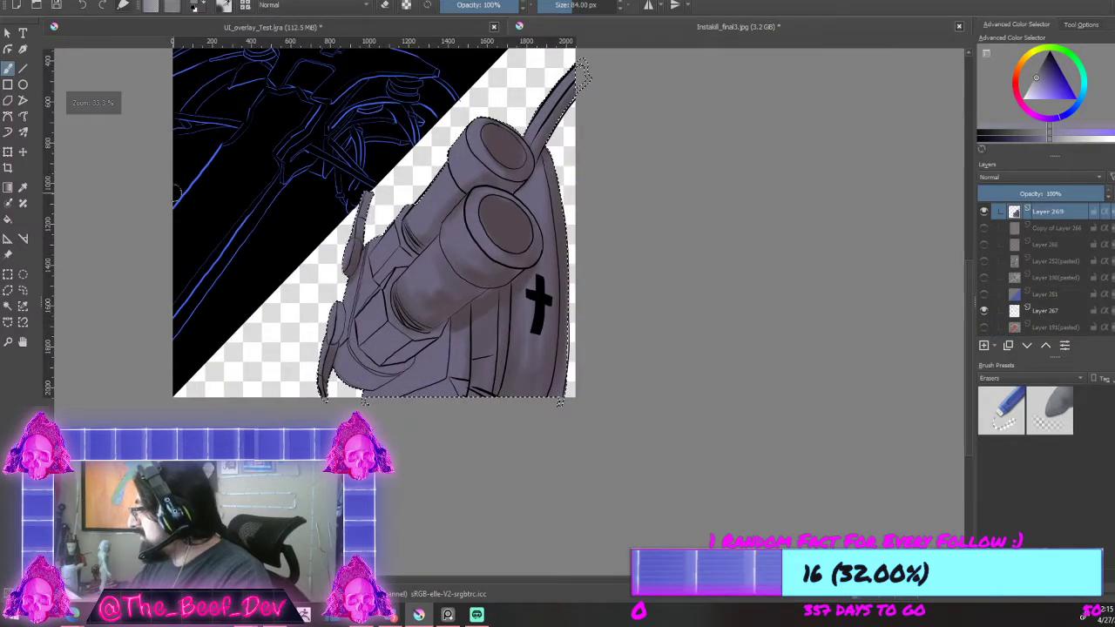
scroll(286, 170, "up", 2)
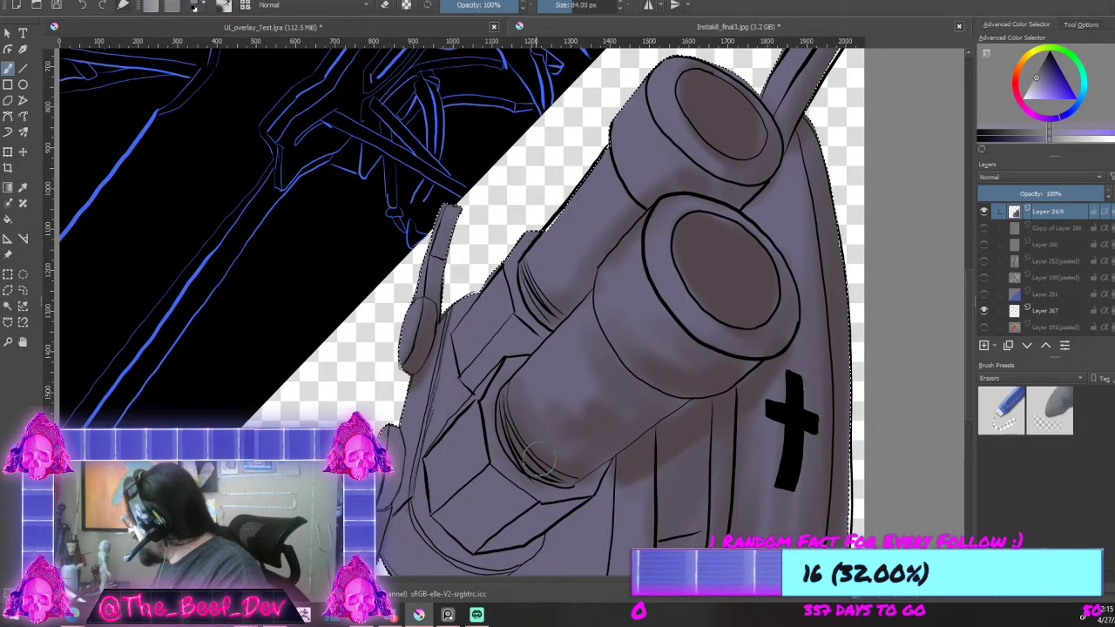
scroll(618, 232, "up", 2)
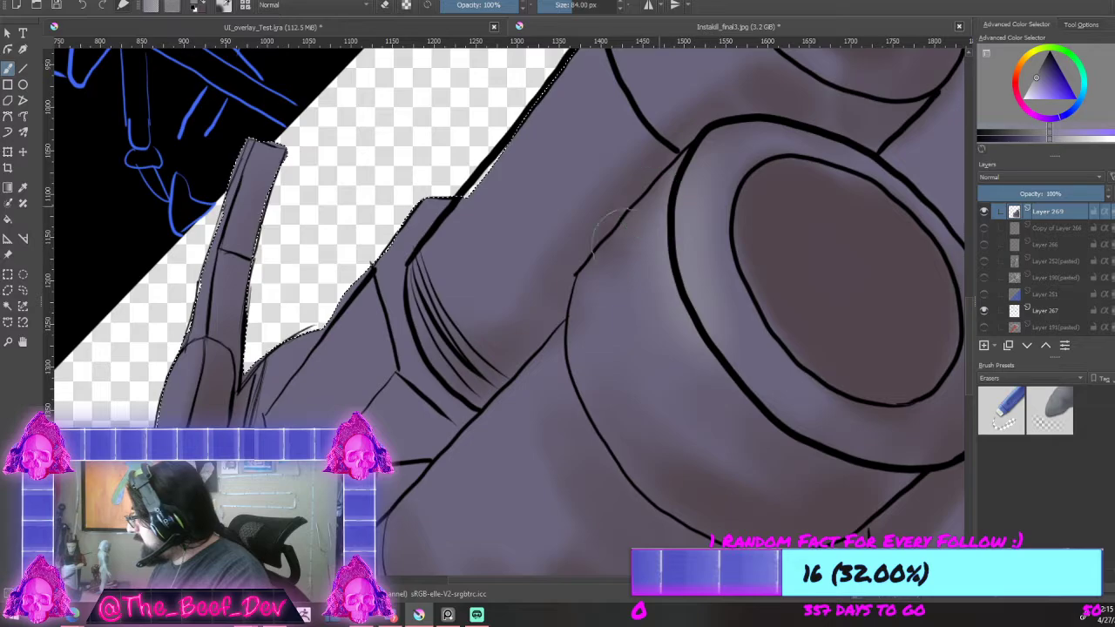
scroll(736, 175, "down", 3)
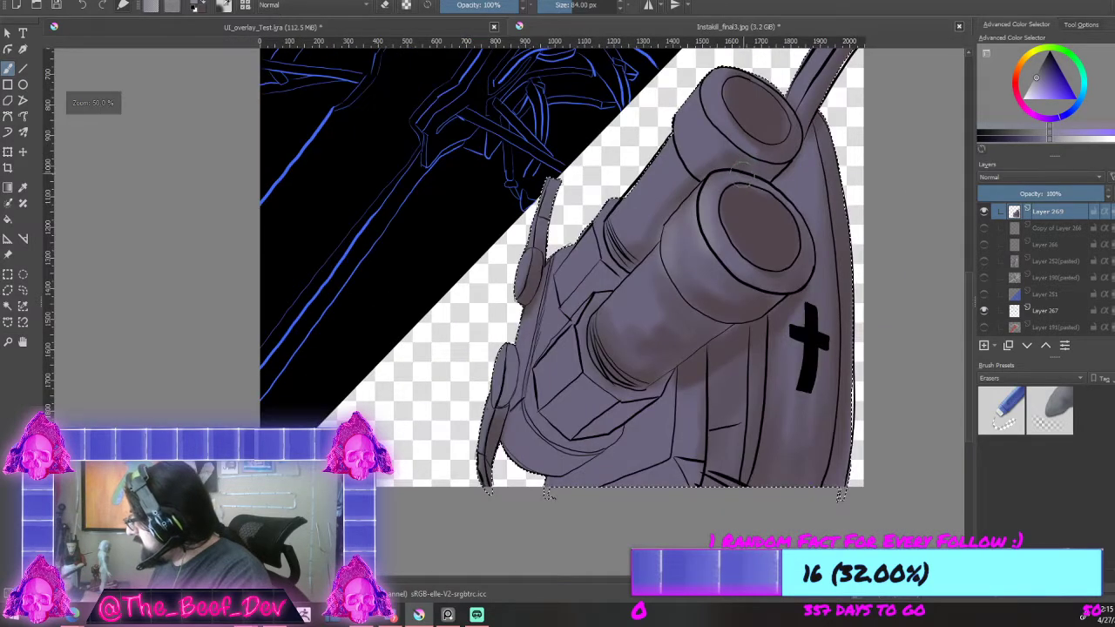
scroll(676, 223, "up", 3)
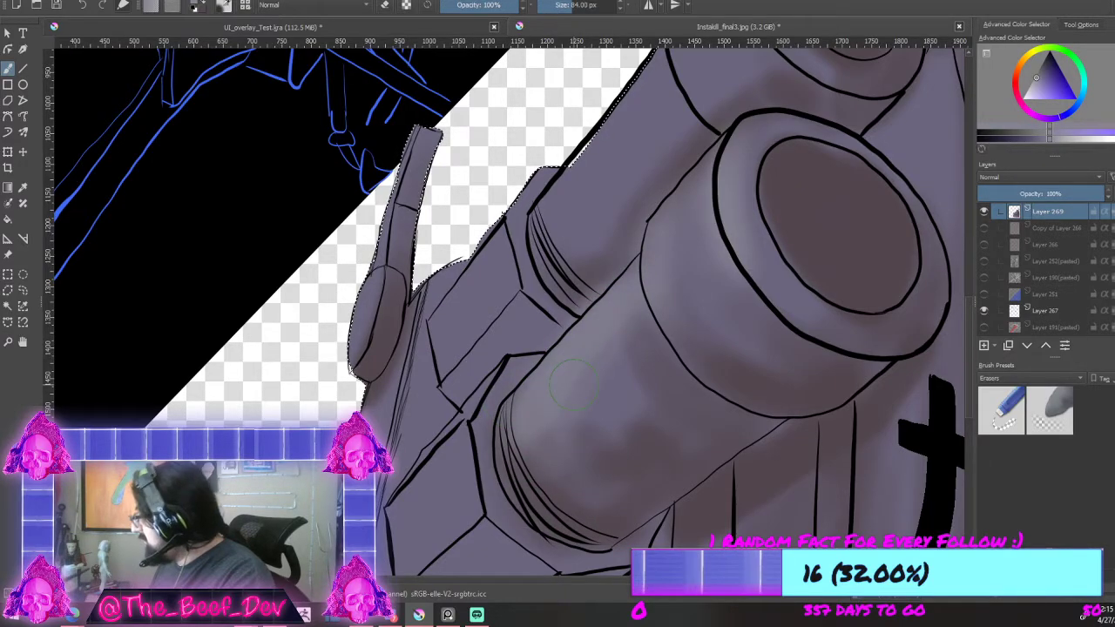
Step: Airbrush light grey highlights on the rear barrel and its collar, and lighten the lower oval piece at the figure's outer edge
scroll(751, 262, "down", 3)
scroll(739, 135, "up", 1)
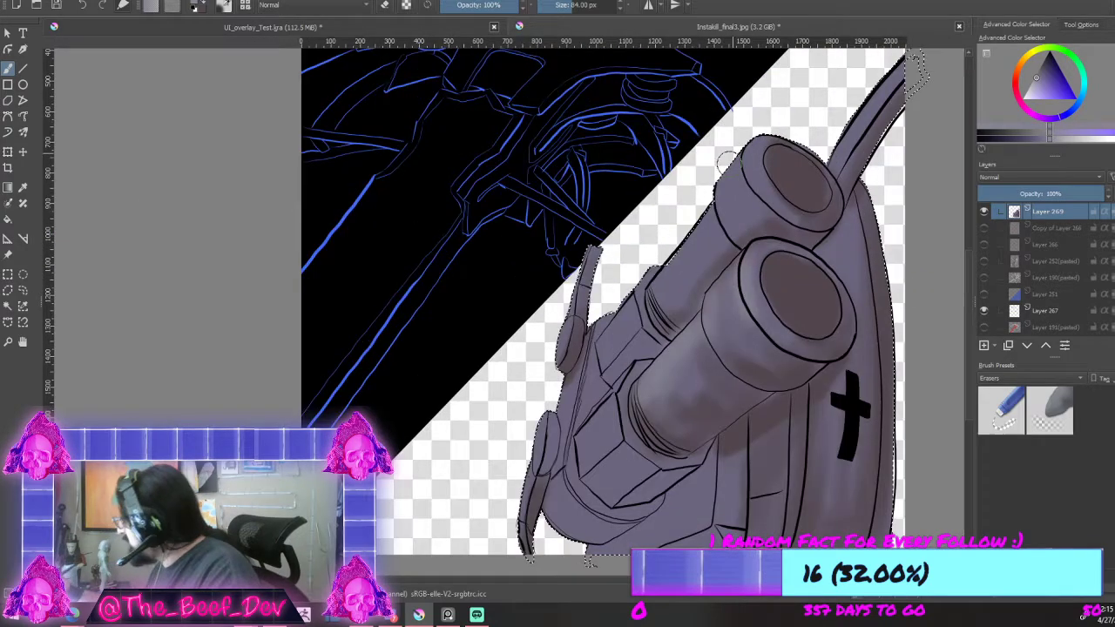
scroll(726, 159, "up", 1)
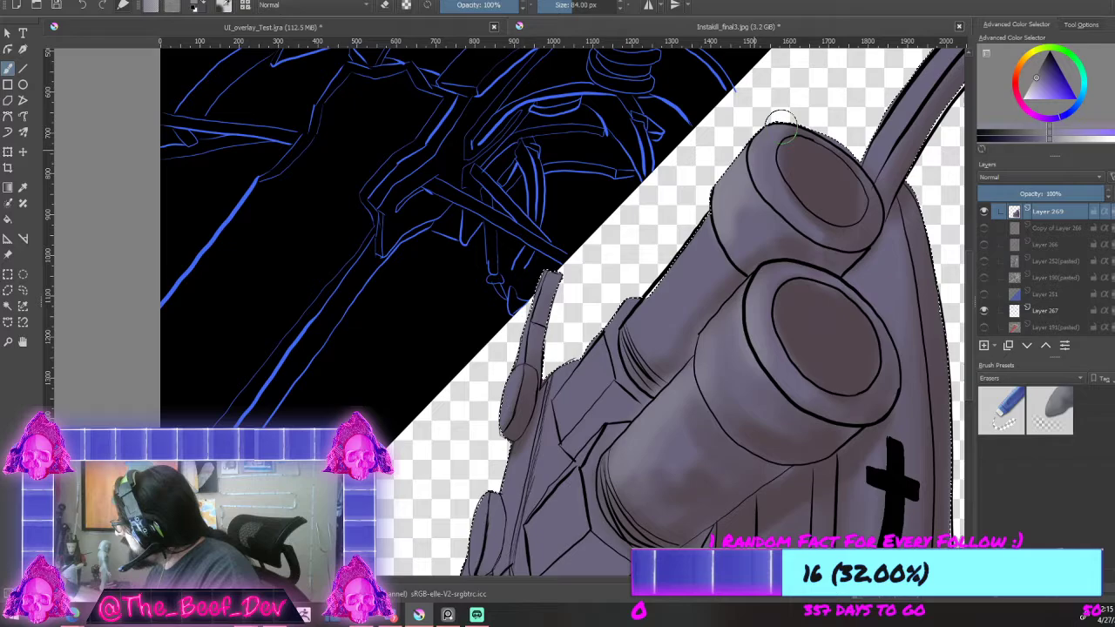
mouse_move(741, 286)
left_mouse_down()
mouse_move(721, 366)
mouse_move(701, 342)
left_mouse_up()
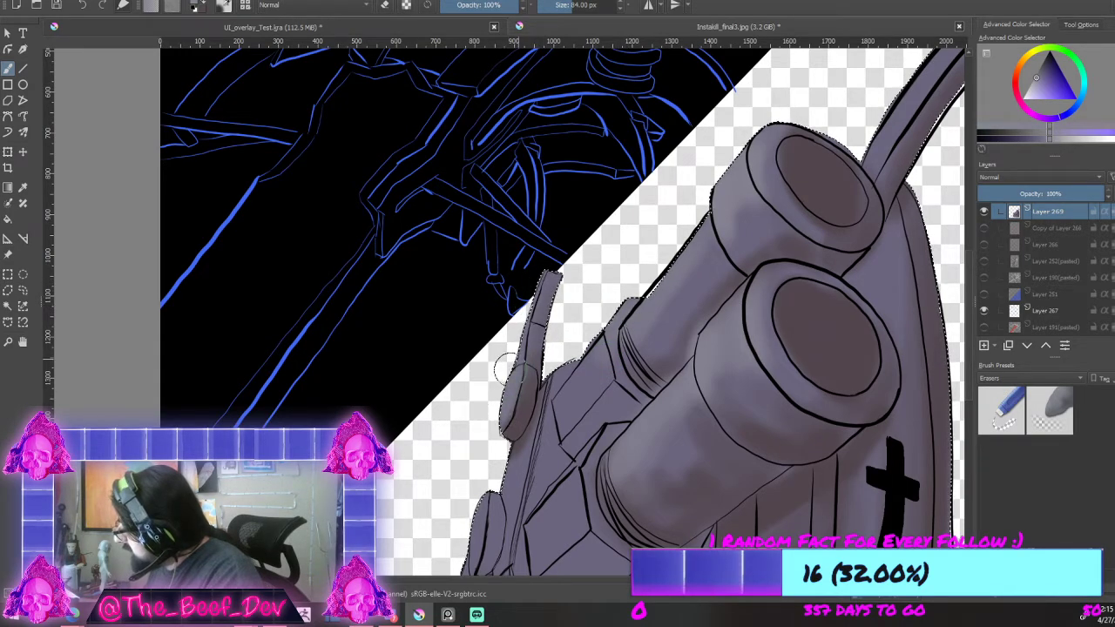
scroll(506, 371, "down", 5)
scroll(523, 287, "up", 6)
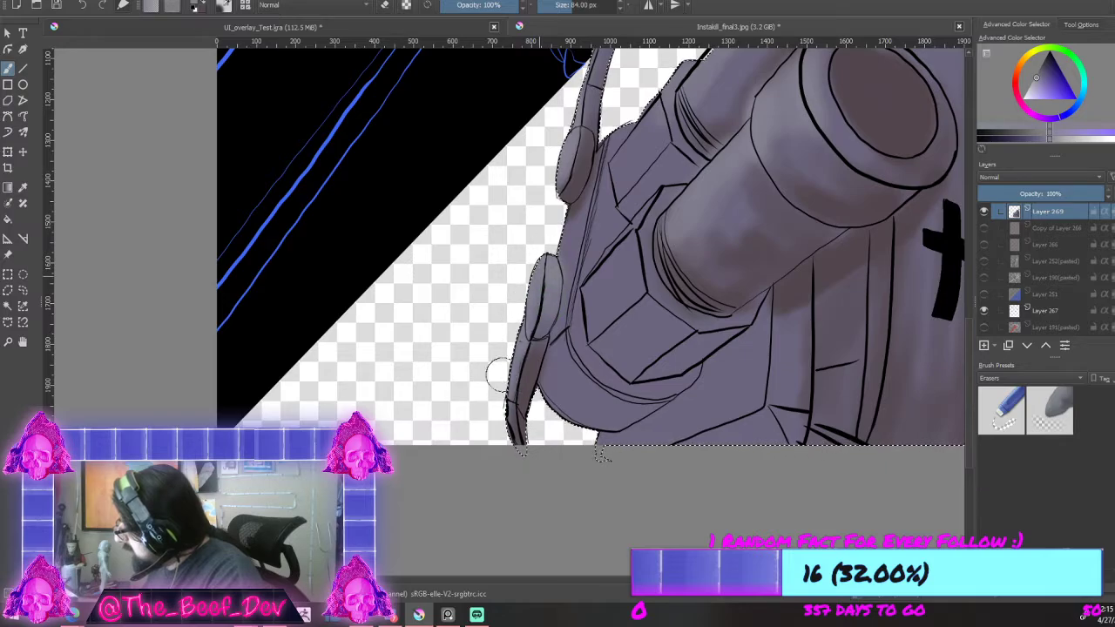
Step: Add a new layer directly above Layer 269 and reset the painting colours to black and white
scroll(497, 376, "down", 5)
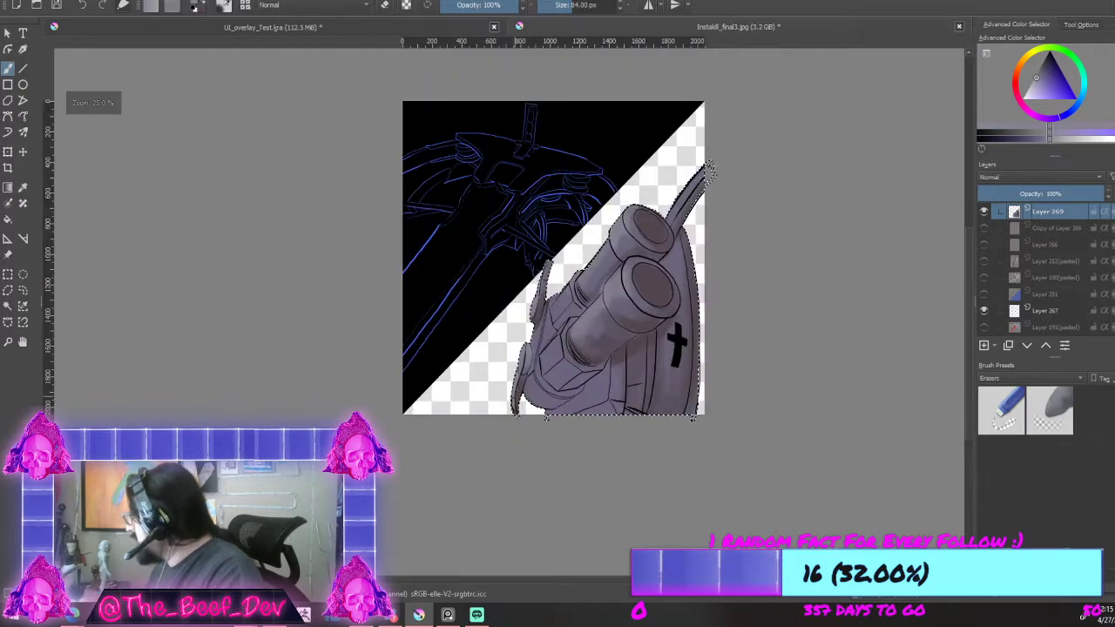
scroll(609, 231, "up", 2)
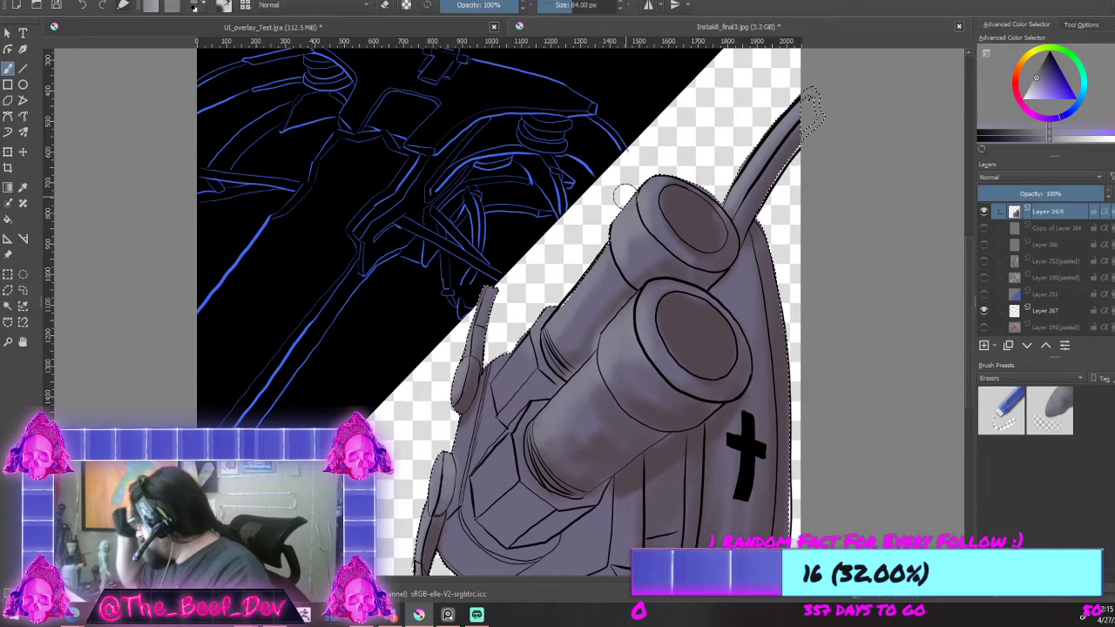
left_click(987, 346)
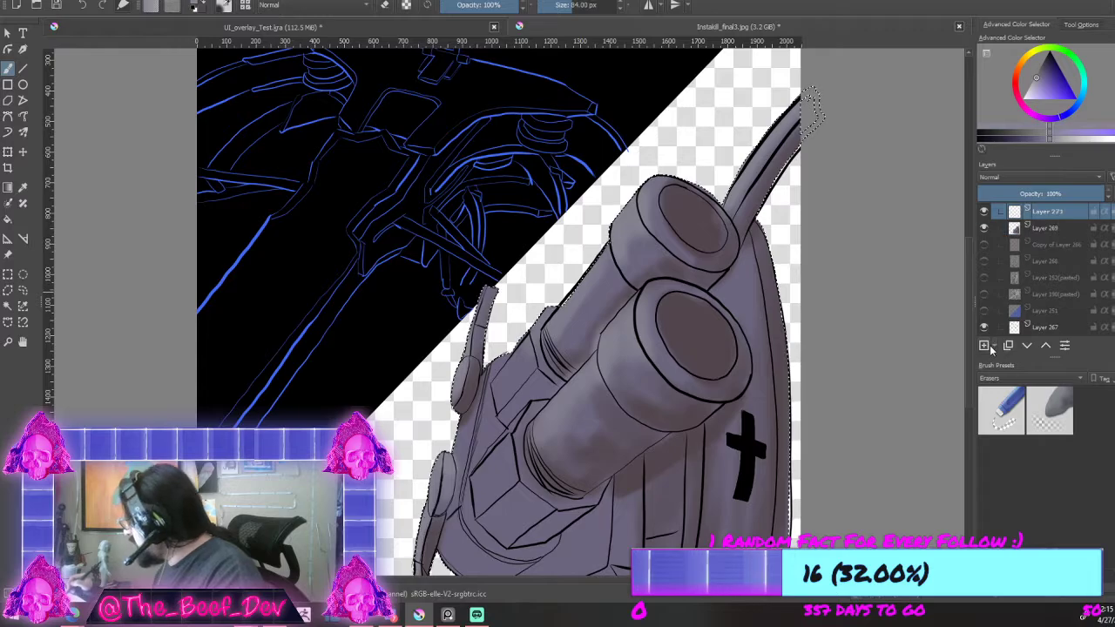
left_click(197, 10)
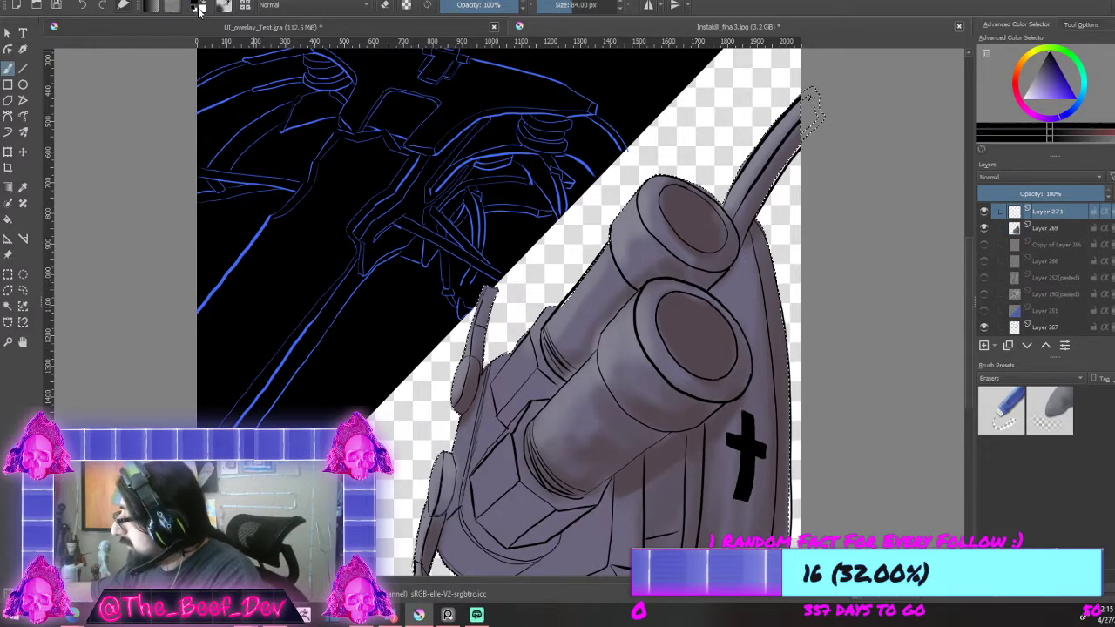
scroll(687, 406, "down", 1)
scroll(718, 504, "up", 1)
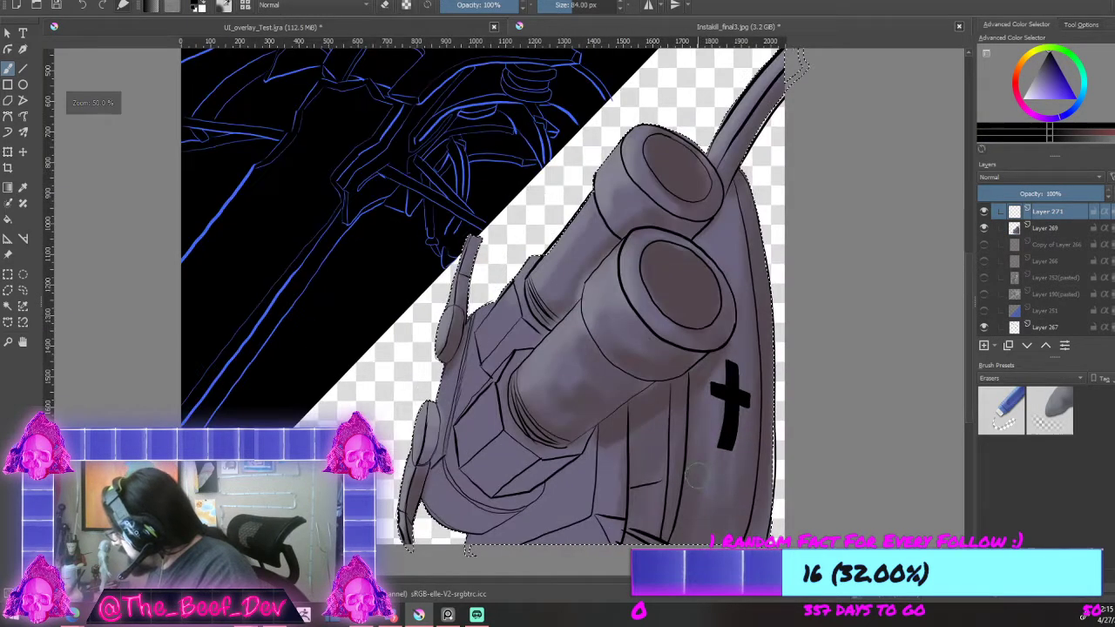
Step: Paint black shadows over the barrels, muzzle openings, mount and coat on Layer 270 with a 47 px brush
key("bracketleft")
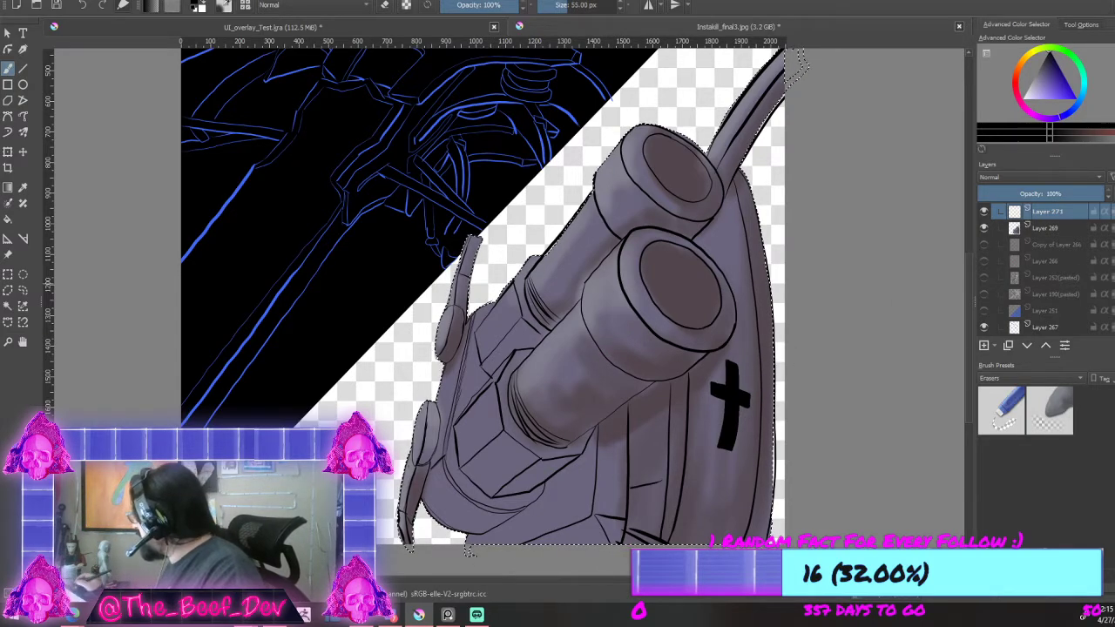
scroll(988, 297, "up", 5)
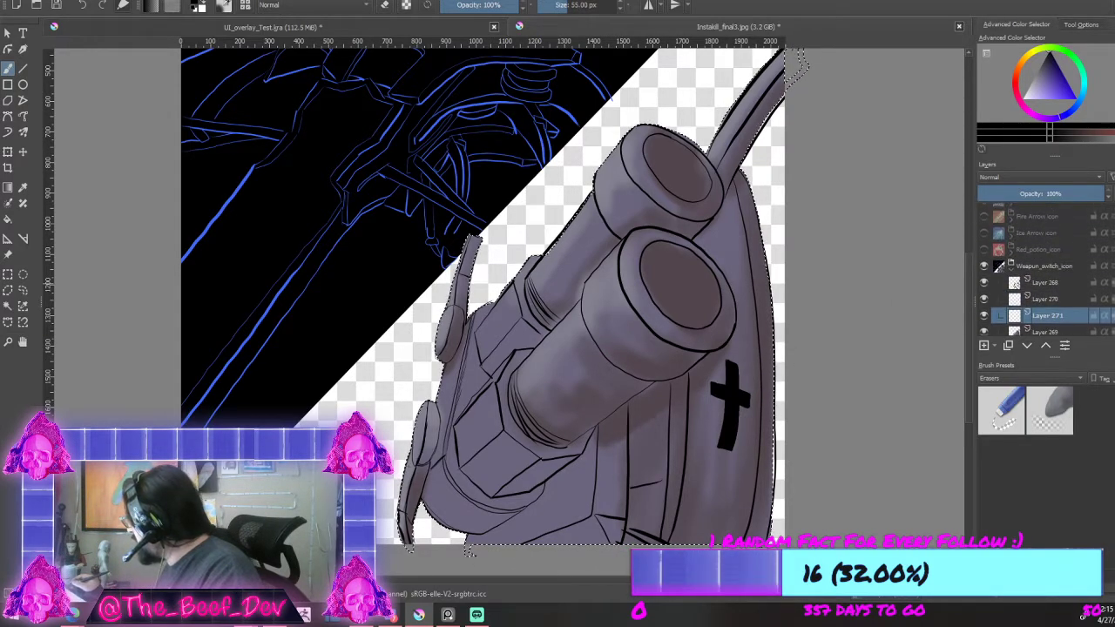
left_click(985, 273)
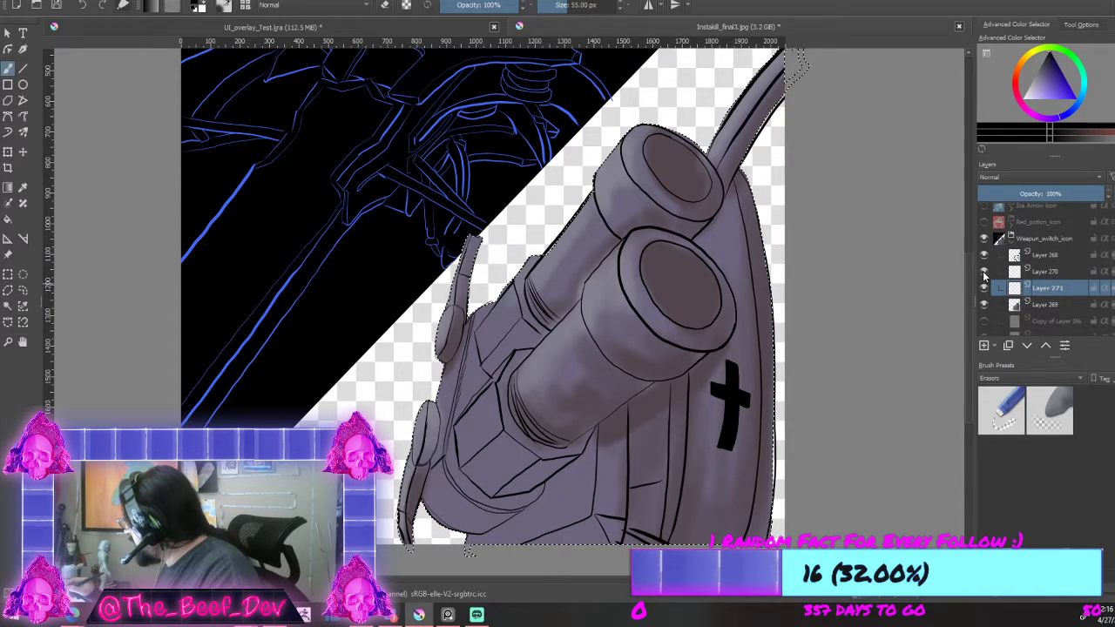
left_click(984, 272)
left_click(1045, 272)
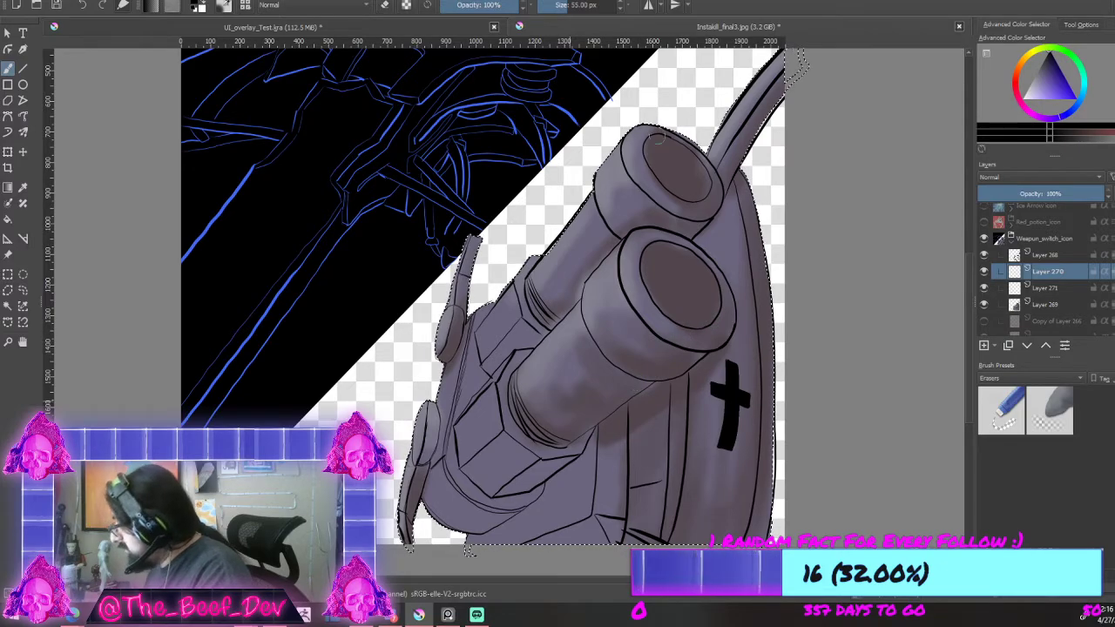
key("bracketleft")
key("bracketleft")
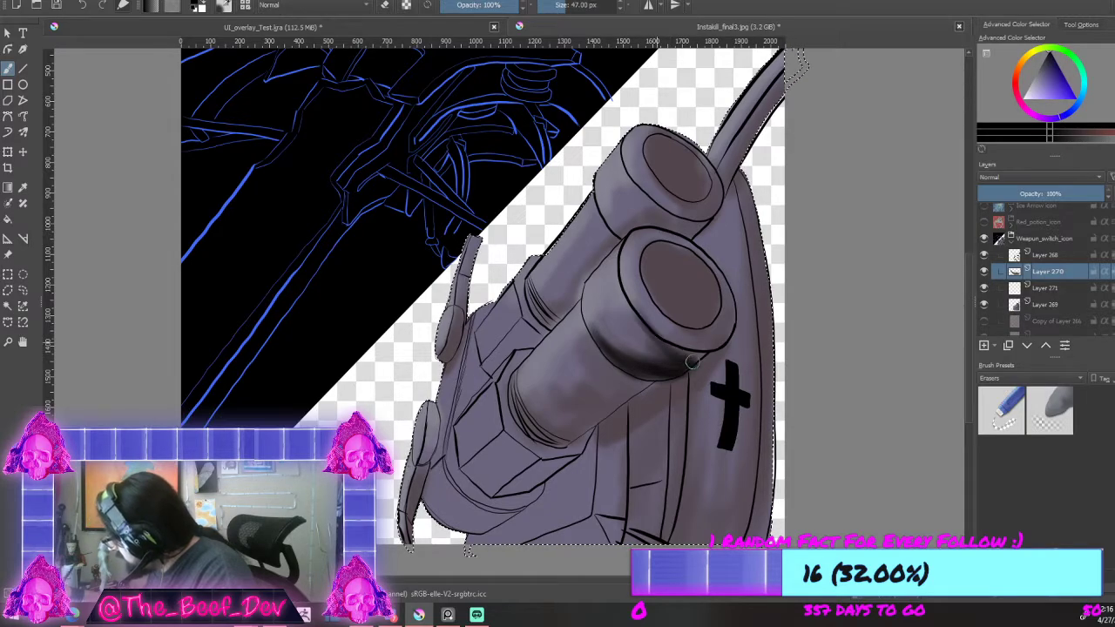
left_click_drag(646, 360, 691, 357)
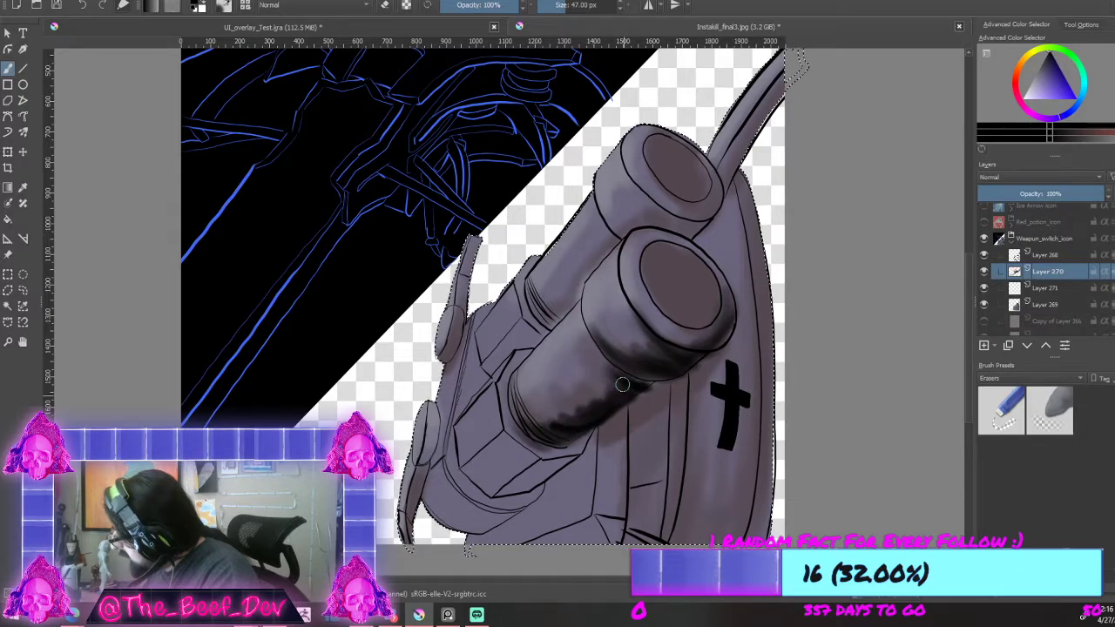
left_click_drag(589, 406, 558, 428)
mouse_move(622, 385)
left_mouse_down()
mouse_move(617, 372)
mouse_move(609, 399)
left_mouse_up()
left_click_drag(565, 307, 553, 309)
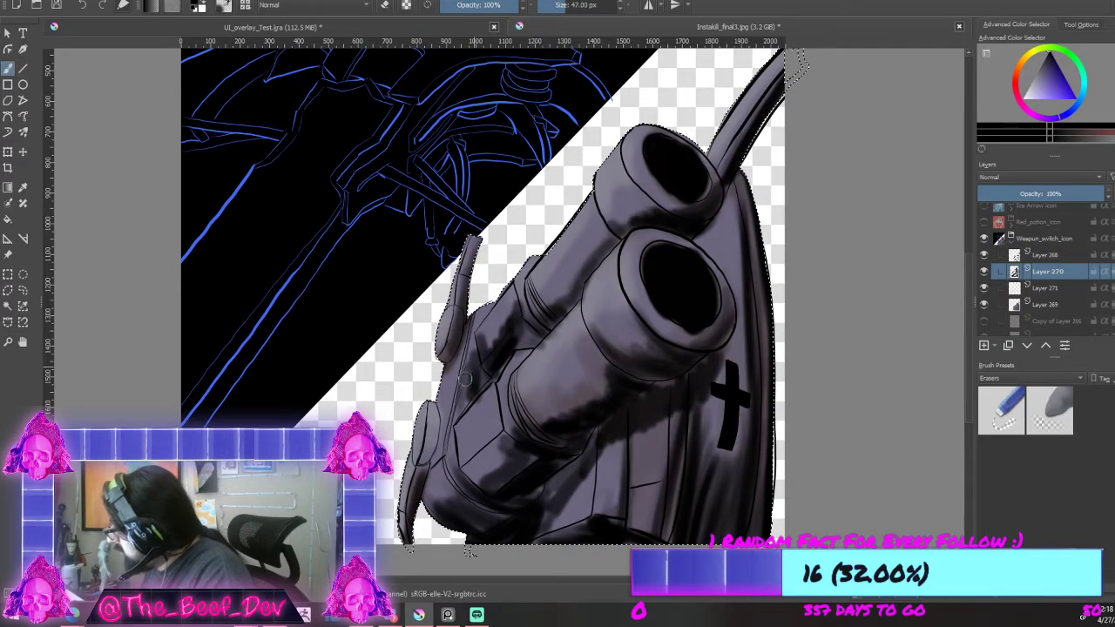
Step: Lower the opacity of black shadow Layer 270 to 47% and move it below Layer 271
scroll(719, 387, "down", 2)
left_click_drag(627, 374, 627, 510)
scroll(601, 514, "up", 1)
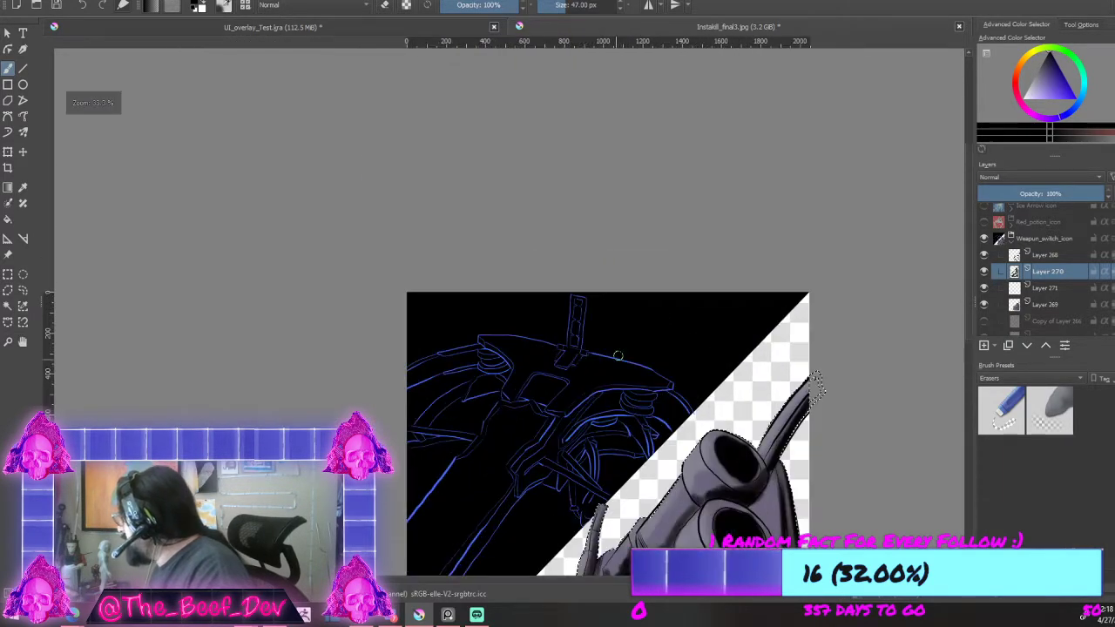
scroll(603, 527, "down", 3)
scroll(613, 563, "up", 3)
scroll(628, 566, "up", 1)
mouse_move(1077, 194)
left_mouse_down()
mouse_move(1054, 205)
mouse_move(1042, 193)
left_mouse_up()
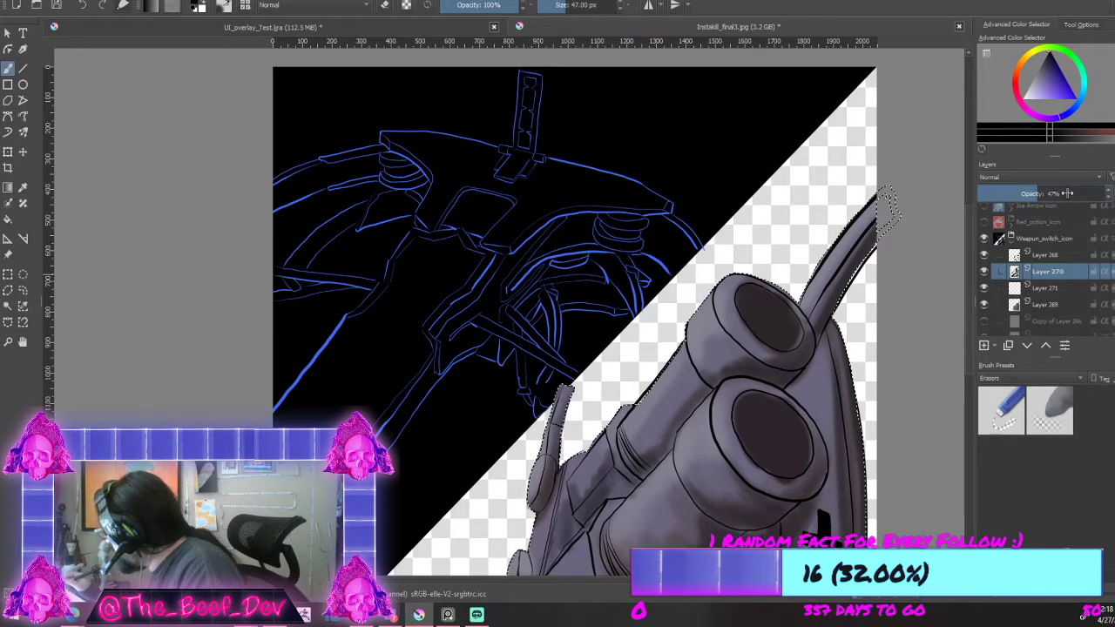
left_click(1043, 288)
left_click_drag(1058, 272, 1055, 297)
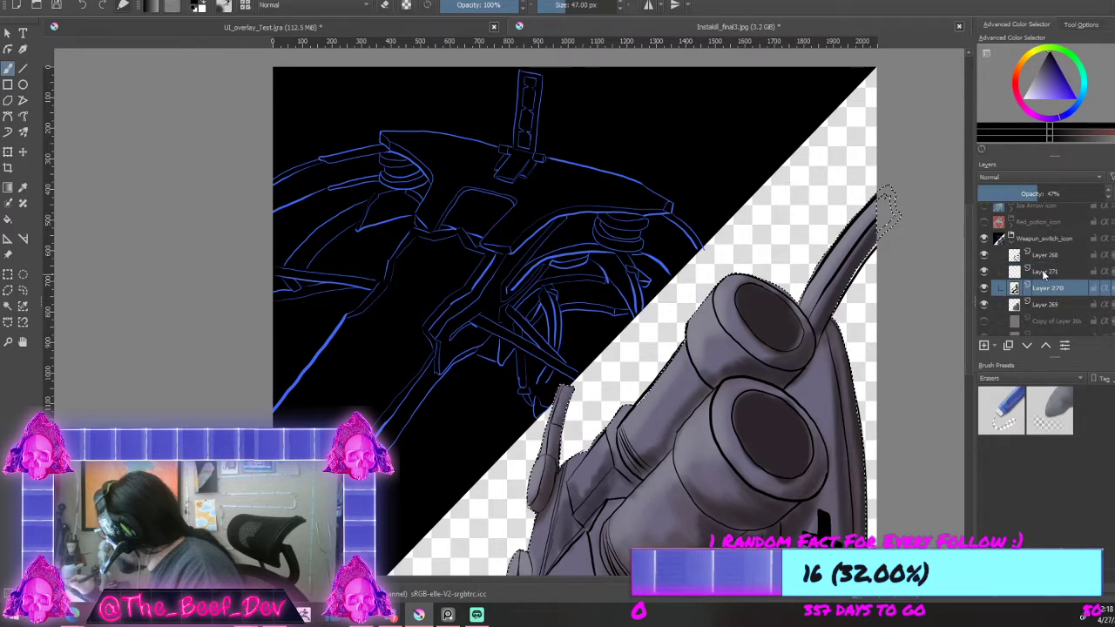
Step: Paint white highlights on Layer 271 along both barrels, focusing on the front barrel's rim and collar
left_click(1046, 272)
key("x")
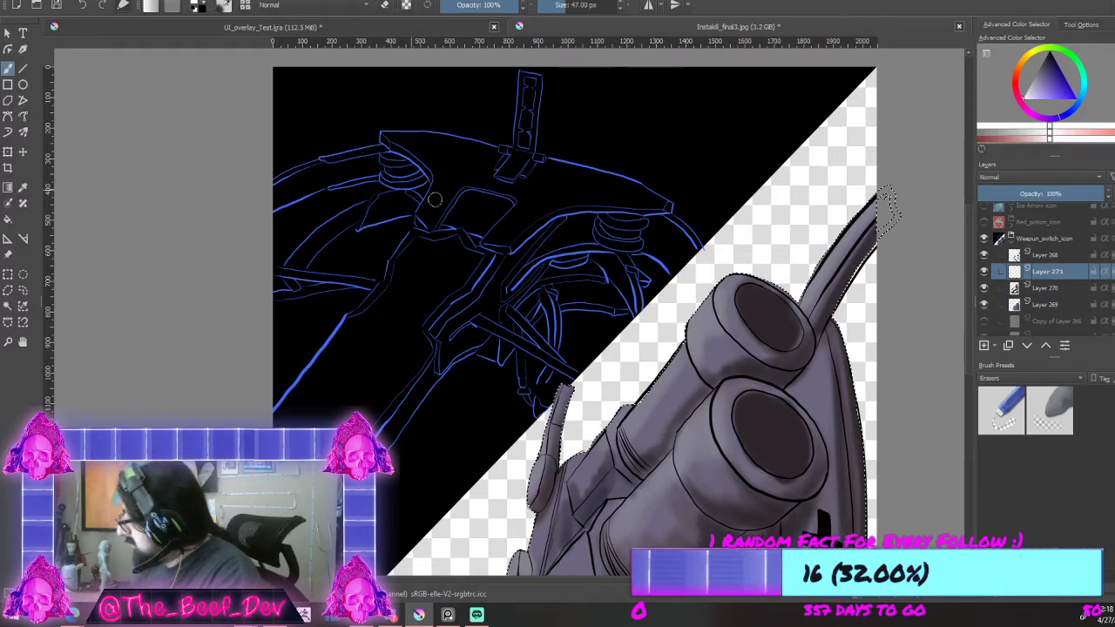
scroll(528, 239, "down", 3)
scroll(584, 257, "up", 2)
scroll(584, 277, "up", 2)
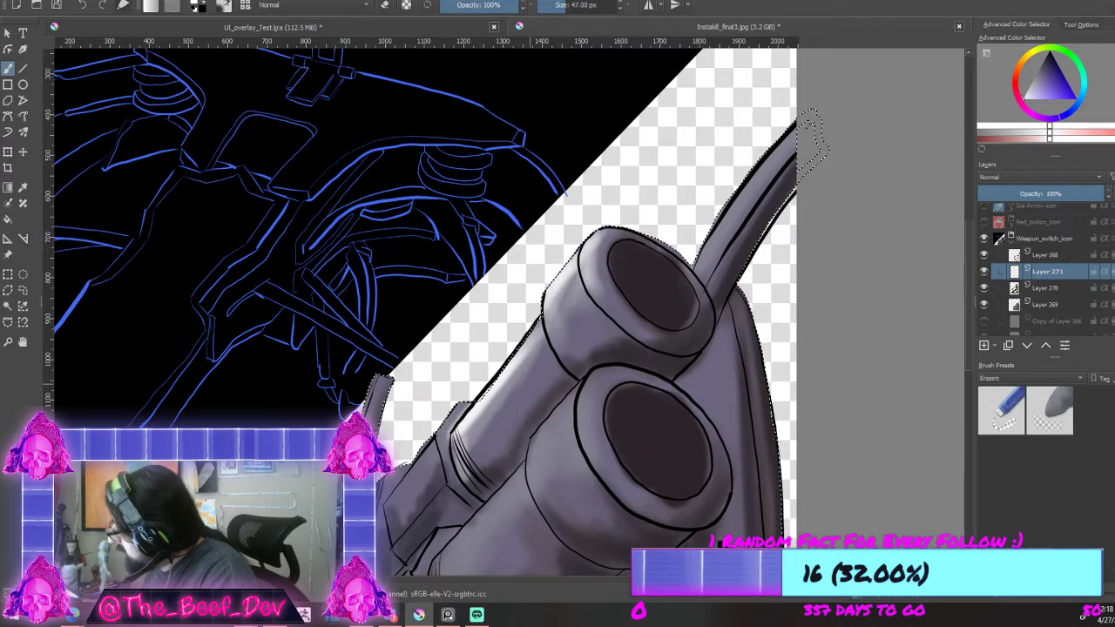
left_click_drag(595, 381, 580, 451)
mouse_move(610, 361)
left_mouse_down()
mouse_move(580, 446)
mouse_move(628, 371)
left_mouse_up()
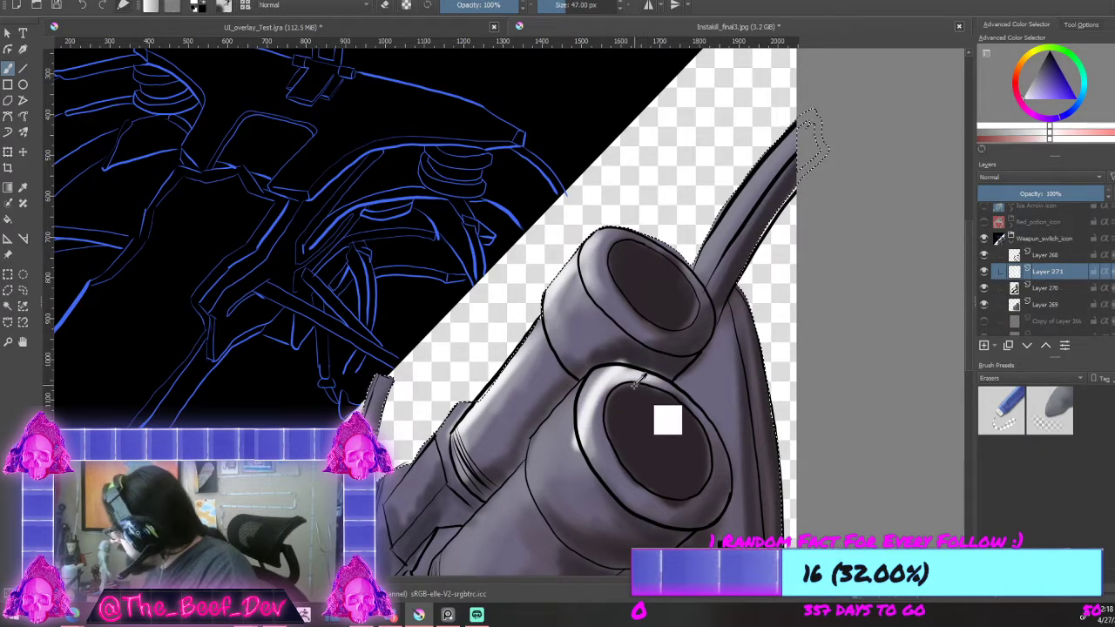
key("ctrl+z")
mouse_move(578, 434)
left_mouse_down()
mouse_move(632, 370)
mouse_move(616, 375)
left_mouse_up()
mouse_move(578, 407)
left_mouse_down()
mouse_move(539, 447)
mouse_move(532, 486)
mouse_move(541, 514)
left_mouse_up()
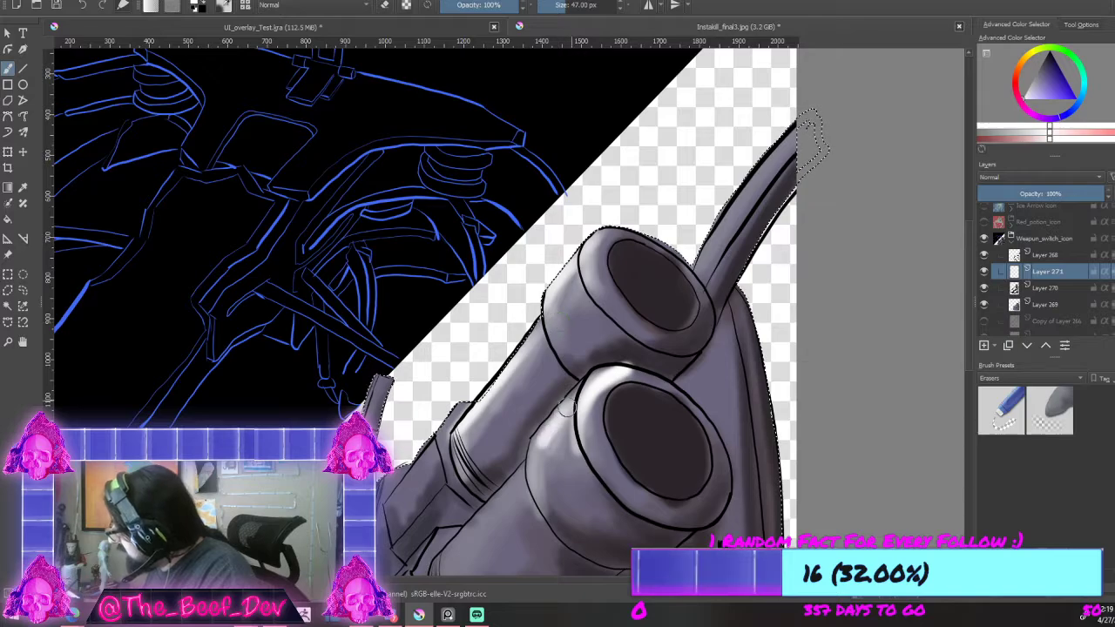
Step: Paint white highlights at the base of the front barrel and on the faceted mount holding it
scroll(545, 463, "down", 5)
scroll(522, 483, "up", 3)
scroll(521, 480, "up", 1)
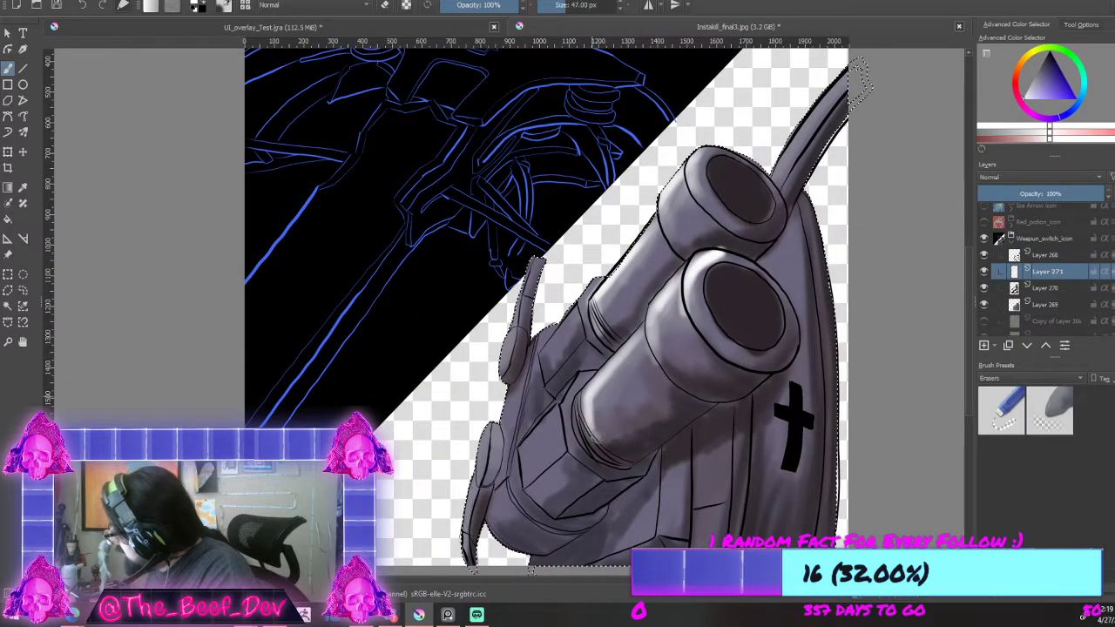
scroll(494, 546, "up", 1)
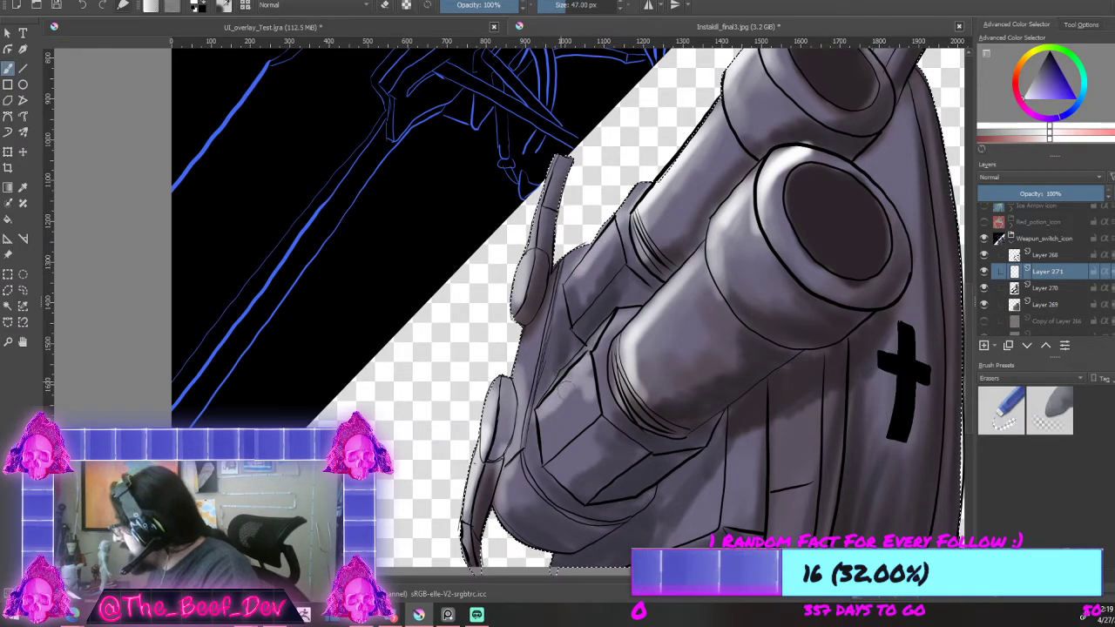
Step: Paint white highlights down the coat folds below the front barrel and on the coat beside the barrel rims
scroll(742, 487, "down", 3)
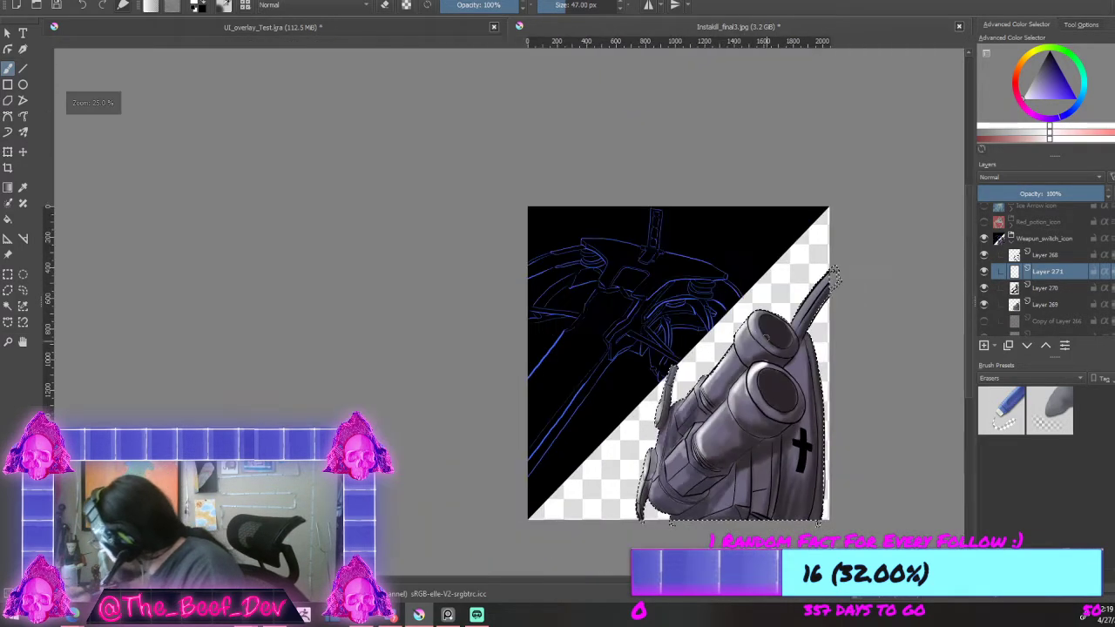
scroll(669, 481, "up", 3)
scroll(627, 515, "down", 3)
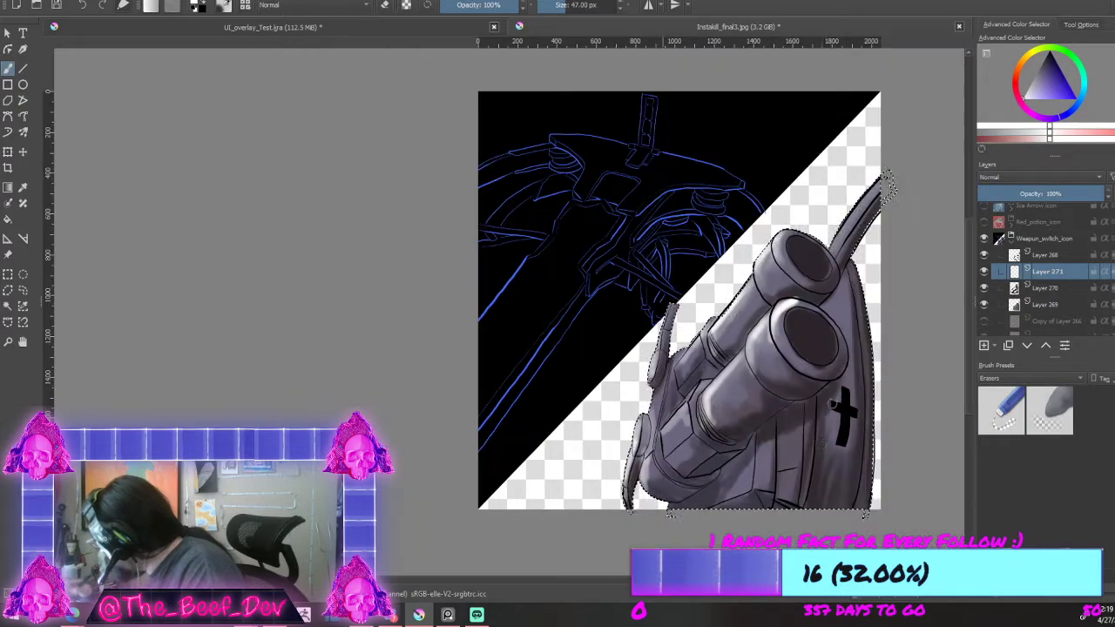
scroll(660, 504, "up", 3)
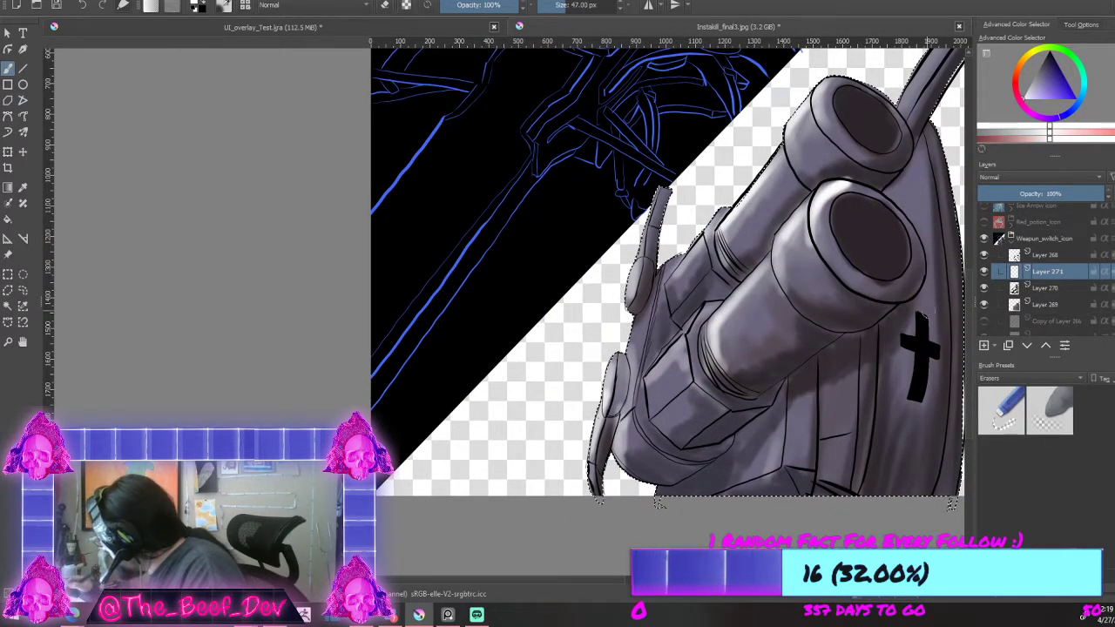
left_click_drag(856, 392, 850, 486)
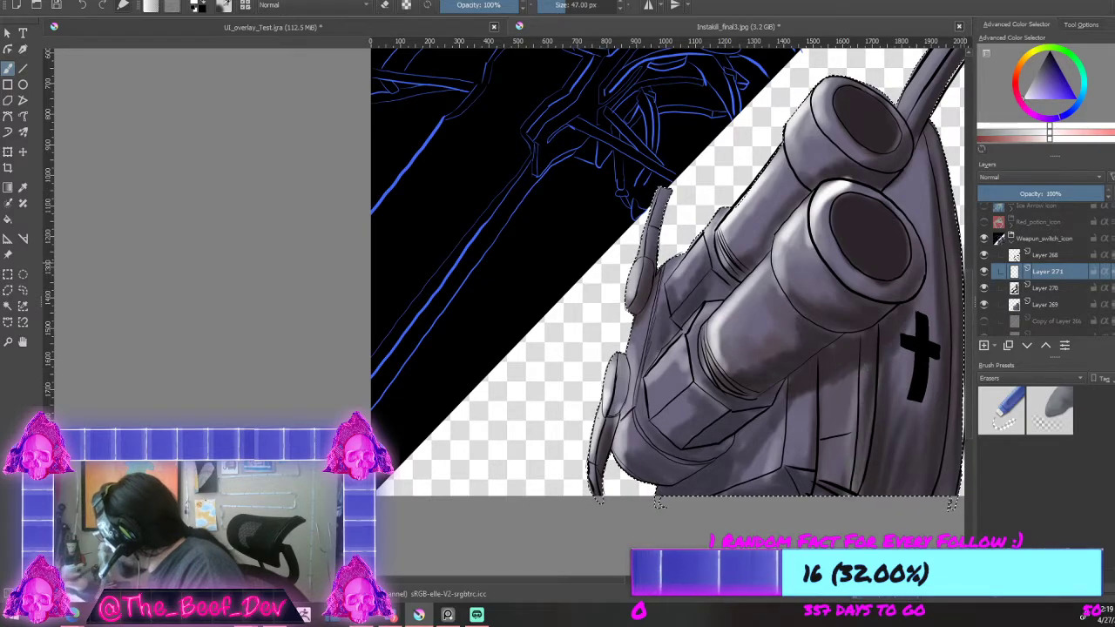
left_click_drag(899, 190, 894, 206)
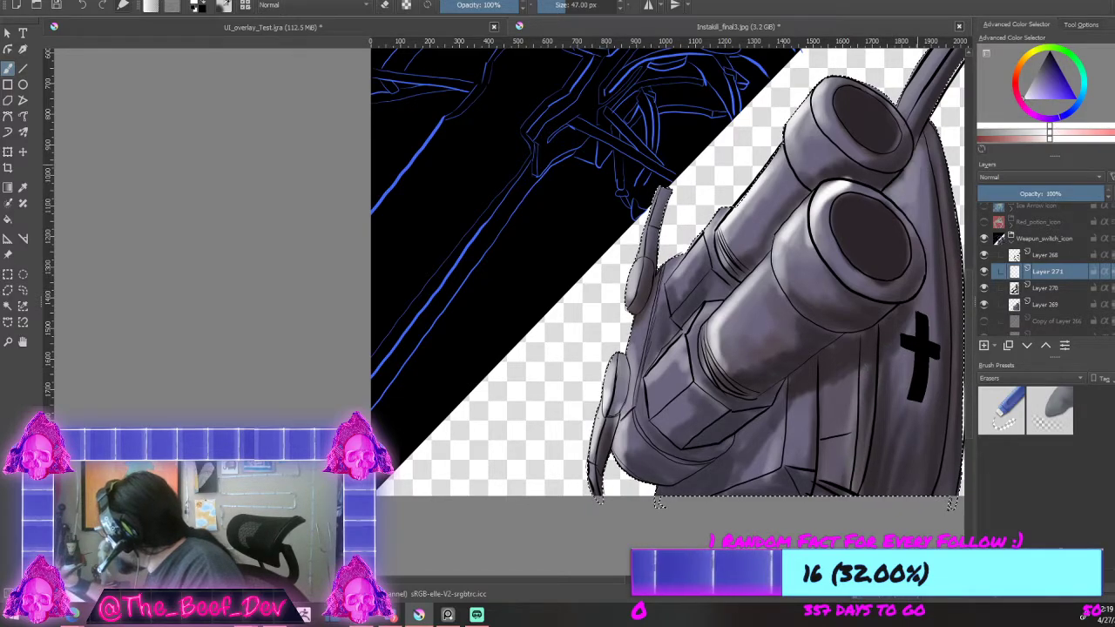
Step: Add thin white highlights near the strap behind the rear barrel and along the seams beside the faceted mount
scroll(906, 200, "down", 3)
scroll(906, 201, "up", 4)
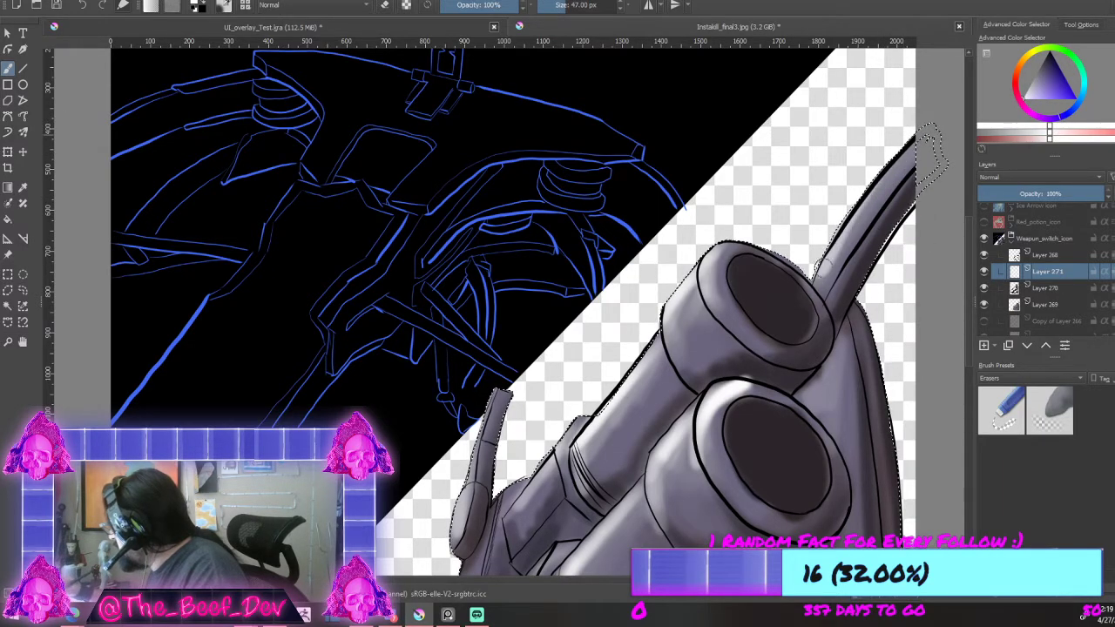
scroll(828, 237, "down", 1)
scroll(815, 247, "down", 1)
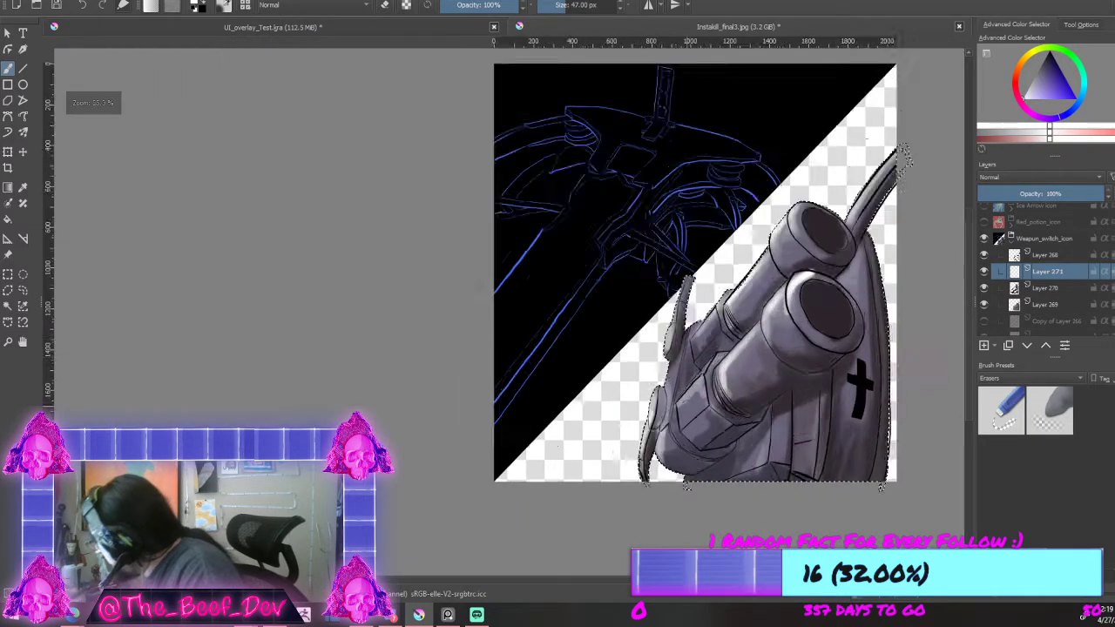
scroll(784, 249, "up", 3)
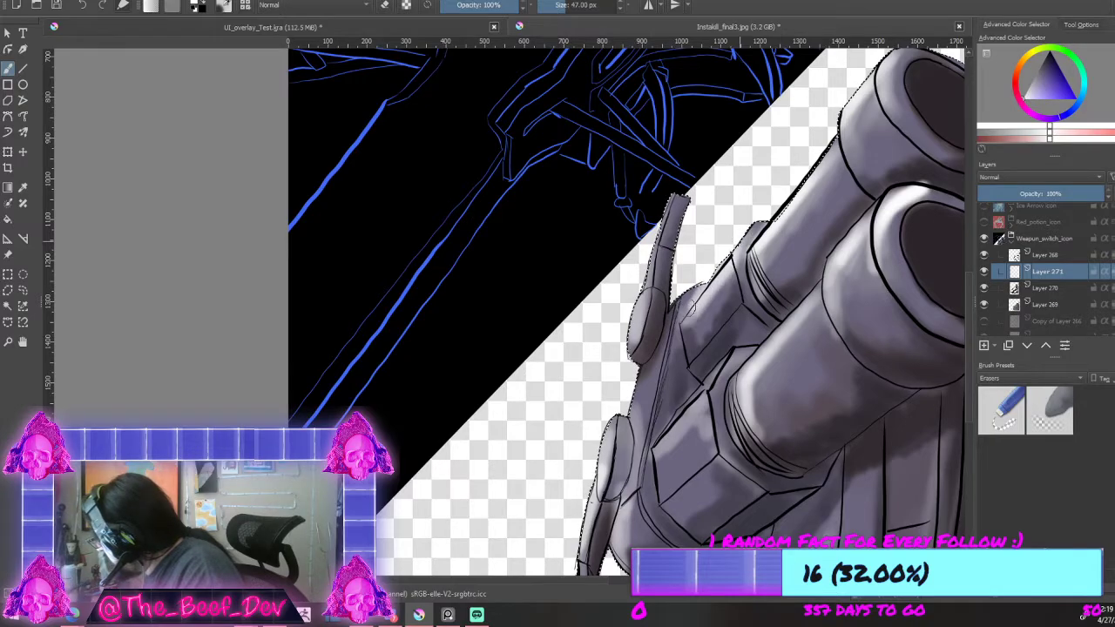
mouse_move(671, 366)
left_mouse_down()
mouse_move(657, 422)
mouse_move(666, 434)
left_mouse_up()
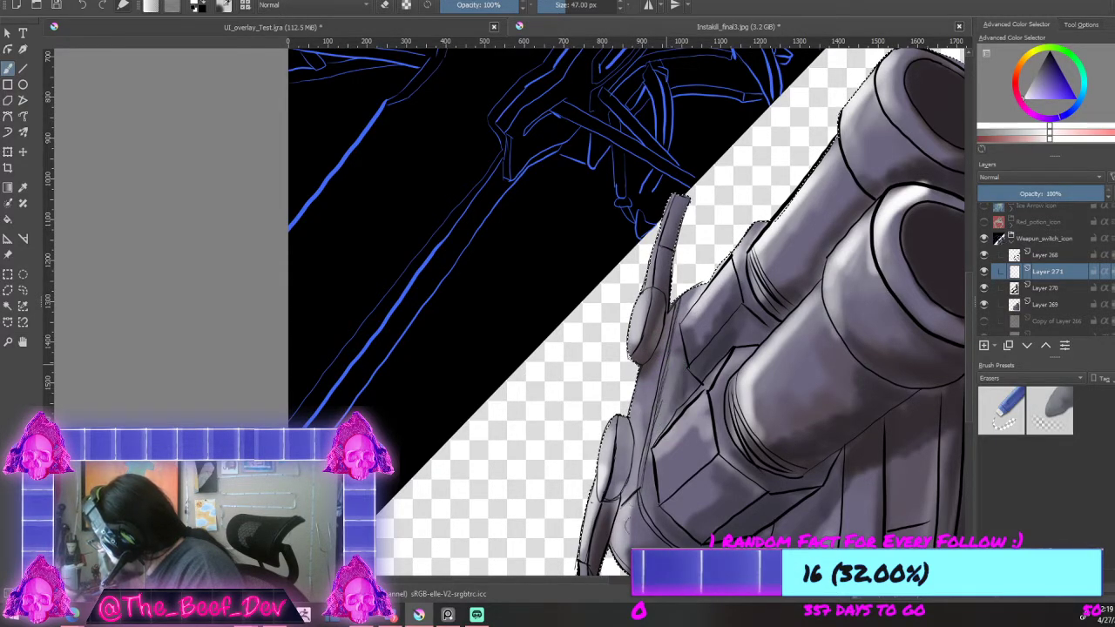
Step: Set the opacity of white highlight Layer 271 to 52%
scroll(680, 428, "down", 4)
scroll(955, 264, "up", 1)
scroll(1046, 228, "up", 1)
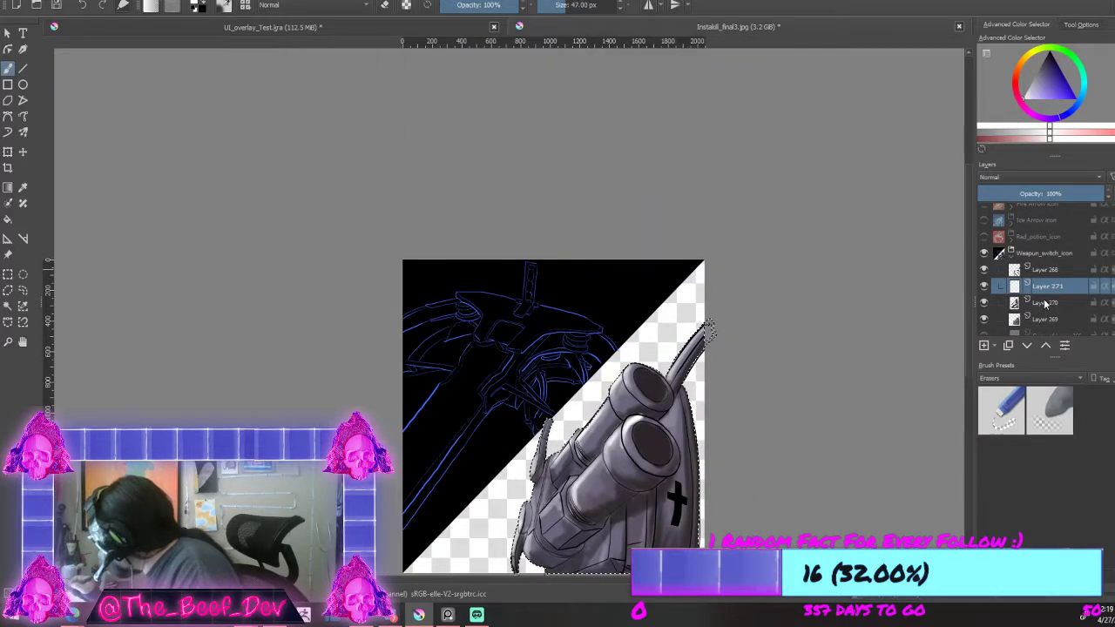
left_click_drag(1074, 192, 1045, 216)
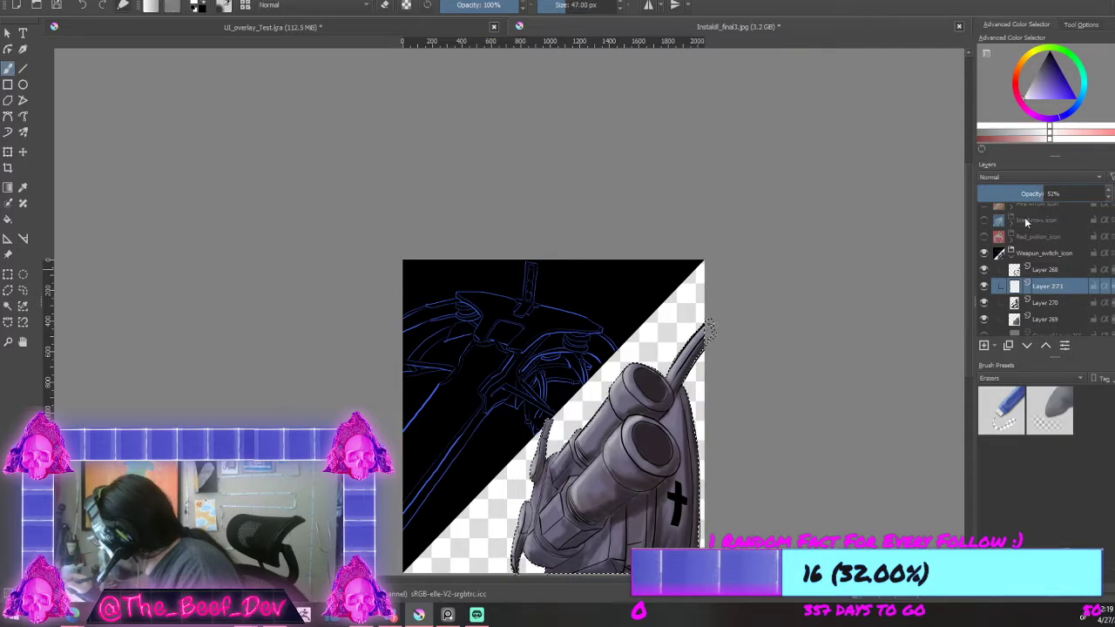
scroll(768, 335, "down", 4)
left_click_drag(967, 328, 971, 277)
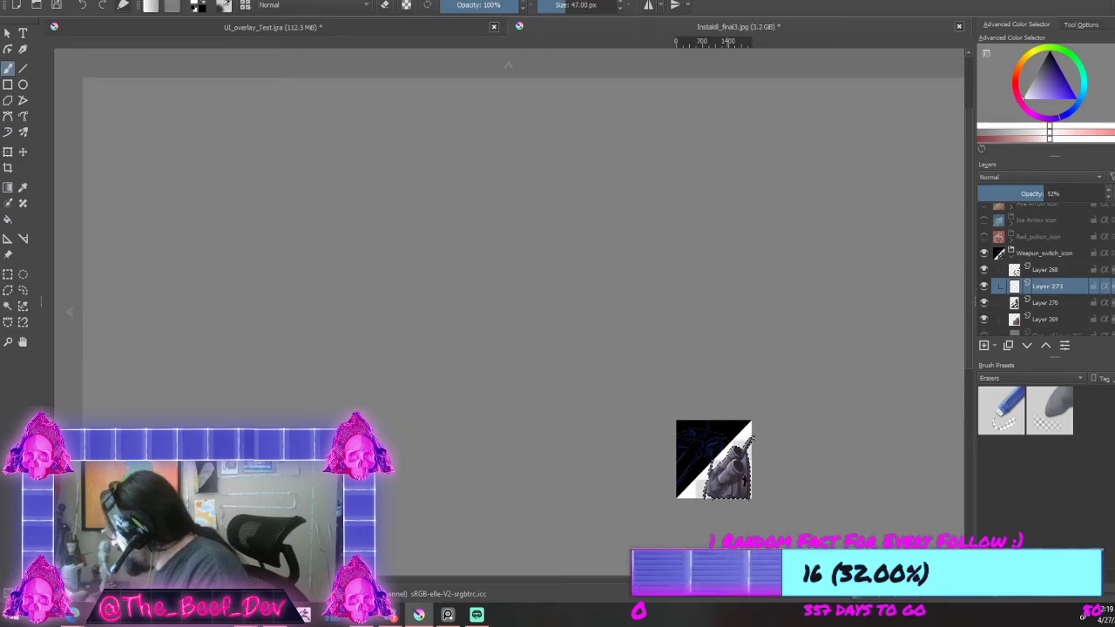
scroll(734, 523, "up", 1)
scroll(736, 514, "up", 2)
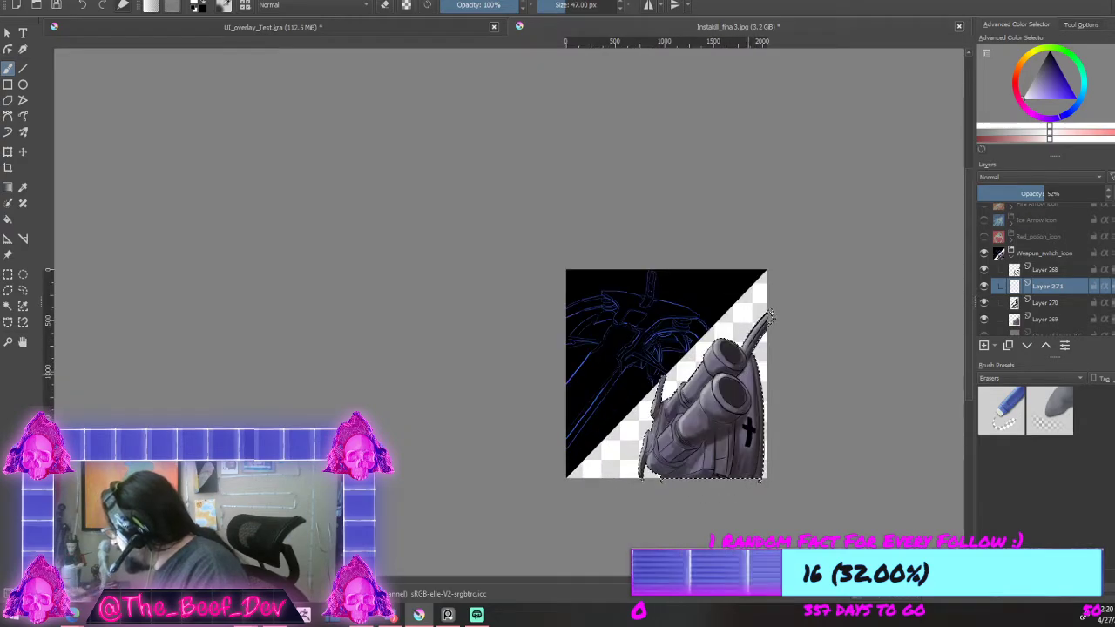
scroll(722, 521, "up", 2)
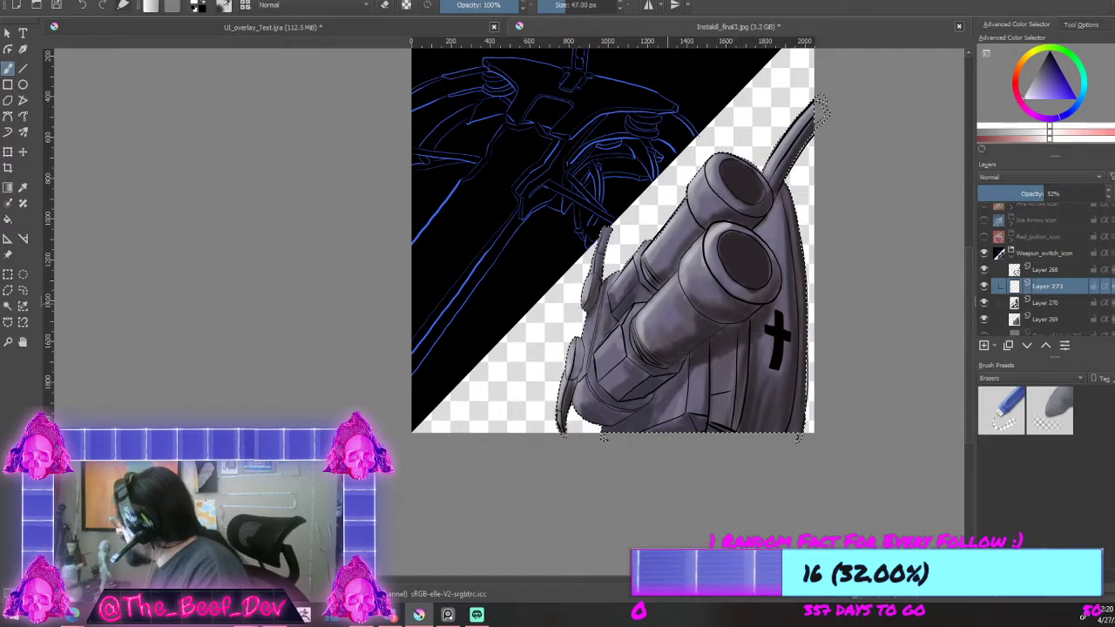
Step: Sample the black of the cross on the coat and add a new paint layer directly above Layer 270
left_click(23, 187)
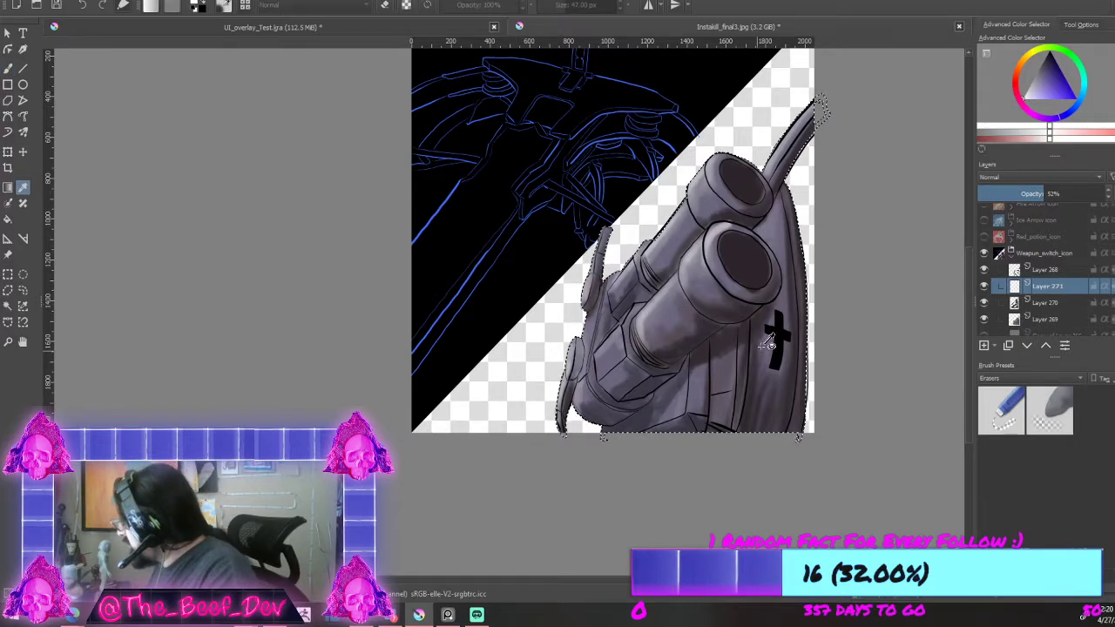
left_click(767, 344)
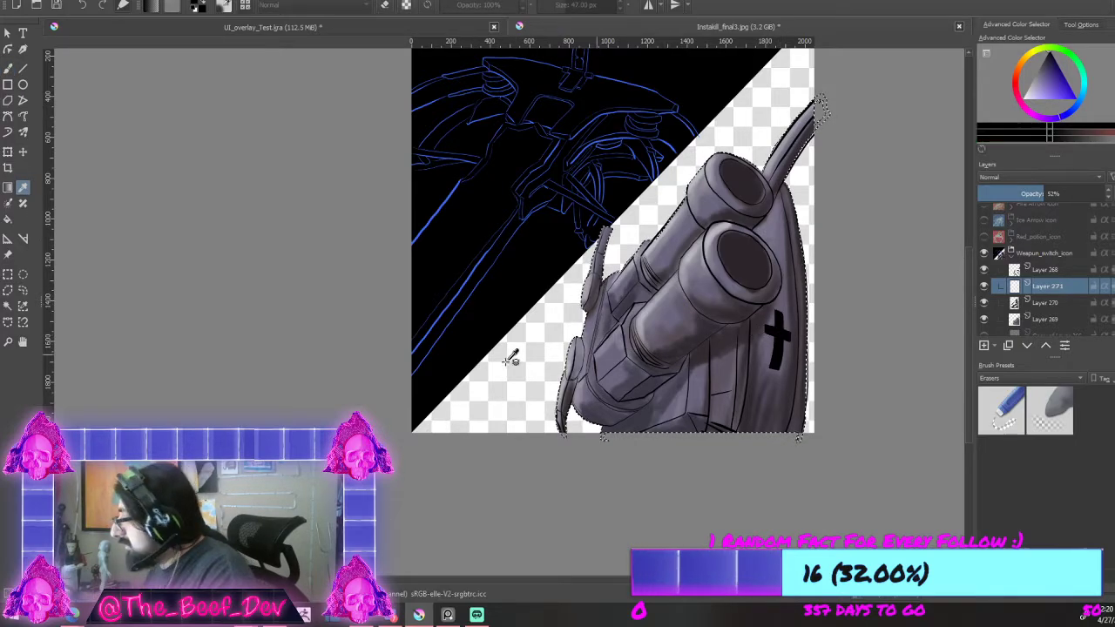
left_click(10, 70)
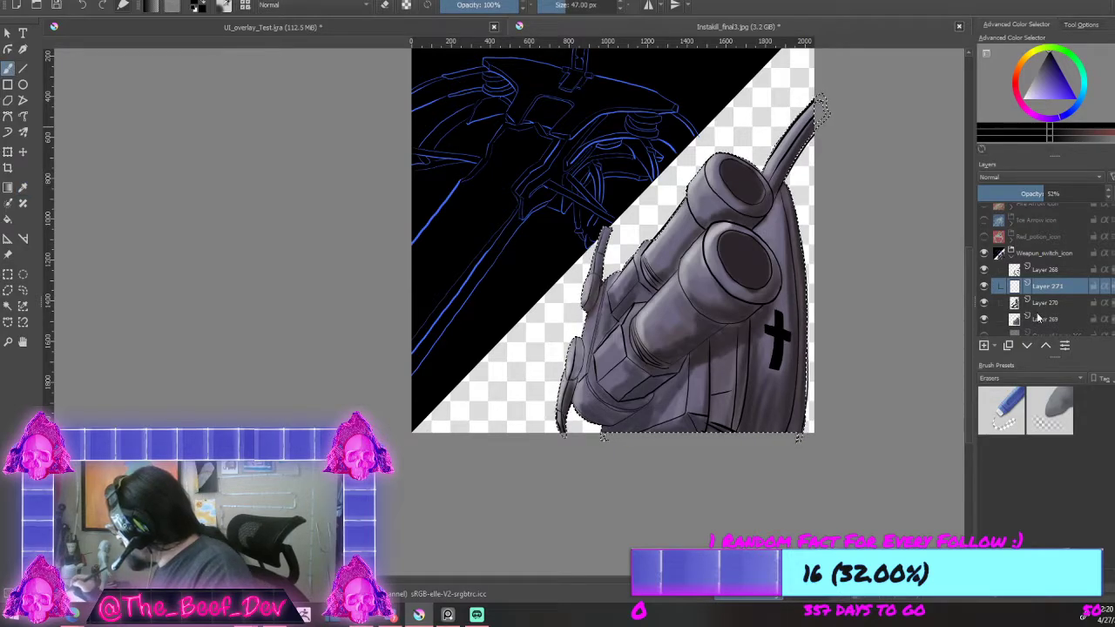
left_click(984, 345)
Step: Enlarge the brush to 188 px and fill the front barrel's opening with soft black shading
scroll(737, 248, "up", 2)
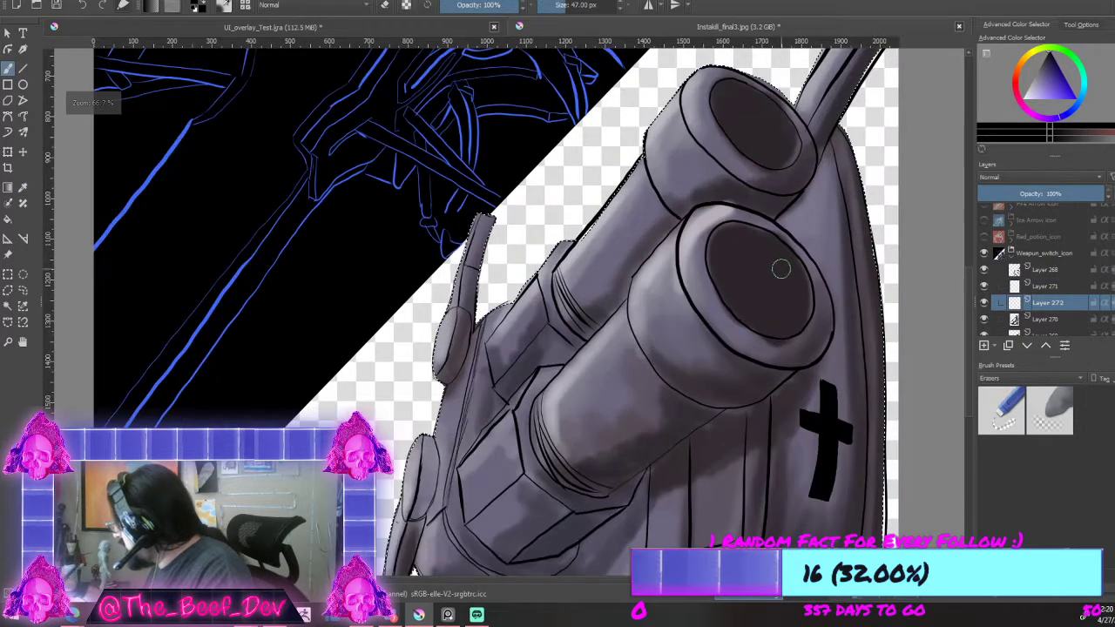
key("bracketright")
key("bracketright")
key("bracketright")
key("bracketright")
key("bracketright")
key("bracketright")
key("bracketright")
key("bracketright")
key("bracketright")
key("bracketright")
key("bracketright")
key("bracketright")
key("bracketright")
key("bracketright")
key("bracketright")
key("bracketright")
key("bracketright")
key("bracketright")
key("bracketright")
key("bracketright")
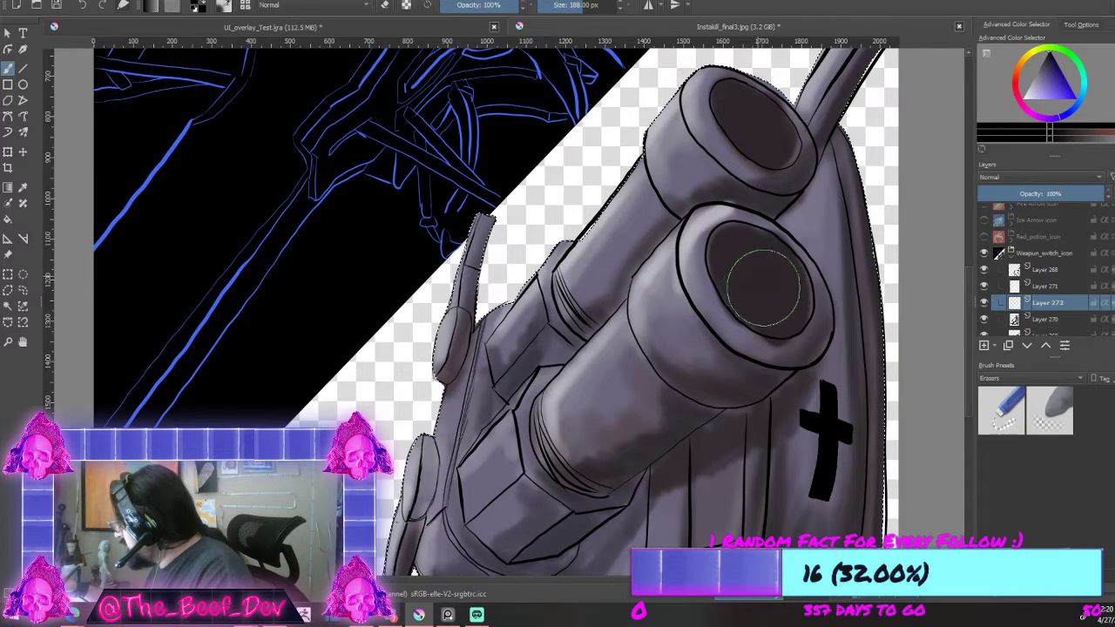
left_click_drag(763, 285, 741, 252)
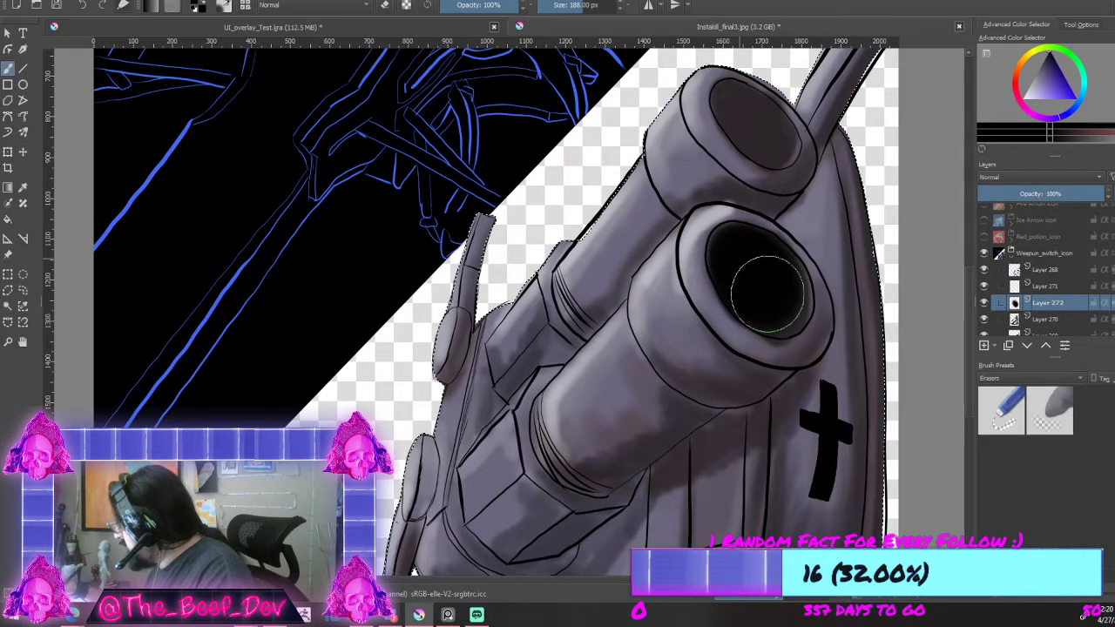
Step: Shrink the brush towards 144 px and shade the rear barrel's opening black
key("bracketleft")
key("bracketleft")
key("bracketleft")
mouse_move(746, 119)
left_mouse_down()
mouse_move(760, 124)
mouse_move(746, 131)
mouse_move(774, 142)
left_mouse_up()
key("bracketleft")
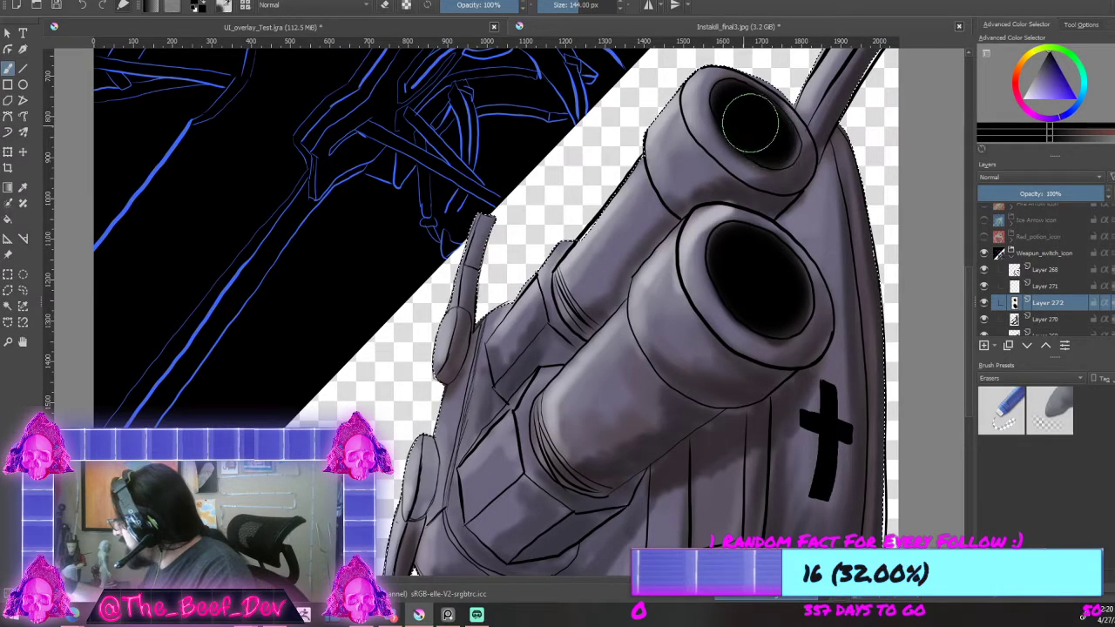
Step: Clear the selection around the double-barrelled weapon
scroll(771, 141, "down", 1)
scroll(769, 141, "down", 5)
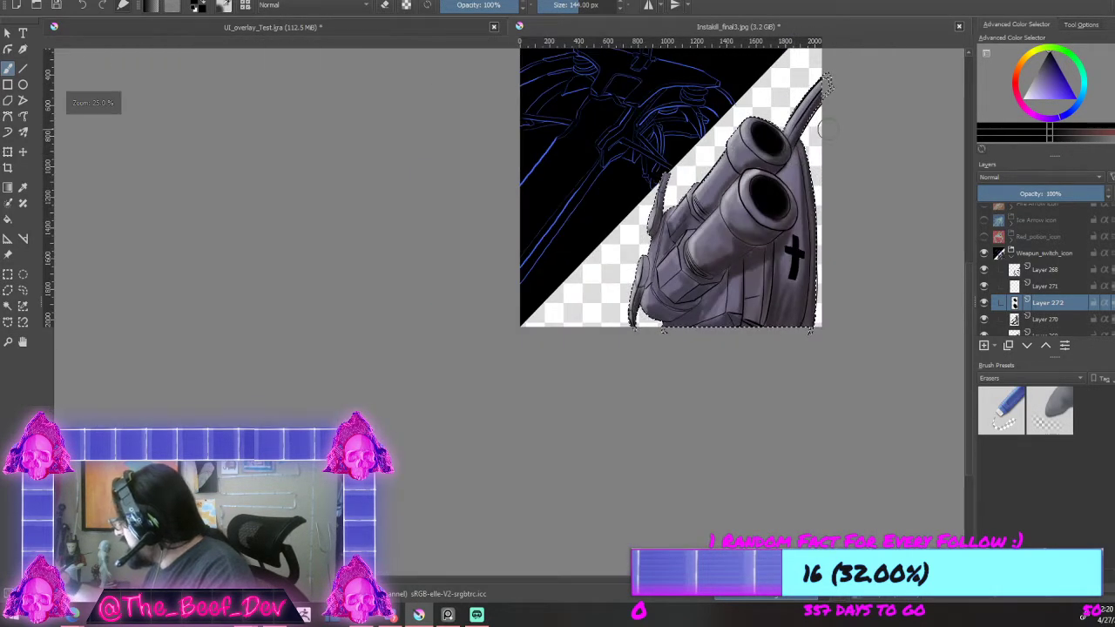
scroll(821, 102, "down", 2)
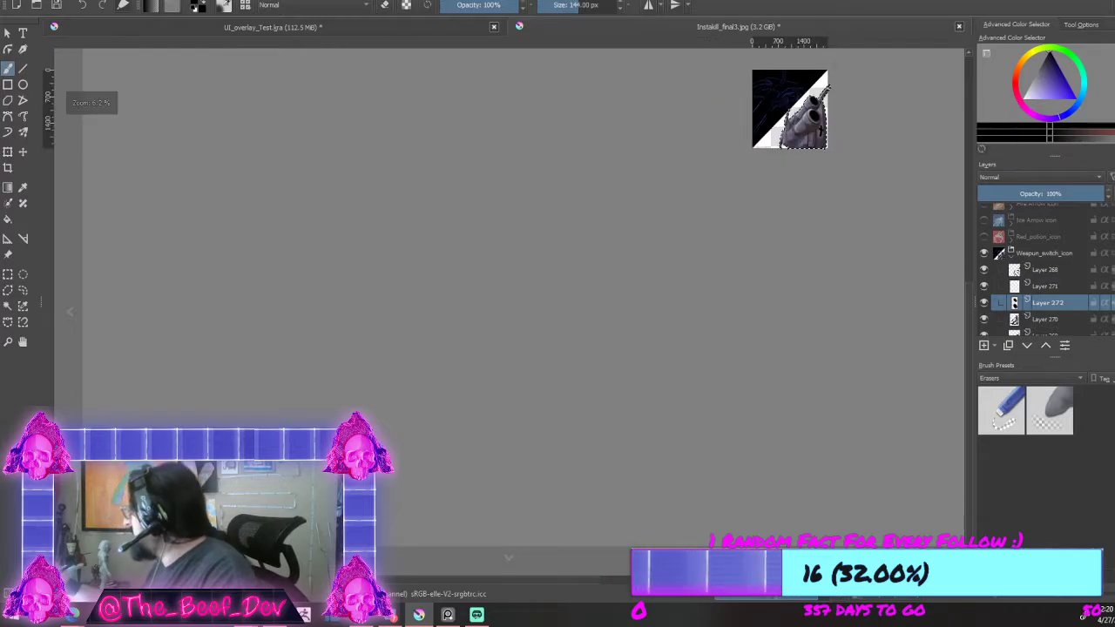
left_click_drag(968, 265, 968, 227)
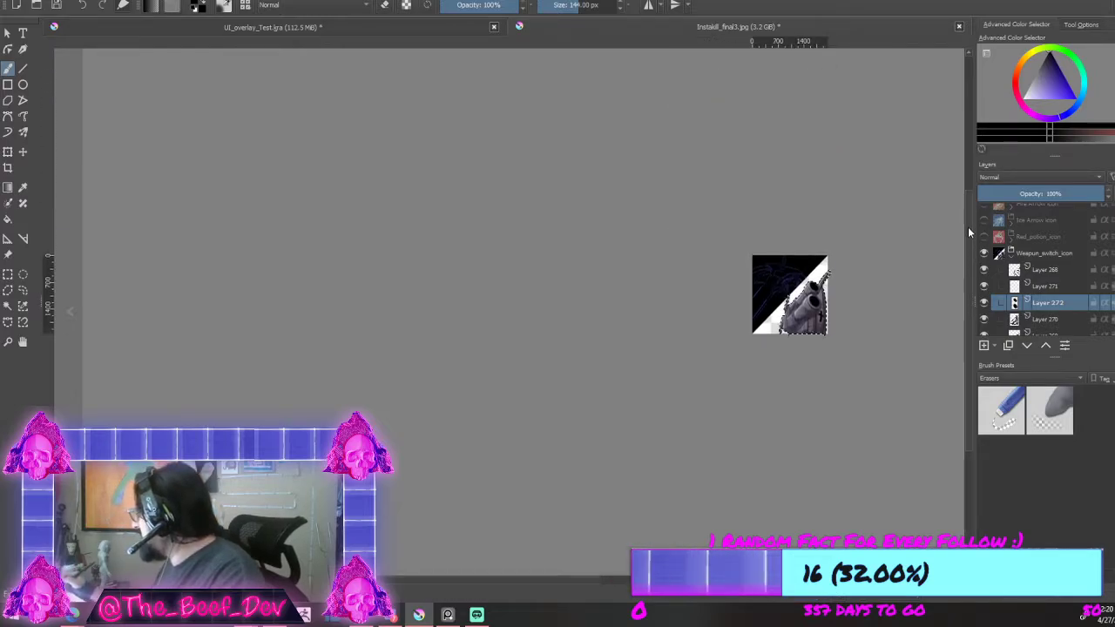
scroll(752, 251, "up", 3)
scroll(859, 445, "down", 3)
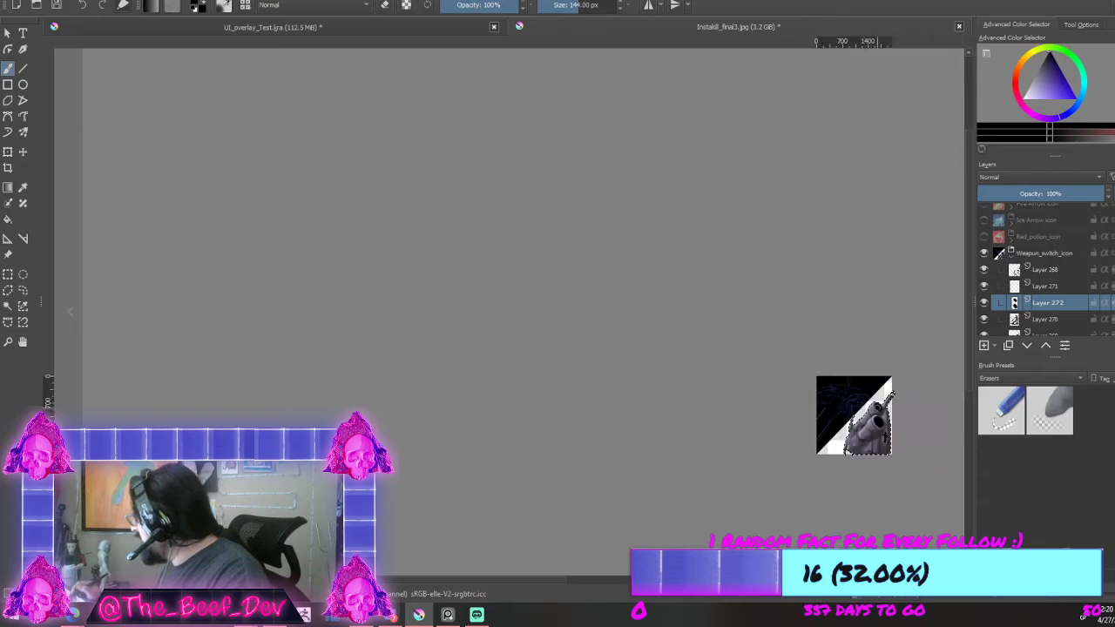
scroll(887, 443, "up", 4)
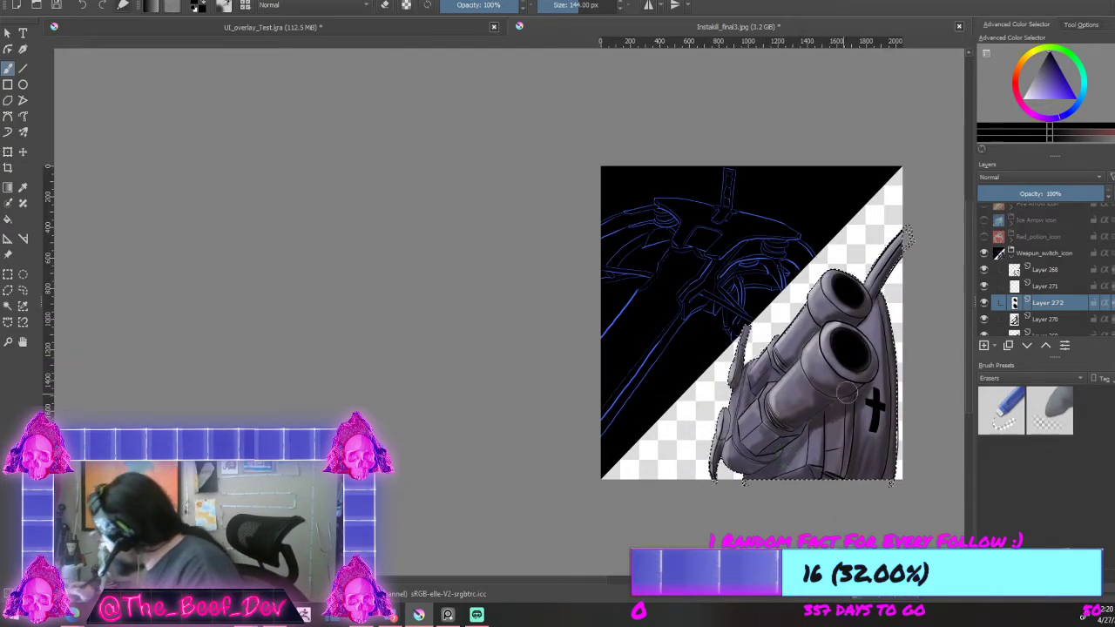
key("ctrl+shift+a")
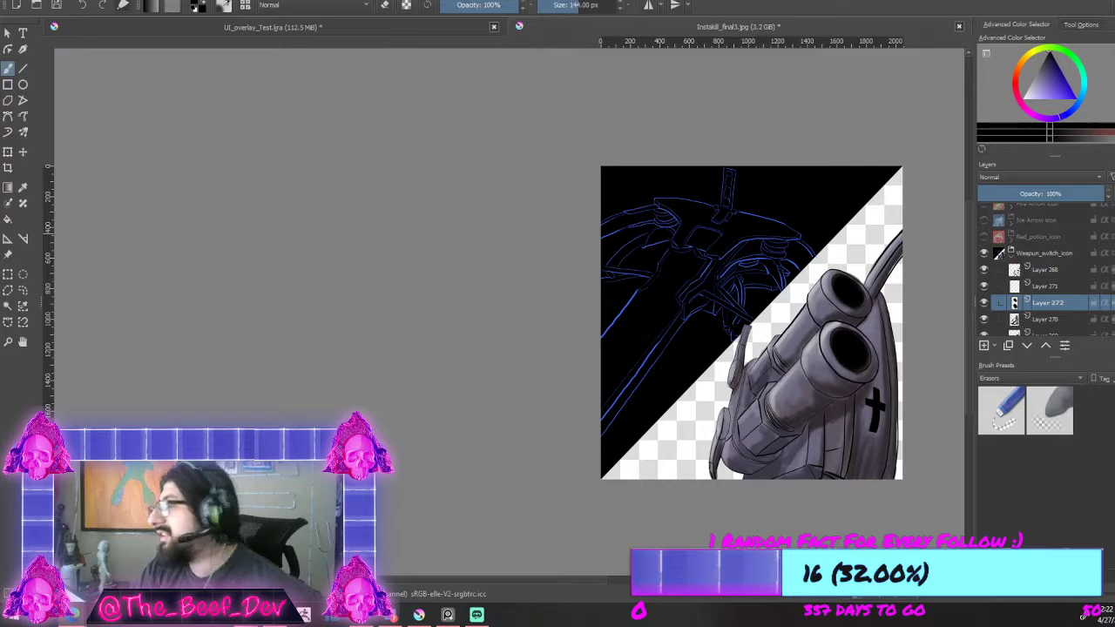
Step: Compare the icon with Layers 268, 270, 271 and 272 each hidden and shown again
scroll(1018, 274, "down", 1)
scroll(1026, 272, "up", 1)
left_click(1041, 284)
left_click(983, 288)
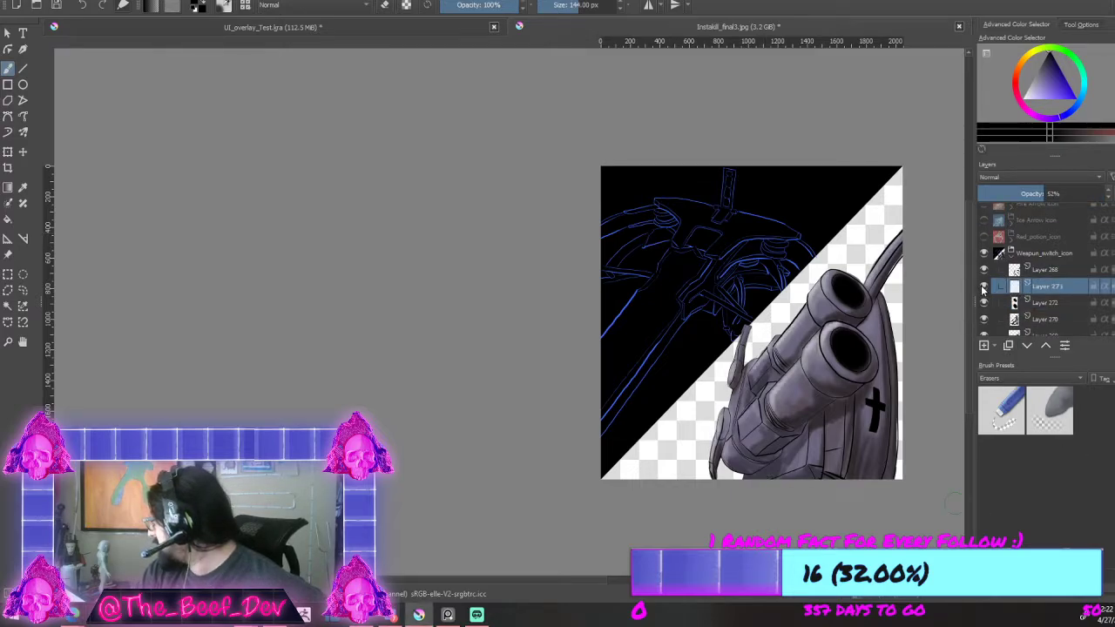
left_click(984, 319)
left_click(984, 320)
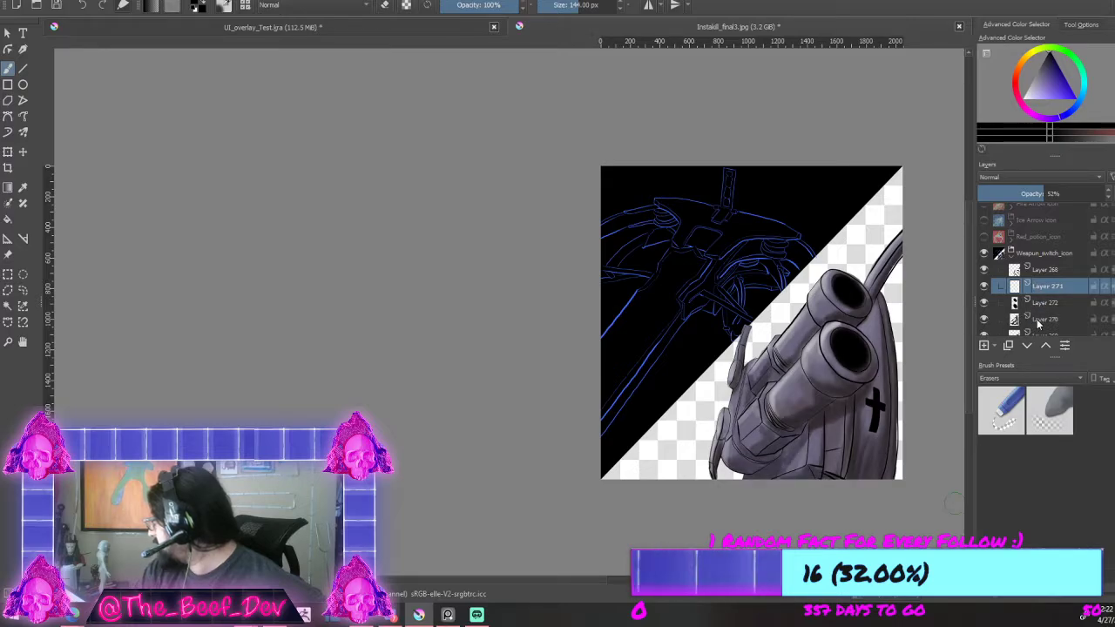
left_click(1037, 319)
scroll(1037, 319, "down", 1)
left_click(984, 291)
left_click(984, 291)
left_click(983, 276)
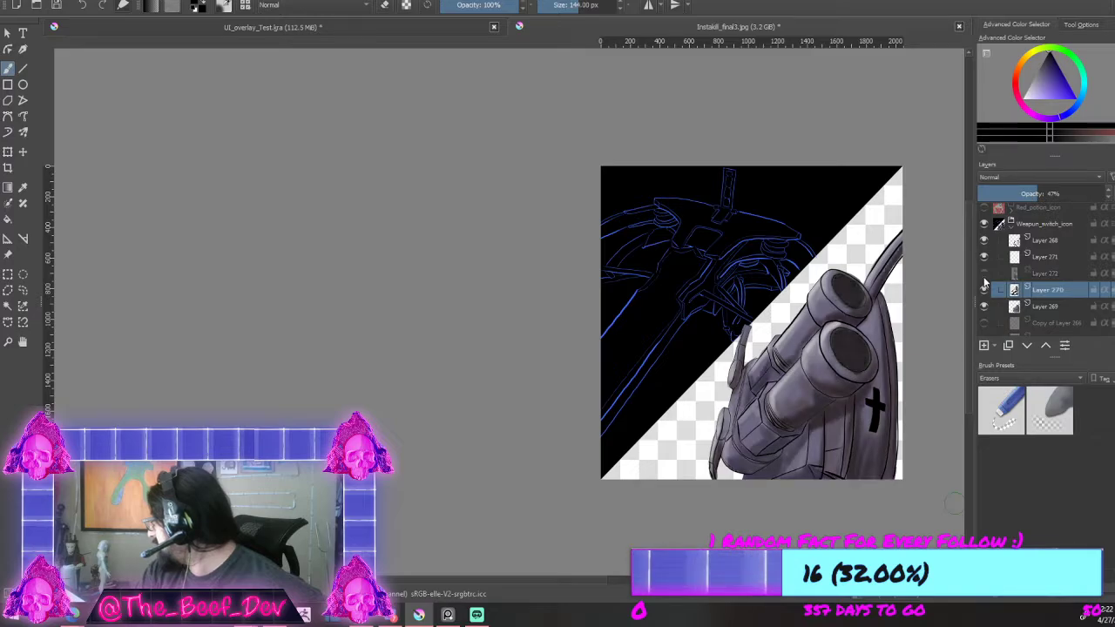
left_click(985, 273)
left_click(986, 260)
left_click(986, 260)
left_click(984, 244)
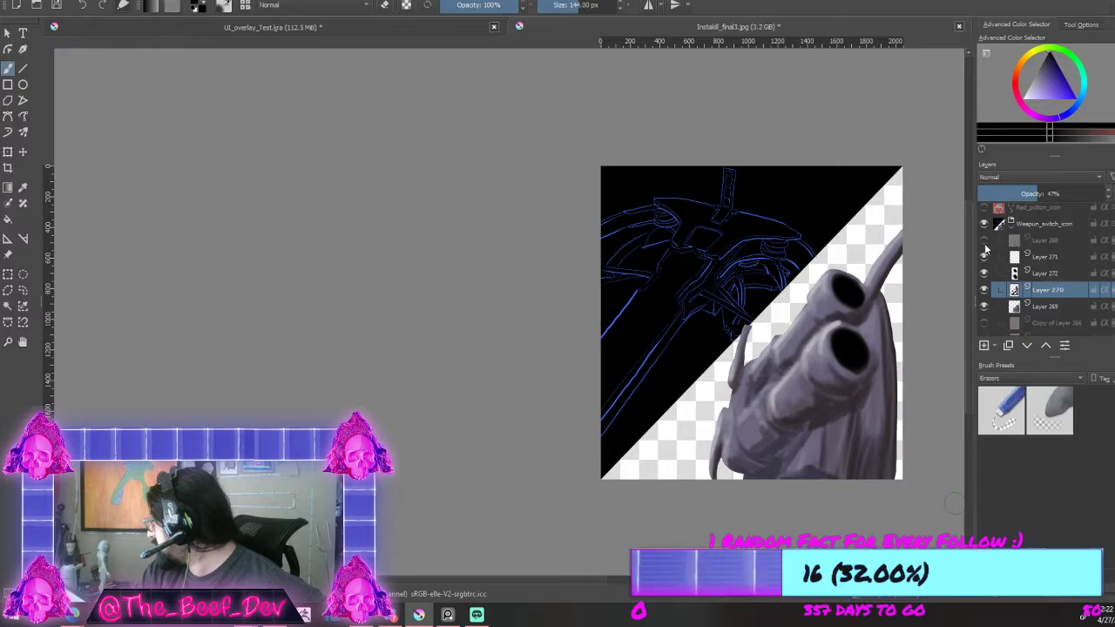
left_click(984, 244)
left_click(986, 260)
left_click(986, 260)
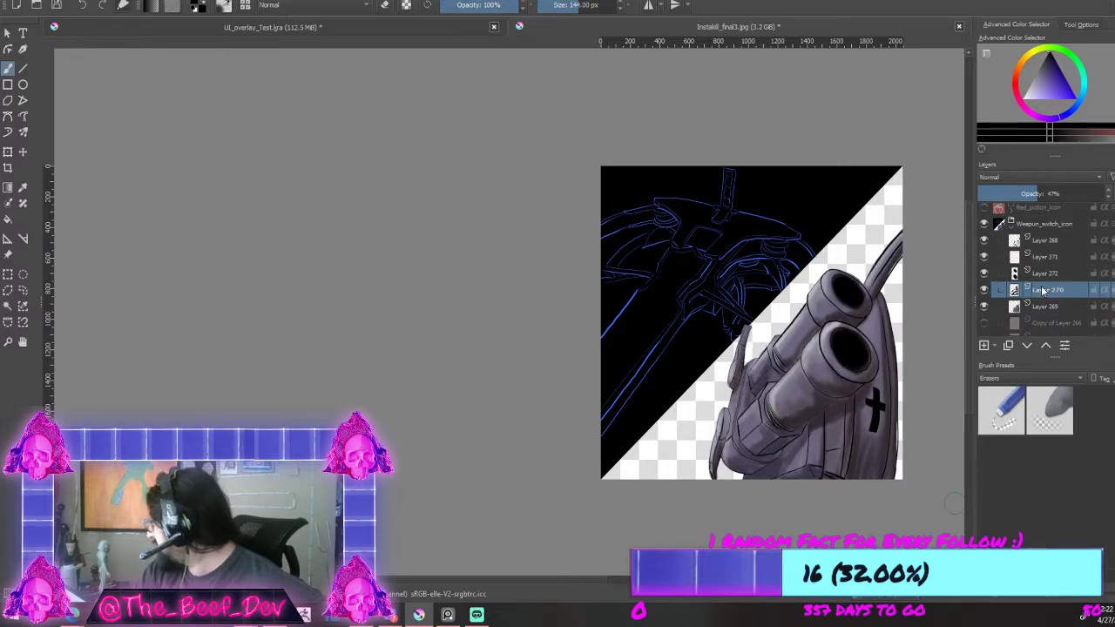
Step: Move Layer 270 above Layer 272 and check the contribution of Layer 269 by hiding and showing it
left_click_drag(1051, 288, 1052, 269)
scroll(1042, 301, "down", 2)
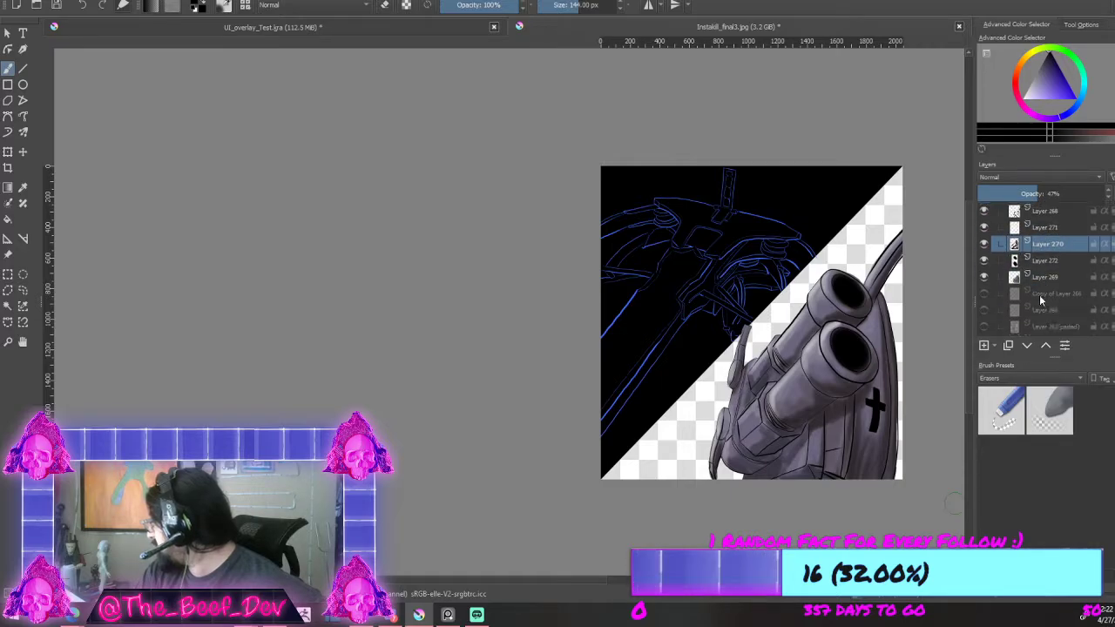
left_click(985, 277)
left_click(985, 277)
left_click(985, 277)
left_click(985, 277)
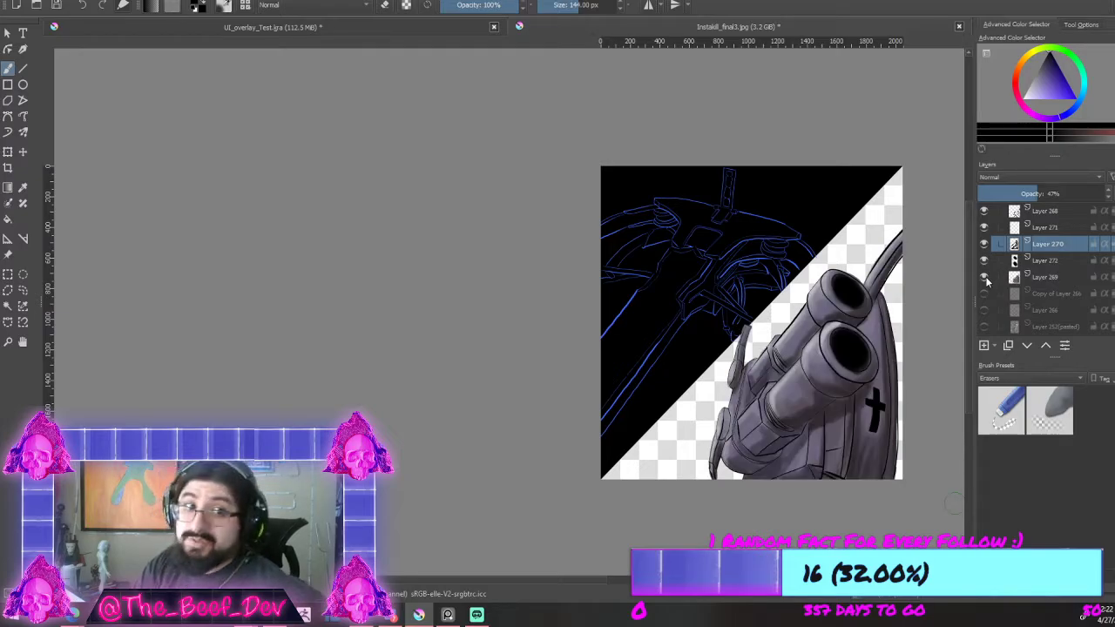
left_click(985, 277)
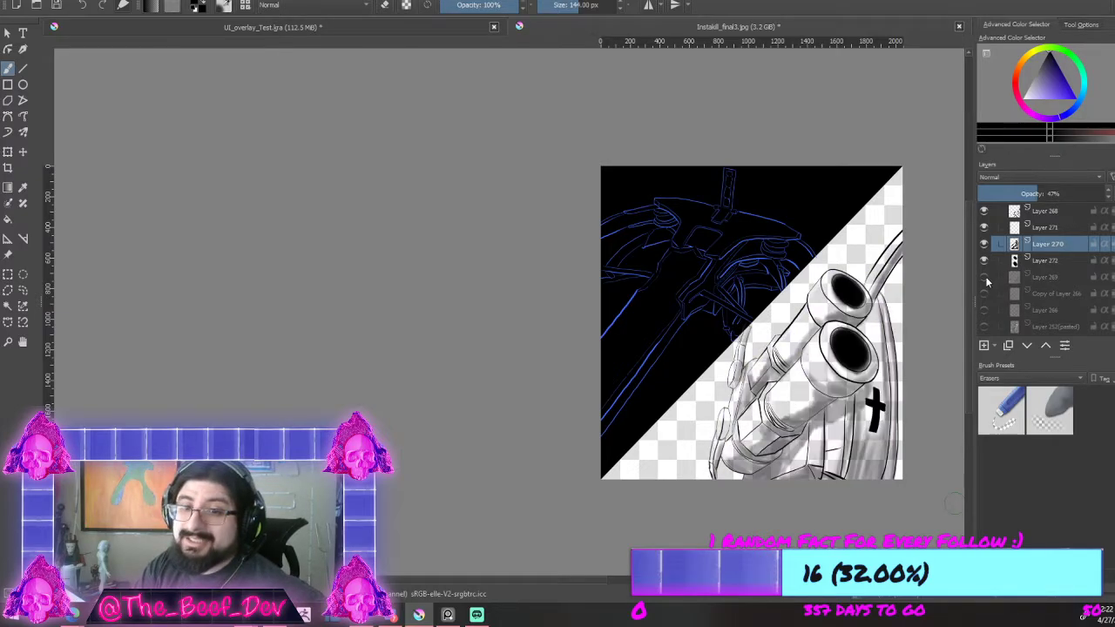
left_click(984, 278)
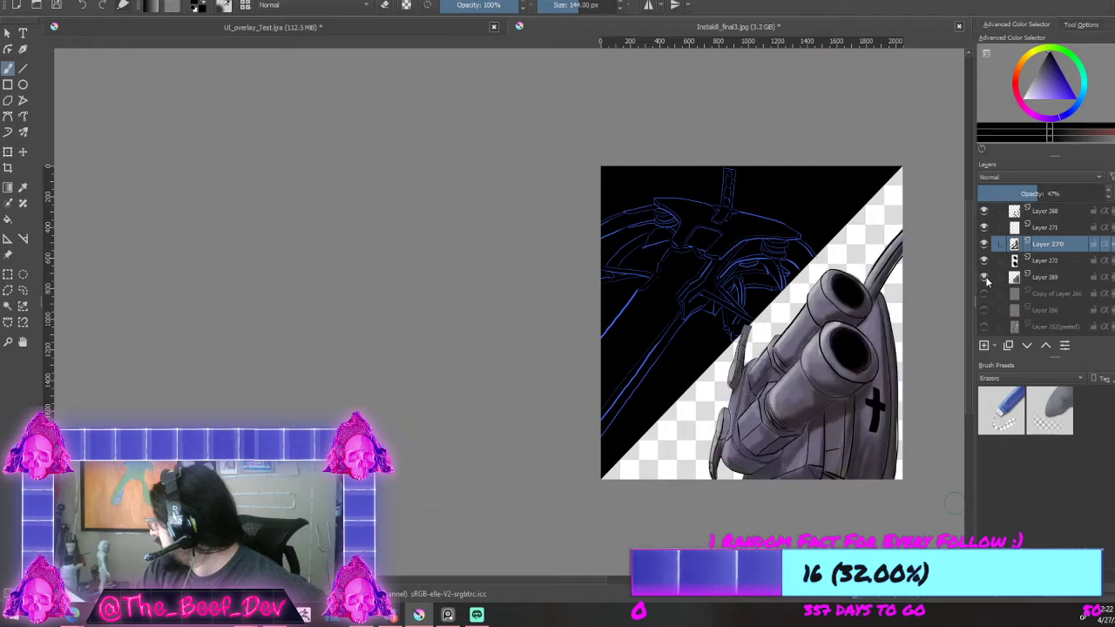
Step: Add a new paint layer above Layer 269 and place the golden rods reference picture into the icon
left_click(1060, 274)
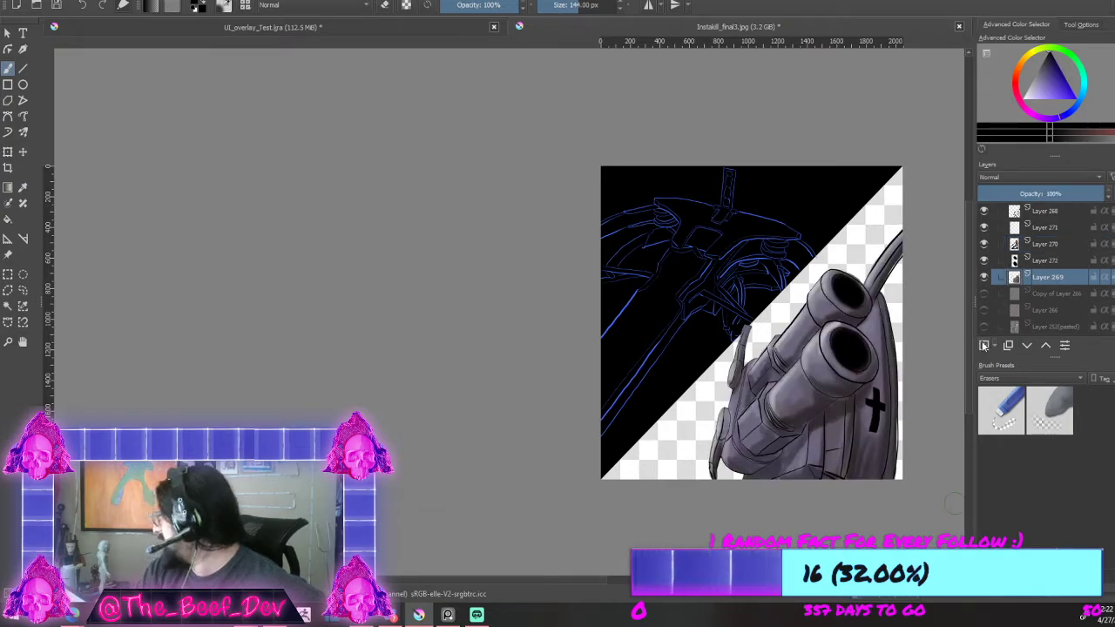
left_click(990, 346)
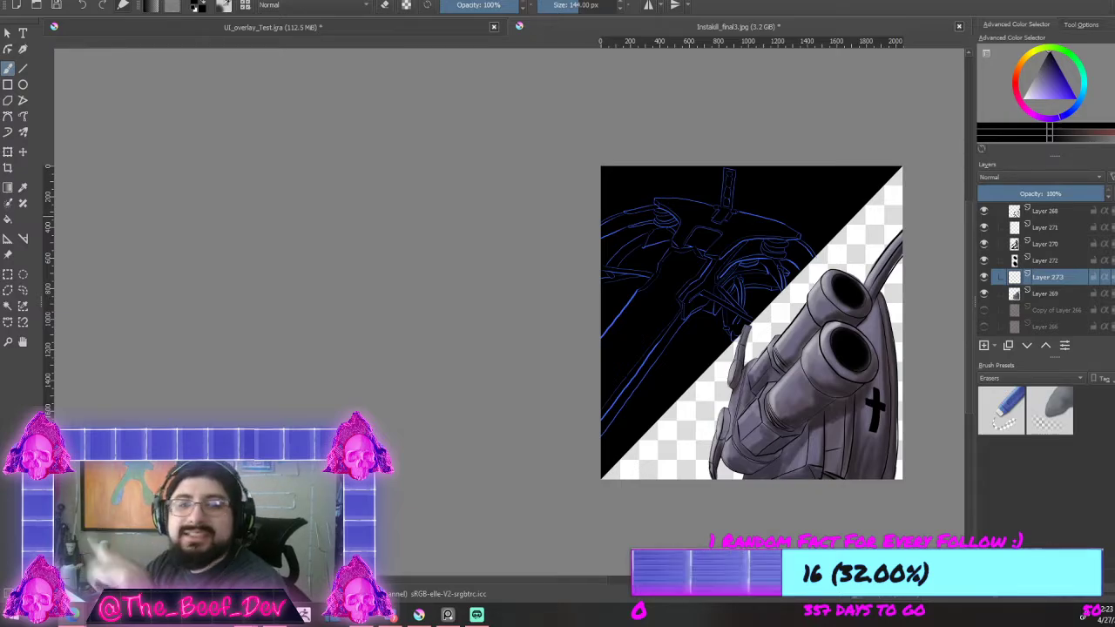
left_click_drag(0, 282, 710, 274)
left_click(710, 273)
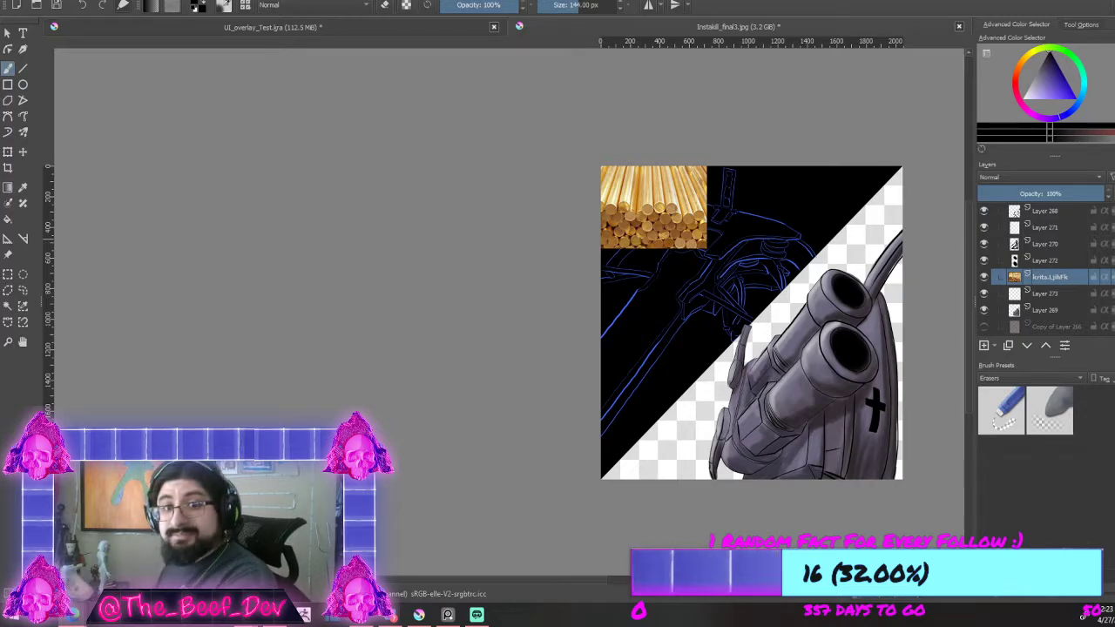
Step: Switch to a brush preset with an 18 px tip and make Layer 273 the active layer
scroll(773, 209, "down", 5)
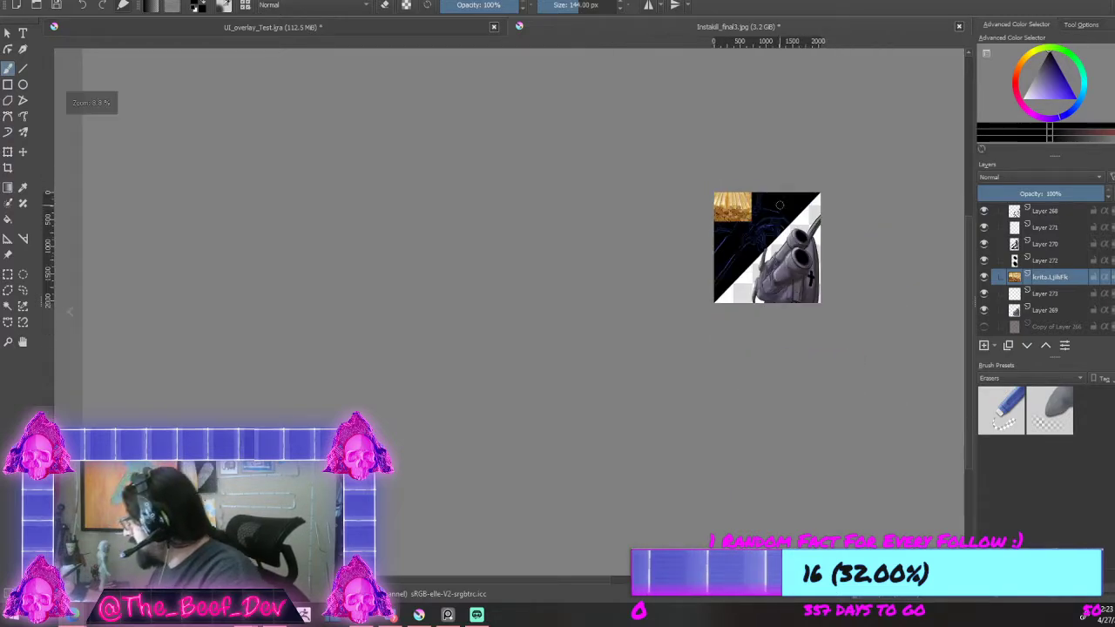
scroll(766, 207, "up", 5)
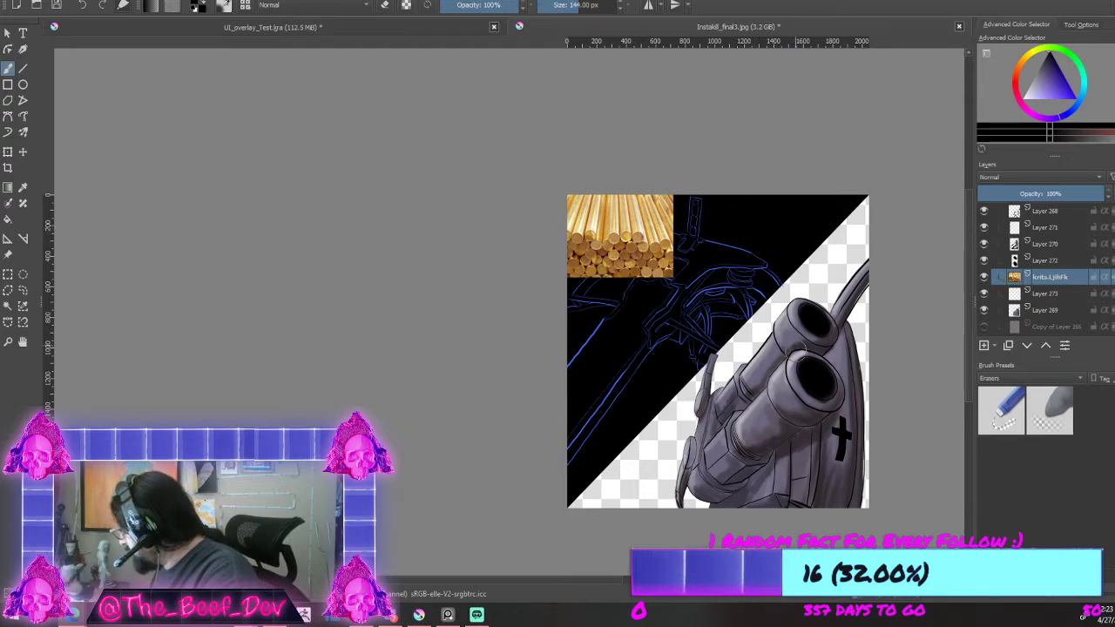
scroll(738, 333, "up", 2)
scroll(529, 103, "up", 1)
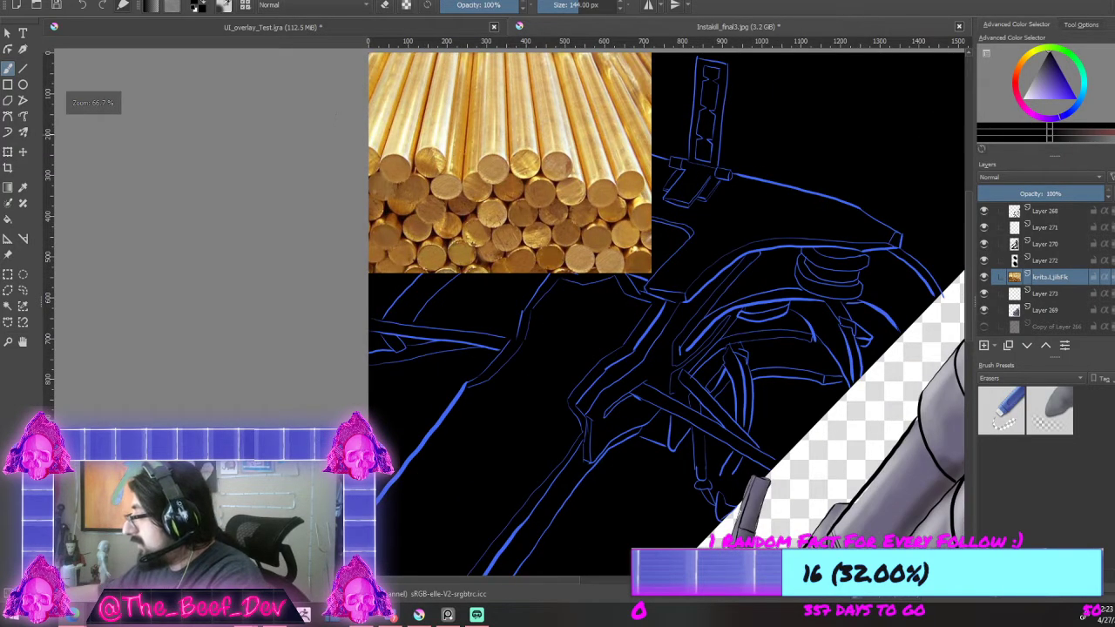
left_click(23, 187)
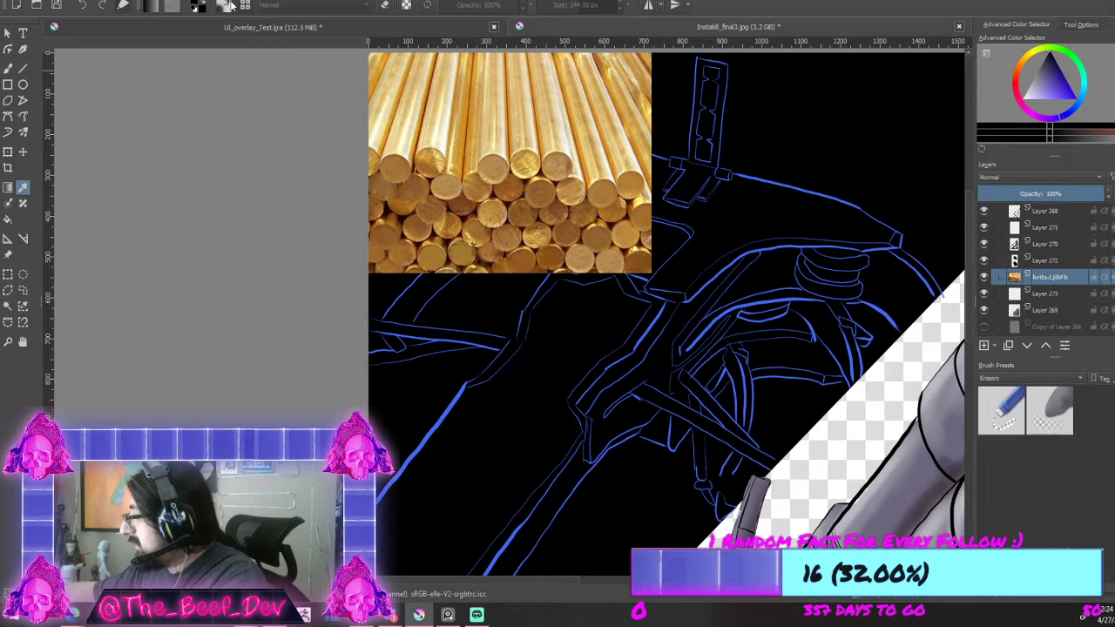
key("b")
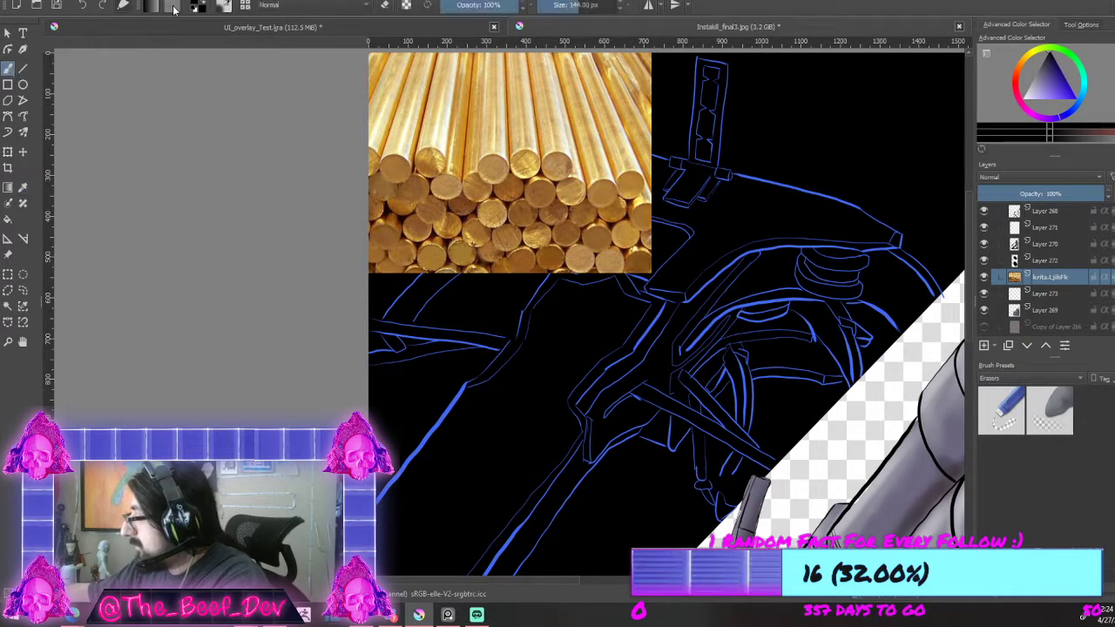
left_click(244, 5)
left_click(269, 76)
scroll(632, 312, "down", 6)
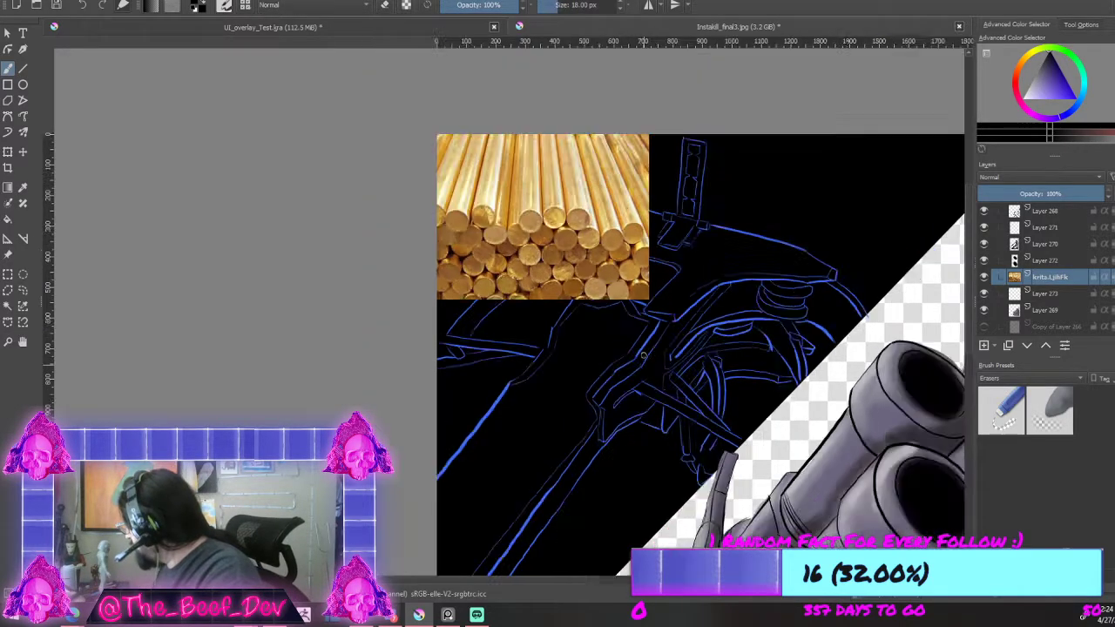
left_click(988, 295)
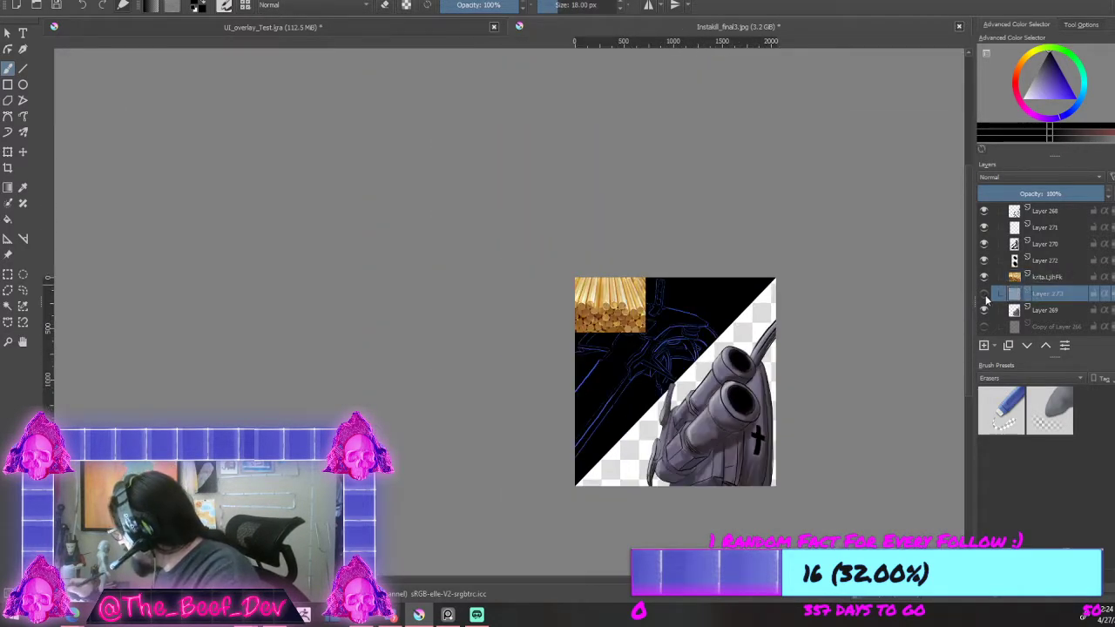
scroll(708, 436, "up", 2)
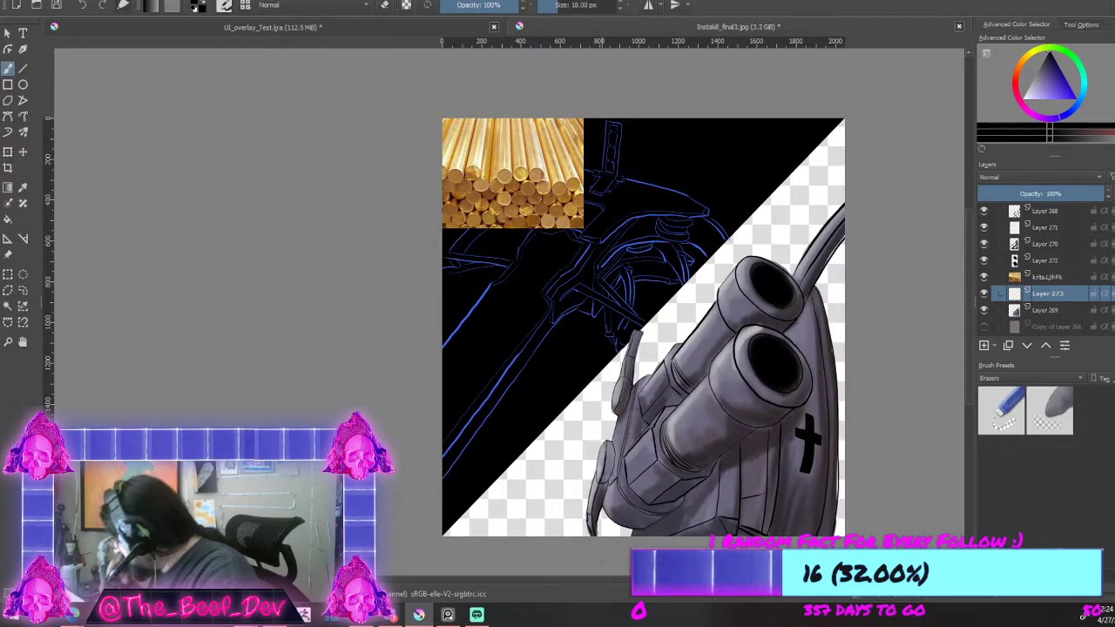
Step: Try black brush strokes on the housing at the base of the rear barrel and undo them
scroll(707, 461, "up", 3)
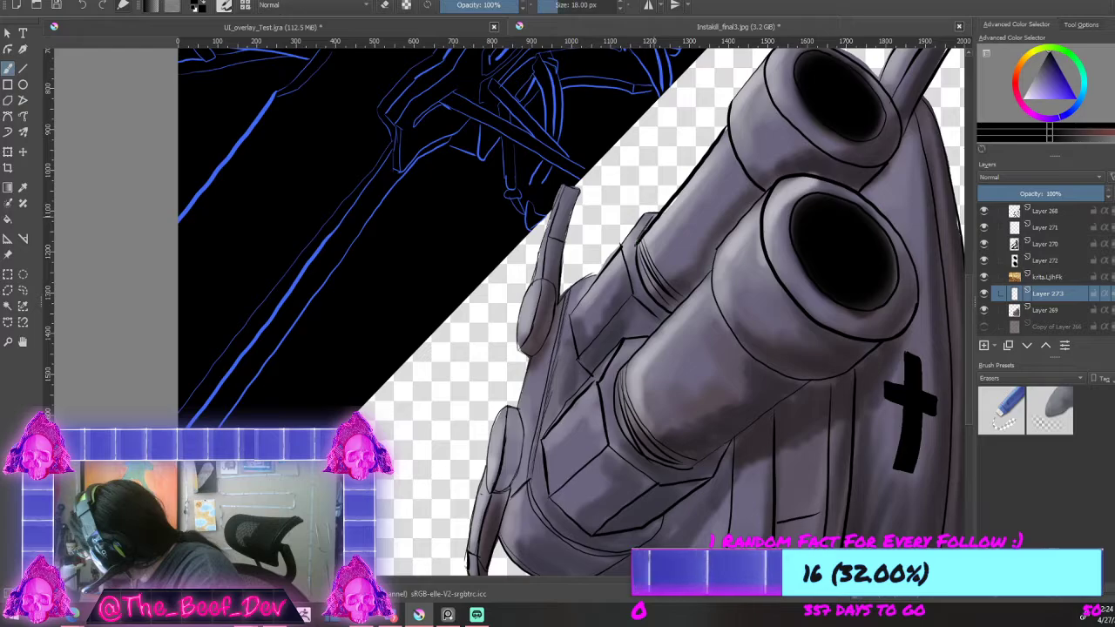
left_click_drag(644, 231, 634, 269)
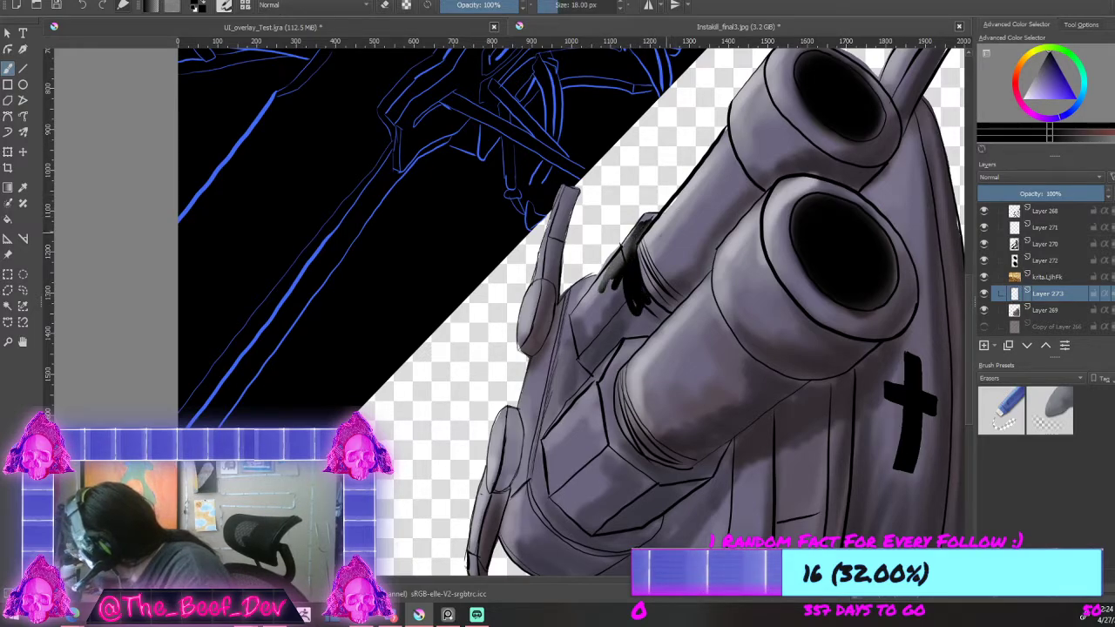
key("ctrl+z")
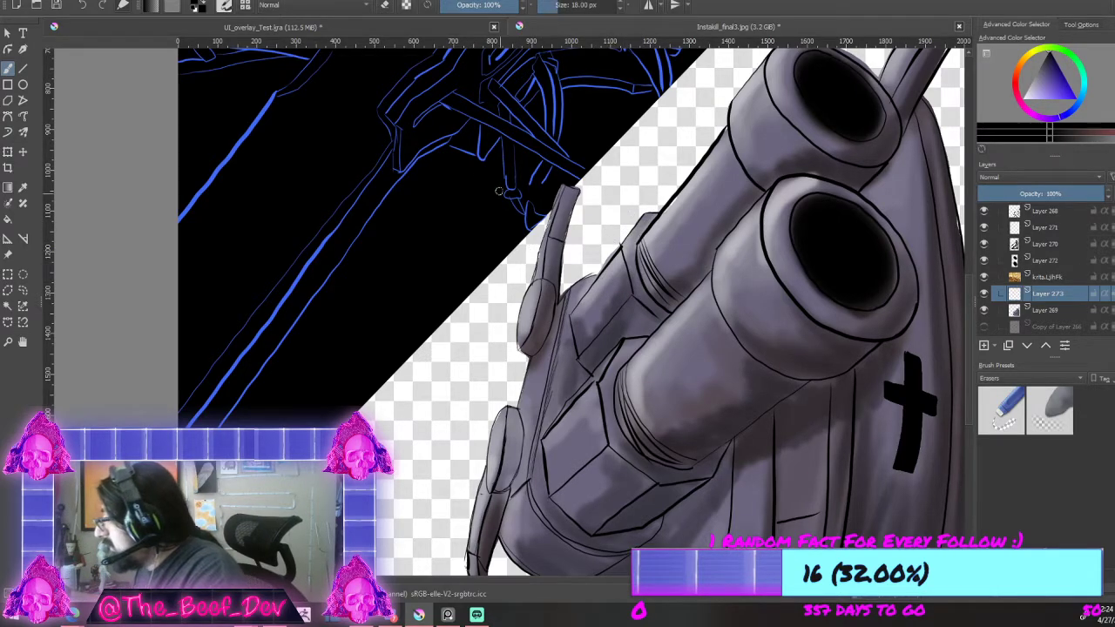
Step: Sample an orange-brown from the rod ends in the golden reference picture as the painting colour and return to the brush
scroll(501, 188, "down", 7)
scroll(499, 174, "up", 7)
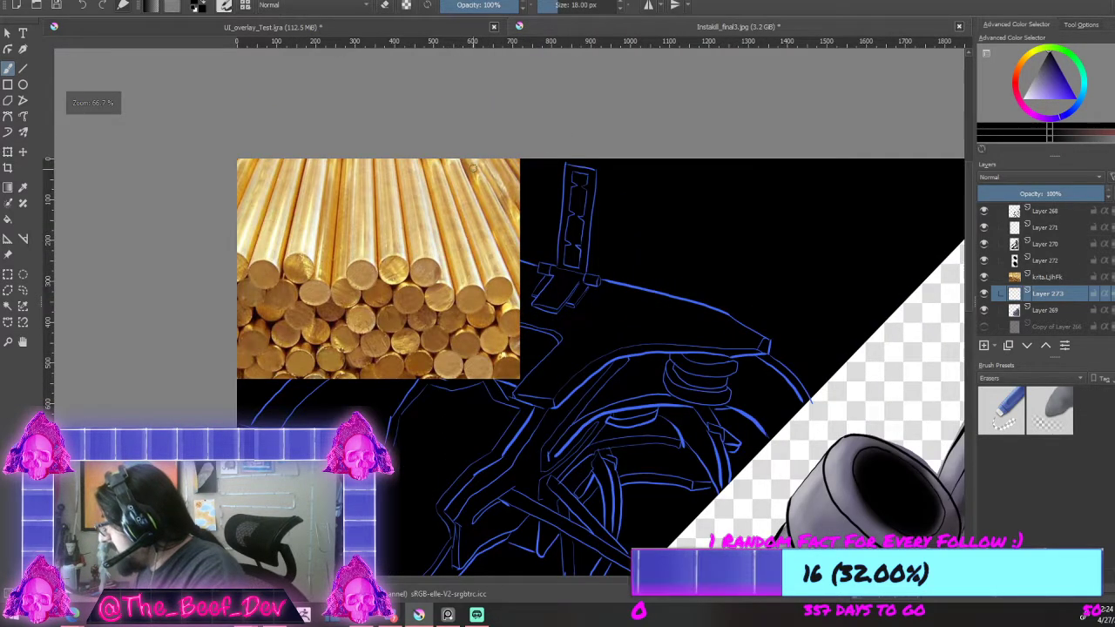
left_click(23, 188)
scroll(439, 106, "up", 1)
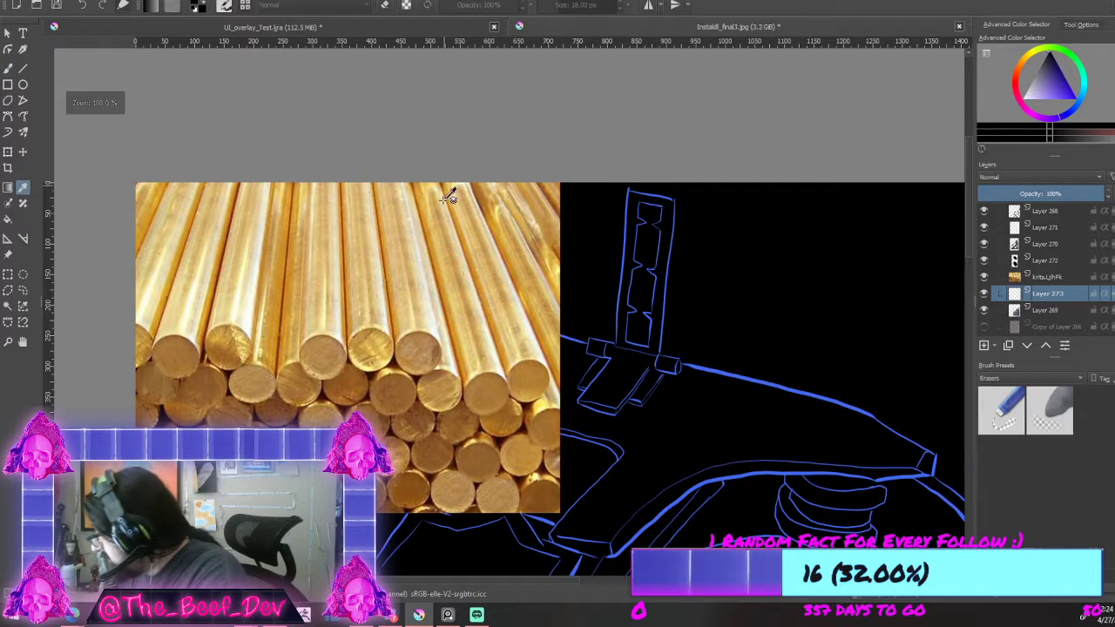
left_click(378, 317)
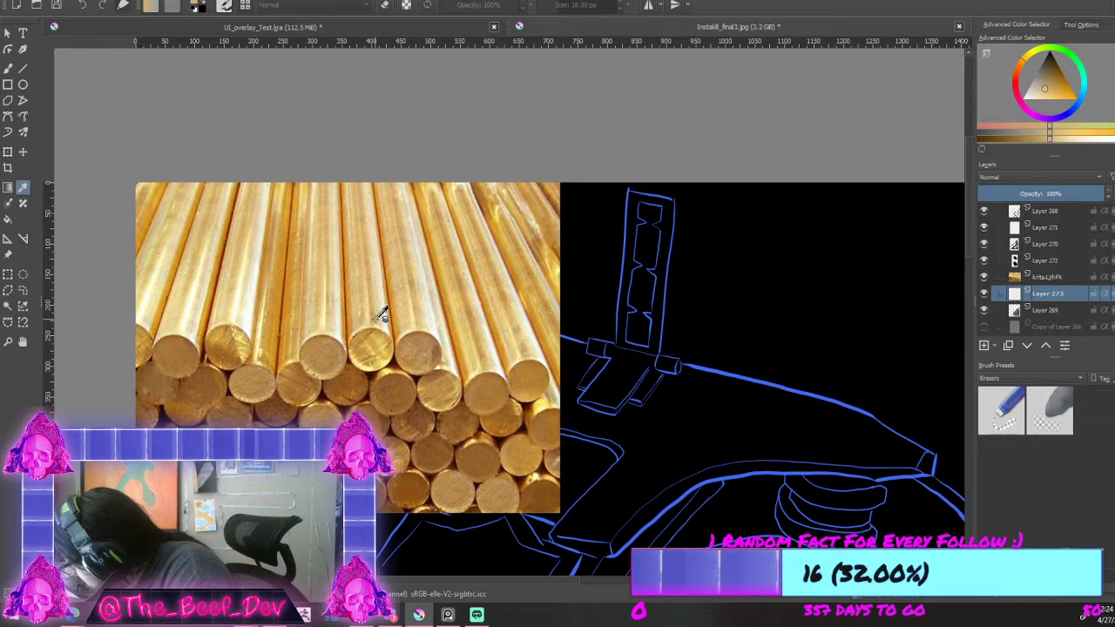
left_click(331, 359)
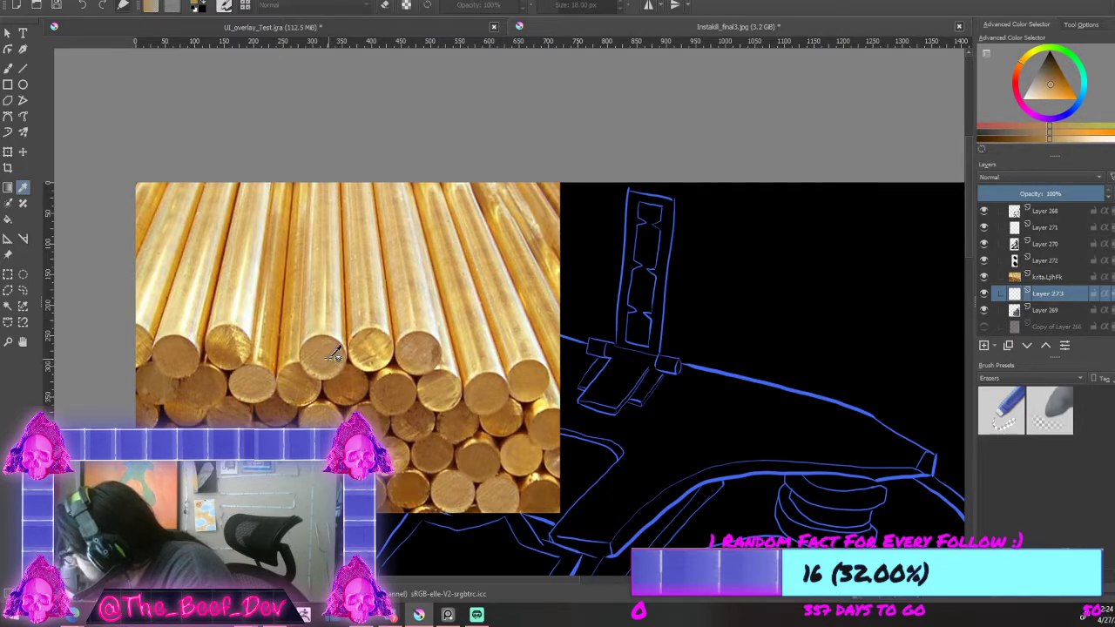
left_click(312, 381)
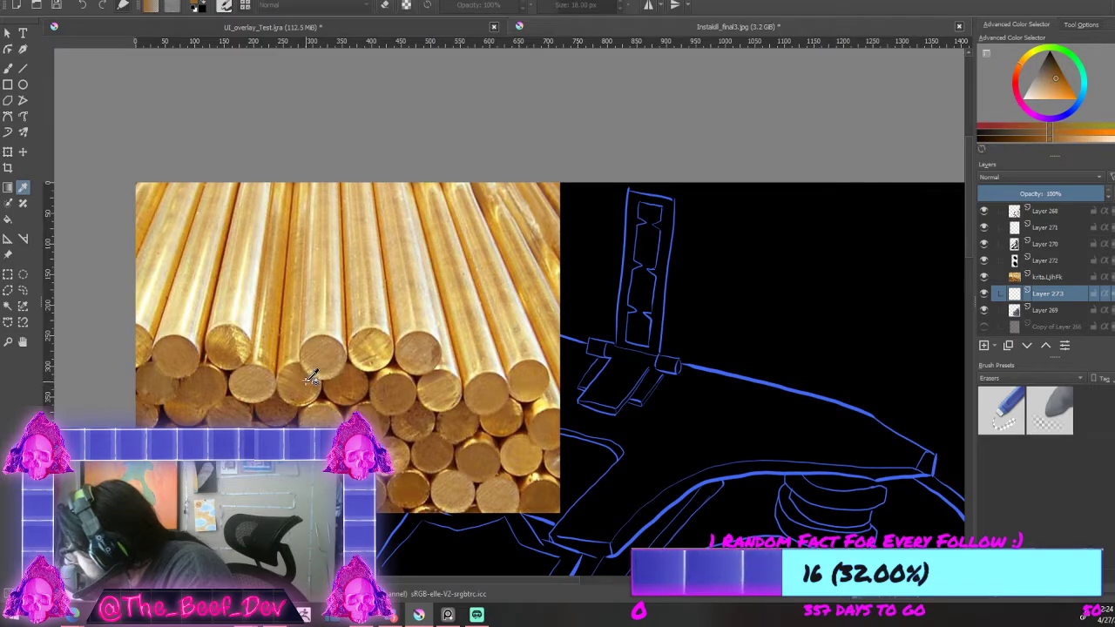
left_click(8, 33)
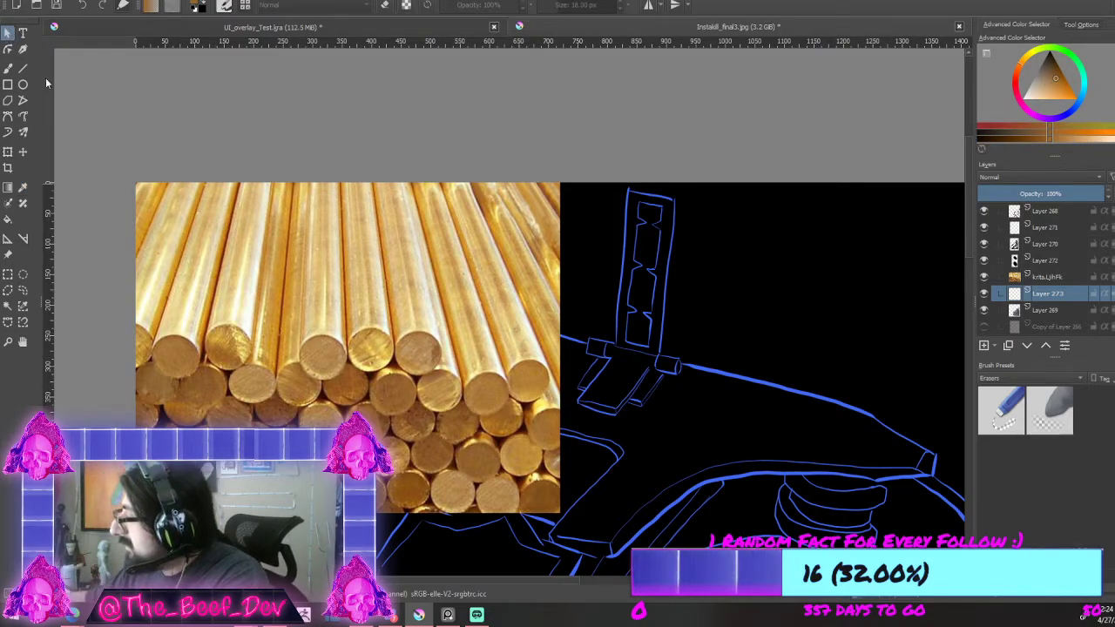
left_click(8, 68)
Step: Hide Layers 271 and 270 in the weapon switch icon group, leaving Layer 268 shown
scroll(218, 106, "down", 3)
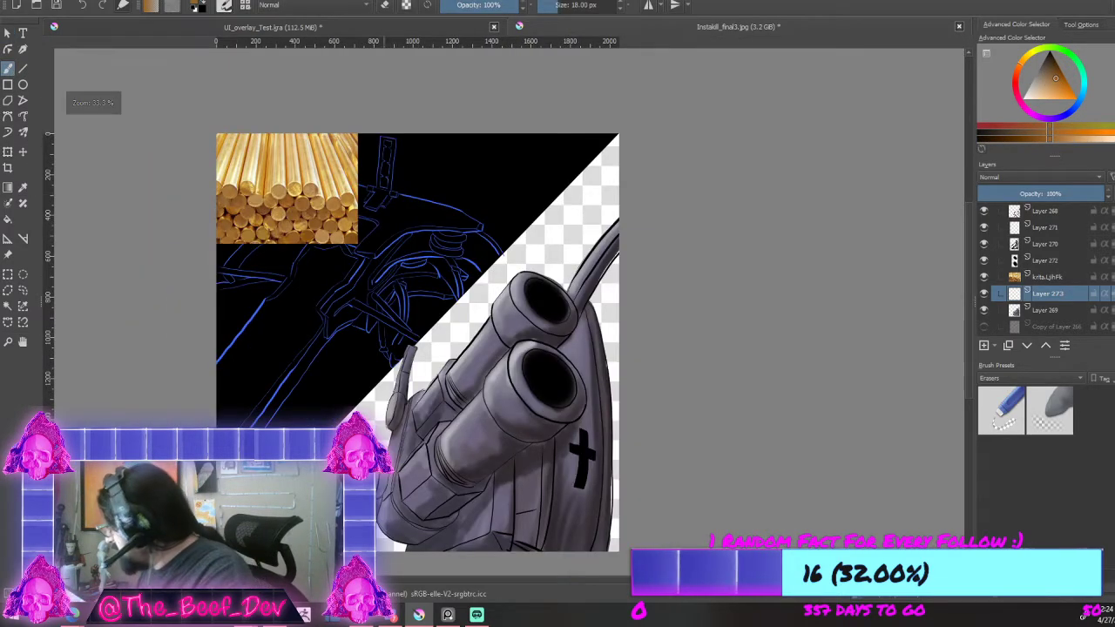
scroll(311, 463, "up", 2)
scroll(1046, 270, "down", 3)
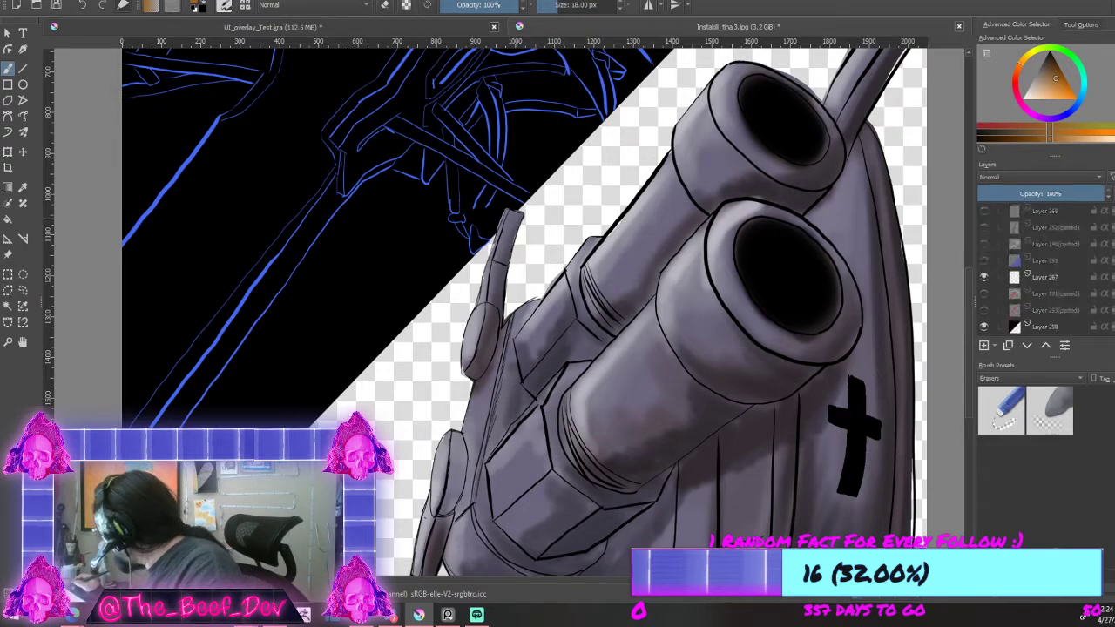
scroll(1042, 270, "down", 6)
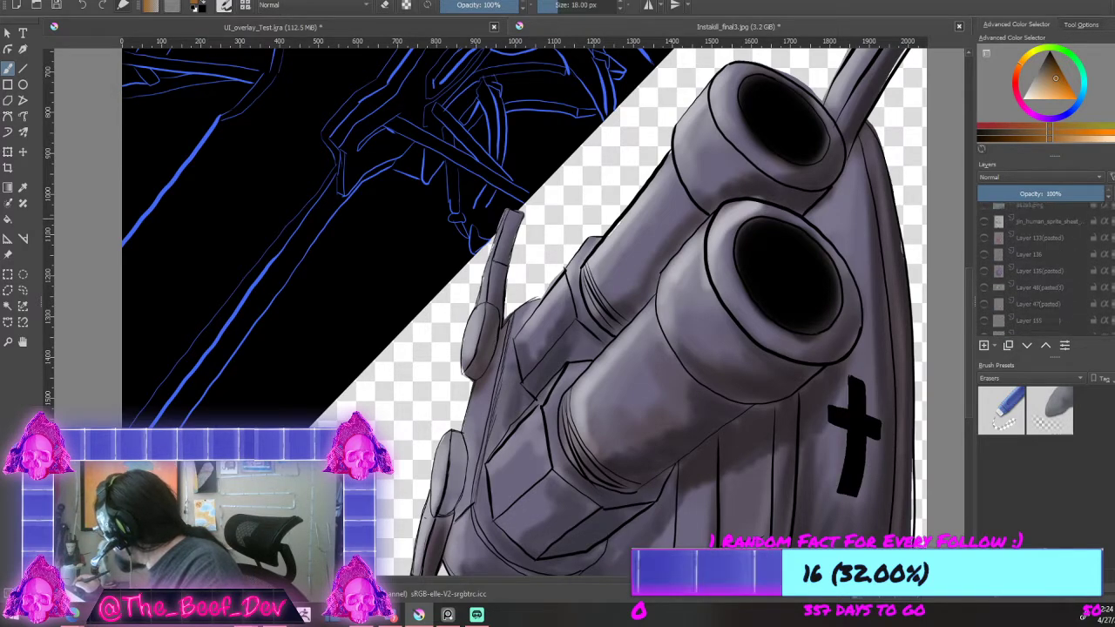
scroll(1041, 270, "down", 5)
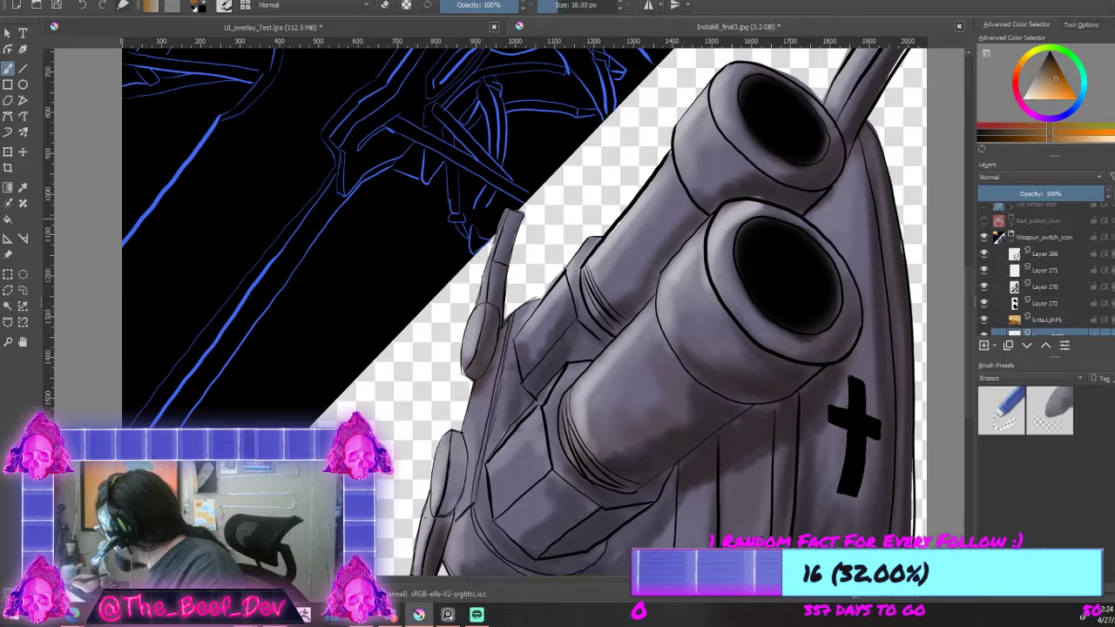
left_click(985, 254)
left_click(985, 254)
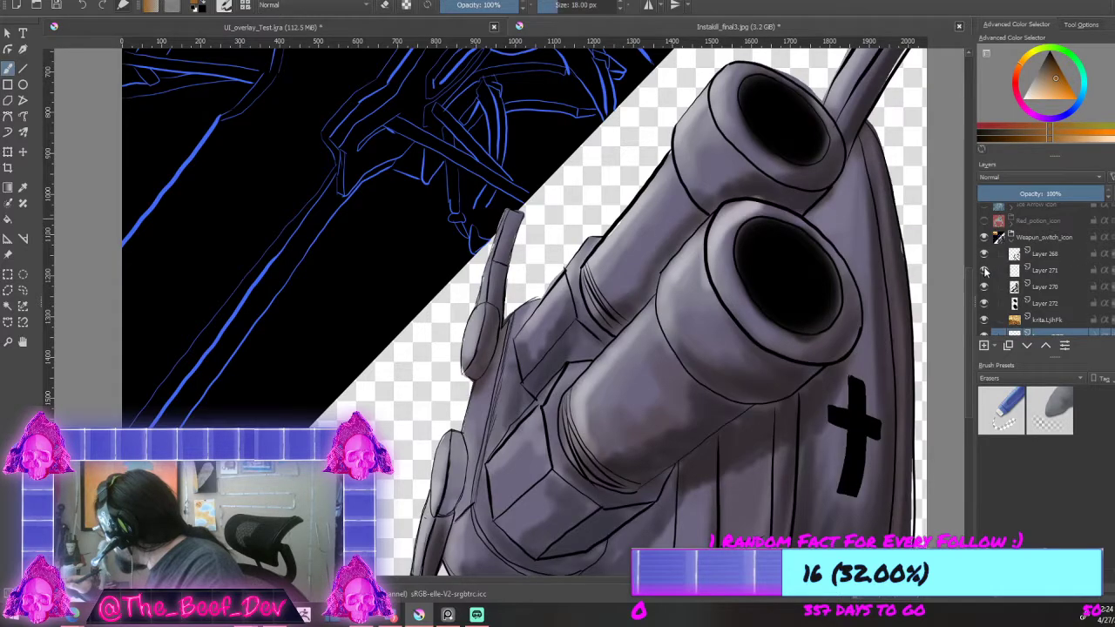
left_click(984, 271)
left_click(983, 288)
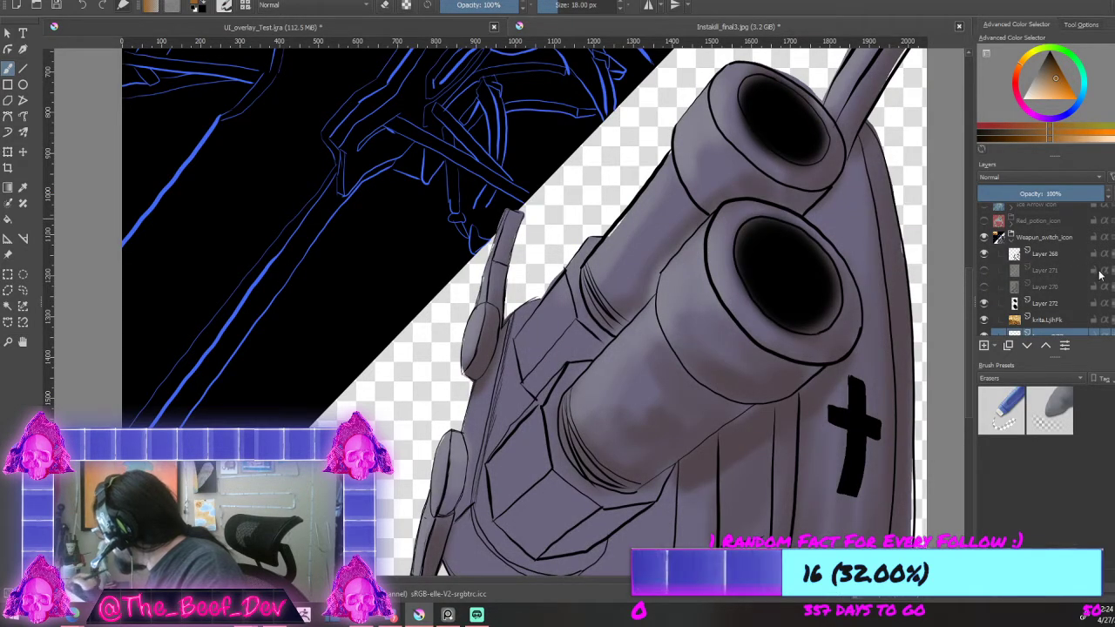
scroll(985, 287, "down", 4)
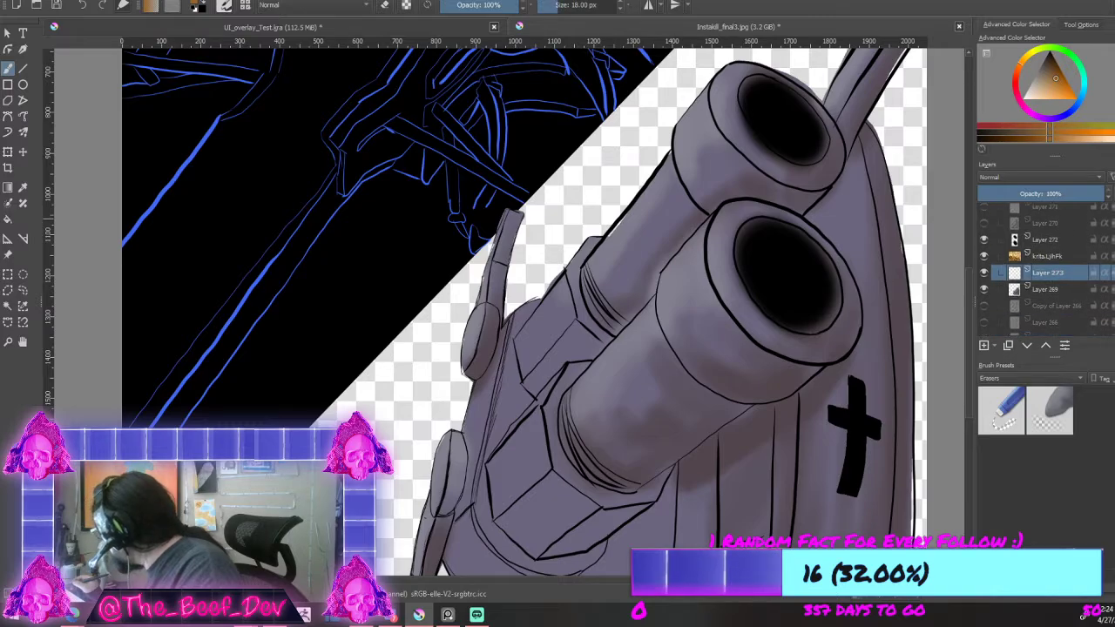
Step: Load Layer 269's silhouette as a selection and paint orange-brown along the weapon's upper outer edge and upper side fin on Layer 273
scroll(517, 314, "down", 2)
scroll(546, 344, "up", 3)
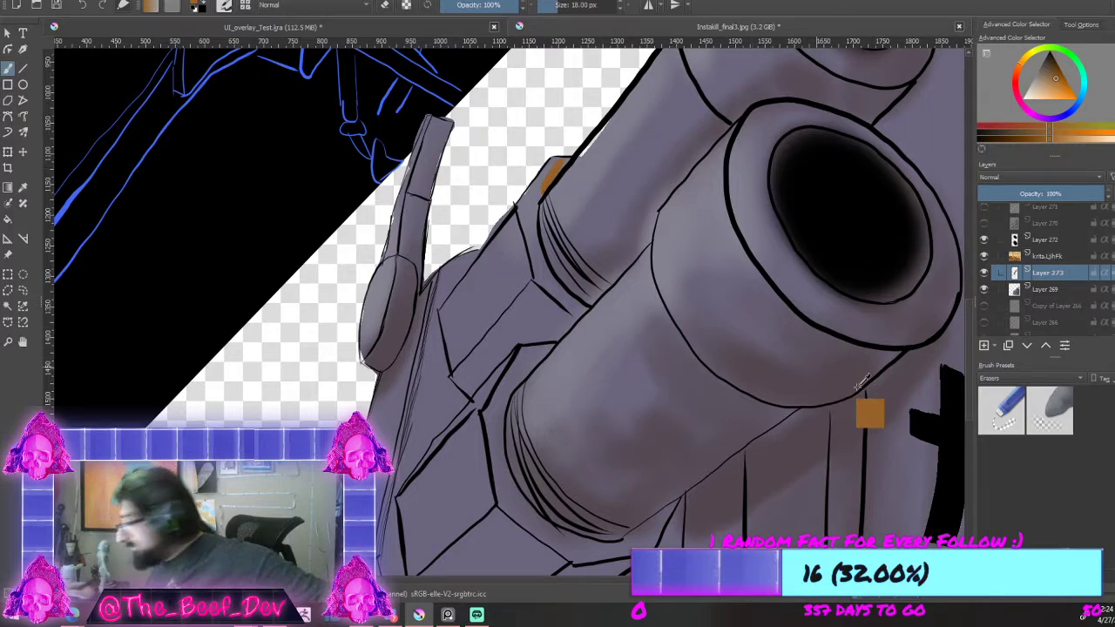
left_click(1016, 292, "ctrl")
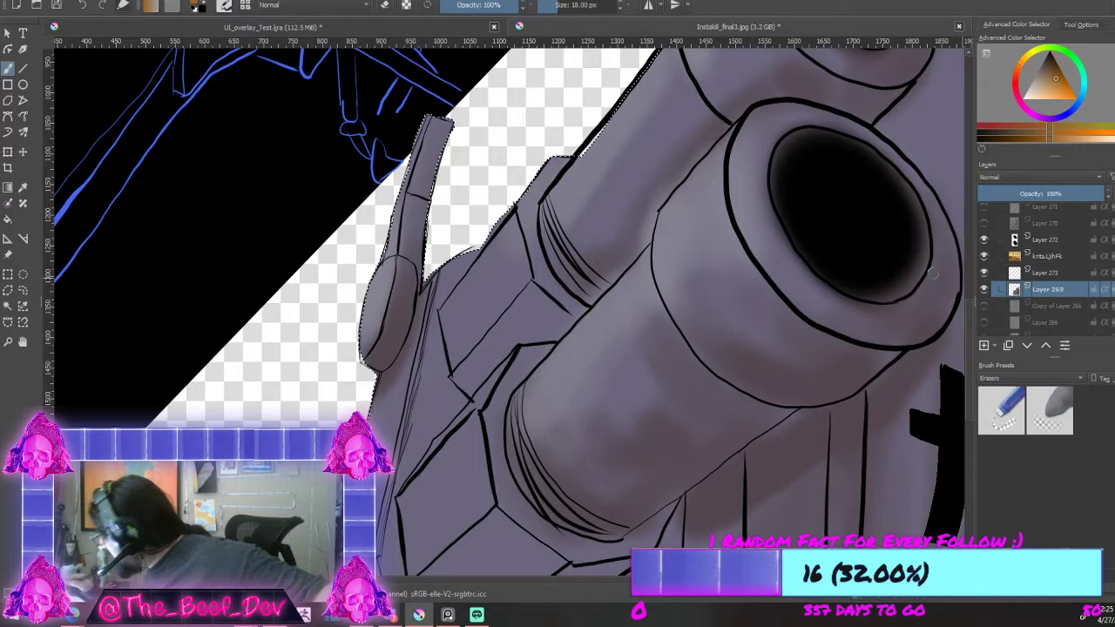
left_click(1026, 271)
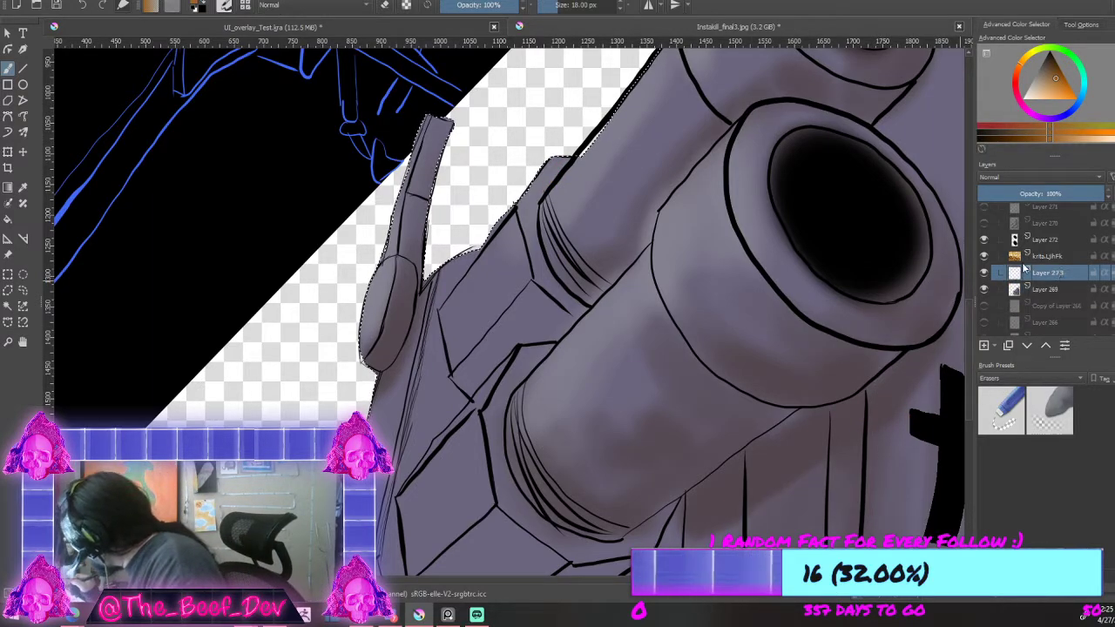
mouse_move(544, 194)
left_mouse_down()
mouse_move(560, 157)
mouse_move(426, 289)
left_mouse_up()
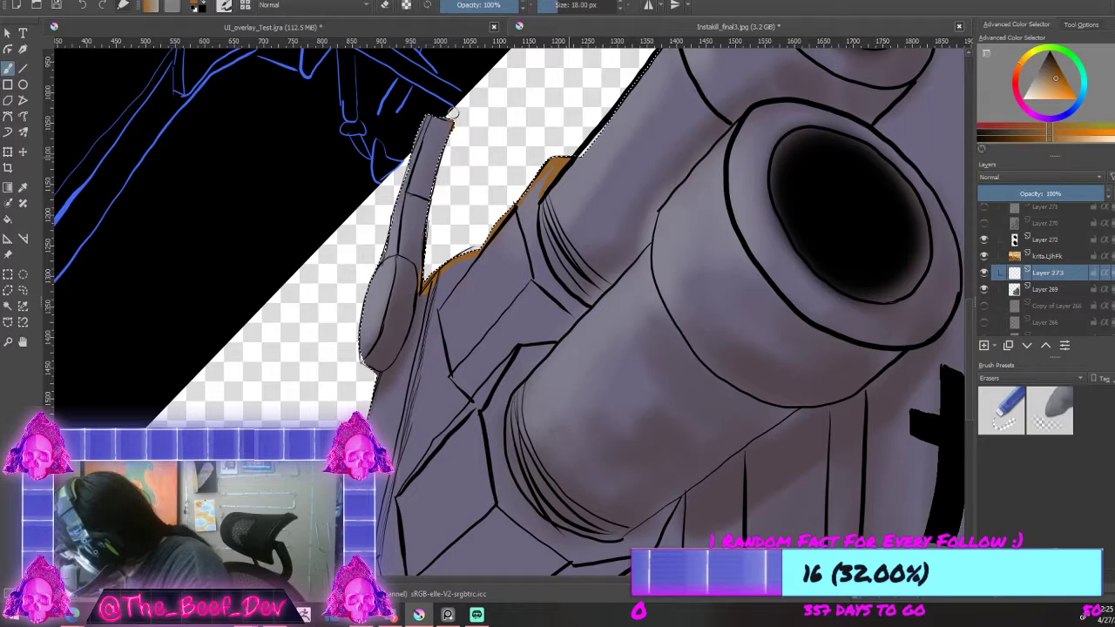
mouse_move(383, 250)
left_mouse_down()
mouse_move(363, 335)
mouse_move(369, 359)
left_mouse_up()
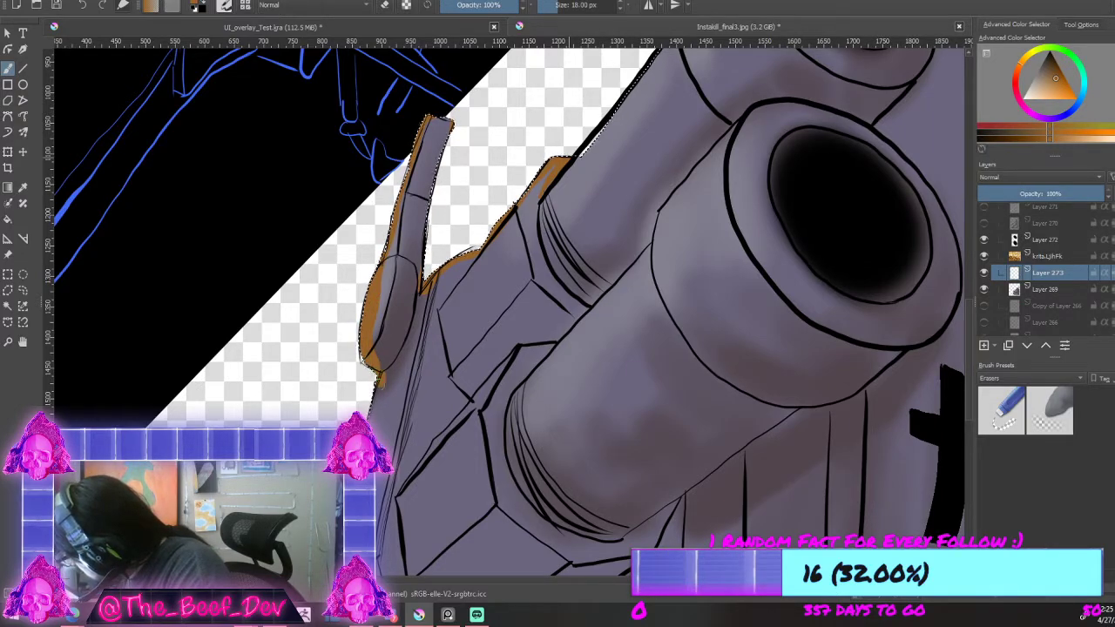
Step: Continue the orange-brown outline around the lower side fin, the underside of the barrel housing and the bases of both barrels
scroll(388, 352, "down", 5)
scroll(374, 413, "up", 3)
scroll(408, 253, "up", 1)
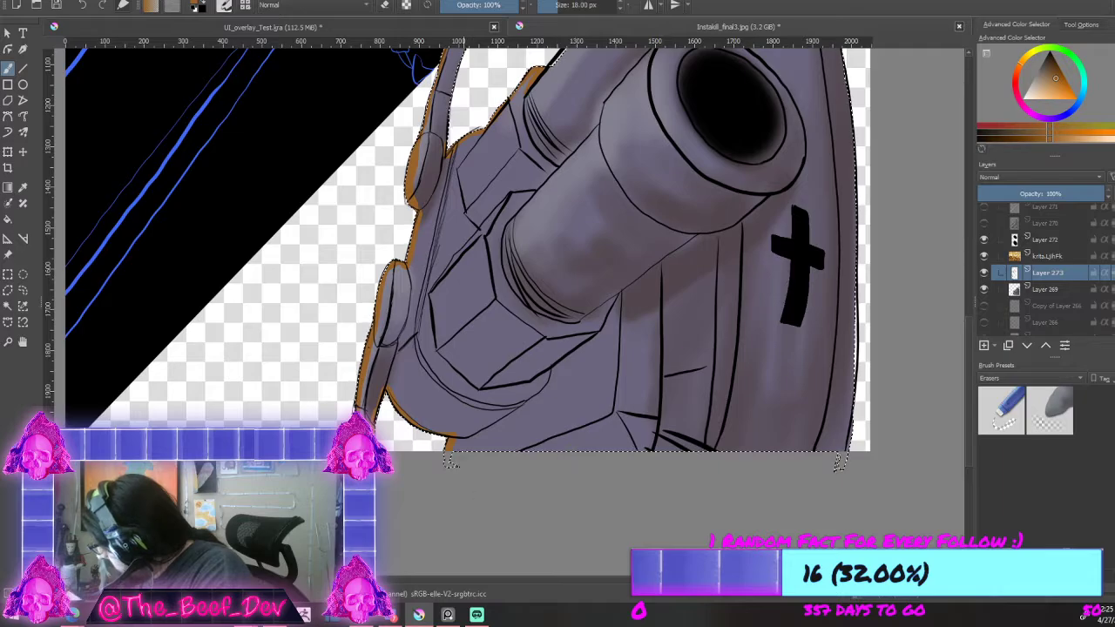
key("e")
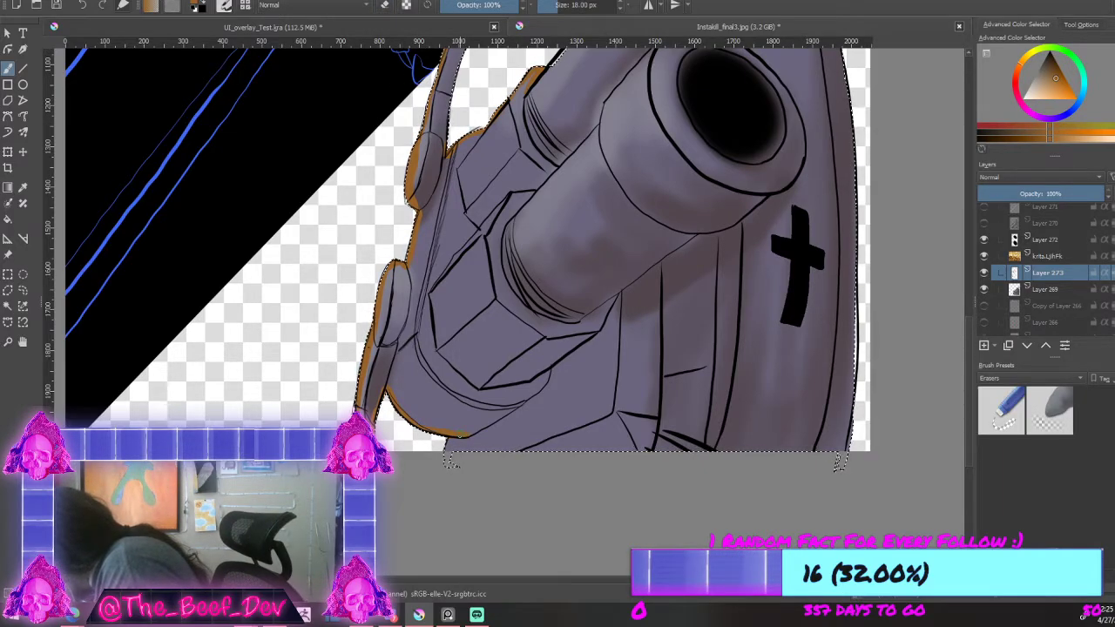
left_click_drag(485, 426, 549, 374)
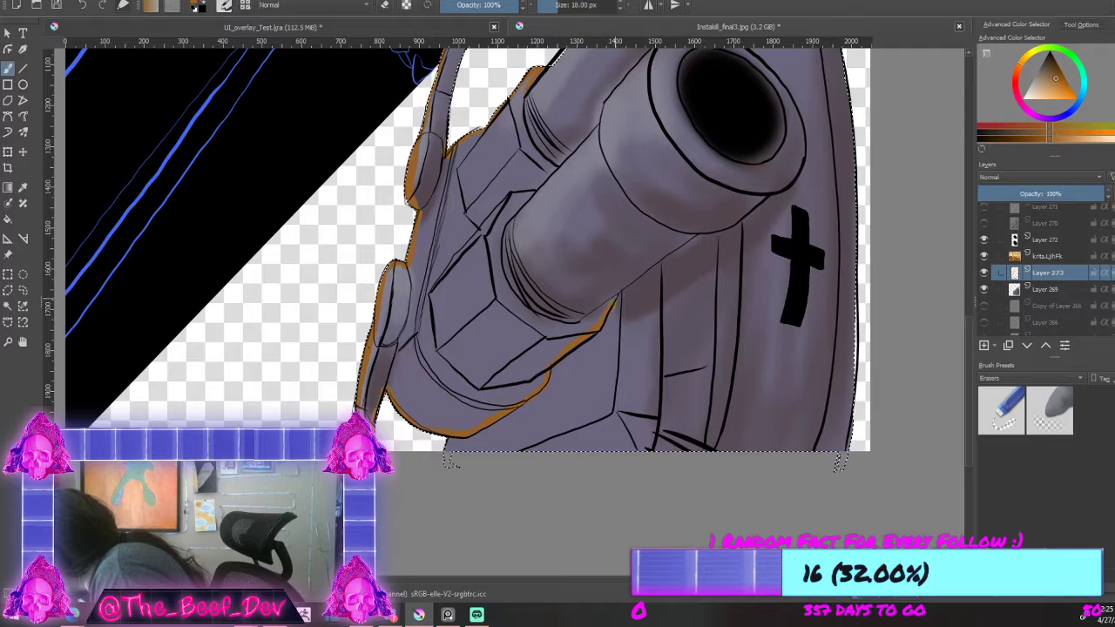
left_click_drag(616, 297, 587, 325)
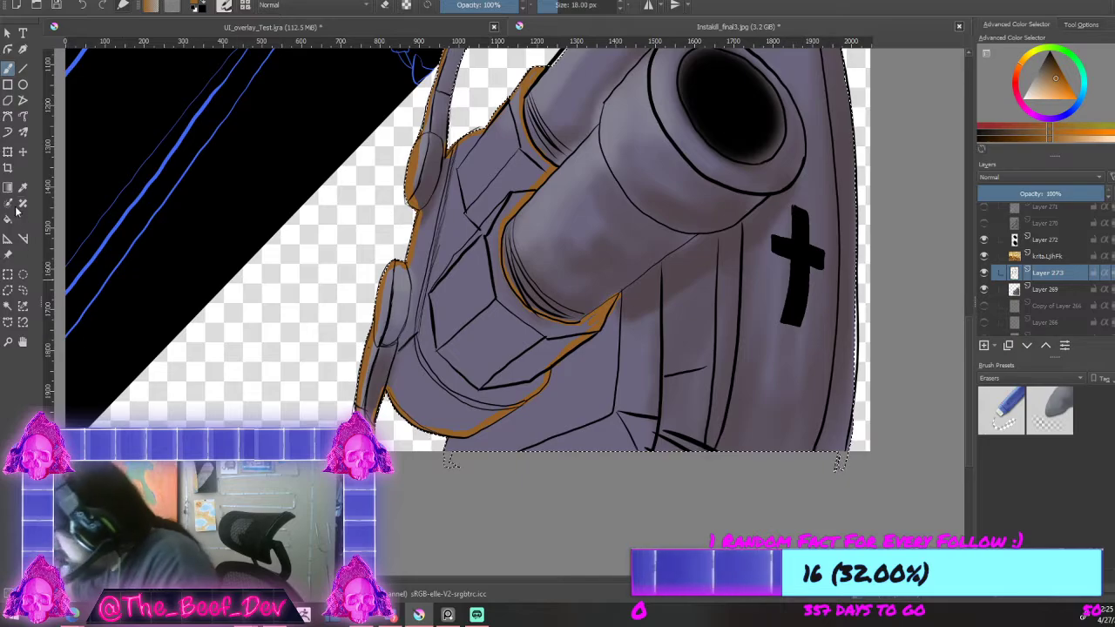
Step: Try to fill the outlined barrel housing with orange-brown on Layer 273 and undo the fill
key("f")
left_click(476, 302)
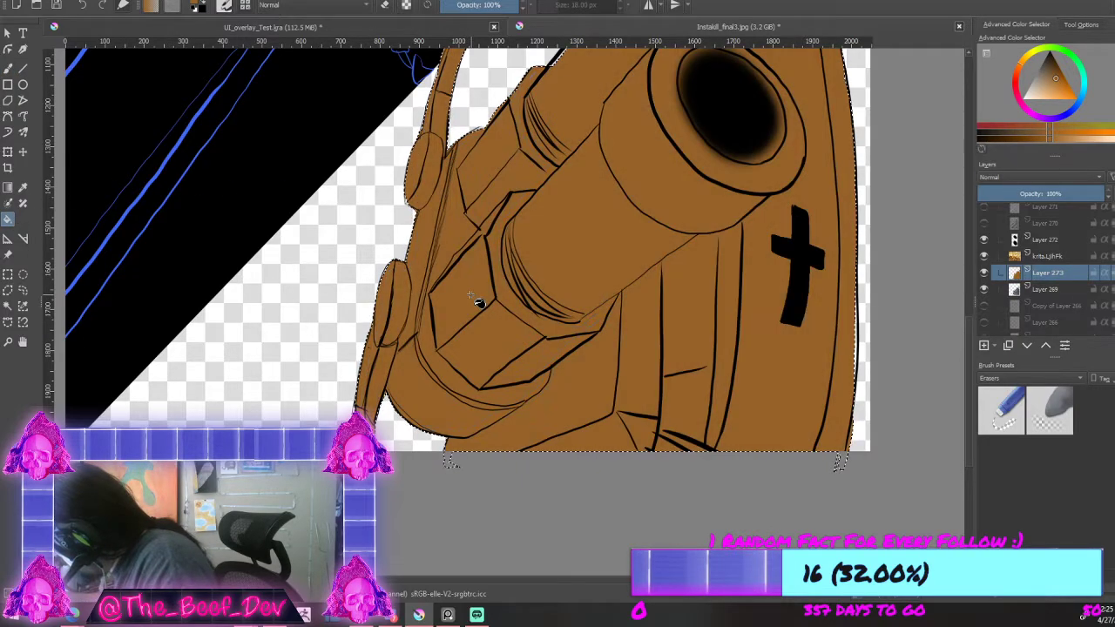
key("ctrl+z")
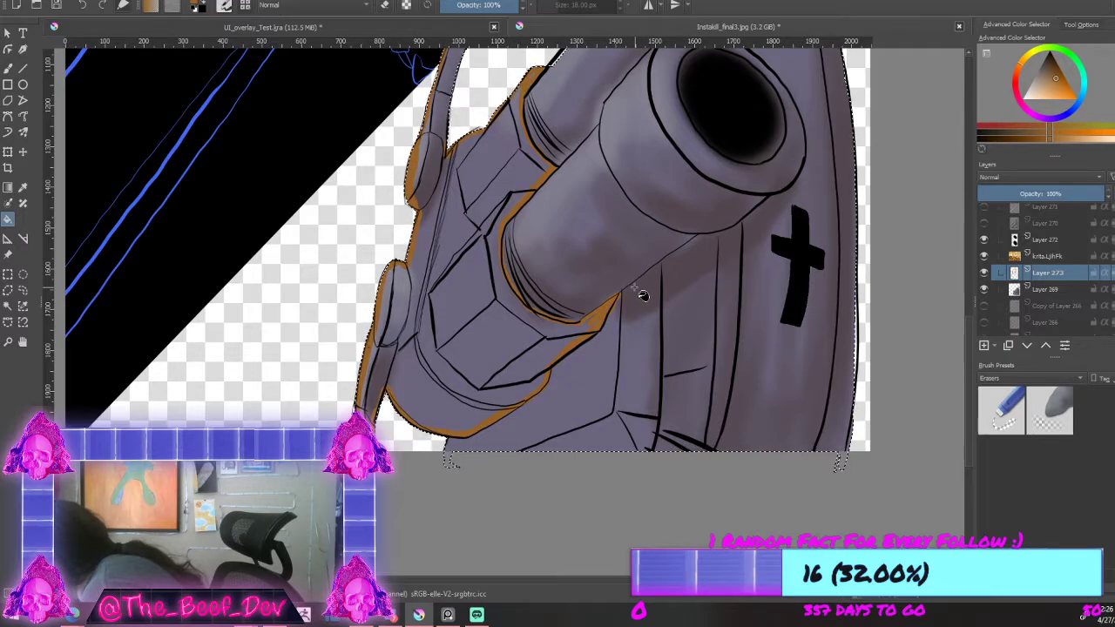
Step: Paint orange-brown along the inner edge of the weapon's upper side fin on Layer 273 with the 18 px brush
scroll(643, 297, "down", 2)
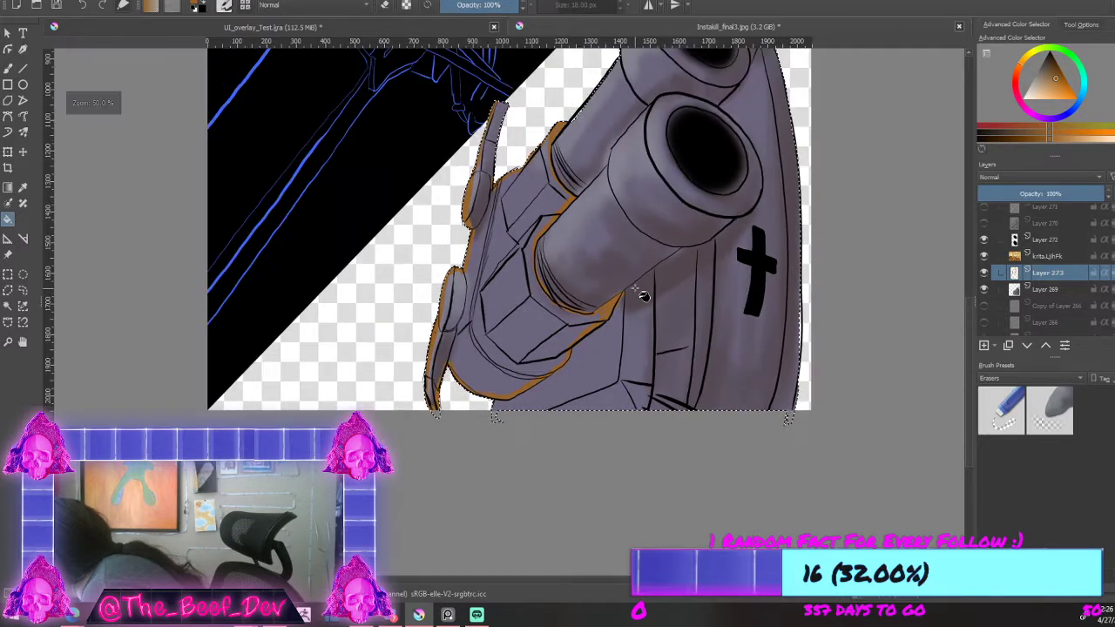
scroll(574, 113, "up", 3)
scroll(567, 126, "up", 2)
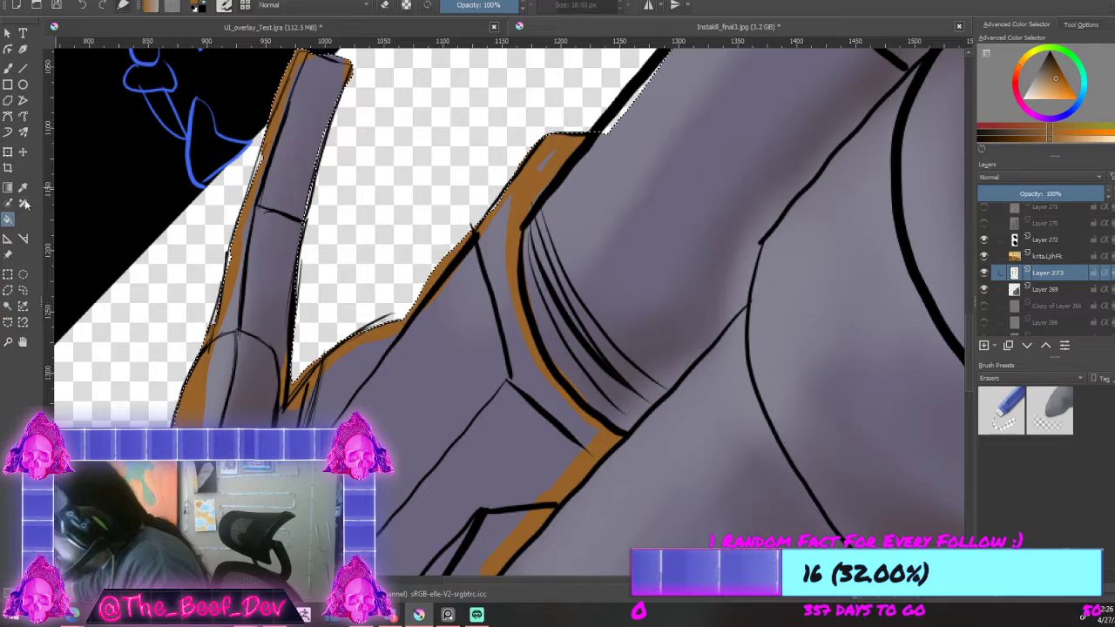
left_click(8, 67)
left_click_drag(340, 118, 312, 190)
left_click_drag(347, 74, 327, 130)
left_click_drag(296, 196, 282, 364)
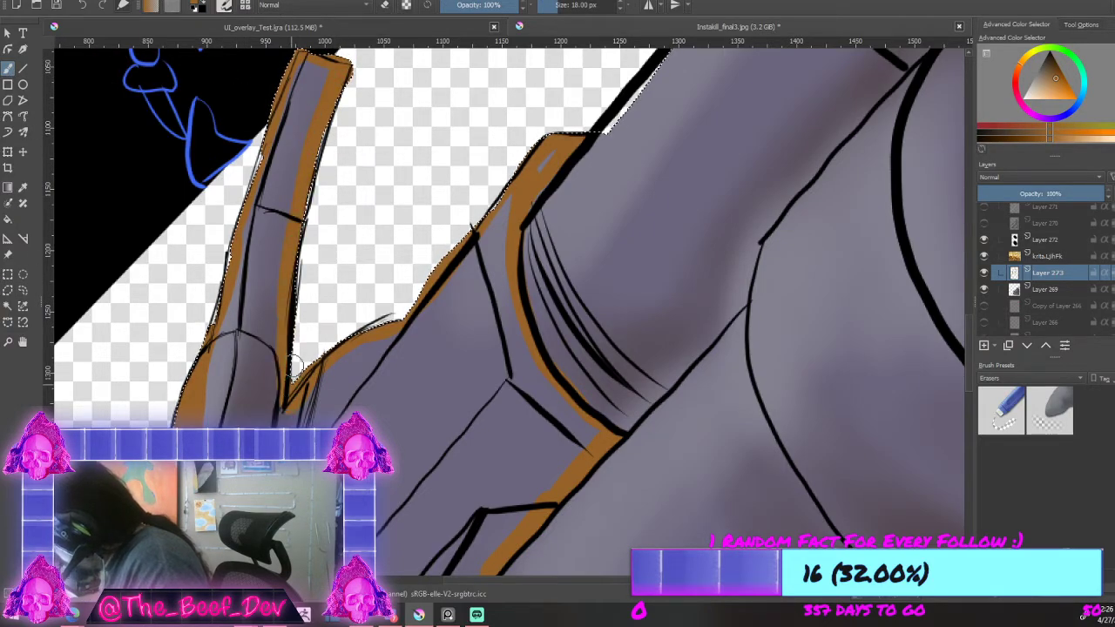
Step: Erase the orange-brown overspill at the corner beneath the lower barrel's base on Layer 273 and restore normal painting mode
scroll(478, 202, "down", 4)
scroll(531, 351, "up", 2)
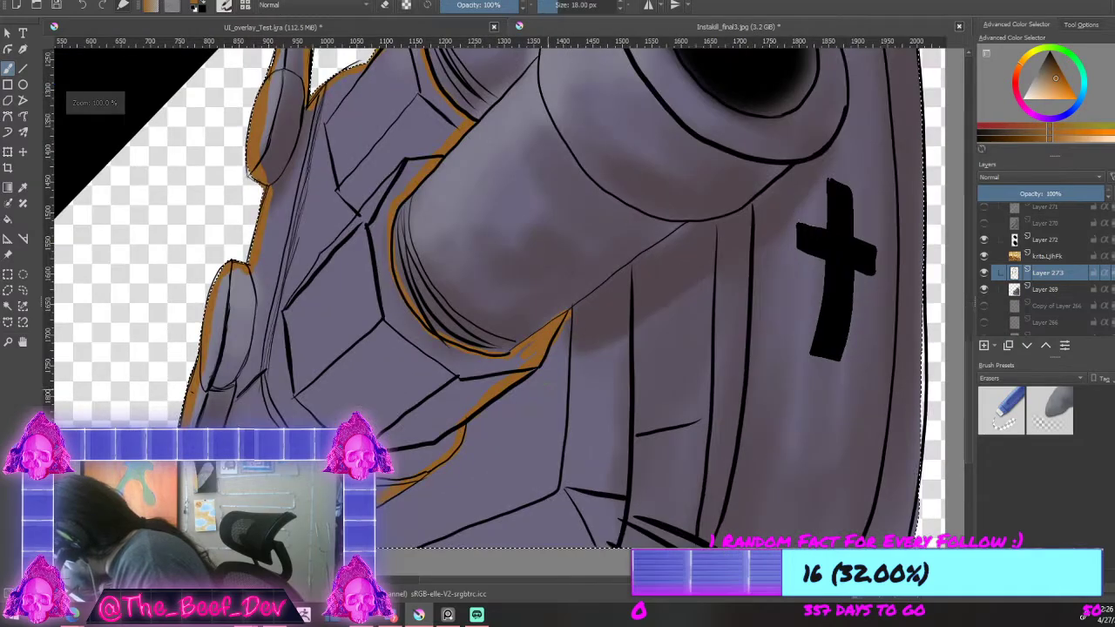
scroll(531, 351, "up", 2)
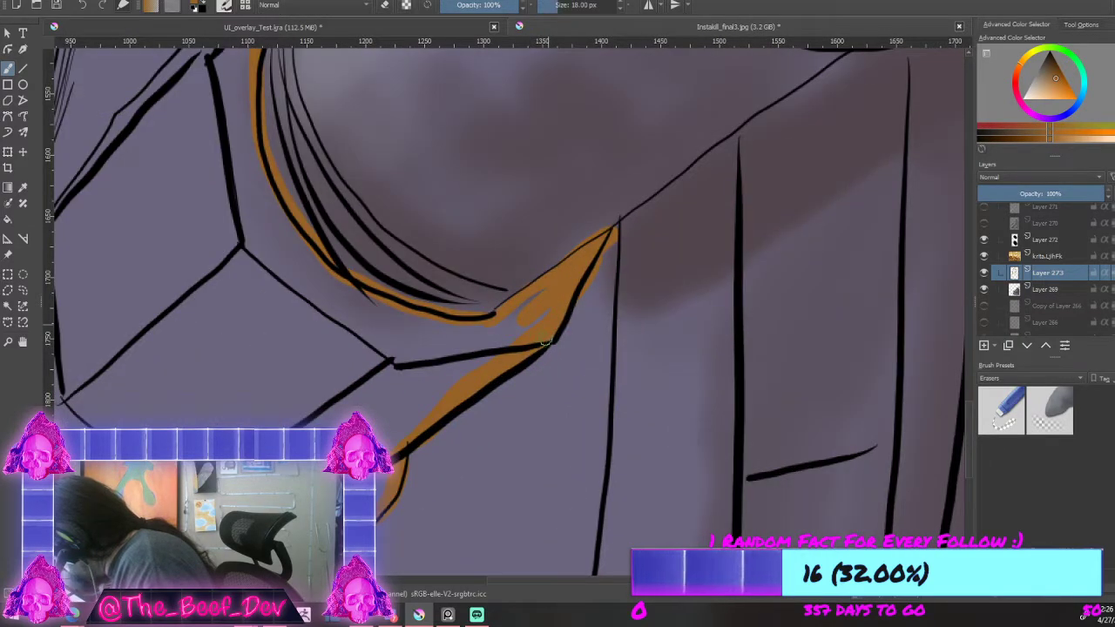
scroll(533, 351, "down", 3)
scroll(387, 494, "up", 2)
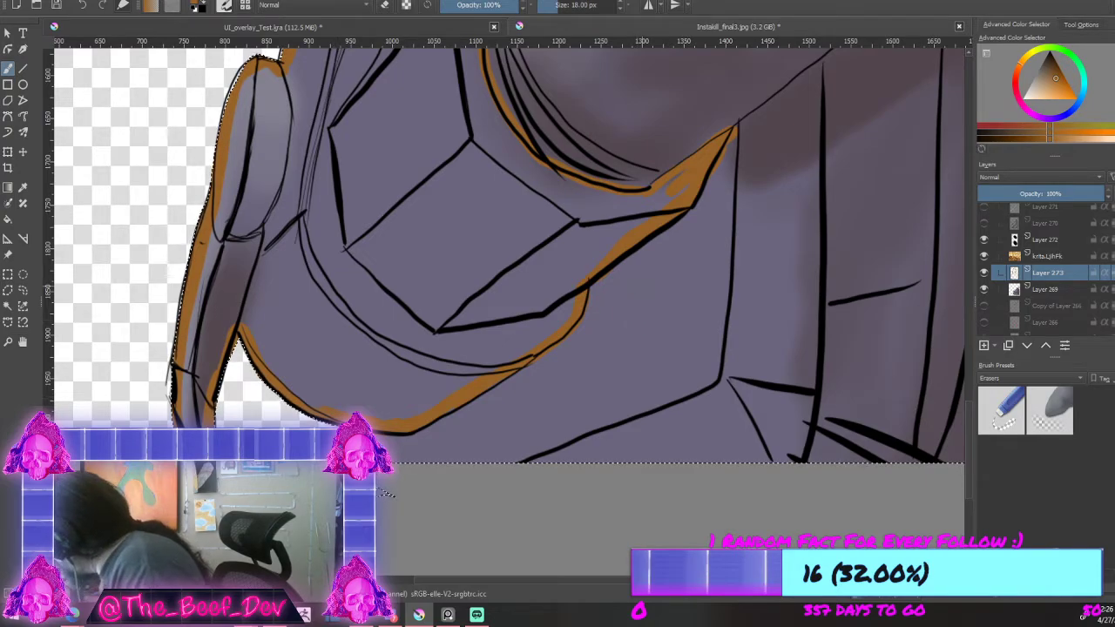
left_click(387, 5)
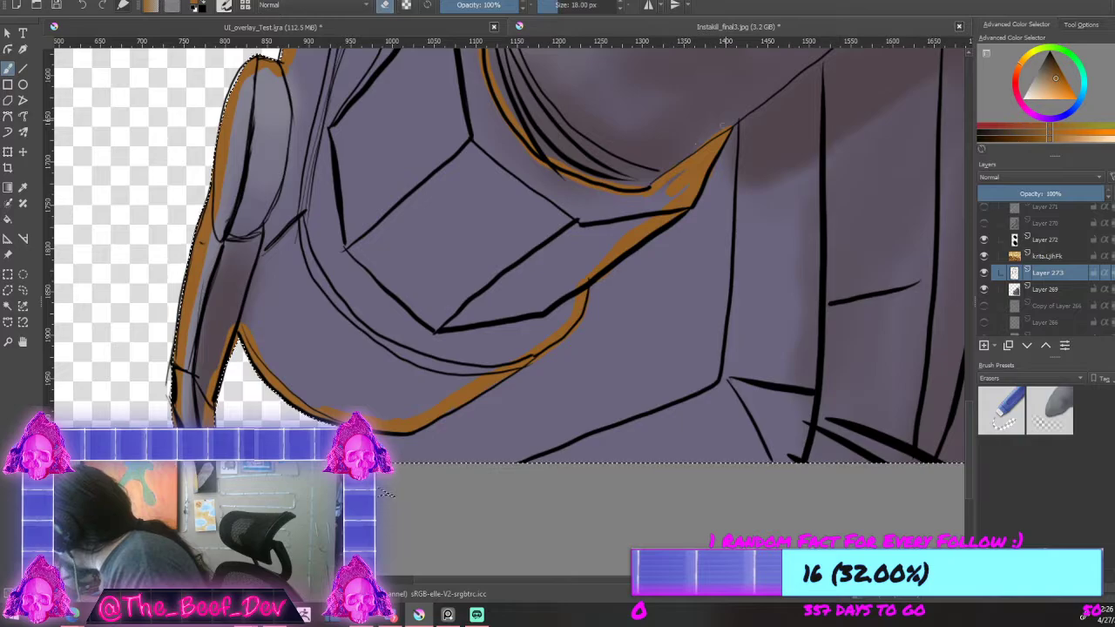
scroll(703, 144, "down", 5)
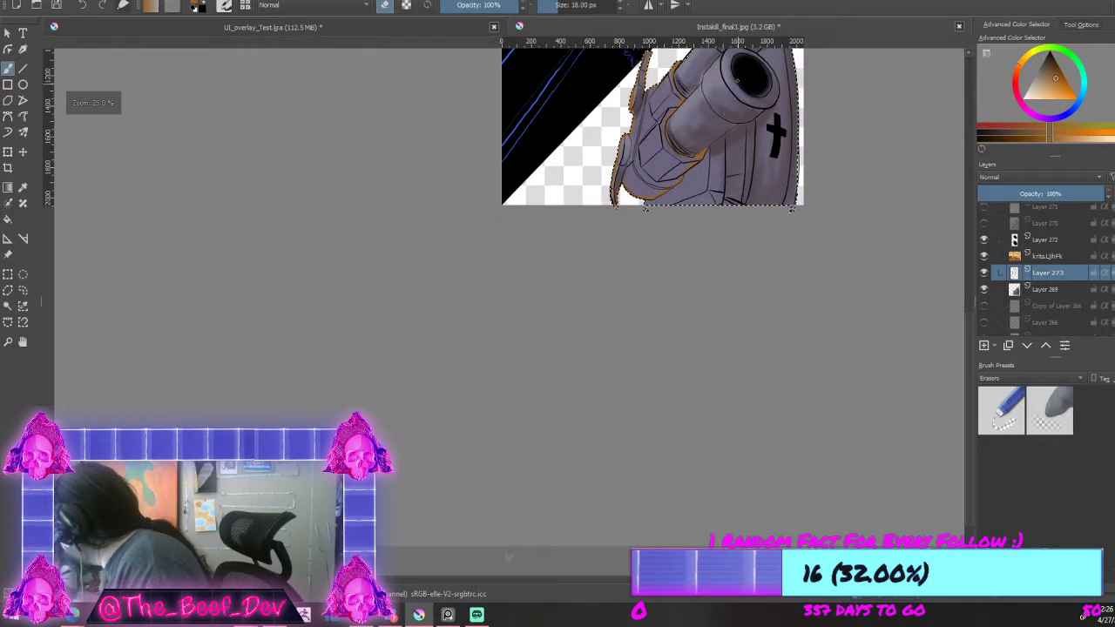
scroll(722, 70, "up", 3)
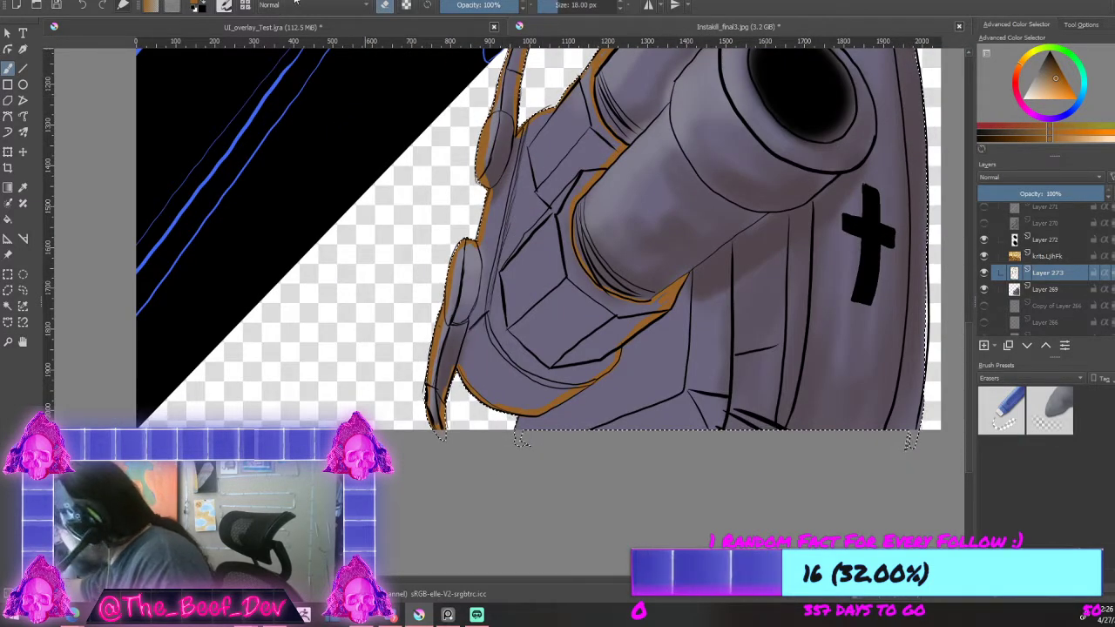
key("e")
Step: Fill the outlined barrel housing and side fins with orange-brown on Layer 273
scroll(520, 439, "up", 3)
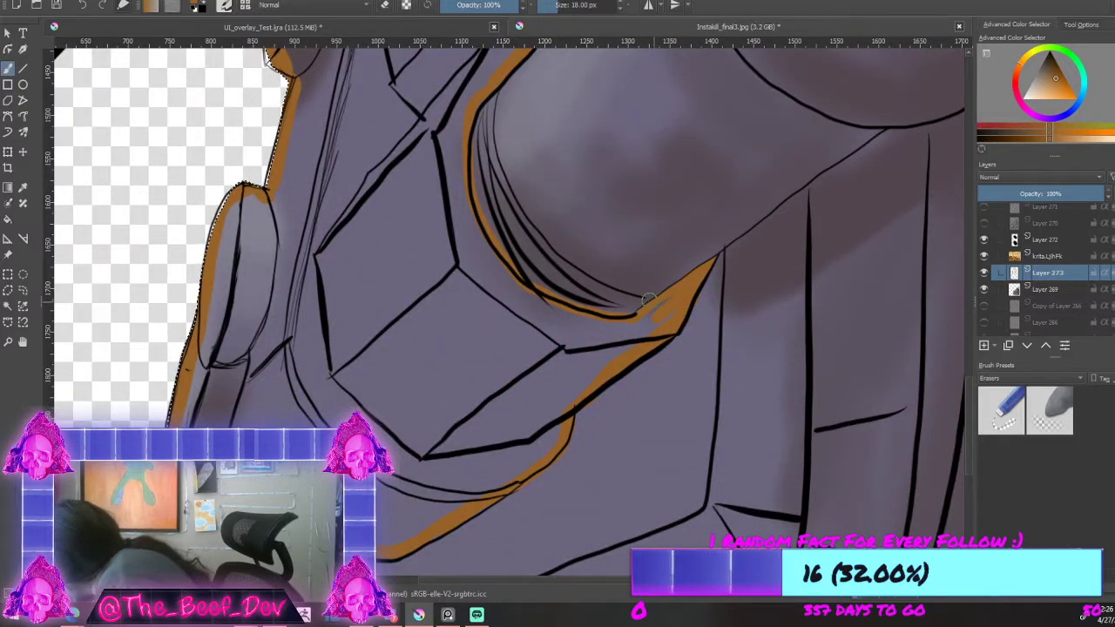
scroll(514, 401, "down", 4)
scroll(559, 102, "up", 1)
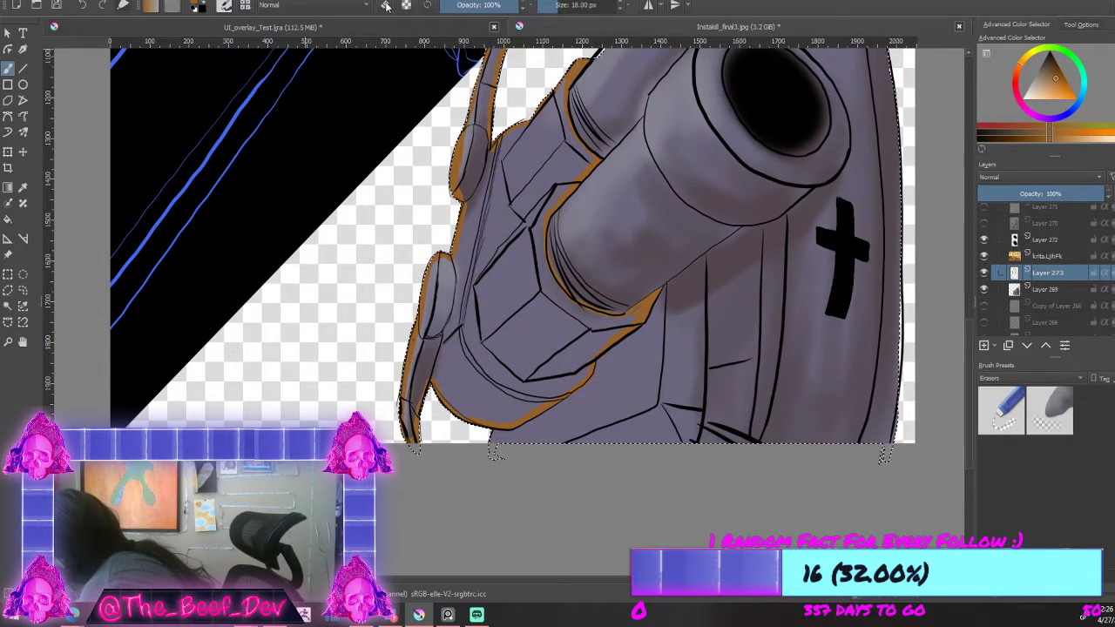
left_click(8, 218)
left_click(507, 303)
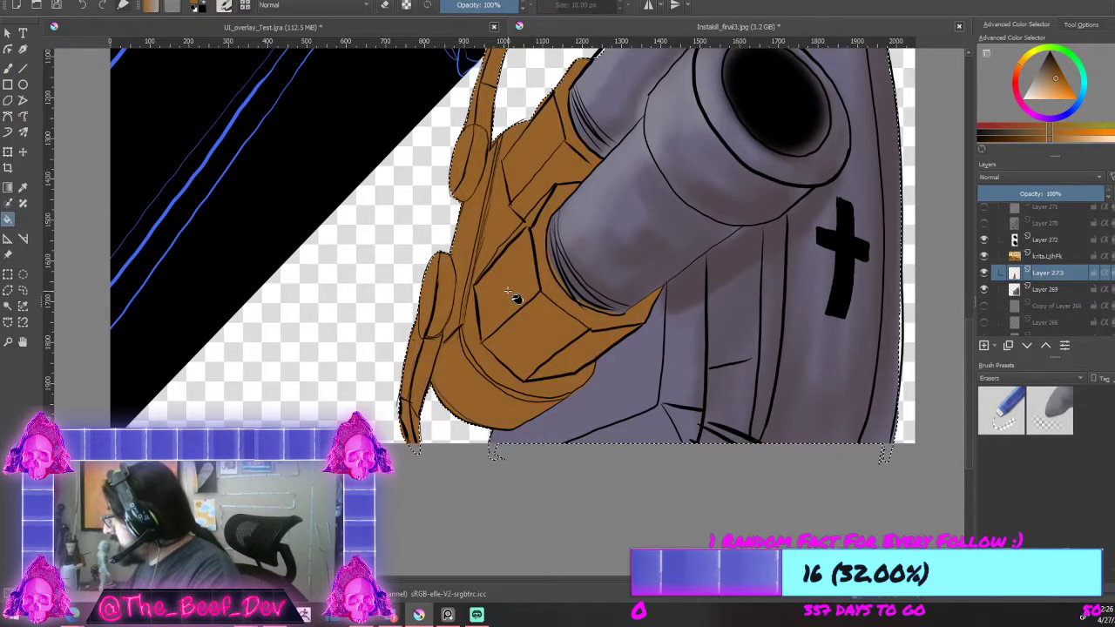
Step: Examine the coloured icon as a whole and compare it with the game interface layout in UI_overlay_Test.kra
scroll(659, 244, "down", 4)
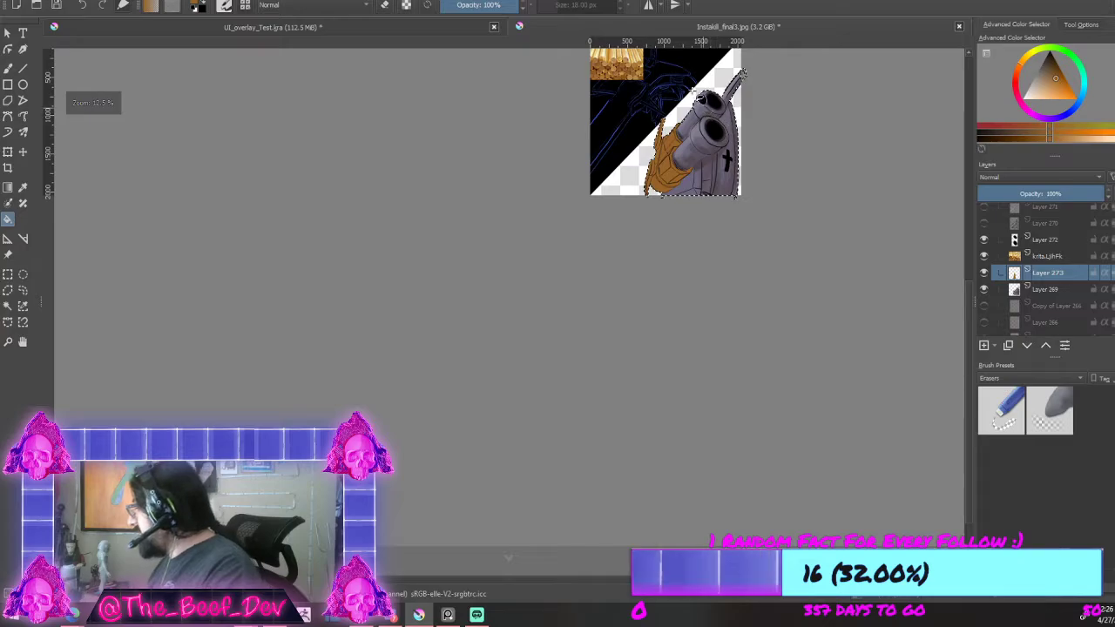
scroll(689, 76, "up", 3)
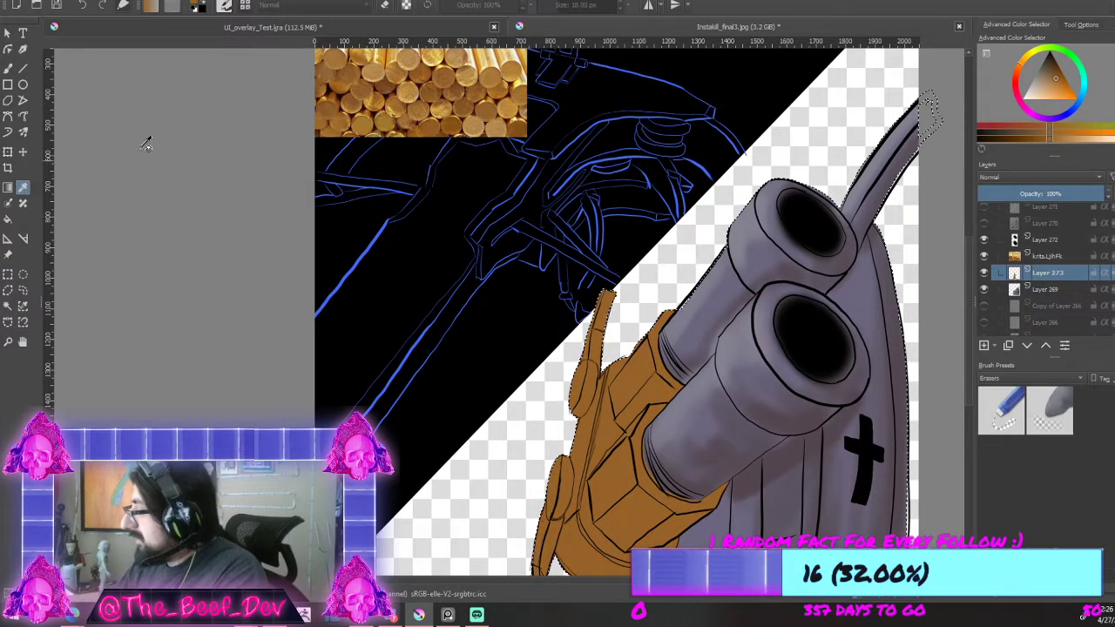
scroll(523, 68, "up", 3)
scroll(514, 53, "down", 8)
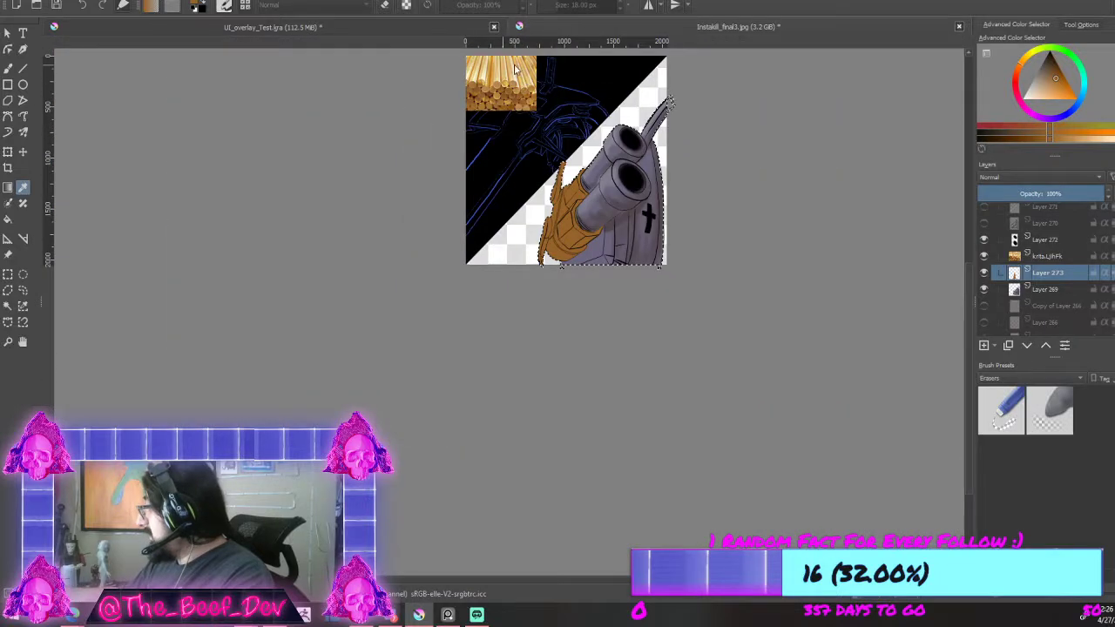
key("ctrl+Tab")
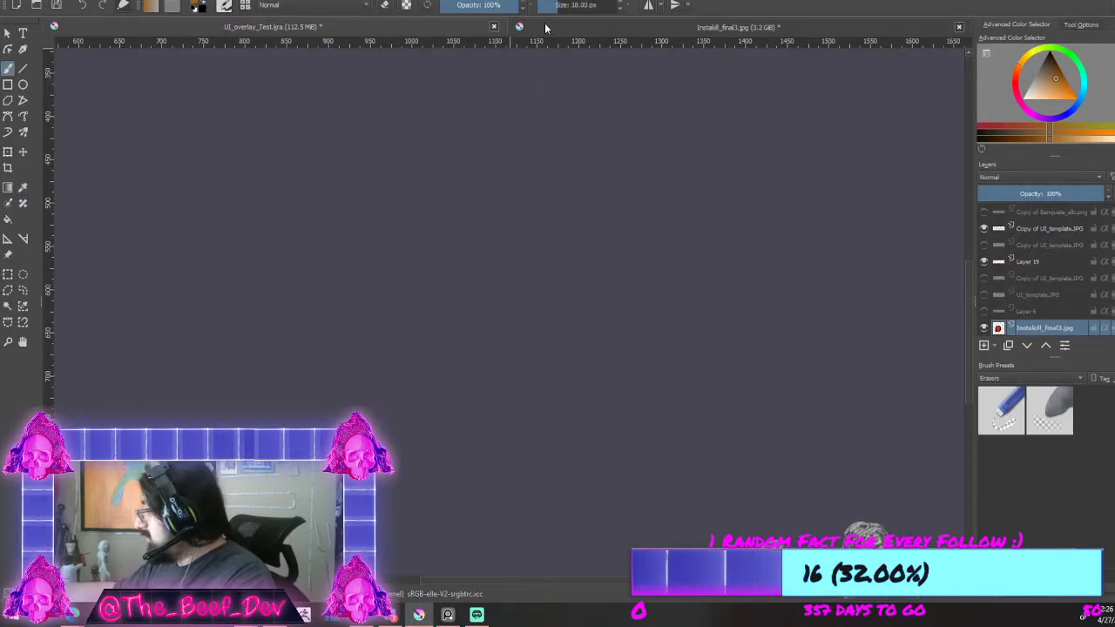
key("ctrl+Tab")
key("ctrl+Tab")
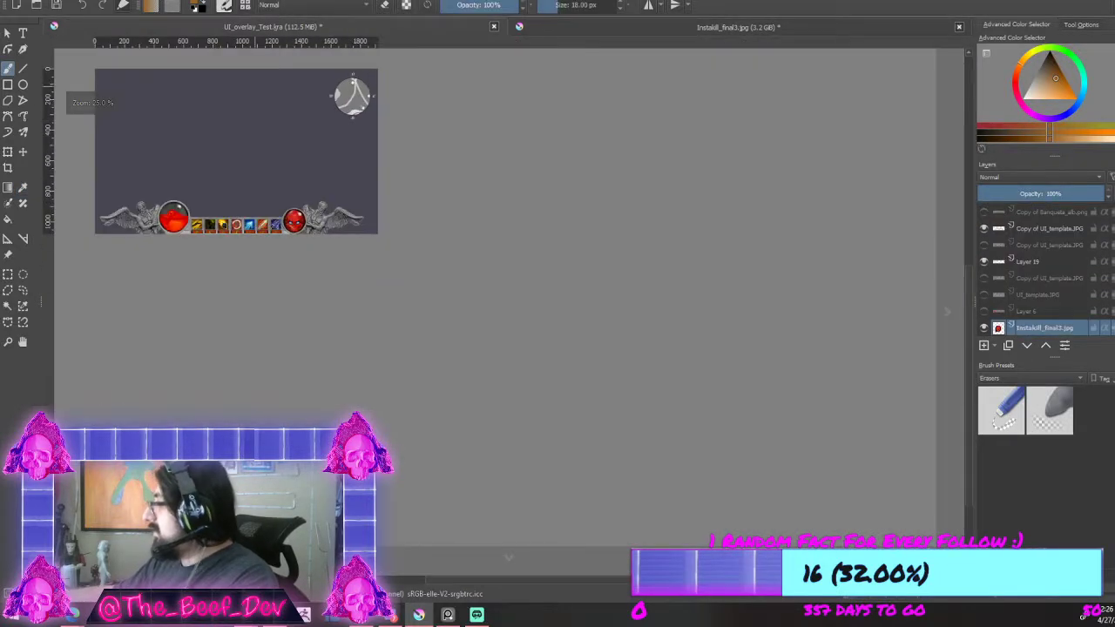
key("ctrl+Tab")
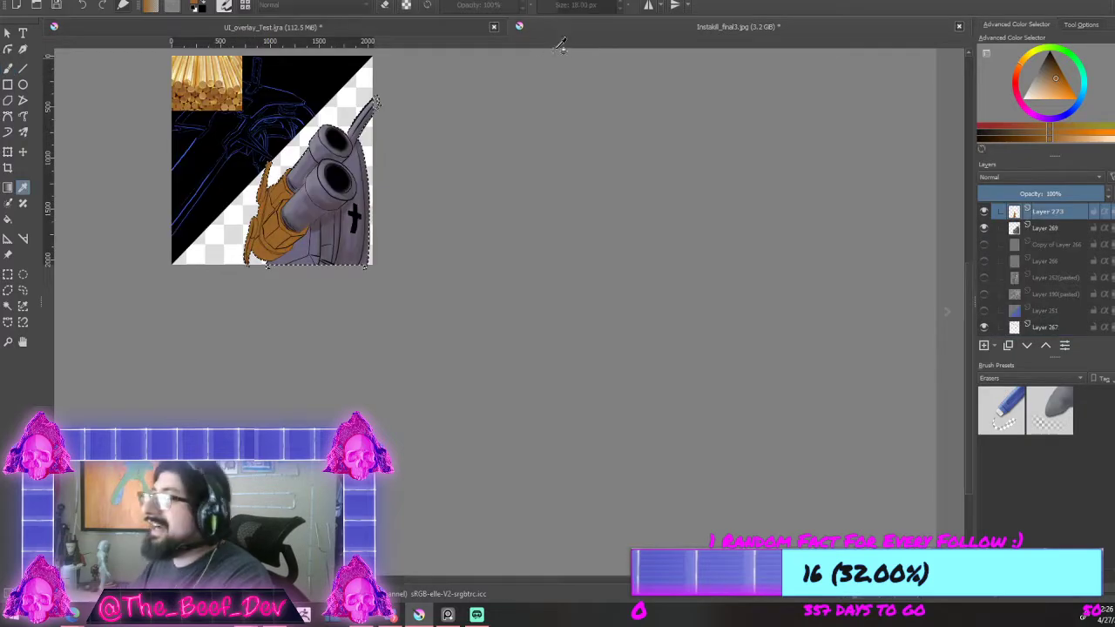
Step: Sample a pale gold and a dark orange-brown from the brass rod reference picture
key("minus")
key("minus")
scroll(375, 200, "up", 10)
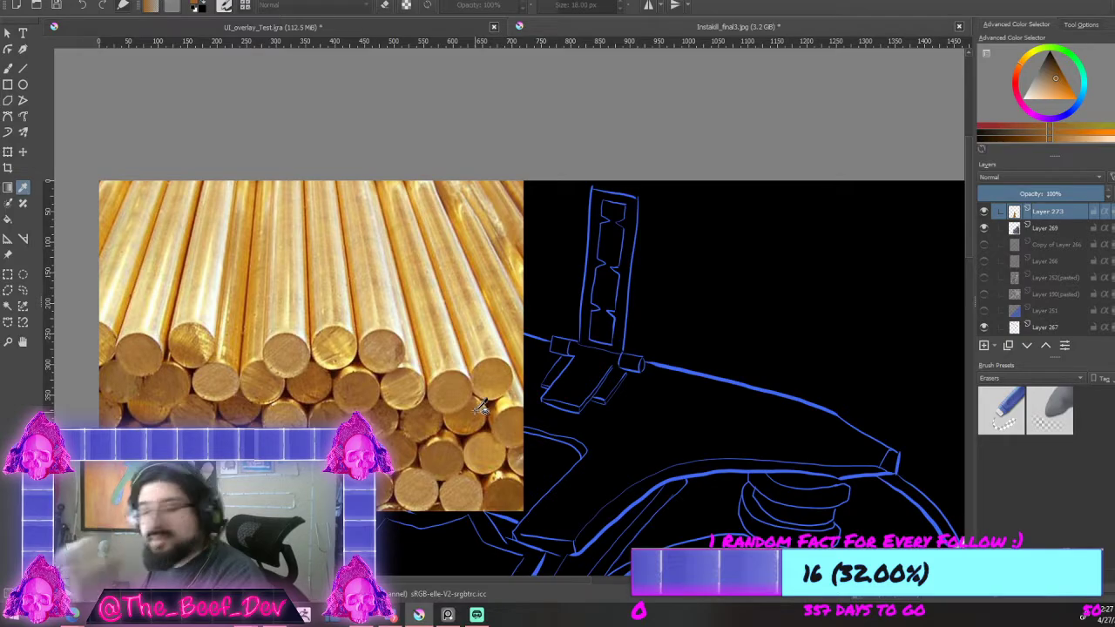
scroll(501, 357, "up", 2)
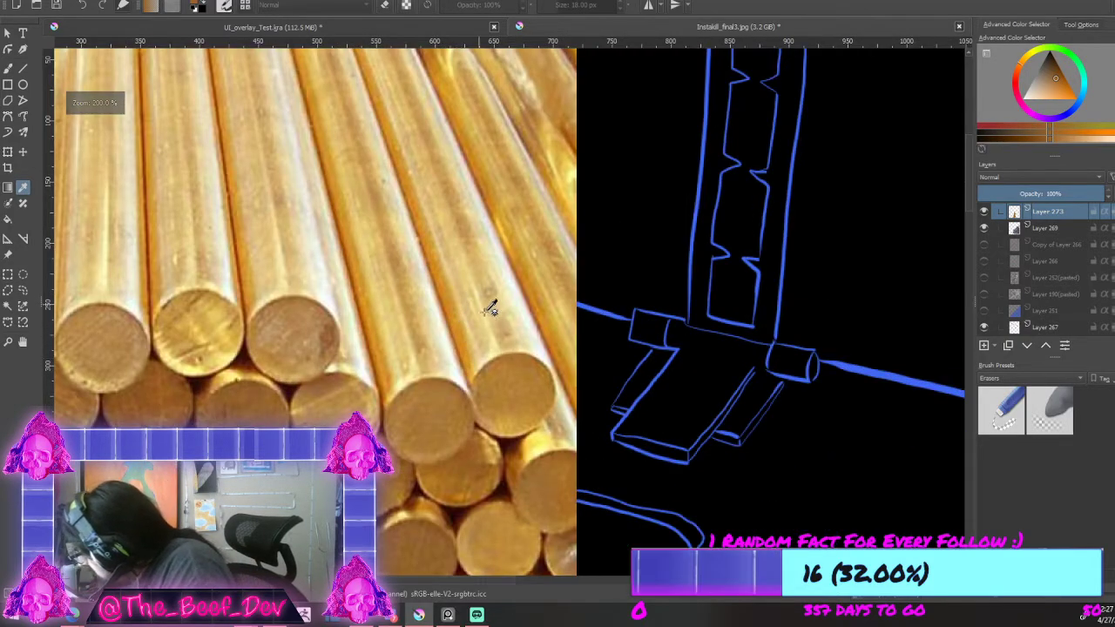
left_click(486, 343)
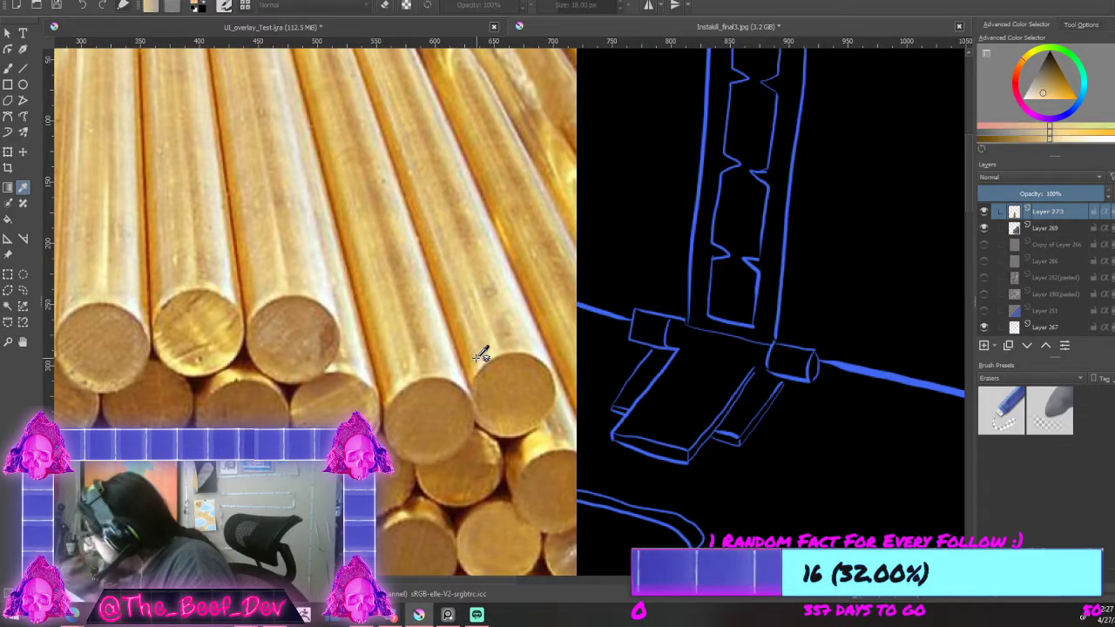
scroll(435, 436, "down", 4)
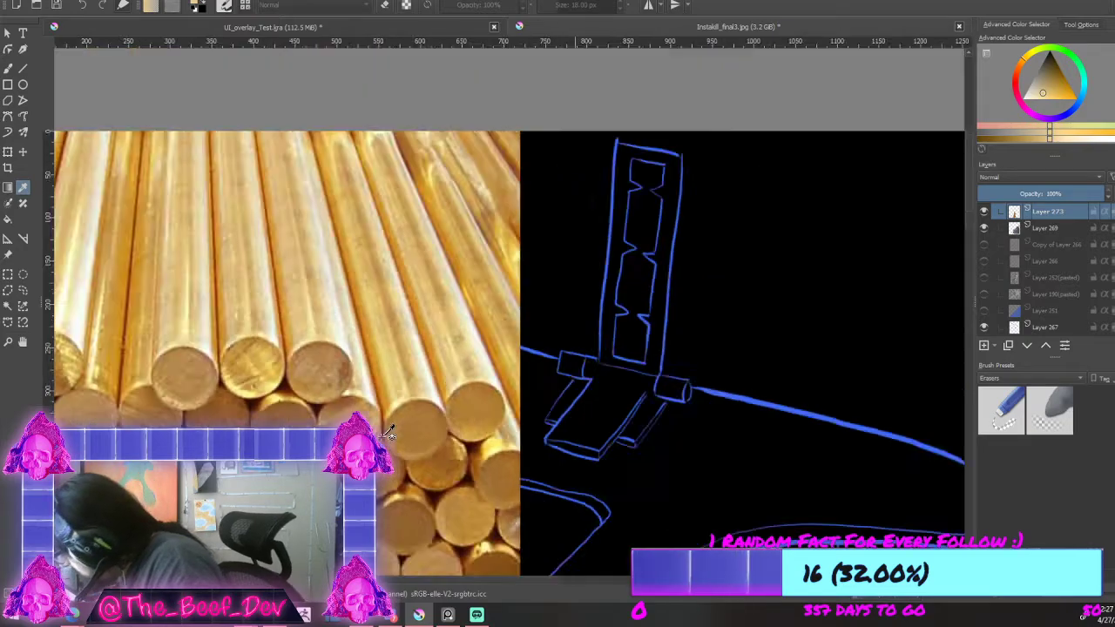
key("d")
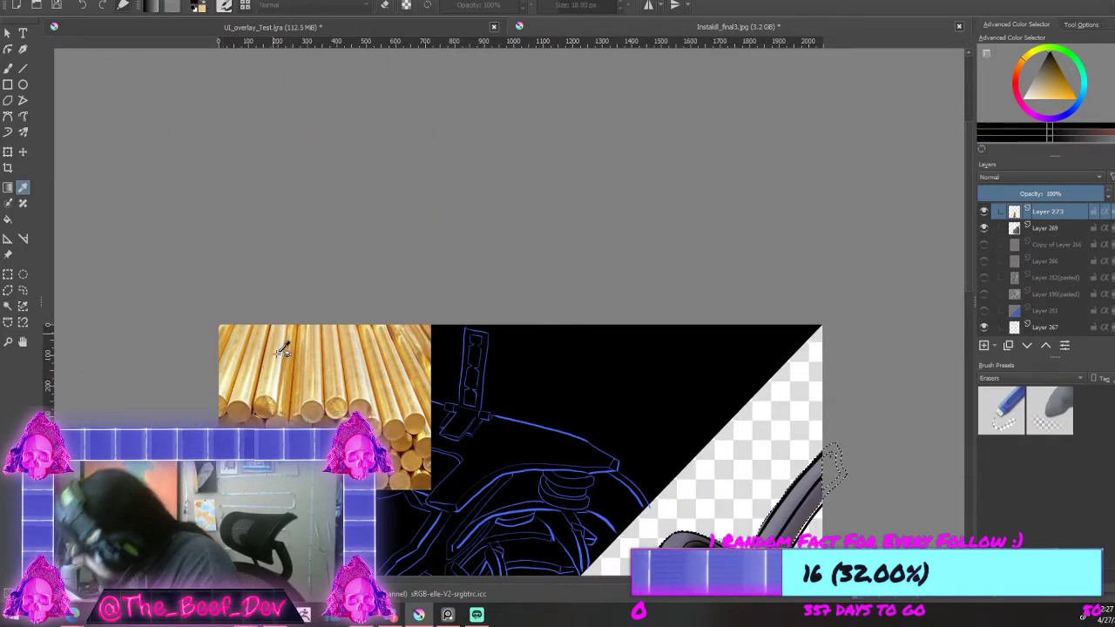
key("1")
left_click(285, 301)
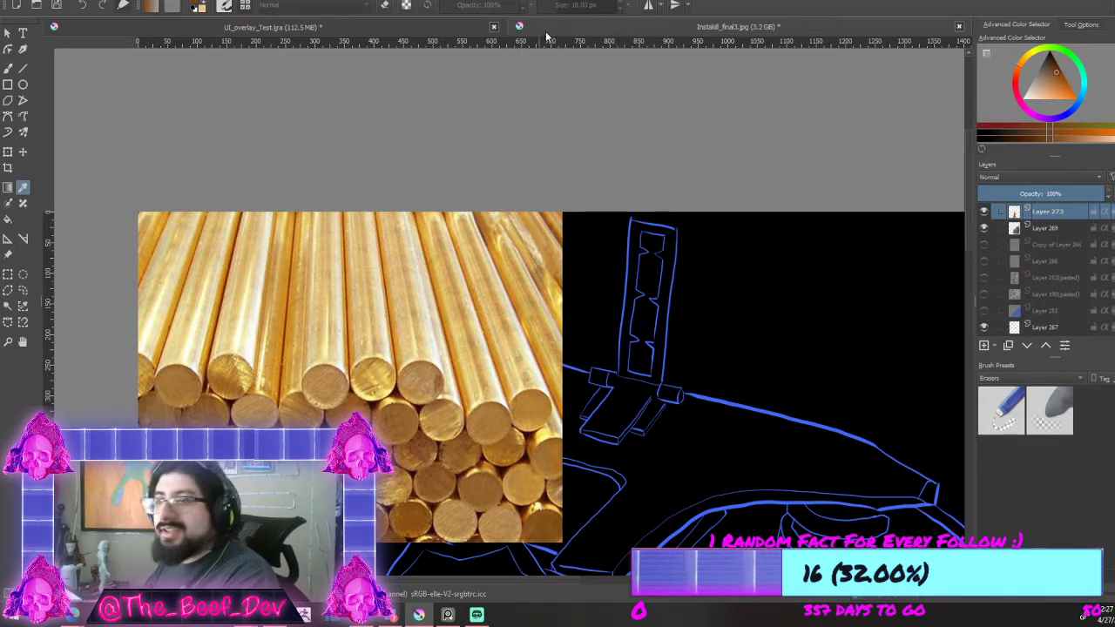
Step: Add a new paint layer above Layer 273 for shading the weapon with the brush
scroll(639, 266, "down", 4)
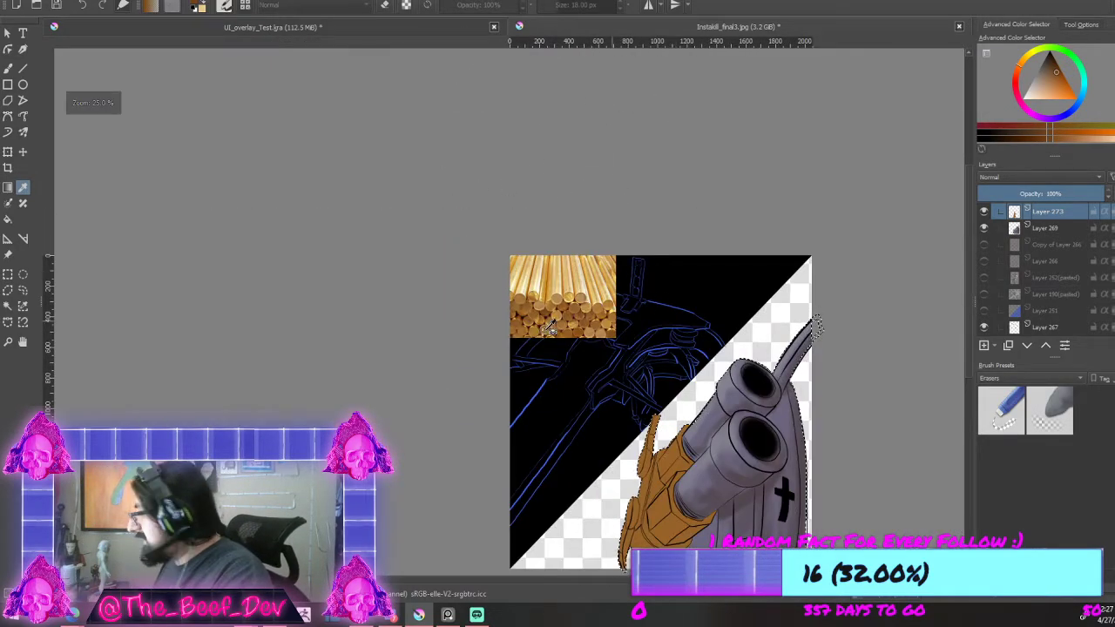
left_click(11, 70)
scroll(576, 254, "down", 3)
scroll(604, 324, "up", 4)
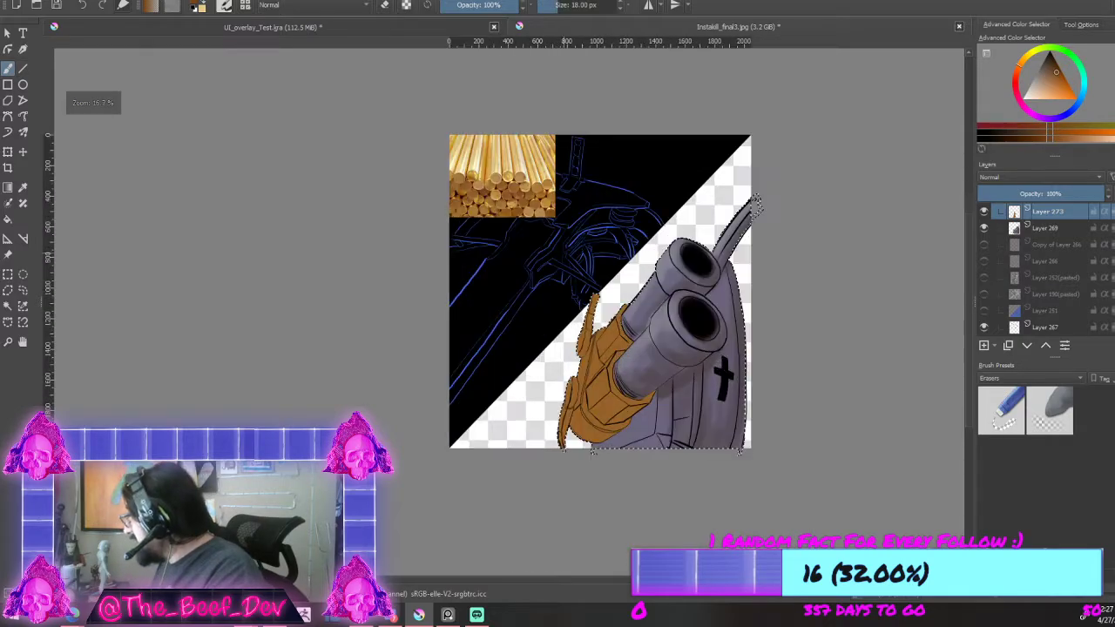
left_click(985, 346)
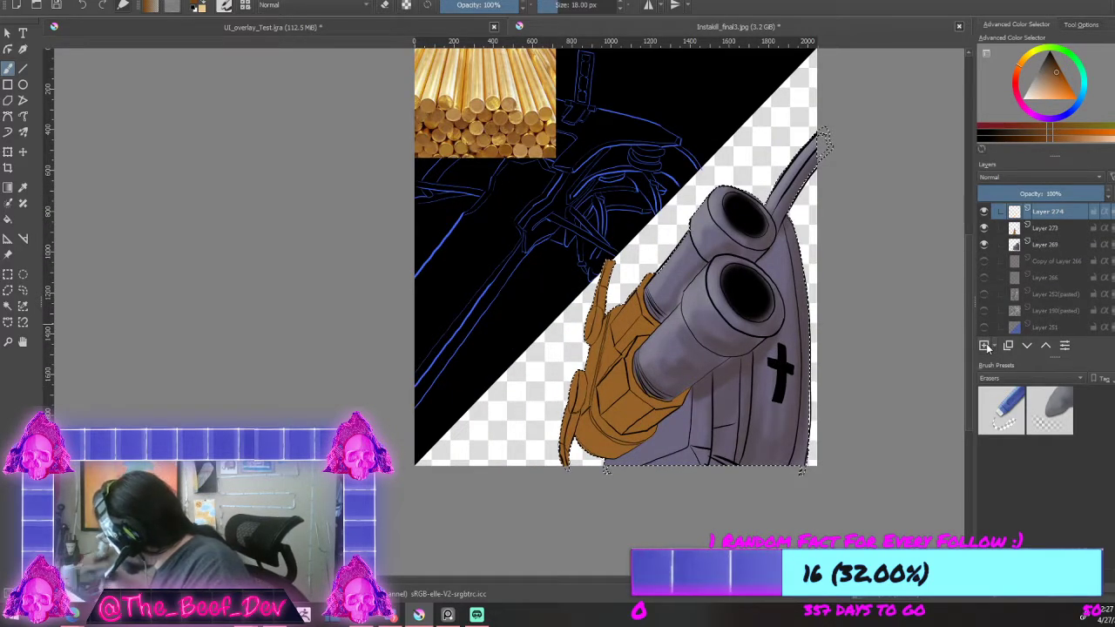
Step: Try the brush at 35 px on the new layer and undo the trial strokes
scroll(651, 417, "up", 3)
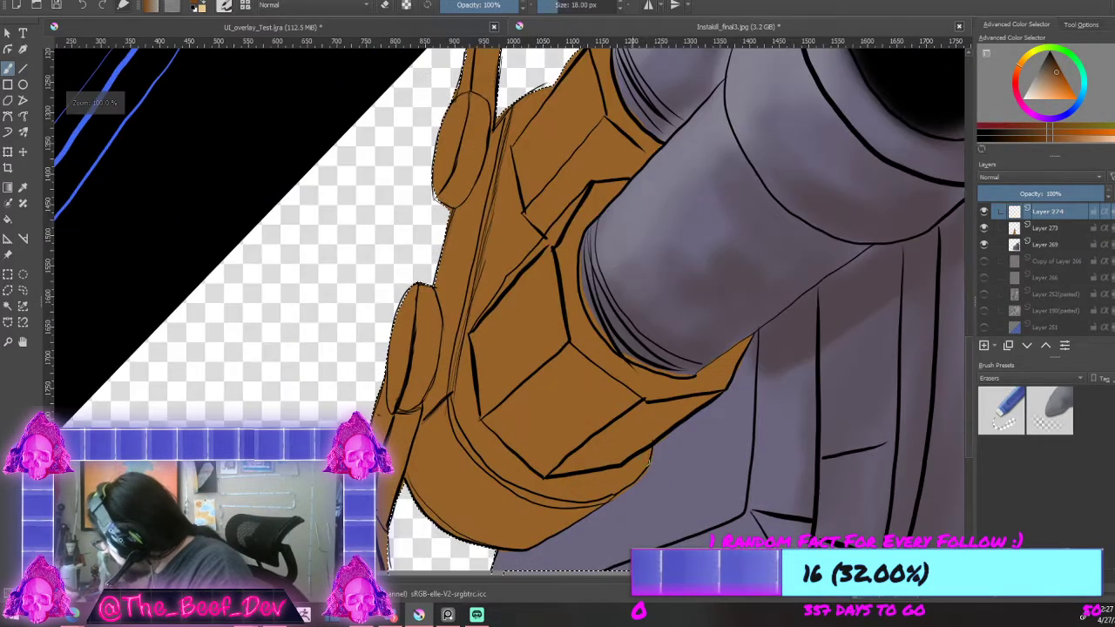
key("bracketright")
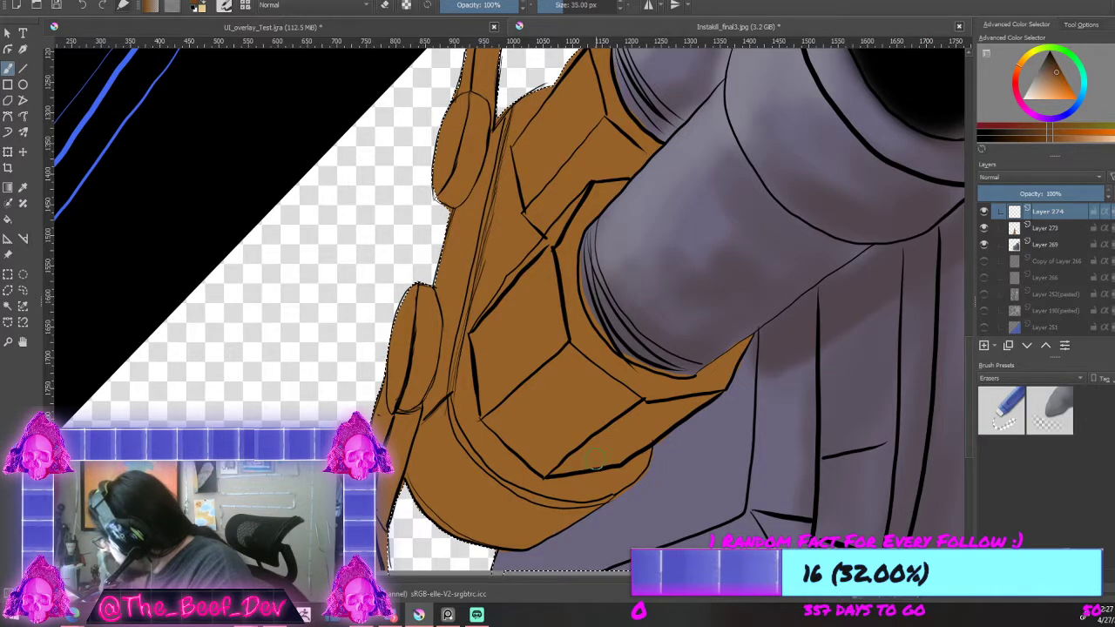
key("ctrl+z")
key("ctrl+z")
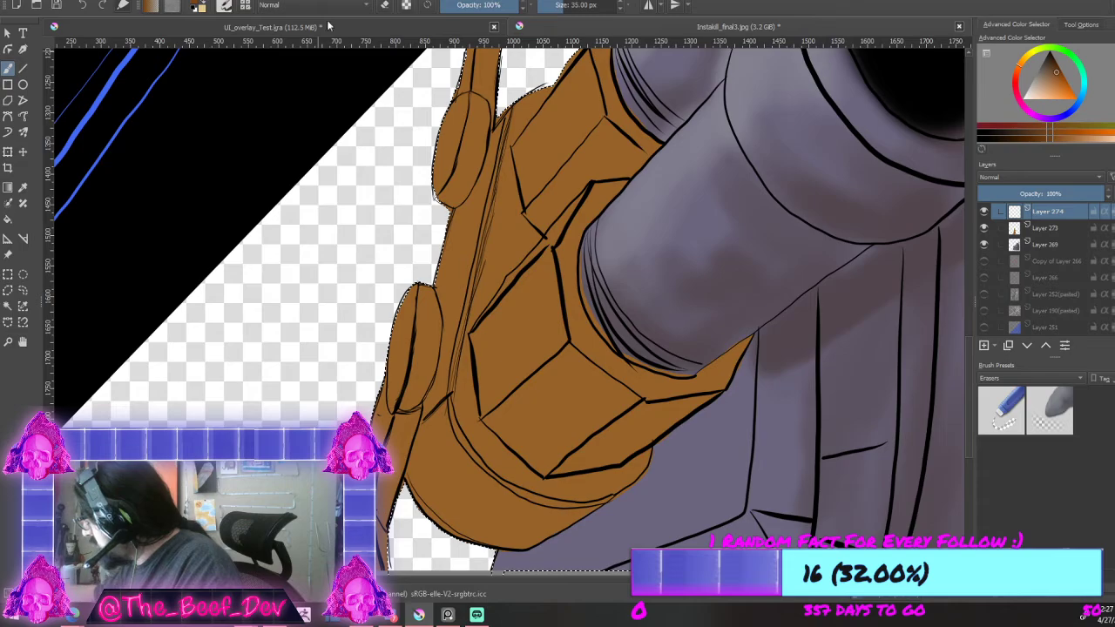
Step: Load Layer 273's shape as a selection and shade the housing's underside and lower facets dark orange-brown with a soft 55 px airbrush
left_click(1014, 230)
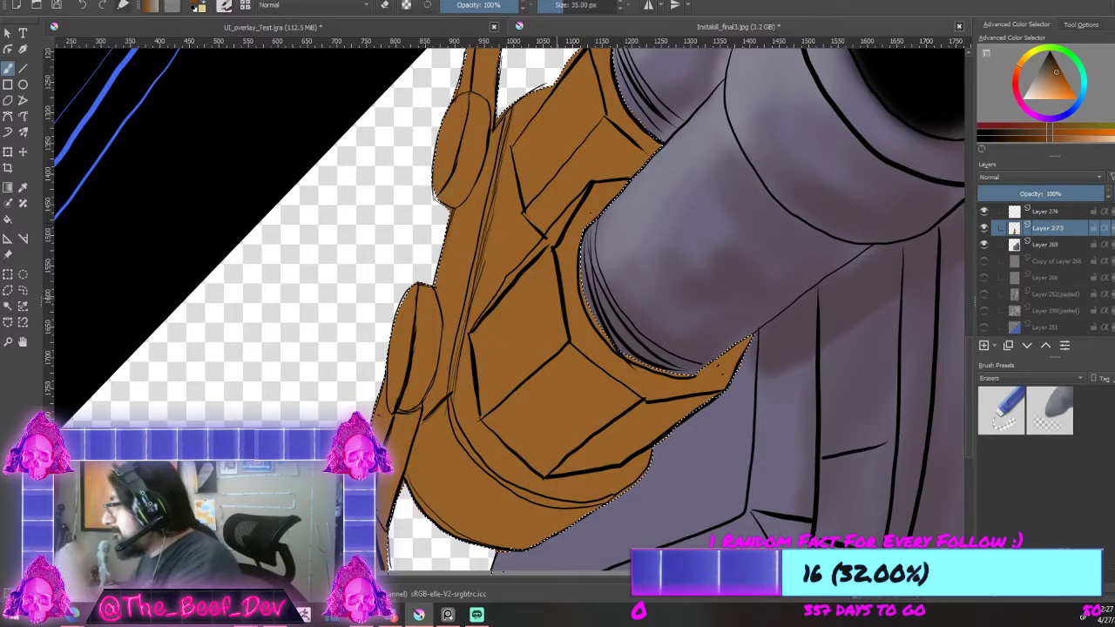
left_click(228, 5)
left_click(246, 5)
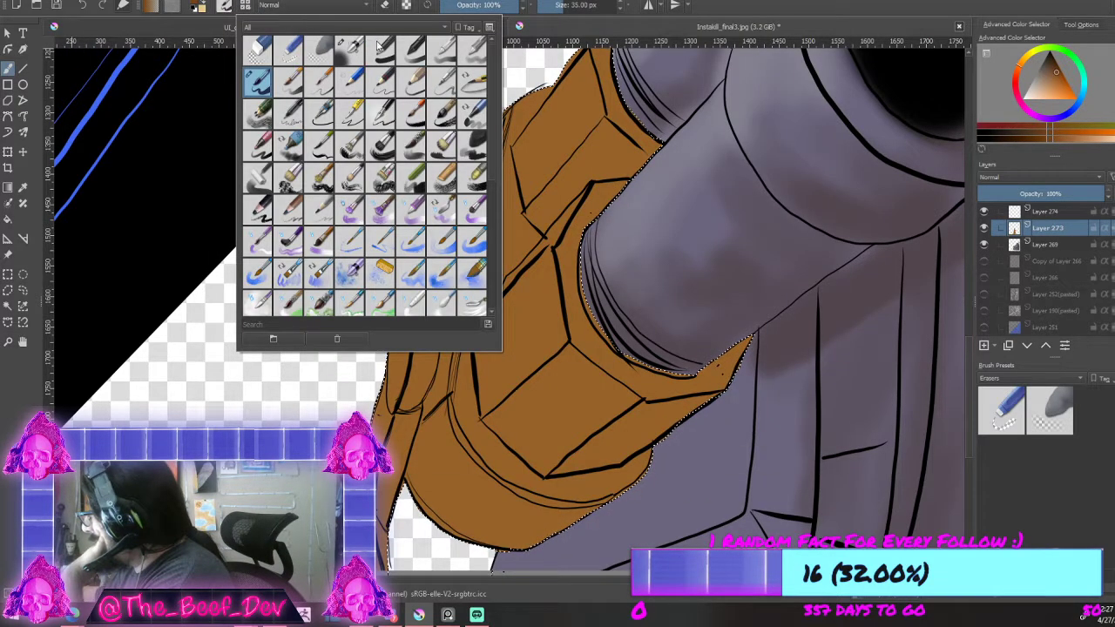
left_click(350, 49)
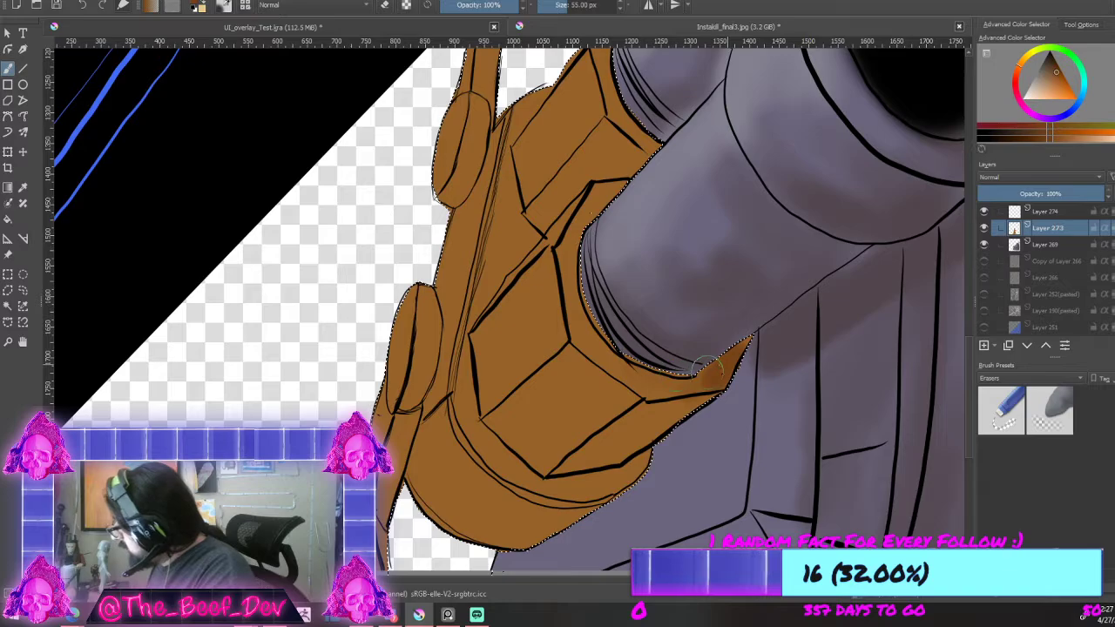
mouse_move(648, 442)
left_mouse_down()
mouse_move(651, 429)
mouse_move(615, 450)
mouse_move(608, 442)
left_mouse_up()
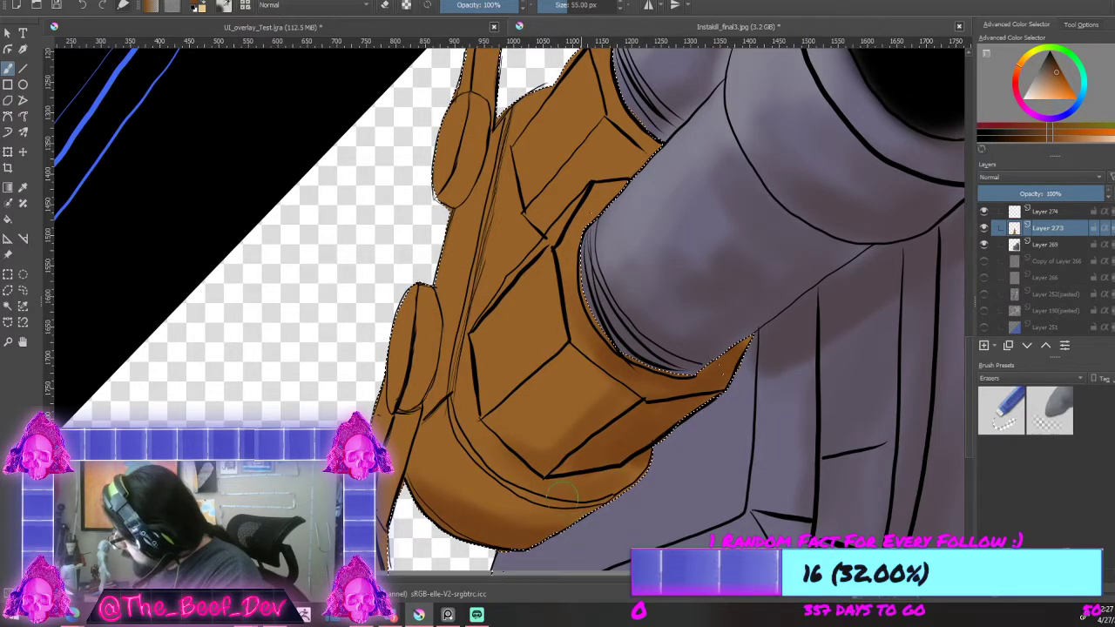
mouse_move(540, 476)
left_mouse_down()
mouse_move(569, 490)
mouse_move(601, 484)
mouse_move(553, 488)
mouse_move(466, 422)
left_mouse_up()
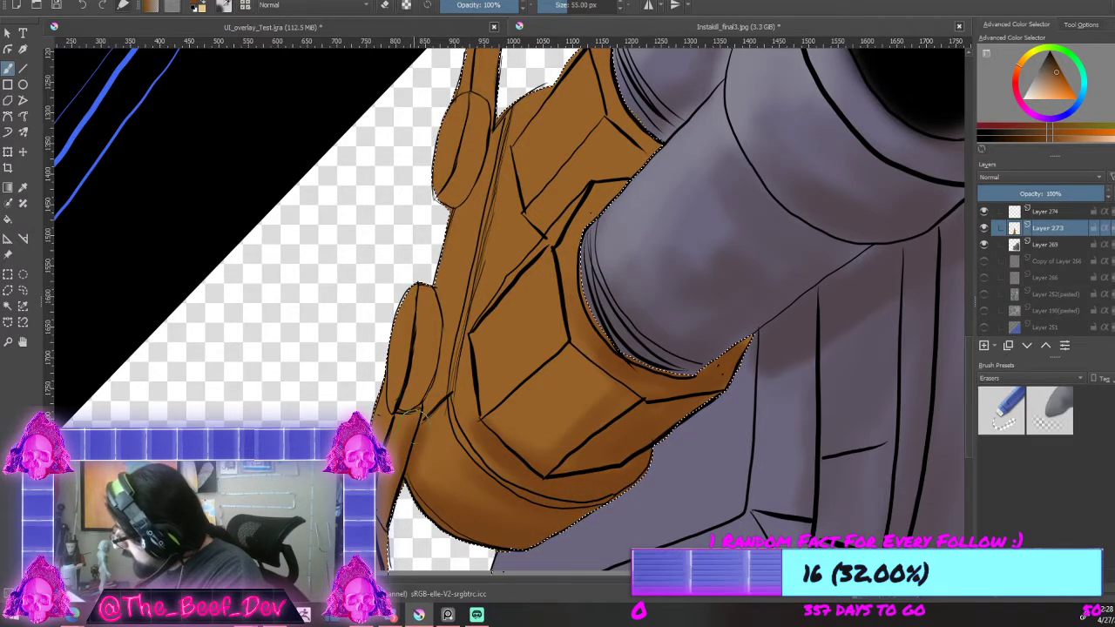
Step: Shade the two side levers of the golden housing with the 55 px dark orange-brown airbrush on Layer 273
left_click_drag(386, 514, 407, 435)
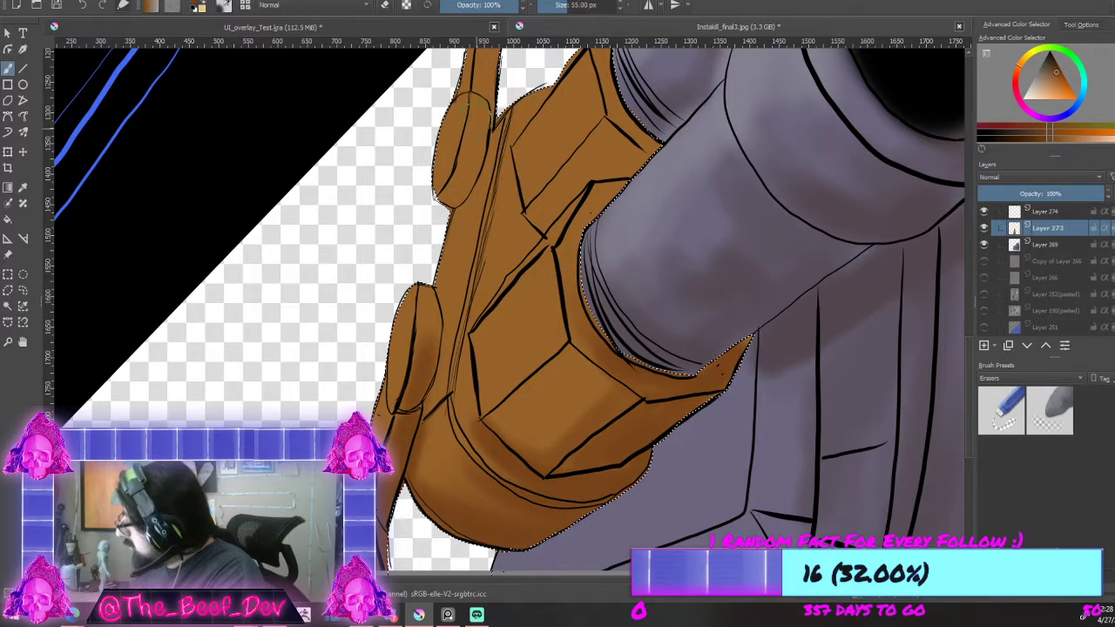
scroll(474, 147, "down", 3)
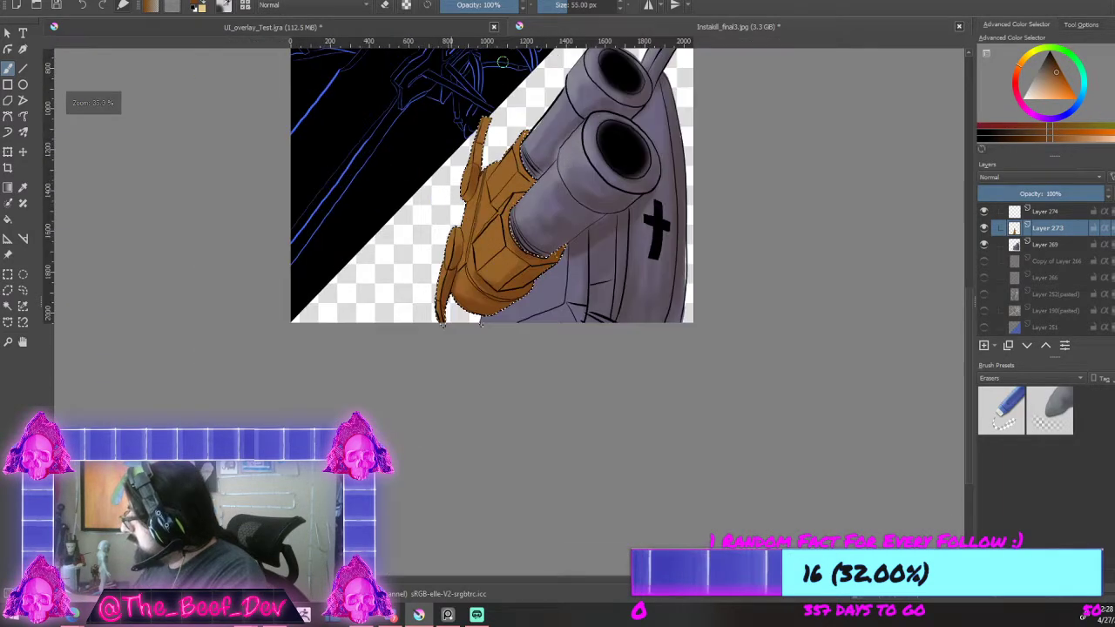
scroll(500, 57, "up", 3)
mouse_move(471, 232)
left_mouse_down()
mouse_move(475, 183)
mouse_move(458, 218)
mouse_move(457, 283)
mouse_move(481, 165)
left_mouse_up()
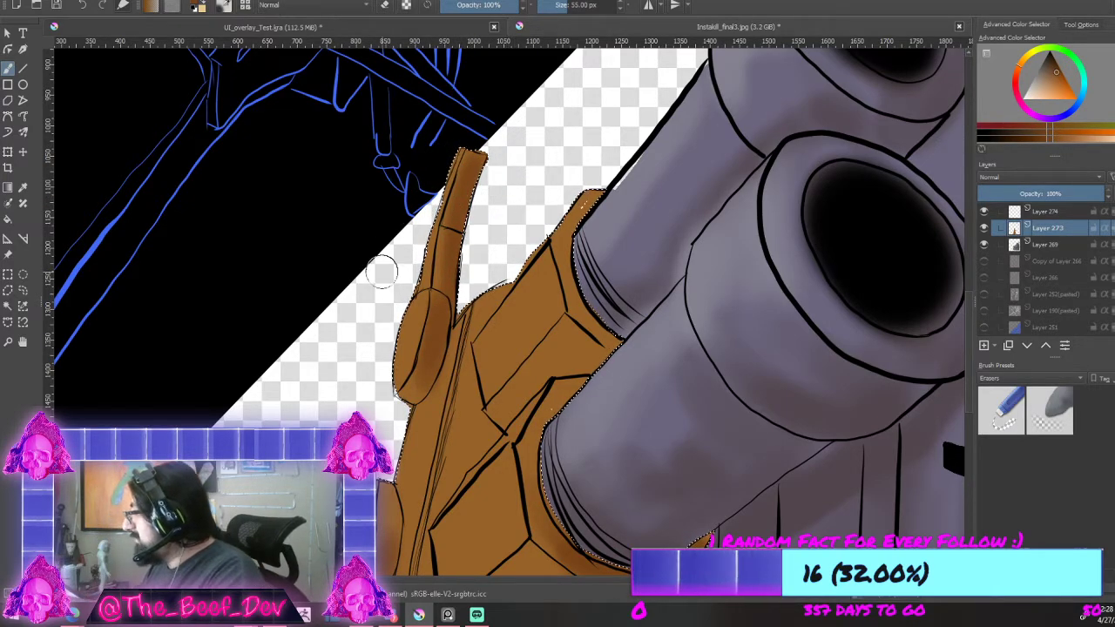
scroll(435, 350, "down", 3)
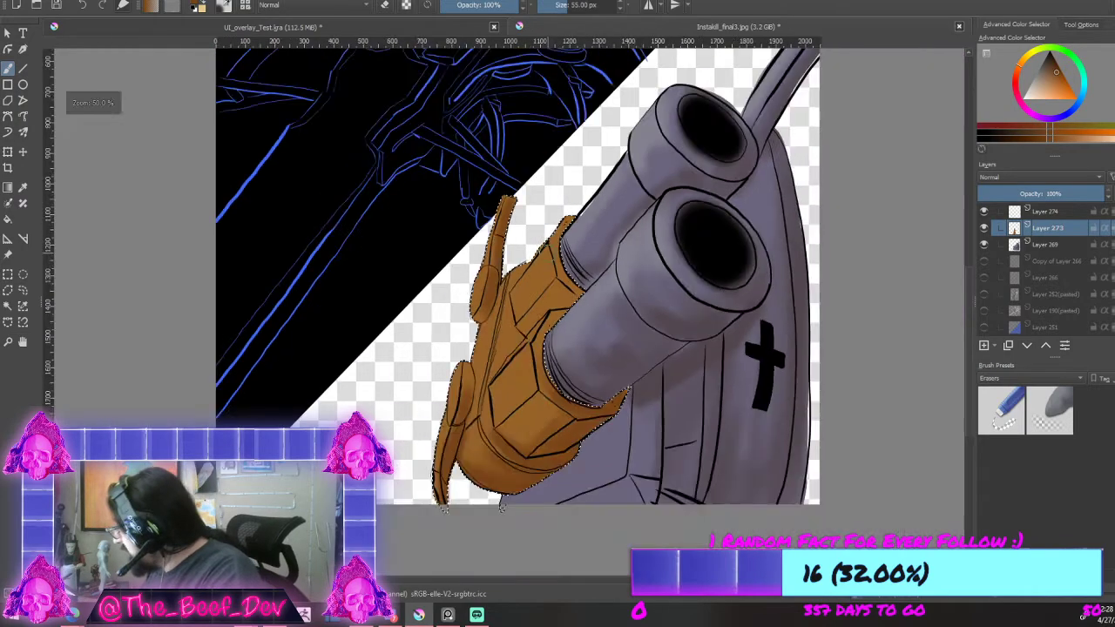
Step: Darken the lower facet of the rear barrel's golden collar and the housing around it with the orange-brown airbrush
scroll(536, 238, "up", 2)
scroll(536, 238, "up", 2)
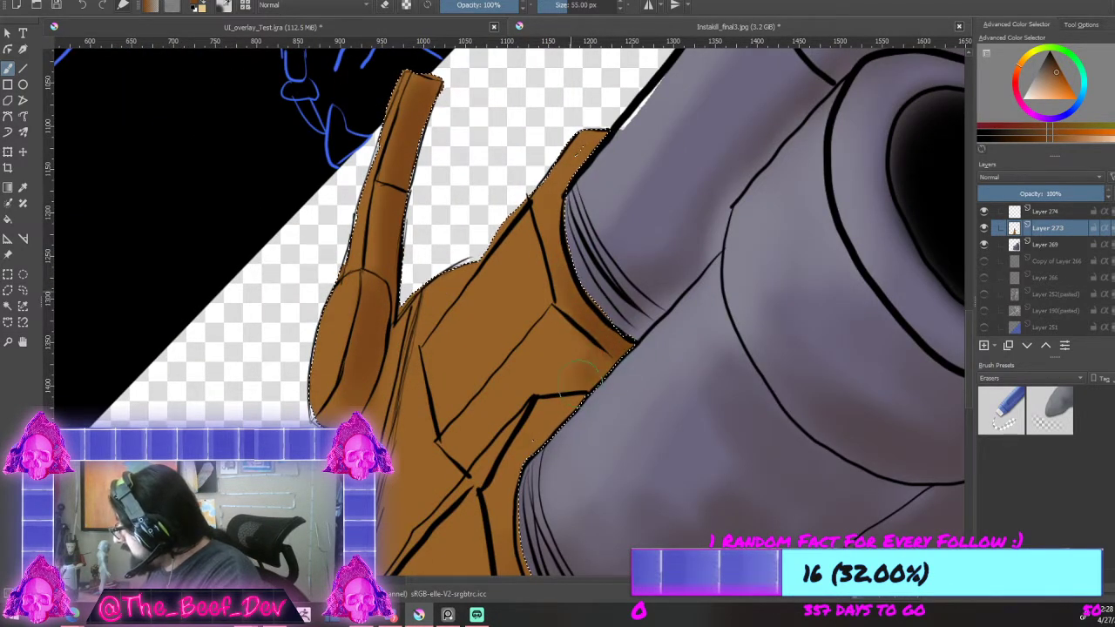
mouse_move(562, 376)
left_mouse_down()
mouse_move(515, 401)
mouse_move(467, 449)
mouse_move(458, 440)
mouse_move(529, 361)
left_mouse_up()
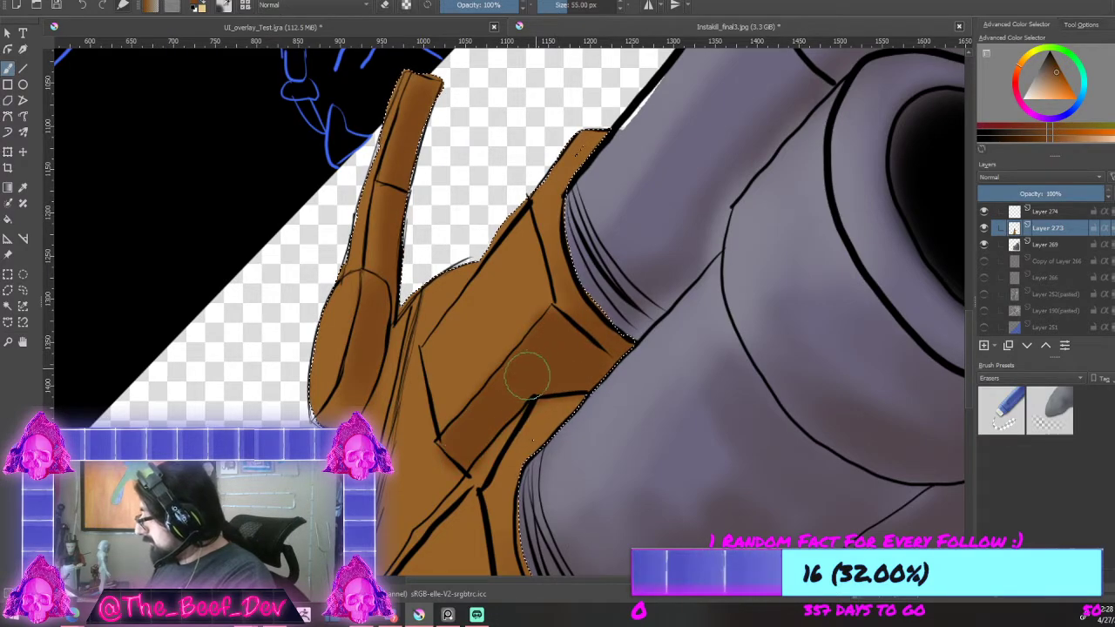
scroll(552, 341, "down", 4)
scroll(527, 473, "up", 4)
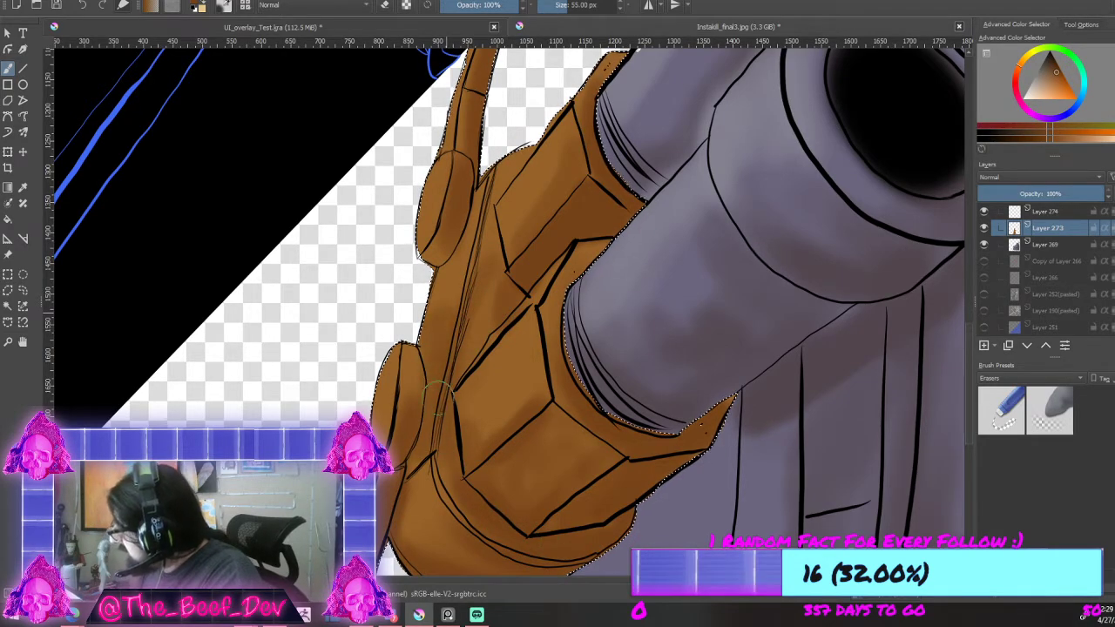
scroll(425, 459, "down", 3)
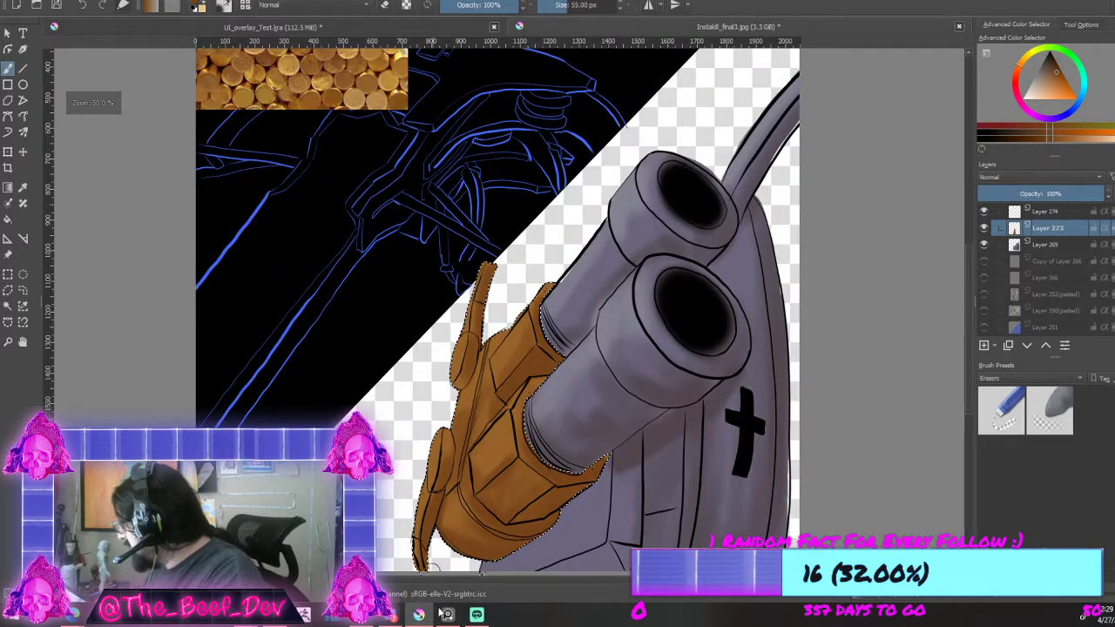
Step: Add a new paint layer above Layer 273 and switch the brush colour to the sampled pale gold
left_click(984, 346)
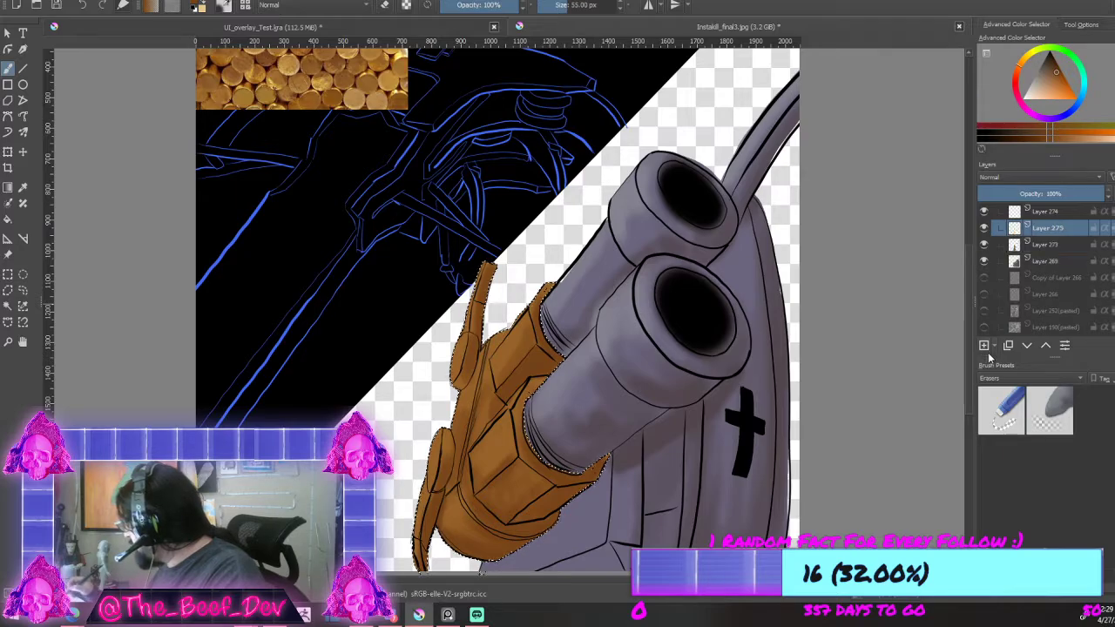
left_click(985, 246)
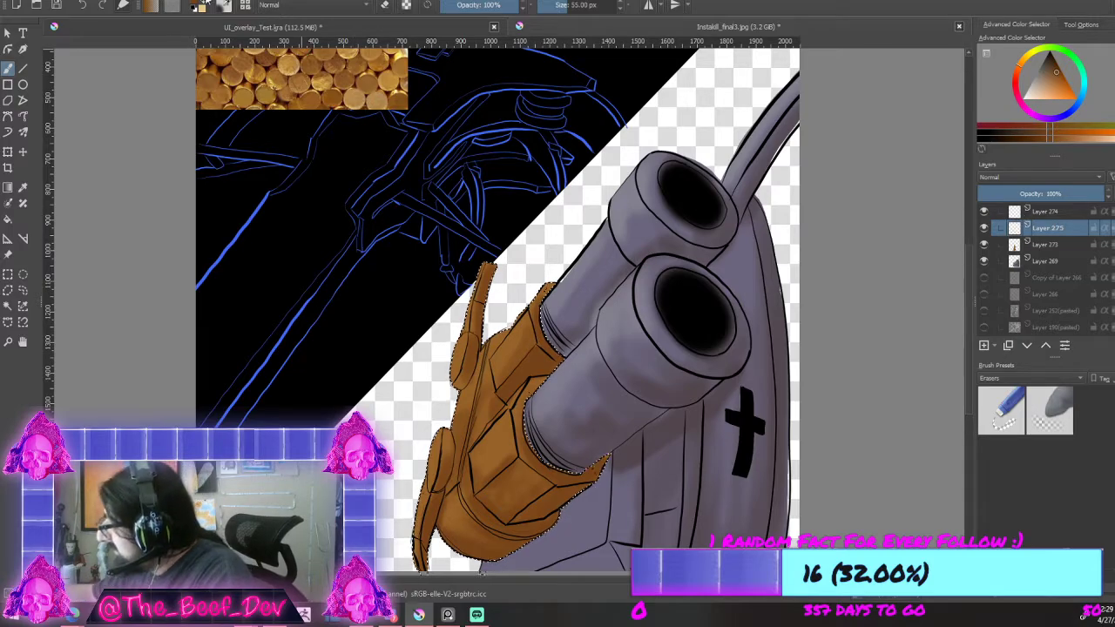
left_click(202, 5)
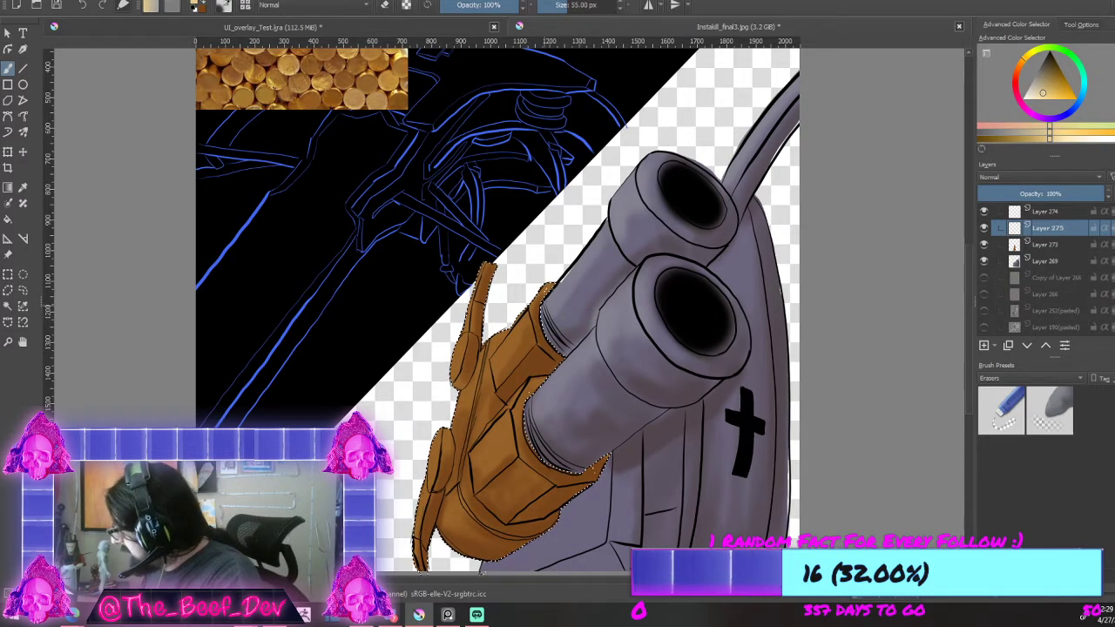
Step: Airbrush pale gold highlights at 55 px on the upper facets, levers and rounded end of the housing
scroll(522, 349, "up", 3)
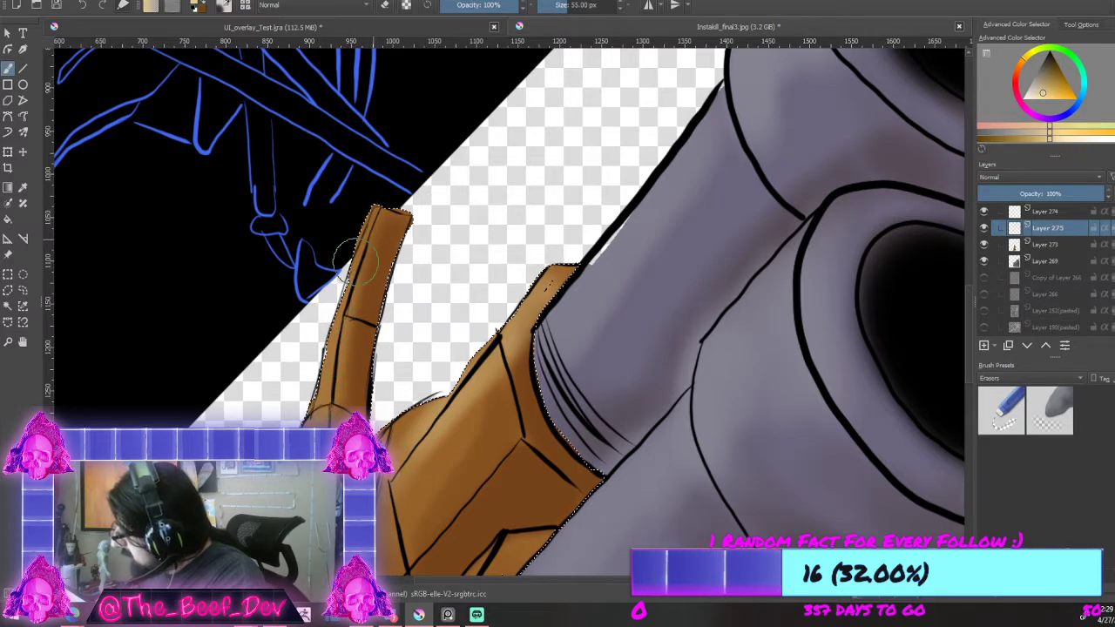
scroll(368, 384, "down", 6)
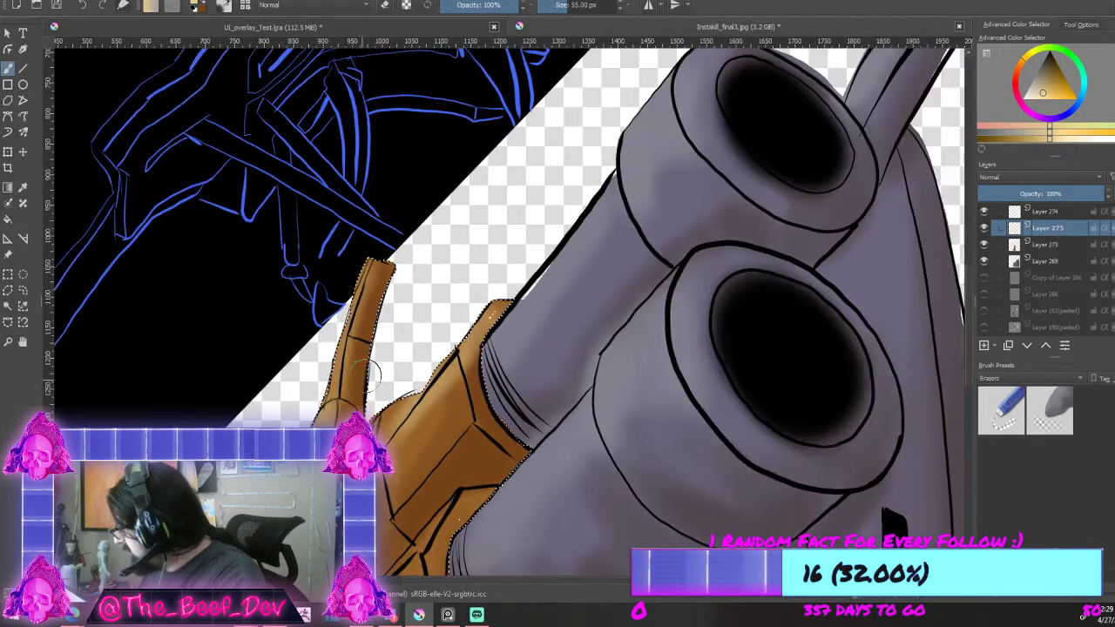
scroll(359, 385, "up", 5)
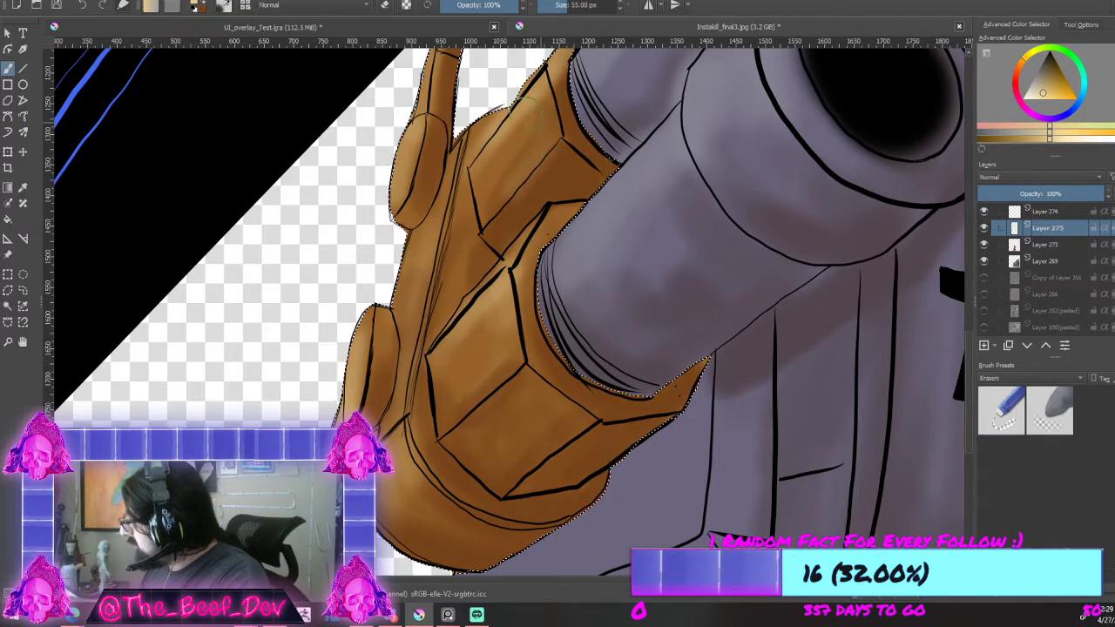
scroll(577, 80, "down", 4)
scroll(600, 82, "up", 3)
scroll(493, 244, "up", 1)
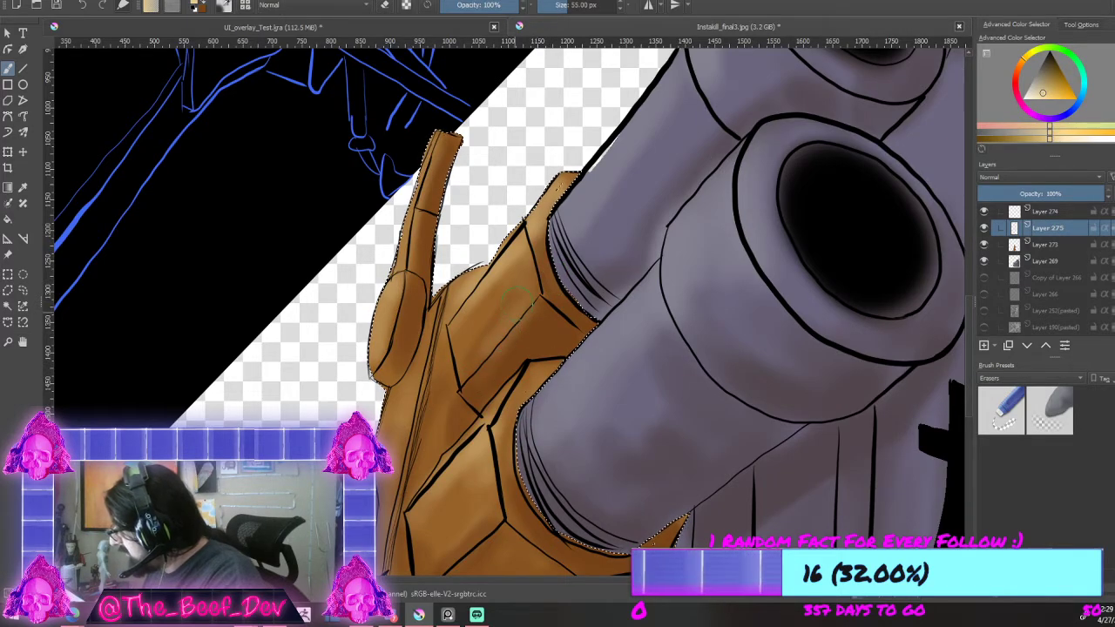
Step: Check the whole weapon switch icon at small size with Layers 271 and 270 turned on
scroll(495, 248, "down", 8)
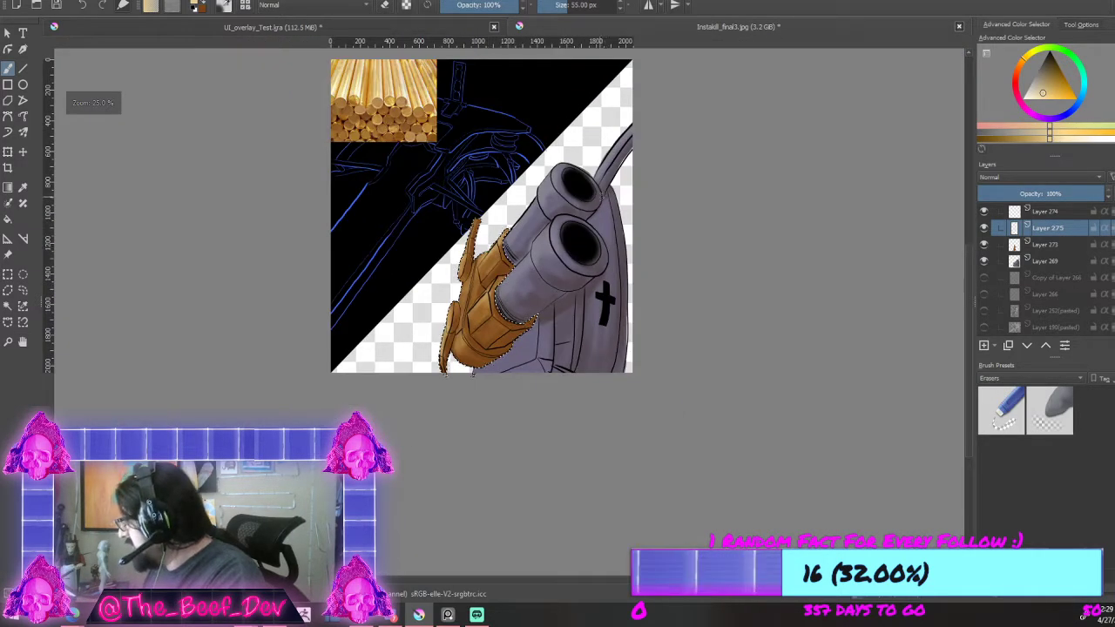
scroll(593, 114, "up", 2)
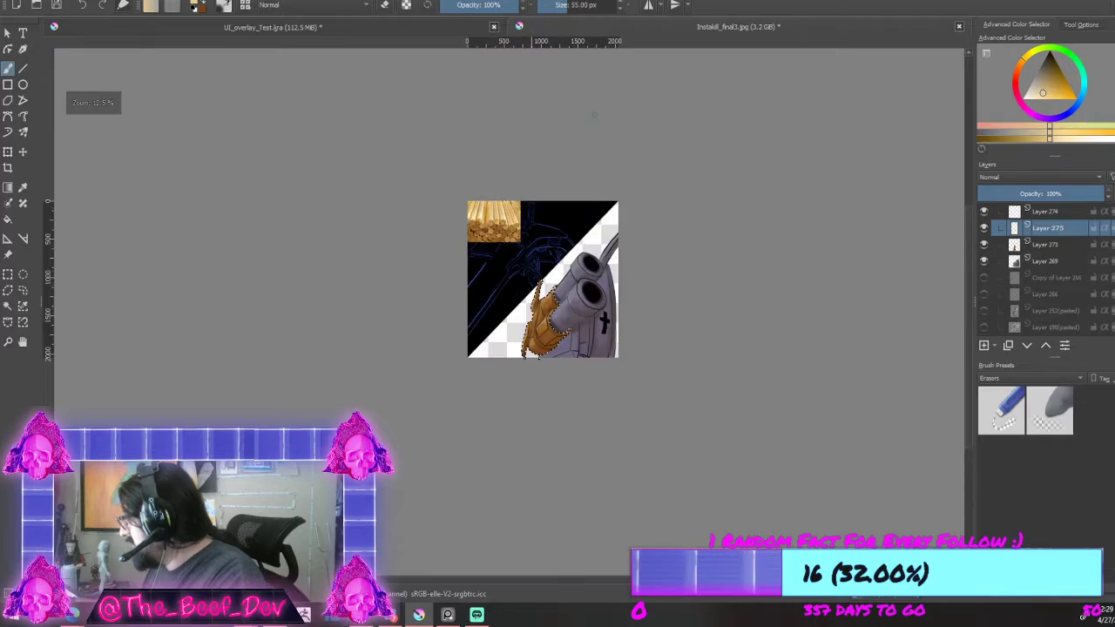
scroll(480, 158, "up", 1)
scroll(607, 355, "up", 1)
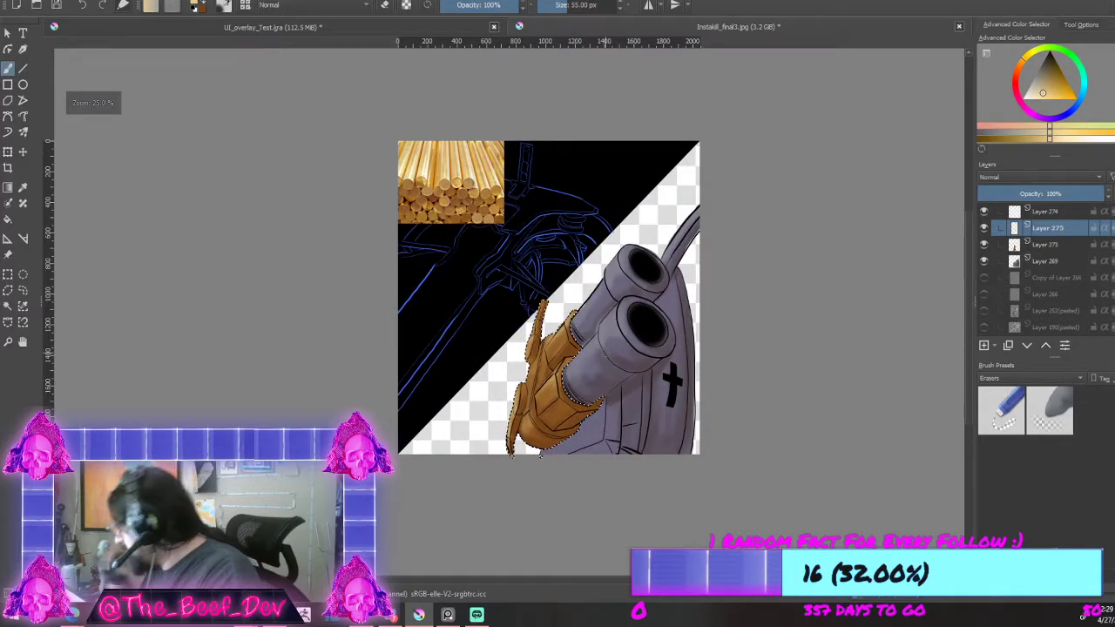
scroll(601, 353, "up", 1)
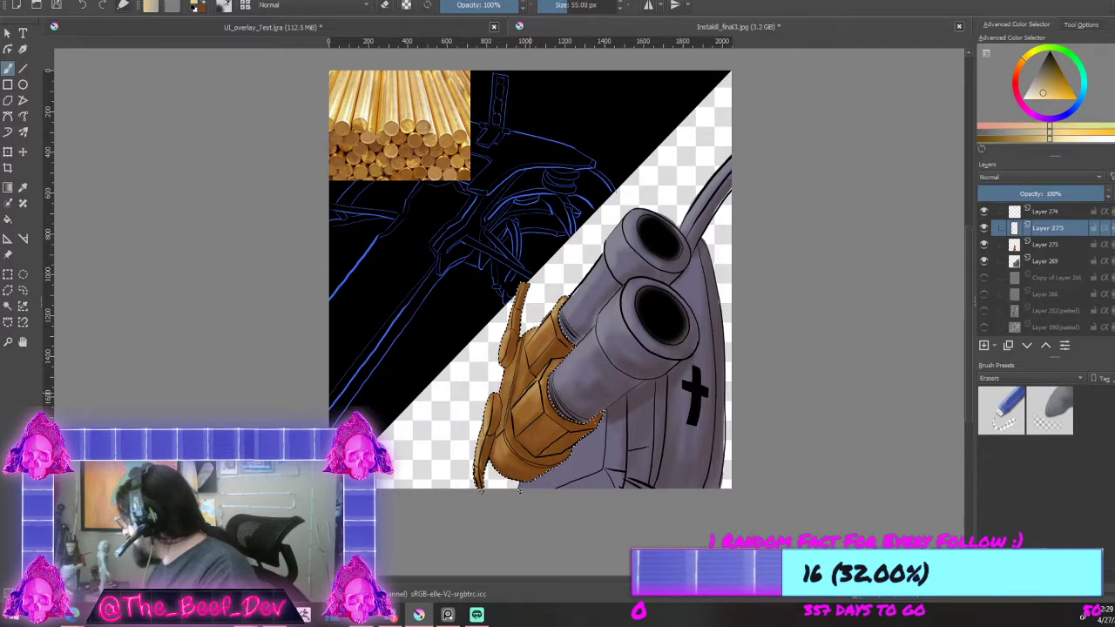
scroll(1046, 270, "up", 1)
scroll(983, 296, "down", 5)
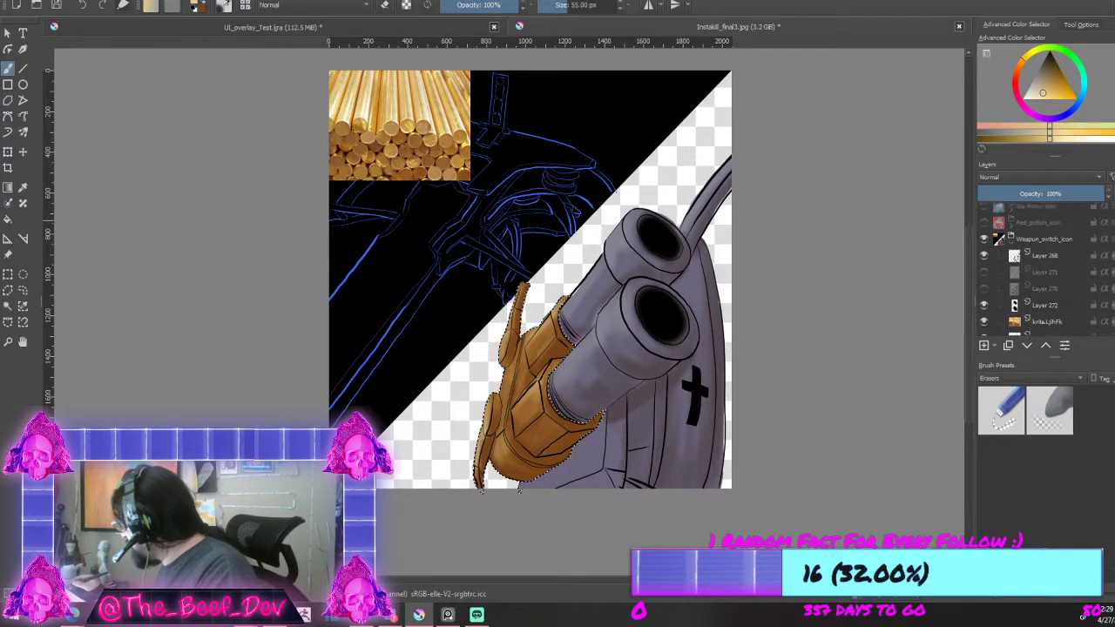
left_click(985, 288)
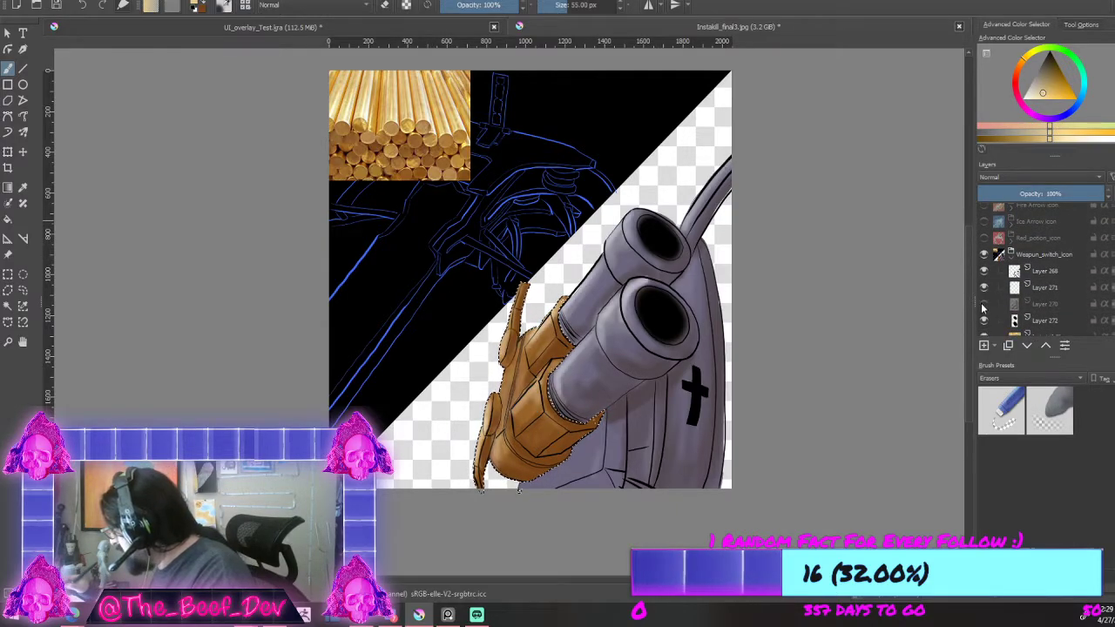
left_click(985, 304)
scroll(861, 348, "down", 3)
scroll(819, 345, "down", 2)
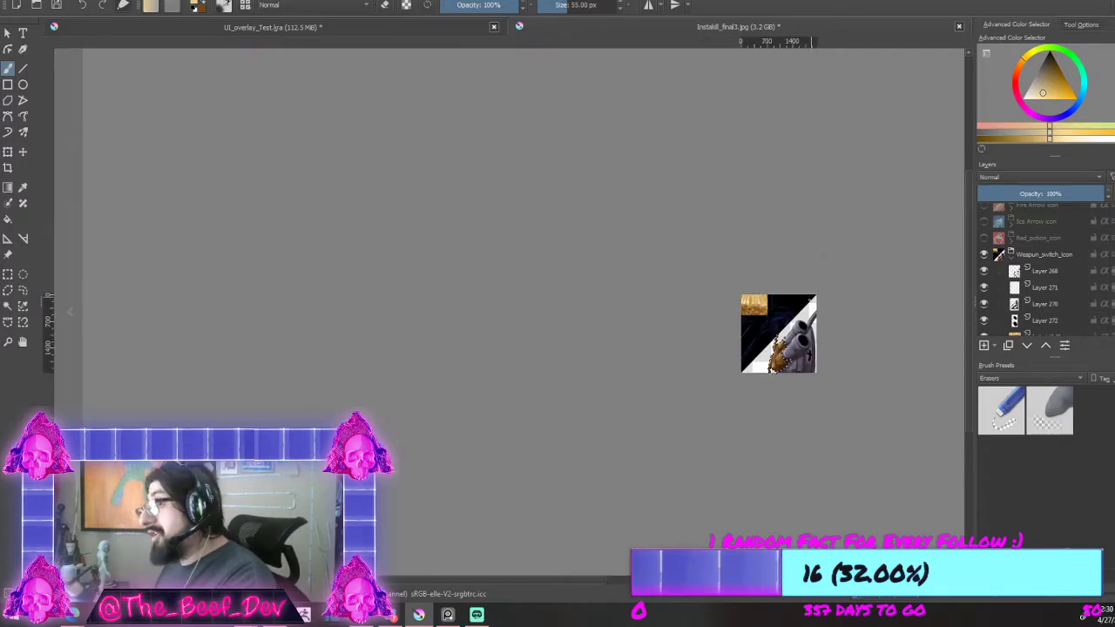
scroll(830, 332, "up", 3)
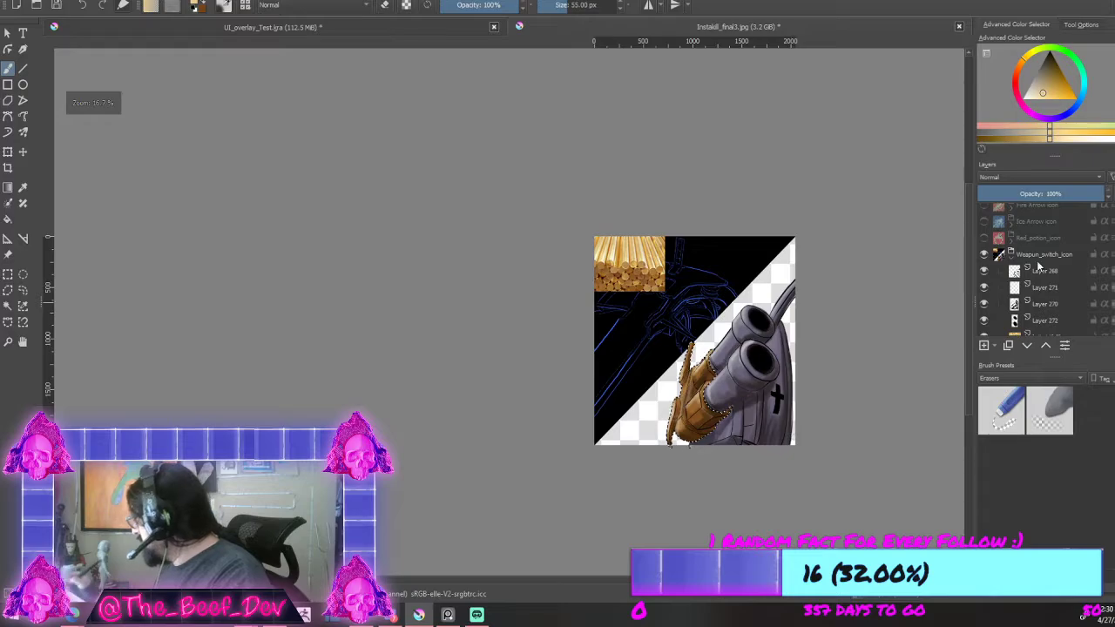
Step: Compare the icon with Layers 268, 271 and 270 hidden and shown, leaving only Layer 268 of these visible
left_click(985, 272)
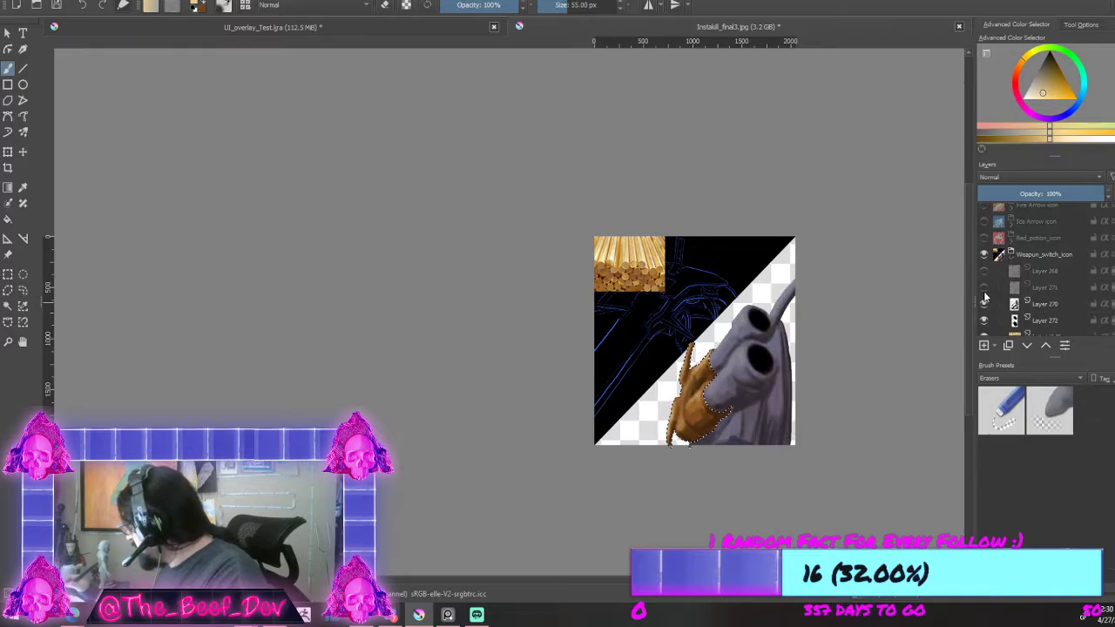
left_click(985, 304)
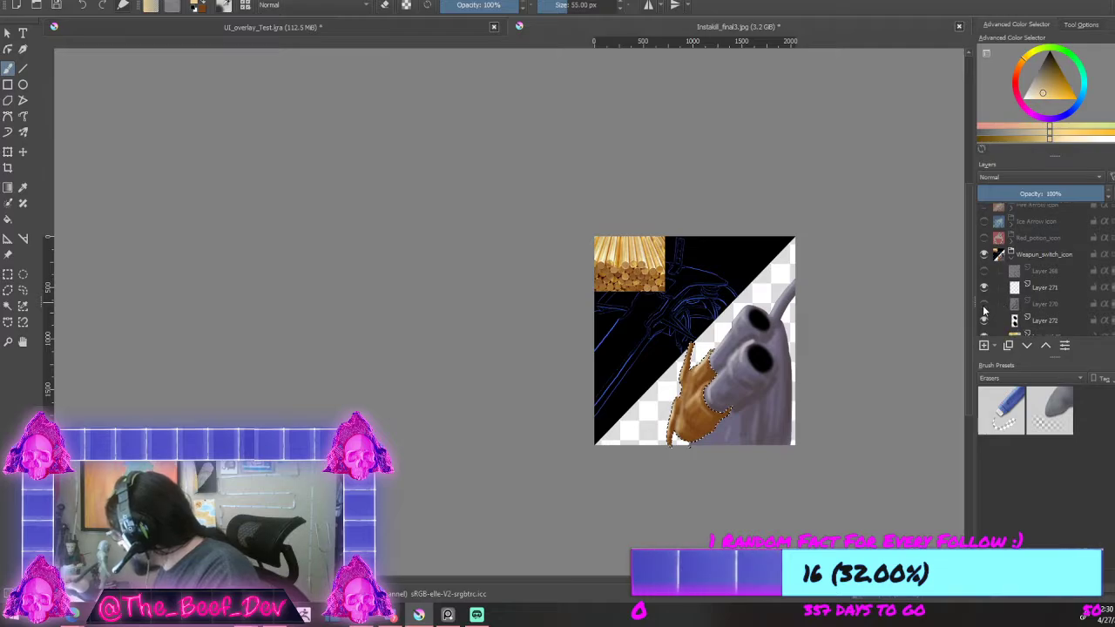
left_click(984, 303)
left_click(985, 273)
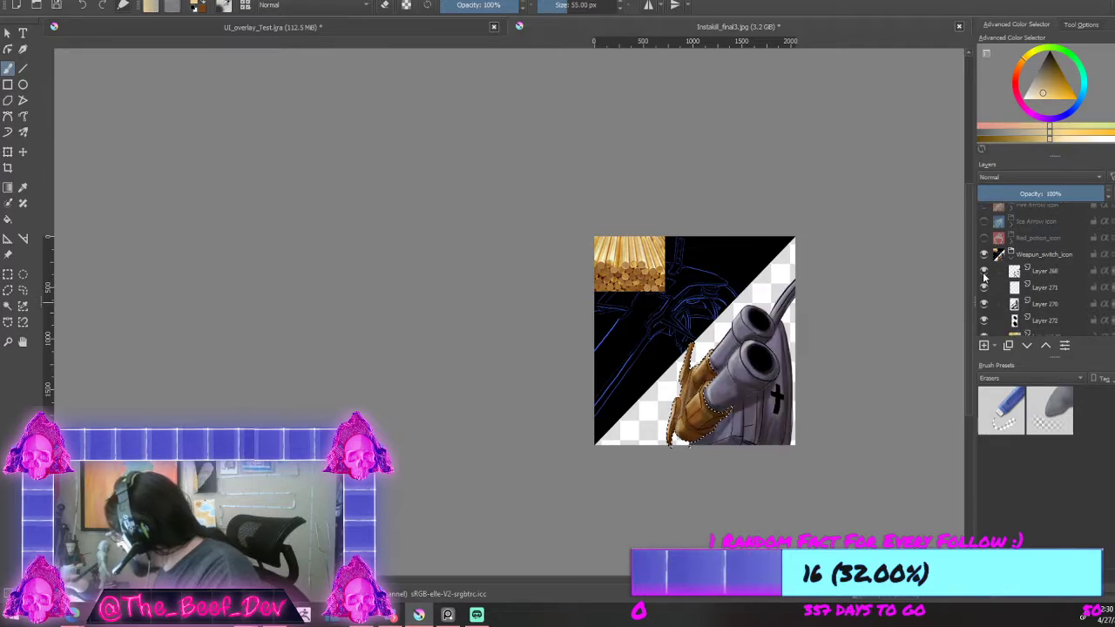
left_click(985, 288)
left_click(984, 305)
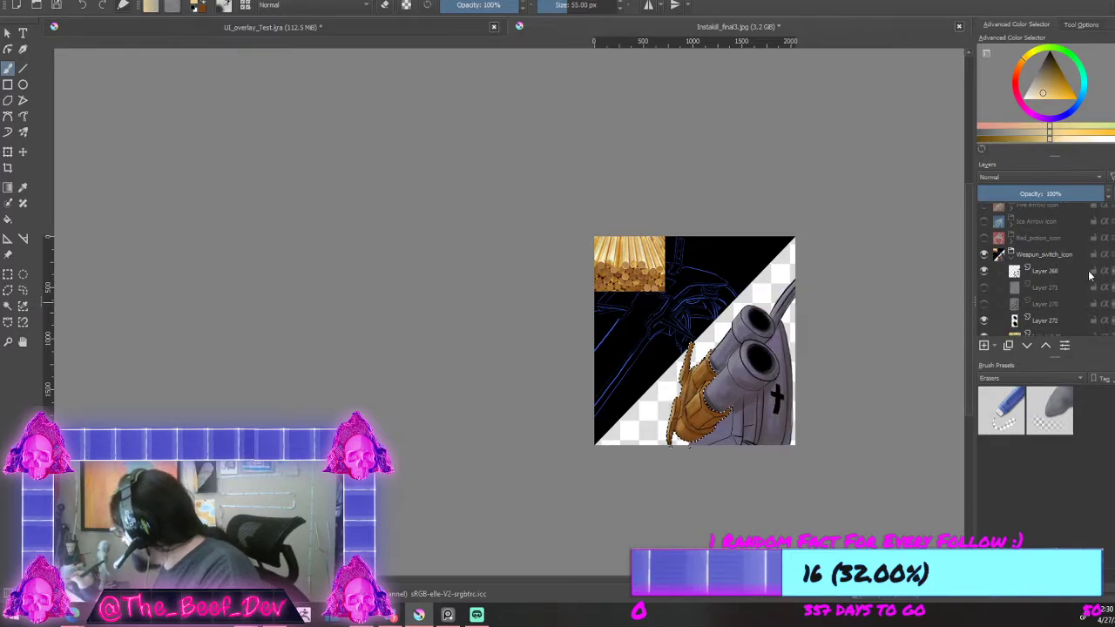
Step: Identify Layers 269 and 273 by toggling their visibility, and add a new paint layer above Layer 269 with the selection cleared
scroll(1000, 262, "down", 3)
left_click(1000, 268)
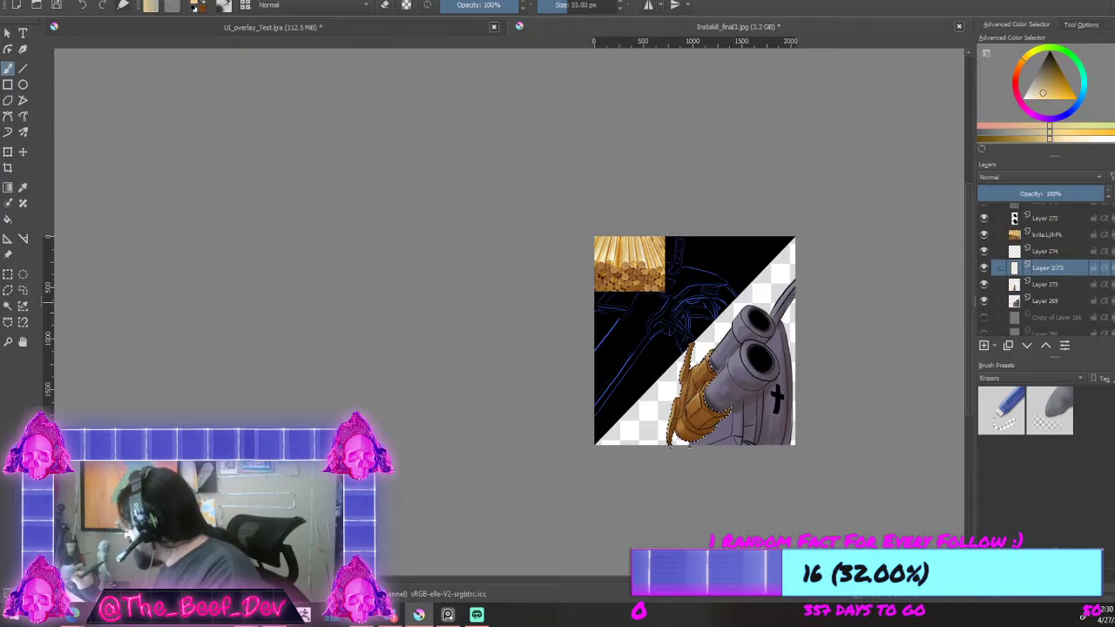
scroll(765, 448, "up", 2)
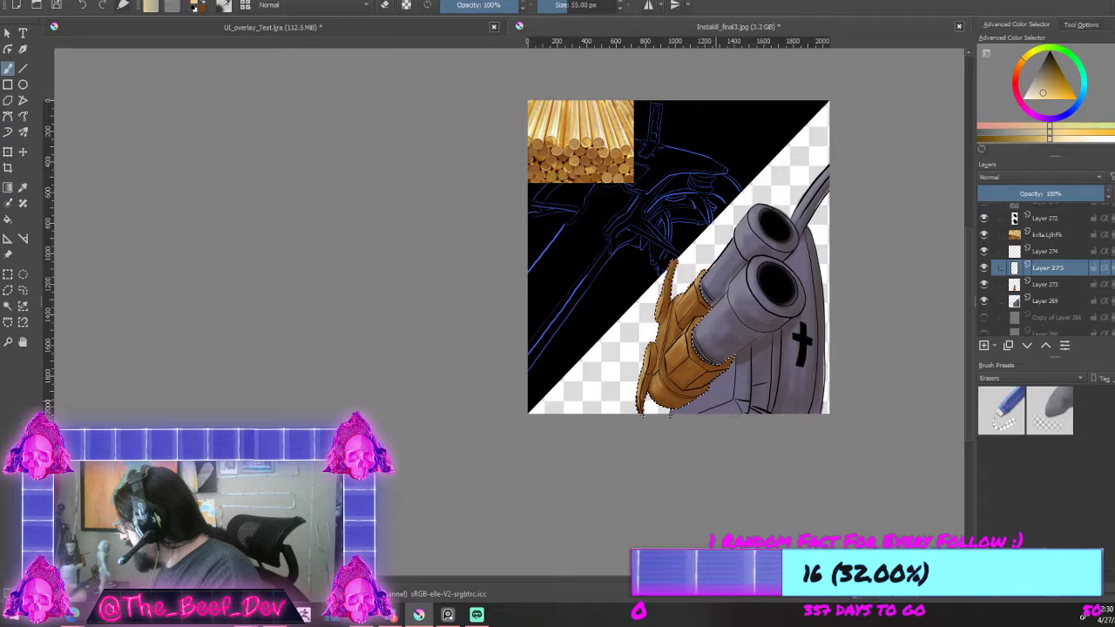
scroll(719, 434, "up", 1)
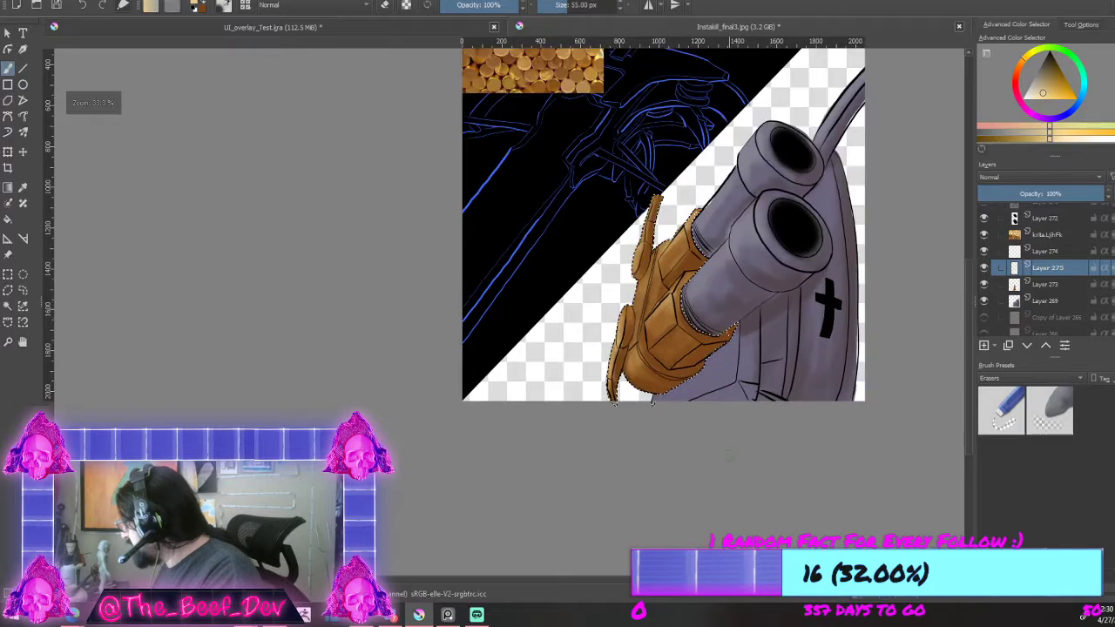
scroll(749, 290, "down", 3)
scroll(750, 291, "up", 2)
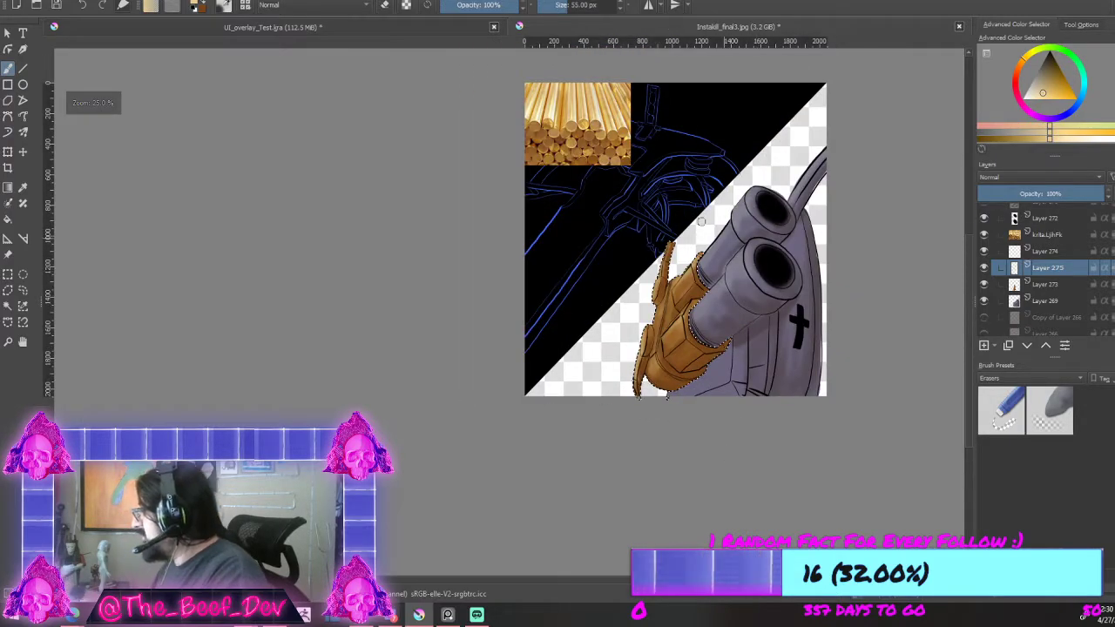
scroll(667, 424, "up", 1)
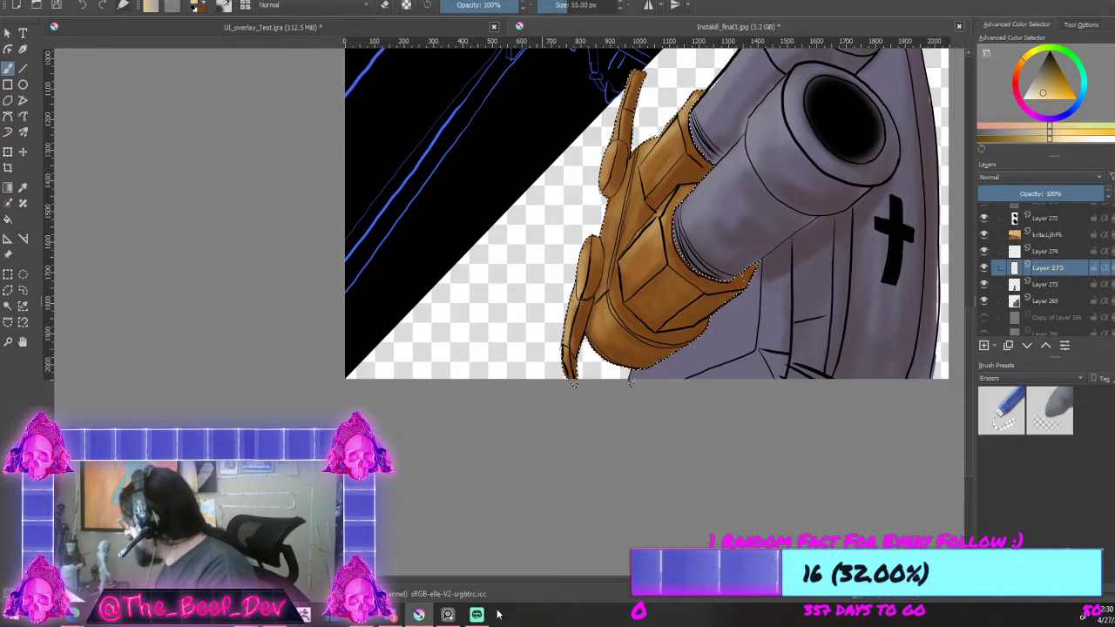
left_click(983, 302)
left_click(983, 302)
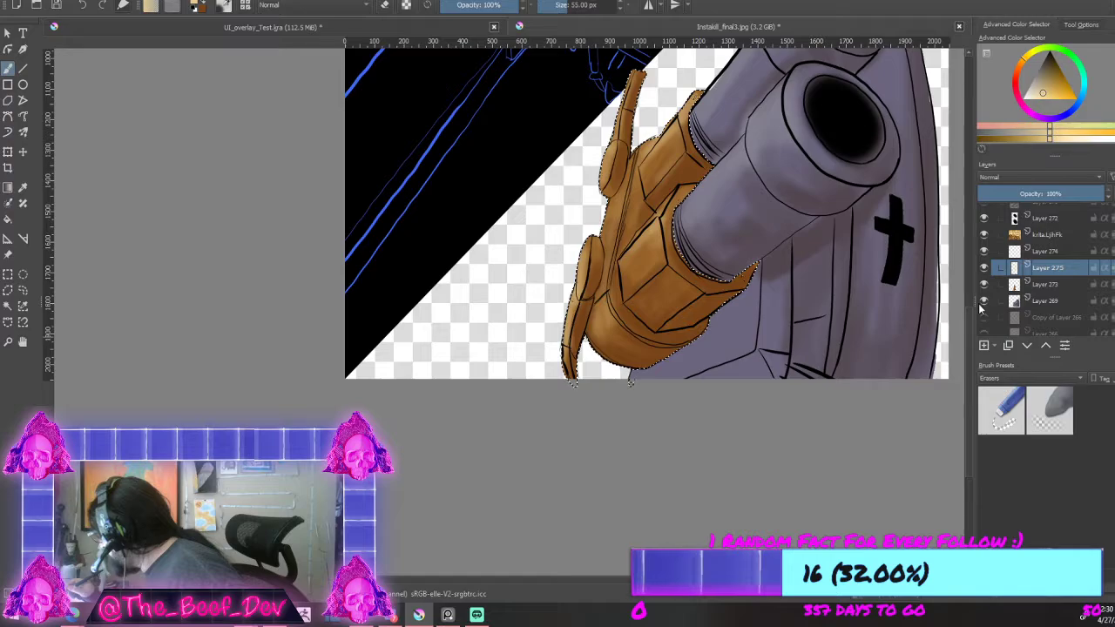
left_click(982, 289)
left_click(983, 290)
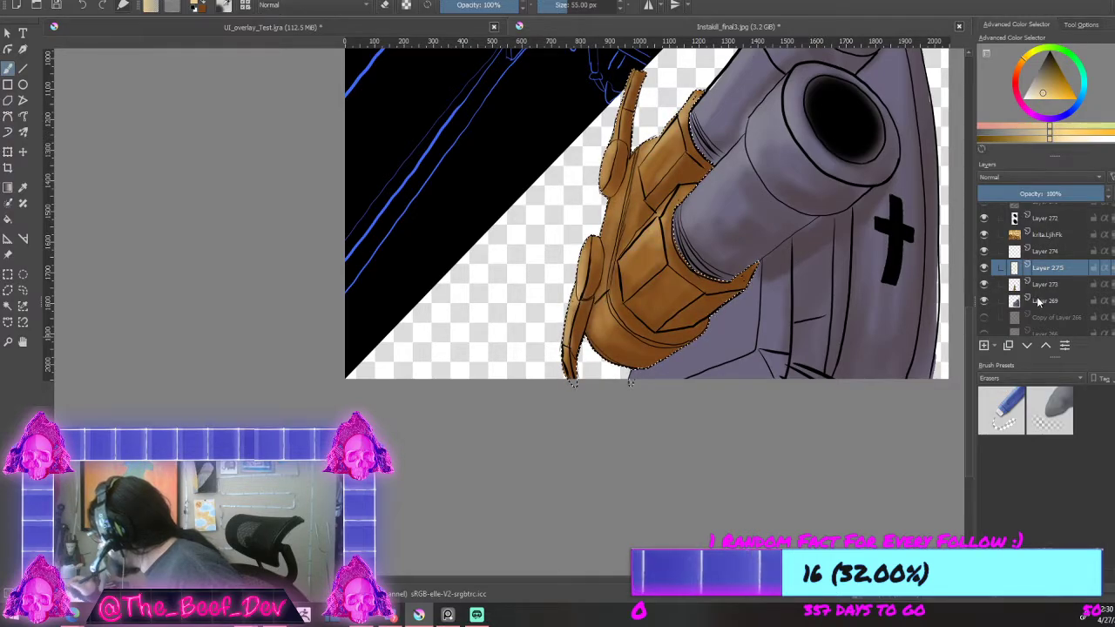
left_click(985, 346)
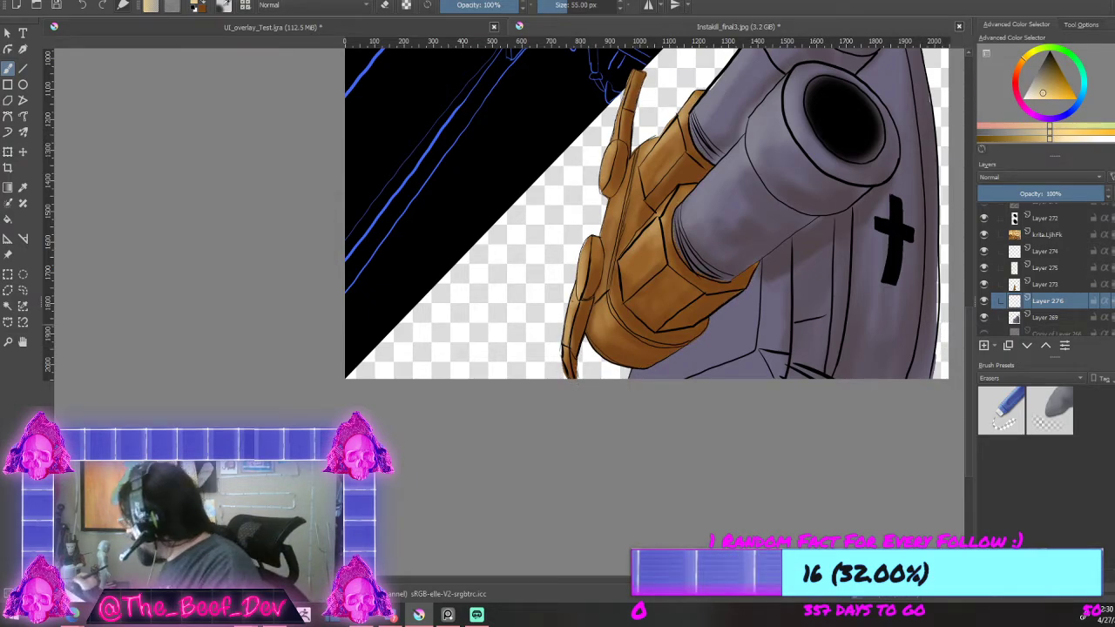
Step: Show the Reload icon group temporarily to sample the orange-brown of its wooden shaft as the paint colour
scroll(1108, 233, "down", 5)
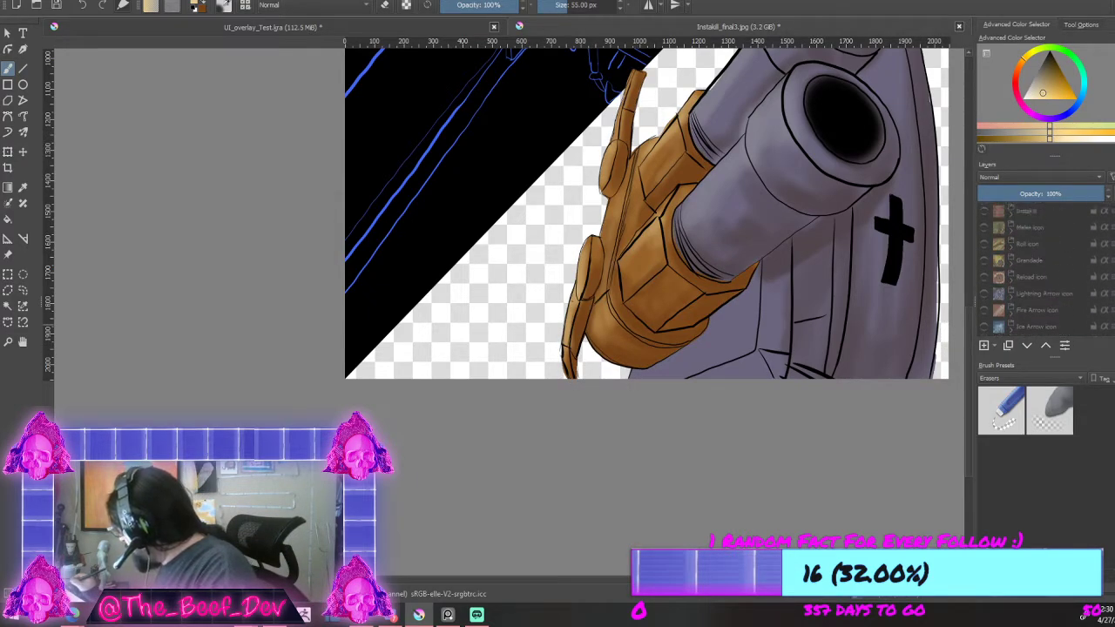
scroll(1108, 245, "down", 10)
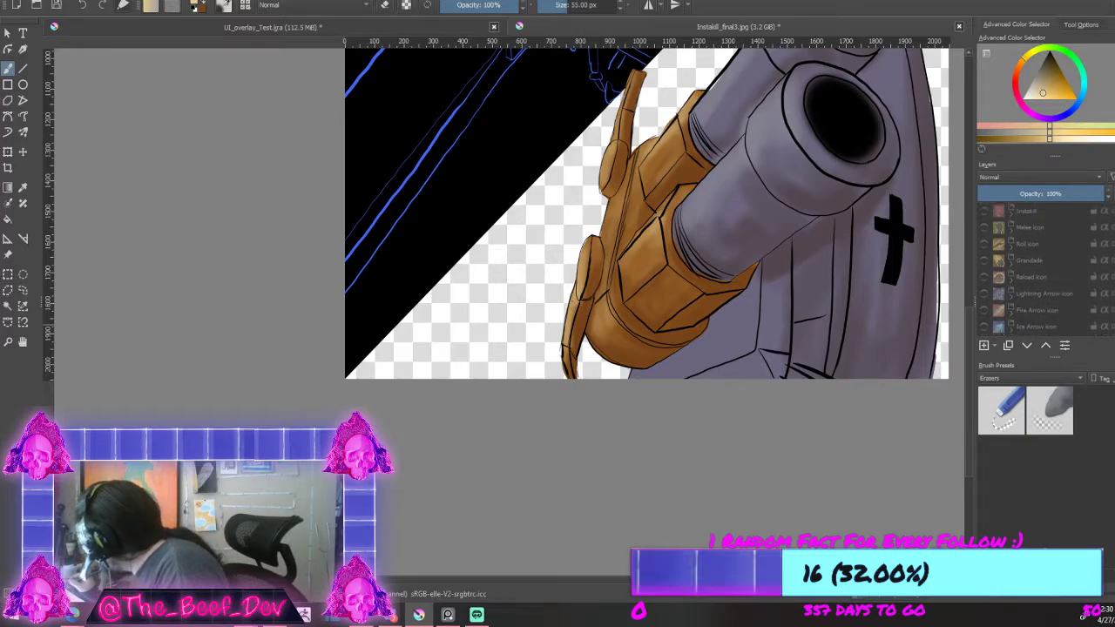
scroll(1108, 262, "up", 3)
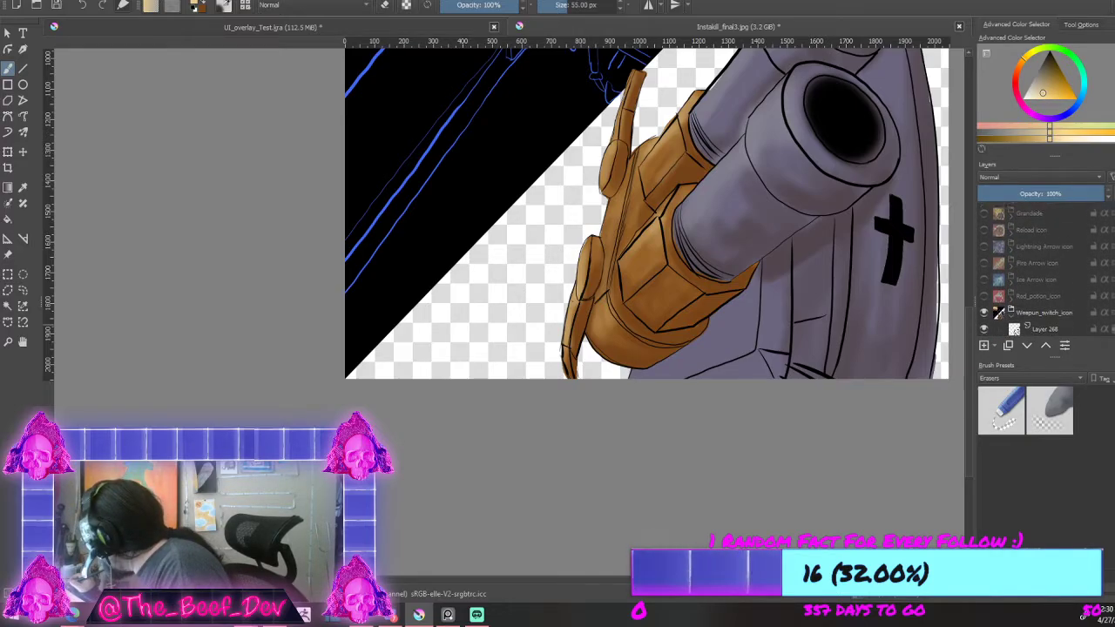
scroll(1020, 247, "up", 1)
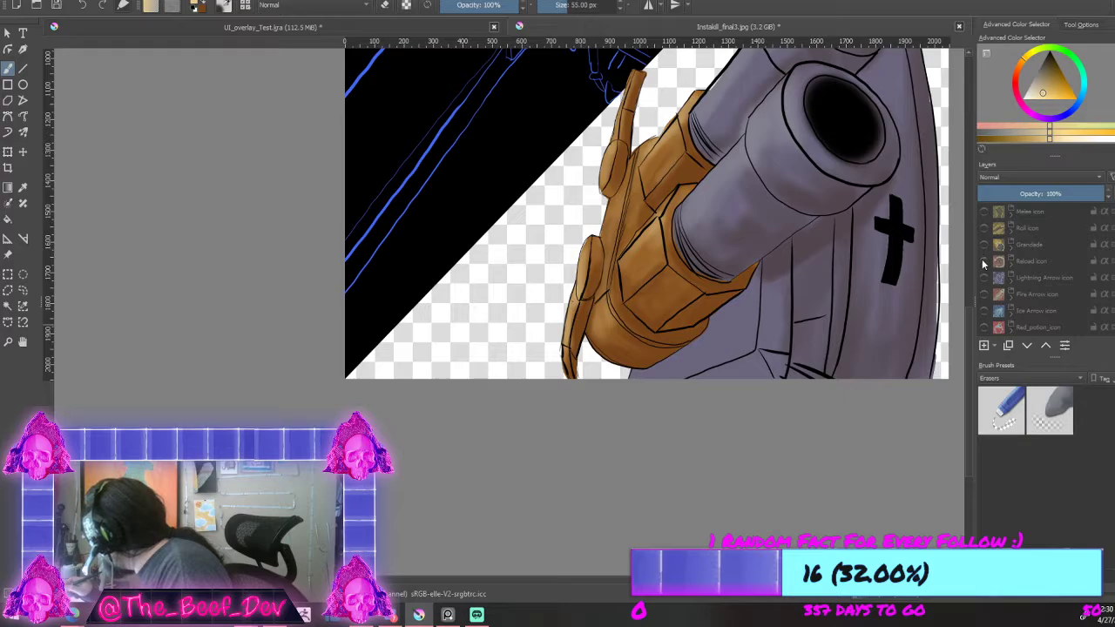
left_click(985, 262)
scroll(960, 266, "down", 2)
scroll(820, 70, "up", 2)
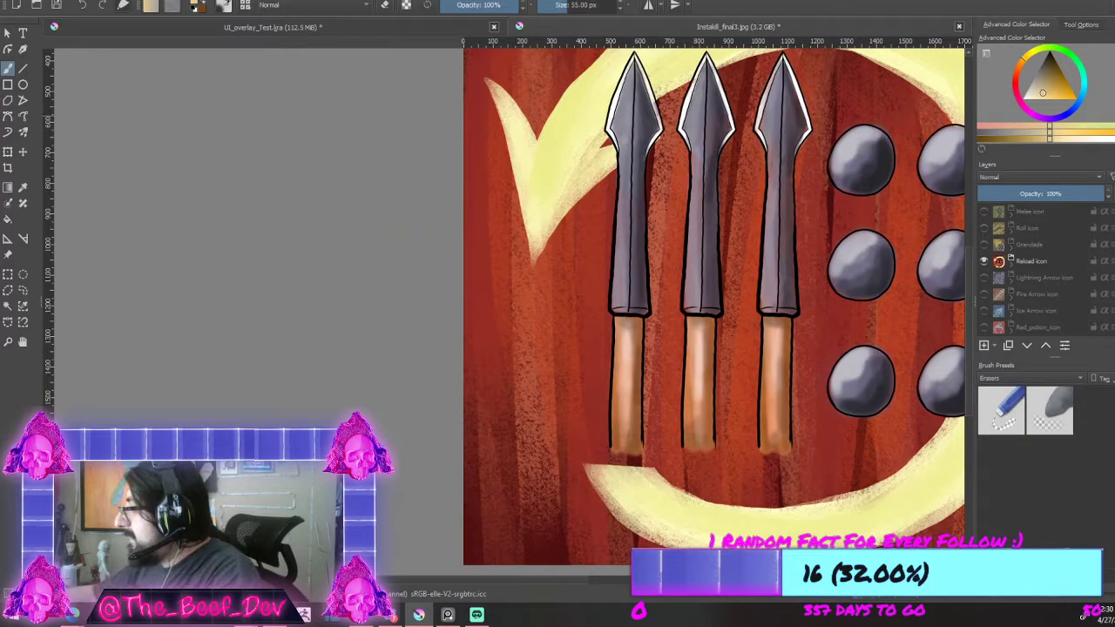
left_click(24, 189)
scroll(774, 403, "up", 3)
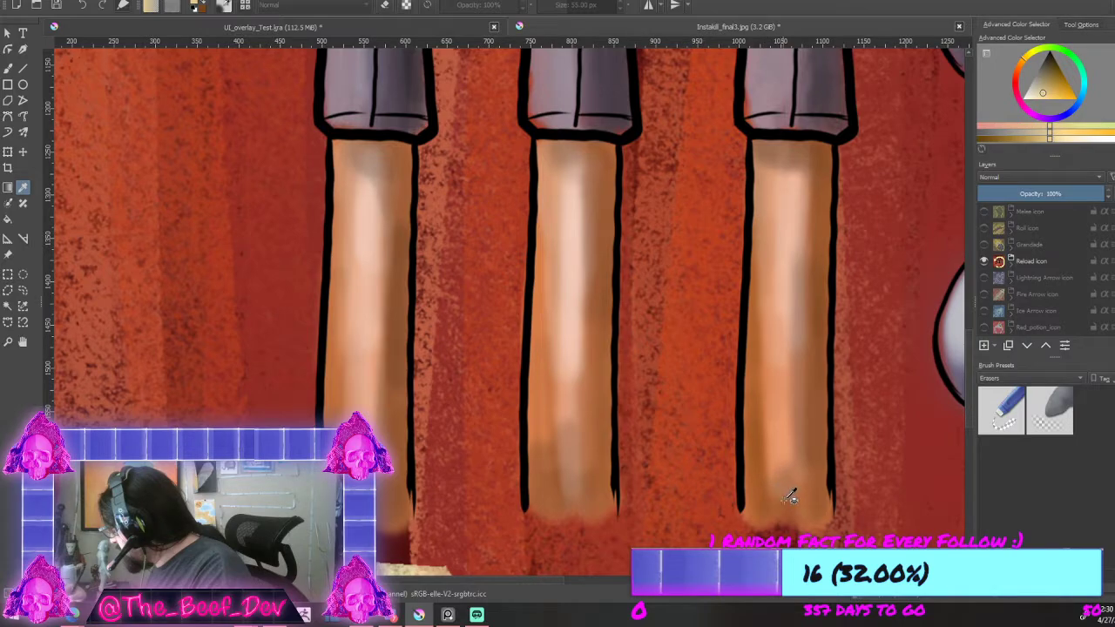
left_click(821, 416)
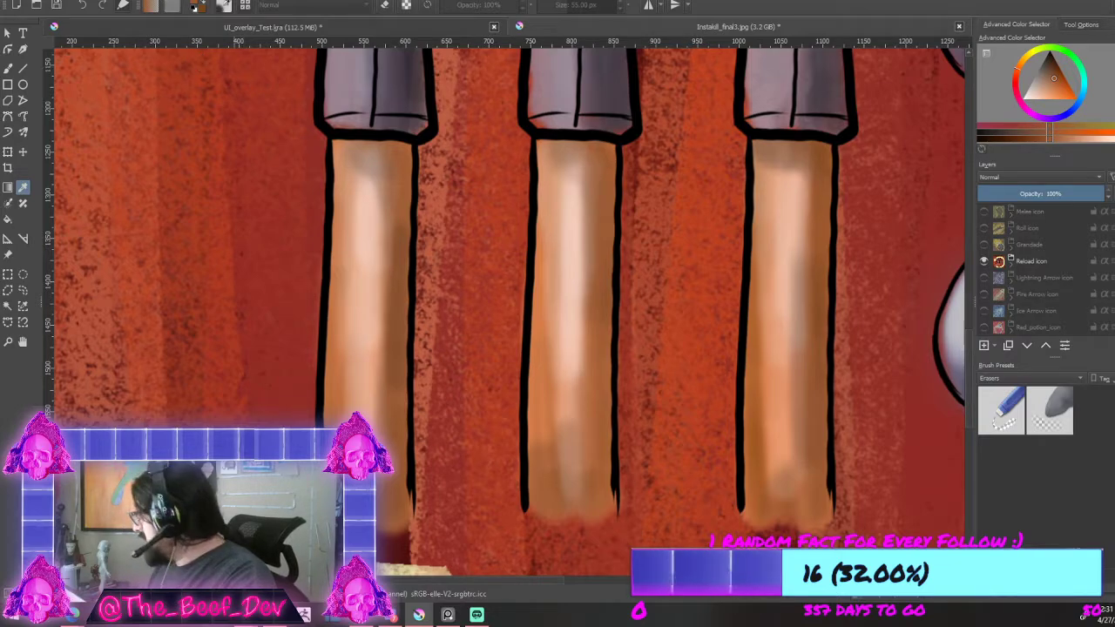
left_click(986, 262)
scroll(834, 284, "down", 5)
scroll(959, 373, "up", 1)
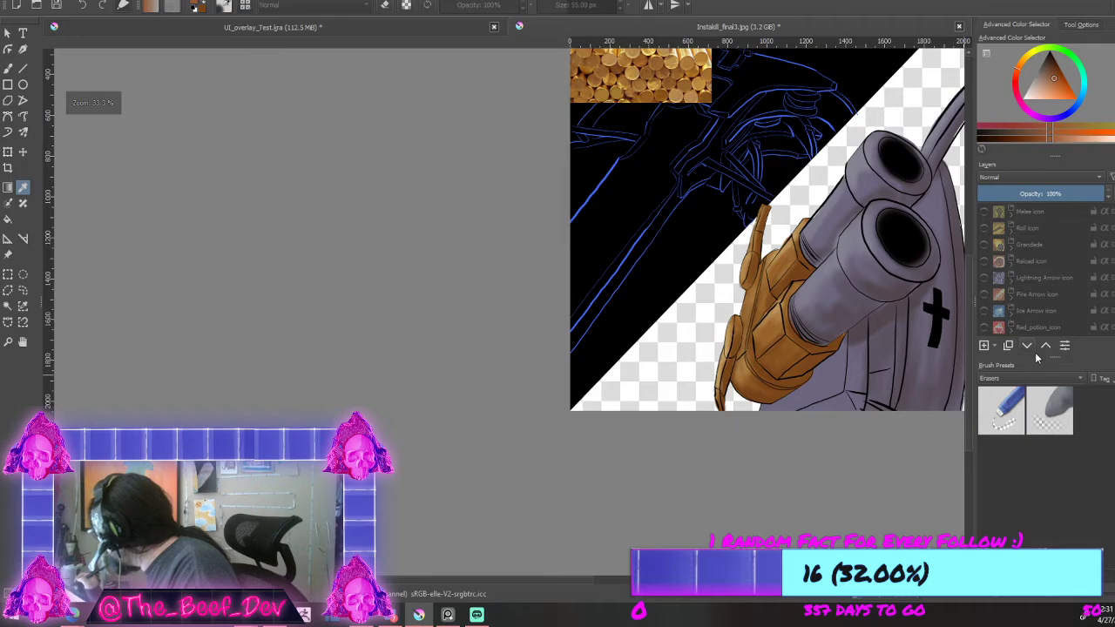
Step: Switch to the Basic-5 Size brush at 35 px for painting on Layer 276
scroll(1038, 297, "down", 8)
scroll(1039, 296, "up", 1)
scroll(1039, 270, "down", 2)
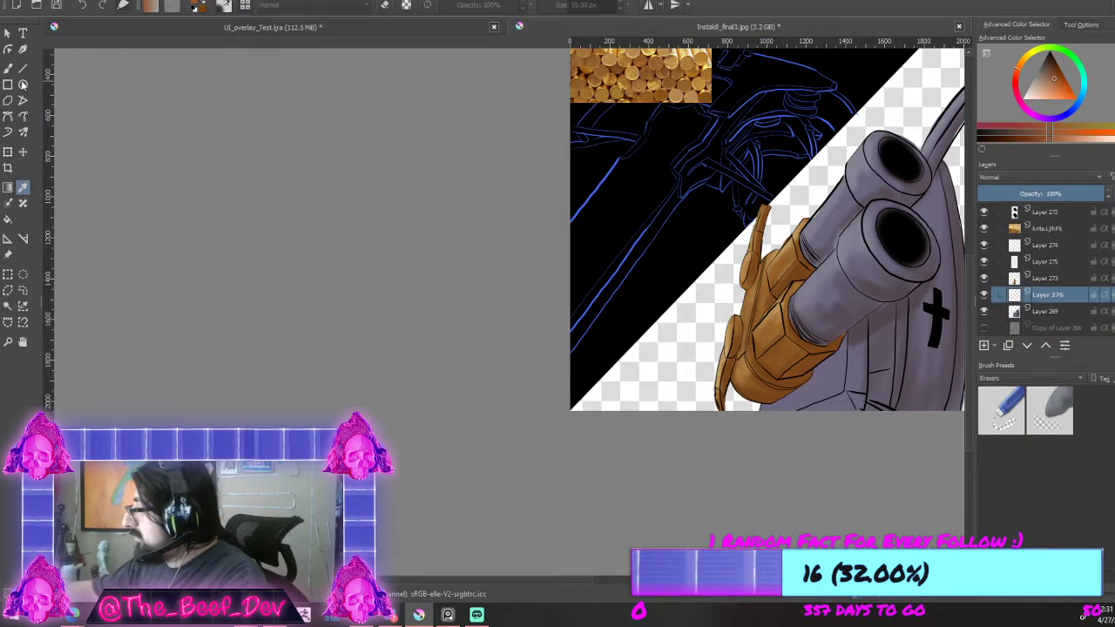
key("b")
left_click(225, 5)
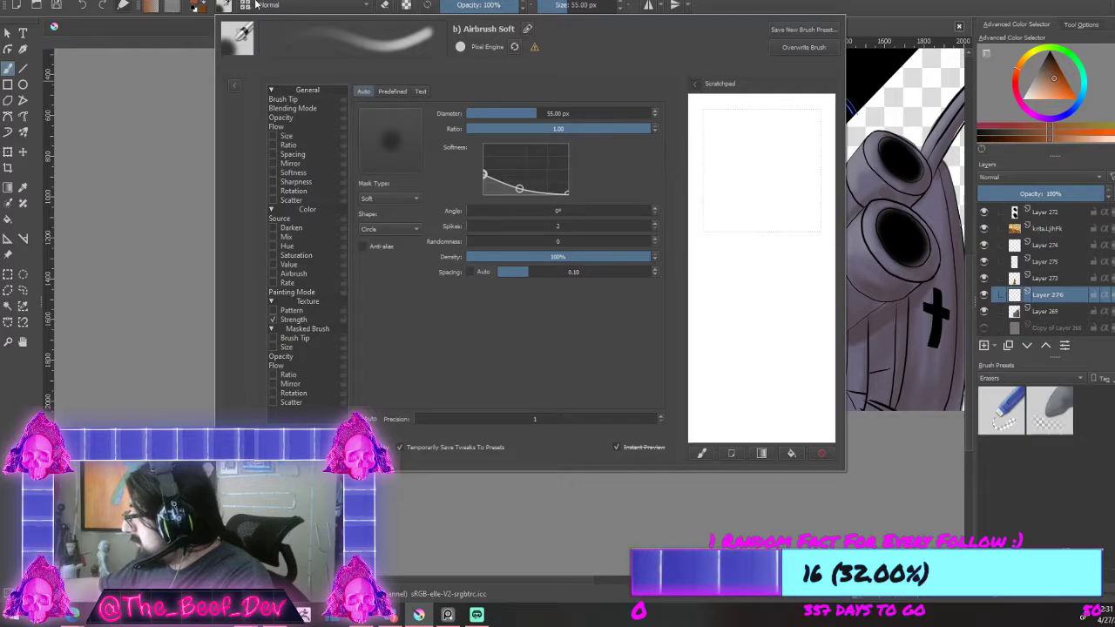
left_click(258, 6)
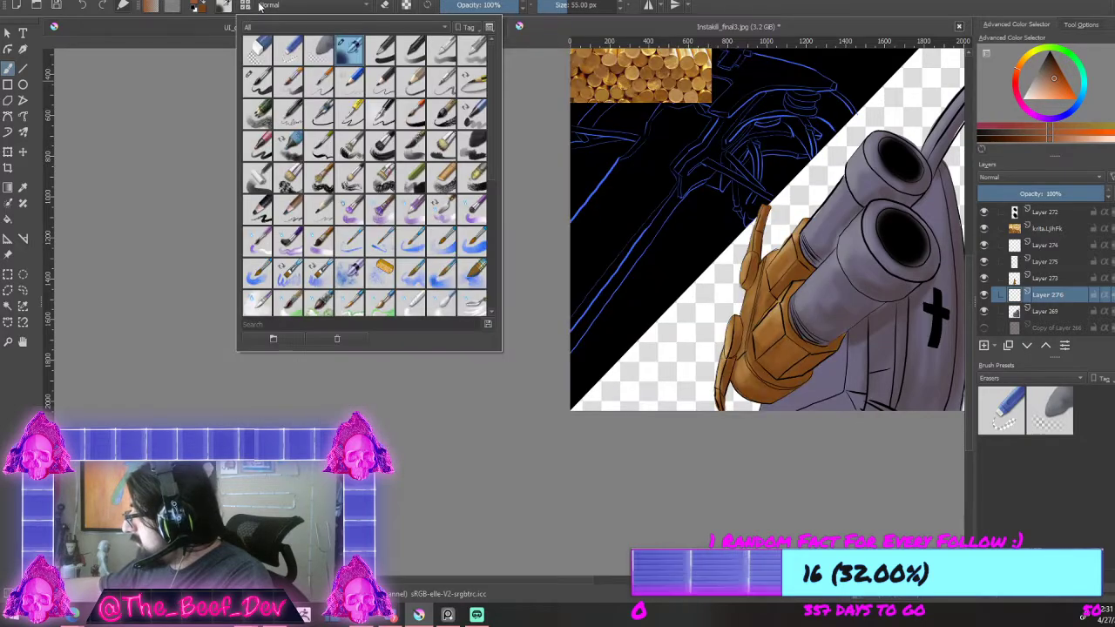
left_click(257, 81)
left_click(331, 13)
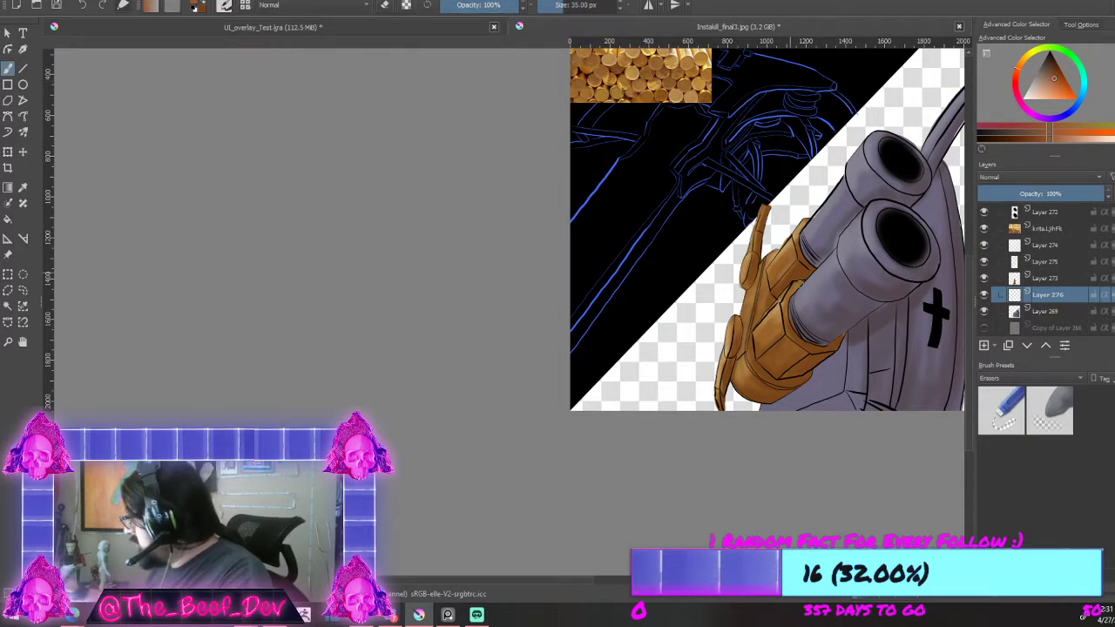
Step: Outline and fill the stock area beneath the barrels and housing with orange-brown on Layer 276
scroll(819, 367, "up", 5)
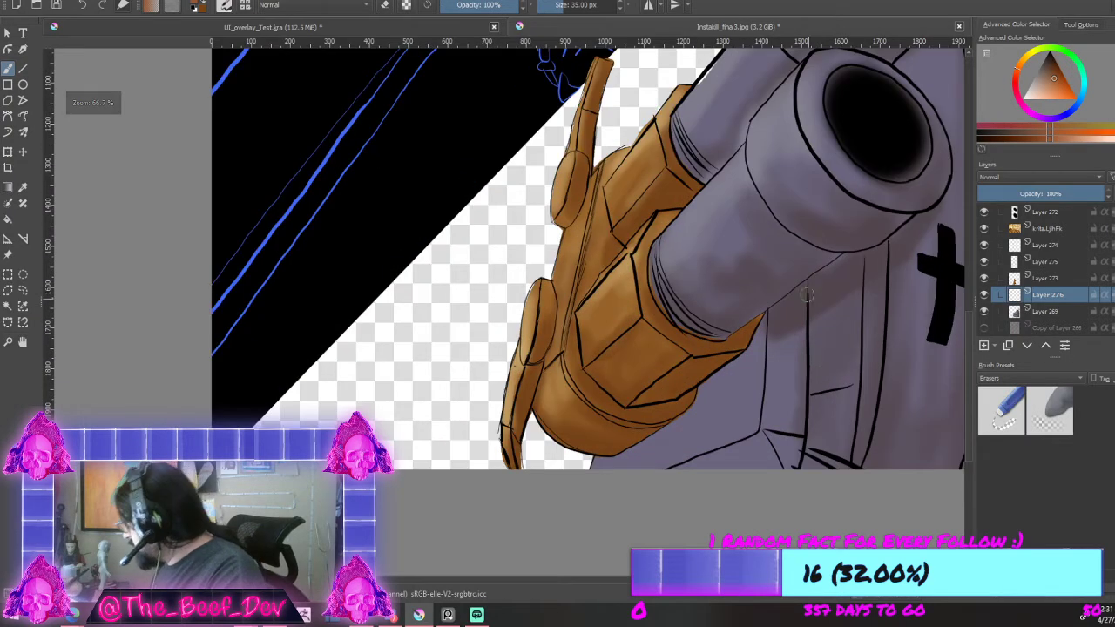
scroll(807, 295, "up", 1)
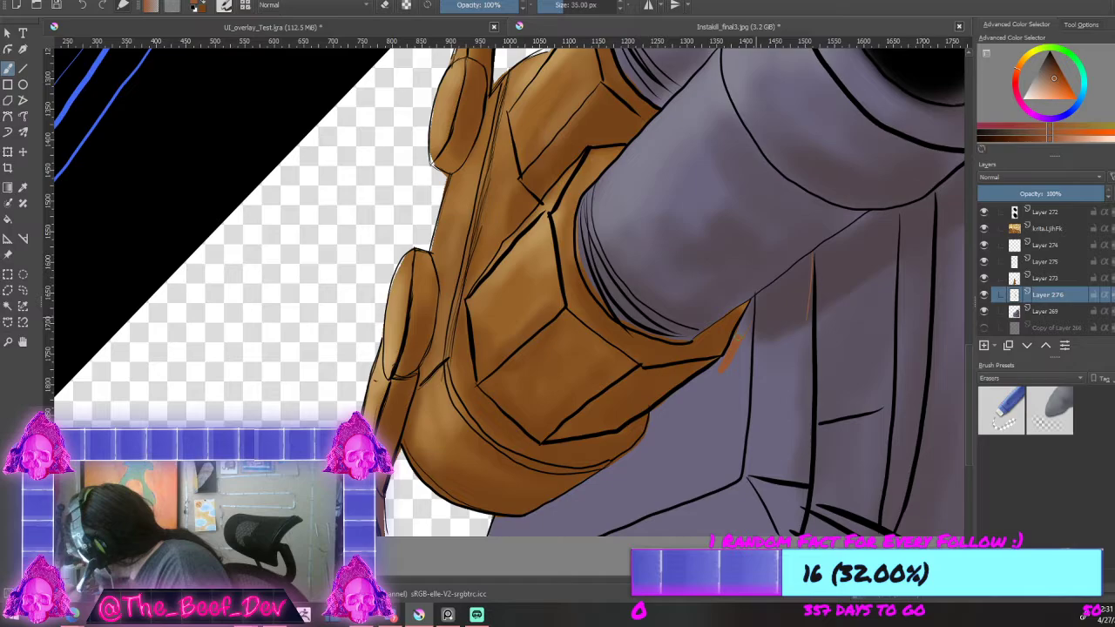
mouse_move(745, 320)
left_mouse_down()
mouse_move(810, 257)
mouse_move(806, 355)
left_mouse_up()
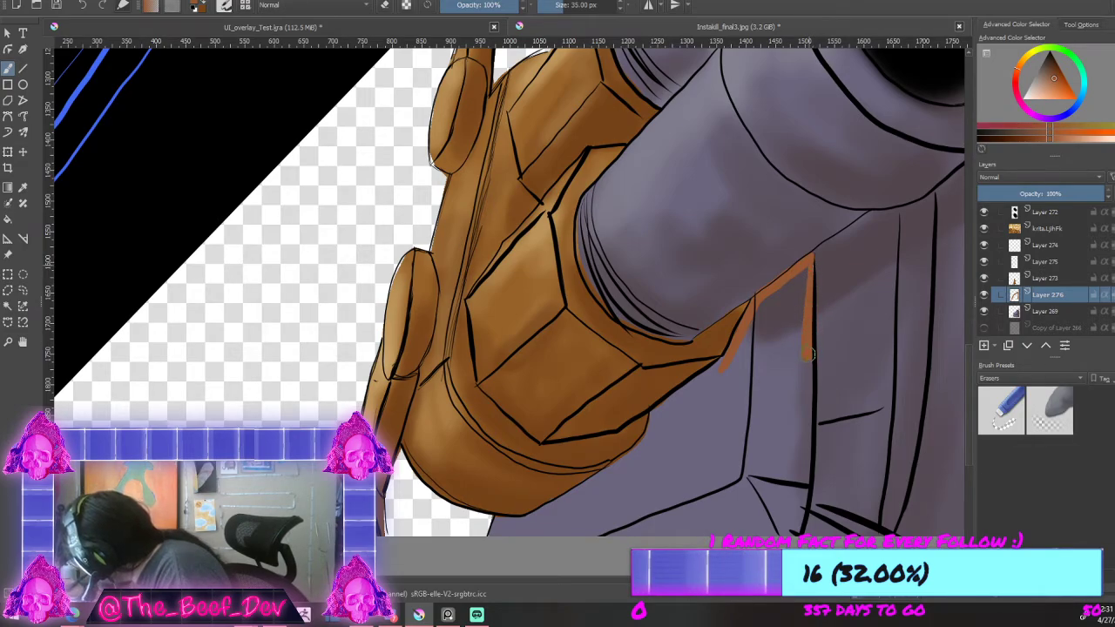
left_click_drag(806, 442, 793, 525)
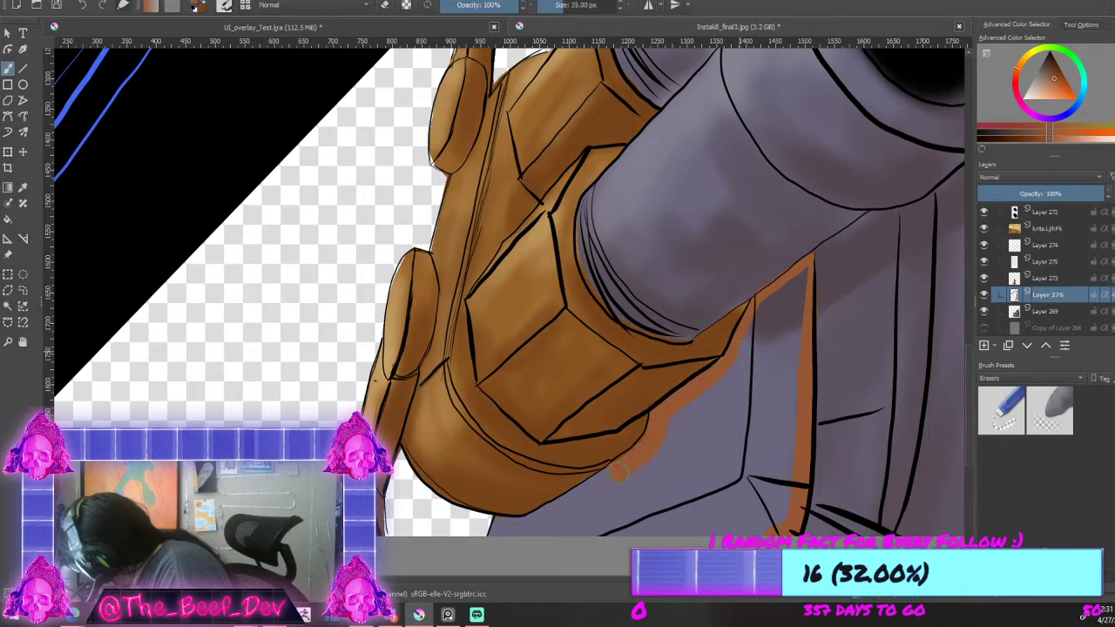
mouse_move(595, 487)
left_mouse_down()
mouse_move(499, 524)
mouse_move(576, 534)
mouse_move(686, 524)
mouse_move(576, 536)
mouse_move(691, 411)
left_mouse_up()
left_click_drag(747, 364, 764, 301)
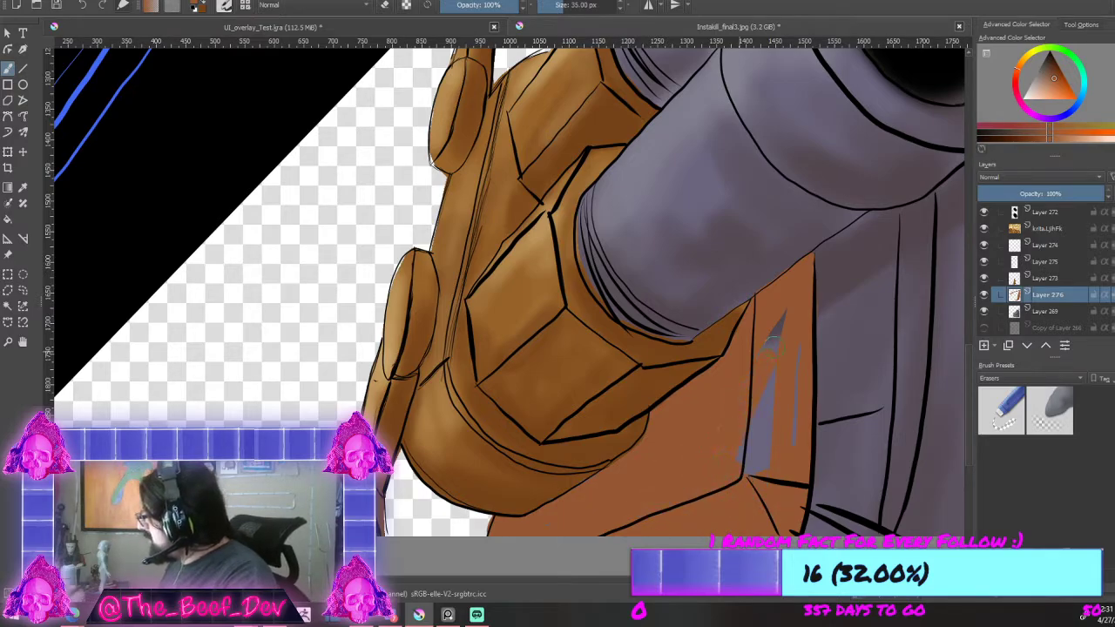
Step: Extend the orange-brown stock along the outer side of the gold housing and levers down to the canvas edge
scroll(756, 440, "down", 5)
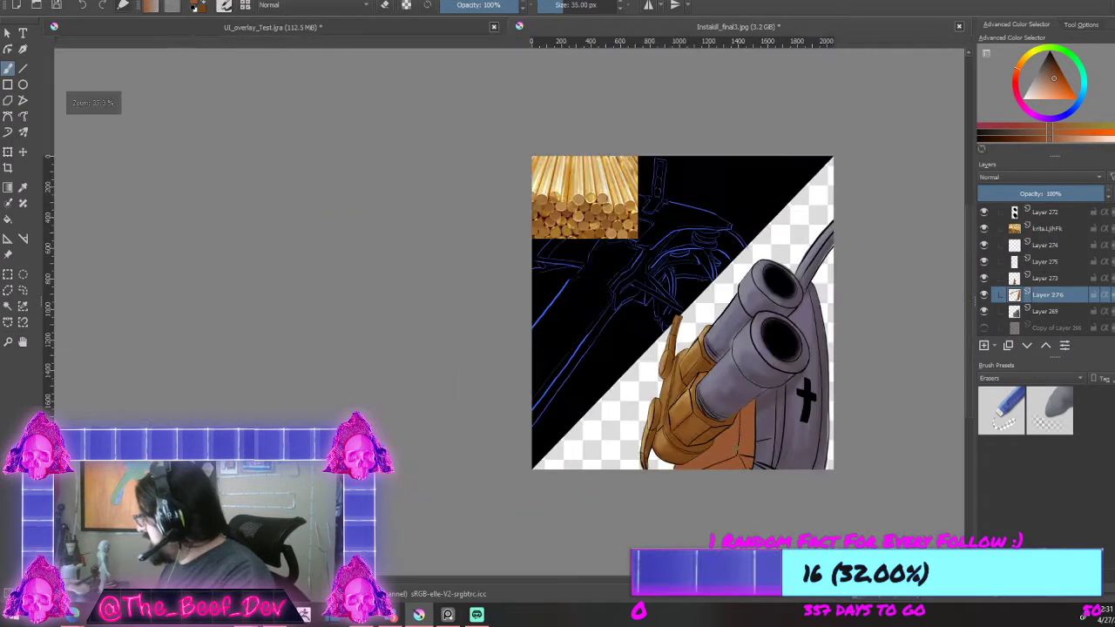
scroll(804, 412, "up", 2)
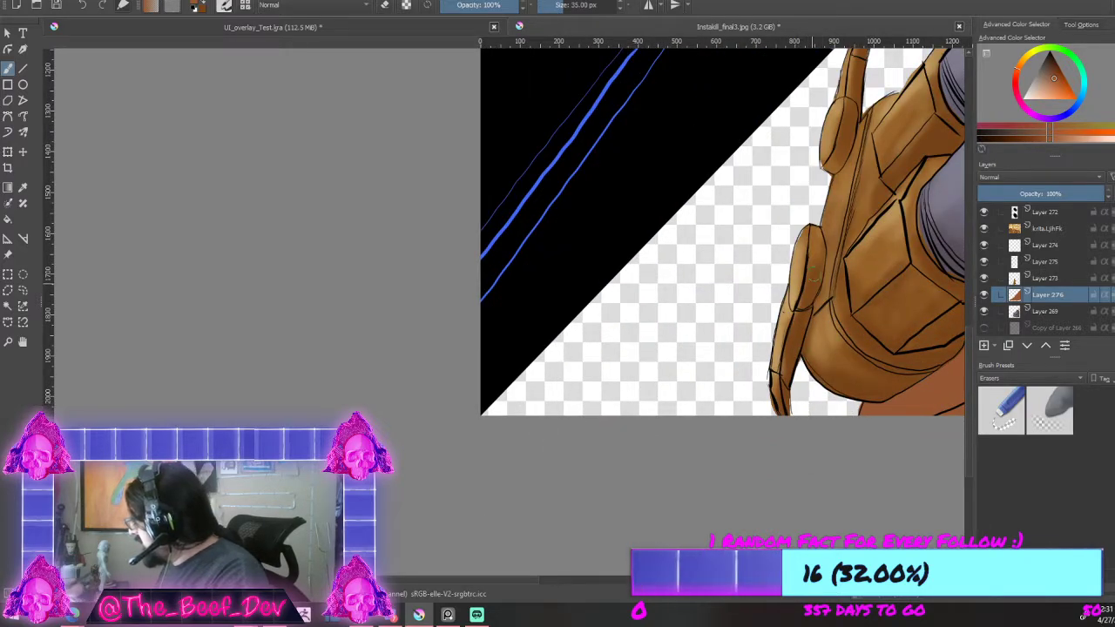
mouse_move(826, 164)
left_mouse_down()
mouse_move(799, 200)
mouse_move(739, 357)
mouse_move(810, 217)
left_mouse_up()
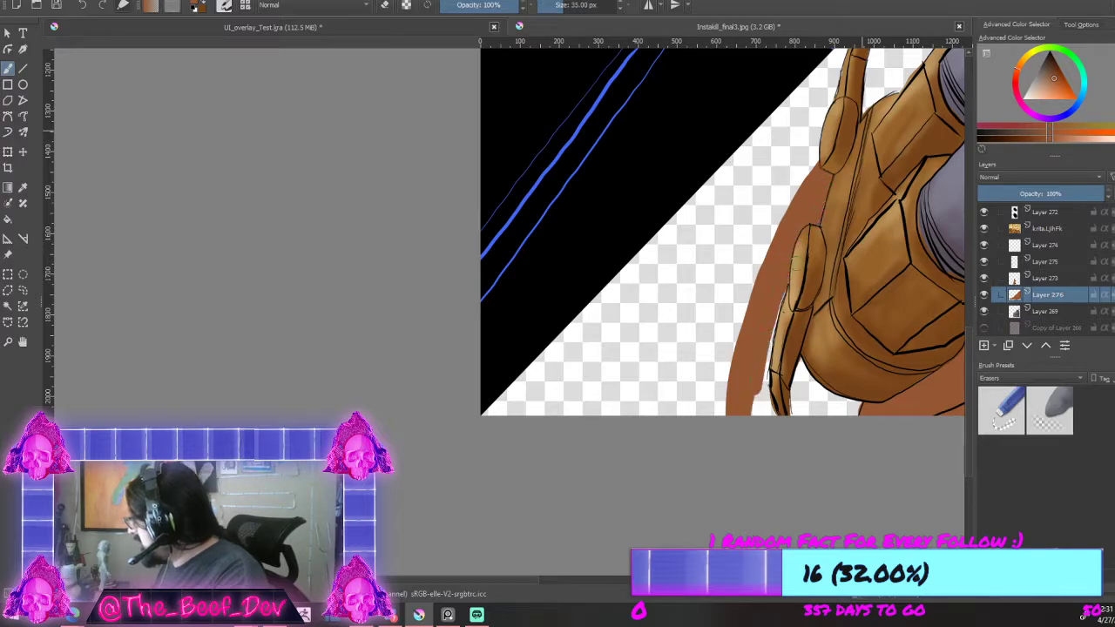
mouse_move(766, 411)
left_mouse_down()
mouse_move(844, 376)
mouse_move(858, 417)
left_mouse_up()
scroll(858, 409, "down", 10)
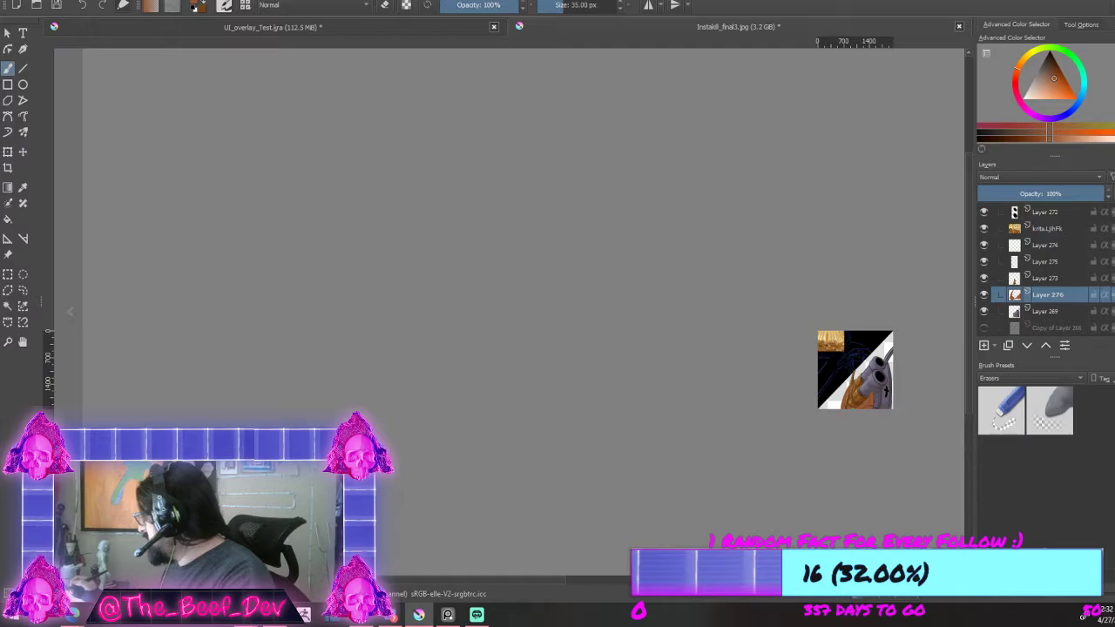
scroll(888, 414, "up", 5)
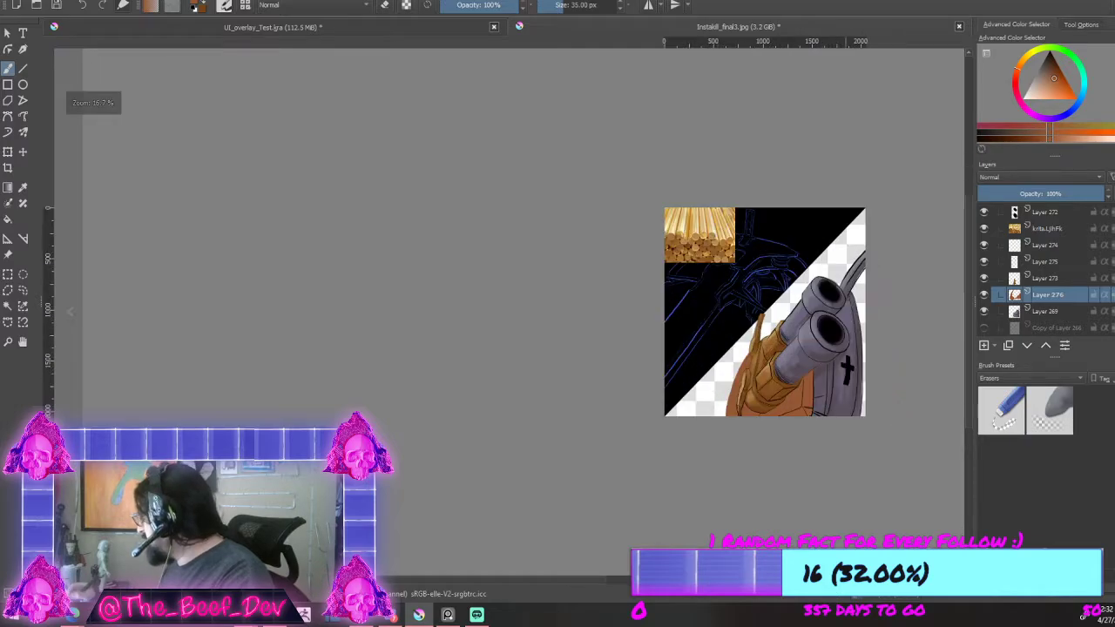
Step: Add a new paint layer above Layer 276 and set the foreground colour to a slightly lighter brown
left_click(984, 345)
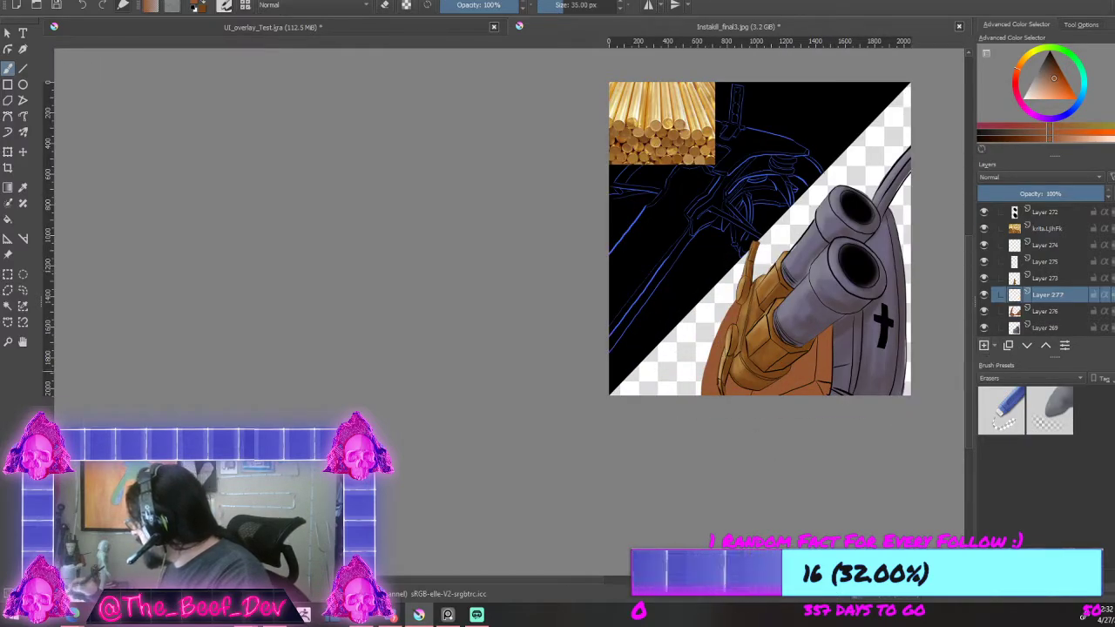
scroll(889, 360, "up", 2)
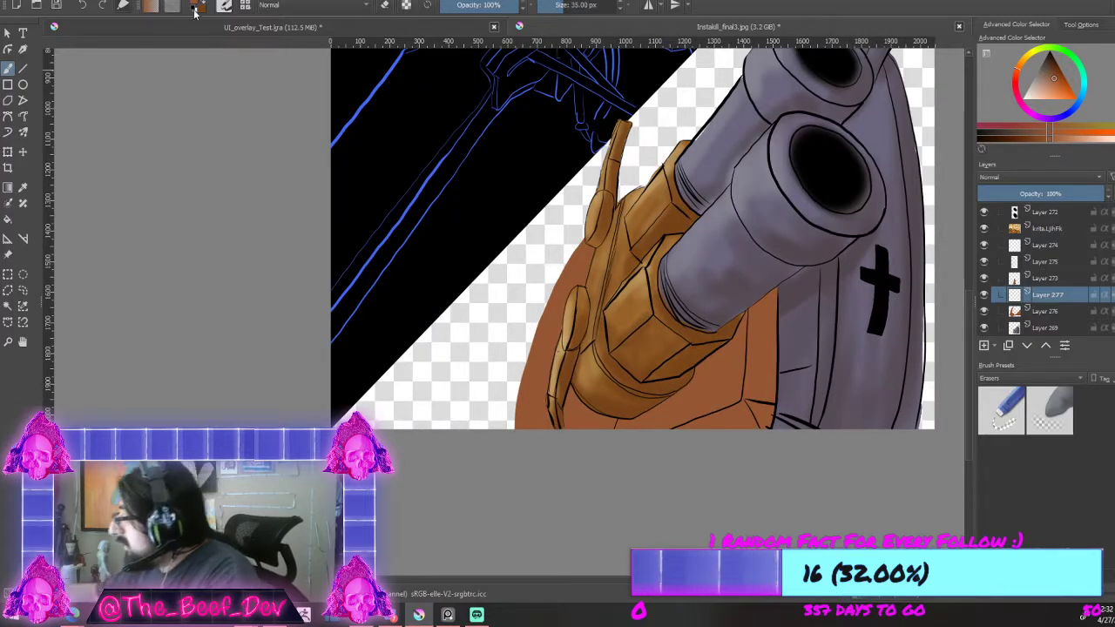
left_click(22, 187)
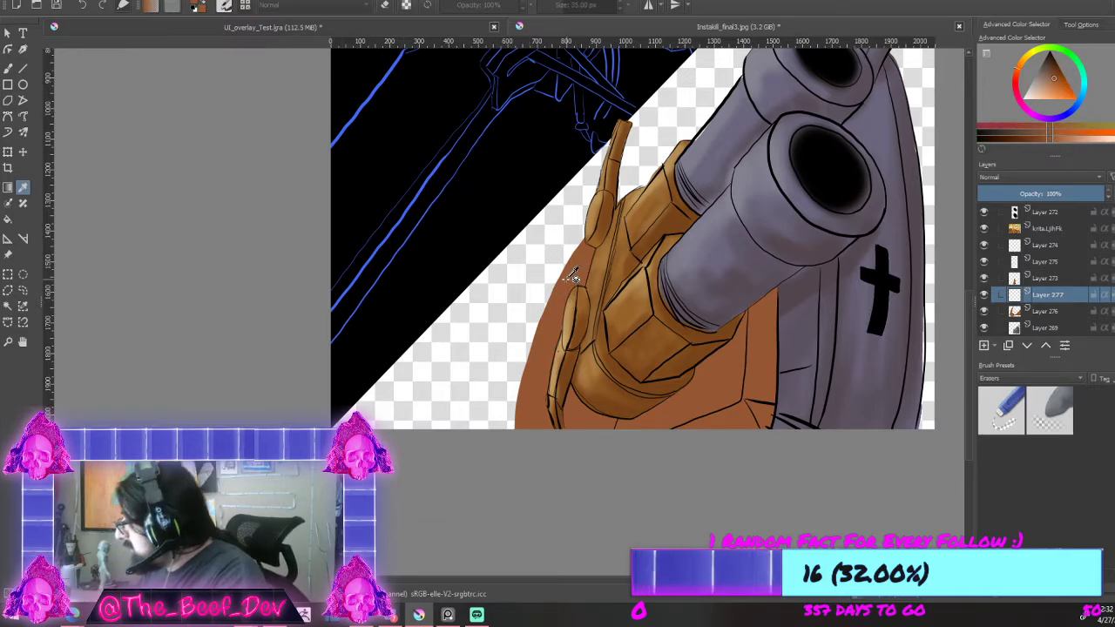
left_click(150, 5)
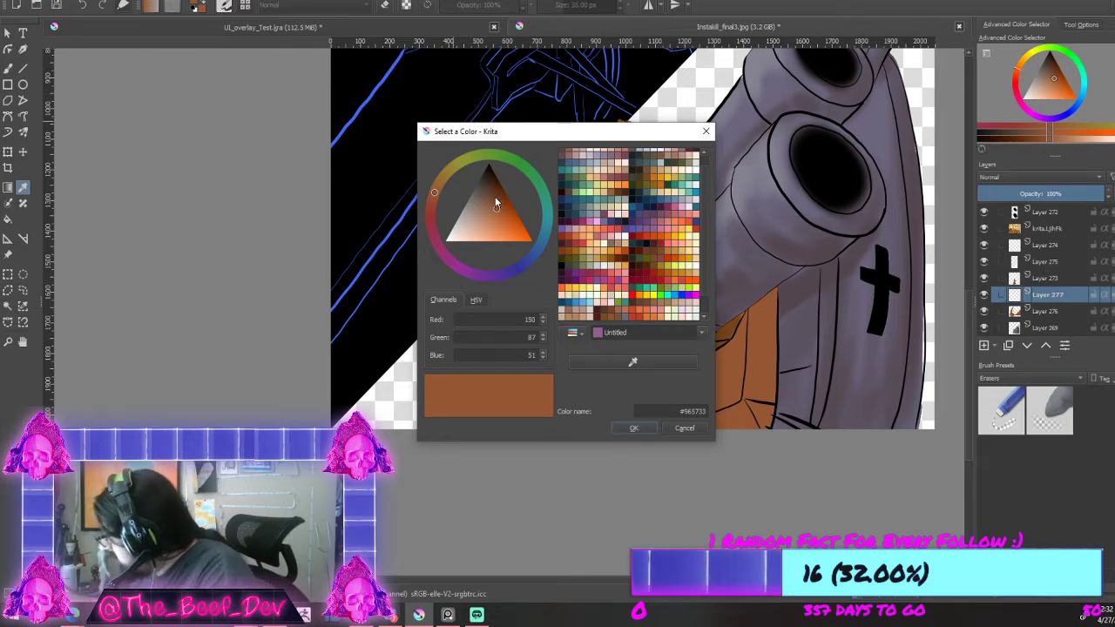
left_click(495, 194)
left_click(633, 428)
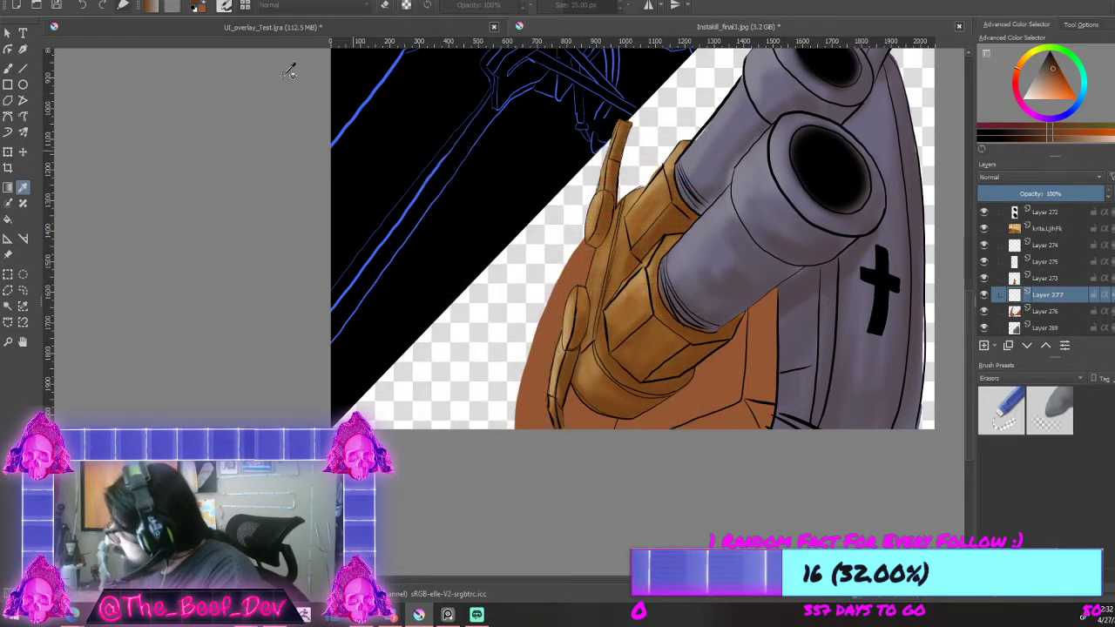
left_click(201, 5)
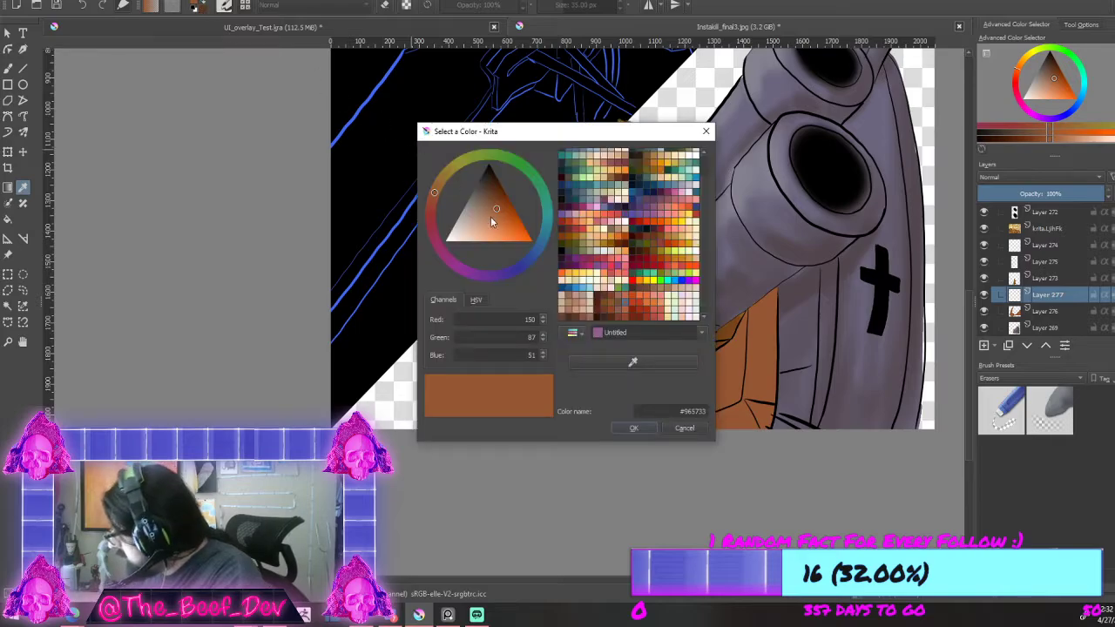
left_click(492, 217)
left_click(645, 427)
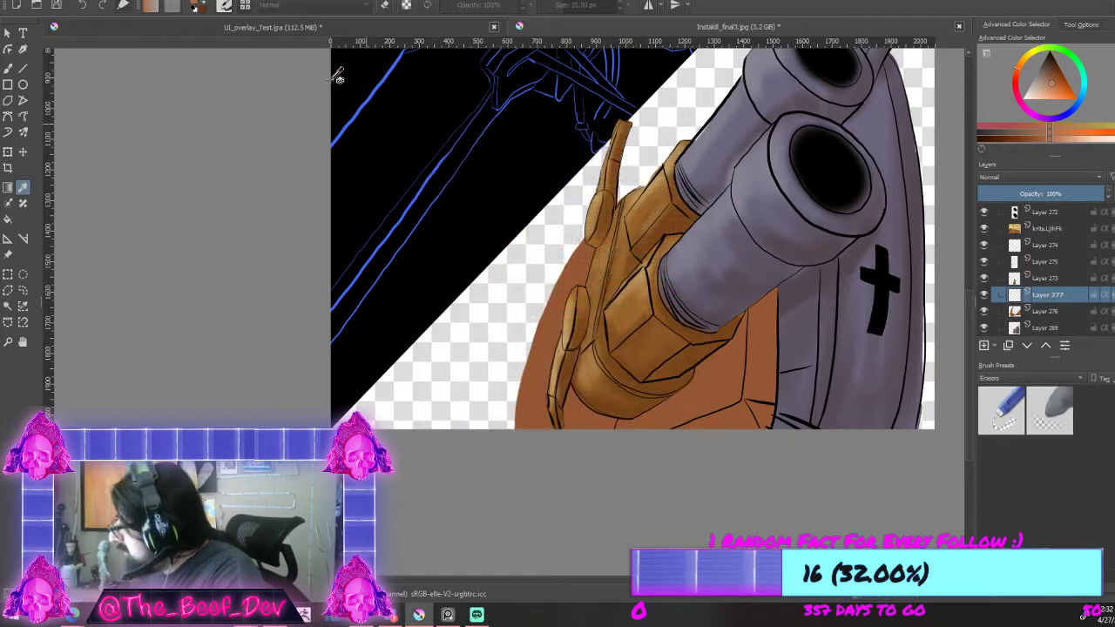
Step: Switch to the Airbrush Soft brush at 55 px
left_click(8, 68)
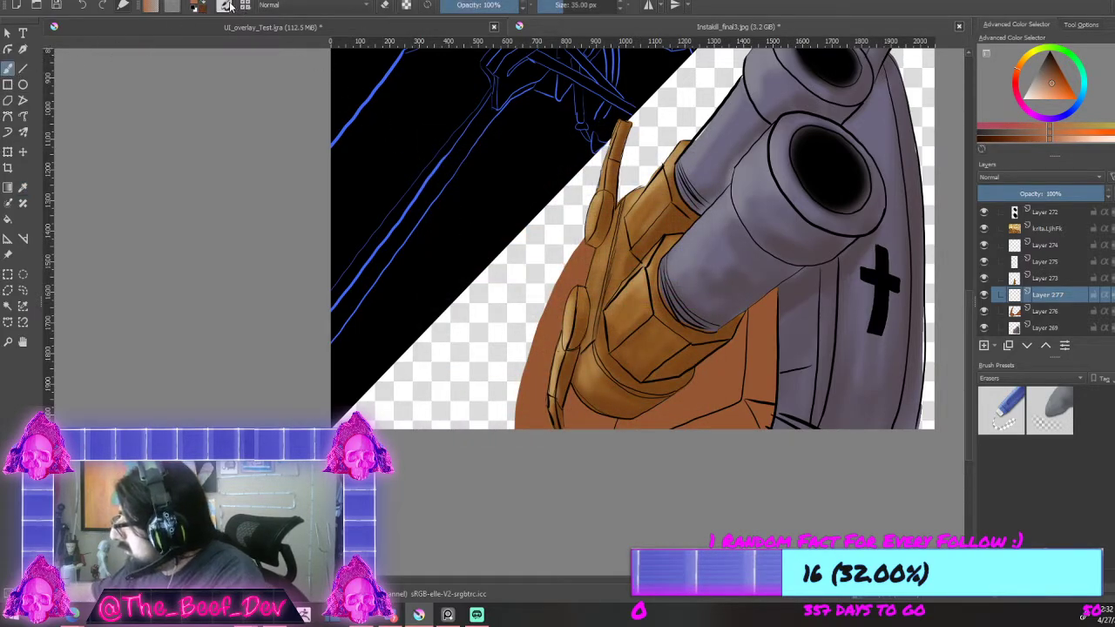
left_click(226, 5)
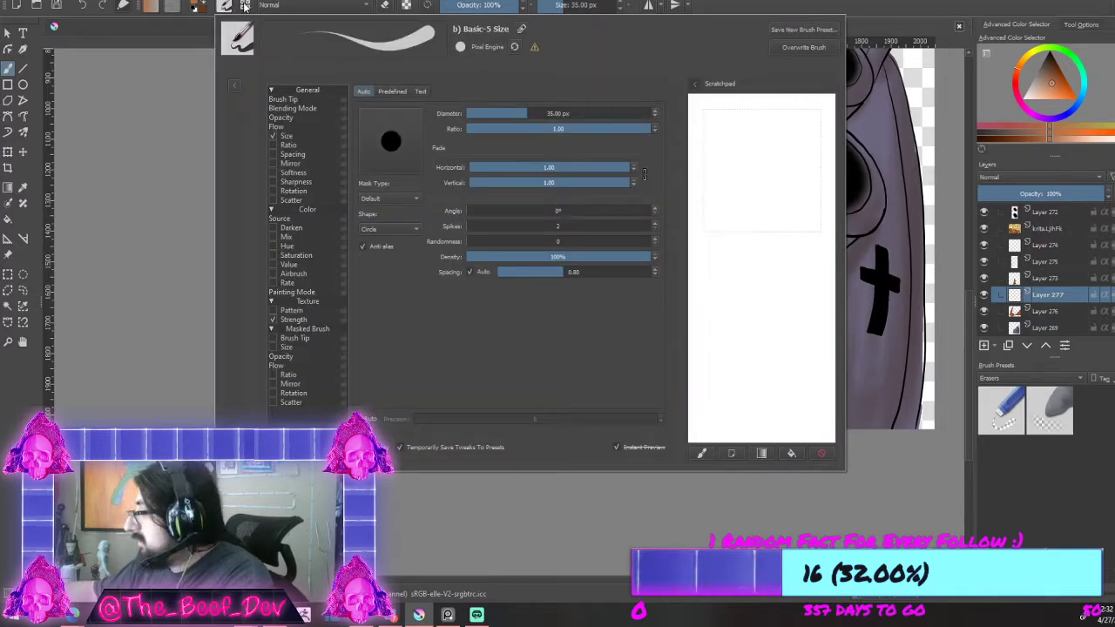
left_click(245, 5)
left_click(349, 47)
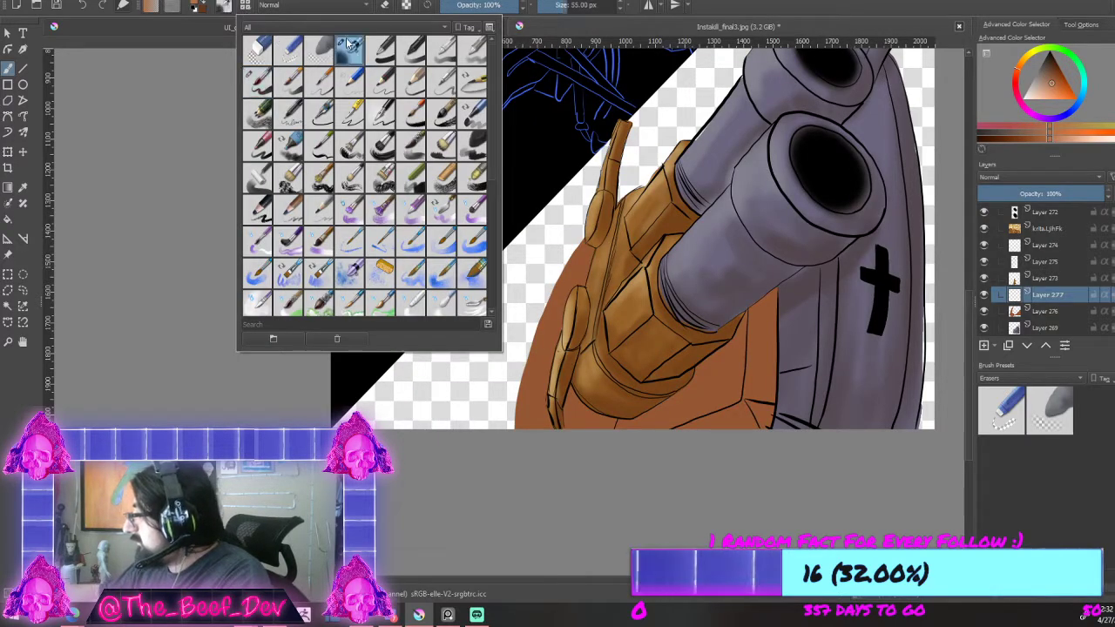
key("Escape")
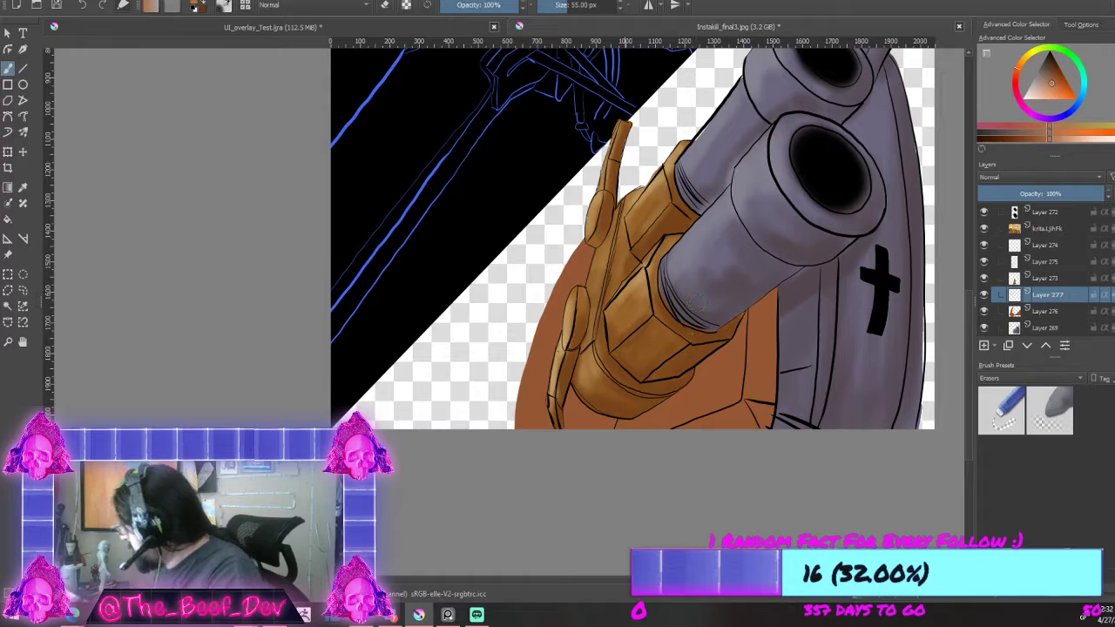
Step: Select the painted area of Layer 276 and make Layer 277 the active layer
left_click(1014, 314)
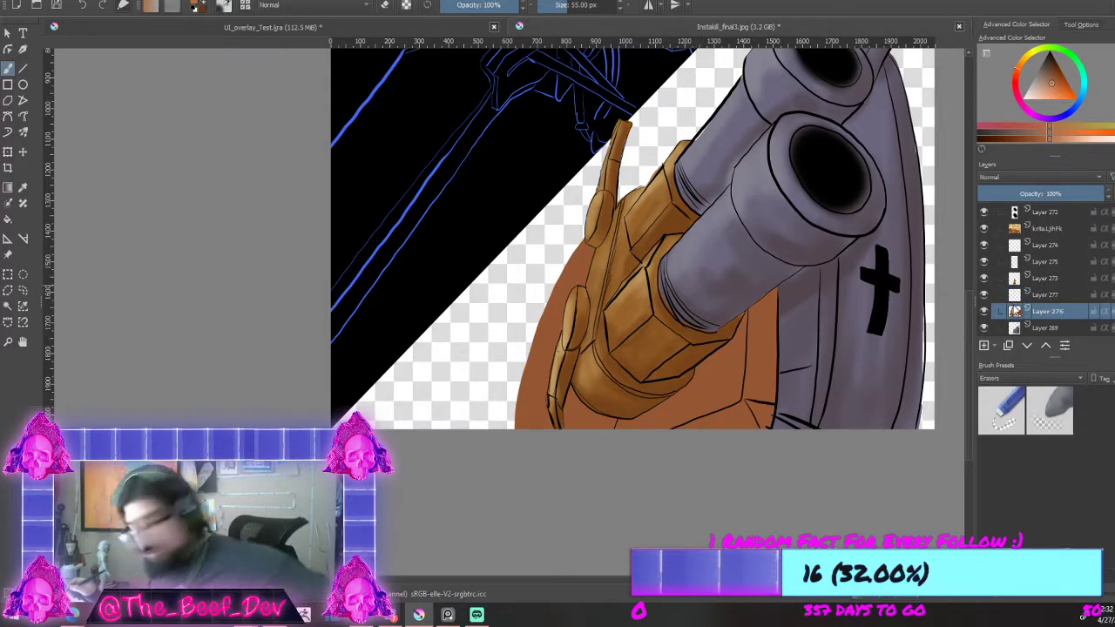
left_click(1014, 312, "ctrl")
left_click(1045, 294)
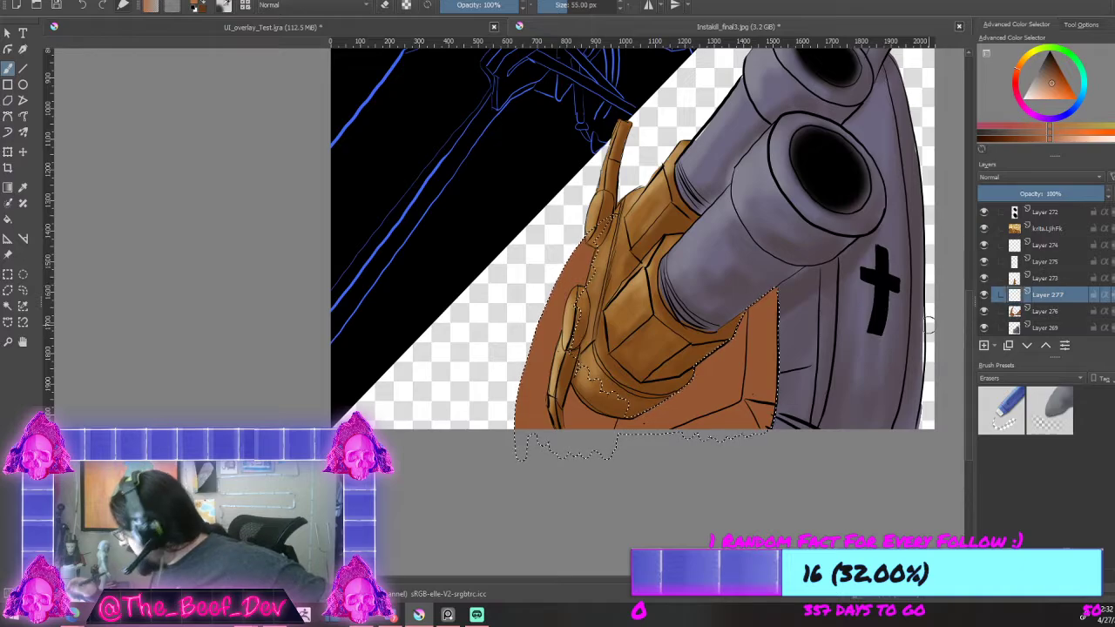
Step: Shade the lower stock on Layer 277 with soft darker brown strokes along its panel edges and beneath the gold housing
left_click(204, 4)
scroll(771, 398, "up", 2)
mouse_move(781, 213)
left_mouse_down()
mouse_move(768, 414)
mouse_move(765, 187)
mouse_move(739, 397)
mouse_move(758, 423)
left_mouse_up()
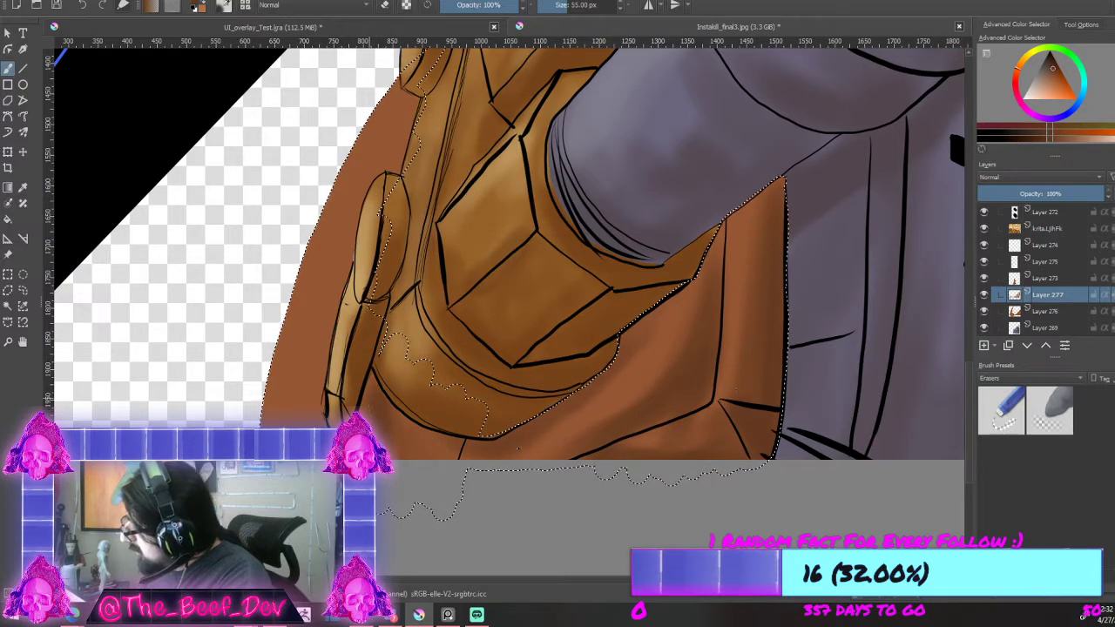
scroll(367, 279, "down", 5)
scroll(367, 279, "up", 3)
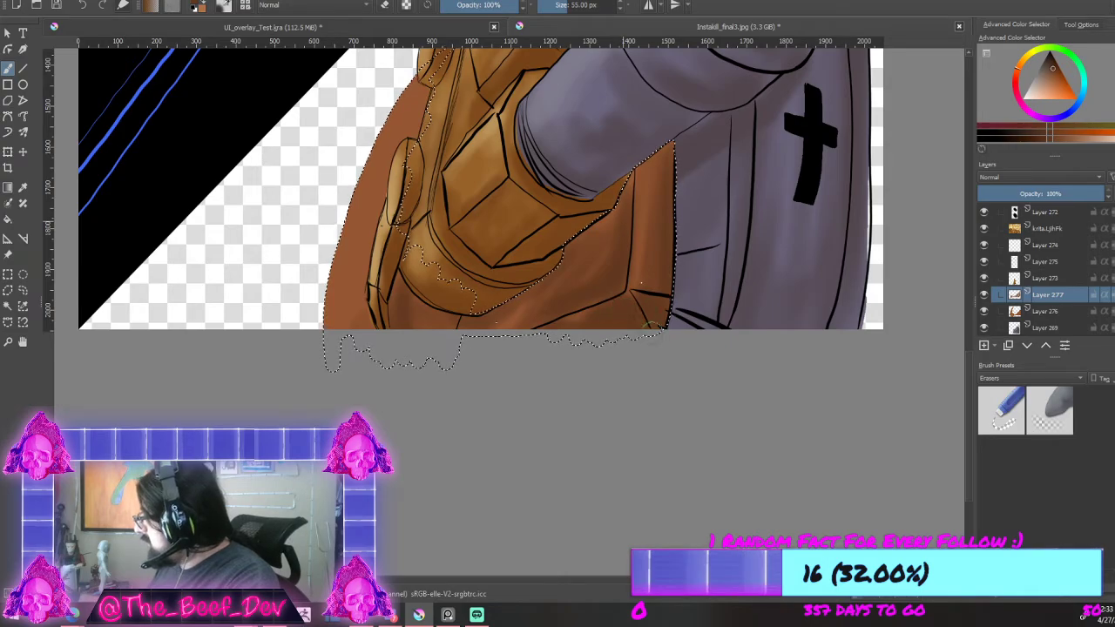
scroll(653, 208, "down", 3)
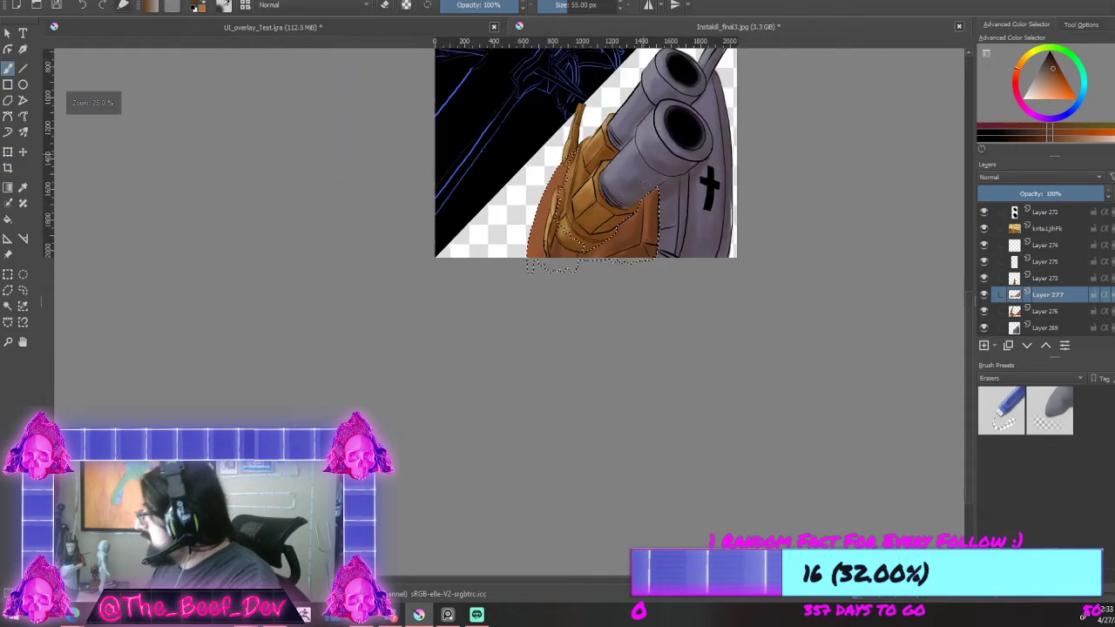
Step: Airbrush lighter brown highlights down the stock's outer side on a new Layer 278 and clear the selection
scroll(575, 178, "up", 3)
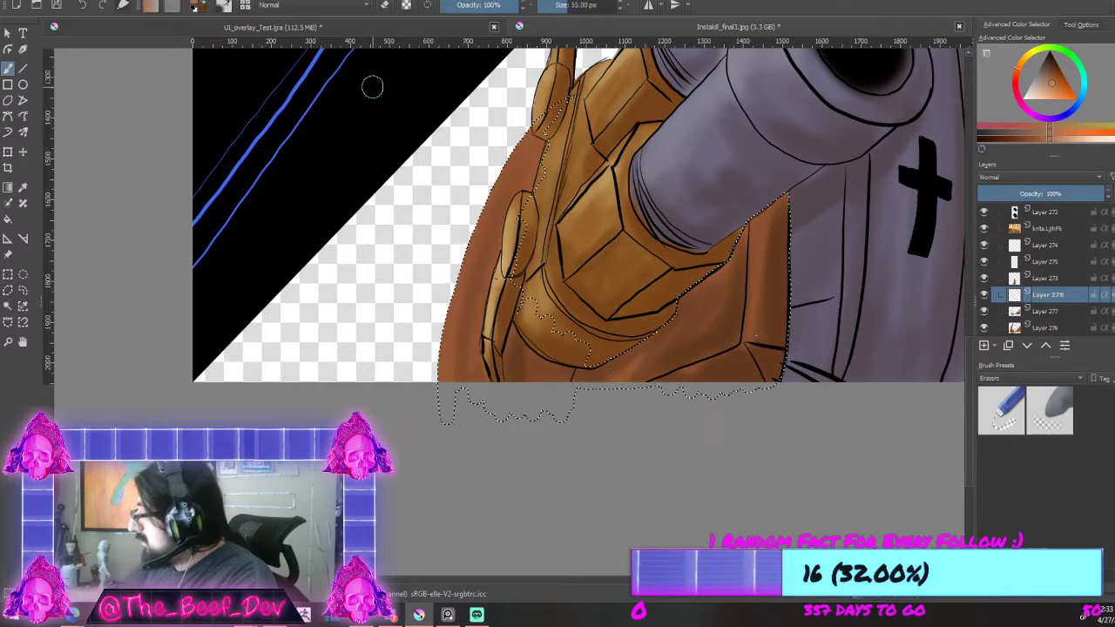
scroll(671, 209, "down", 2)
scroll(658, 130, "up", 2)
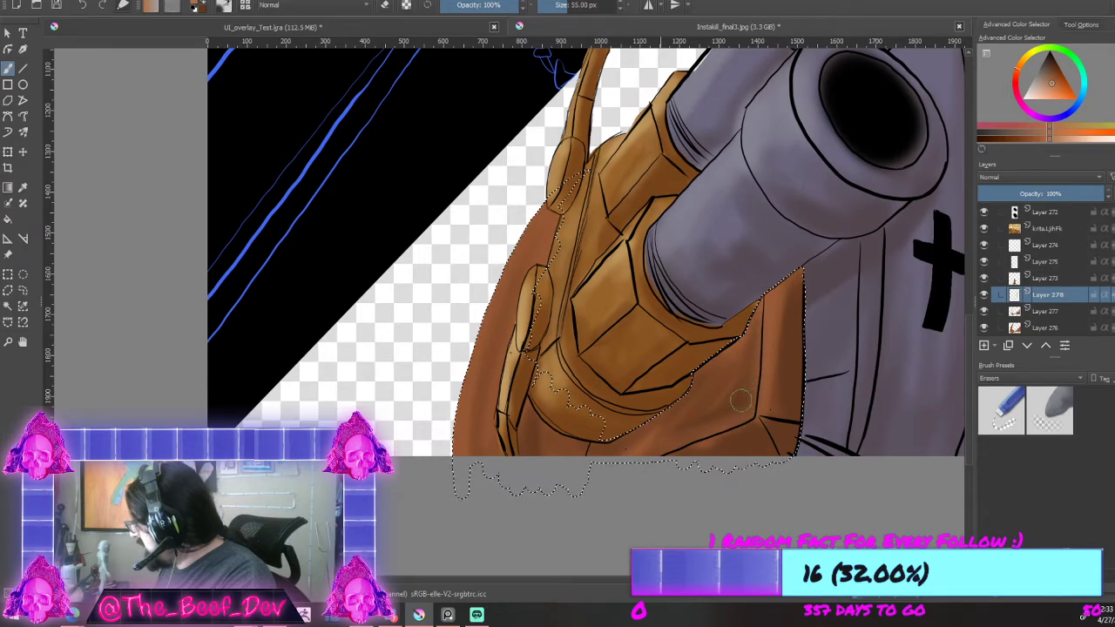
left_click_drag(526, 237, 478, 349)
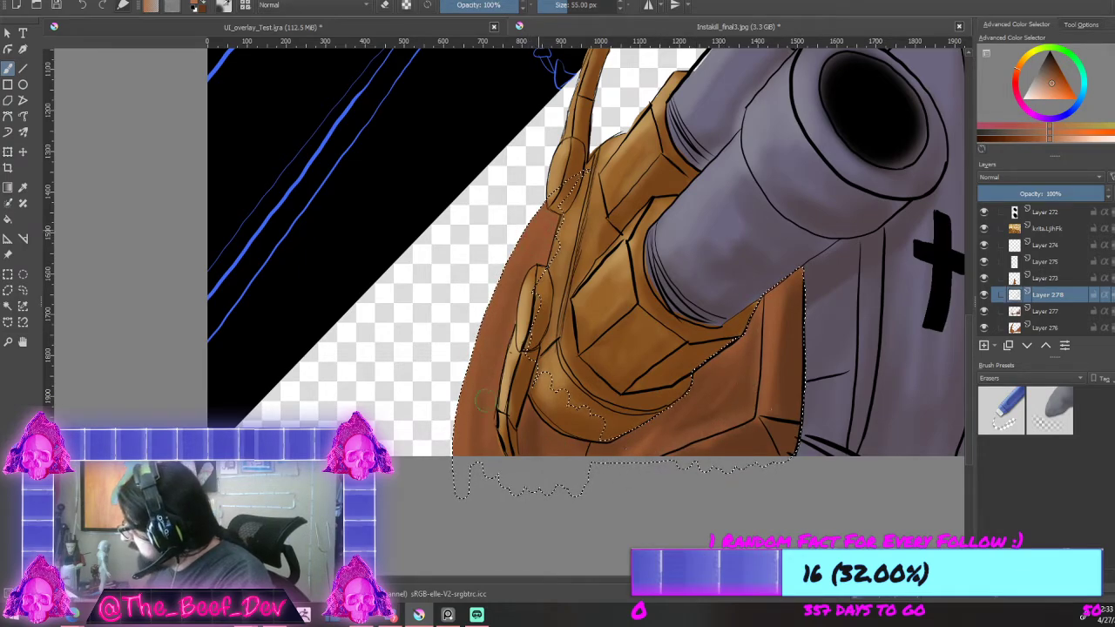
left_click_drag(497, 309, 468, 449)
left_click_drag(526, 237, 490, 355)
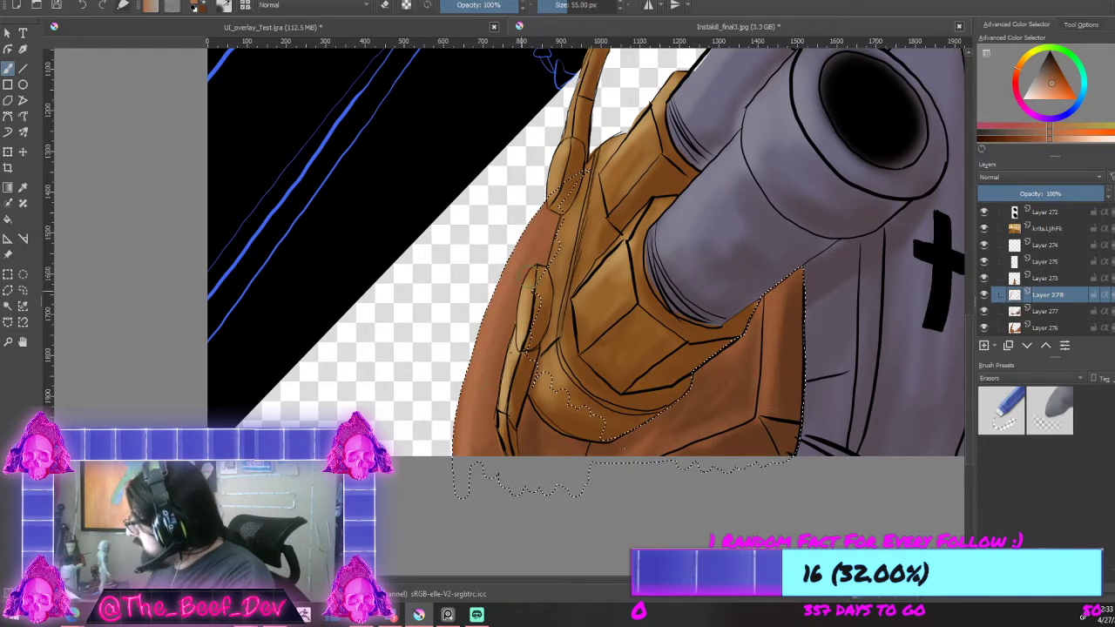
scroll(769, 296, "down", 2)
scroll(755, 337, "up", 1)
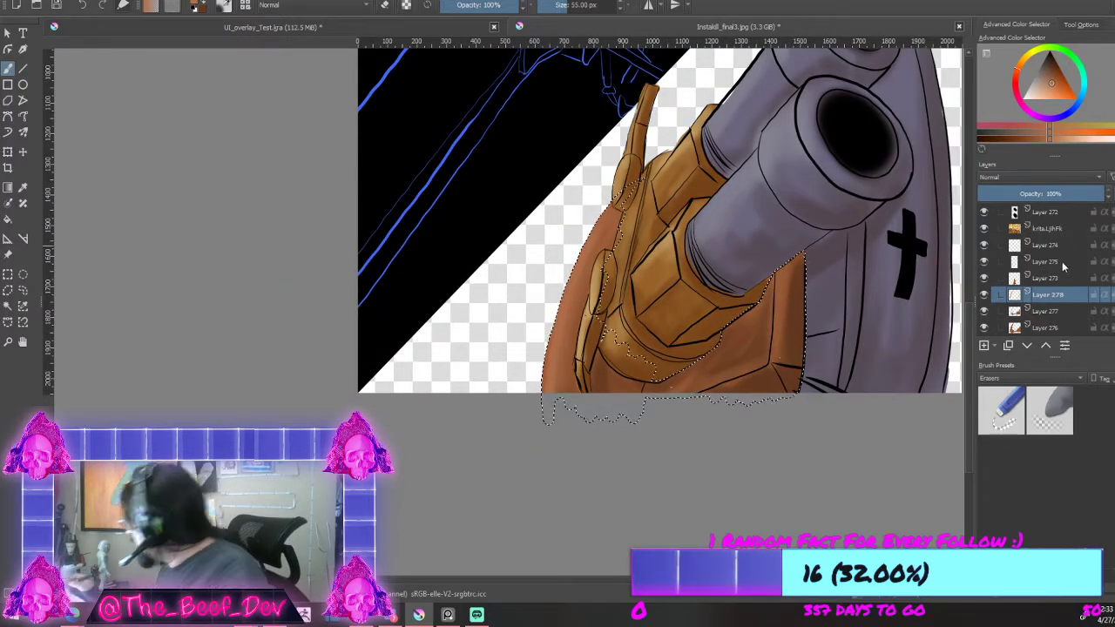
key("ctrl+shift+a")
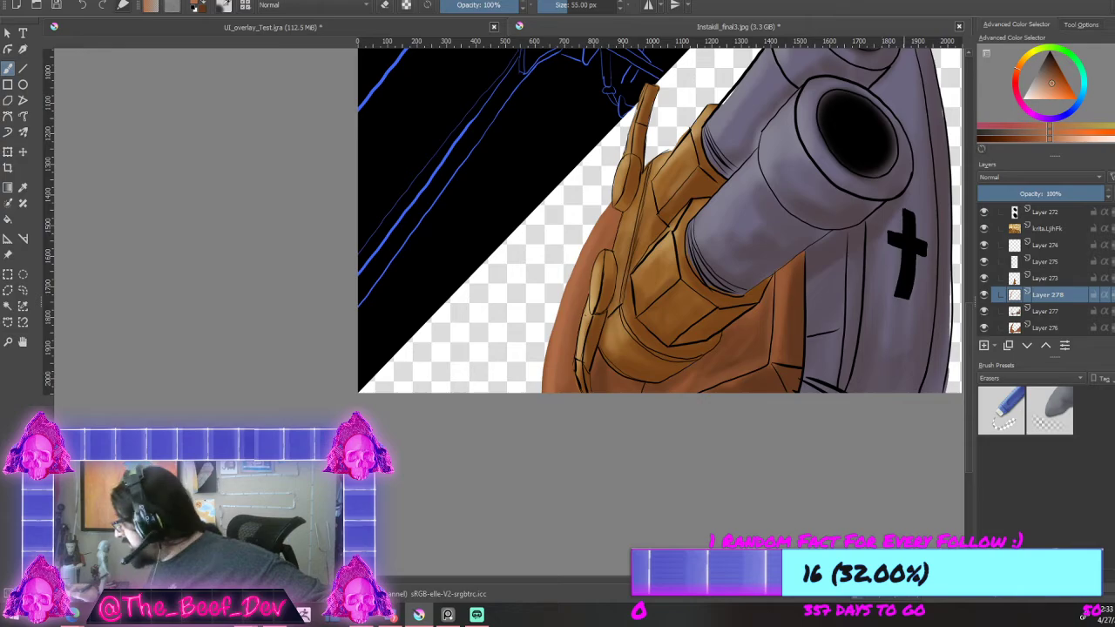
Step: Make the hidden Layers 271 and 270 in the Weapon_switch_icon group visible and check the whole icon at small size
scroll(804, 443, "down", 3)
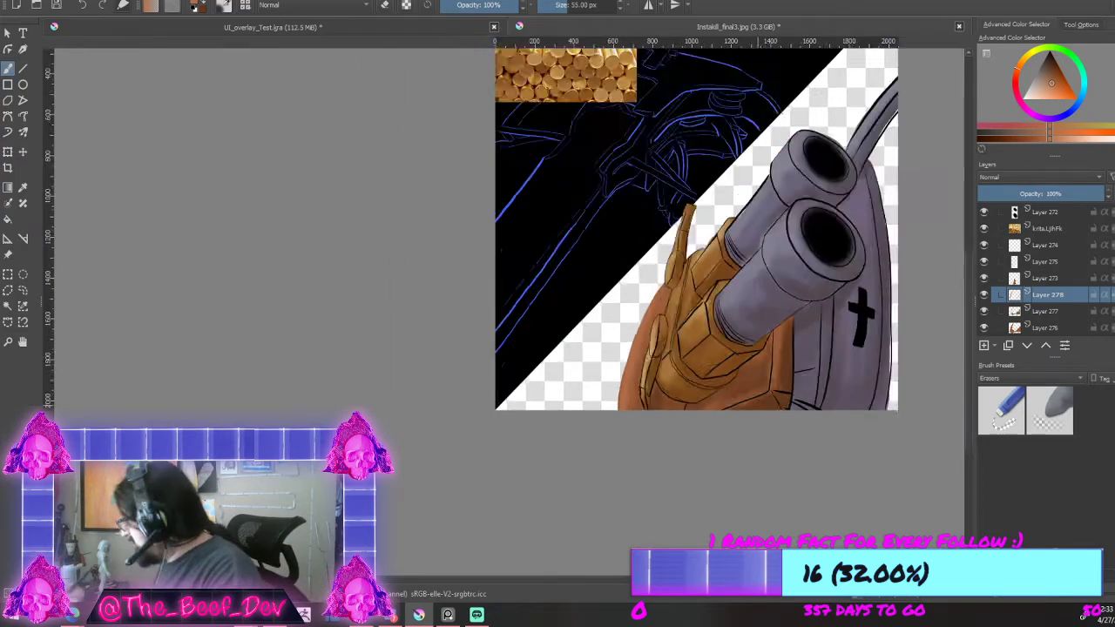
scroll(803, 187, "up", 1)
scroll(802, 189, "up", 1)
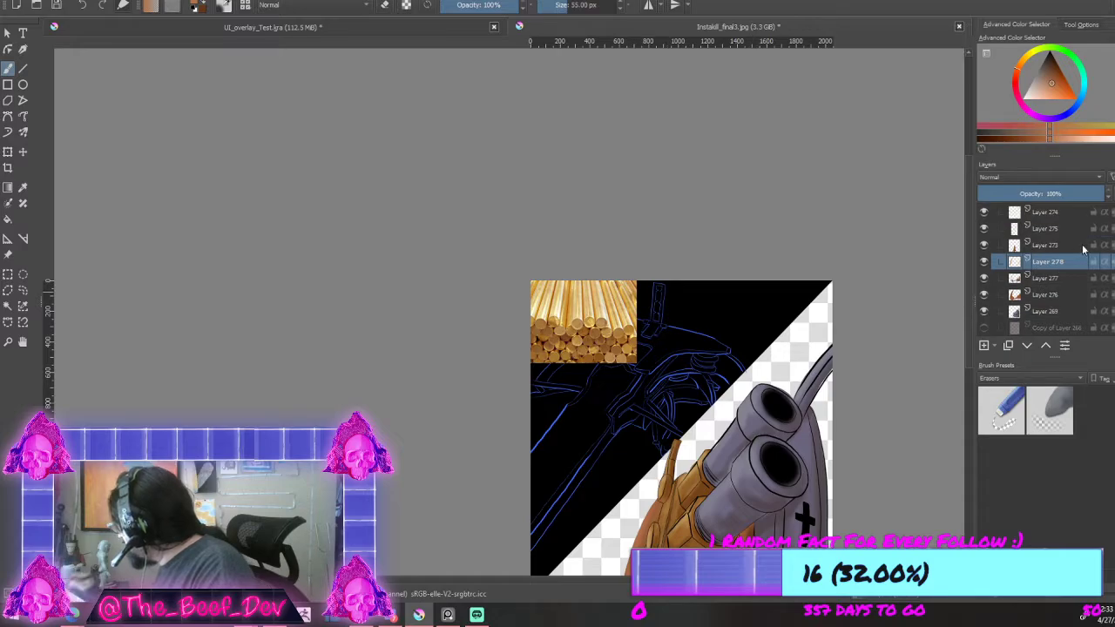
scroll(1045, 270, "up", 1)
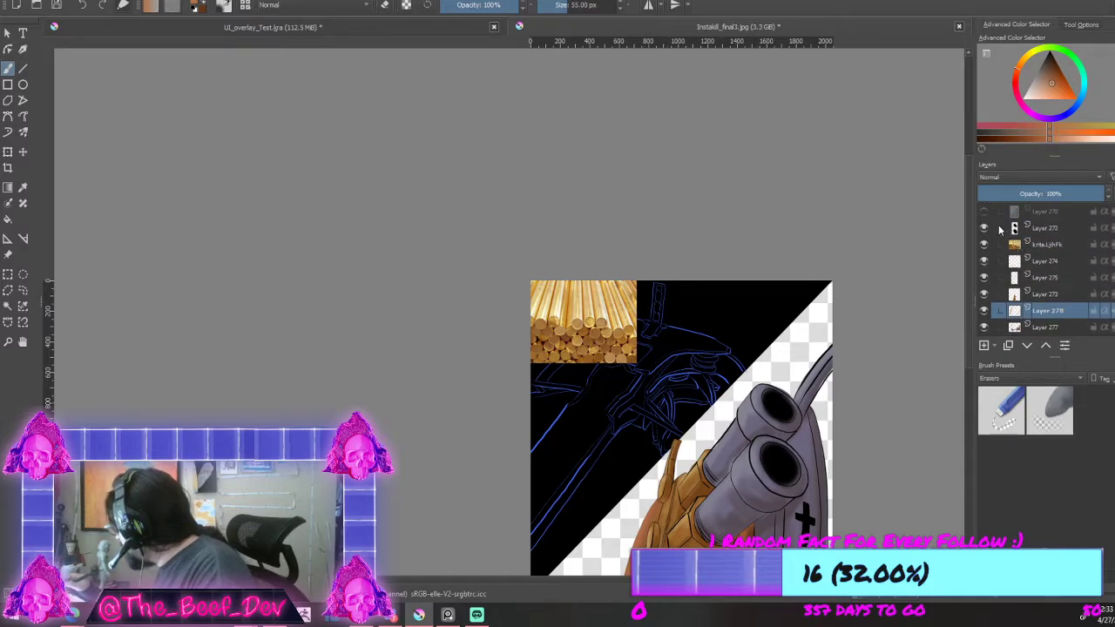
scroll(989, 244, "up", 2)
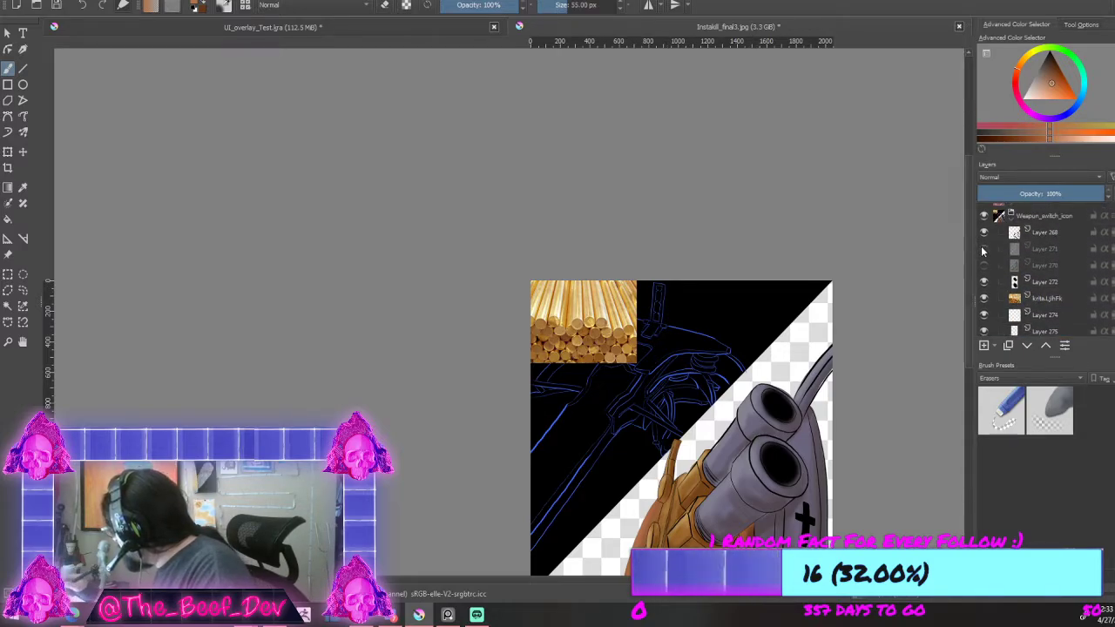
left_click(984, 249)
left_click(984, 265)
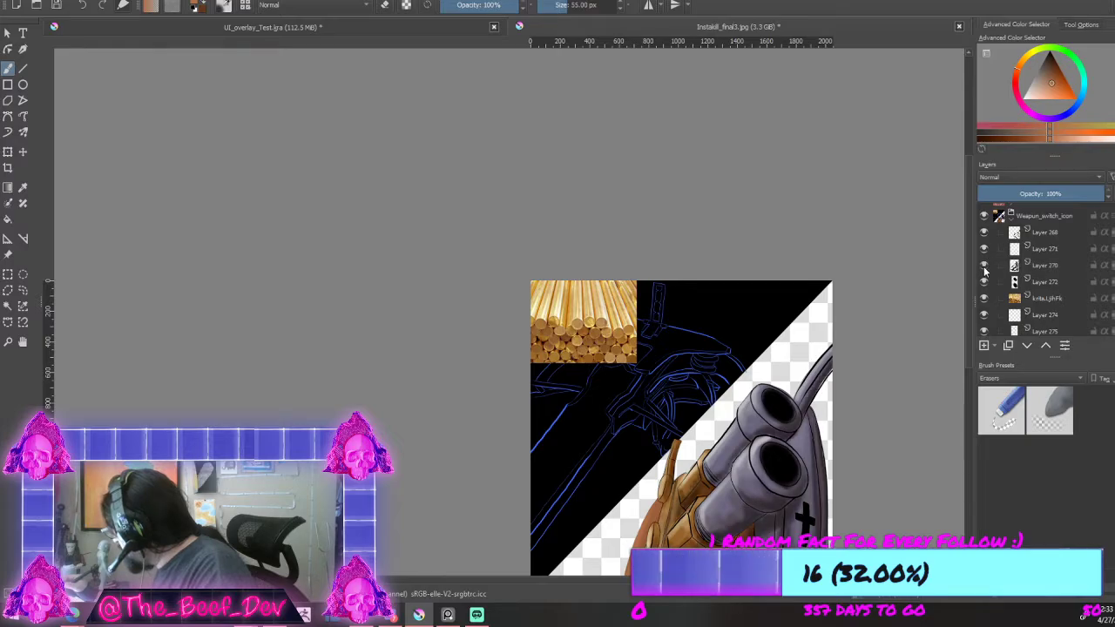
scroll(846, 334, "down", 5)
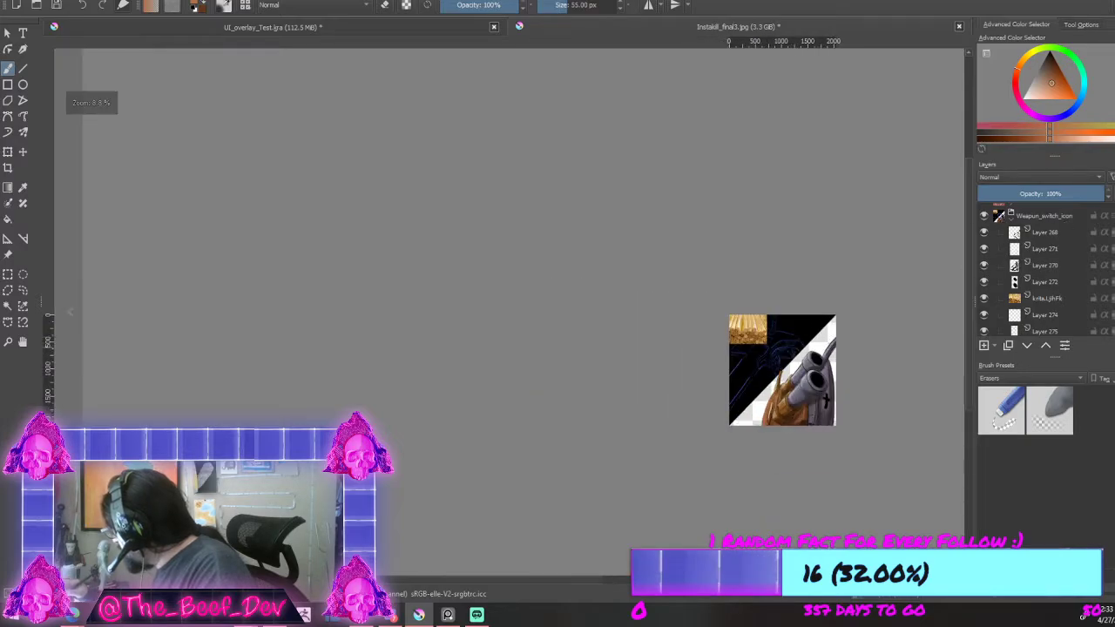
scroll(823, 373, "up", 5)
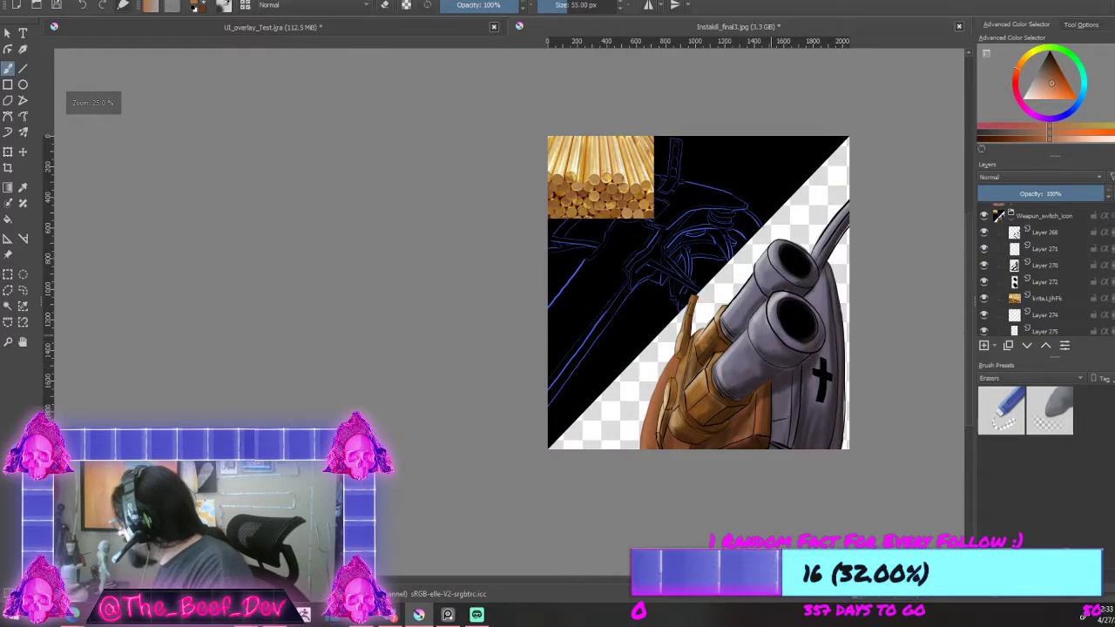
scroll(1104, 255, "down", 1)
scroll(1103, 254, "up", 1)
Step: Duplicate Layer 269, which holds the grey metal colouring, and hide the original
scroll(1103, 254, "down", 5)
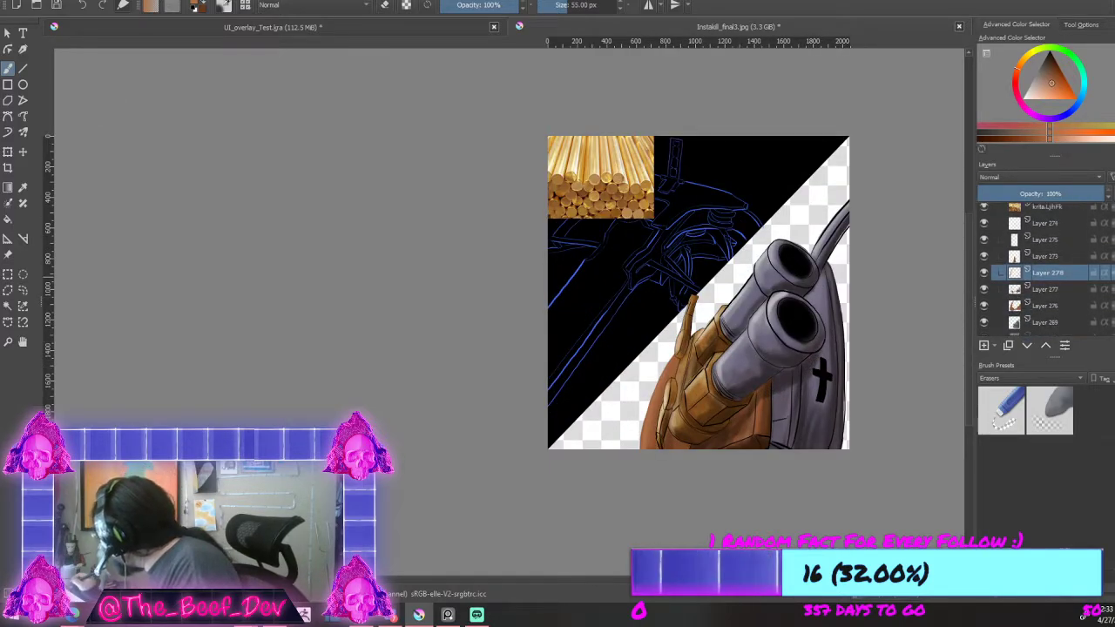
scroll(1103, 254, "down", 1)
left_click(984, 307)
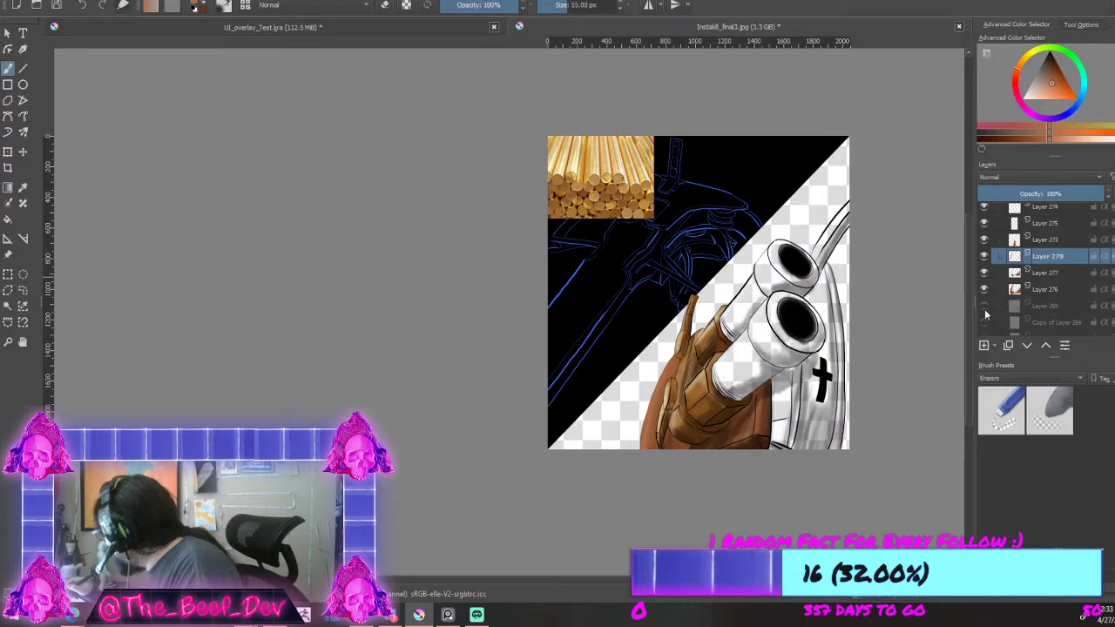
left_click(985, 309)
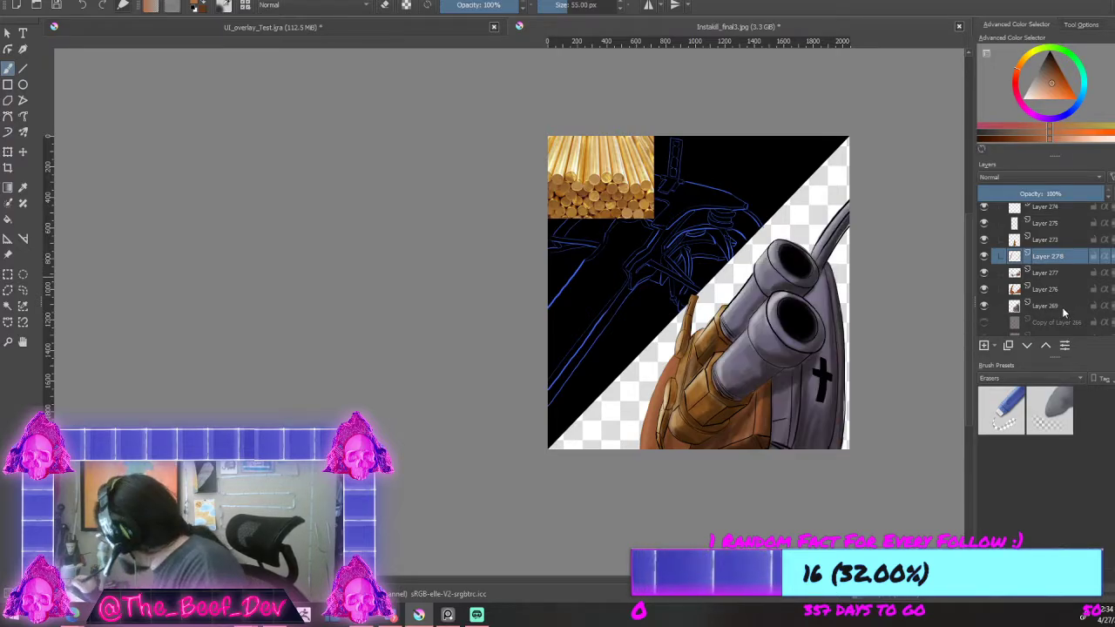
left_click(1063, 309)
key("ctrl+j")
left_click(984, 322)
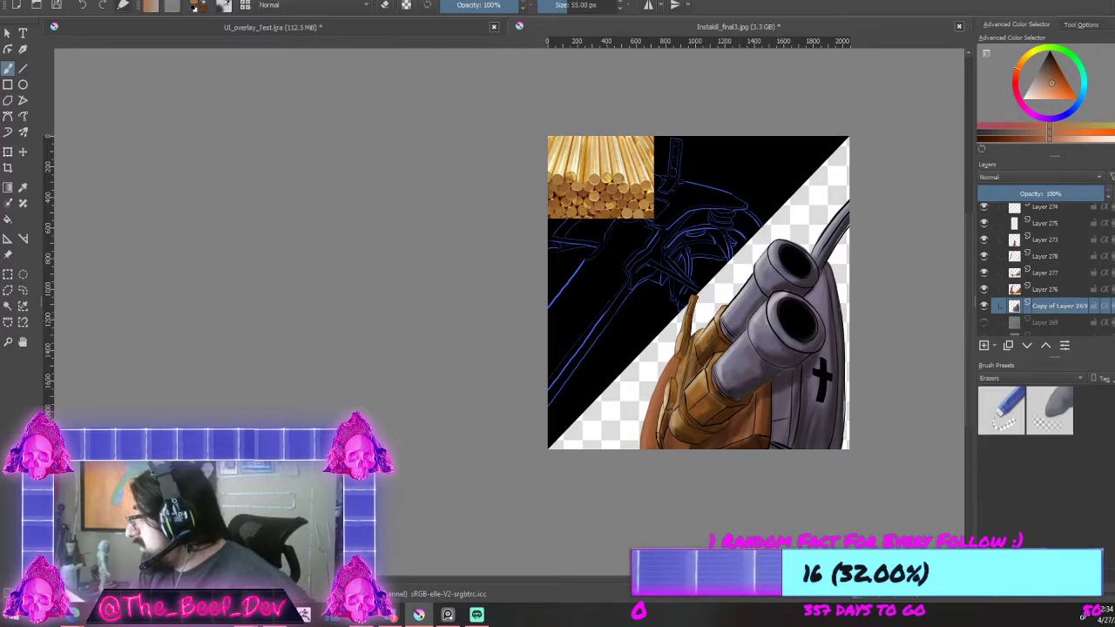
Step: Apply an HSV adjustment to the copy of Layer 269 with hue 0, saturation 0 and lightness 19
left_click(165, 0)
mouse_move(178, 17)
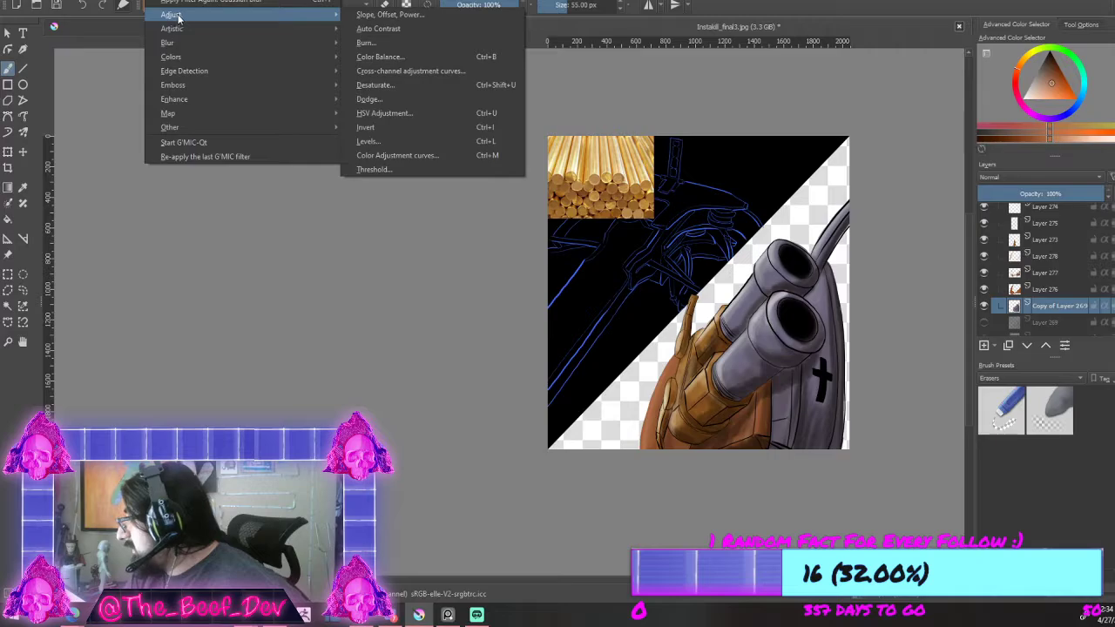
left_click(455, 116)
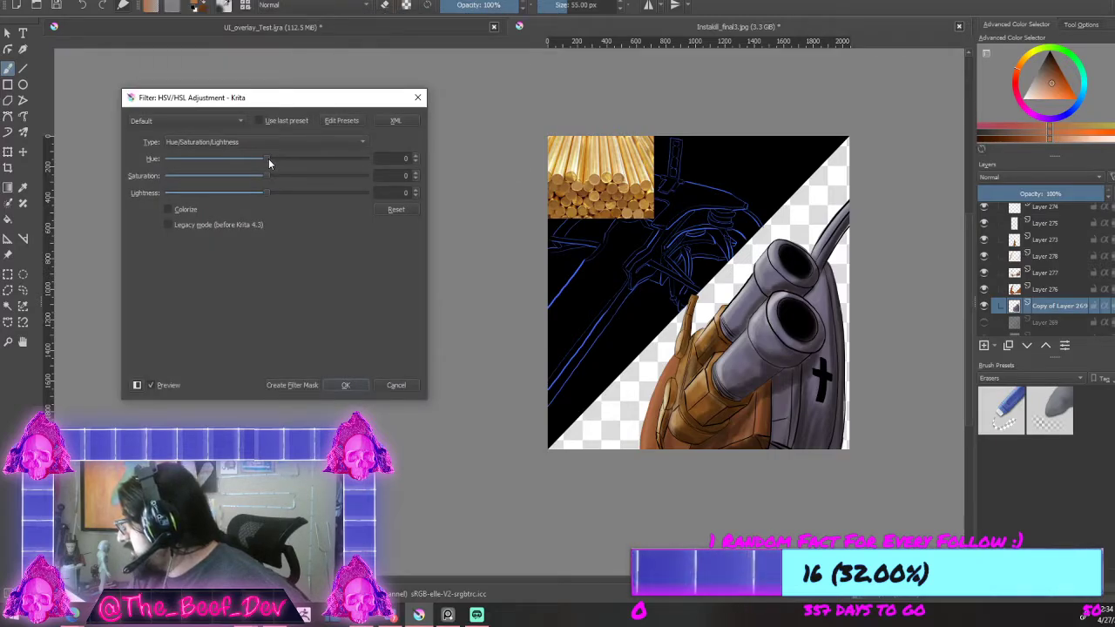
left_click_drag(269, 159, 225, 163)
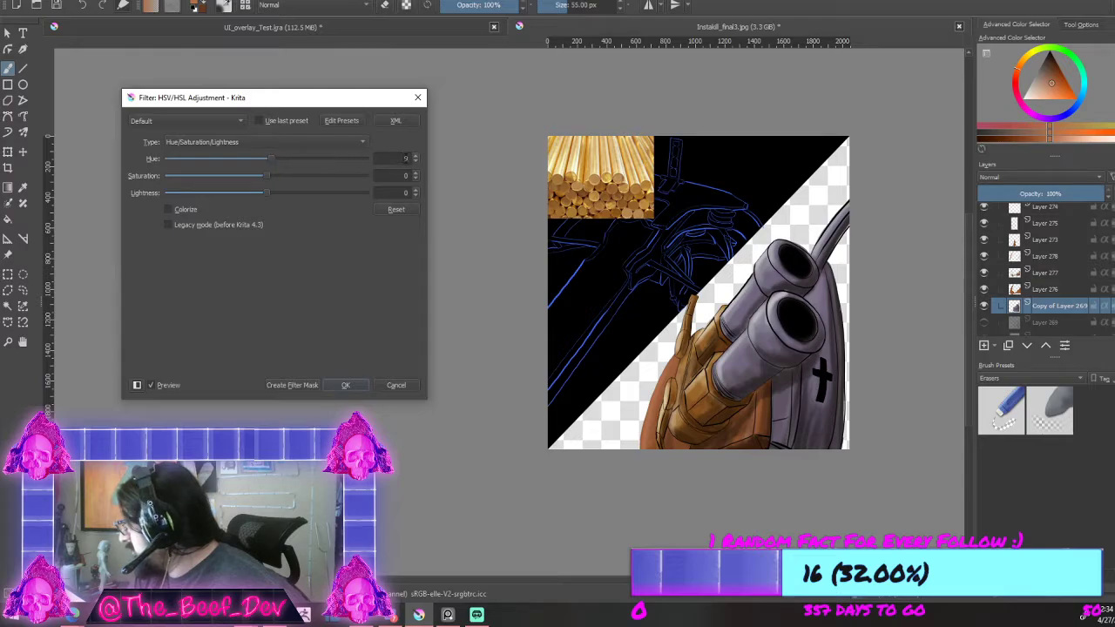
left_click(415, 162)
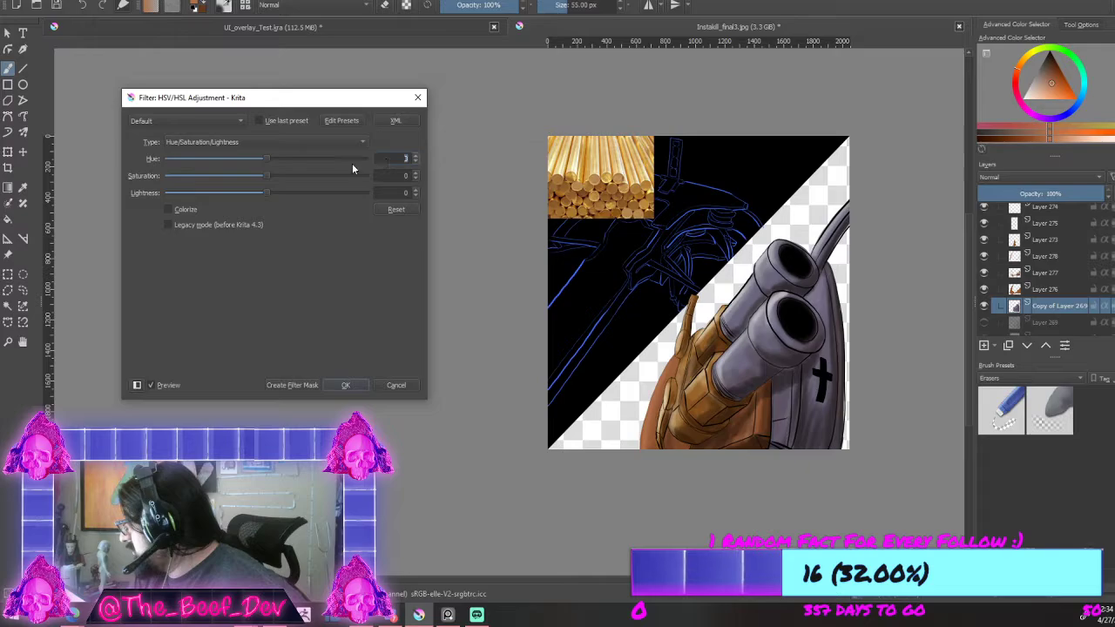
left_click_drag(268, 181, 155, 171)
left_click_drag(386, 175, 423, 171)
type("0")
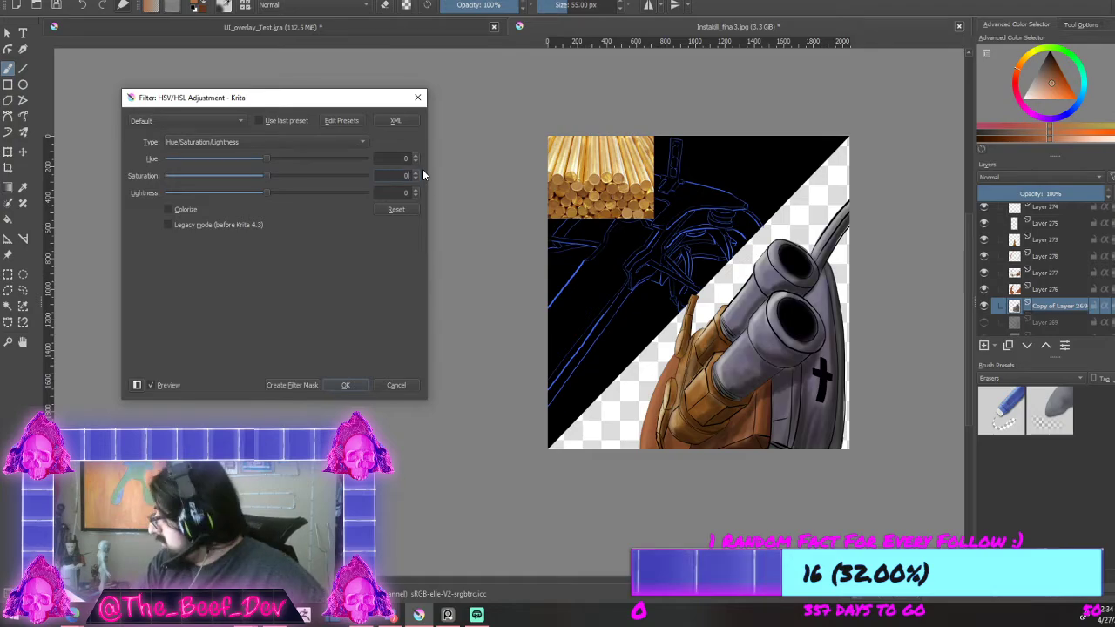
left_click_drag(266, 193, 284, 193)
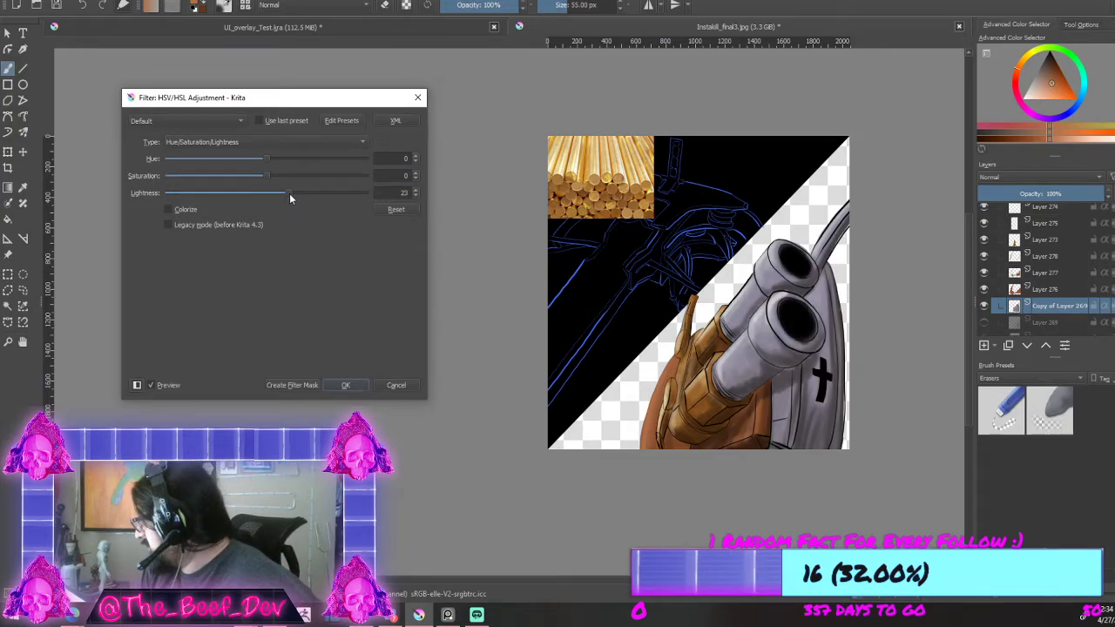
left_click_drag(285, 194, 285, 194)
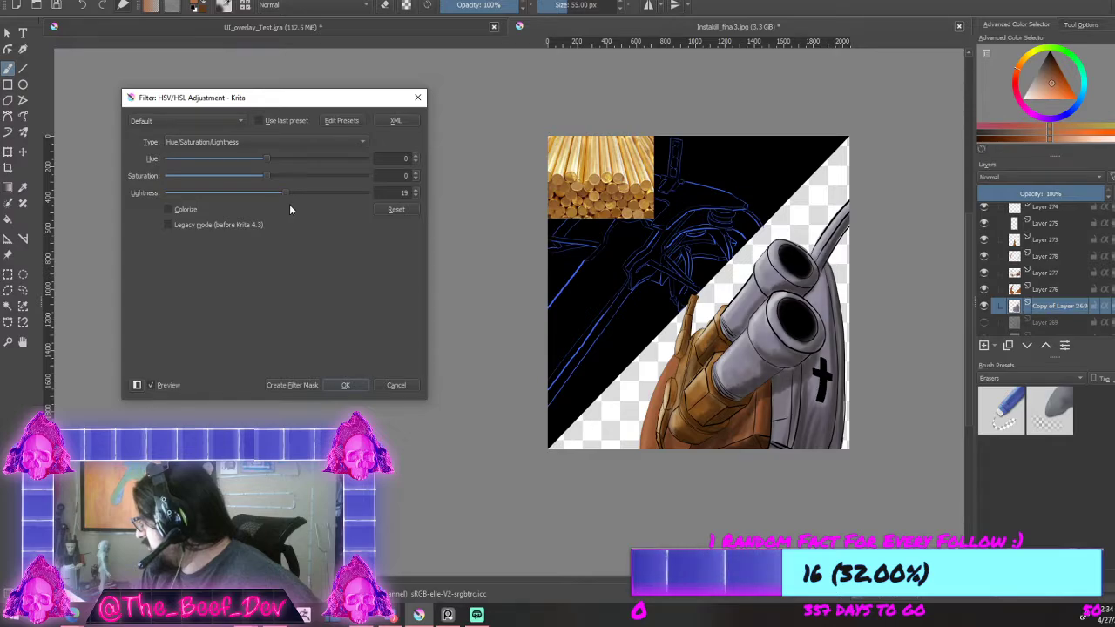
left_click(346, 385)
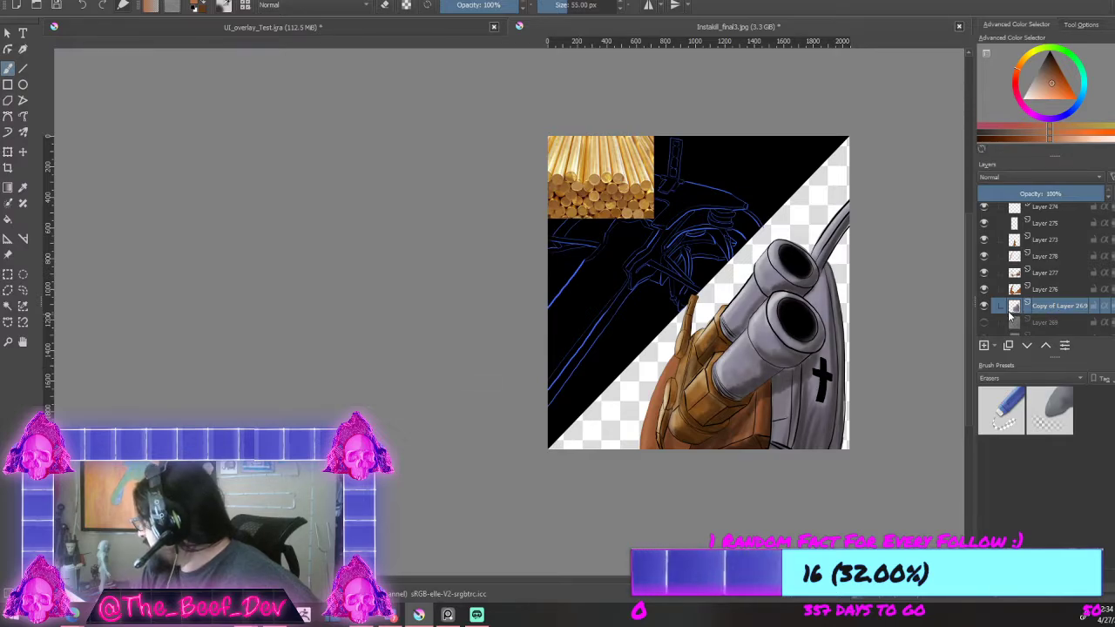
Step: Compare the brightened copy with the original Layer 269 at icon size, leaving only the copy shown
left_click(985, 324)
left_click(985, 308)
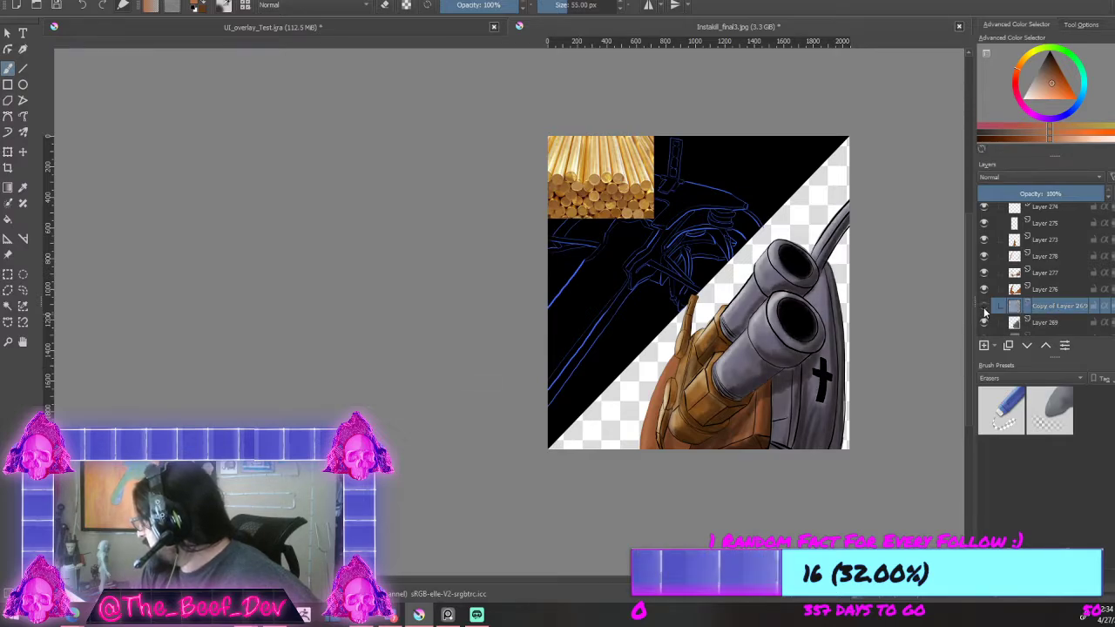
left_click(984, 308)
scroll(886, 314, "down", 4)
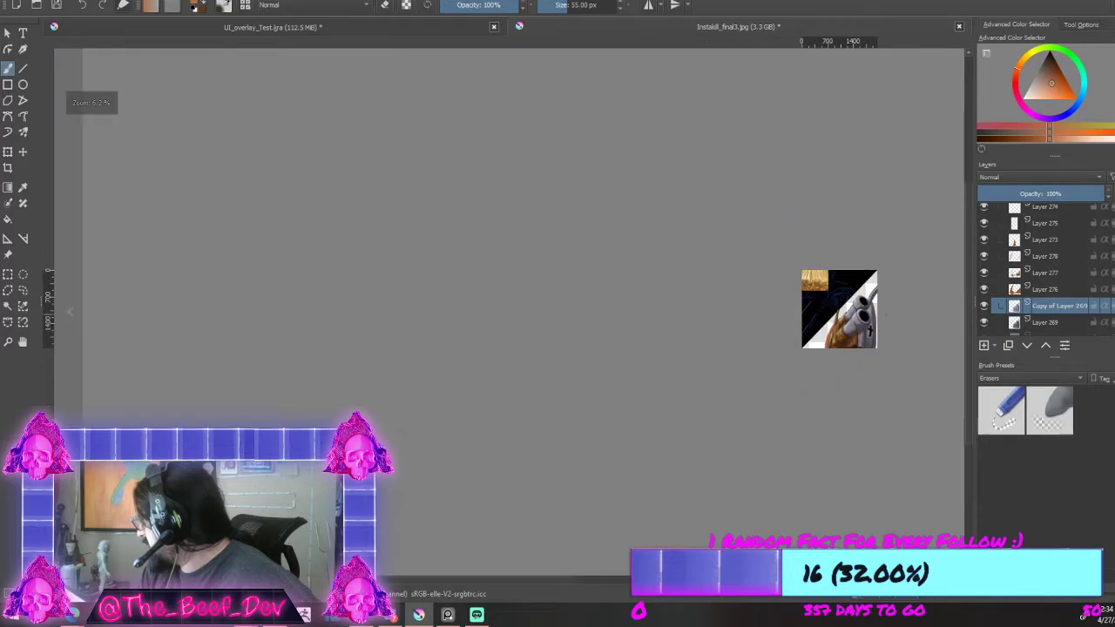
left_click(985, 309)
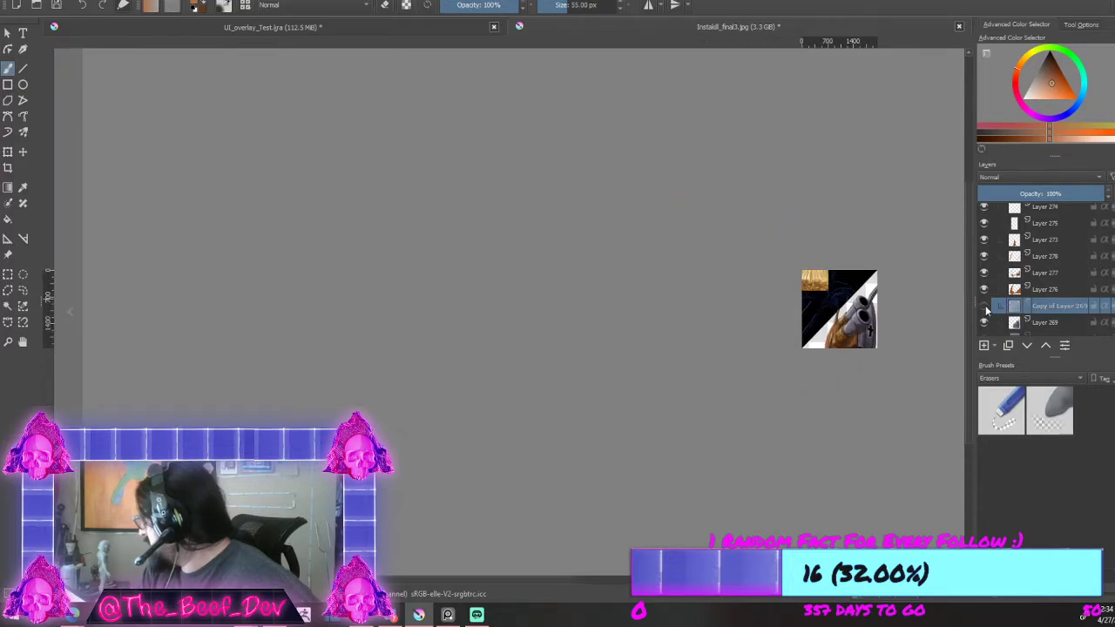
left_click(986, 309)
left_click(985, 309)
left_click(985, 309)
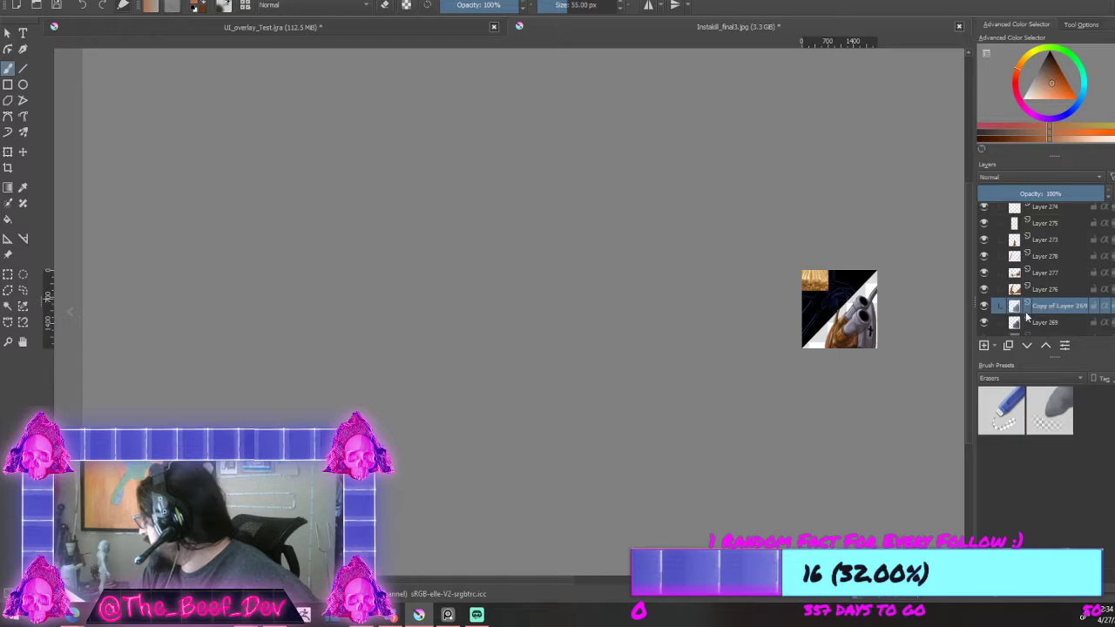
left_click(985, 325)
scroll(897, 321, "up", 3)
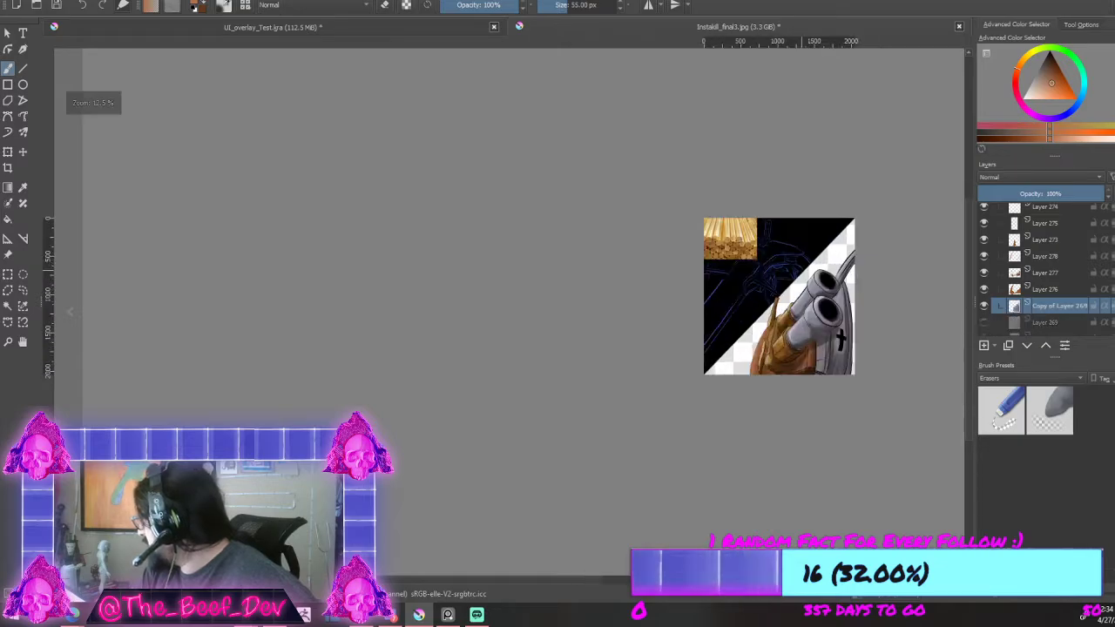
scroll(872, 306, "up", 1)
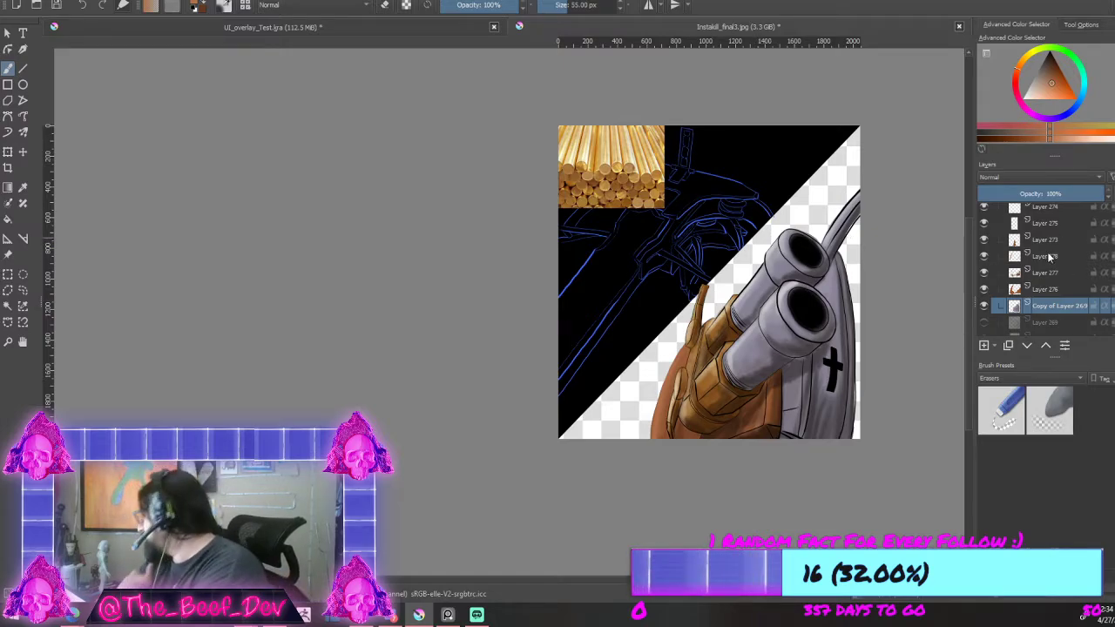
Step: Hide the wooden-logs reference layer, and collapse and hide the Weapon_switch_icon group
scroll(1089, 272, "up", 1)
left_click(985, 234)
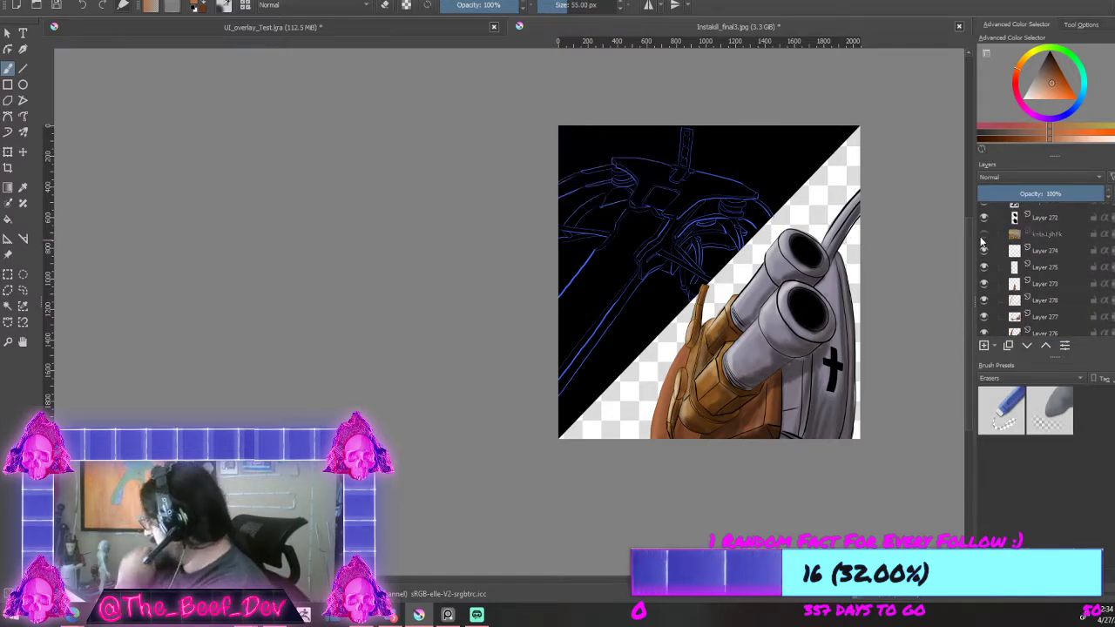
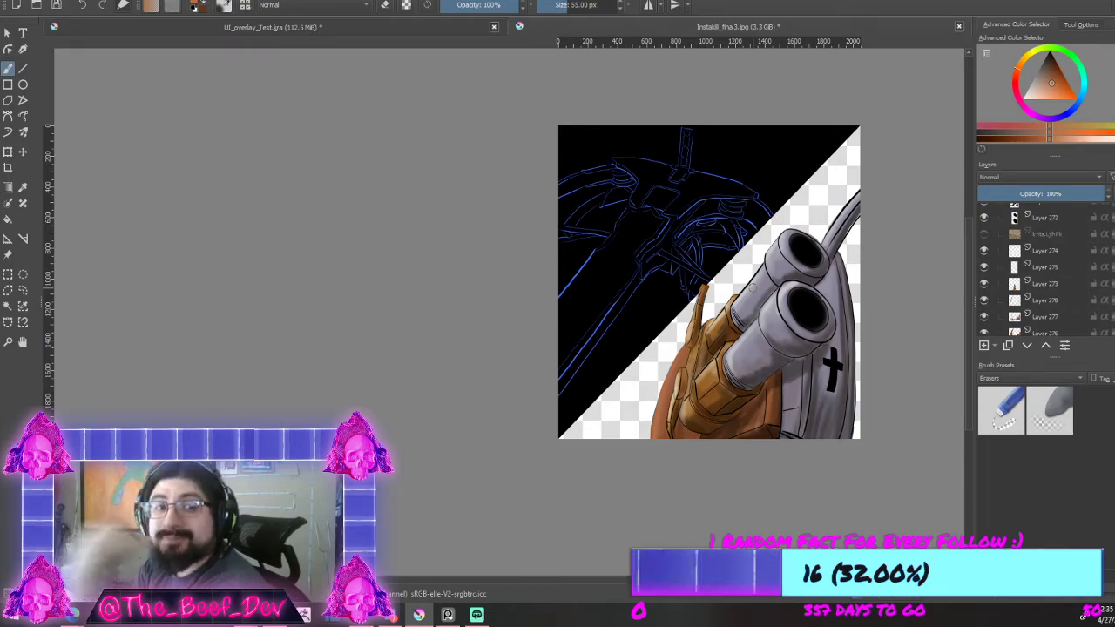
scroll(1084, 277, "up", 5)
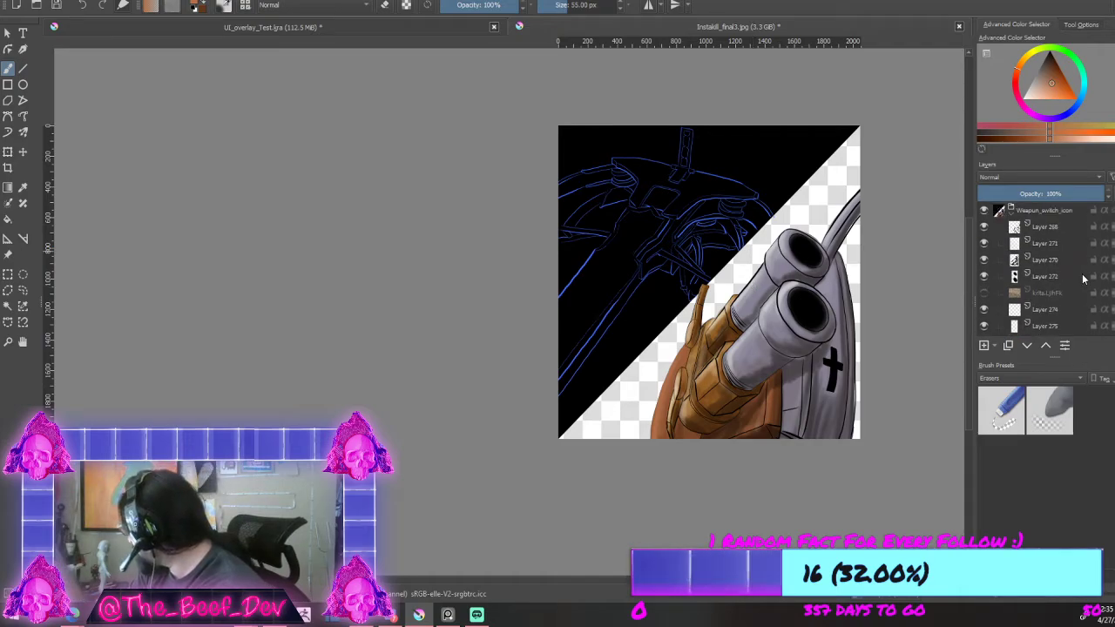
left_click(1011, 302)
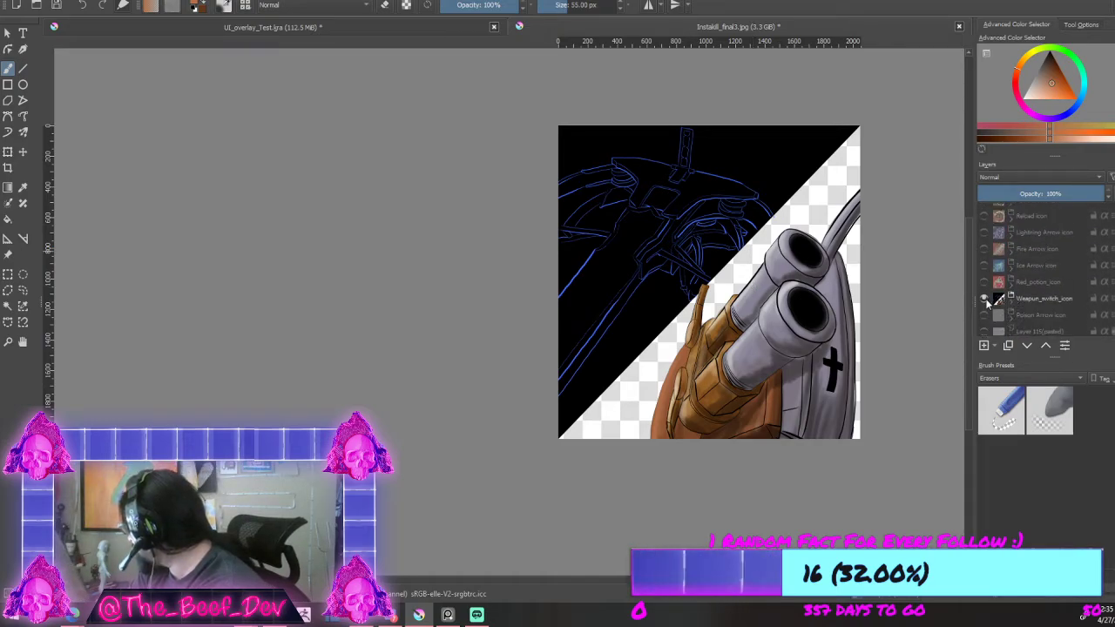
left_click(985, 300)
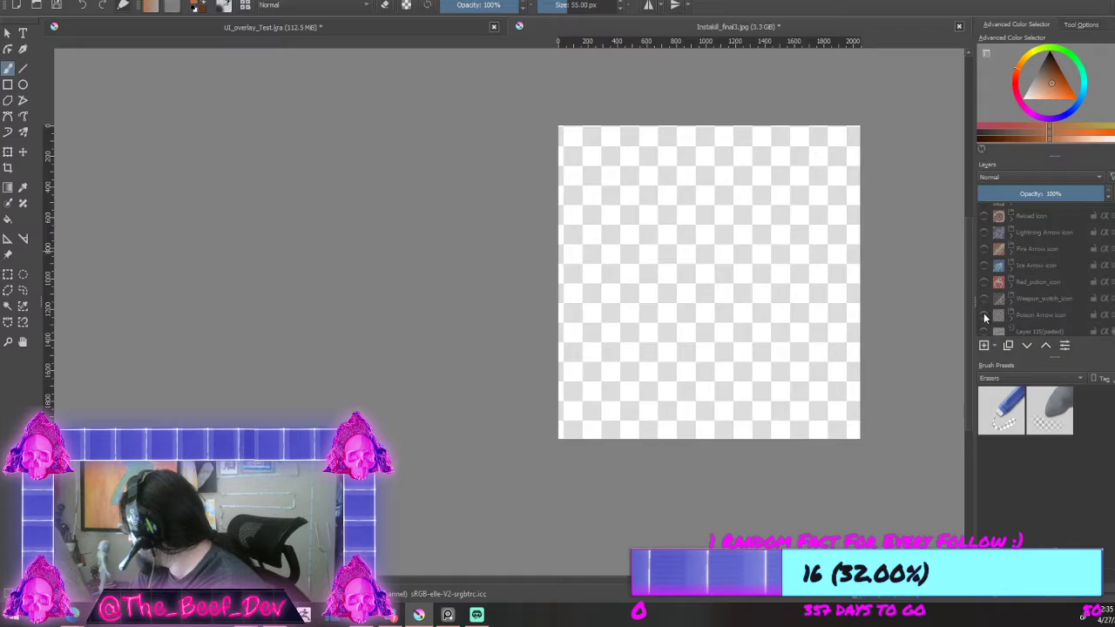
Step: Make the Poison Arrow icon group visible and expand it to reach its layers
left_click(984, 314)
mouse_move(982, 312)
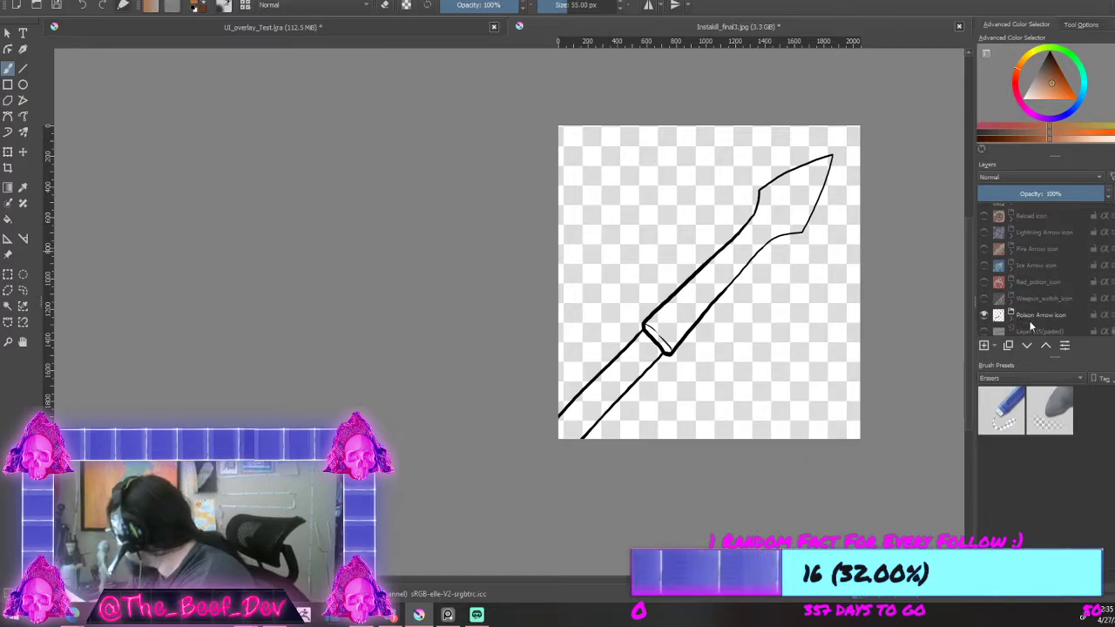
left_click(1041, 318)
left_click(1013, 305)
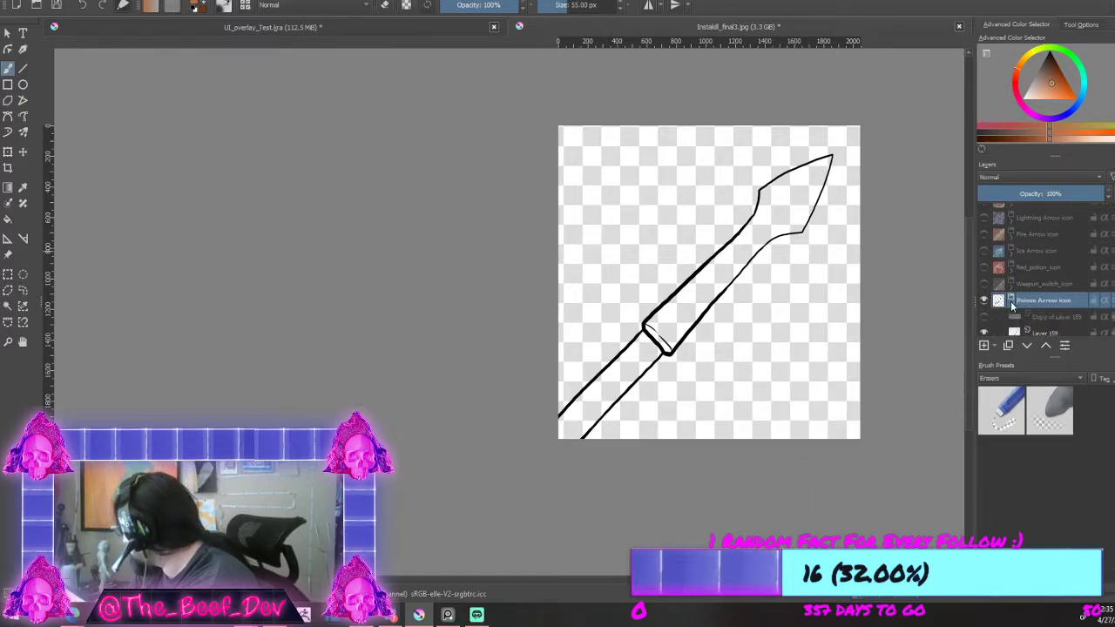
Step: Compare the two arrow sketches by toggling Copy of Layer 159 and Layer 159, leaving only Layer 159 visible
scroll(1016, 307, "down", 1)
left_click(985, 289)
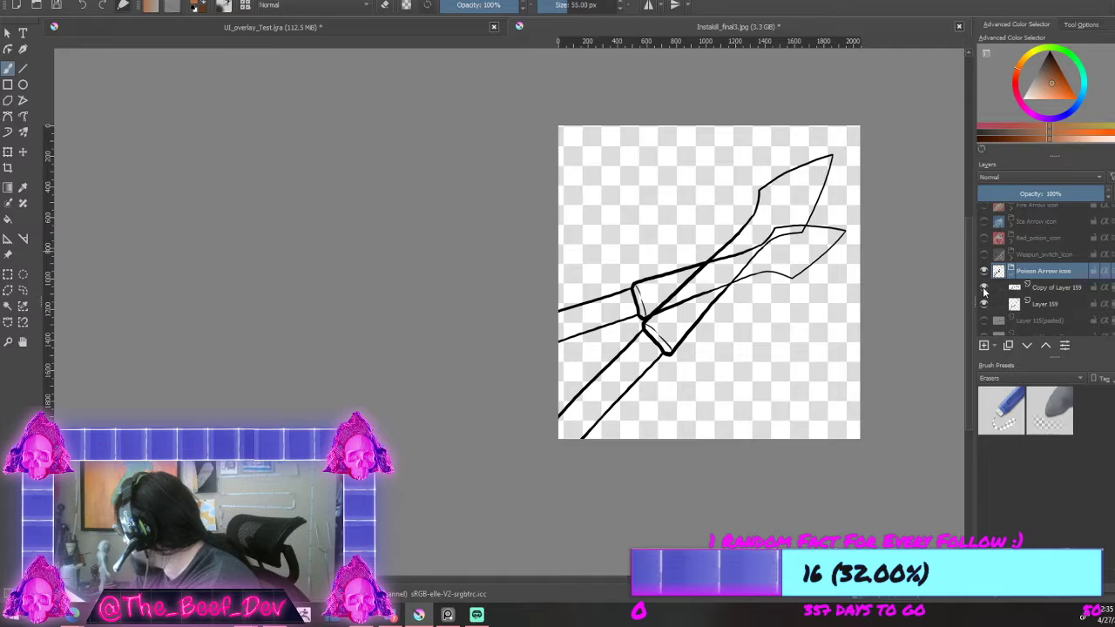
left_click(982, 303)
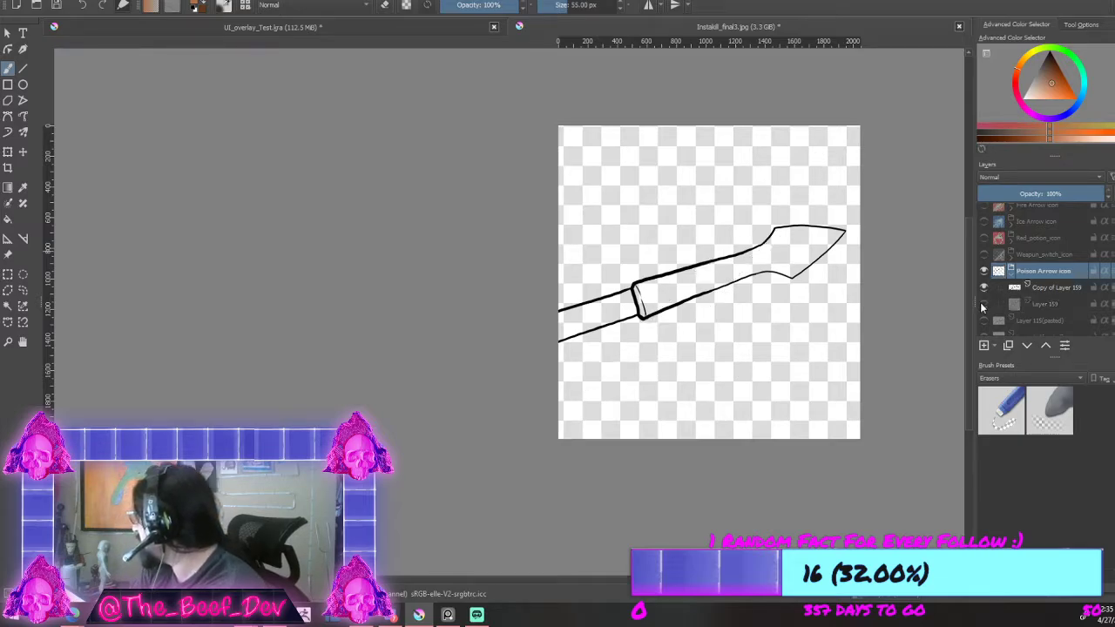
left_click(982, 300)
left_click(984, 292)
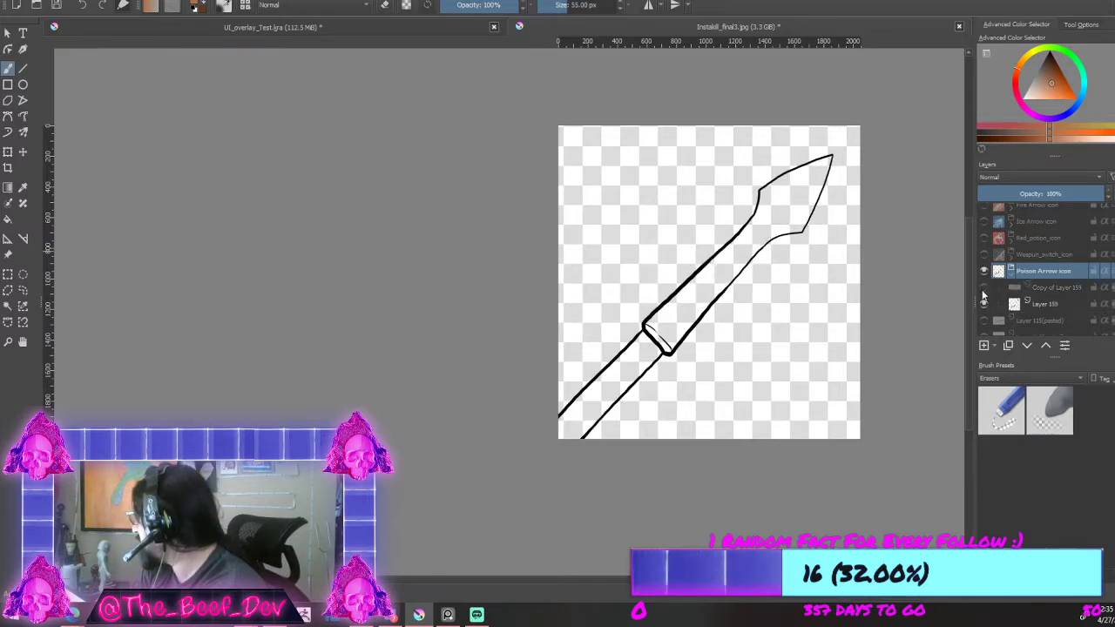
left_click(984, 293)
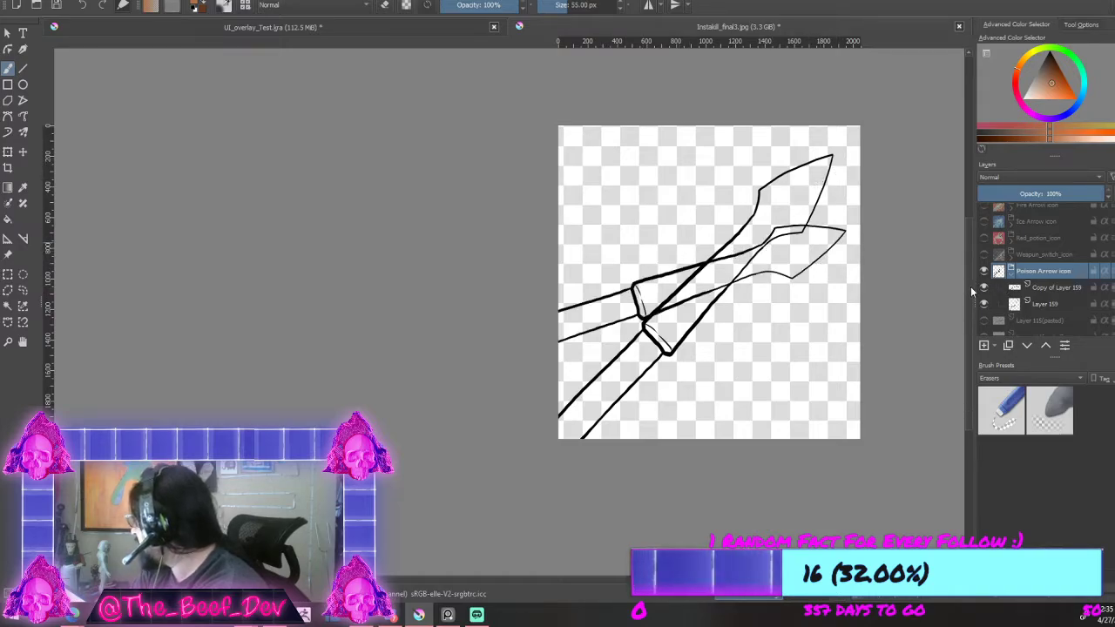
left_click(982, 289)
Step: Add two new paint layers beneath the Layer 159 arrow line art in the Poison Arrow icon group
left_click(1041, 303)
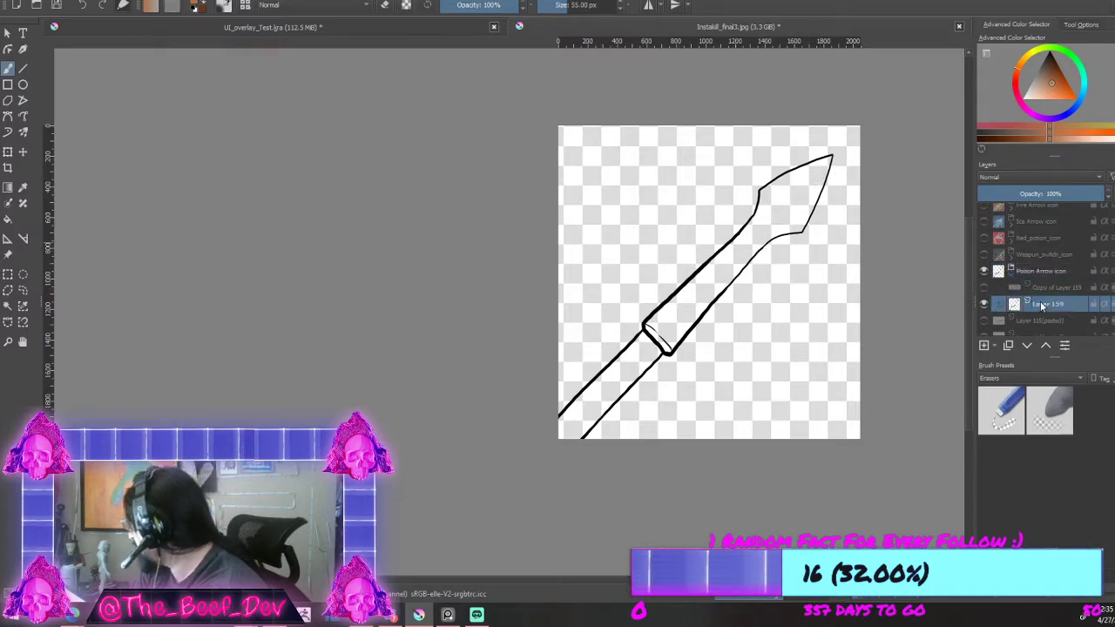
left_click(983, 346)
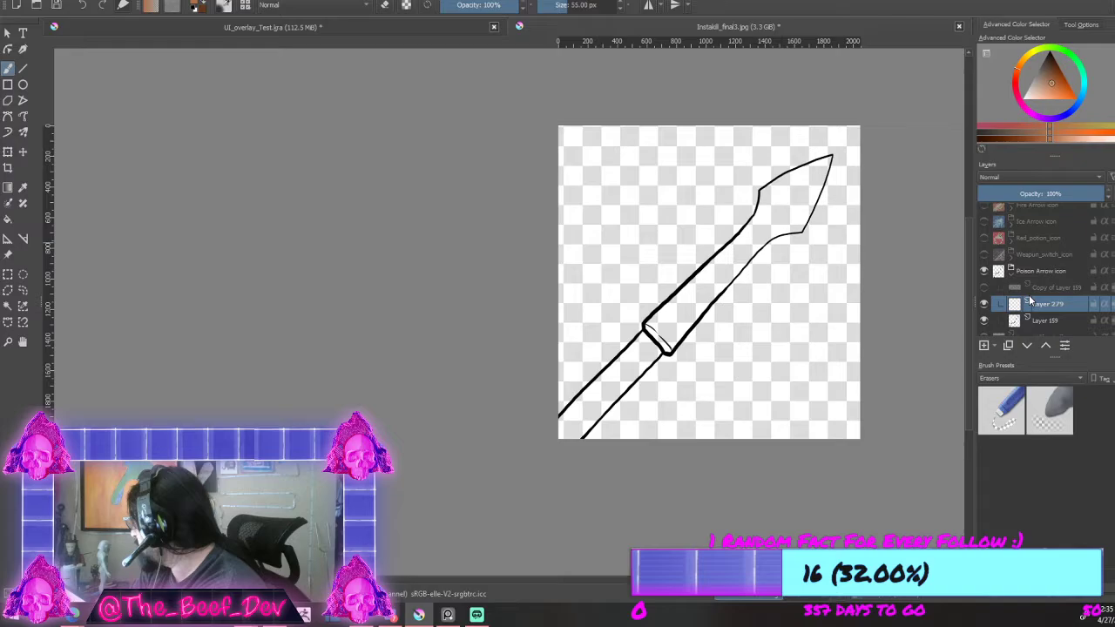
scroll(1035, 306, "down", 1)
left_click_drag(1039, 306, 1048, 281)
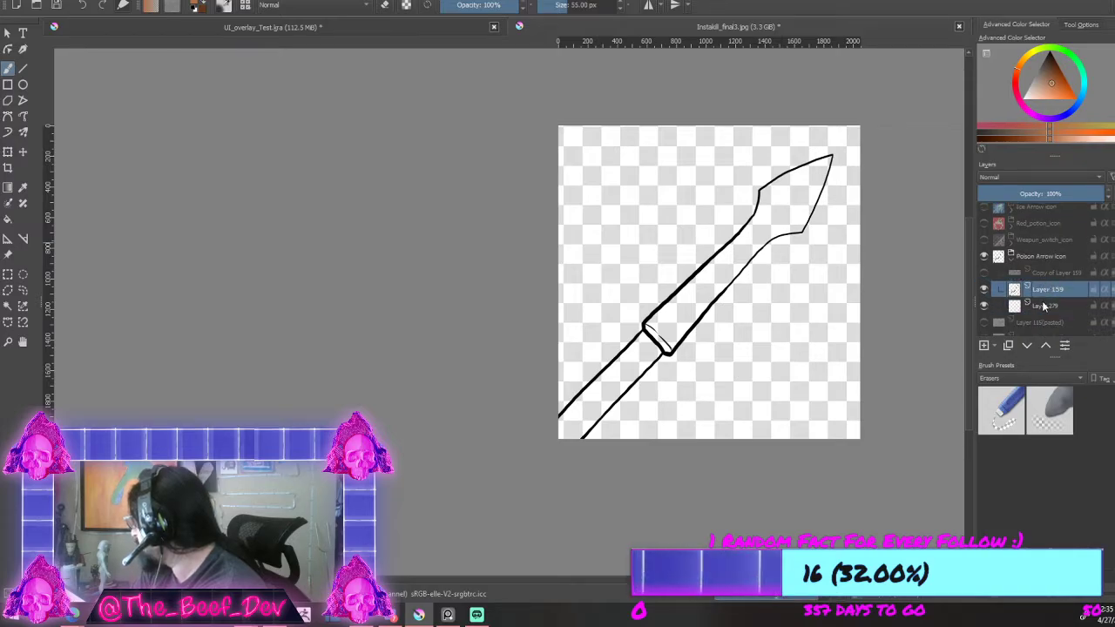
left_click(983, 346)
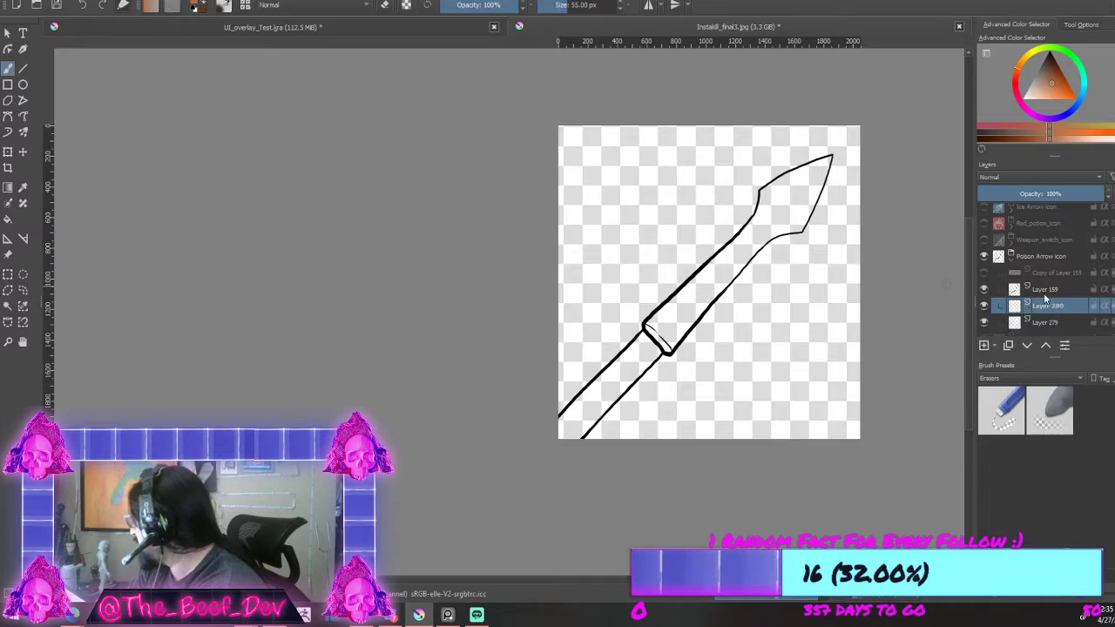
Step: Show the Big_Icons group in the UI_overlay_Test document and examine the style and backgrounds of the finished skill icons
left_click(449, 31)
scroll(369, 188, "down", 2)
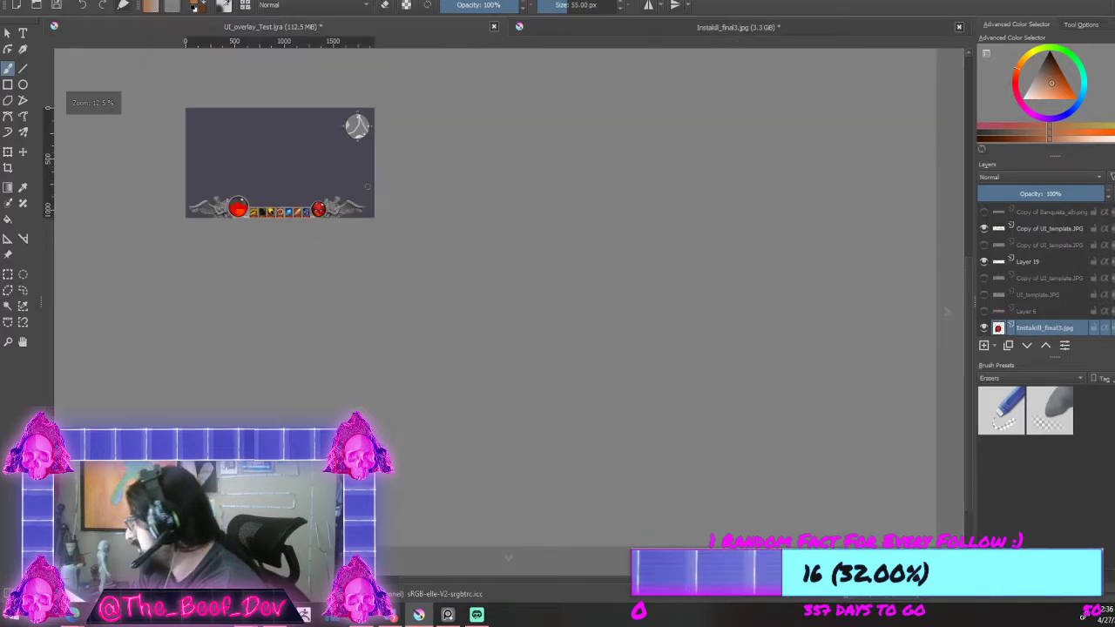
scroll(307, 139, "up", 2)
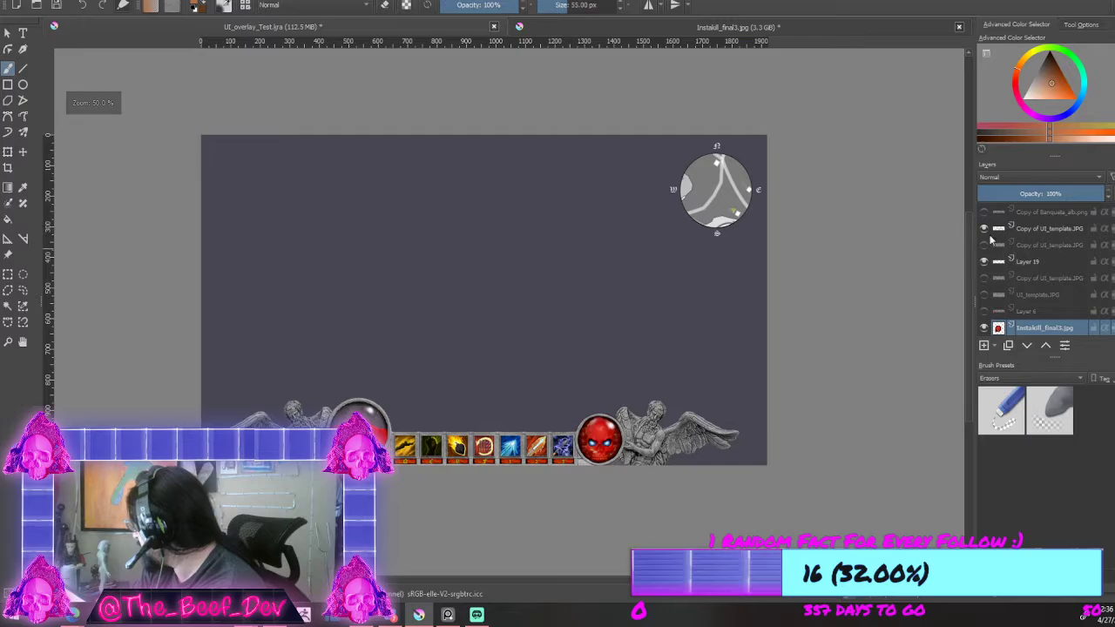
scroll(1024, 275, "down", 1)
scroll(1024, 275, "down", 6)
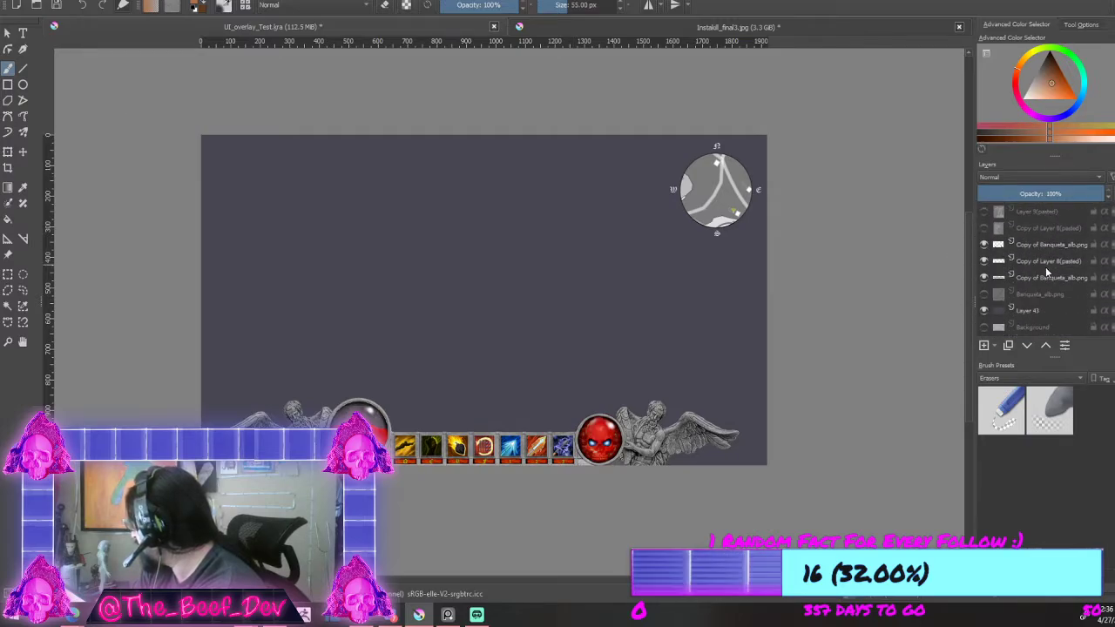
scroll(1067, 276, "down", 4)
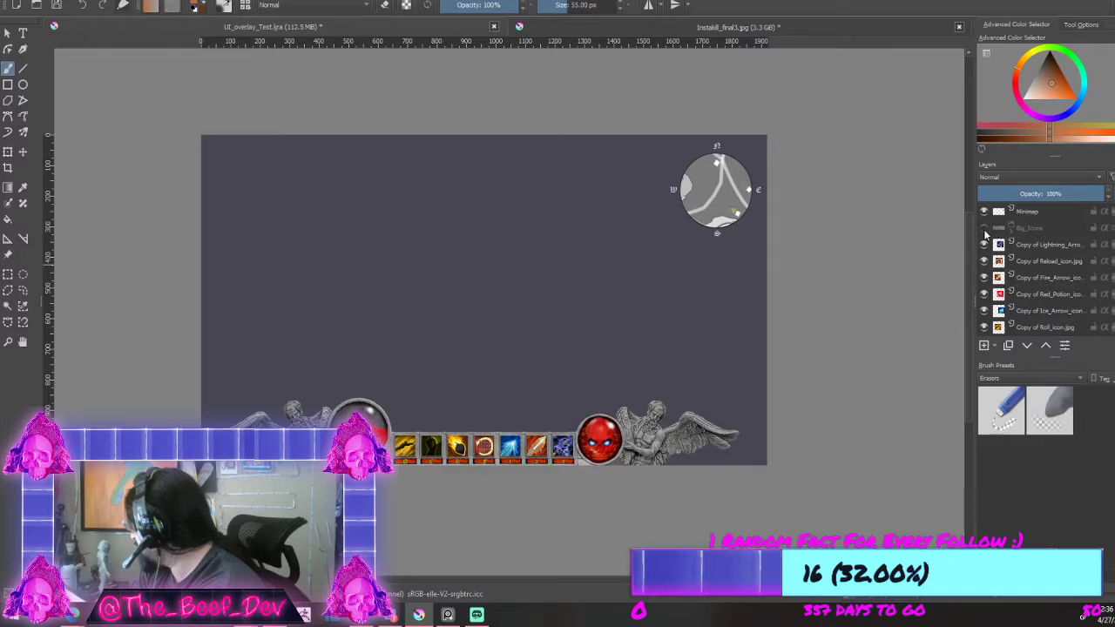
left_click(985, 228)
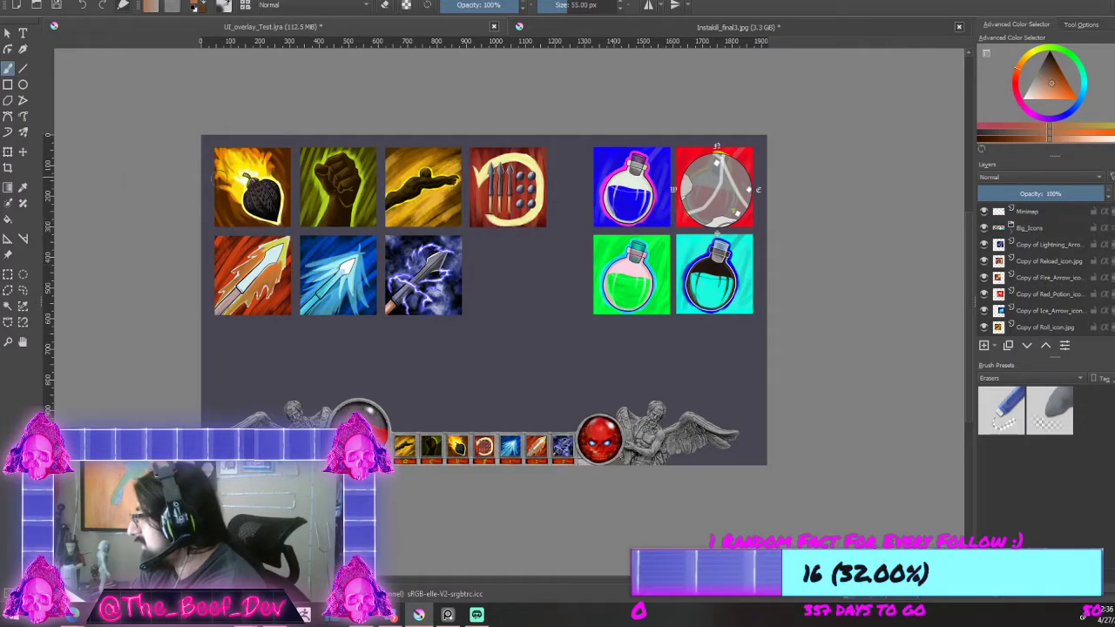
scroll(246, 169, "up", 5)
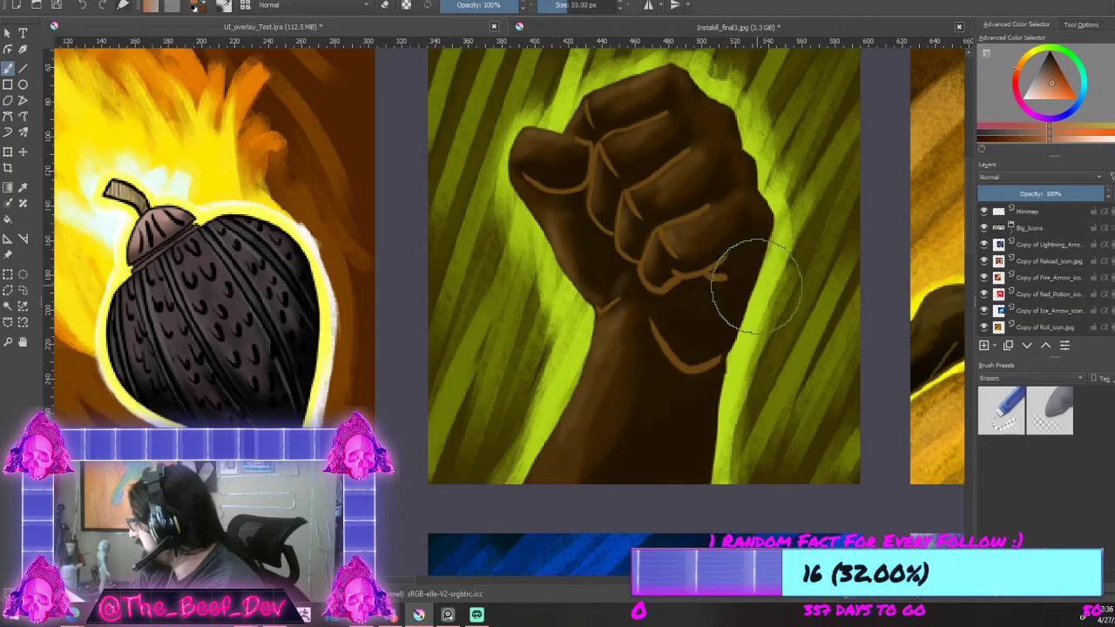
scroll(828, 384, "down", 5)
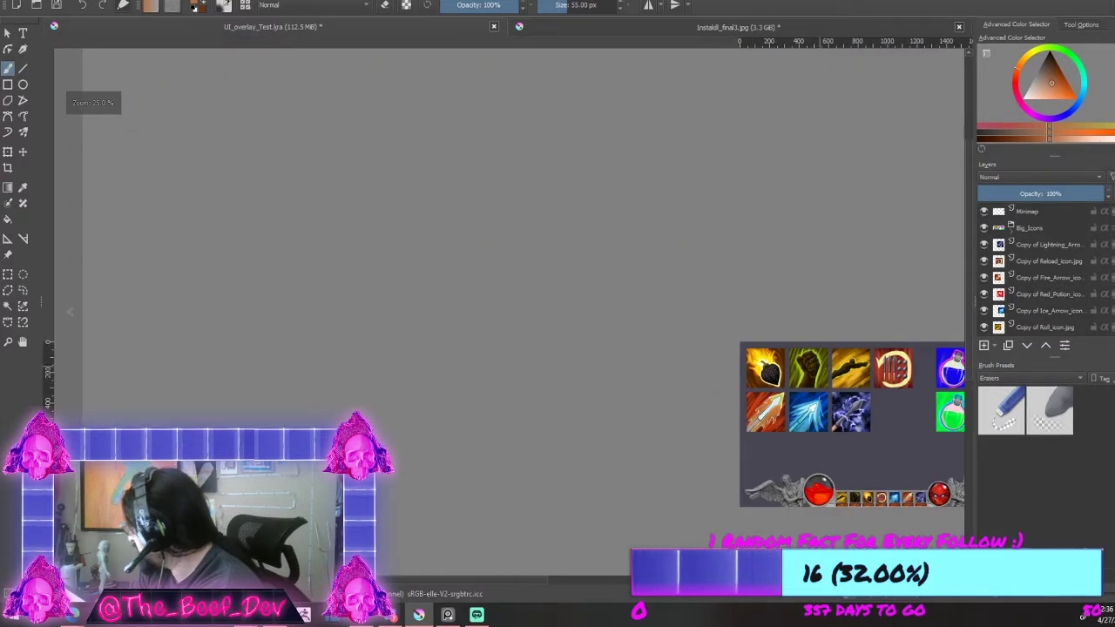
scroll(818, 364, "up", 3)
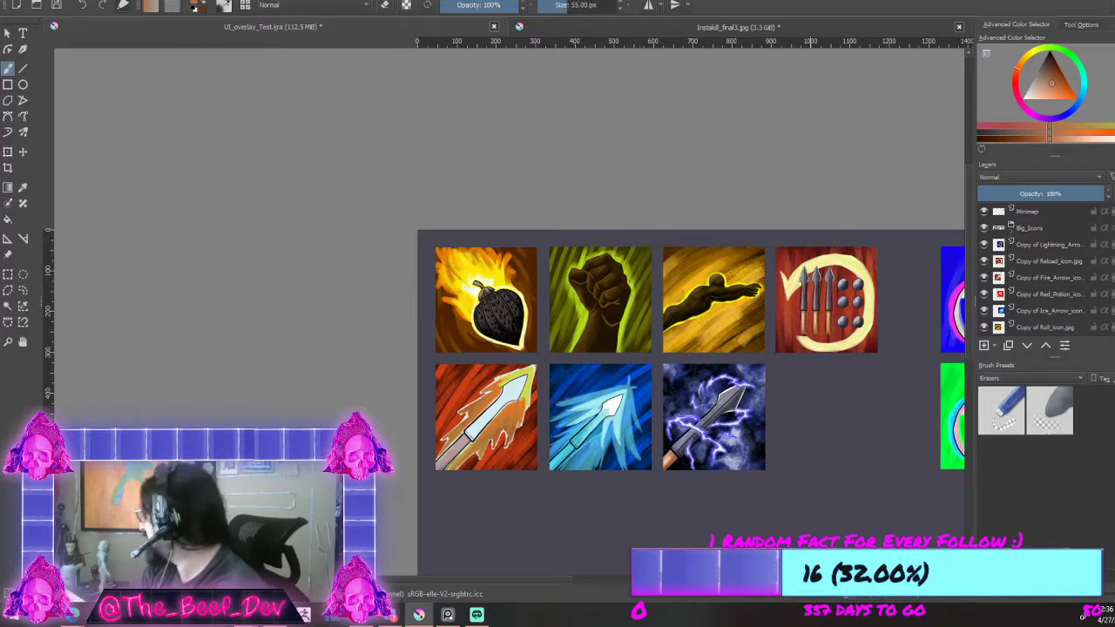
Step: Return to the Instakill_final3.jpg document and paste the Maleficent green-flame reference picture beneath the arrow line art
left_click(732, 27)
scroll(1066, 277, "down", 1)
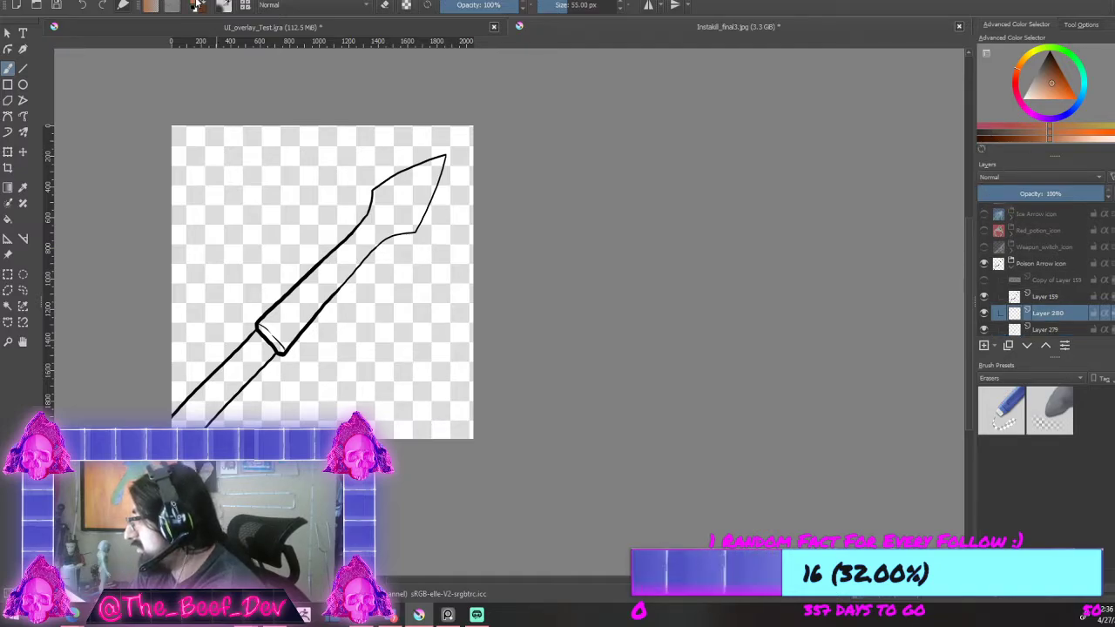
left_click(150, 5)
left_click(707, 131)
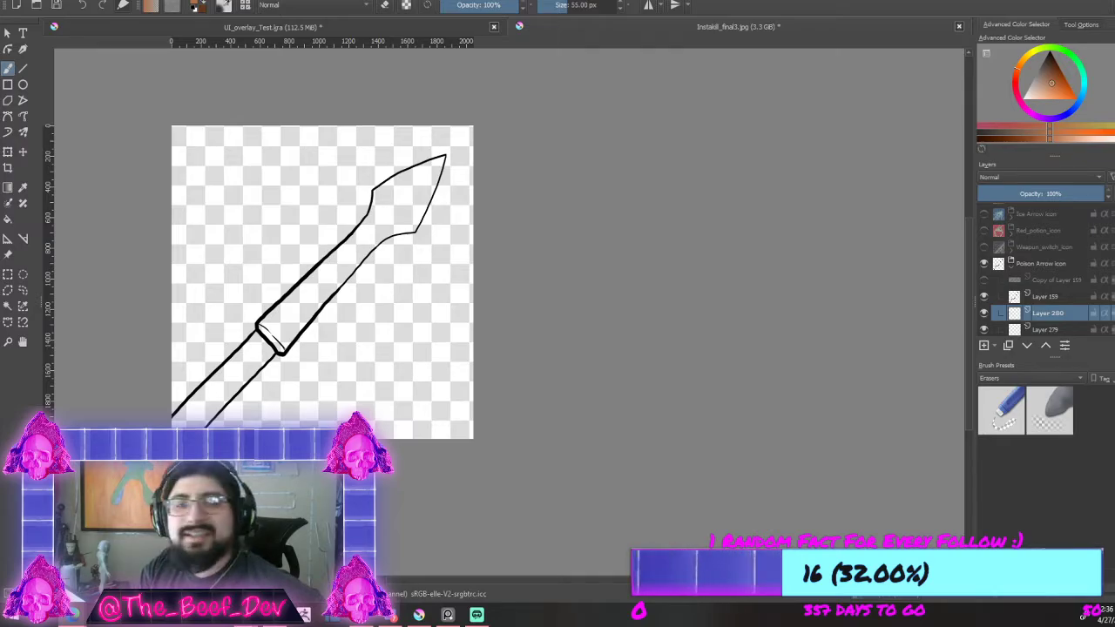
left_click_drag(380, 327, 382, 255)
left_click(431, 265)
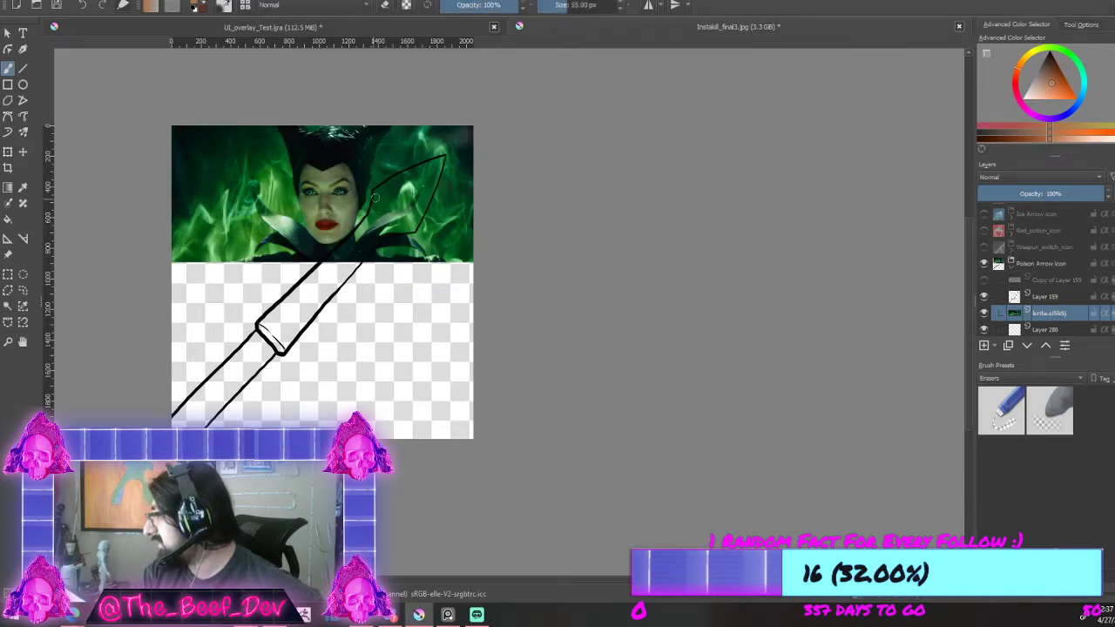
Step: Sample a mid green from the flames beside the face in the reference picture as the foreground color
scroll(375, 199, "up", 4)
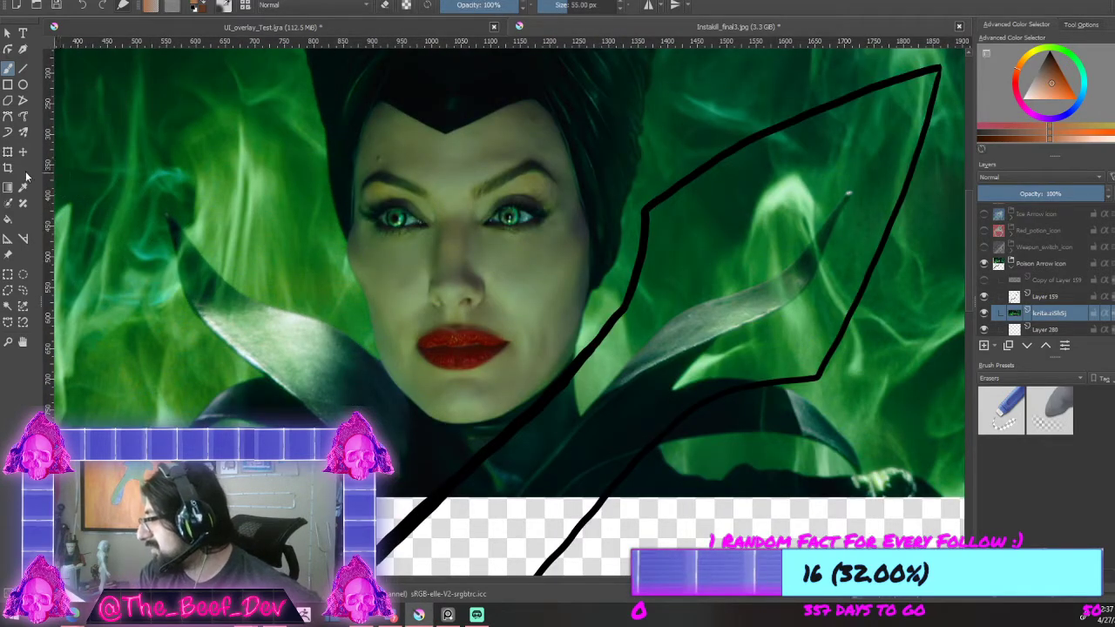
scroll(231, 229, "up", 2)
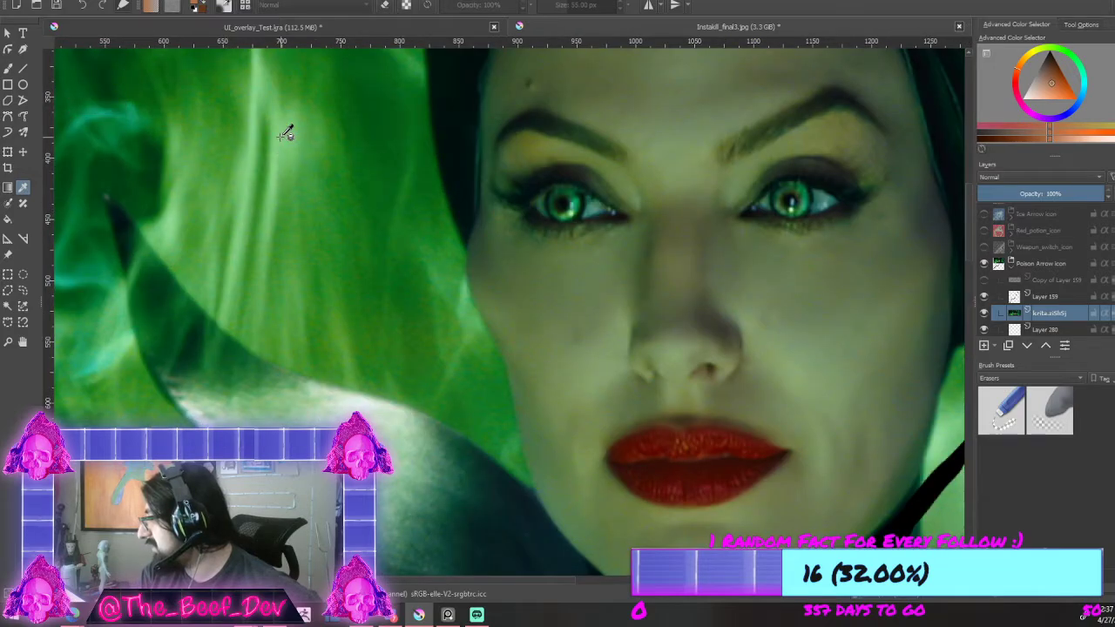
left_click(325, 313, "ctrl")
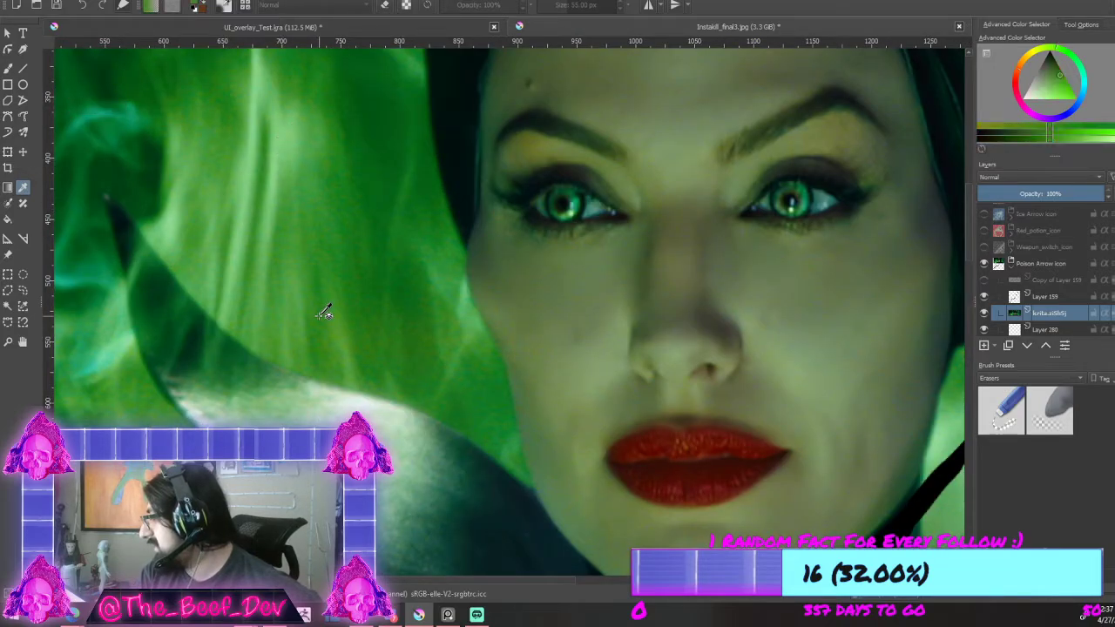
scroll(326, 308, "down", 5)
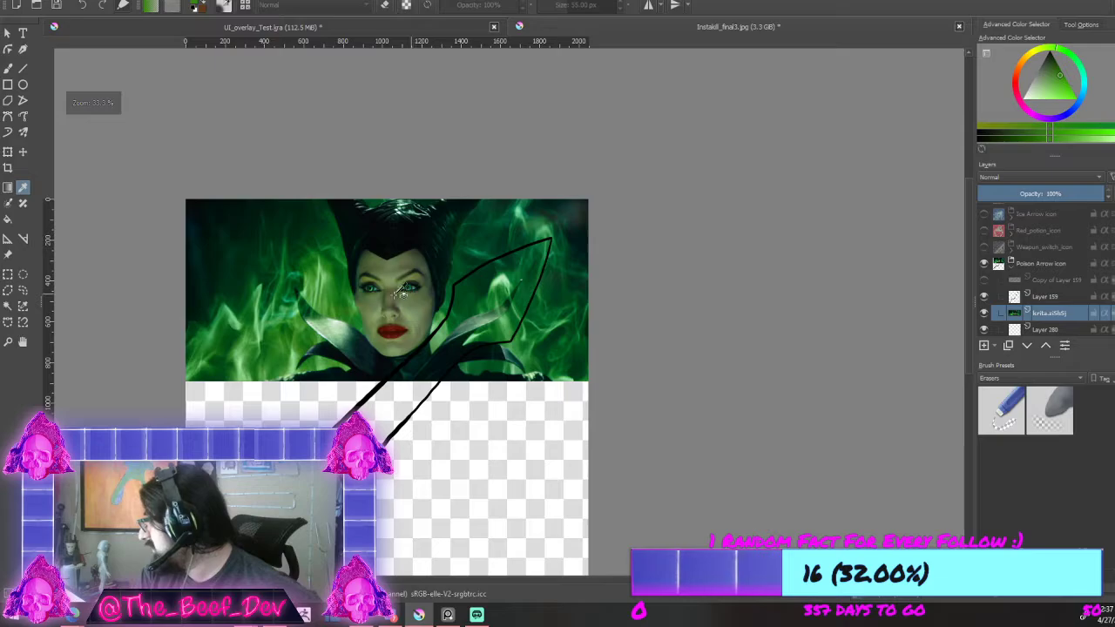
Step: Hide the reference picture and fill the whole of Layer 280 with the sampled green as the icon's background
left_click(985, 313)
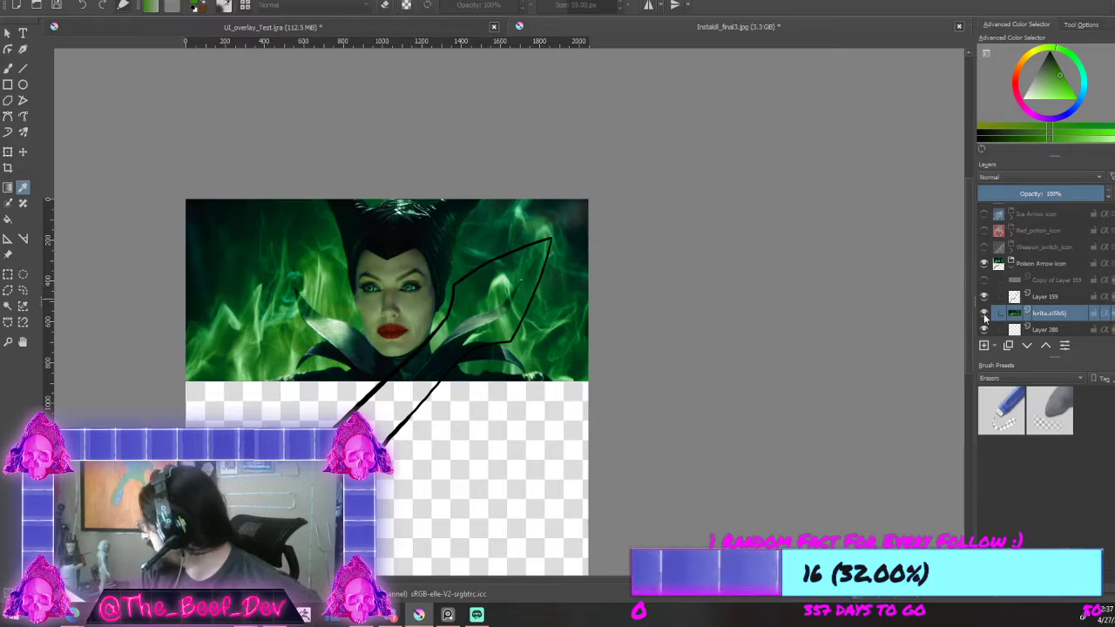
scroll(1046, 305, "down", 1)
left_click(1052, 315)
scroll(1051, 314, "down", 2)
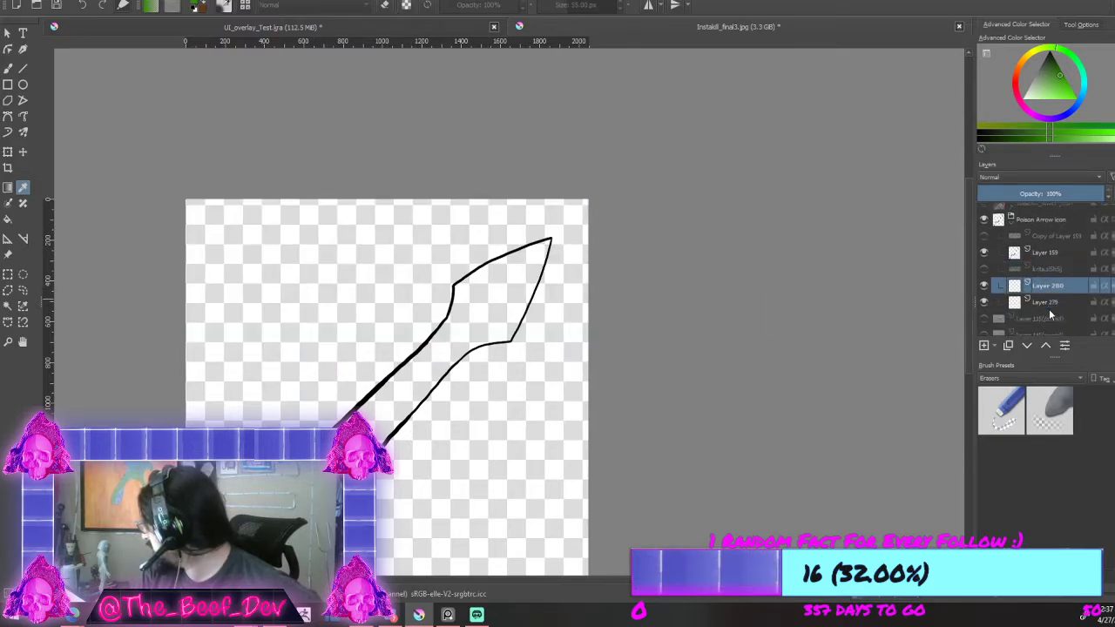
left_click(11, 220)
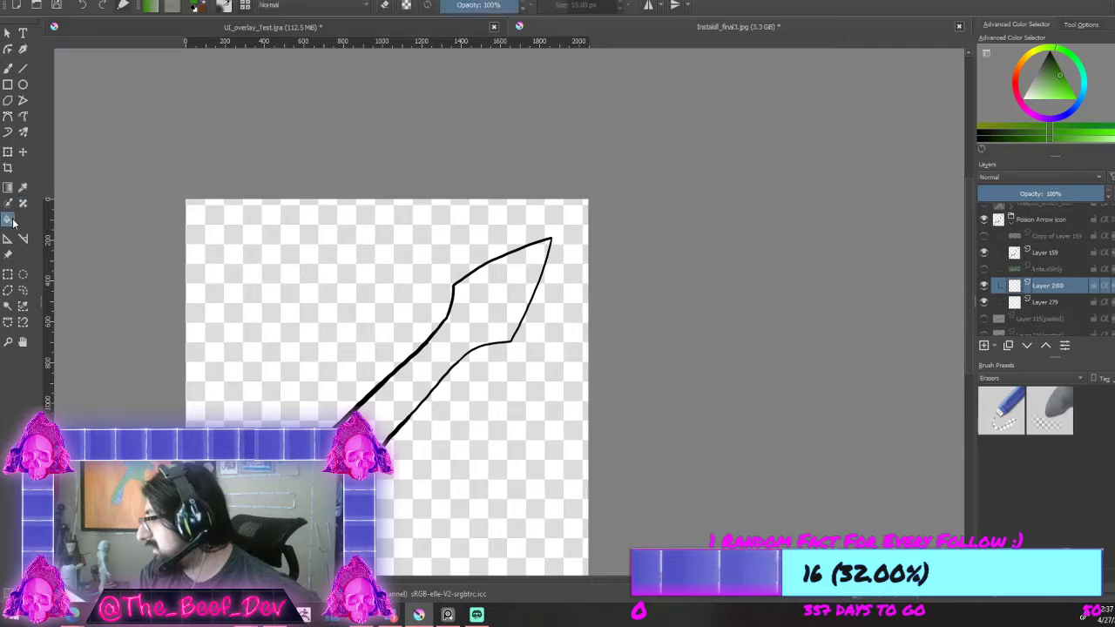
left_click(379, 313)
scroll(383, 316, "down", 2)
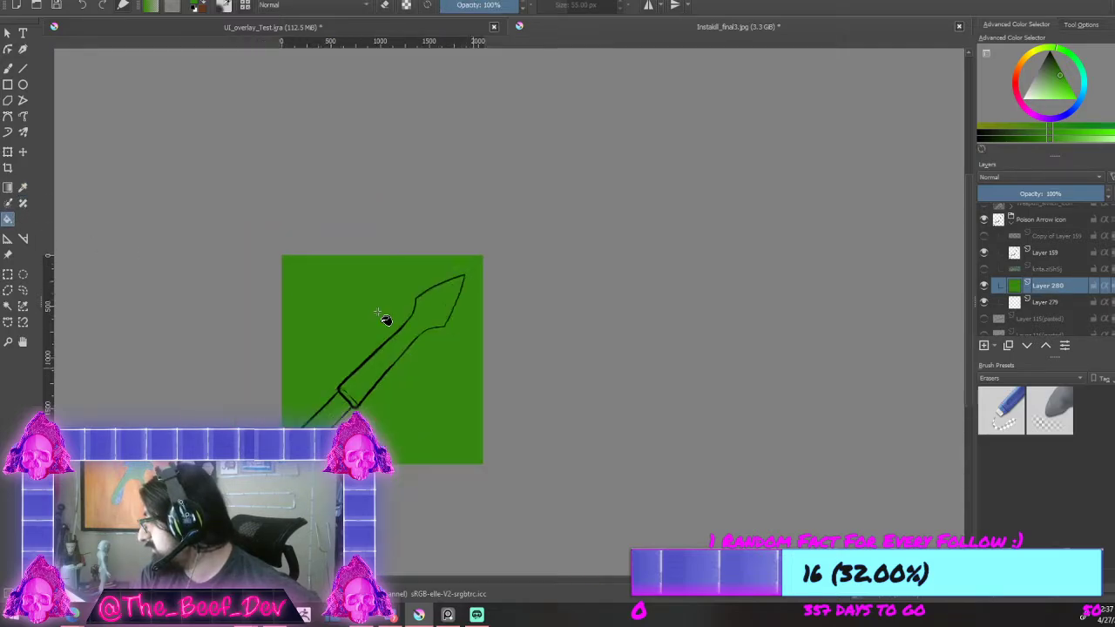
scroll(375, 364, "up", 1)
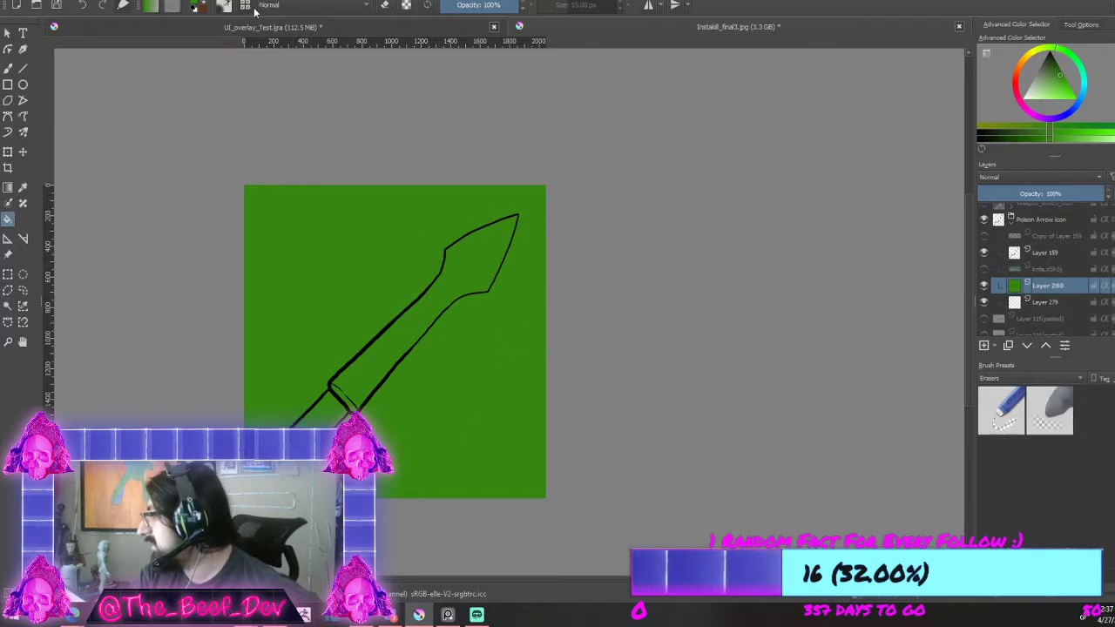
Step: Pick the Freehand Brush tool with the Chalk Grainy brush preset
left_click(9, 68)
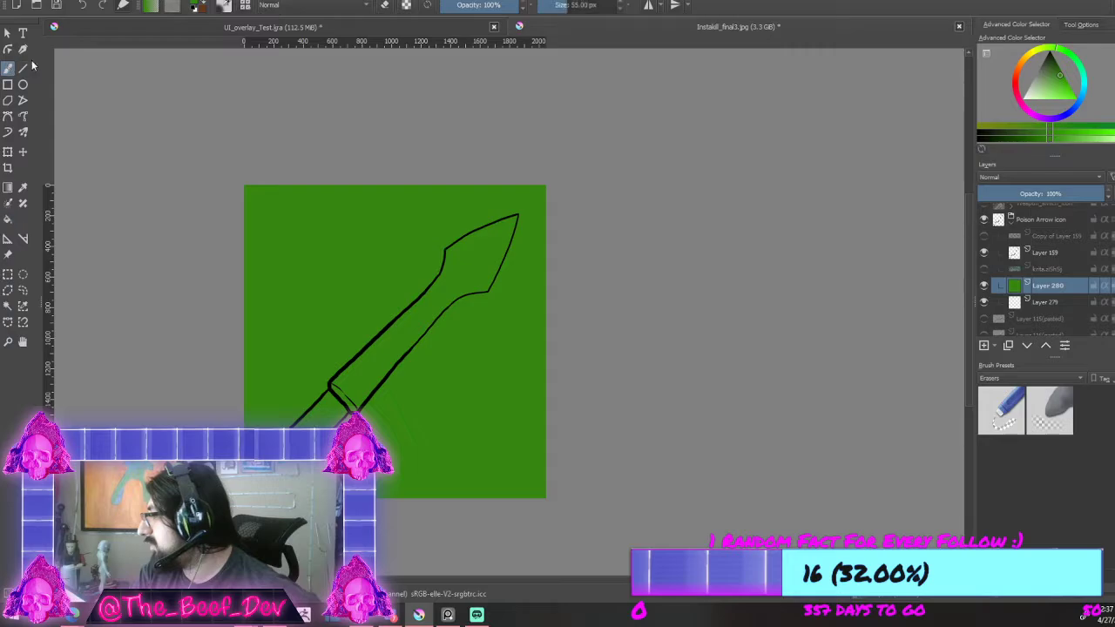
left_click(224, 6)
left_click(244, 5)
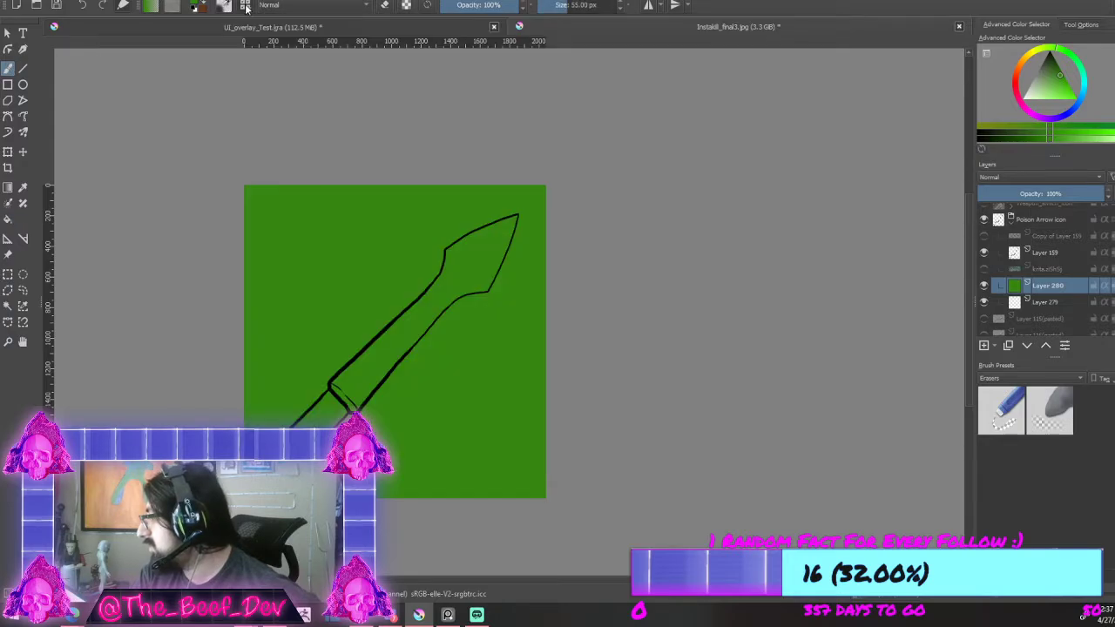
left_click(245, 5)
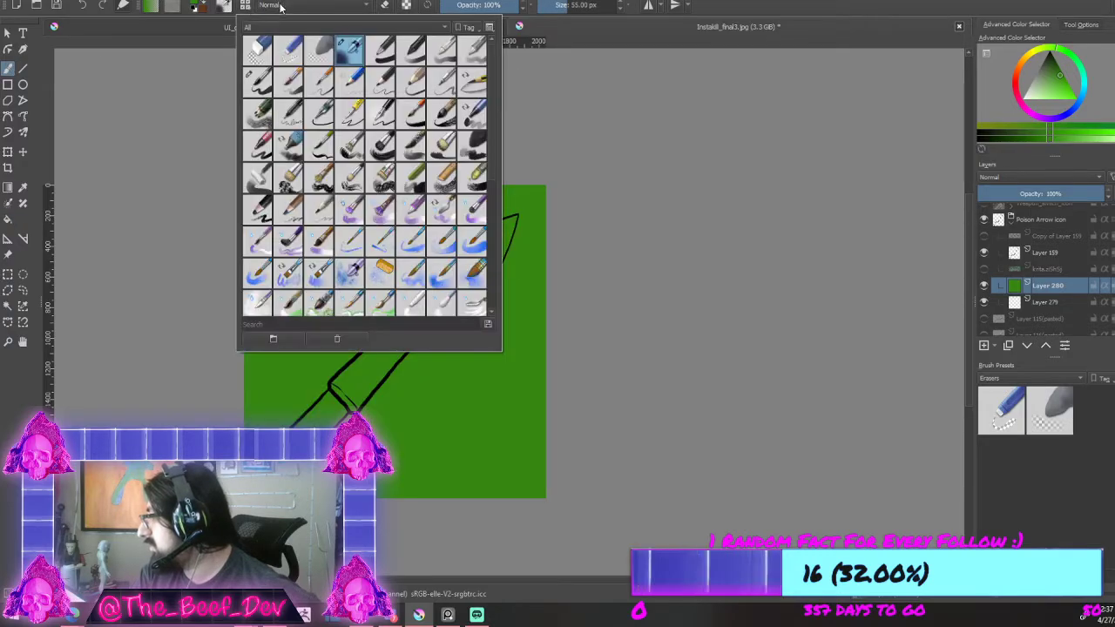
left_click(442, 178)
key("Escape")
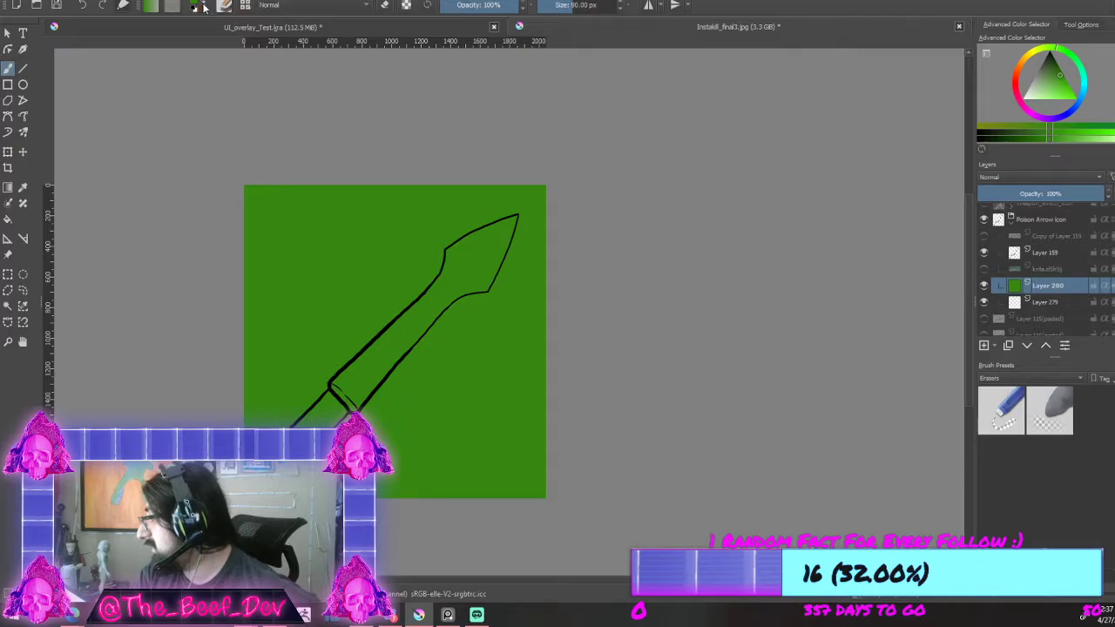
Step: Set up two painting colors based on the fill: a lighter green #3ca80b and a dark green #26620a as the active color
left_click(24, 187)
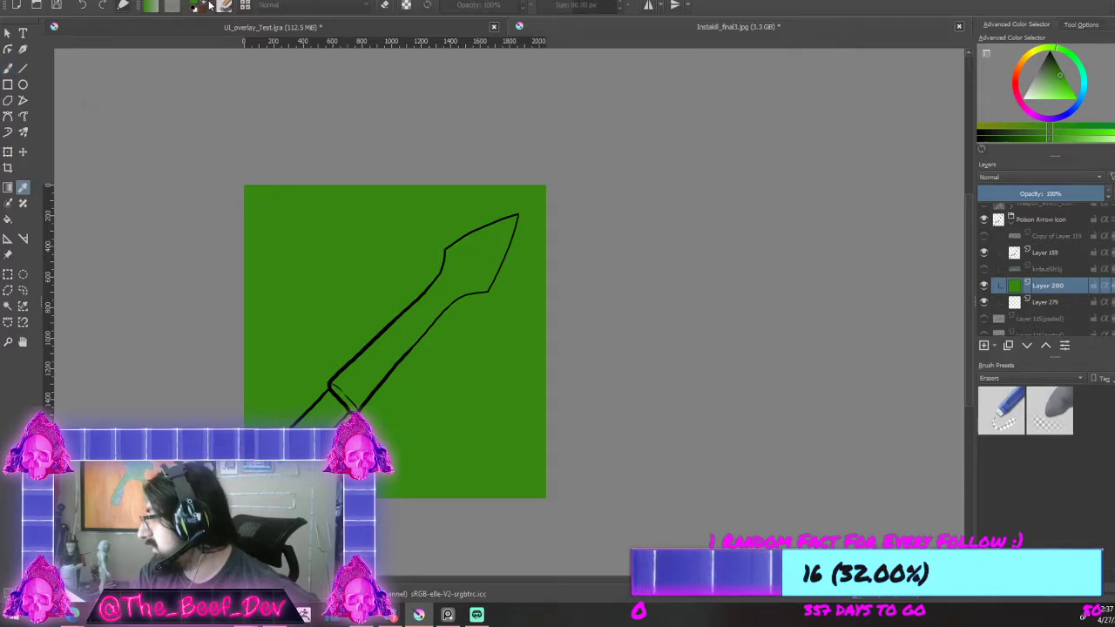
left_click(236, 77)
left_click(297, 218)
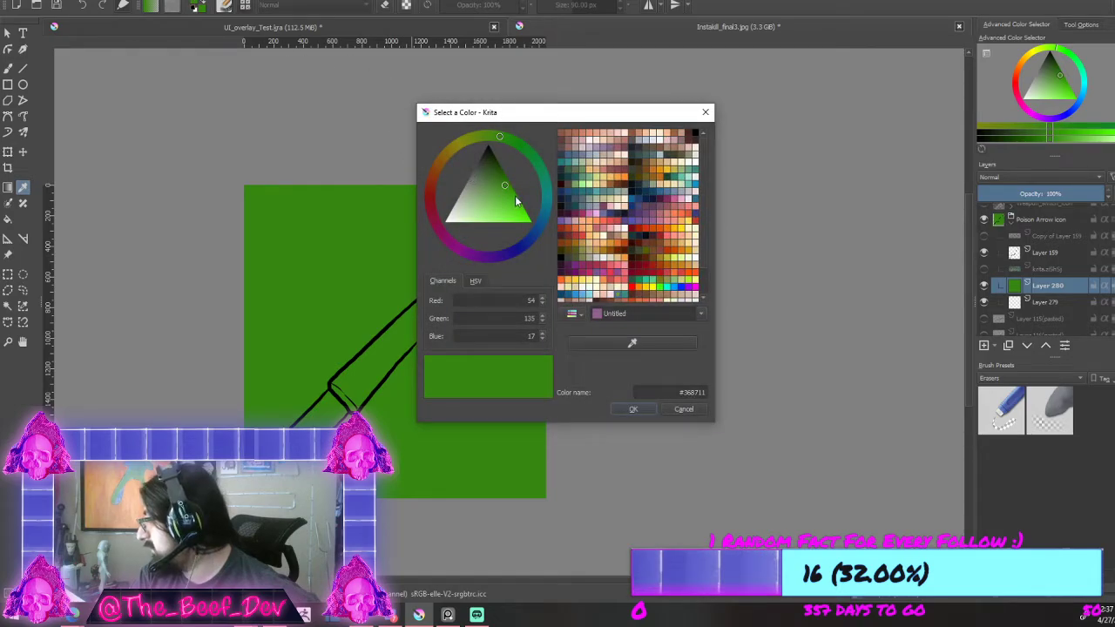
left_click(512, 195)
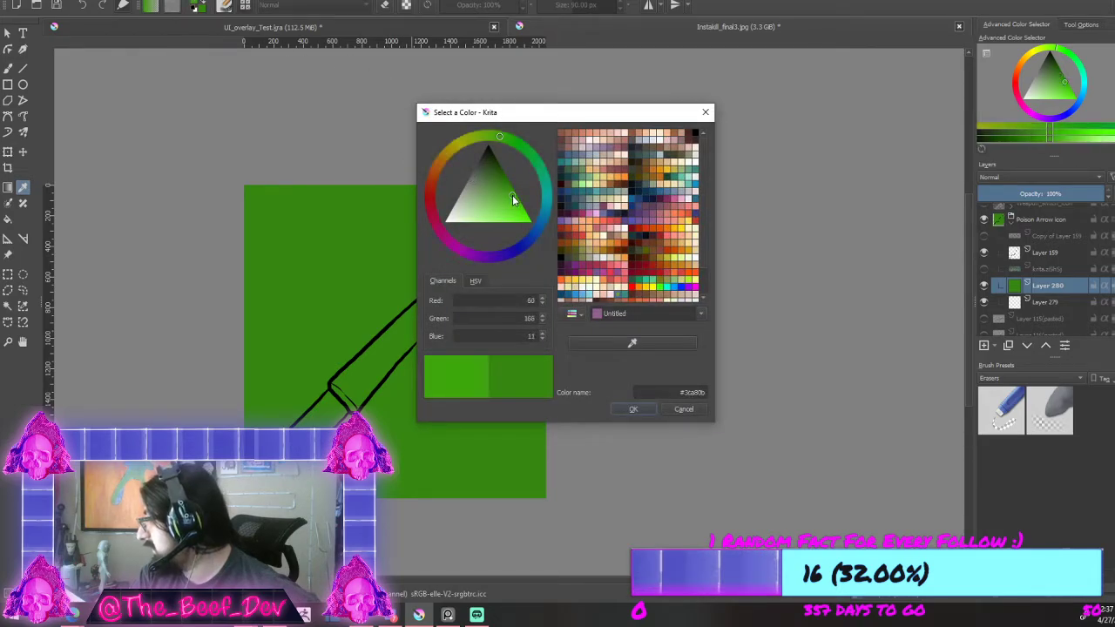
left_click(633, 409)
left_click(201, 5)
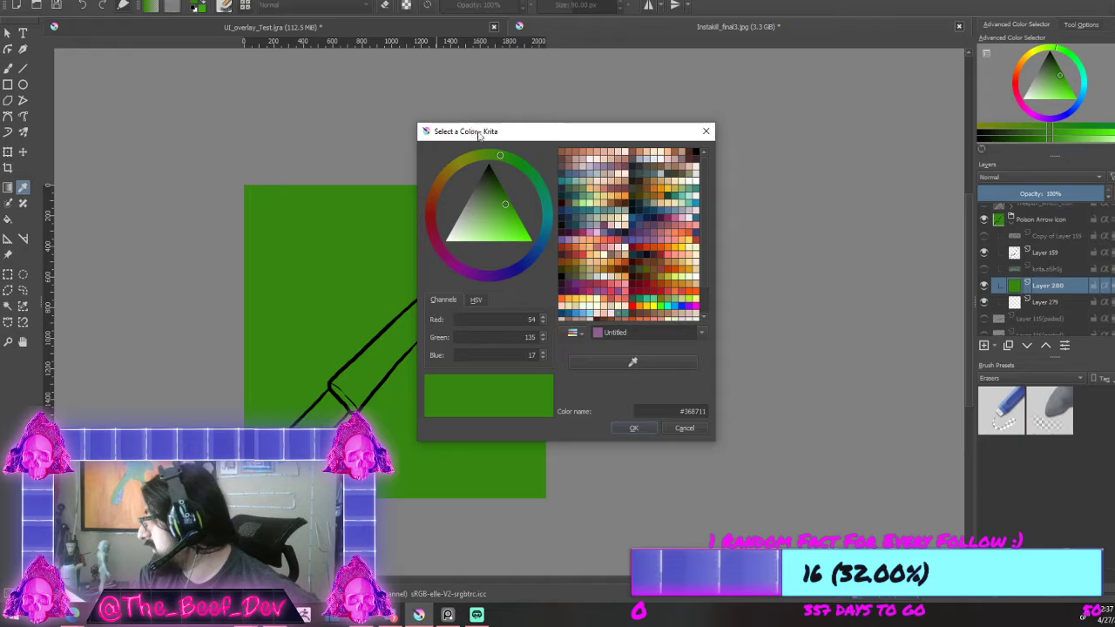
left_click(501, 195)
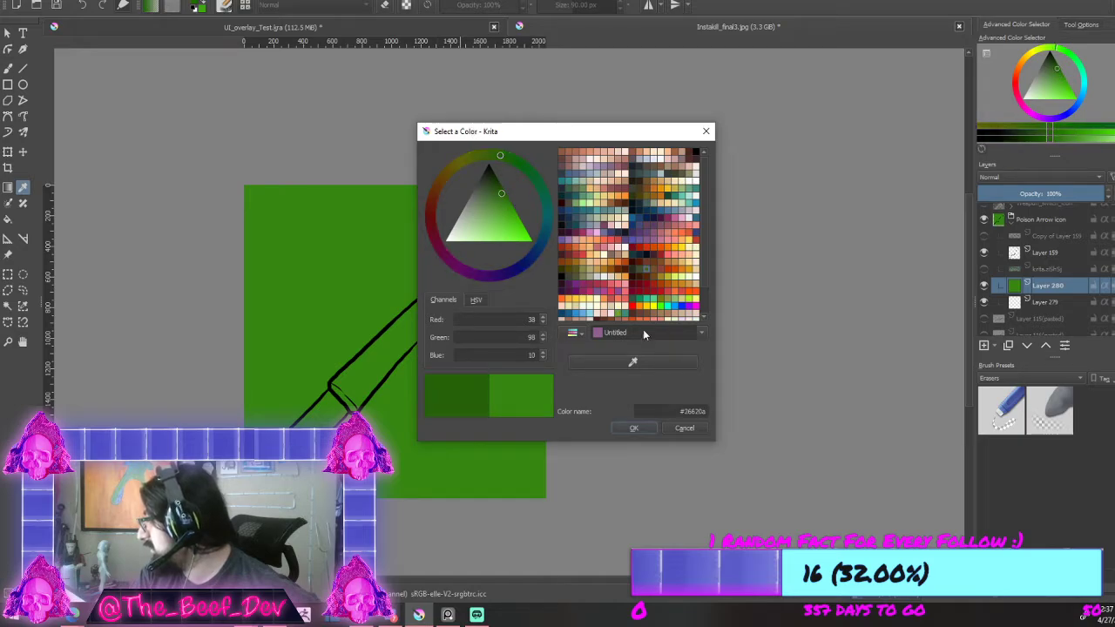
left_click(634, 426)
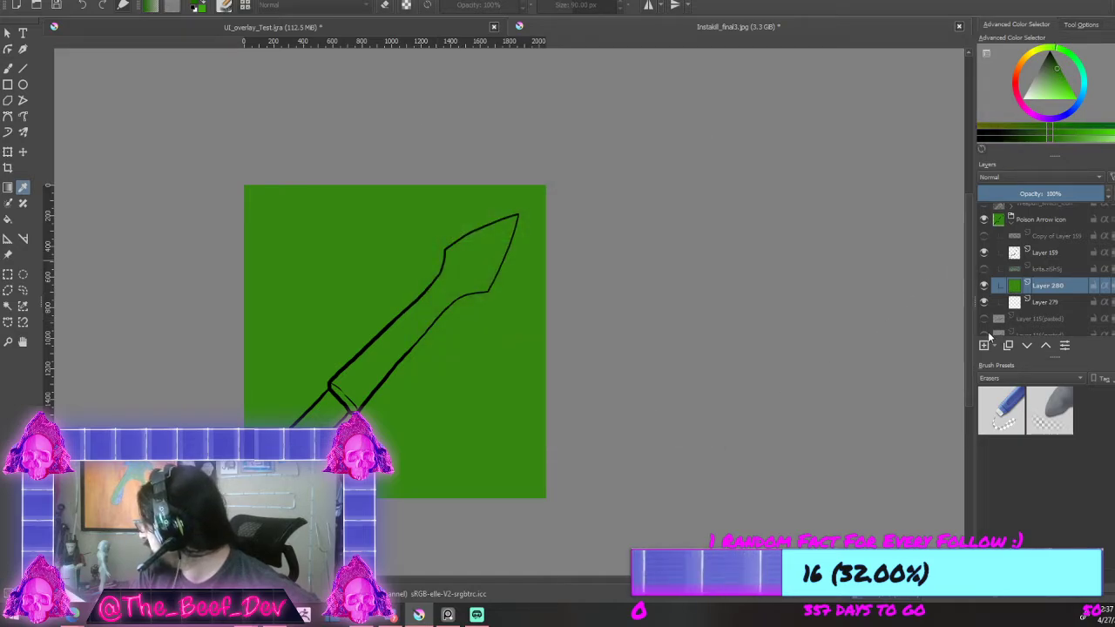
Step: Add two empty paint layers above the green background fill and make the lower one active
left_click(984, 346)
left_click(982, 346)
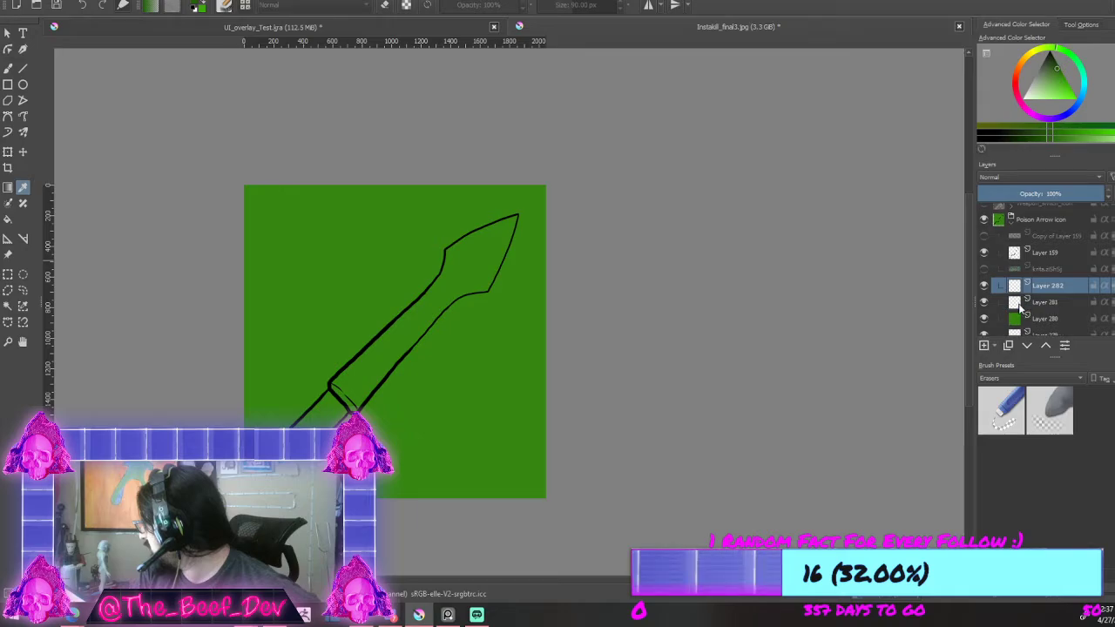
left_click(1021, 307)
mouse_move(1021, 307)
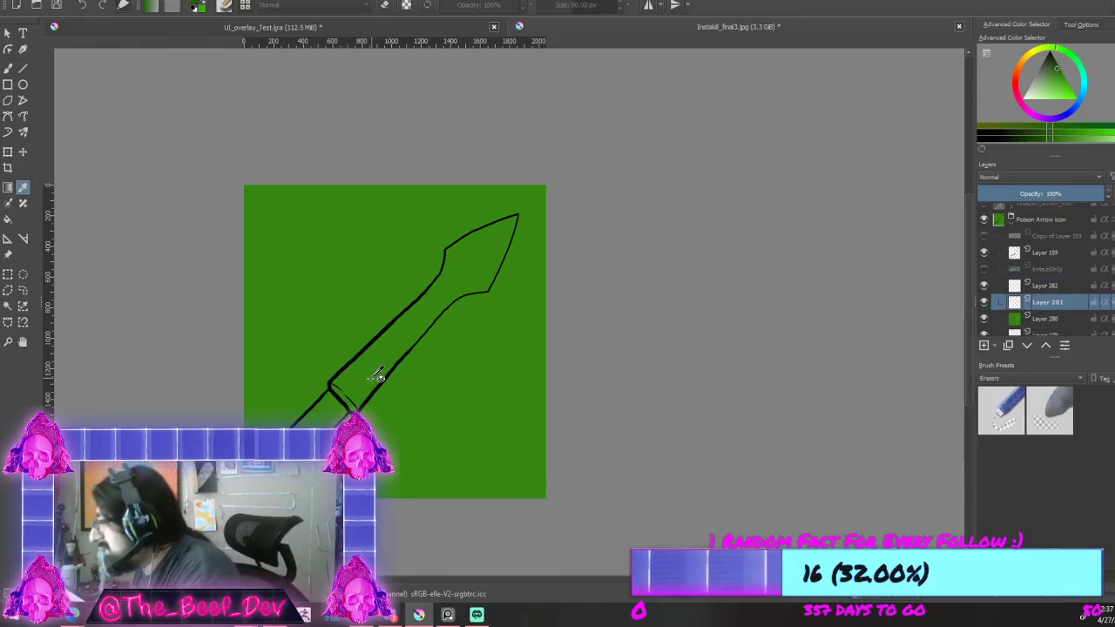
Step: Paint broad dark green diagonal streaks on both sides of the arrow with an enlarged chalk brush
left_click(11, 68)
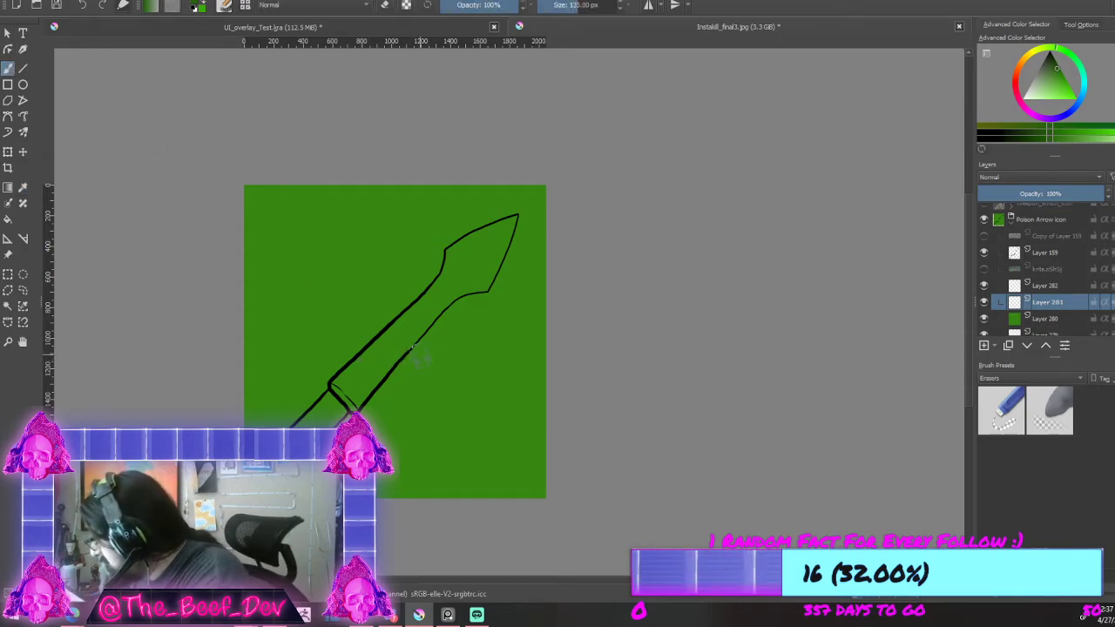
mouse_move(401, 362)
left_mouse_down()
mouse_move(565, 249)
mouse_move(484, 463)
left_mouse_up()
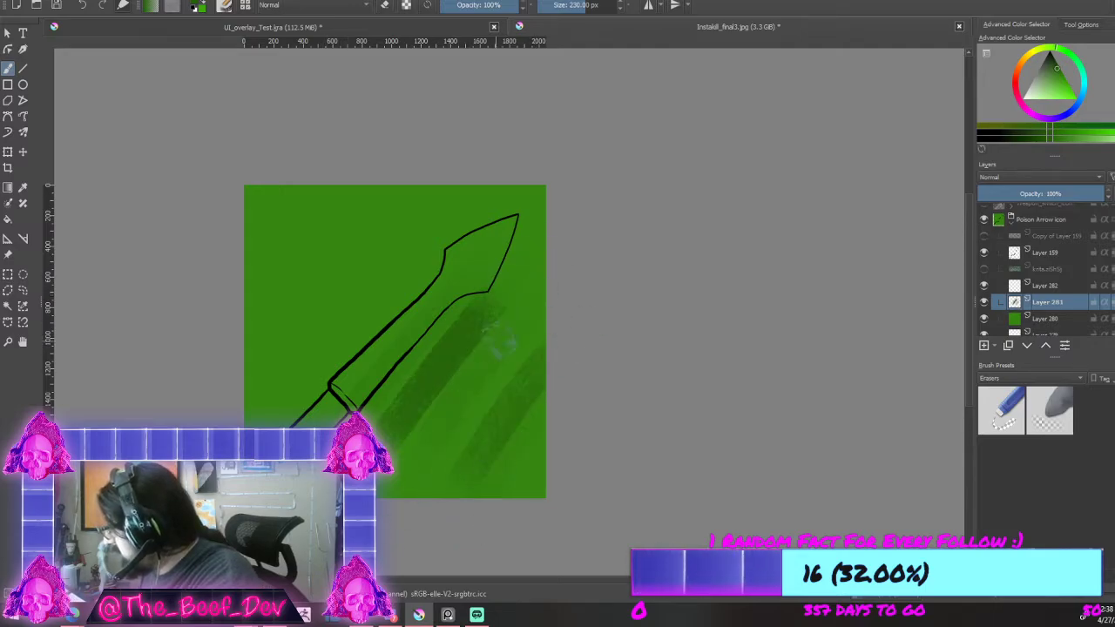
left_click_drag(279, 414, 462, 205)
left_click_drag(292, 288, 374, 197)
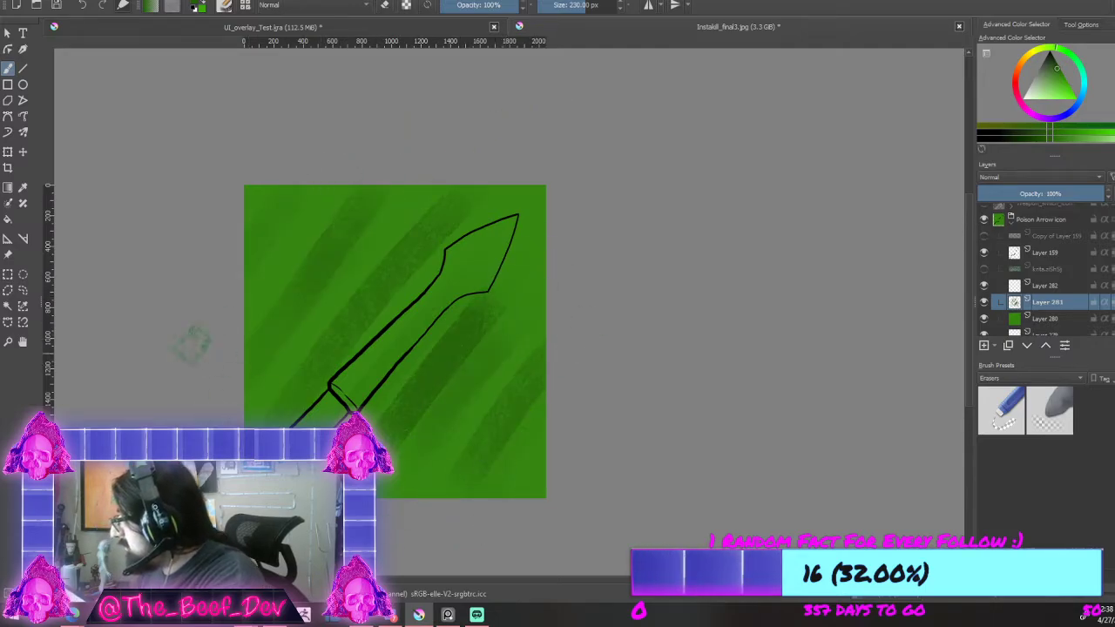
Step: Reduce the brush size to about 110 px and paint thinner dark green streaks parallel to the arrow, including behind the arrowhead
key("bracketleft")
key("bracketleft")
key("bracketleft")
key("bracketleft")
key("bracketleft")
key("bracketleft")
key("bracketleft")
key("bracketleft")
key("bracketleft")
key("bracketleft")
key("bracketleft")
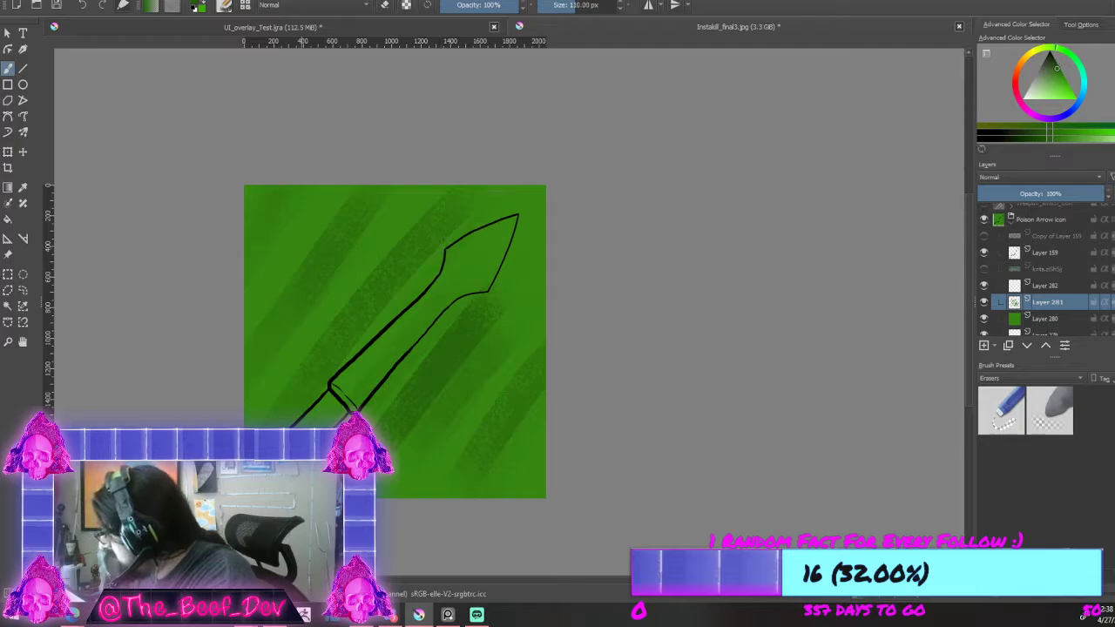
mouse_move(353, 400)
left_mouse_down()
mouse_move(413, 320)
mouse_move(508, 241)
left_mouse_up()
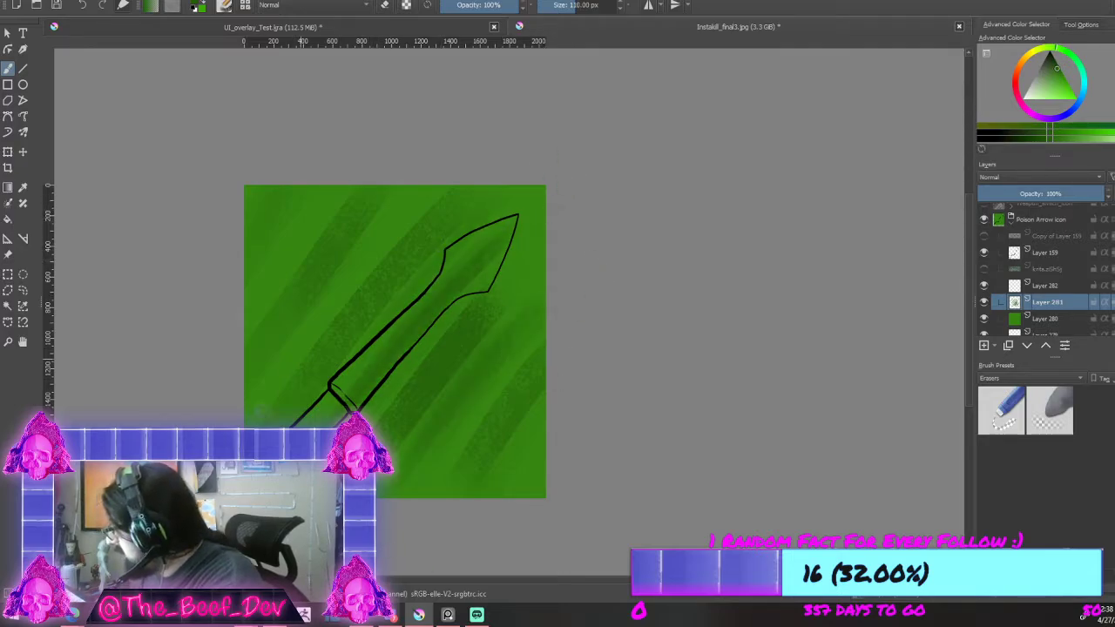
Step: Layer lighter green streaks and then darker ones diagonally across the background, undoing the overly bright stroke beside the shaft
left_click(208, 3)
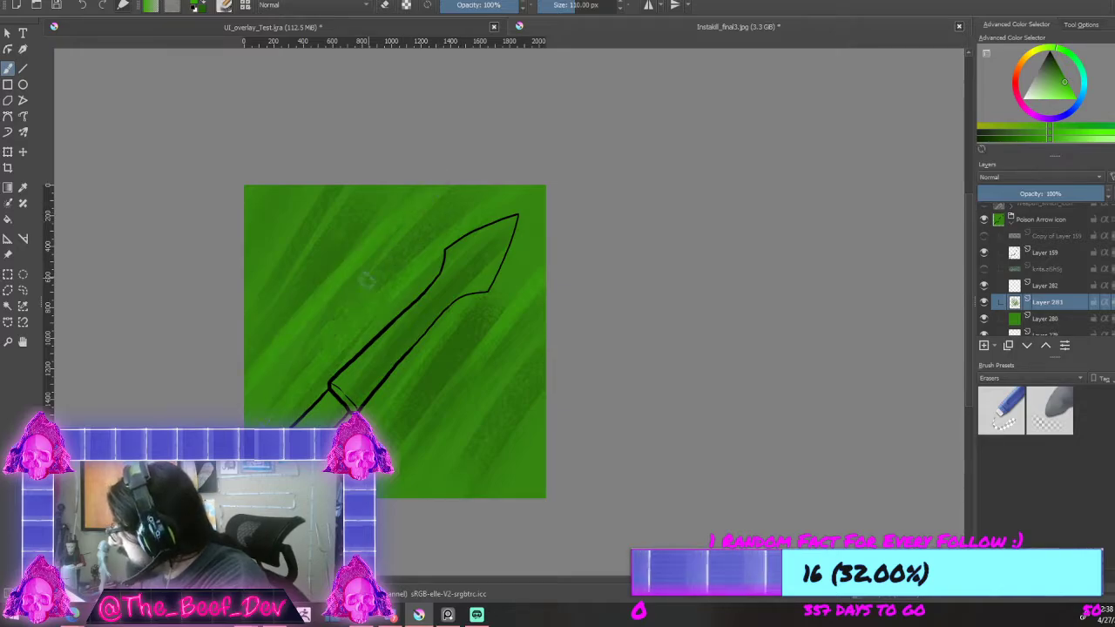
left_click_drag(284, 381, 386, 256)
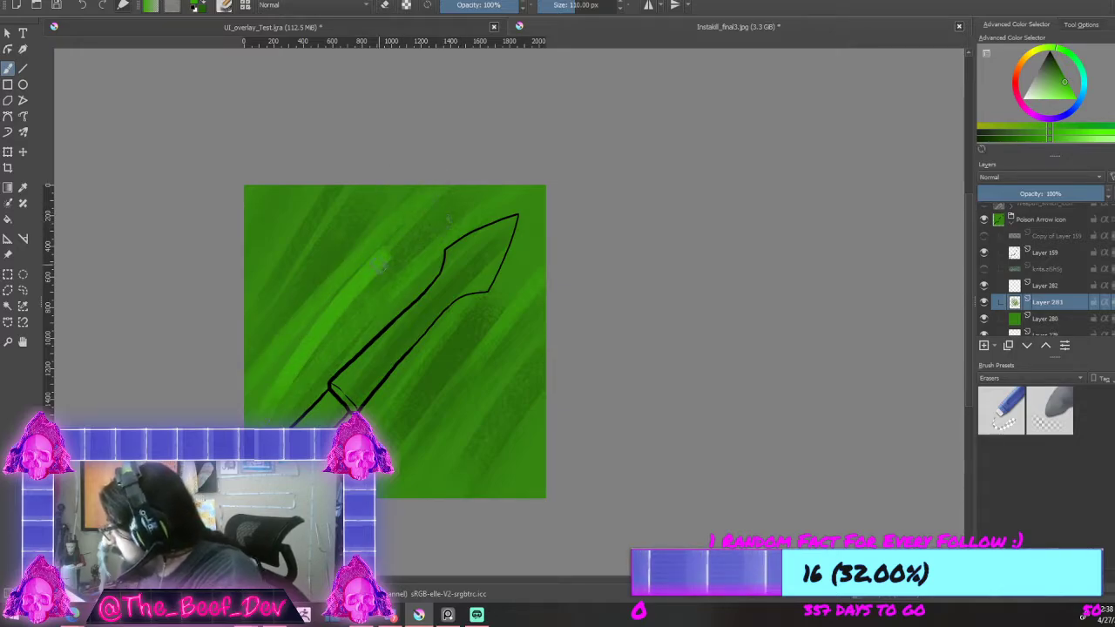
key("ctrl+z")
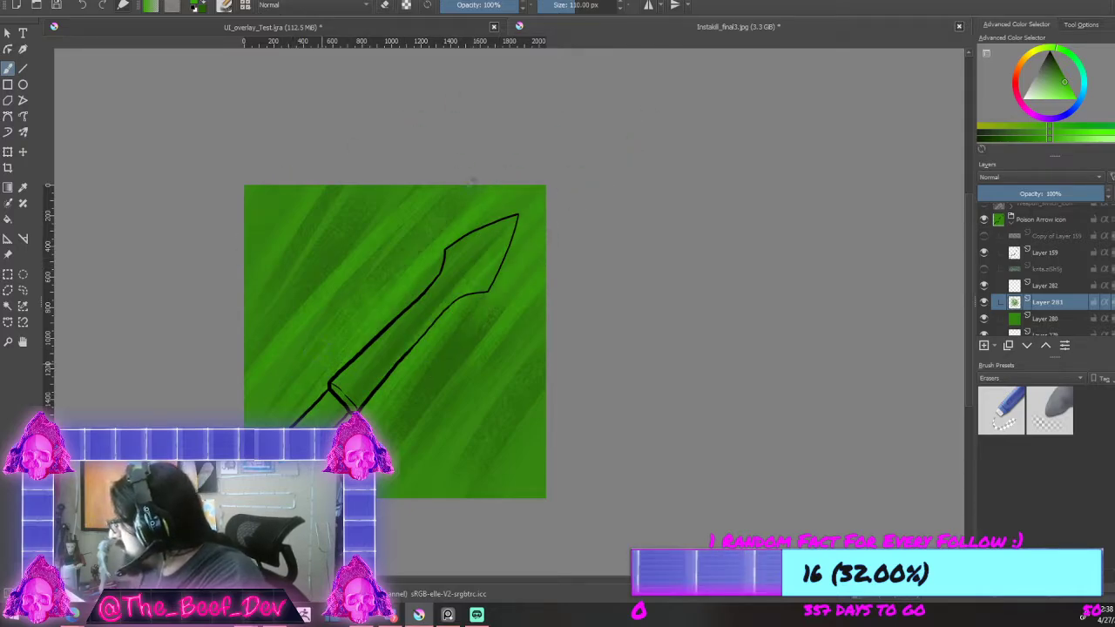
left_click(202, 4)
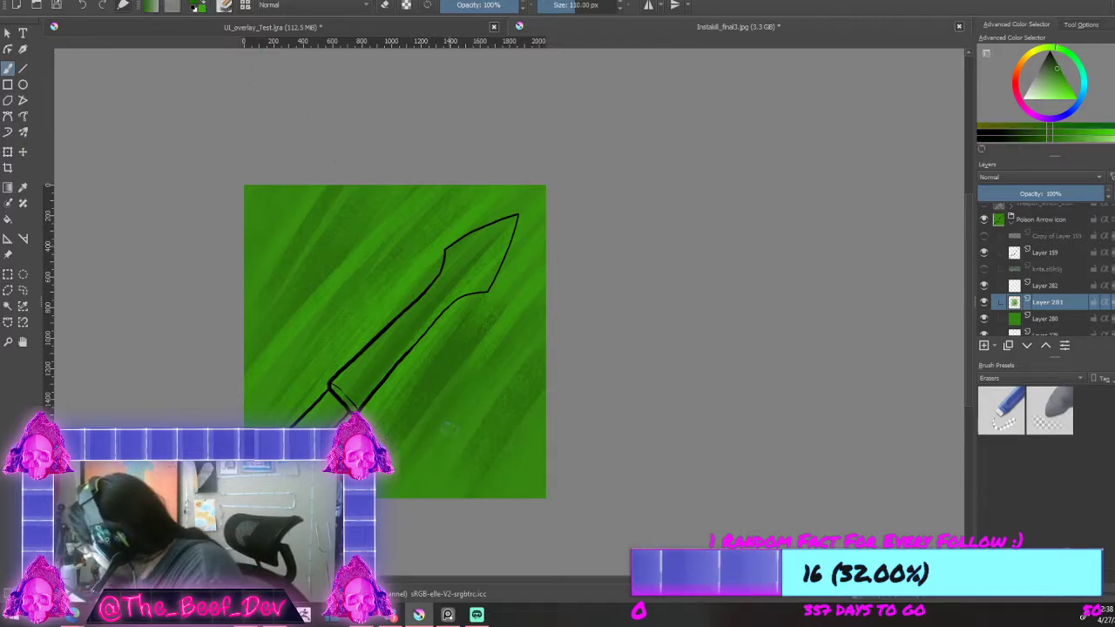
left_click_drag(447, 427, 523, 305)
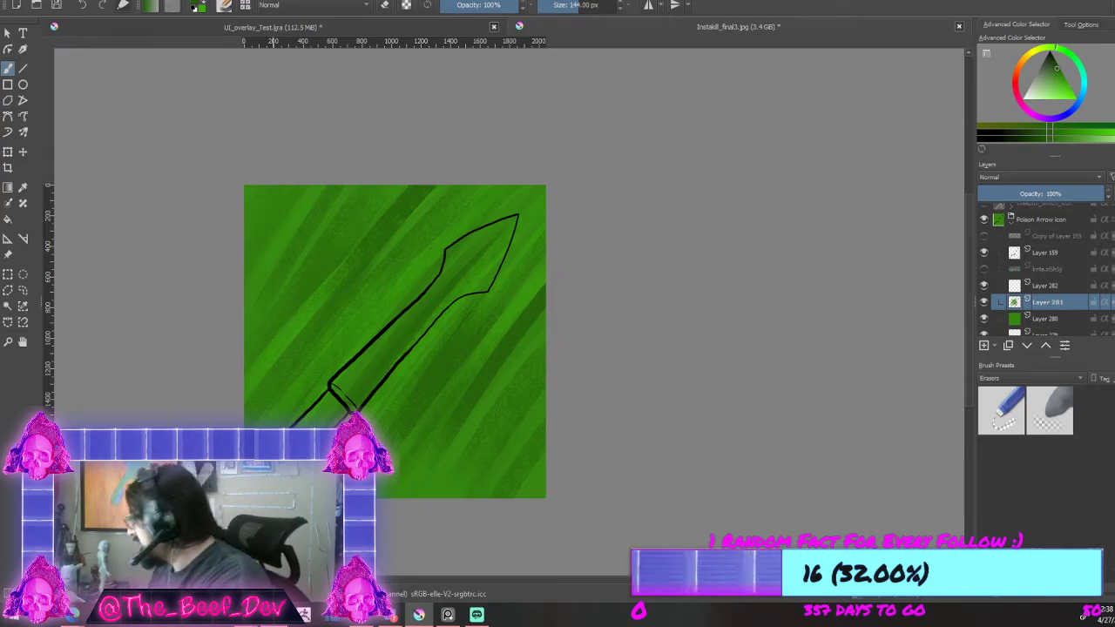
Step: Activate the empty layer above the streaks and set the foreground color to the brighter green #3abb00
left_click(1052, 290)
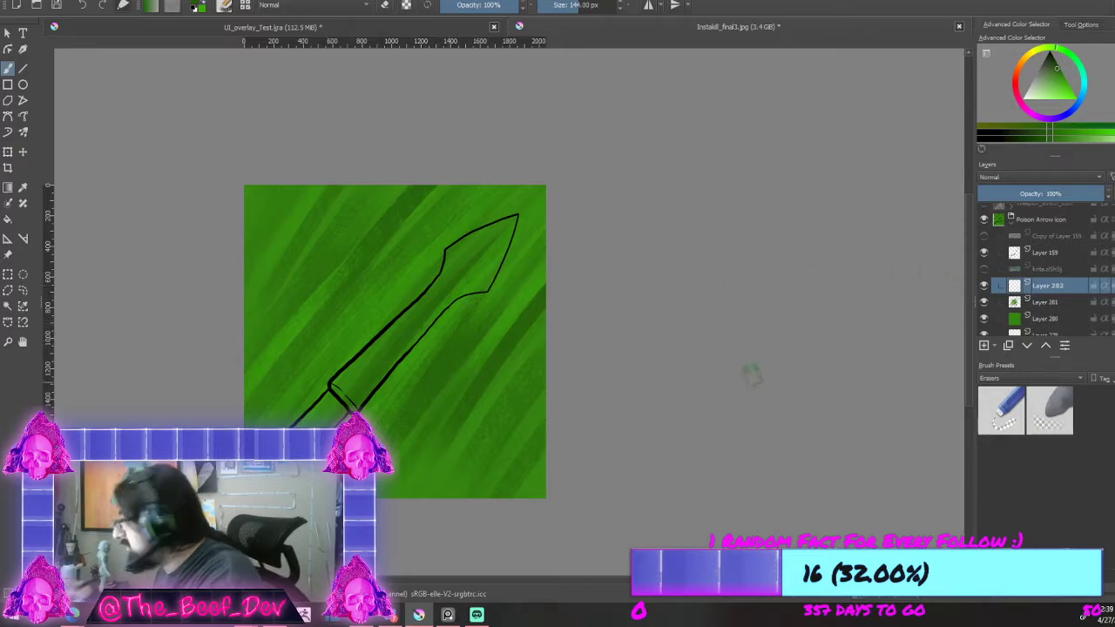
left_click(200, 4)
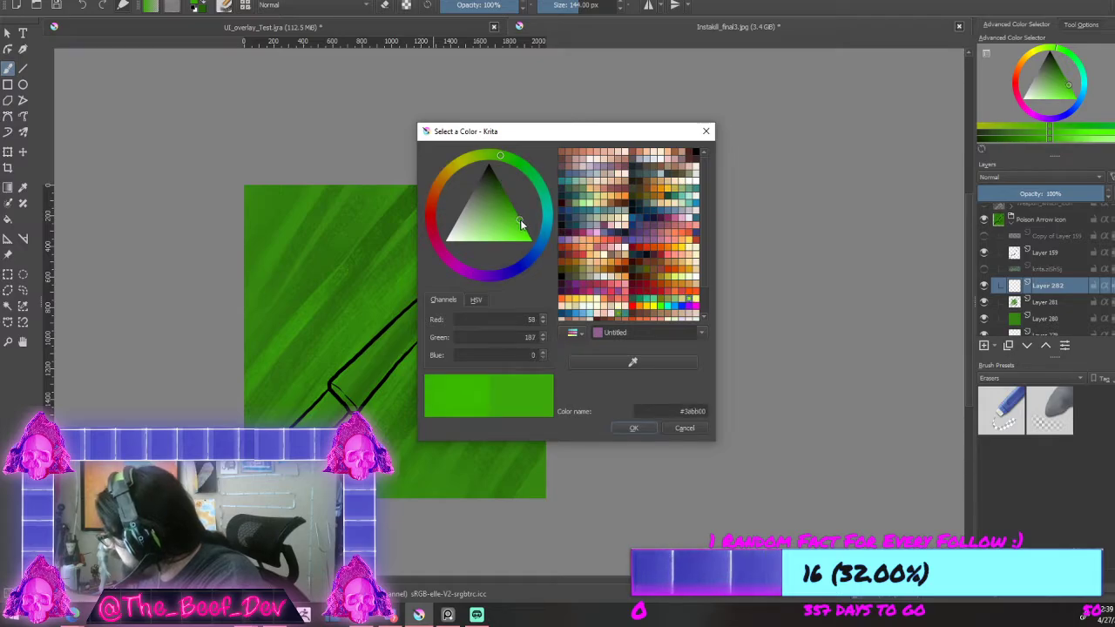
left_click(633, 428)
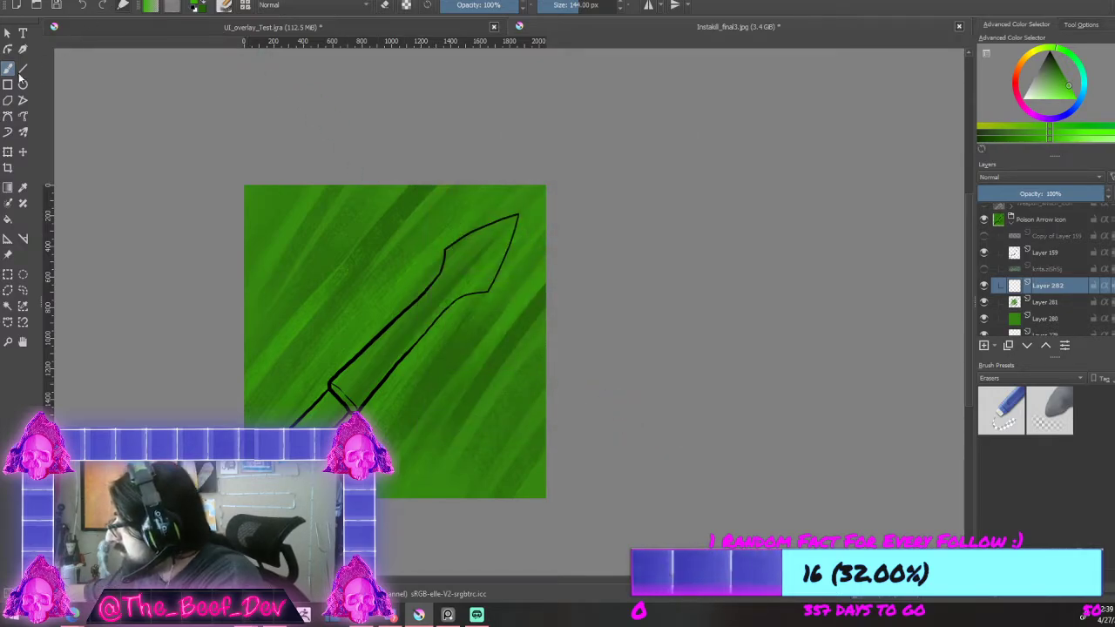
Step: Switch from the chalk brush to a solid, clean-edged ink brush preset for coloring the arrow
left_click(227, 6)
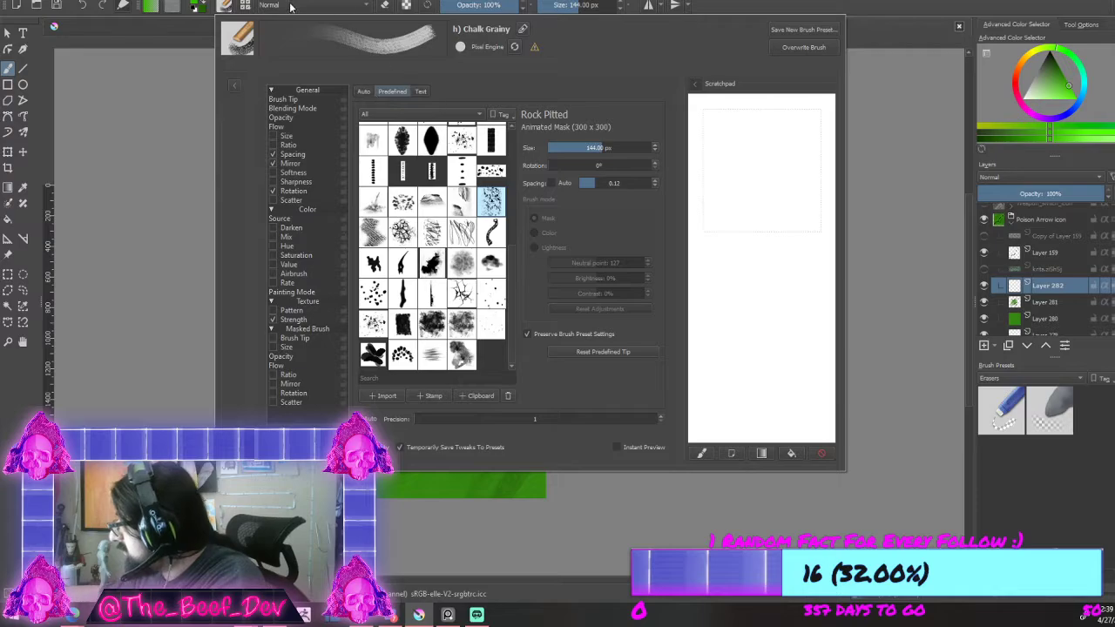
left_click(244, 6)
left_click(245, 6)
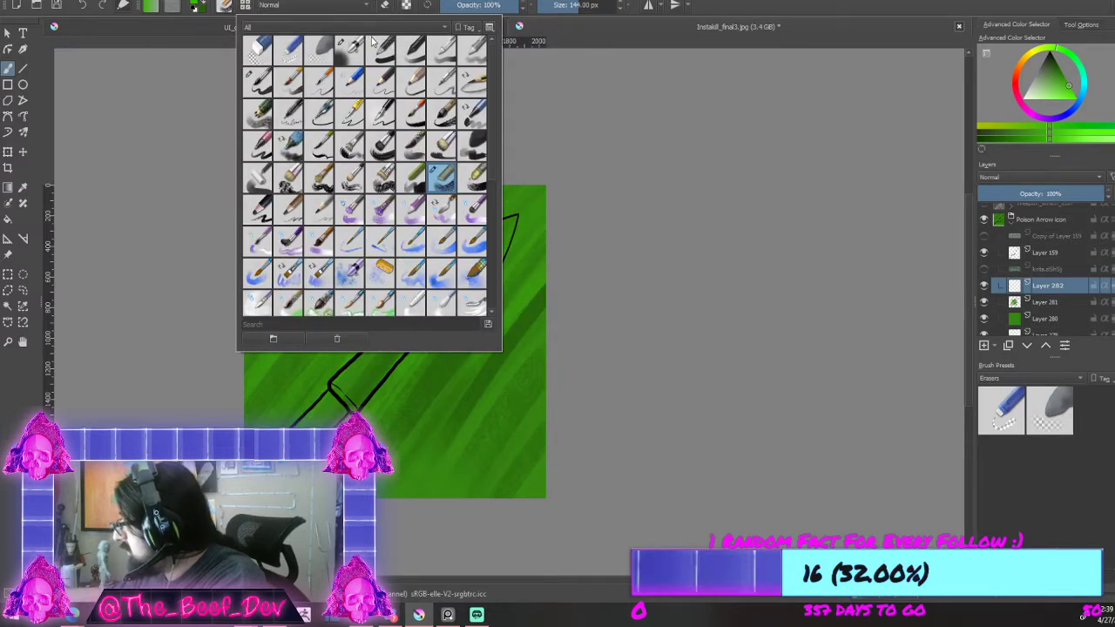
left_click(262, 76)
left_click(245, 6)
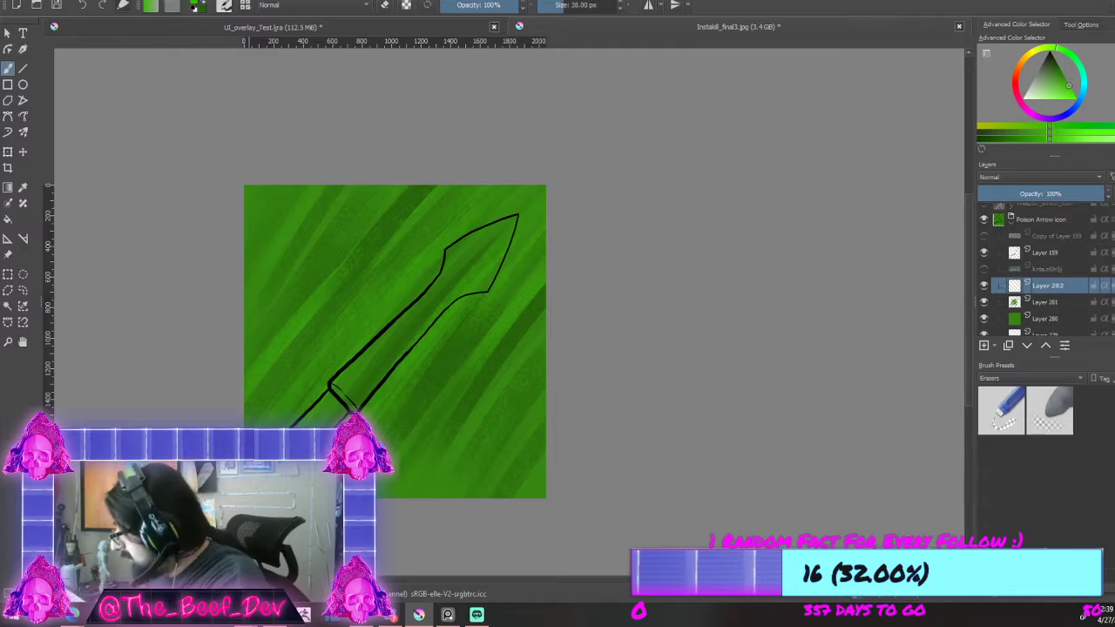
Step: Paint bright green inside the arrow's outline, closing off both edges of the shaft and roughly coloring the arrowhead
scroll(264, 486, "up", 2)
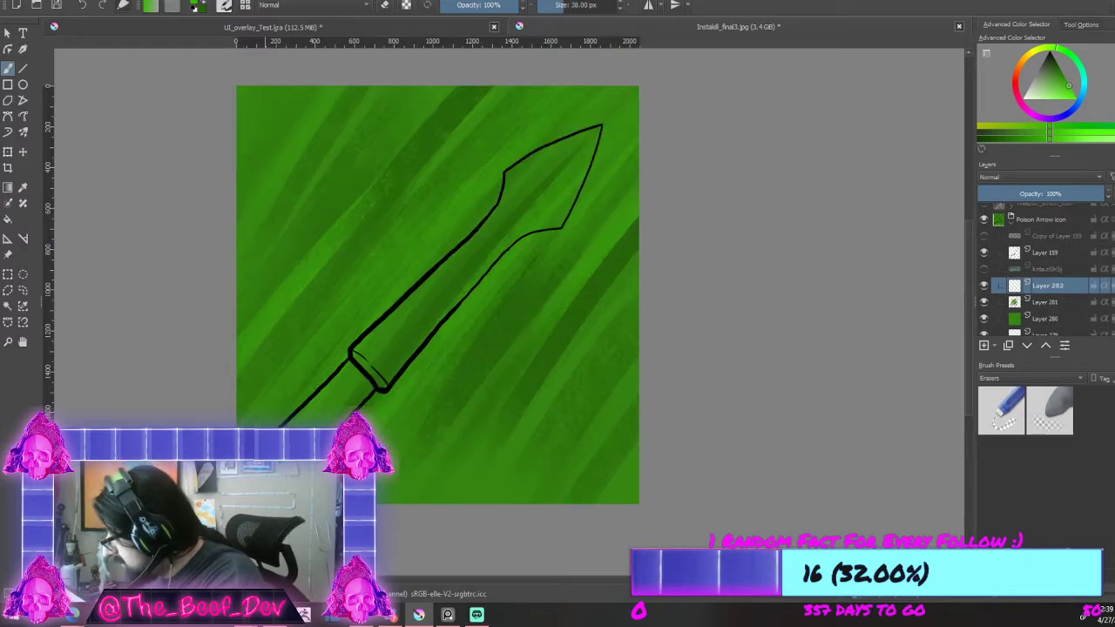
scroll(422, 338, "down", 3)
scroll(473, 206, "up", 2)
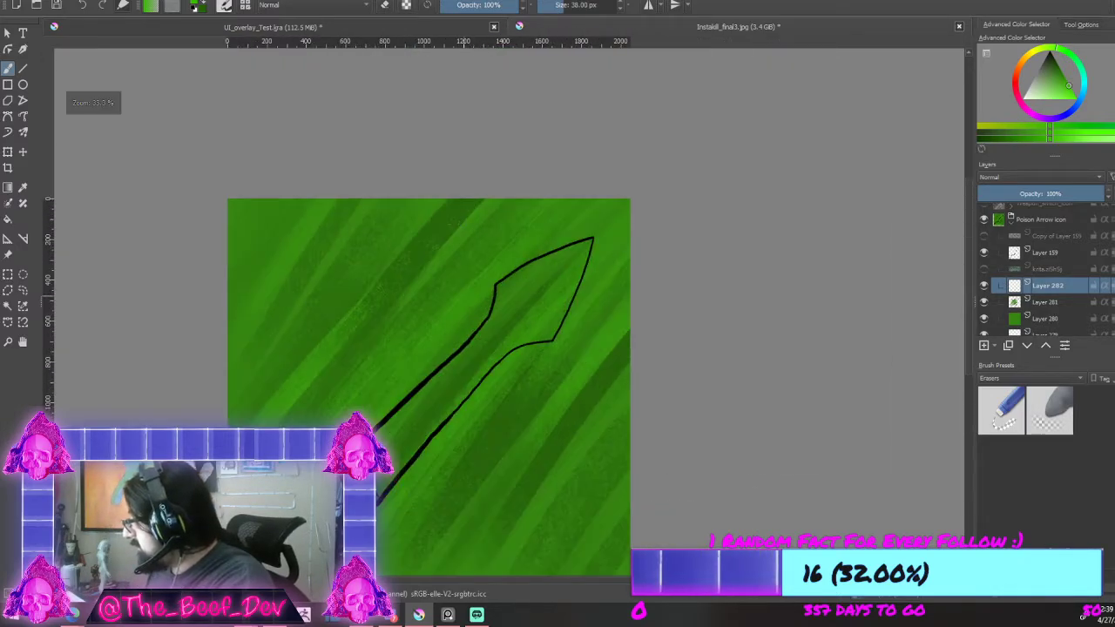
scroll(353, 502, "up", 1)
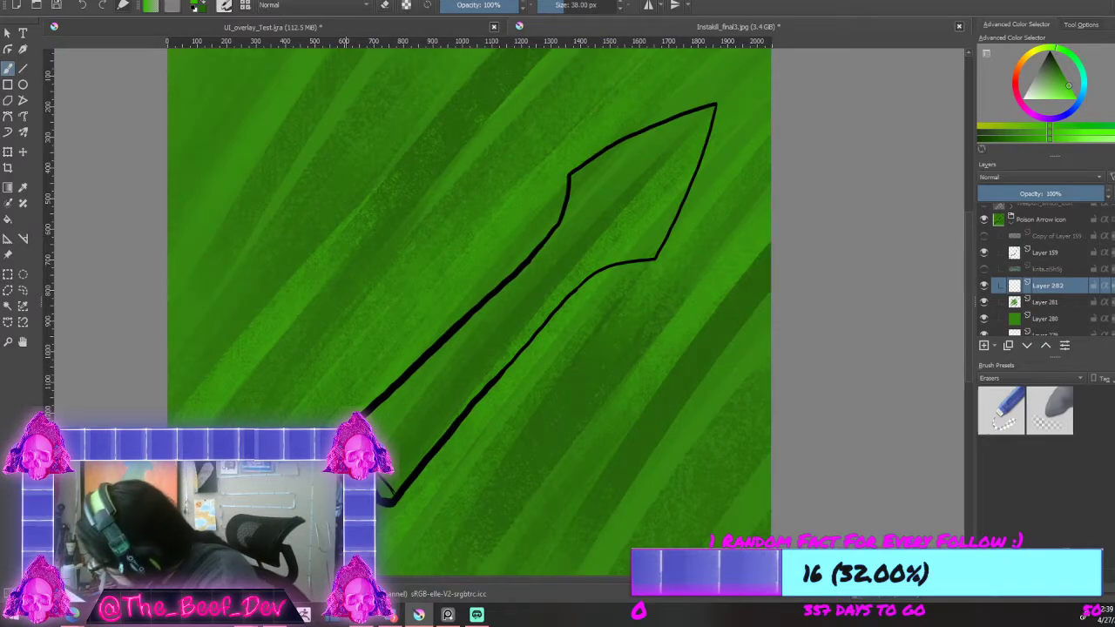
mouse_move(383, 408)
left_mouse_down()
mouse_move(567, 229)
mouse_move(677, 151)
mouse_move(706, 115)
mouse_move(651, 252)
mouse_move(523, 305)
left_mouse_up()
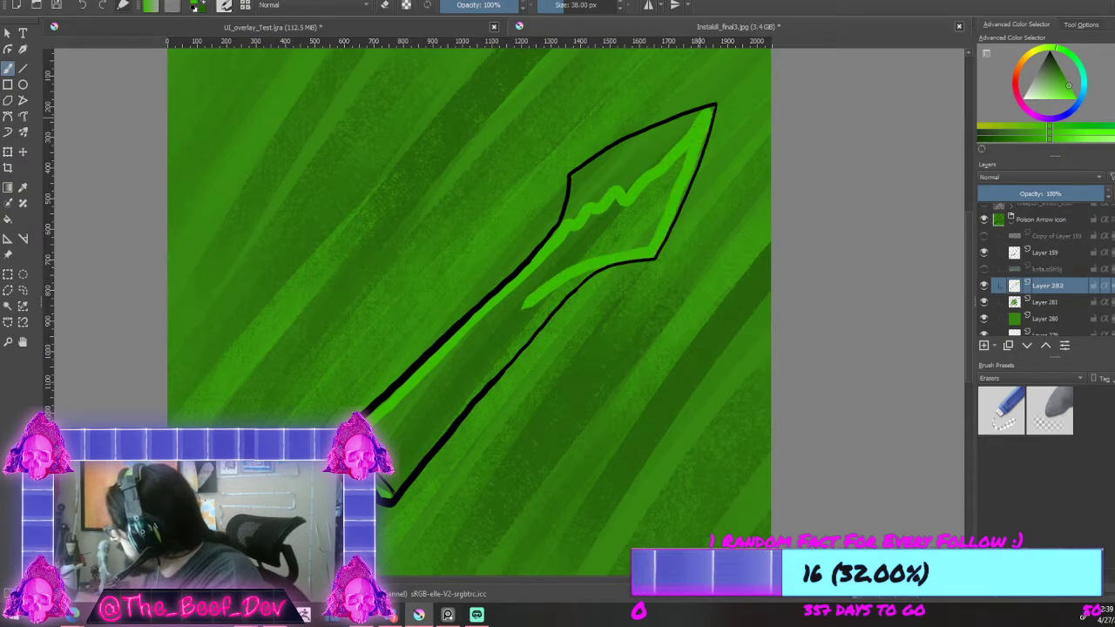
mouse_move(690, 139)
left_mouse_down()
mouse_move(636, 204)
mouse_move(575, 217)
left_mouse_up()
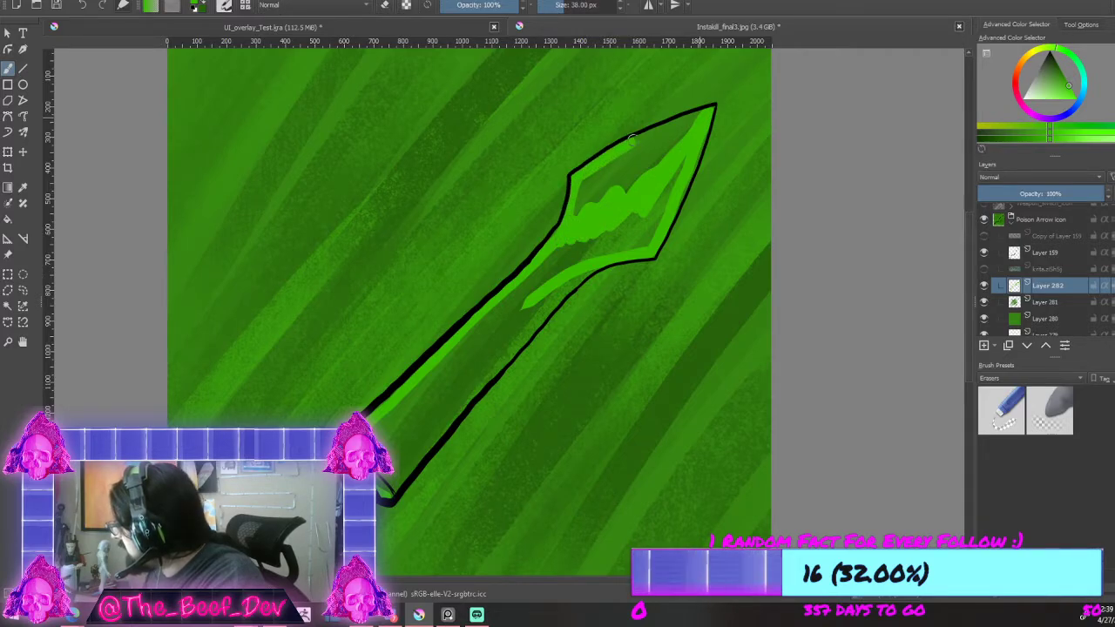
mouse_move(696, 120)
left_mouse_down()
mouse_move(599, 183)
mouse_move(575, 254)
left_mouse_up()
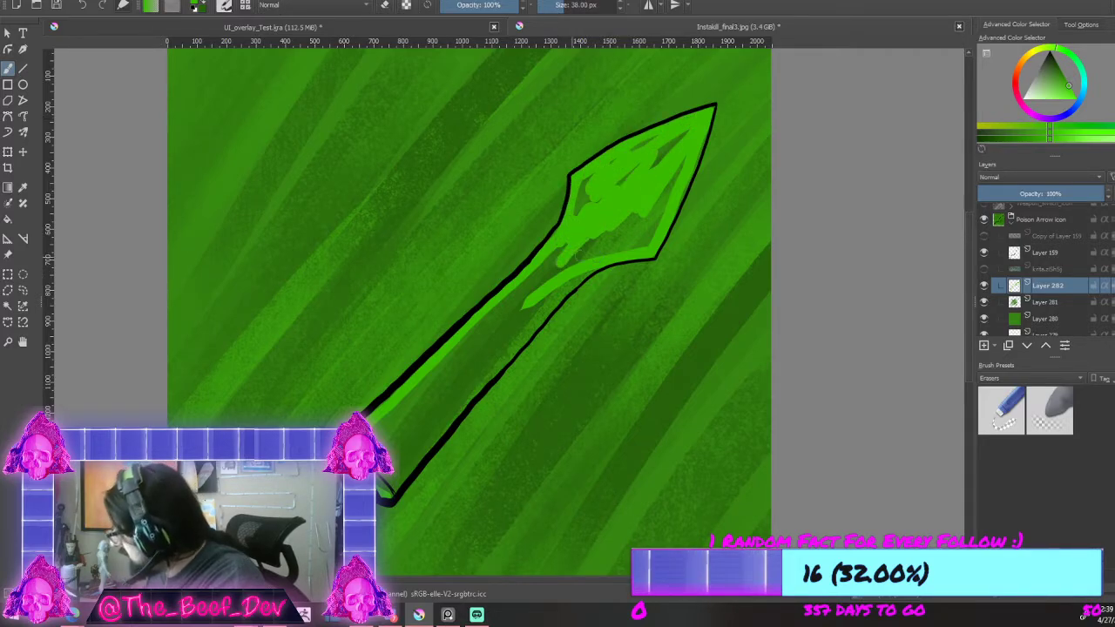
left_click_drag(564, 297, 391, 492)
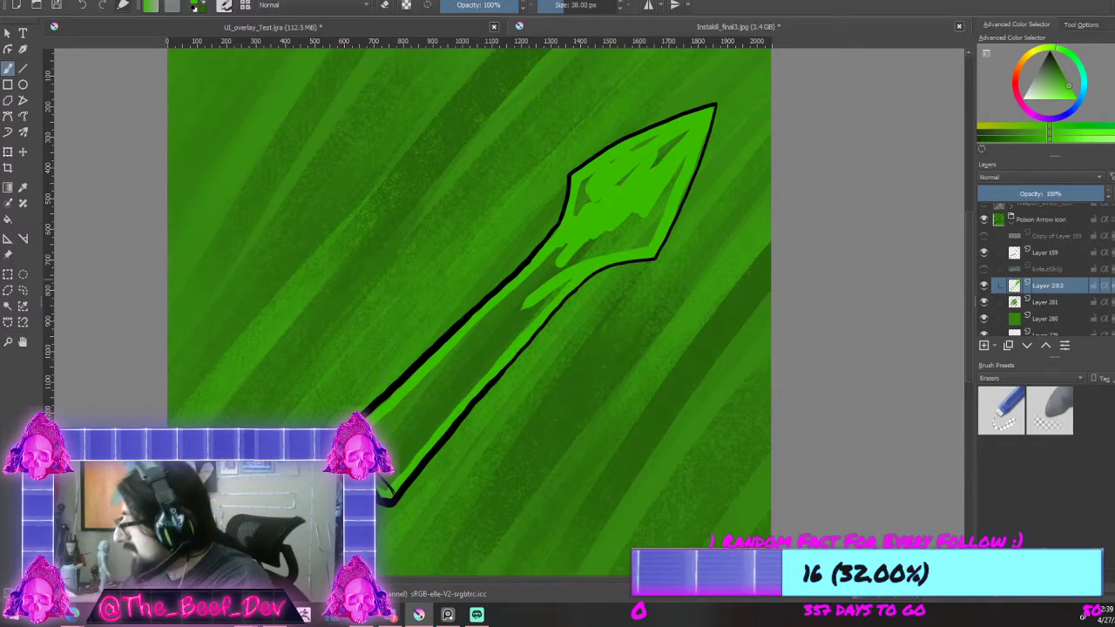
Step: Flood-fill the shaft and arrowhead interior with the same green, and brush over the small gaps left in the arrowhead
left_click(10, 219)
left_click(509, 349)
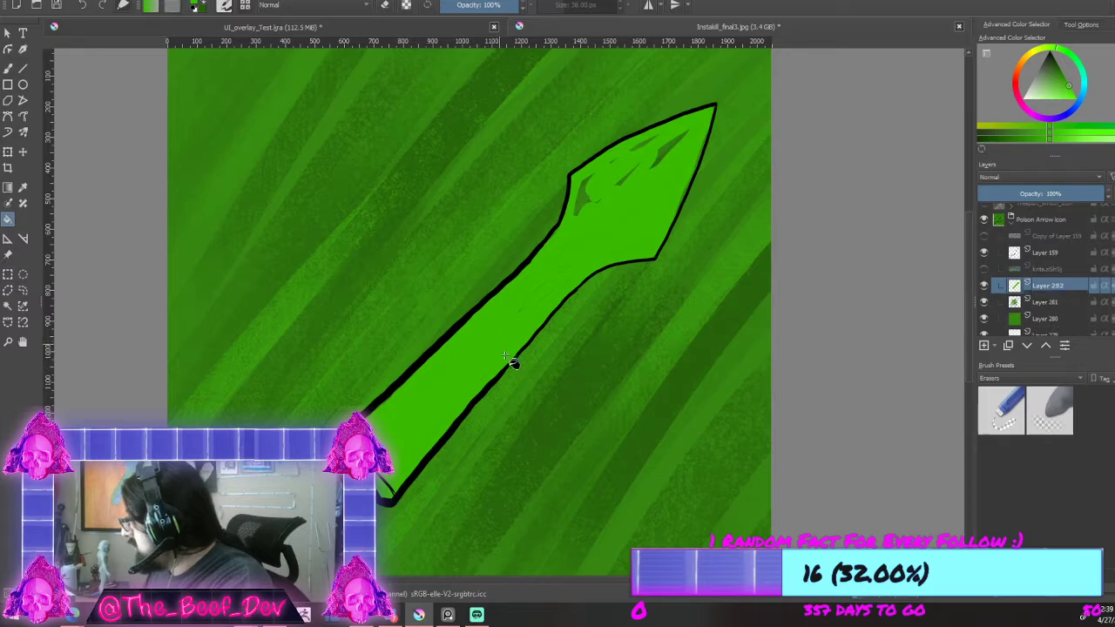
left_click(591, 197)
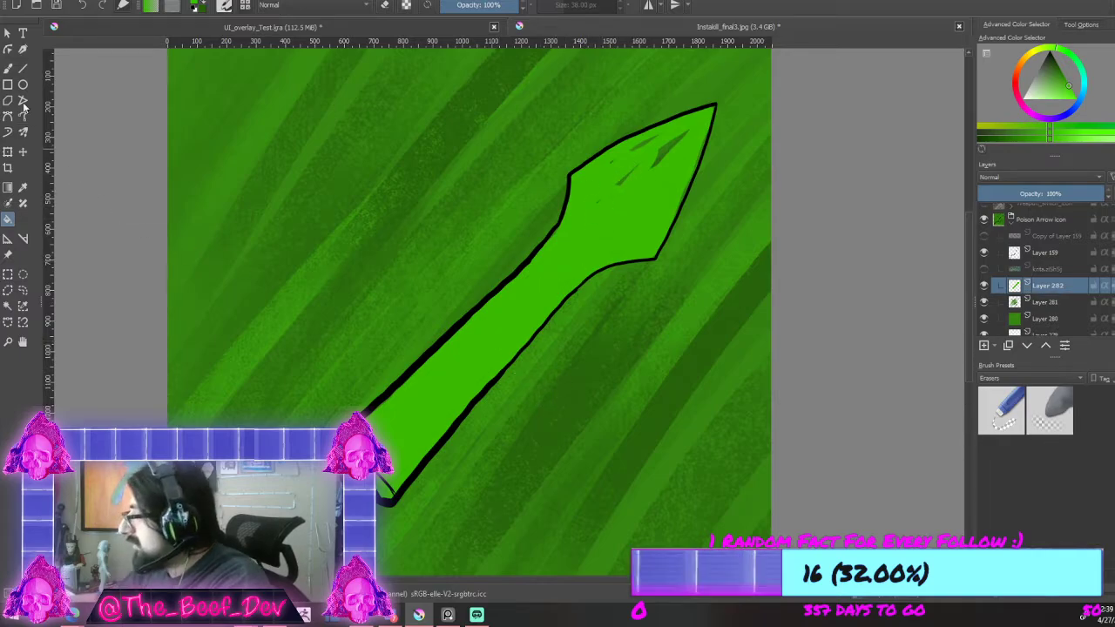
left_click(9, 68)
mouse_move(687, 134)
left_mouse_down()
mouse_move(656, 163)
mouse_move(667, 147)
mouse_move(601, 184)
left_mouse_up()
scroll(582, 225, "down", 4)
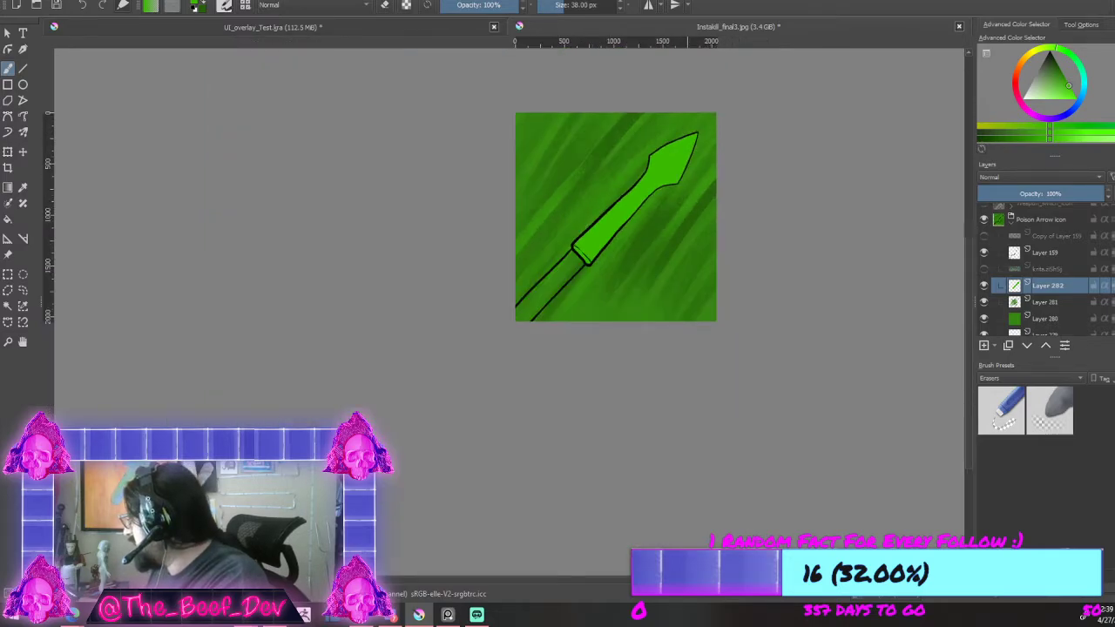
Step: Set the foreground color to the lighter green #41d300 and add an empty layer above the arrow's fill, undoing the accidental layer duplication
scroll(691, 61, "down", 3)
scroll(701, 60, "up", 3)
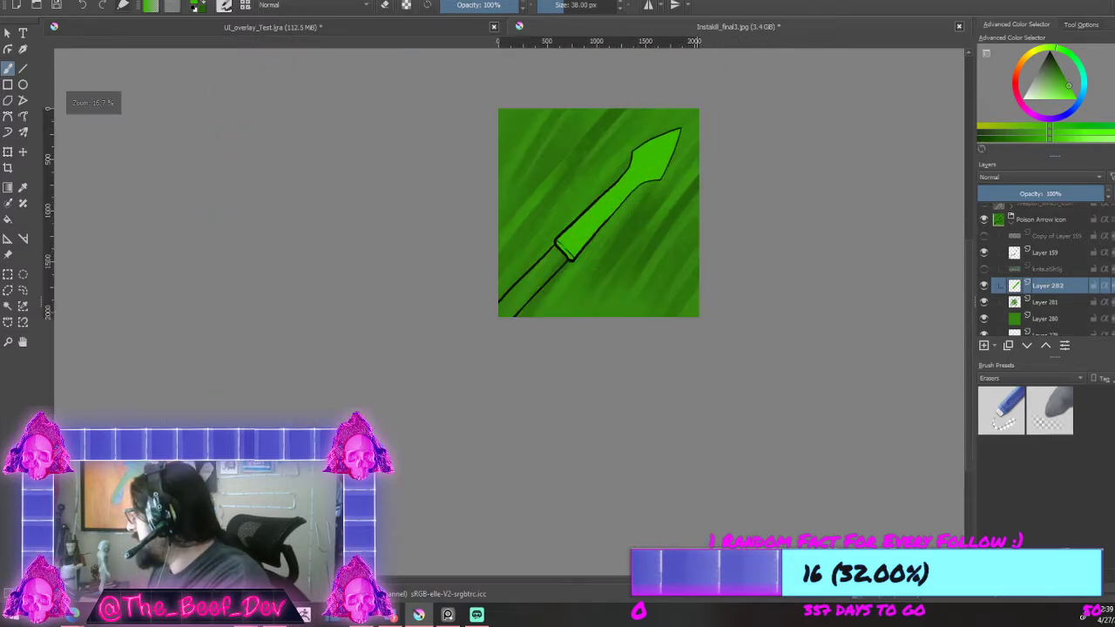
scroll(623, 81, "up", 2)
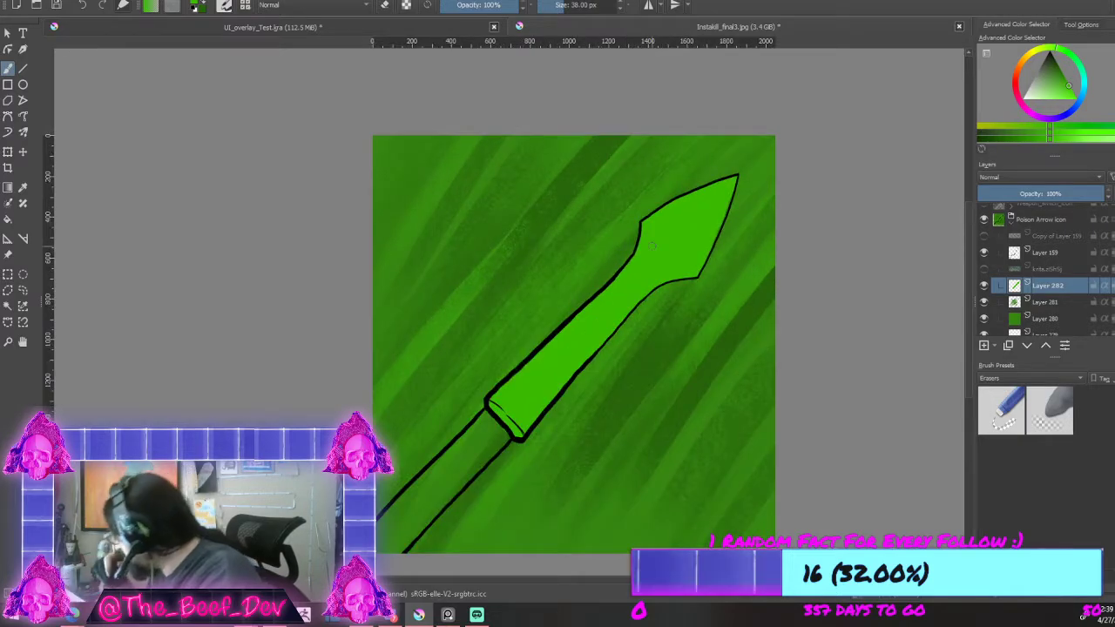
left_click(194, 5)
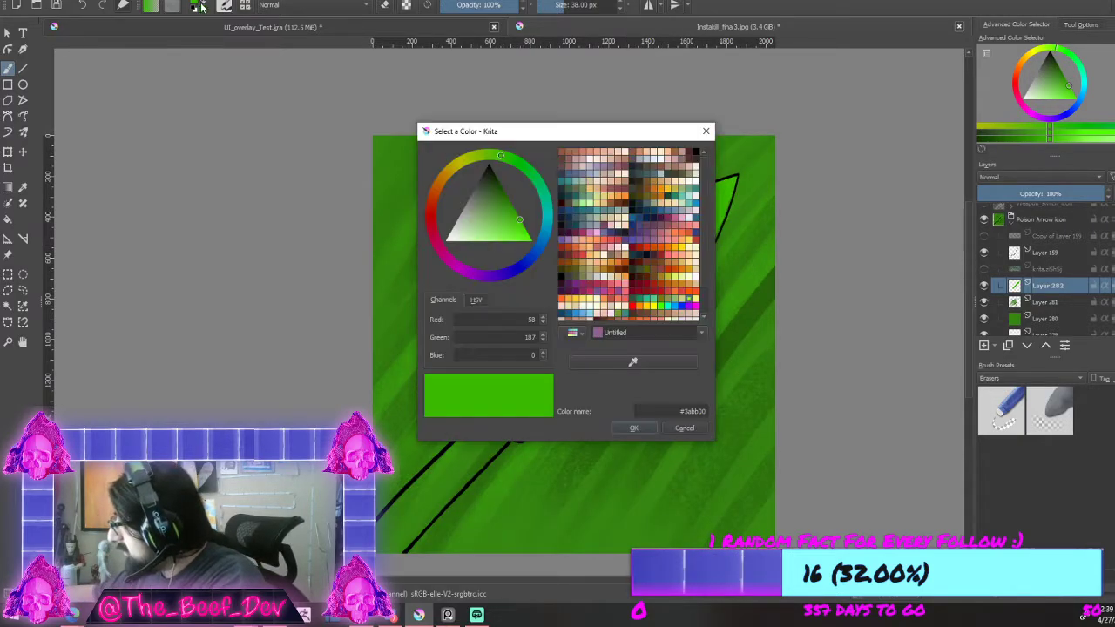
left_click(524, 228)
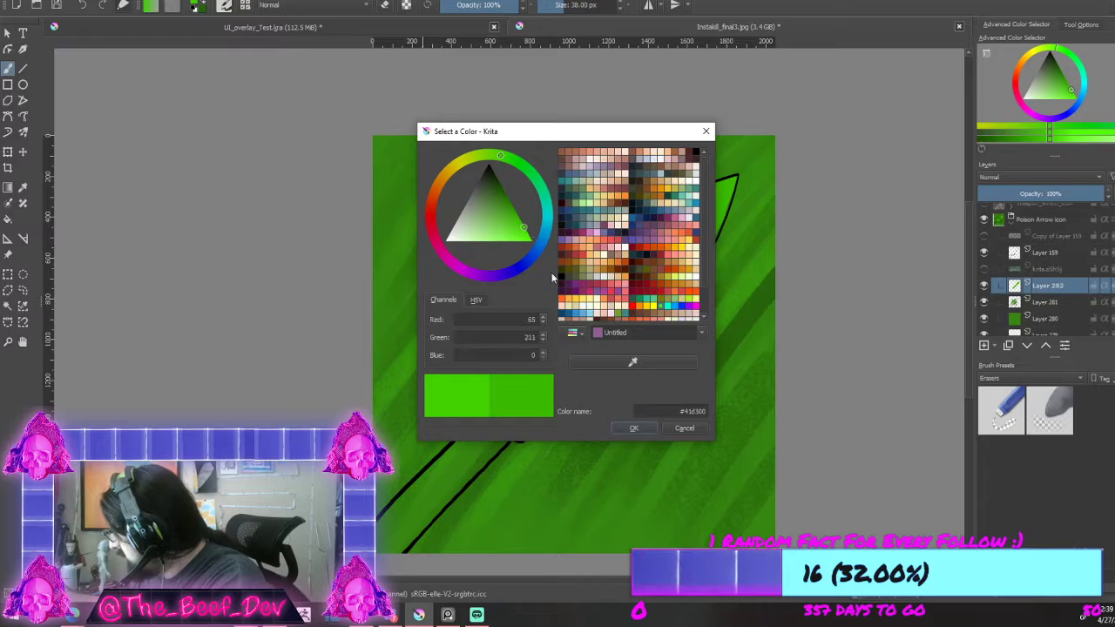
left_click(634, 427)
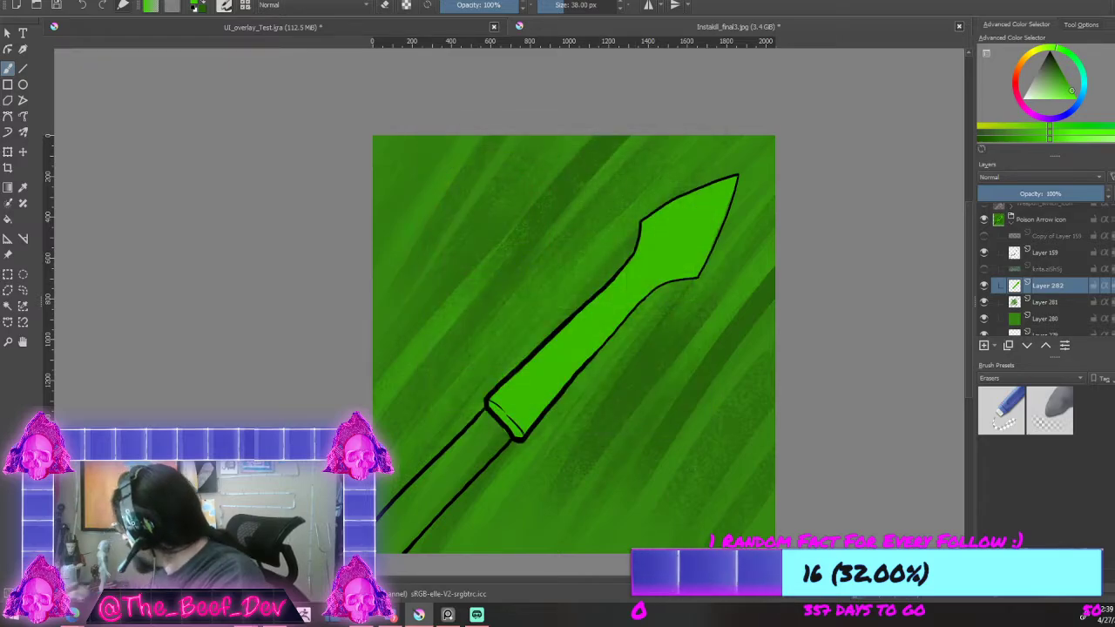
left_click(1008, 346)
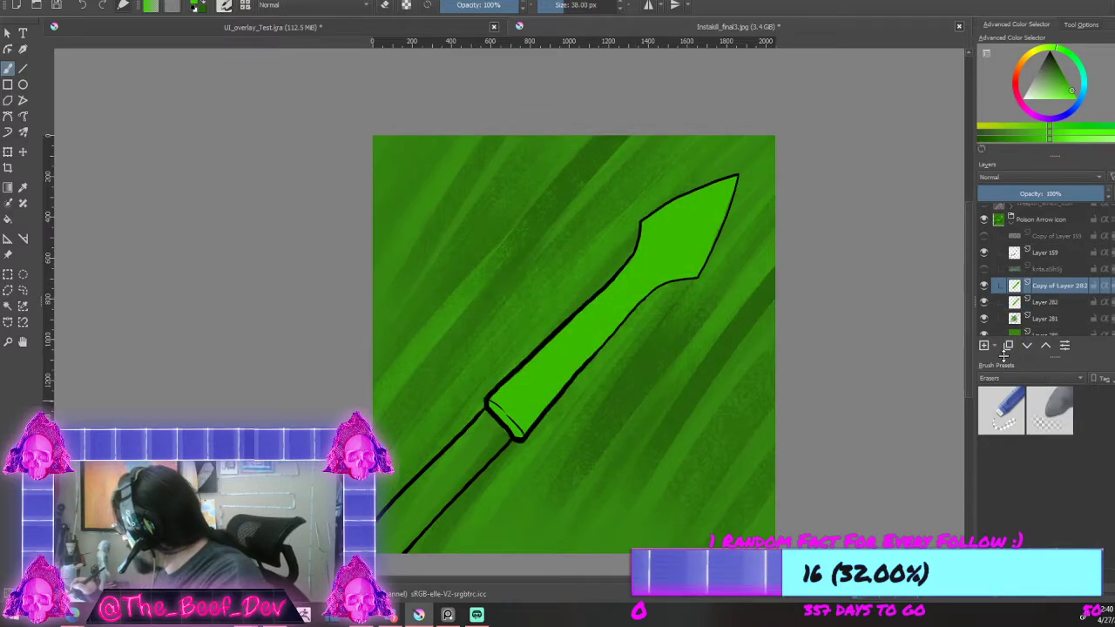
key("ctrl+z")
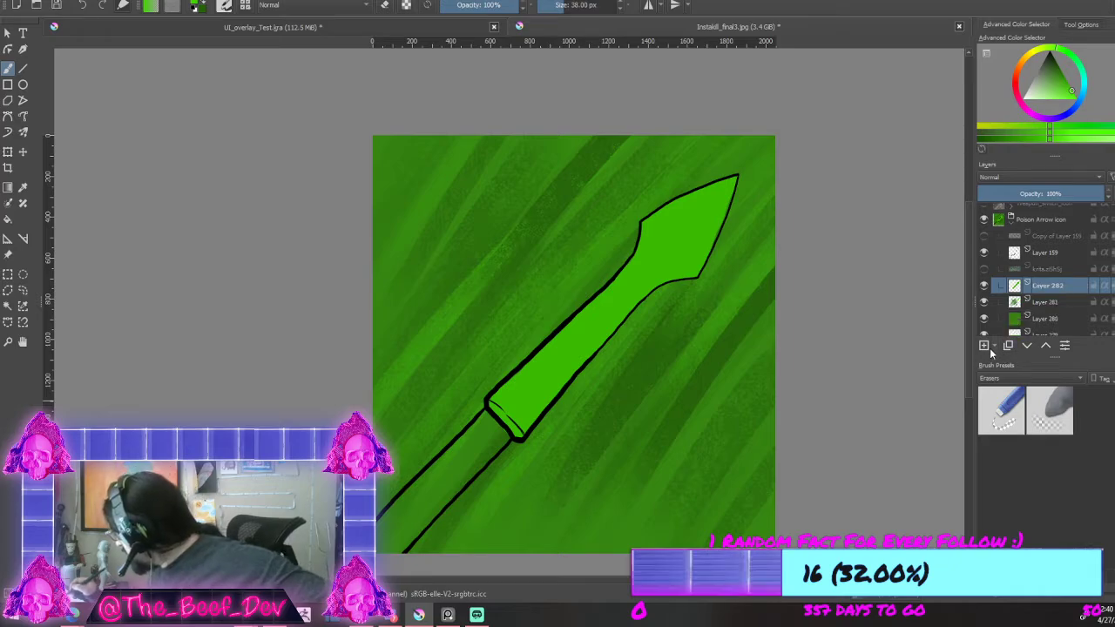
left_click(984, 346)
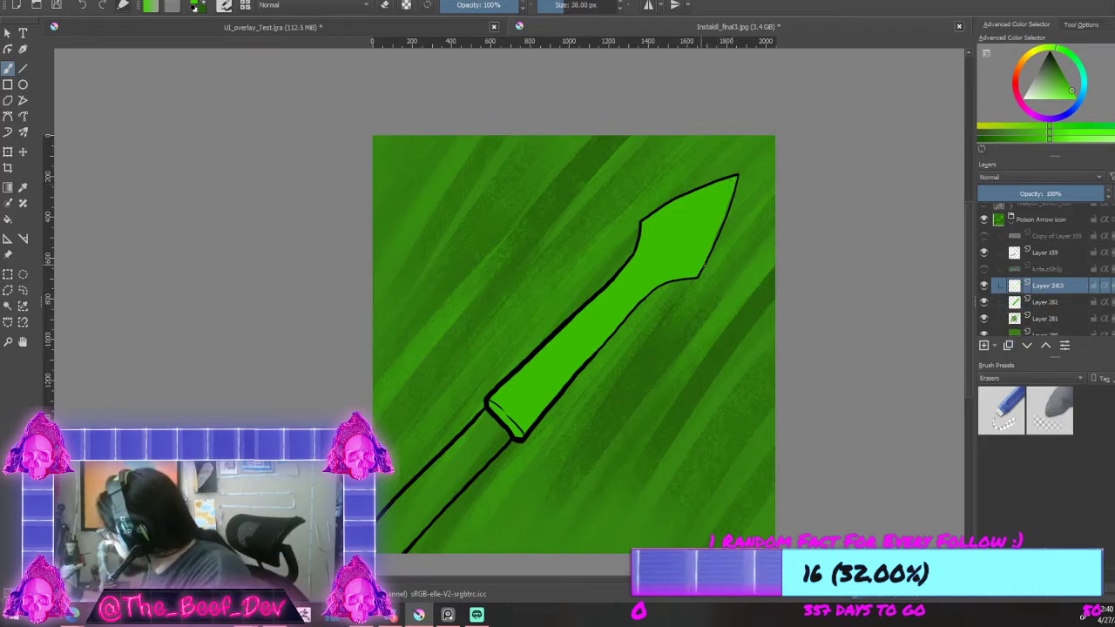
Step: Try brushing lighter green highlight strokes along the arrowhead's lower edge, up toward its tip
left_click_drag(703, 266, 737, 183)
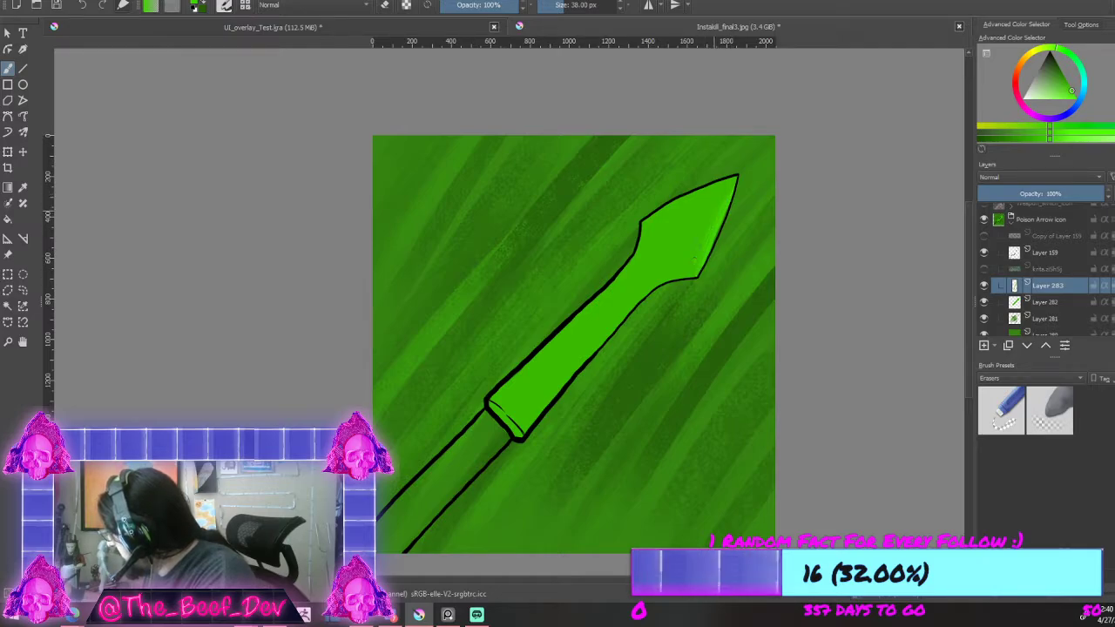
left_click_drag(683, 276, 723, 210)
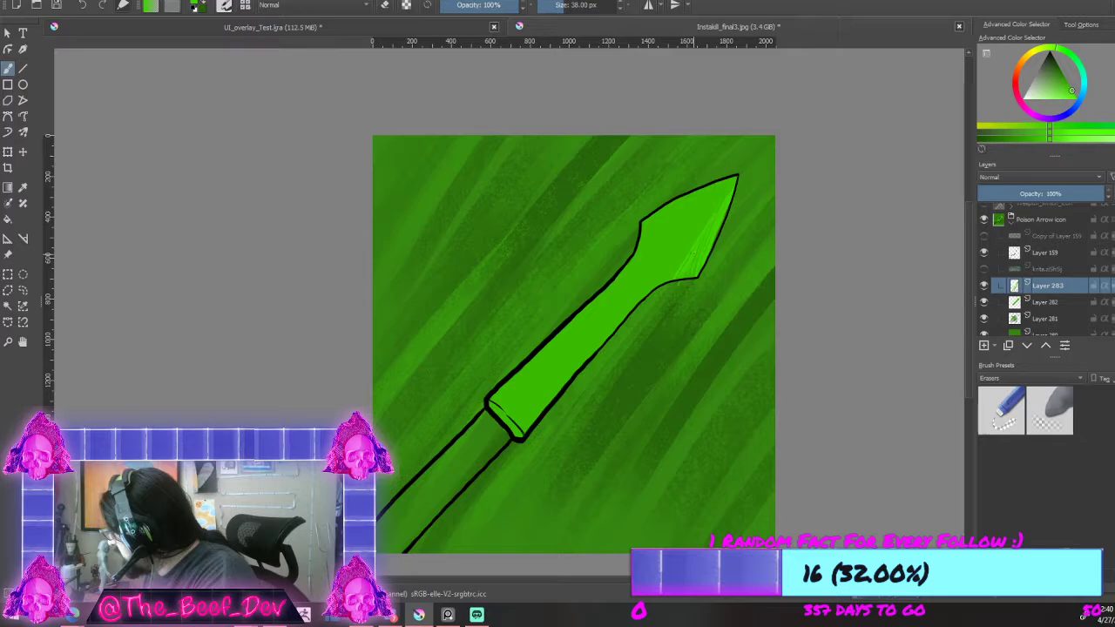
left_click_drag(646, 327, 707, 224)
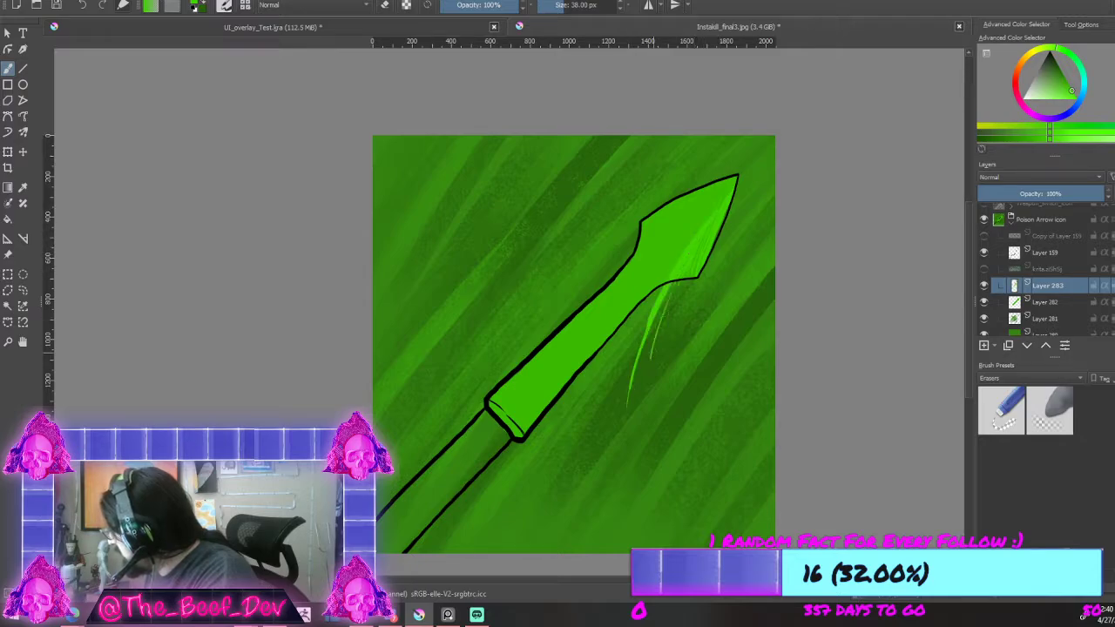
Step: Try painting a fringe of thin lighter green strokes trailing down from the underside of the arrowhead and shaft
left_click_drag(654, 404, 693, 288)
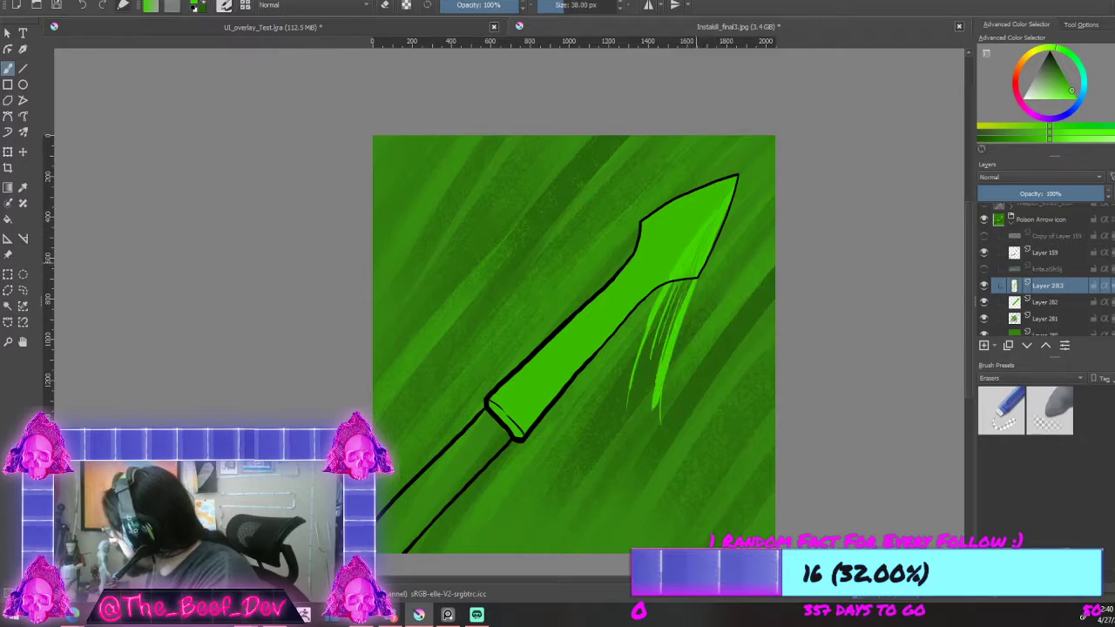
mouse_move(647, 435)
left_mouse_down()
mouse_move(685, 284)
mouse_move(618, 413)
left_mouse_up()
left_click_drag(644, 314, 568, 430)
left_click_drag(592, 364, 533, 452)
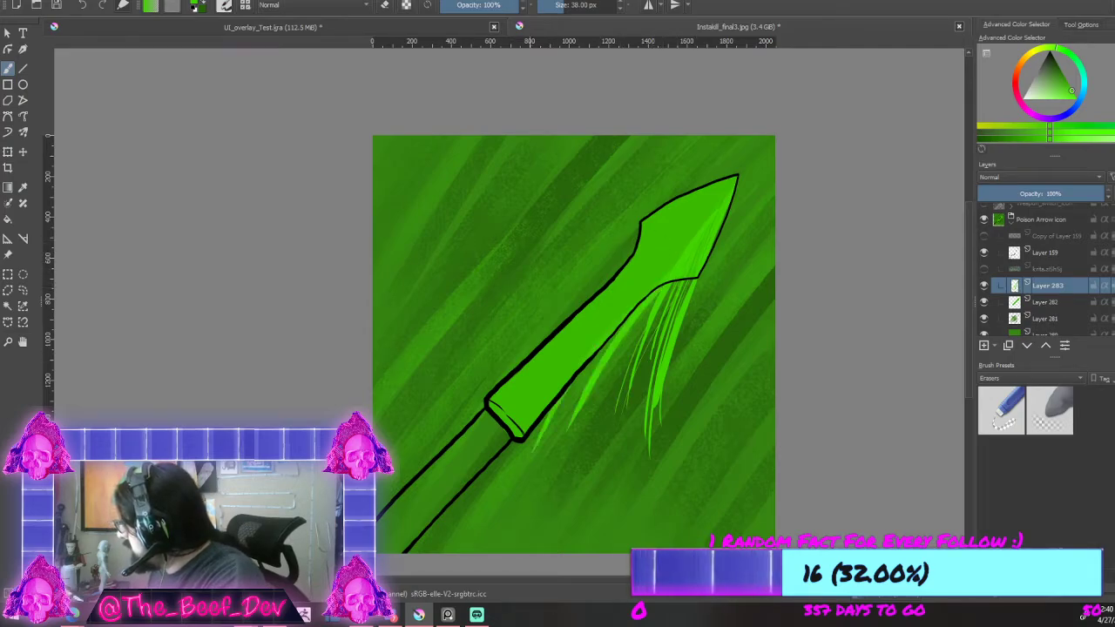
left_click_drag(610, 345, 555, 458)
mouse_move(654, 302)
left_mouse_down()
mouse_move(587, 438)
mouse_move(598, 490)
left_mouse_up()
left_click_drag(645, 326, 593, 507)
left_click_drag(673, 284, 603, 501)
left_click_drag(684, 284, 638, 478)
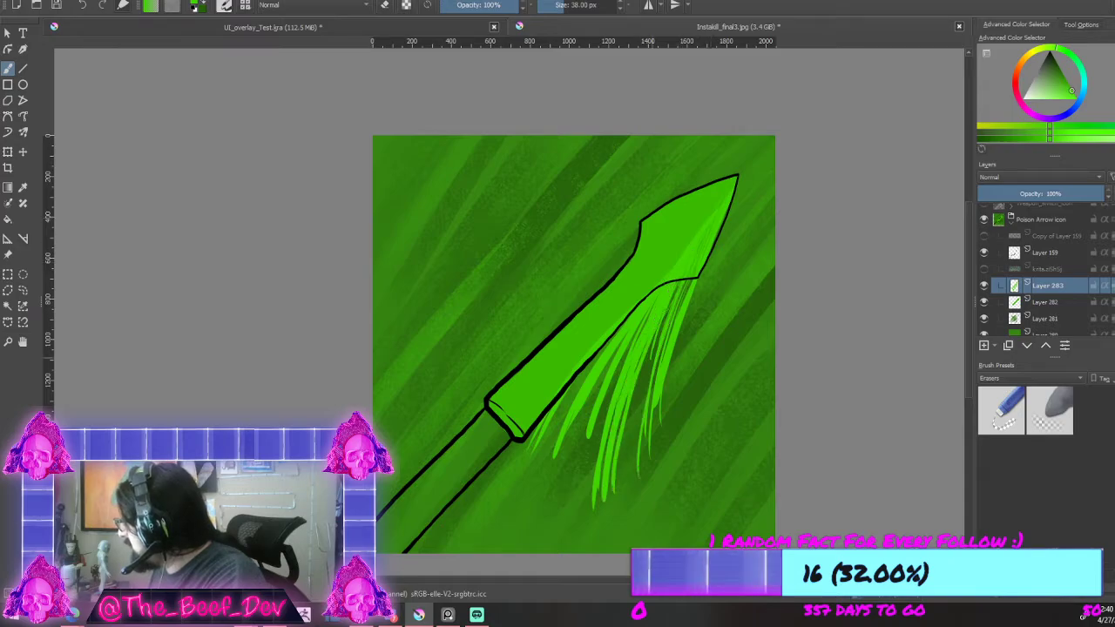
left_click_drag(681, 327, 655, 457)
left_click_drag(699, 278, 672, 436)
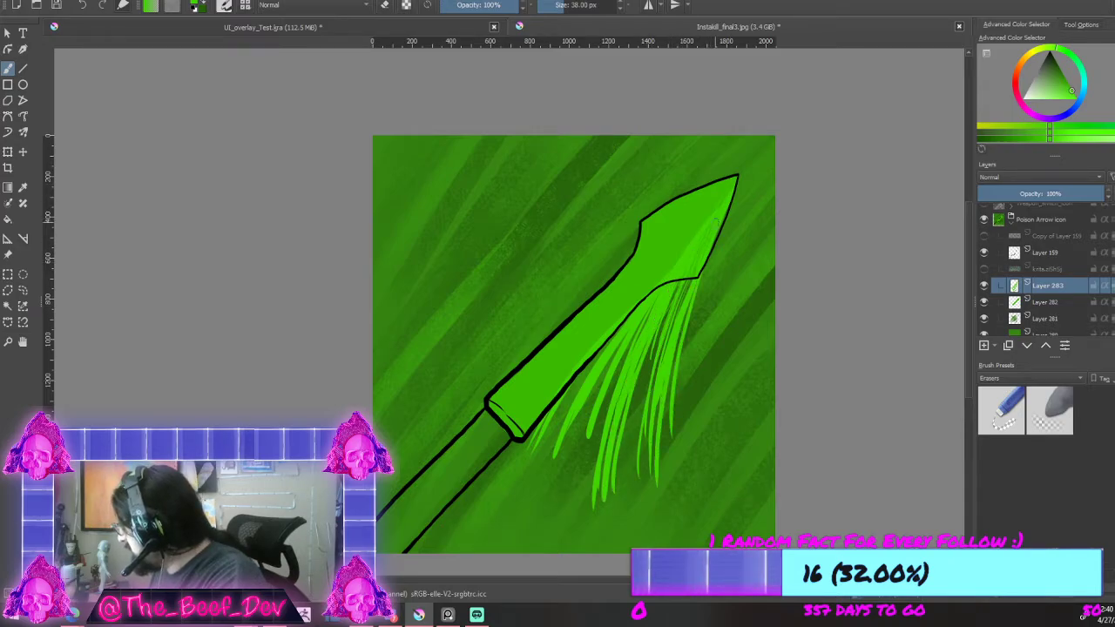
Step: Delete the layer holding the highlight strokes and add a fresh empty layer above the arrow's fill
scroll(773, 325, "down", 5)
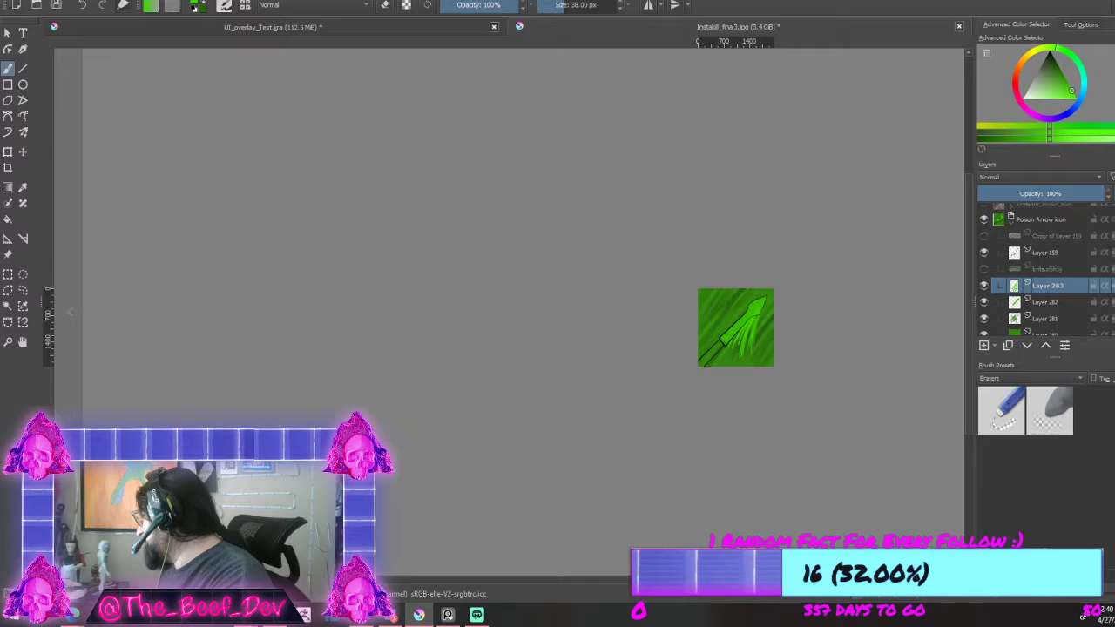
scroll(780, 314, "up", 4)
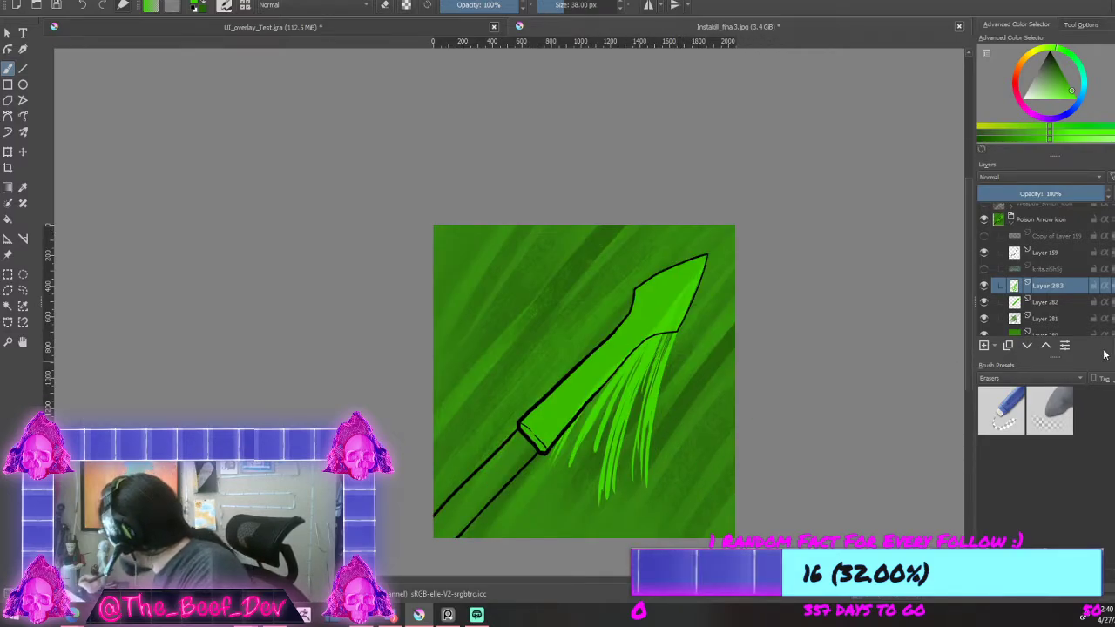
left_click(1111, 348)
left_click(984, 346)
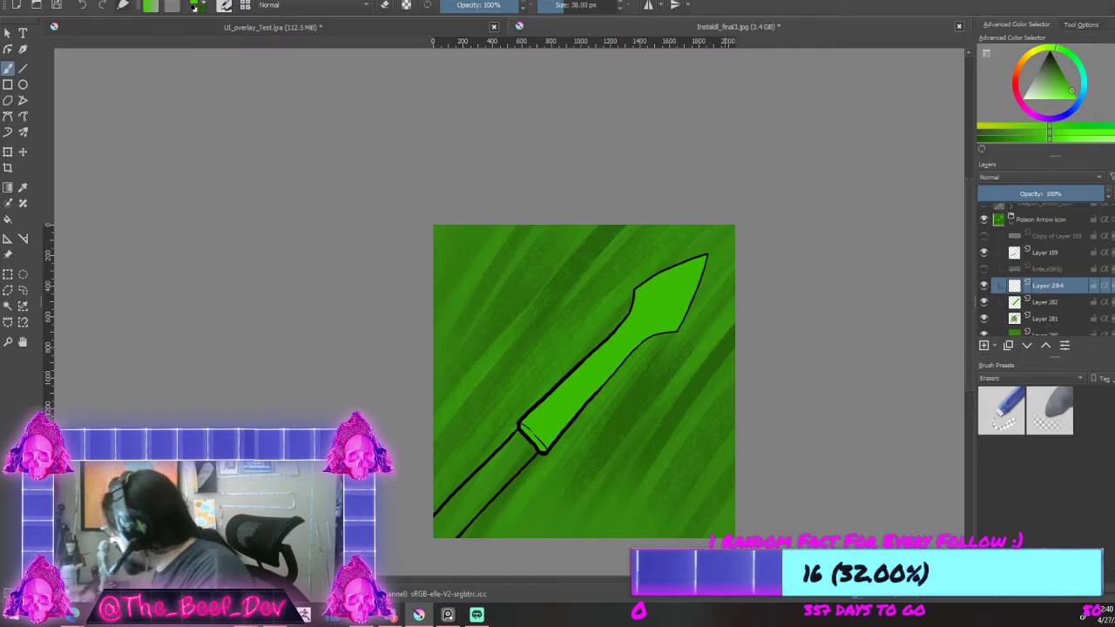
Step: Browse the complete brush preset collection and switch from the ink brush to the broad, dark-swatch brush preset at 65 px
scroll(670, 307, "up", 1)
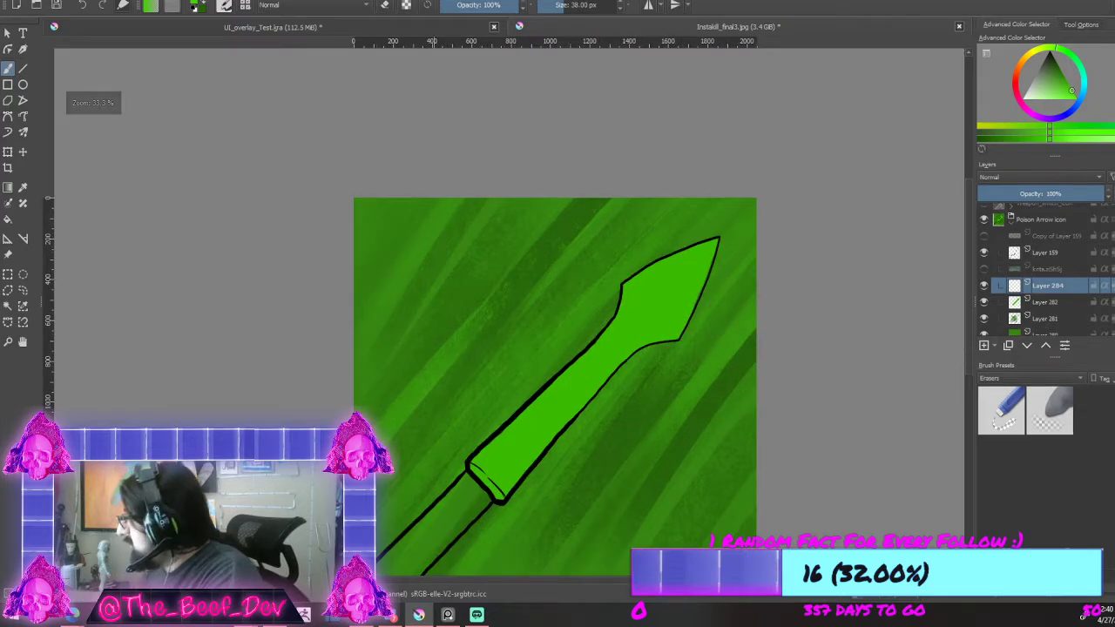
left_click(225, 5)
left_click(246, 6)
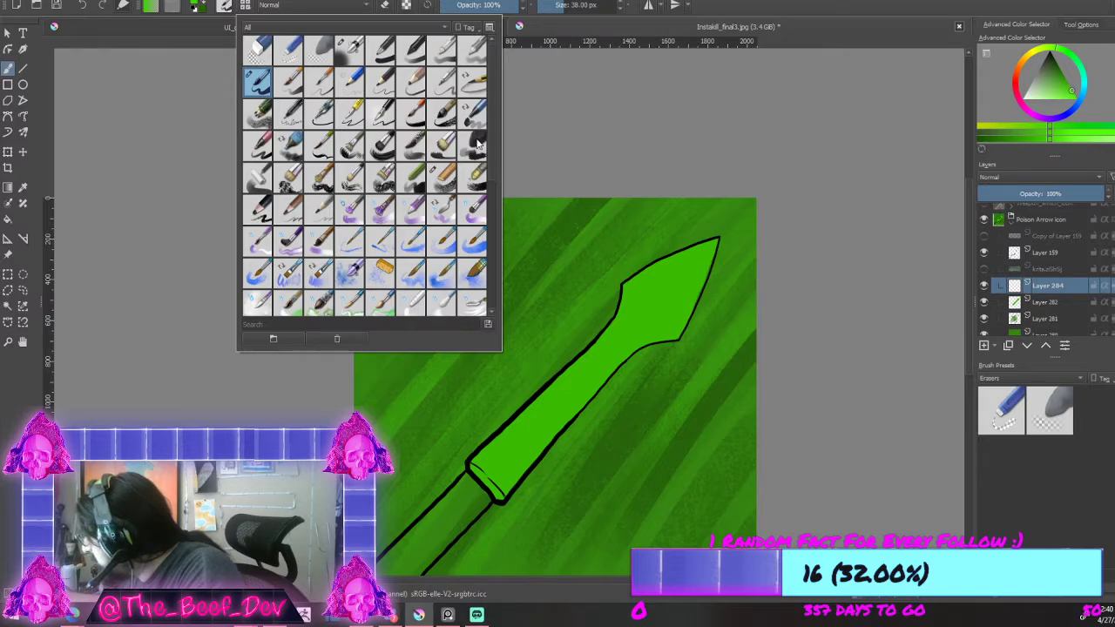
mouse_move(477, 144)
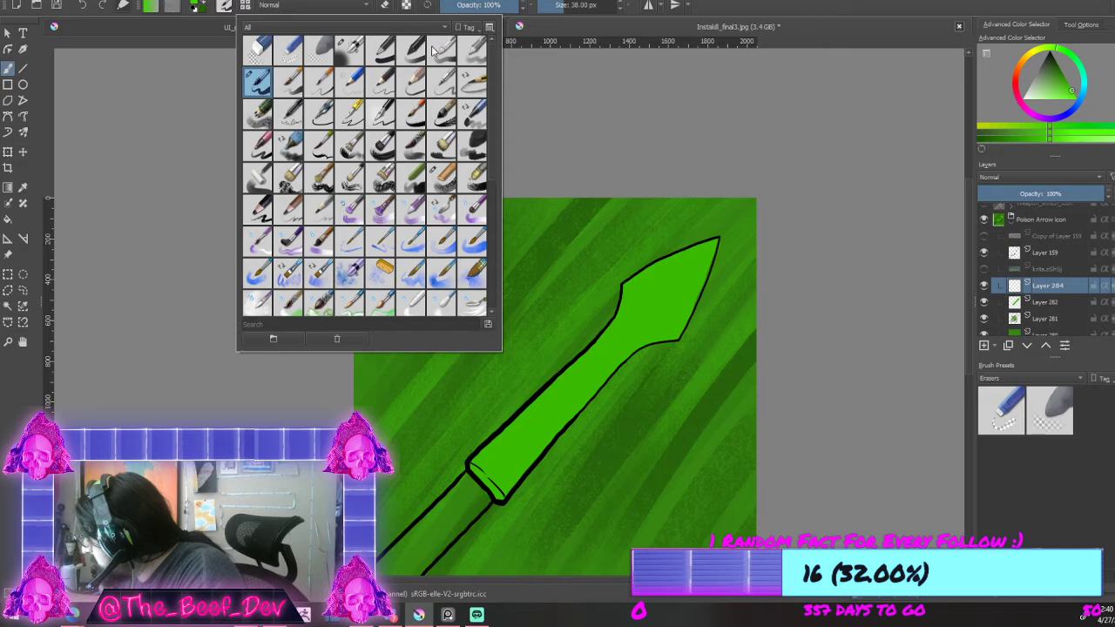
scroll(464, 201, "down", 2)
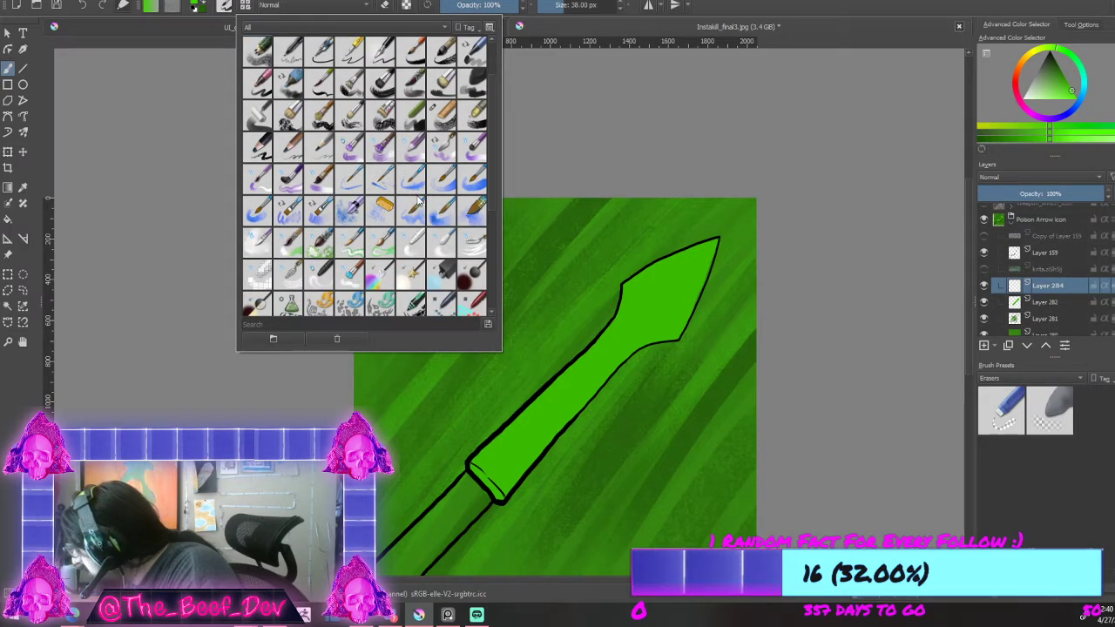
scroll(419, 201, "down", 1)
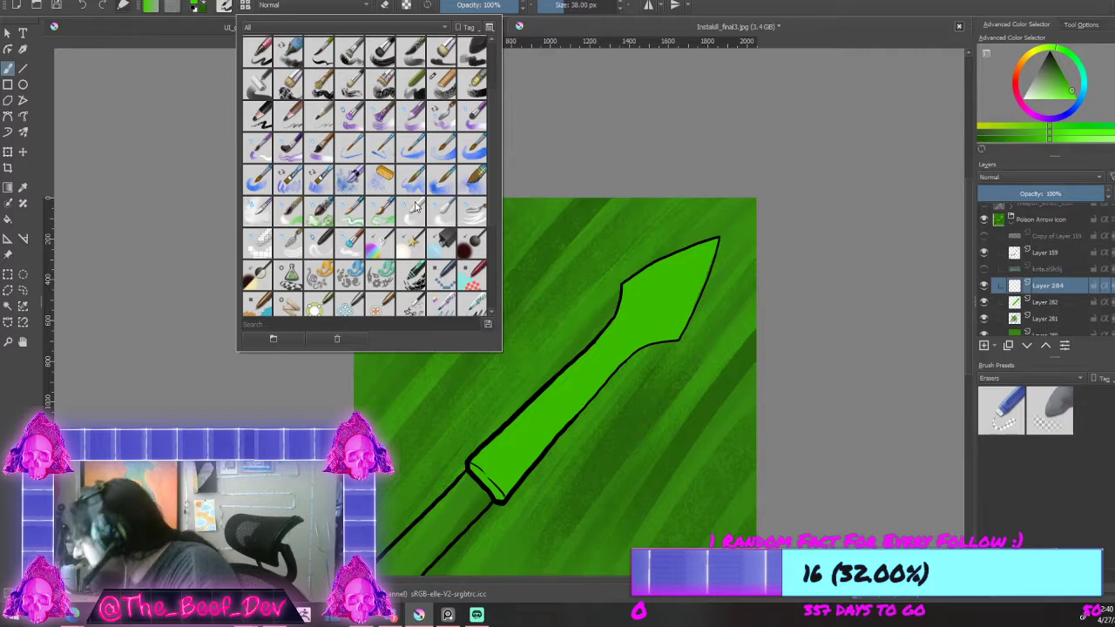
scroll(399, 153, "up", 1)
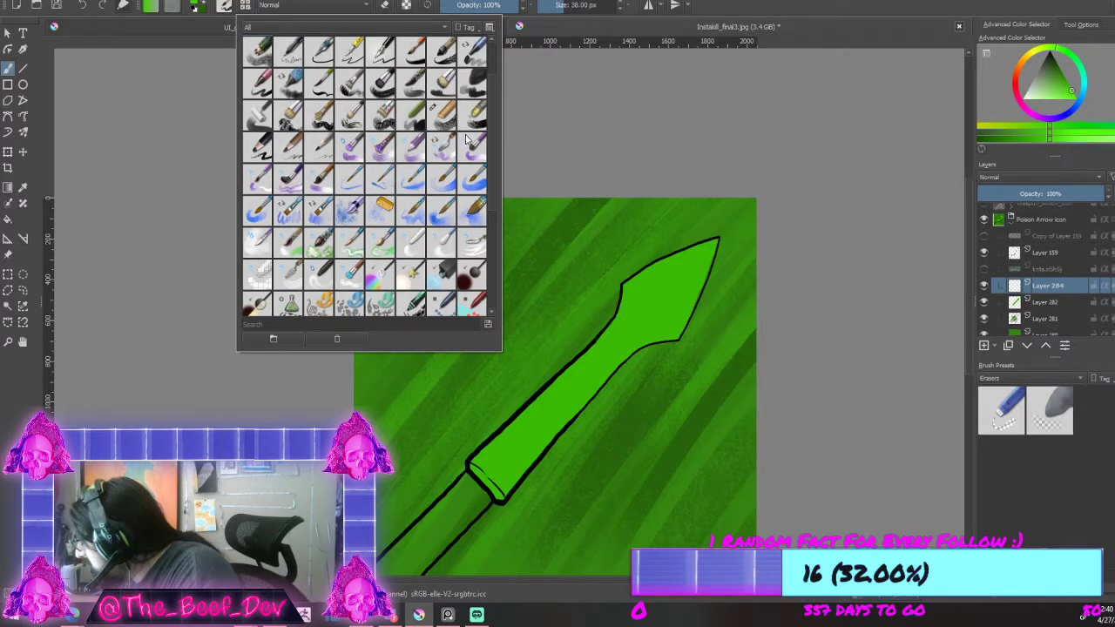
scroll(470, 142, "up", 1)
scroll(449, 140, "up", 1)
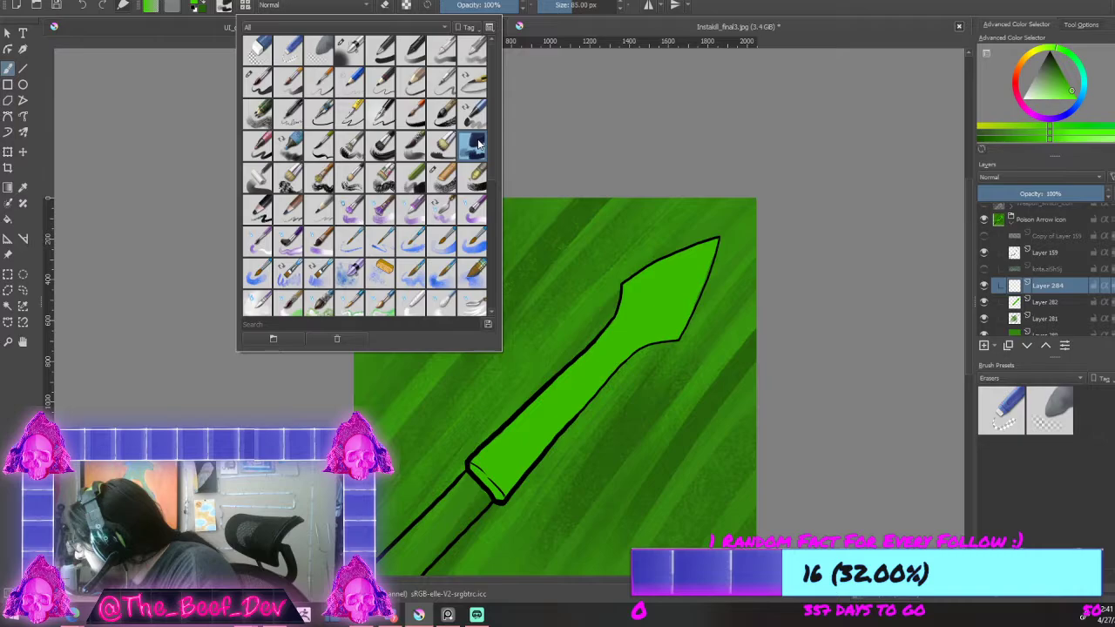
Step: Try painting a thick lighter green drip hanging straight down from the arrowhead's lower corner
left_click(454, 147)
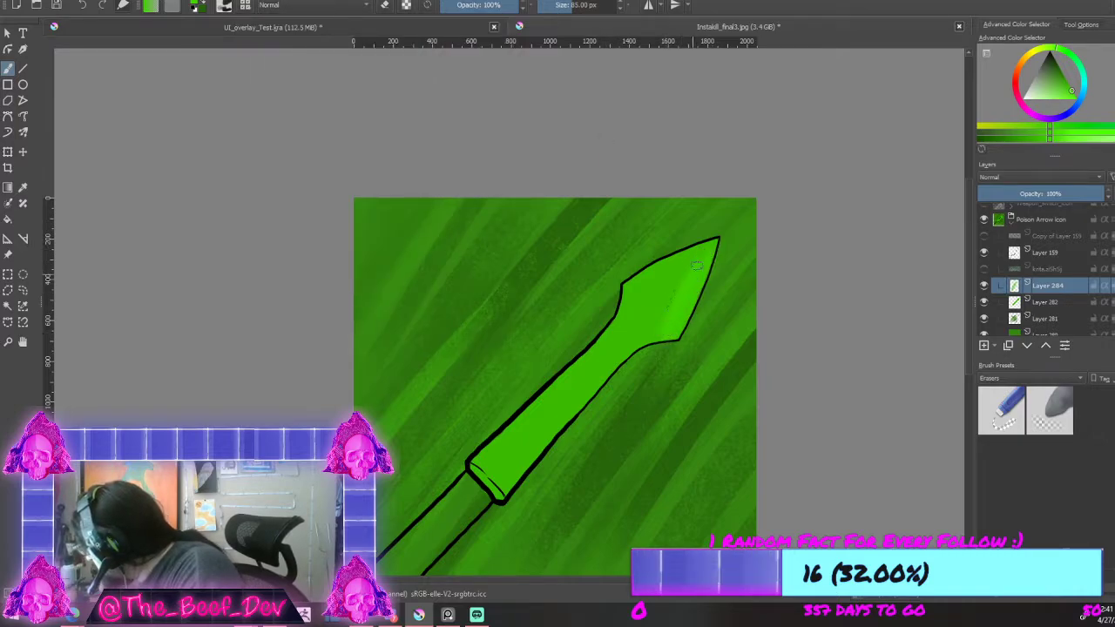
mouse_move(675, 339)
left_mouse_down()
mouse_move(648, 433)
mouse_move(659, 399)
mouse_move(652, 347)
mouse_move(611, 506)
left_mouse_up()
scroll(610, 349, "down", 3)
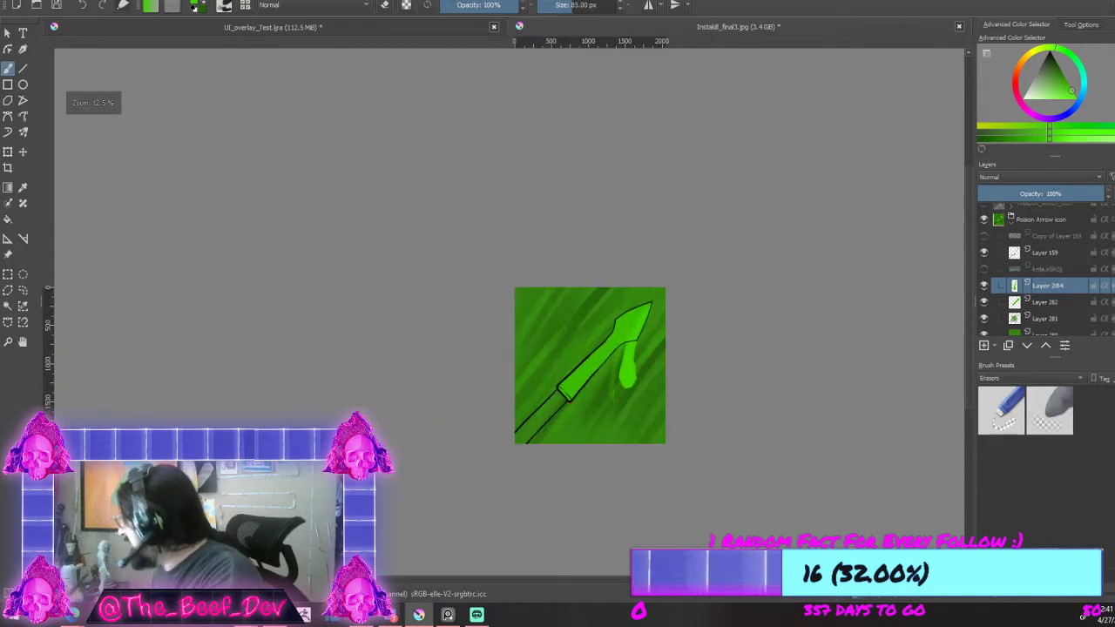
key("ctrl+z")
key("ctrl+z")
key("ctrl+z")
key("ctrl+z")
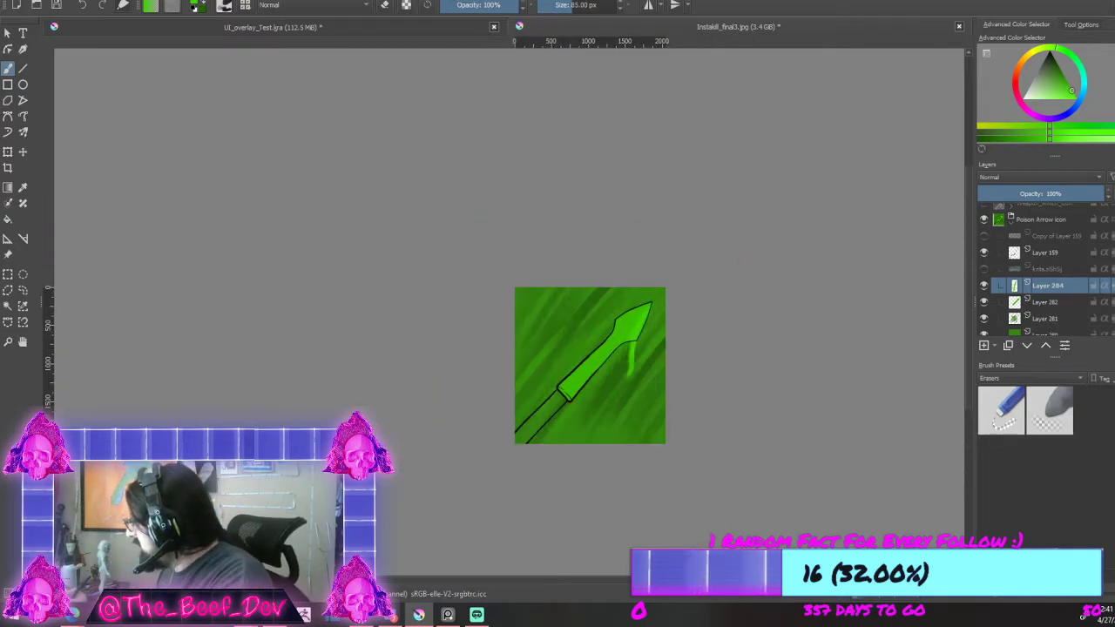
Step: Try painting curved lighter green strands trailing down from the arrowhead and shaft, with loops reaching past both sides of the arrow
scroll(665, 473, "up", 2)
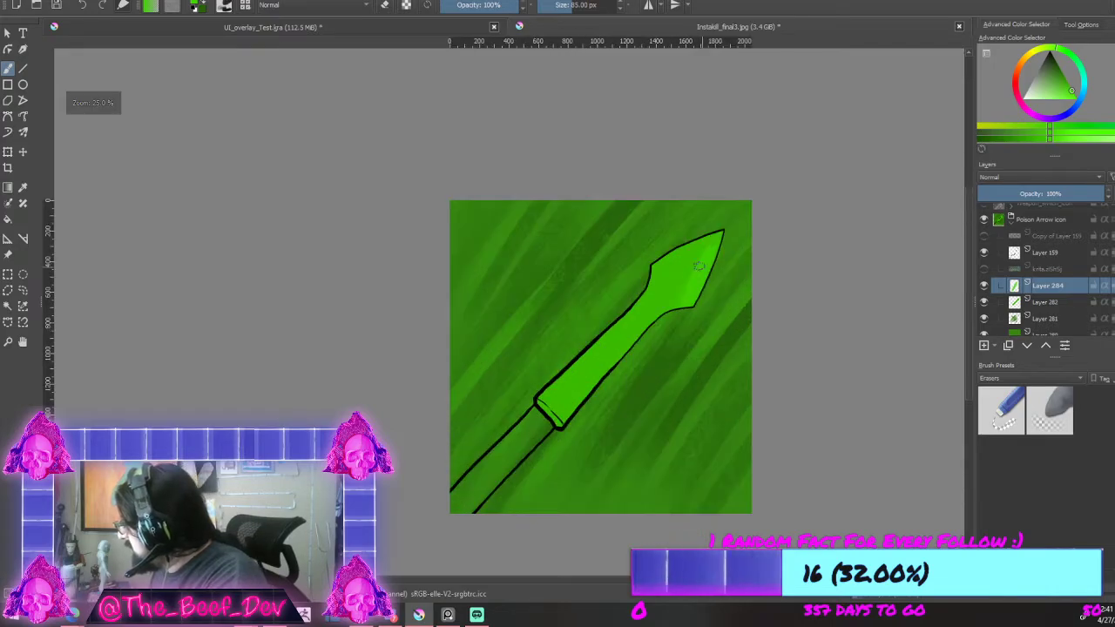
left_click_drag(700, 260, 649, 390)
key("ctrl+z")
mouse_move(702, 254)
left_mouse_down()
mouse_move(650, 405)
mouse_move(663, 471)
left_mouse_up()
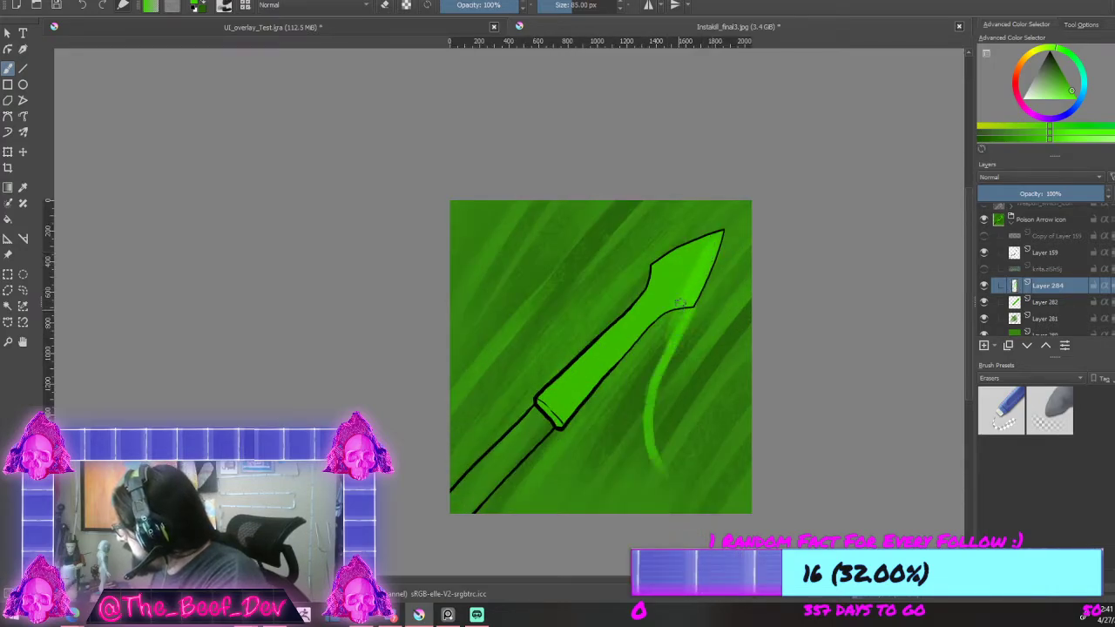
left_click_drag(690, 296, 664, 434)
left_click_drag(660, 317, 633, 477)
mouse_move(621, 378)
left_mouse_down()
mouse_move(603, 460)
mouse_move(584, 468)
mouse_move(591, 431)
left_mouse_up()
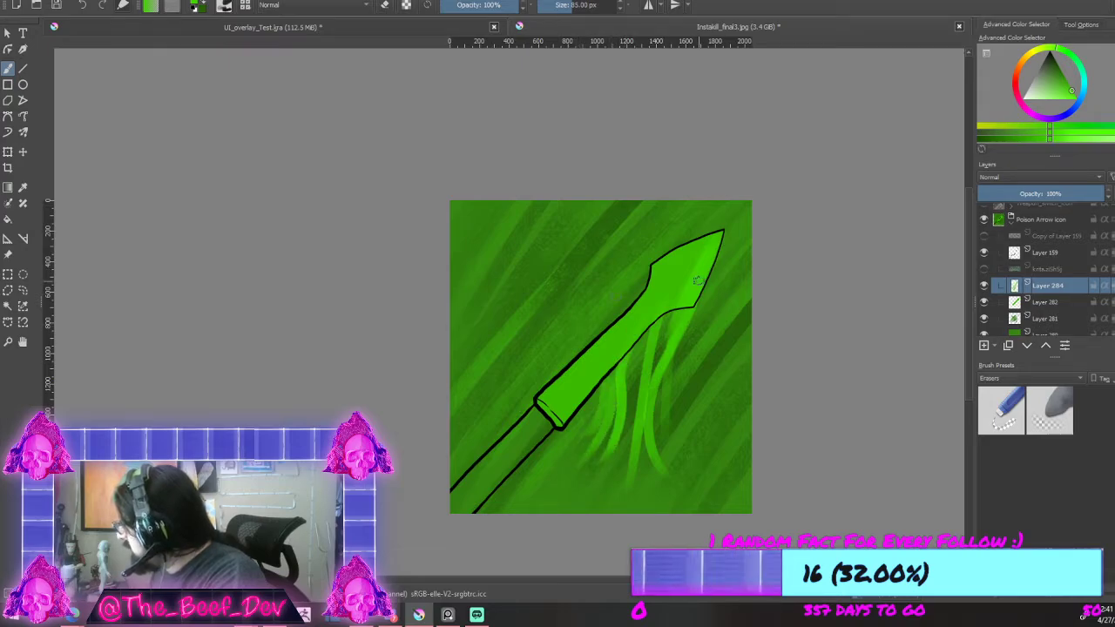
left_click_drag(671, 311, 634, 436)
left_click_drag(650, 329, 633, 376)
left_click_drag(697, 314, 702, 453)
mouse_move(687, 316)
left_mouse_down()
mouse_move(666, 433)
mouse_move(626, 486)
left_mouse_up()
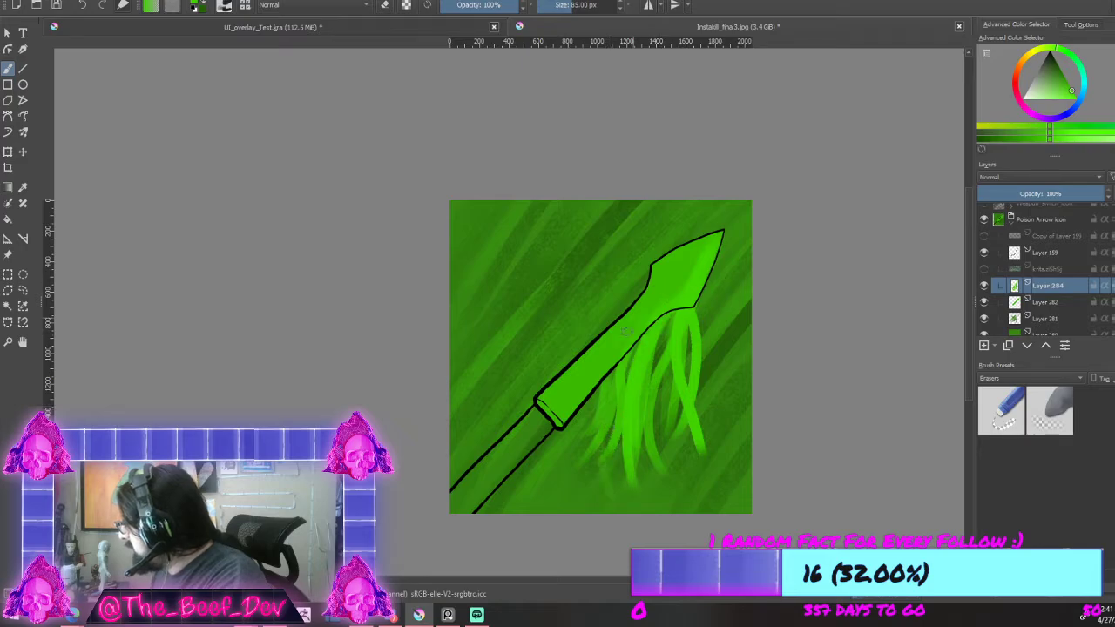
left_click_drag(626, 330, 589, 458)
left_click_drag(627, 277, 652, 376)
left_click_drag(745, 231, 688, 371)
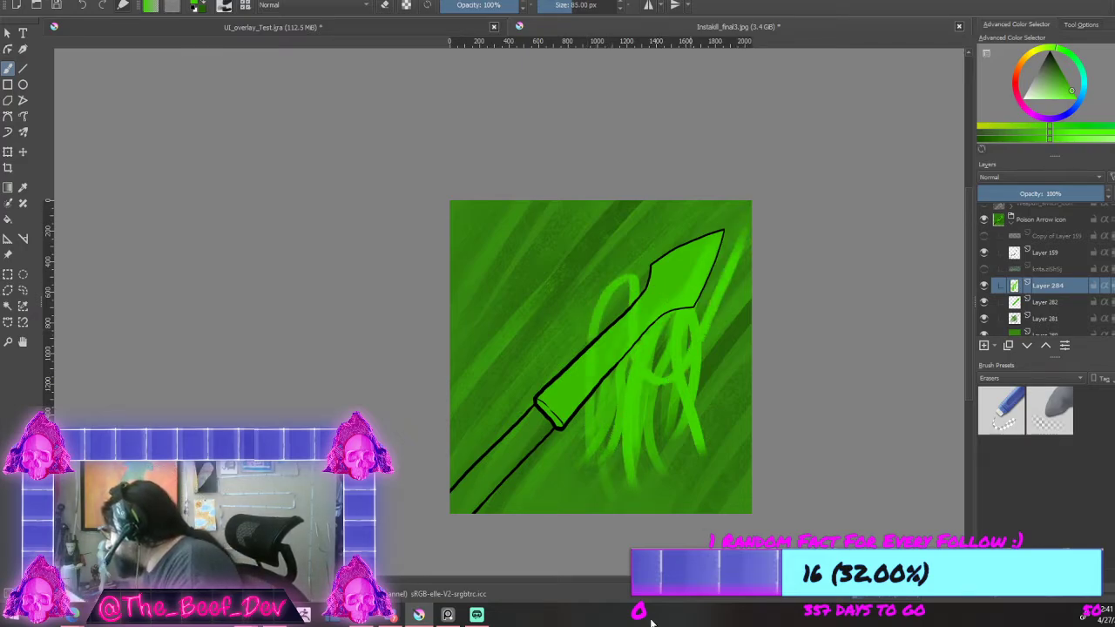
Step: Undo all the lighter green strands painted around and beneath the arrow
key("ctrl+z")
key("ctrl+z")
key("ctrl+z")
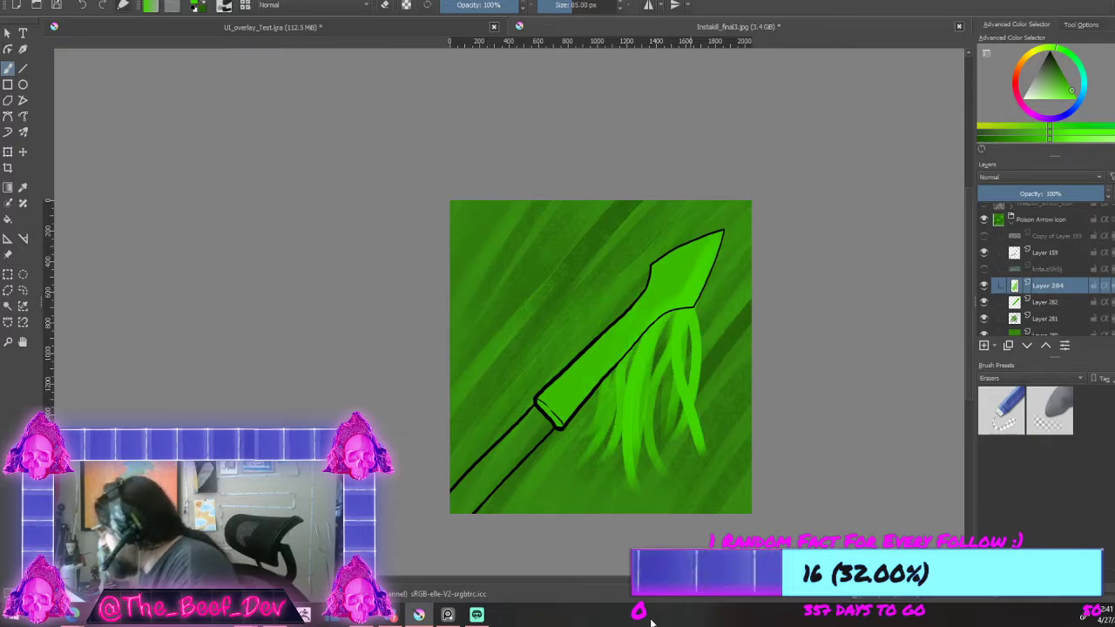
key("ctrl+z")
key("ctrl+z")
key("ctrl+z")
key("ctrl+z")
key("ctrl+z")
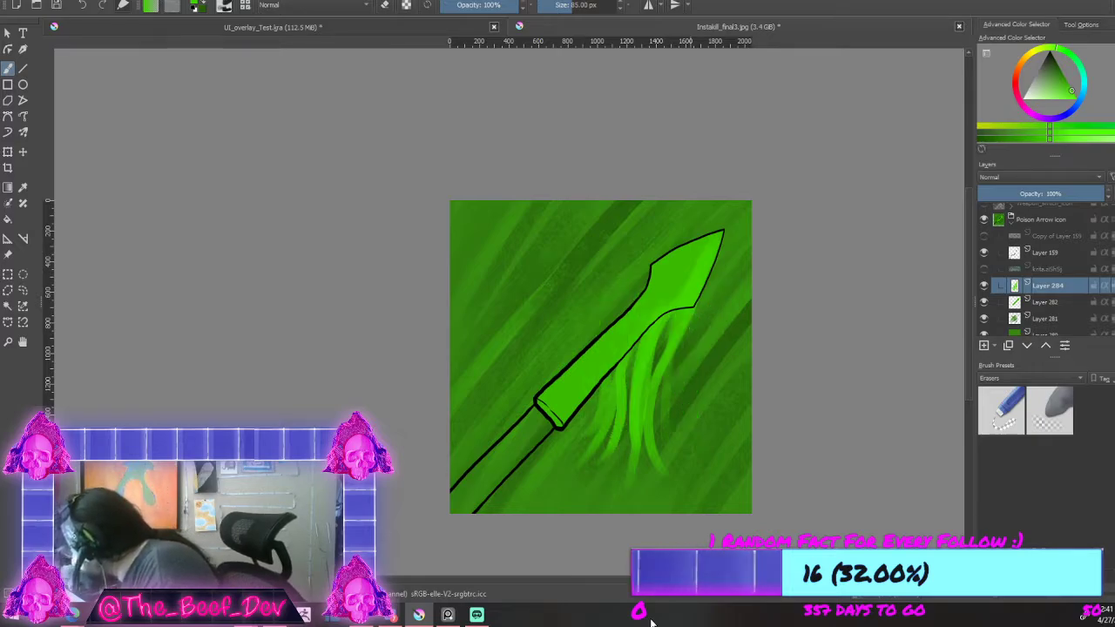
key("ctrl+z")
key("ctrl+z")
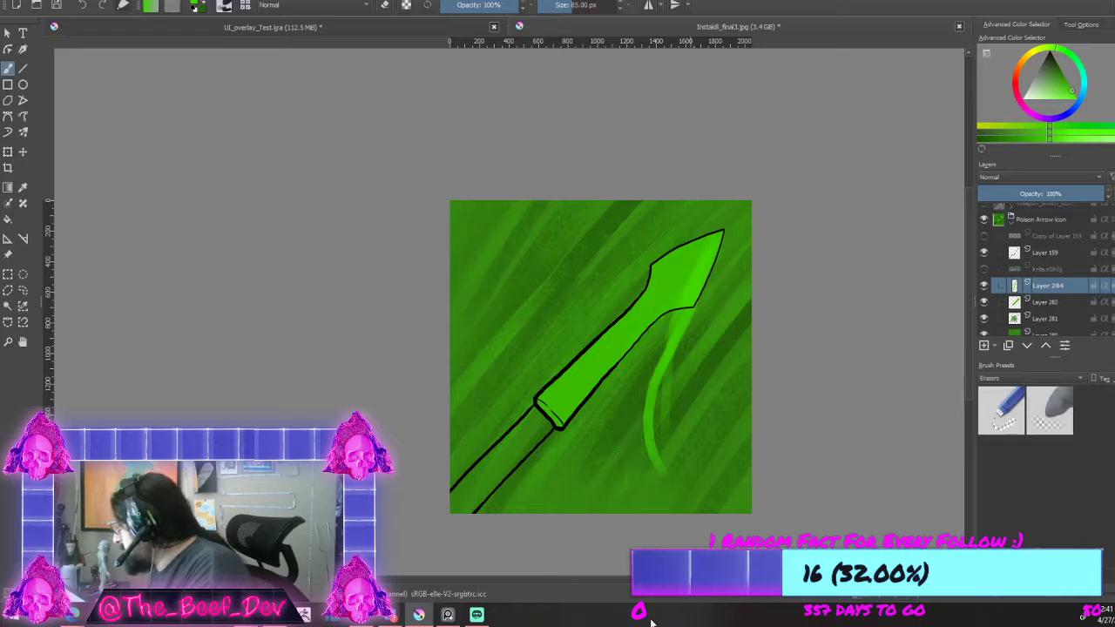
key("ctrl+z")
key("ctrl+z")
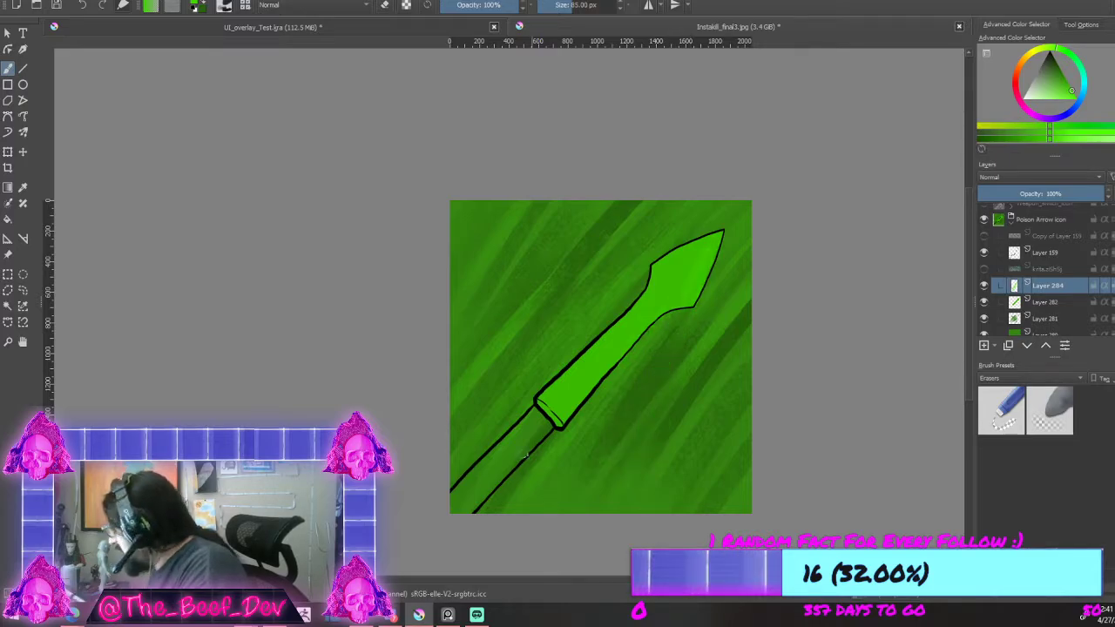
Step: Identify the background streak layer by toggling layer visibility, and add a fresh layer directly above it
left_click(1028, 302)
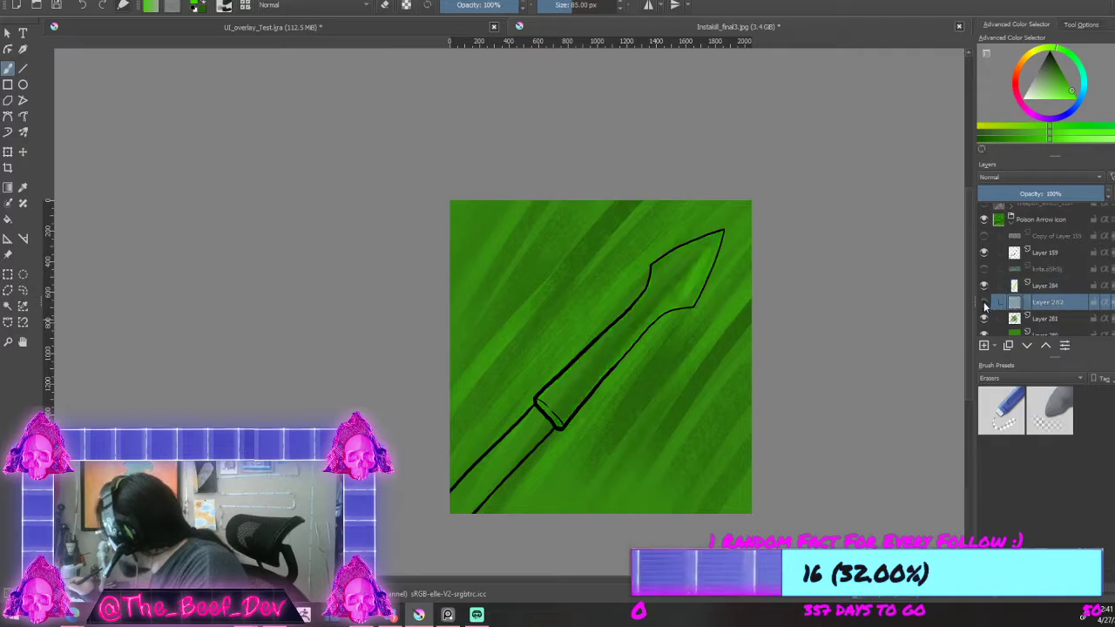
left_click(998, 323)
left_click(984, 324)
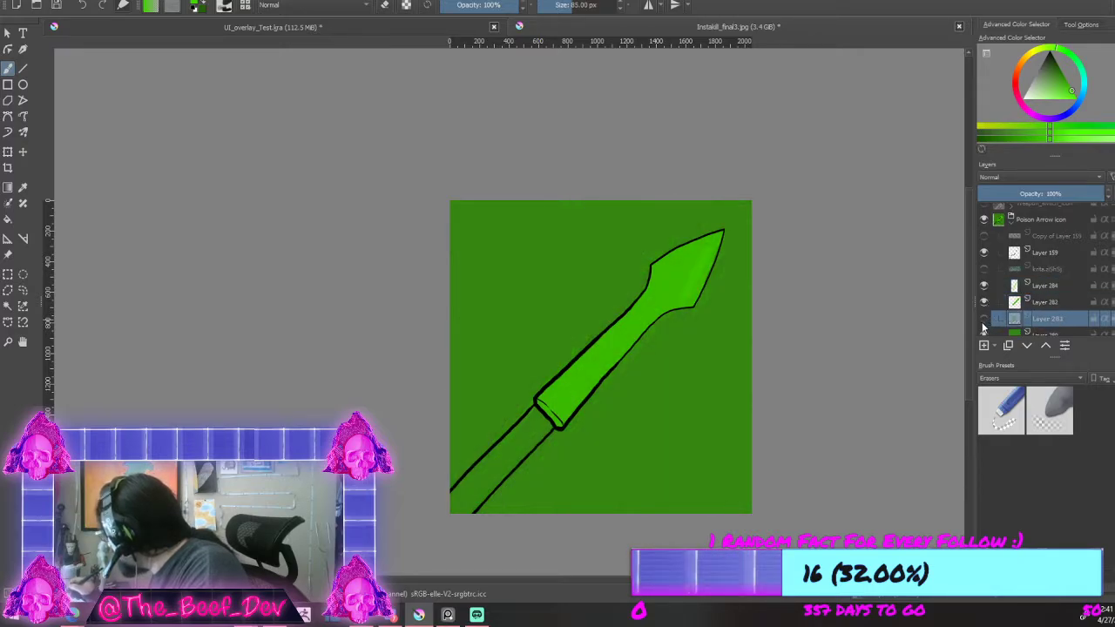
left_click(982, 323)
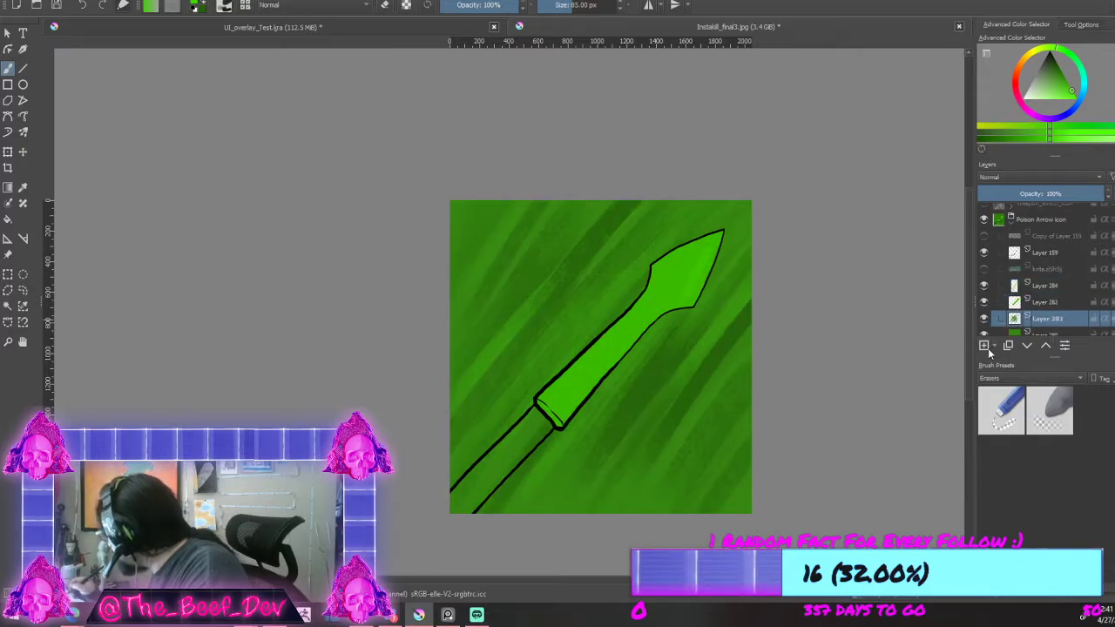
Step: Fill the shaft below the arrow's collar with a dark green sampled beside it, and repaint it in darker green #1c4c06
left_click(24, 187)
left_click(548, 435)
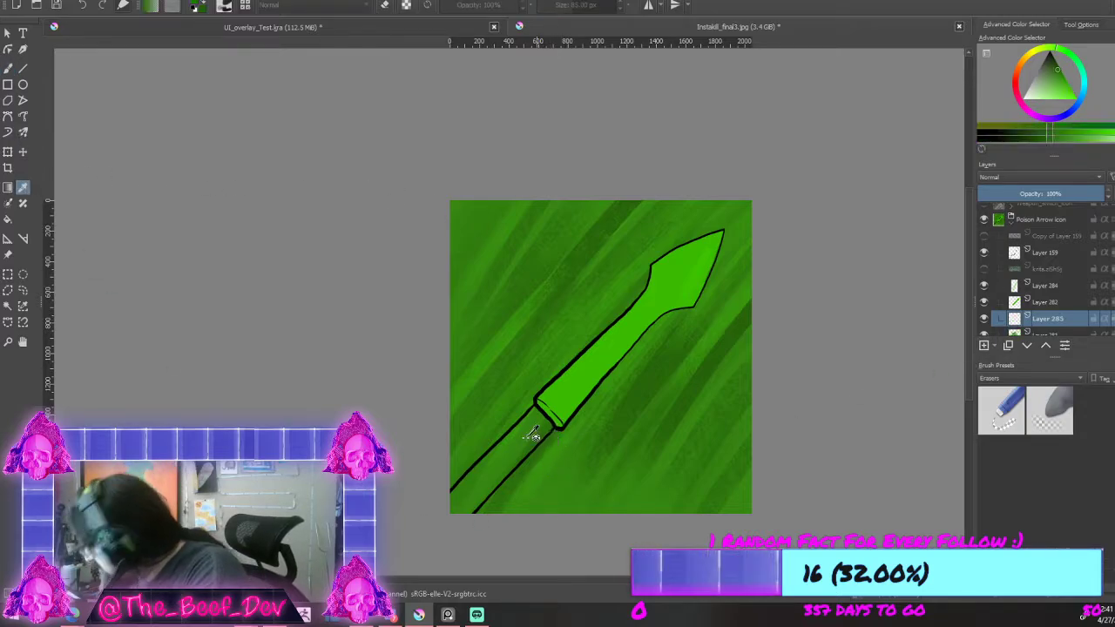
left_click(8, 68)
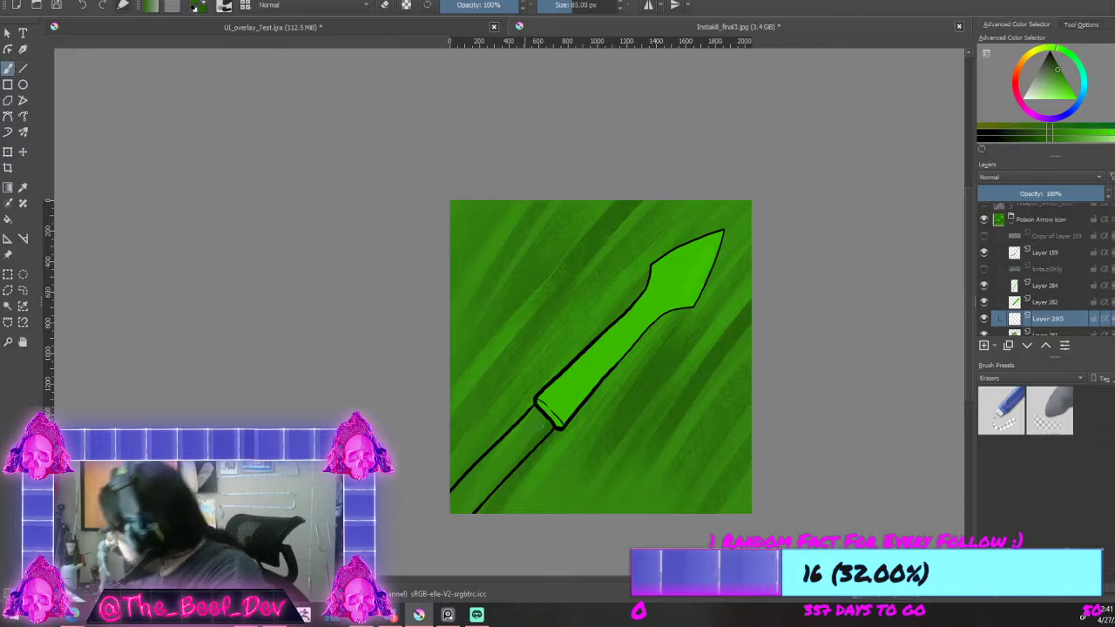
left_click_drag(530, 436, 479, 485)
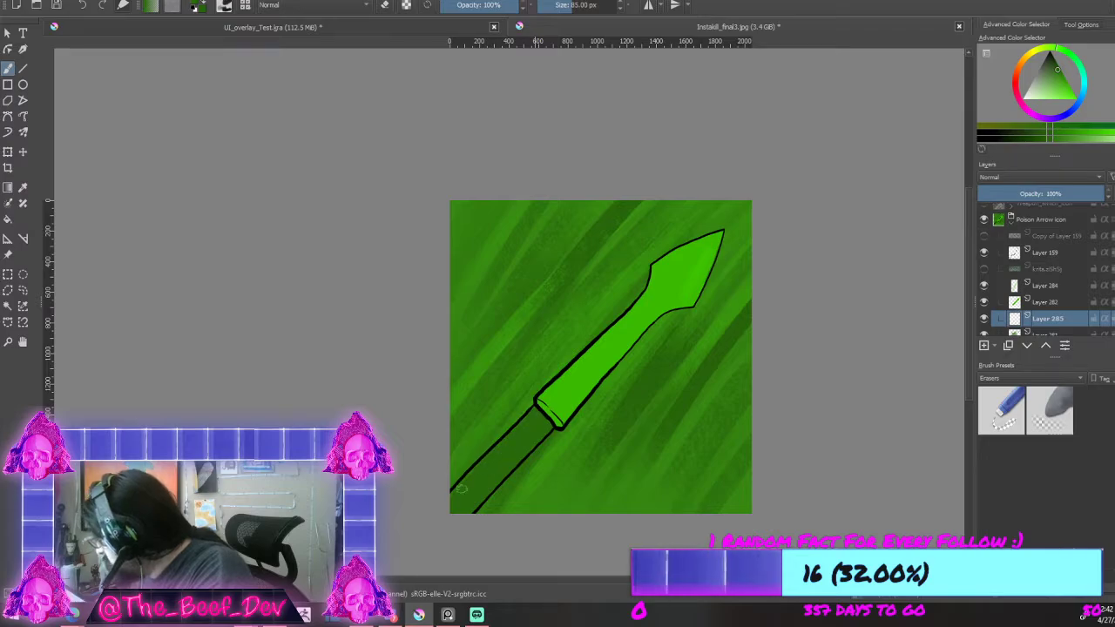
left_click(191, 7)
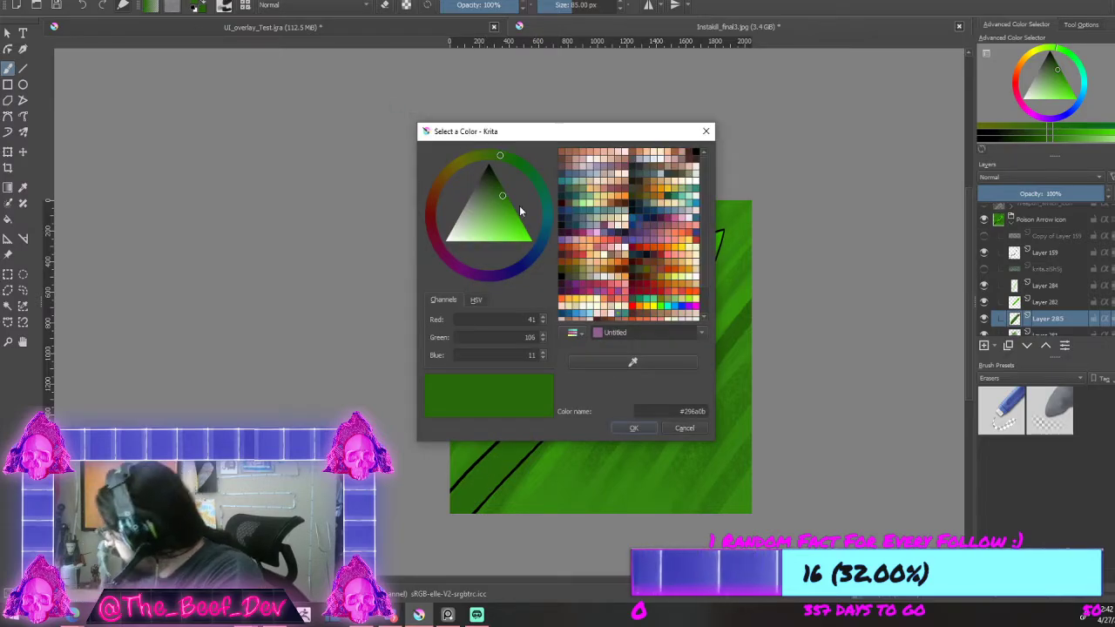
left_click_drag(501, 190, 542, 254)
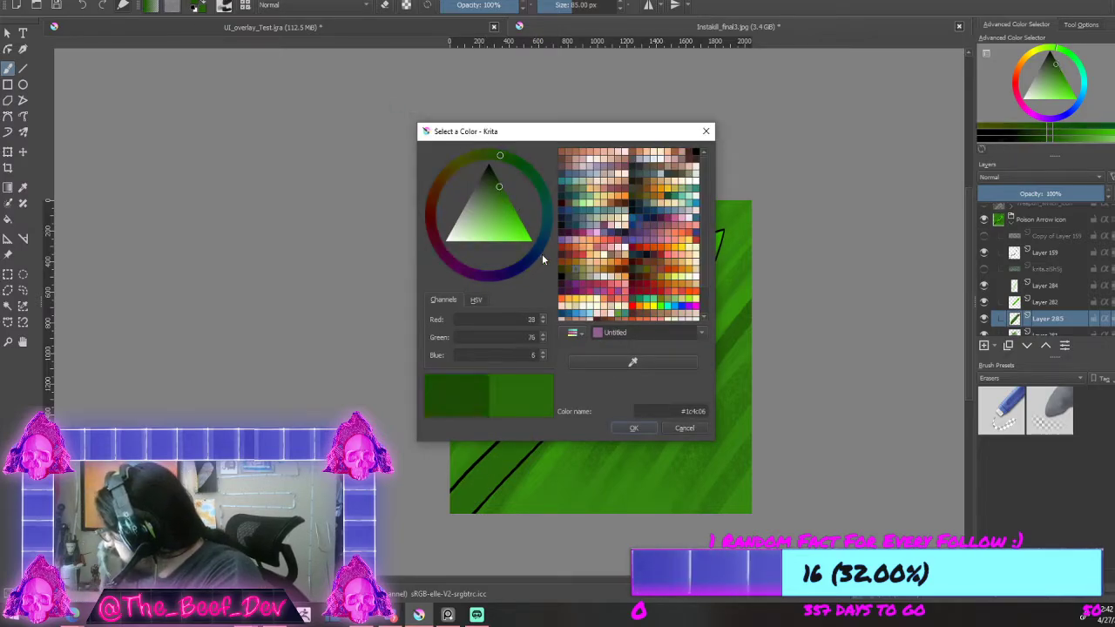
left_click(641, 428)
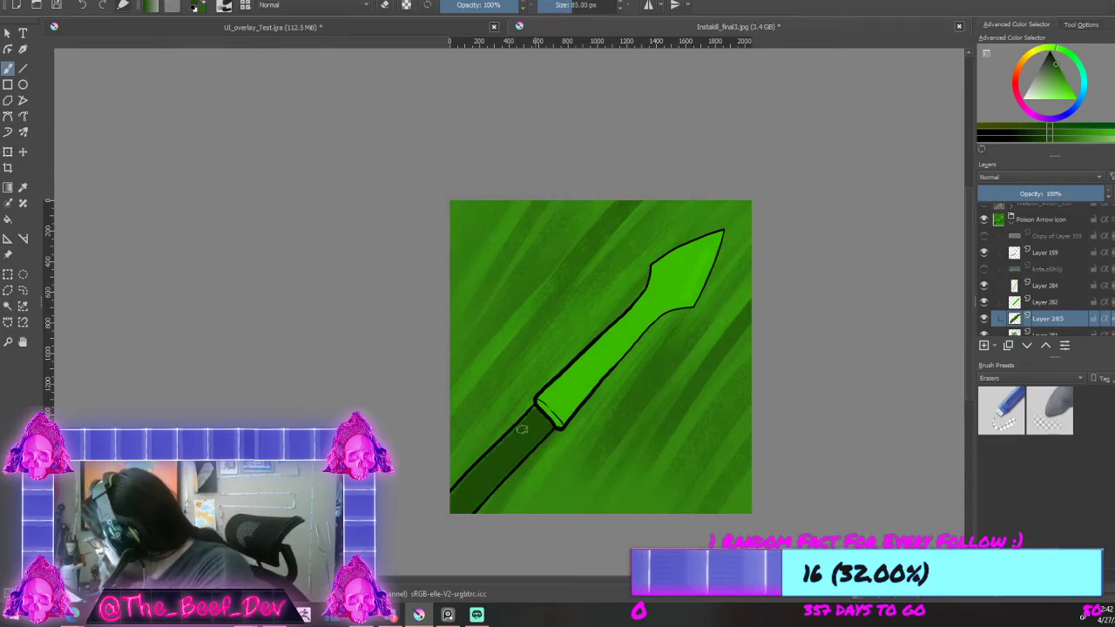
Step: Delete the old highlight layer above the arrow's fill and undo the duplication of the fill layer
scroll(522, 429, "down", 4)
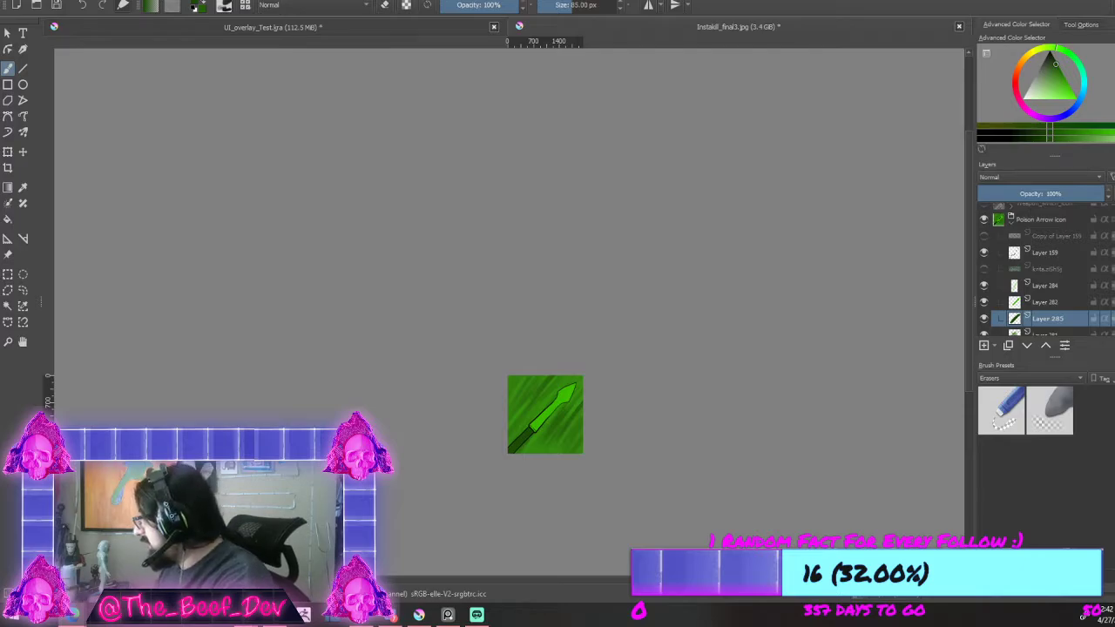
scroll(542, 425, "up", 3)
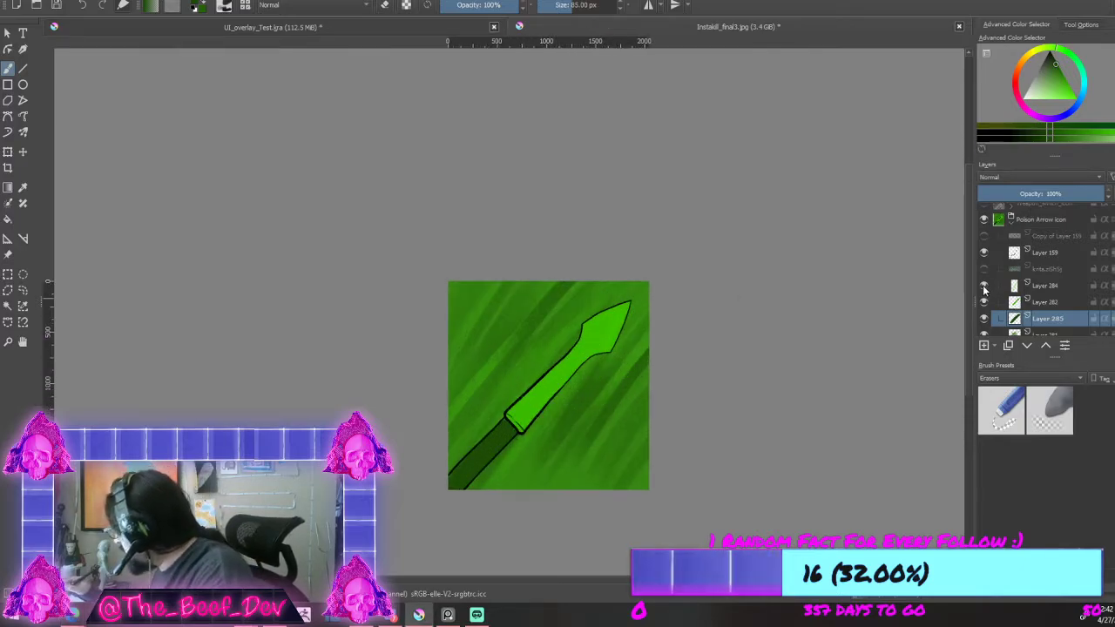
left_click(1048, 286)
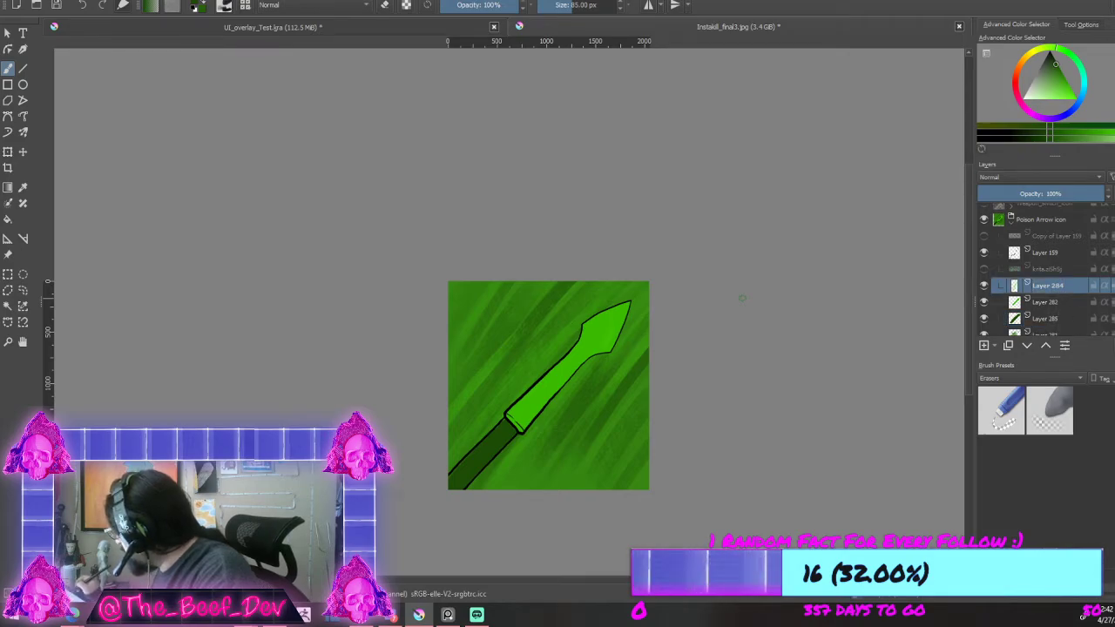
left_click(1008, 346)
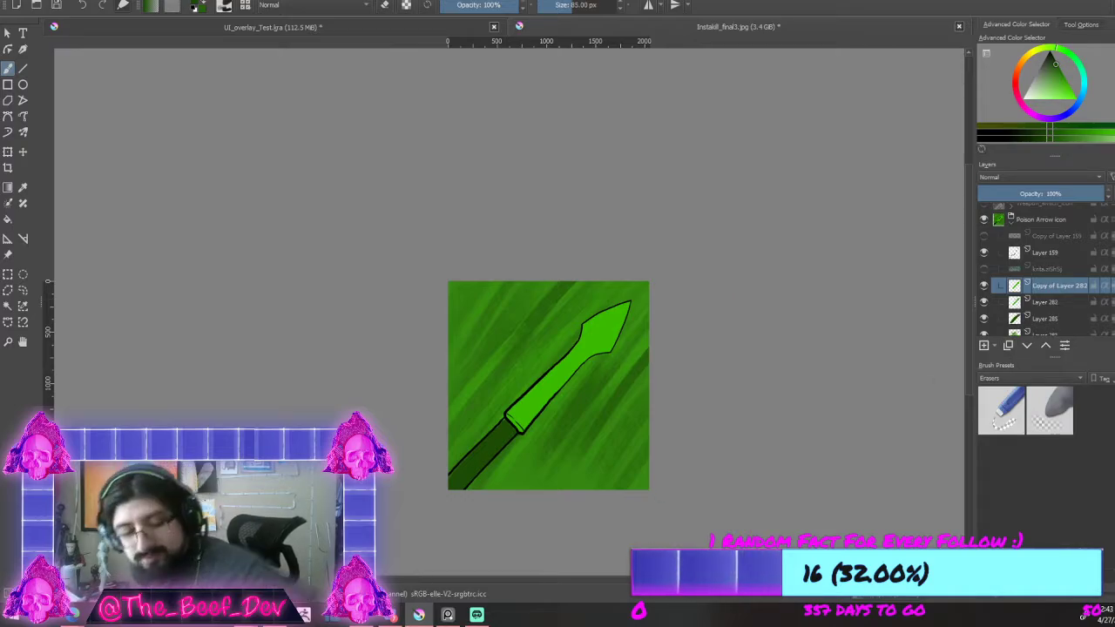
key("ctrl+z")
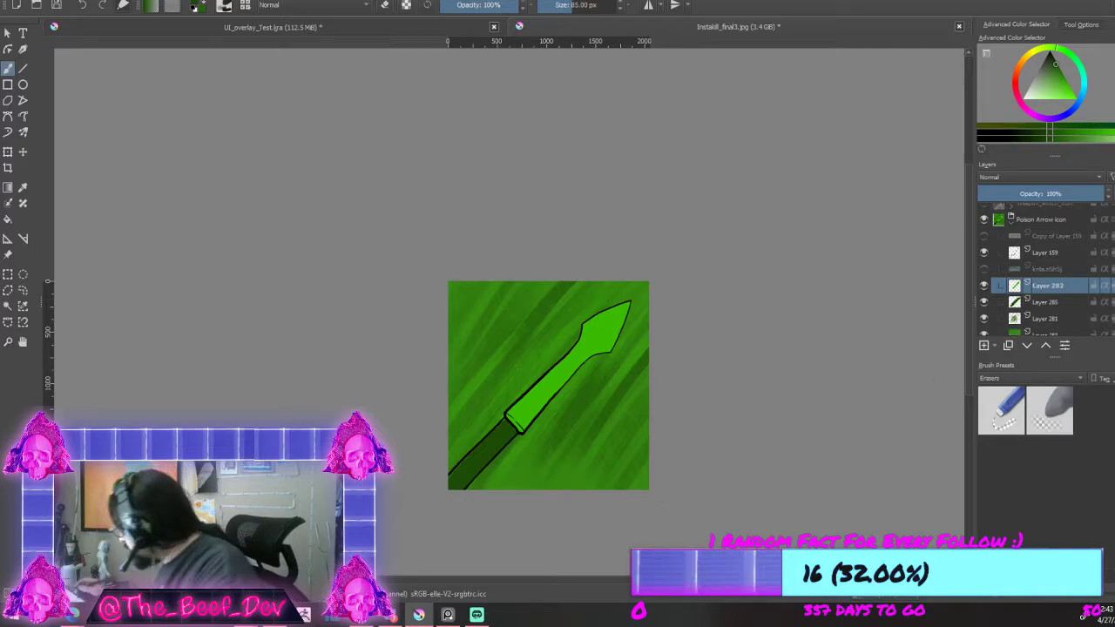
Step: Add an empty layer above the arrow's fill and switch to the purple-handled, dark-stroke brush preset at 60 px
left_click(224, 4)
left_click(246, 5)
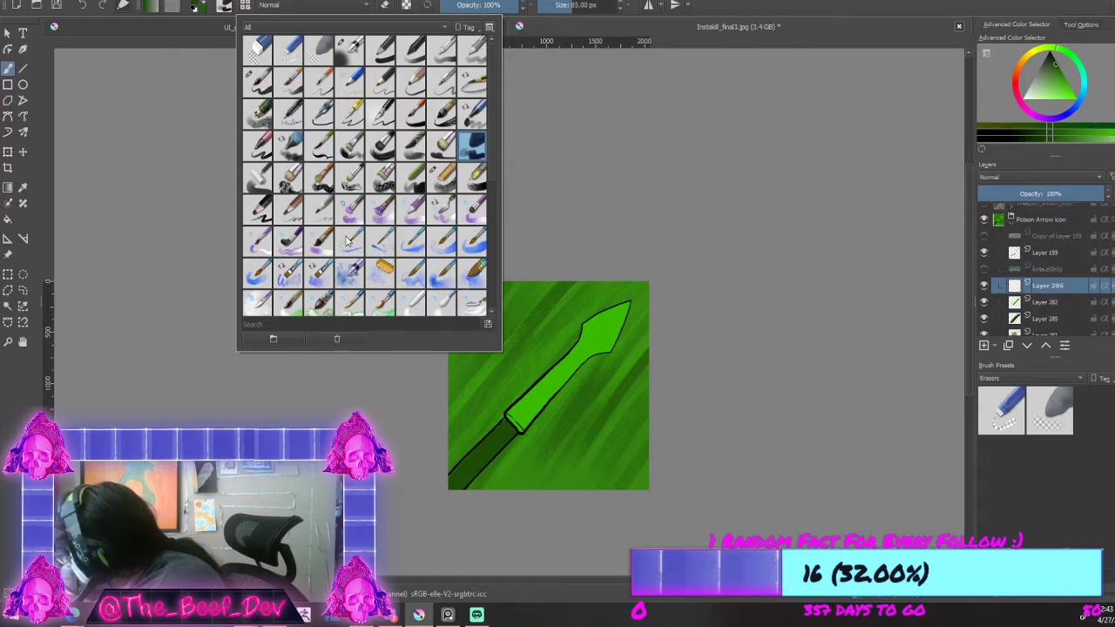
left_click(289, 246)
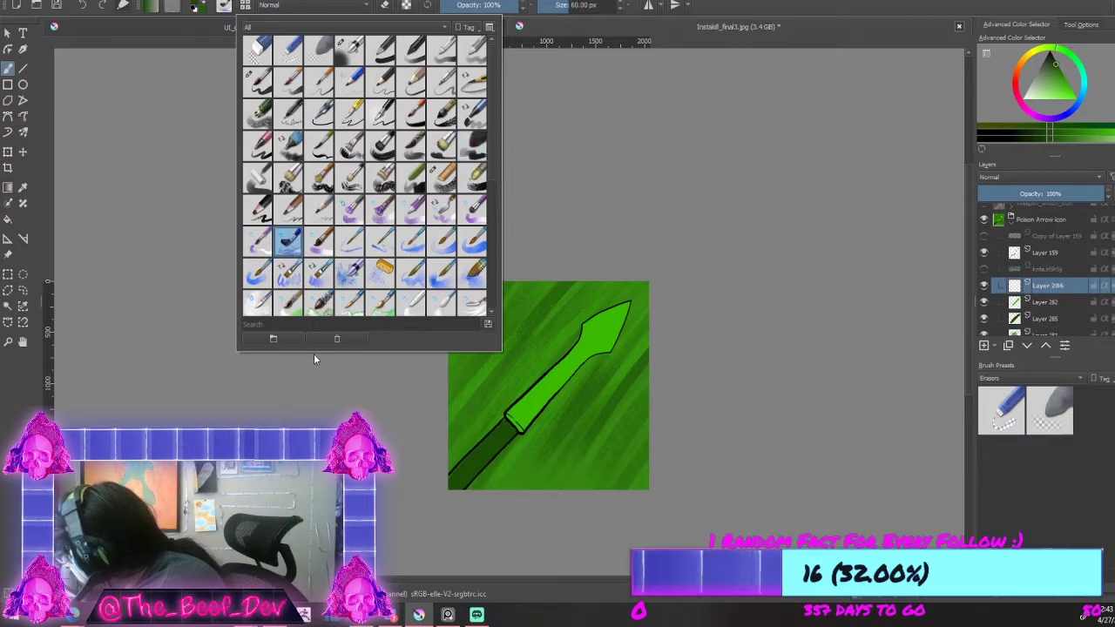
left_click(410, 5)
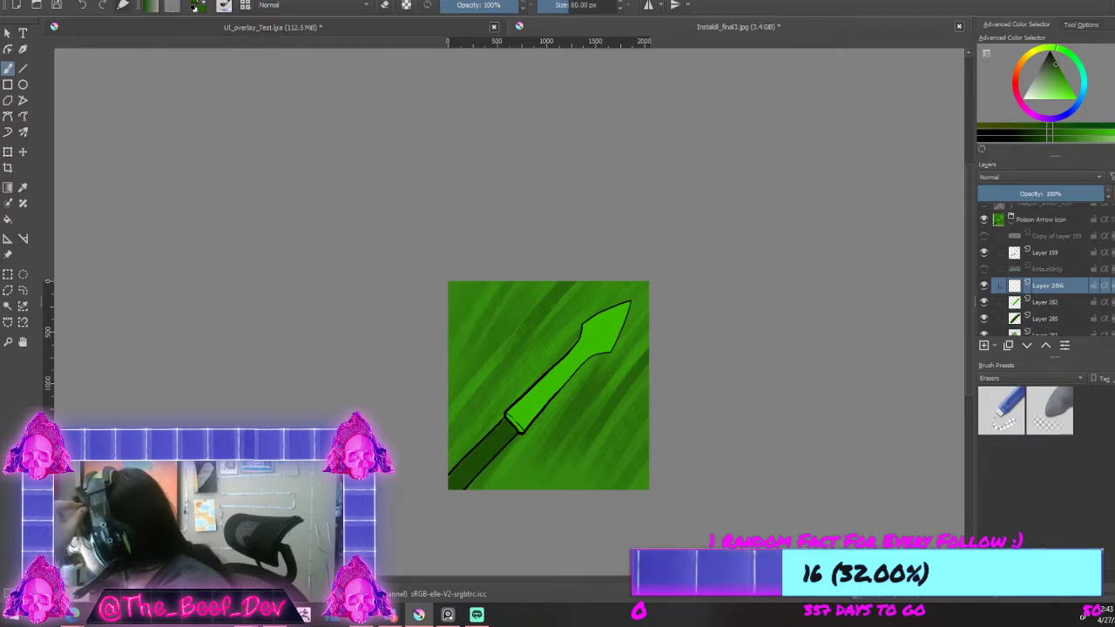
Step: Sample the arrowhead's green and brighten the painting colour to #49ec00
left_click(23, 188)
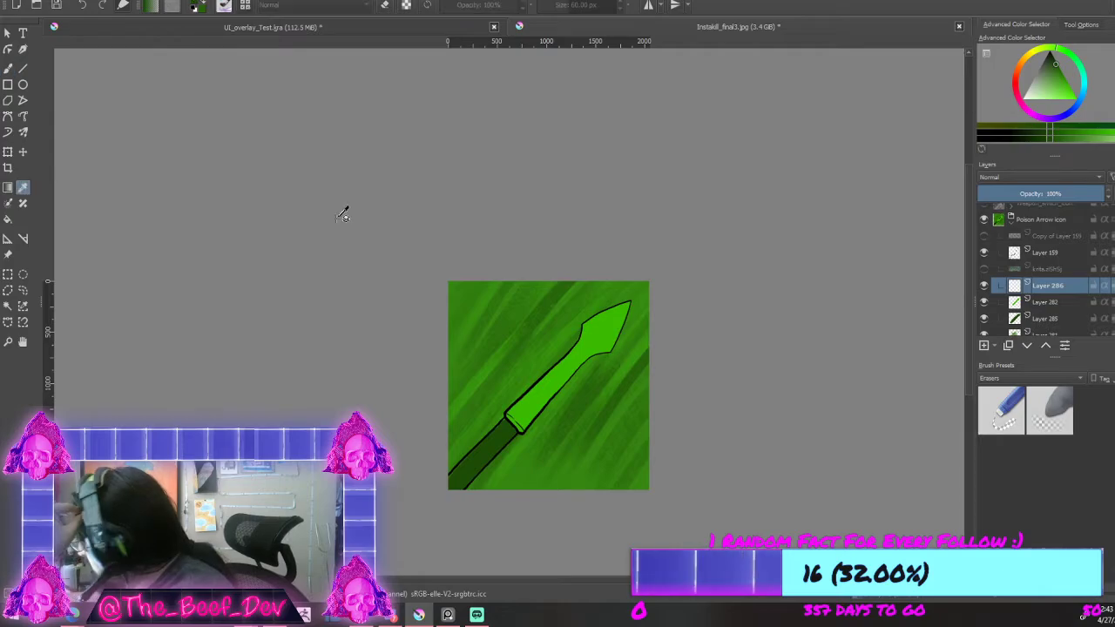
left_click(617, 319)
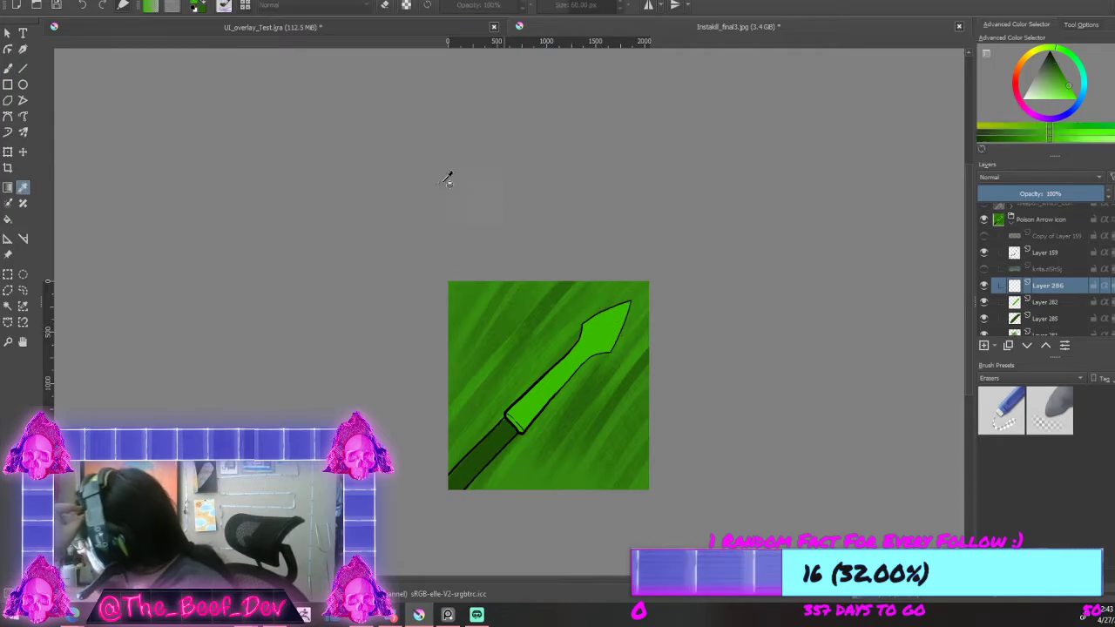
left_click(197, 6)
left_click(522, 227)
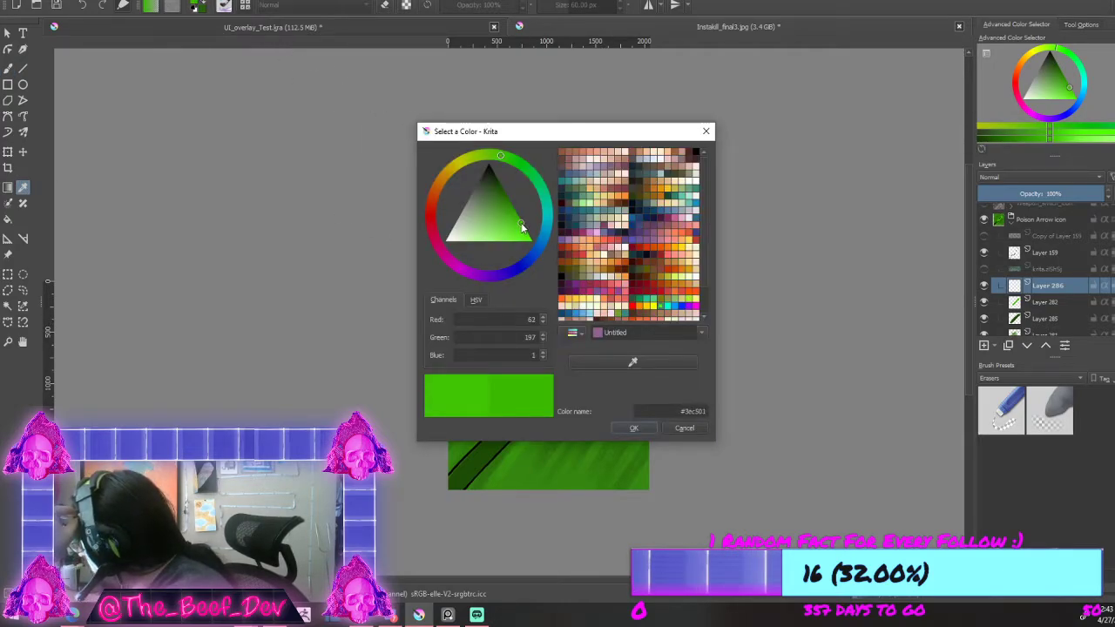
left_click_drag(522, 227, 536, 236)
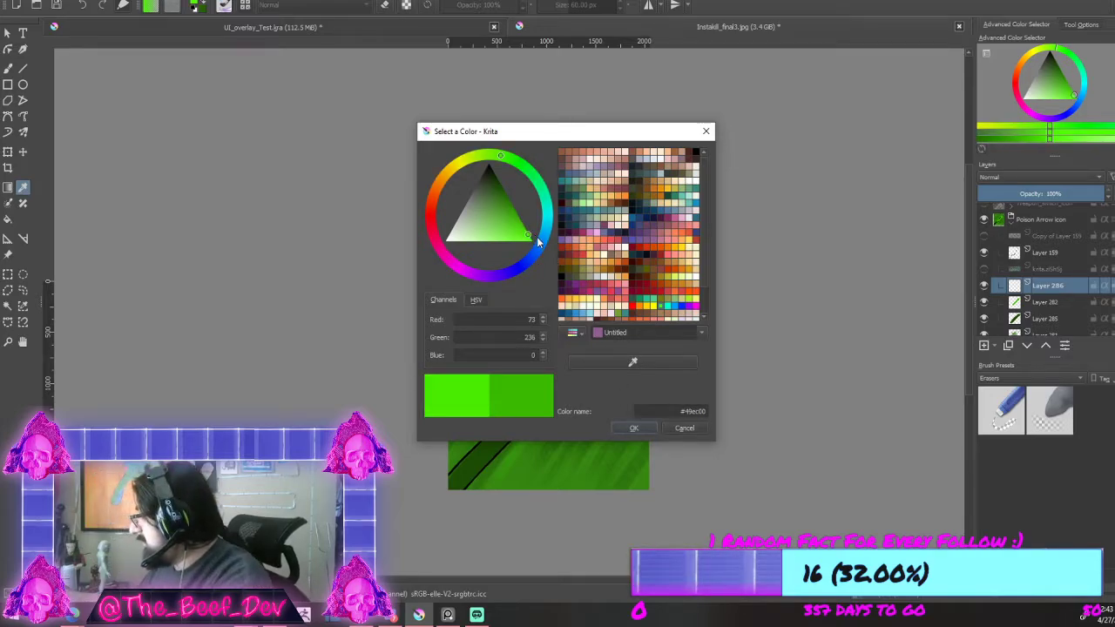
left_click(634, 428)
Step: Paint bright green highlight strokes along the arrowhead's right edge with the freehand brush
scroll(506, 279, "up", 2)
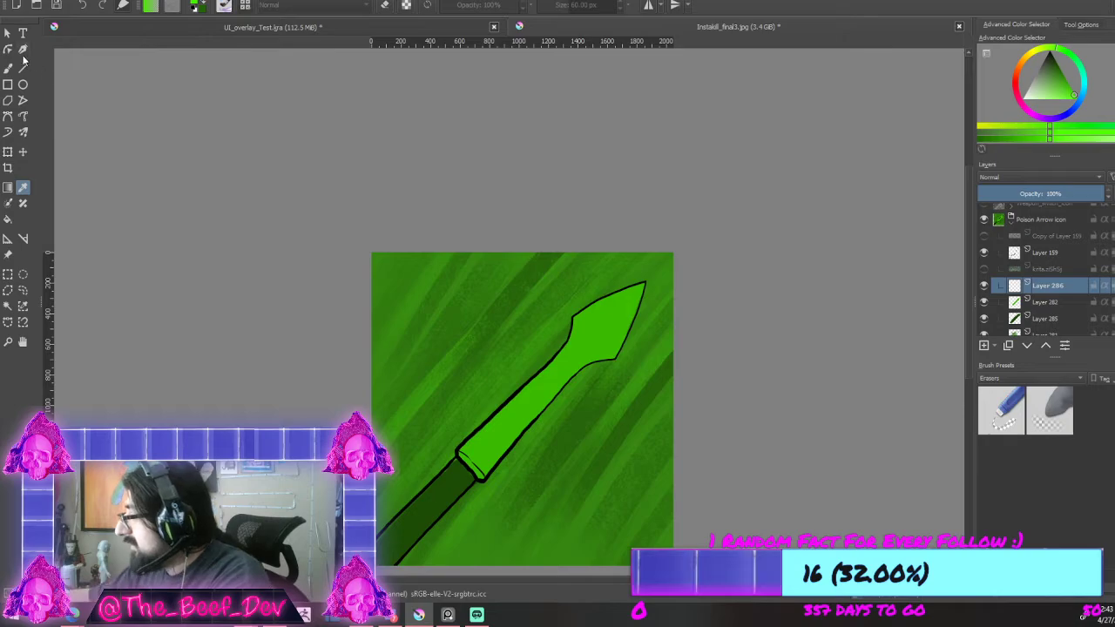
left_click(7, 68)
scroll(601, 314, "up", 2)
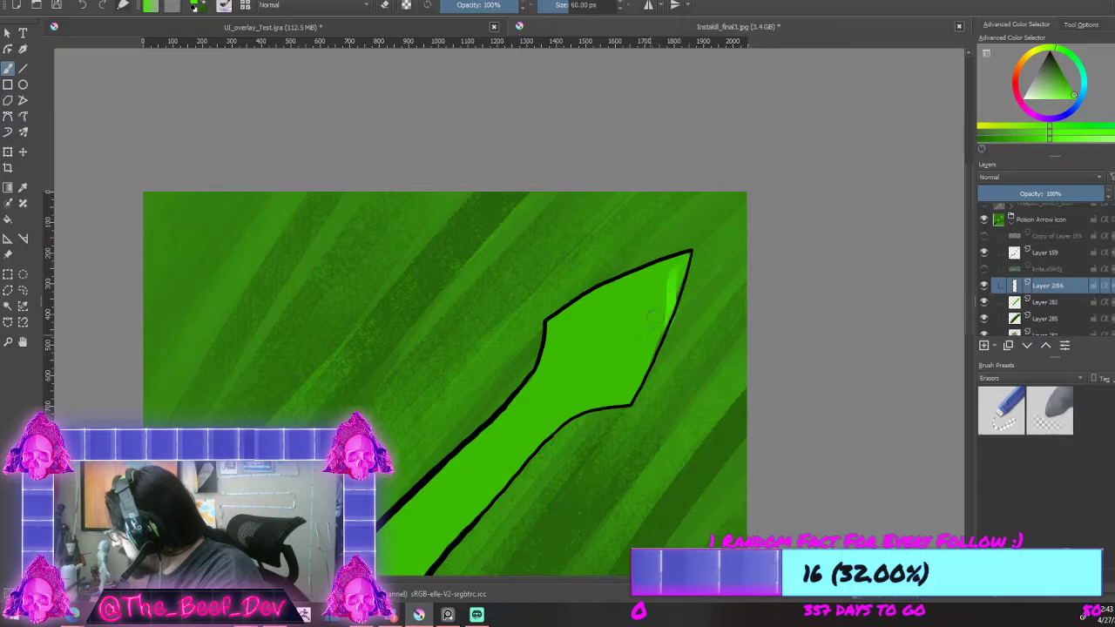
left_click_drag(664, 305, 642, 387)
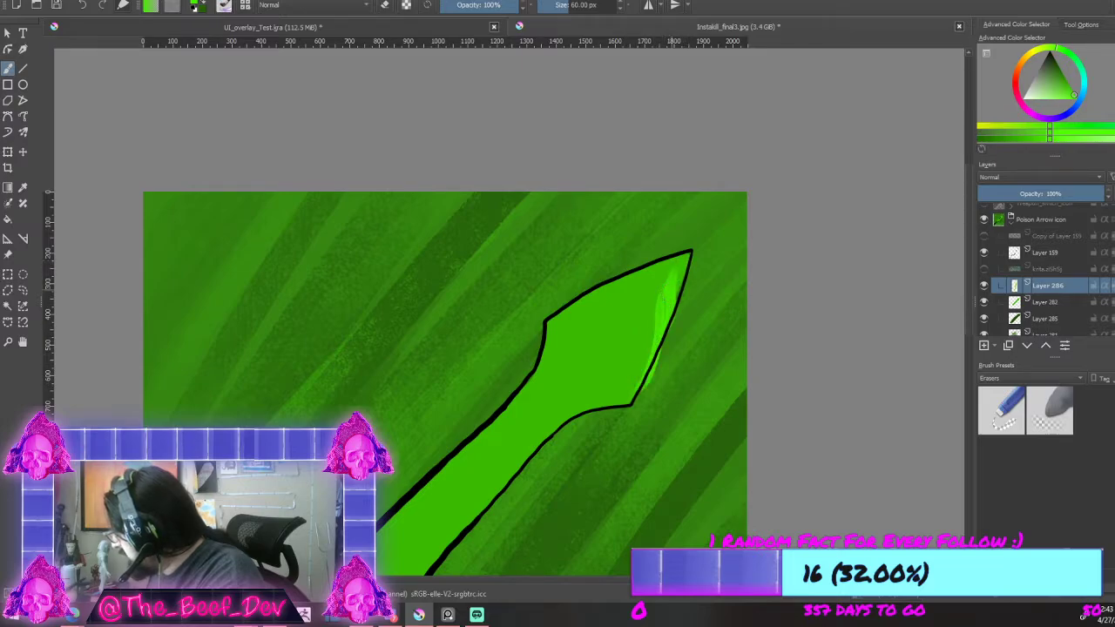
left_click_drag(650, 345, 631, 403)
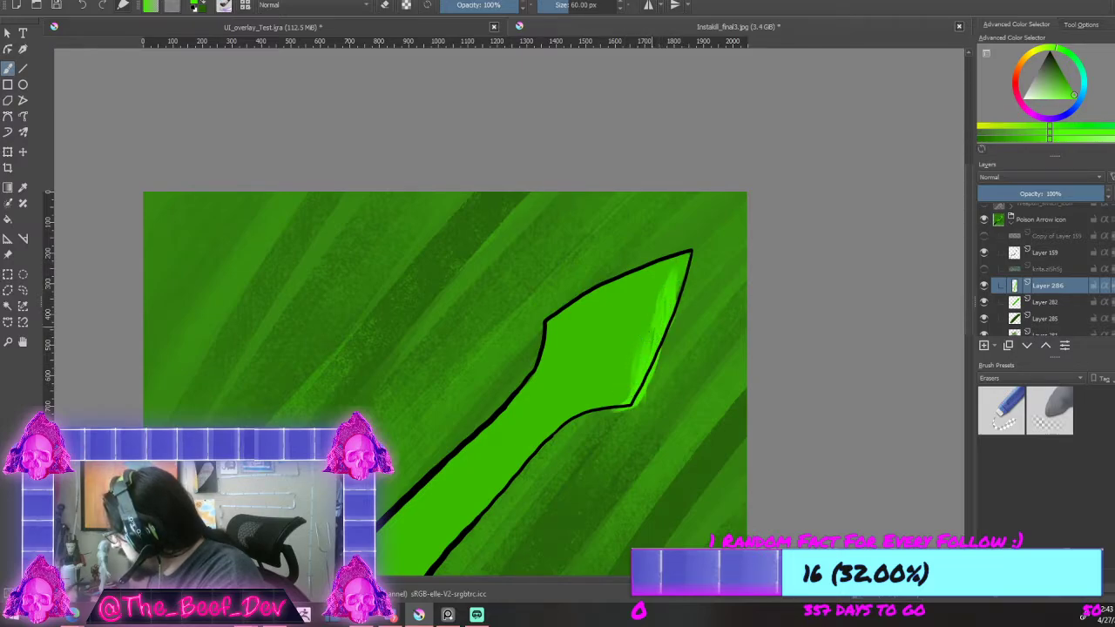
left_click_drag(656, 300, 627, 401)
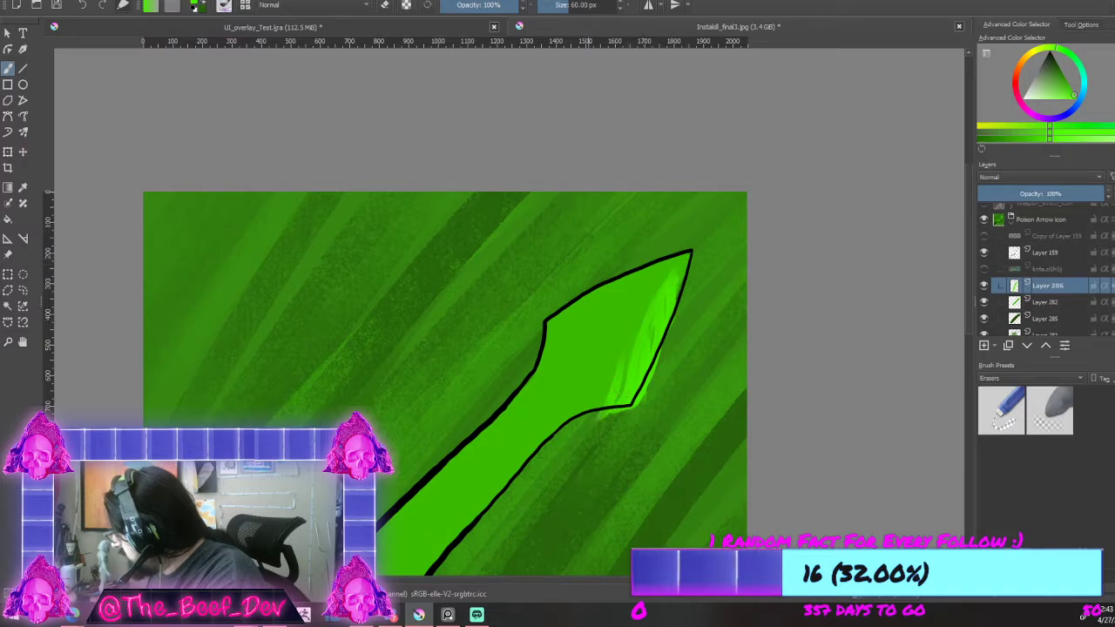
left_click_drag(551, 436, 537, 470)
scroll(595, 368, "down", 5)
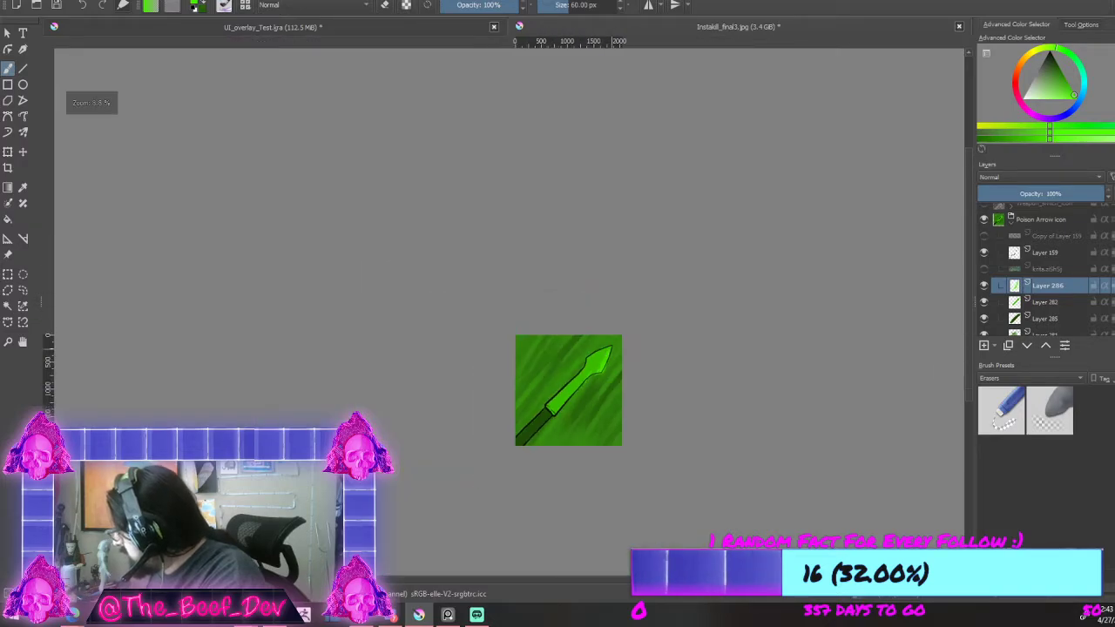
Step: Extend the bright green highlight along the lower edge of the arrow's neck down to the collar
scroll(540, 453, "up", 5)
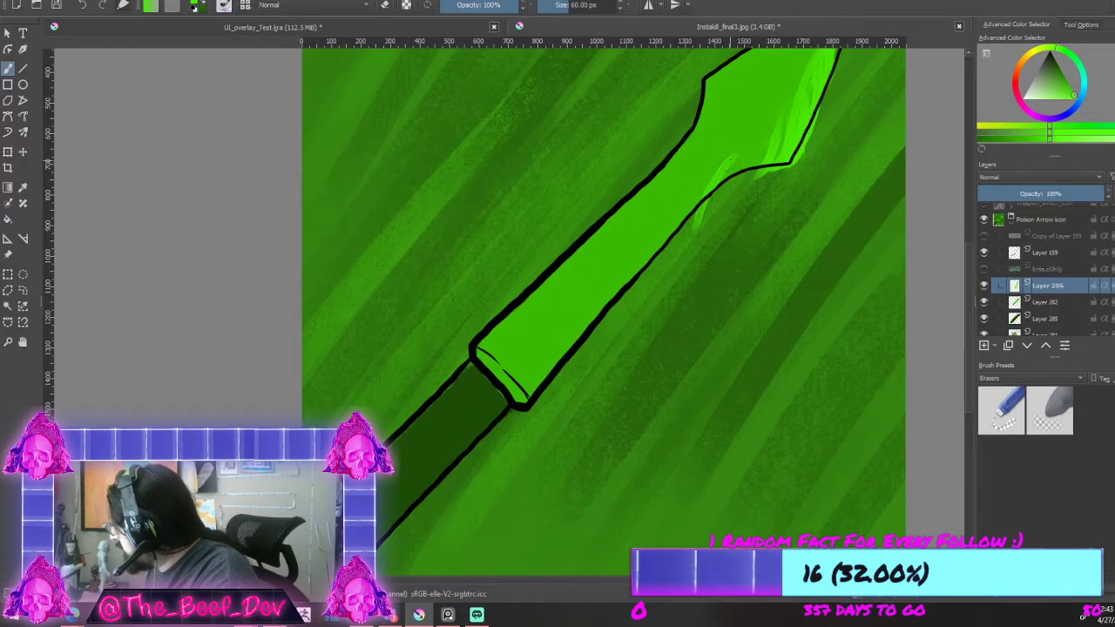
left_click_drag(731, 160, 654, 278)
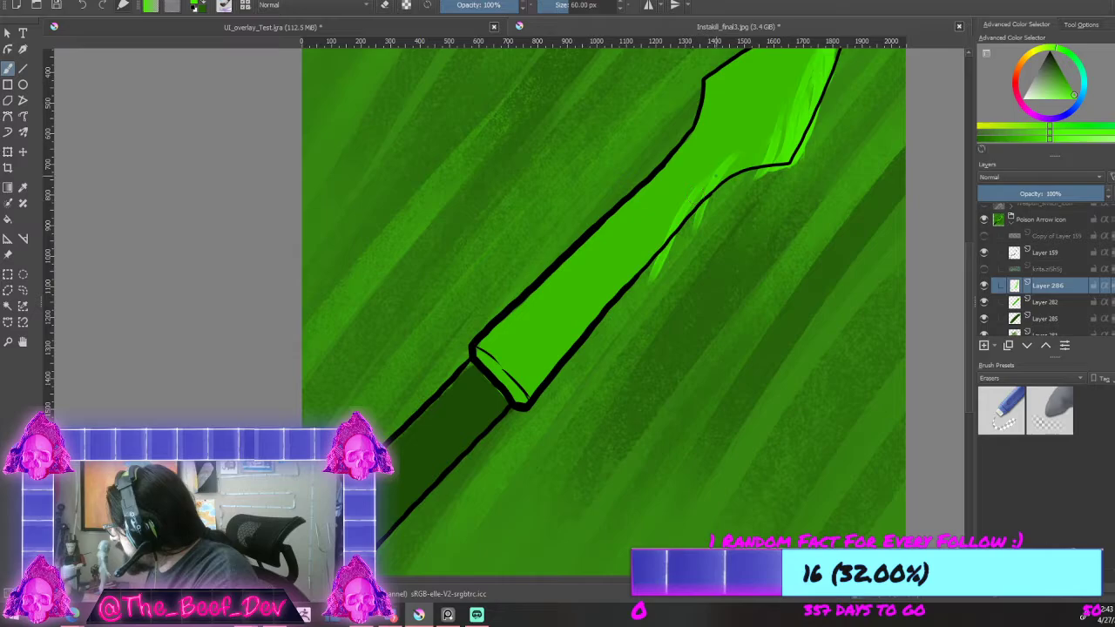
left_click_drag(686, 208, 607, 323)
left_click_drag(655, 225, 540, 380)
left_click_drag(567, 334, 625, 254)
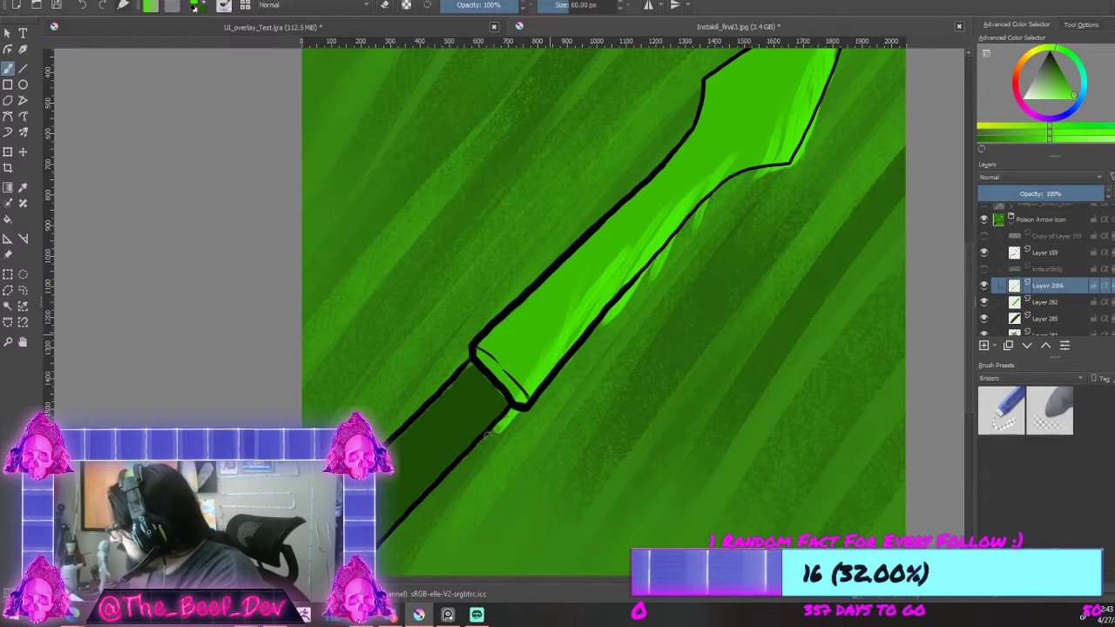
Step: Paint bright green highlight streaks along the dark shaft's lower edge and deepen the neck's highlight above the collar
left_click_drag(488, 435, 479, 443)
left_click_drag(507, 403, 422, 529)
left_click_drag(477, 428, 435, 470)
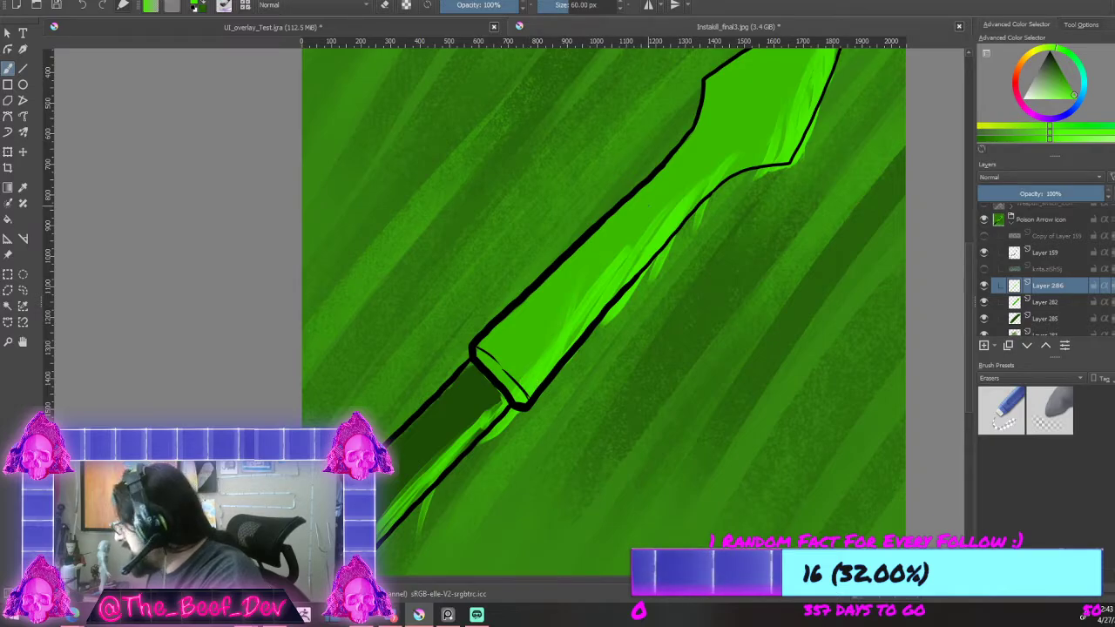
left_click_drag(575, 286, 531, 379)
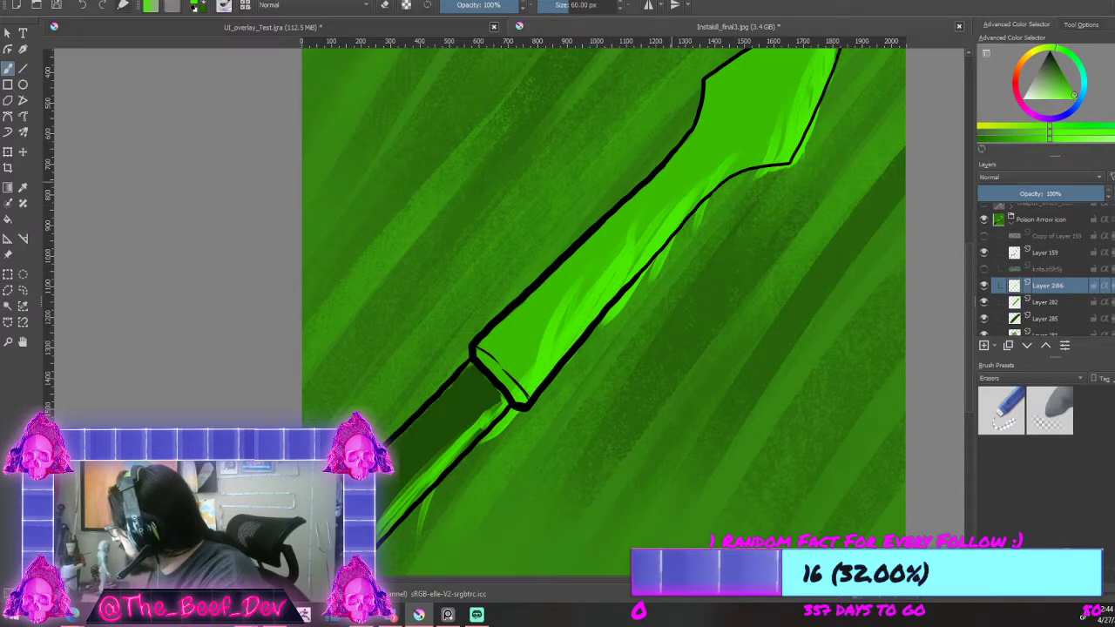
Step: Widen the bright green highlight with overlapping strokes across the arrowhead and down the neck
scroll(689, 214, "down", 3)
scroll(735, 174, "up", 2)
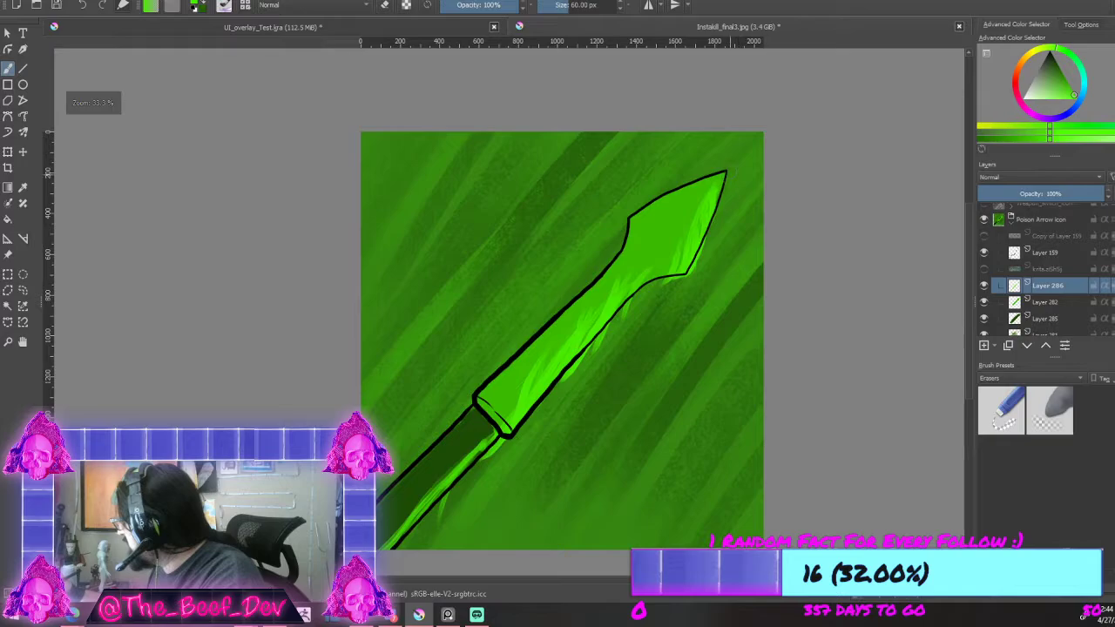
scroll(687, 217, "up", 1)
mouse_move(693, 194)
left_mouse_down()
mouse_move(644, 275)
mouse_move(646, 245)
mouse_move(668, 230)
mouse_move(607, 309)
mouse_move(629, 277)
mouse_move(649, 307)
mouse_move(680, 226)
mouse_move(741, 152)
mouse_move(679, 263)
mouse_move(678, 239)
mouse_move(544, 363)
mouse_move(467, 493)
mouse_move(403, 506)
left_mouse_up()
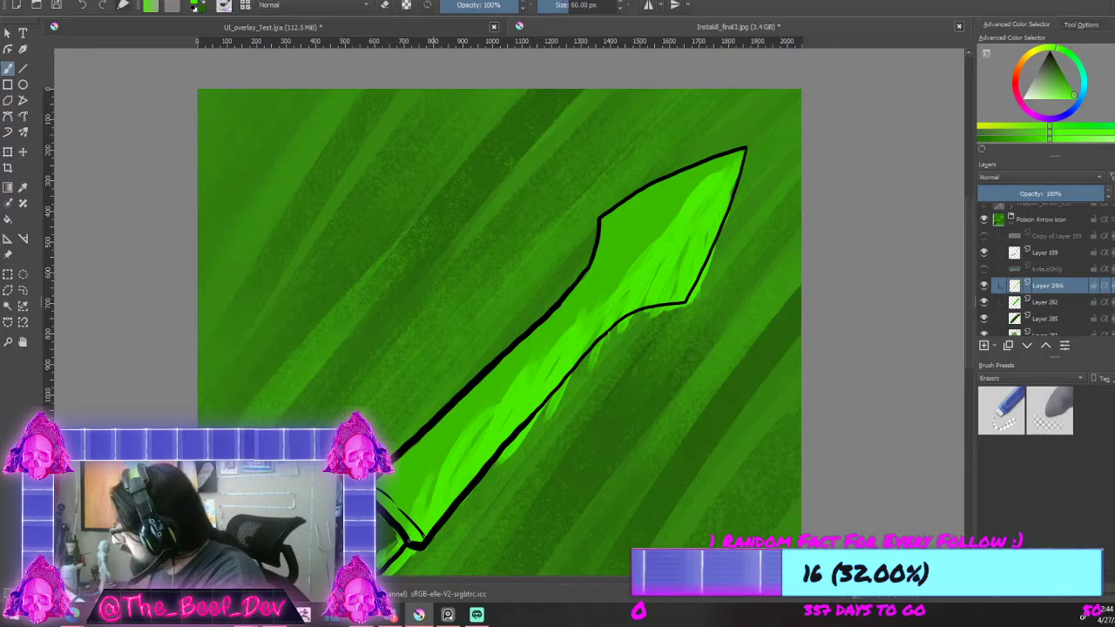
scroll(403, 506, "down", 2)
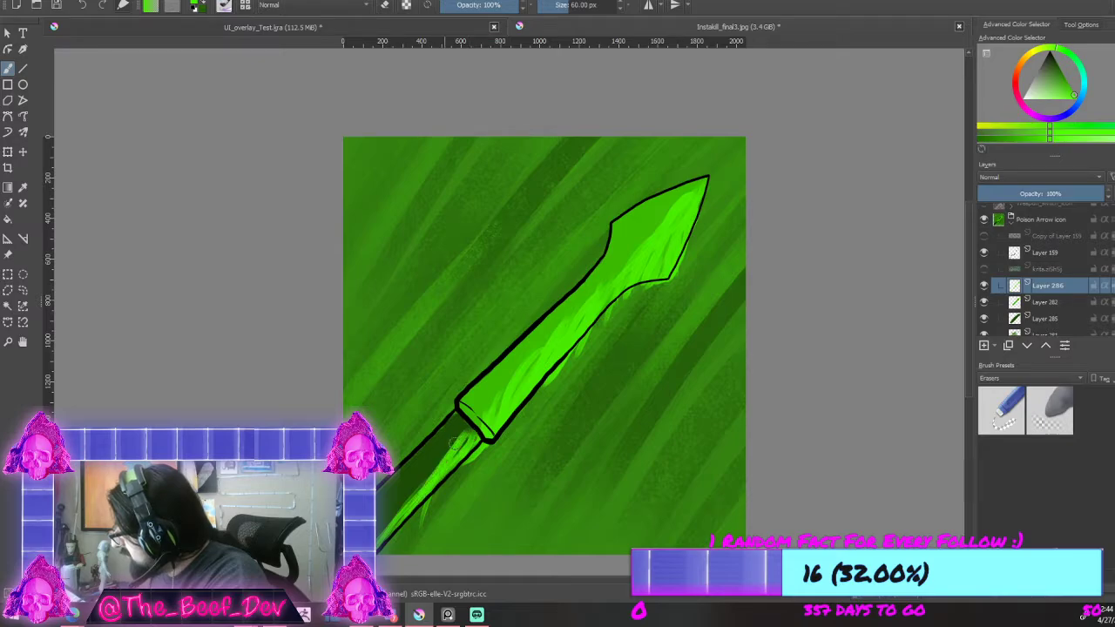
scroll(487, 422, "down", 5)
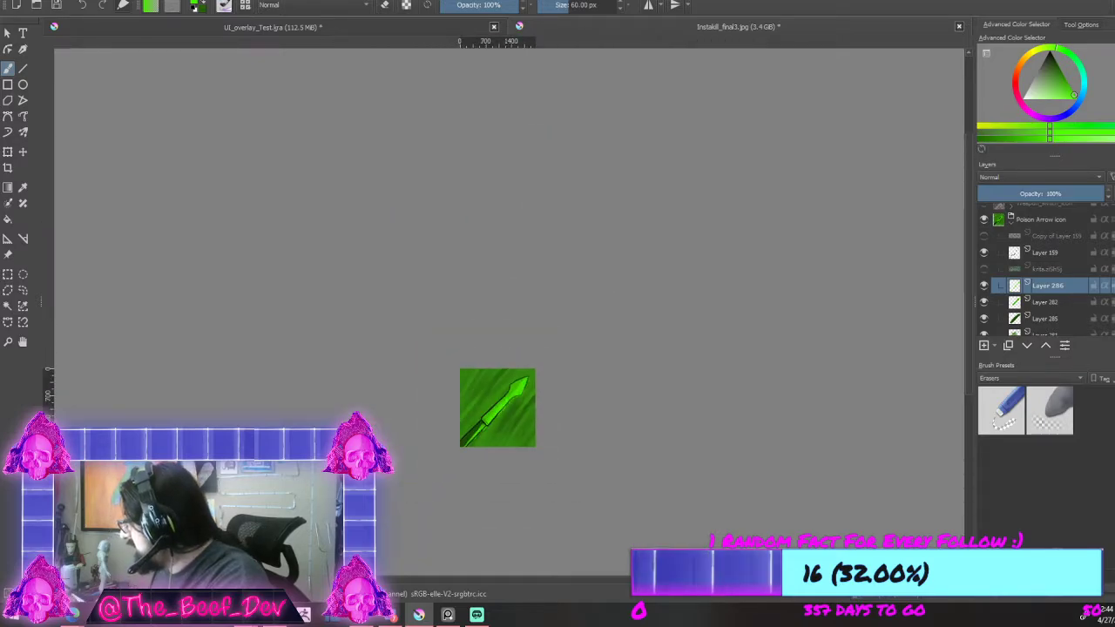
Step: Paint long bright green poison drips hanging below the arrowhead's rear corner and along the neck's lower edge
scroll(501, 420, "up", 6)
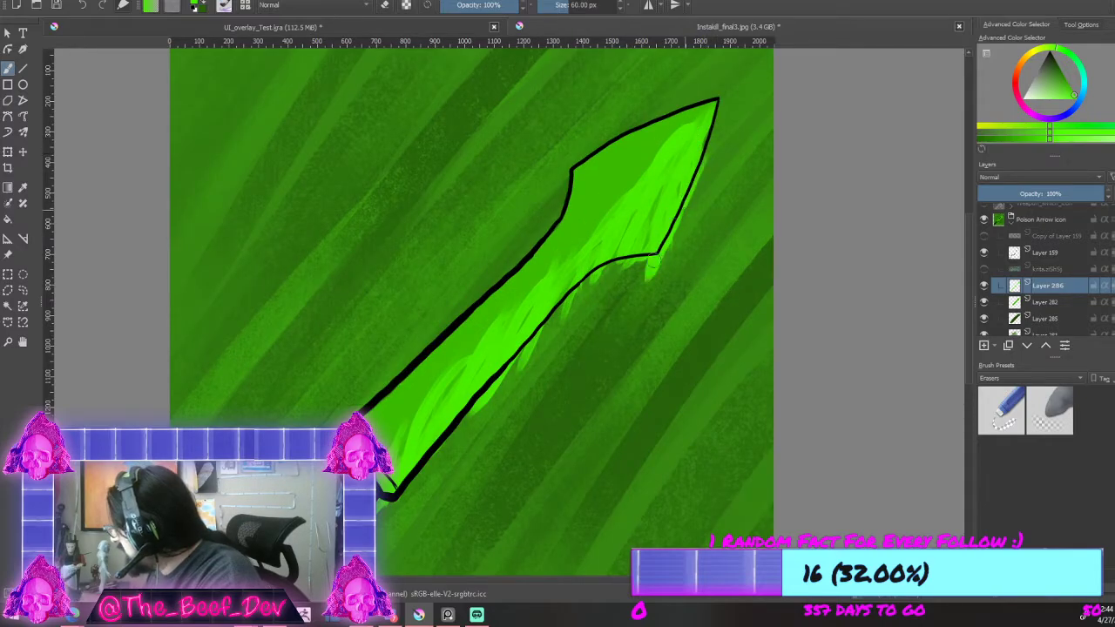
left_click_drag(657, 251, 641, 416)
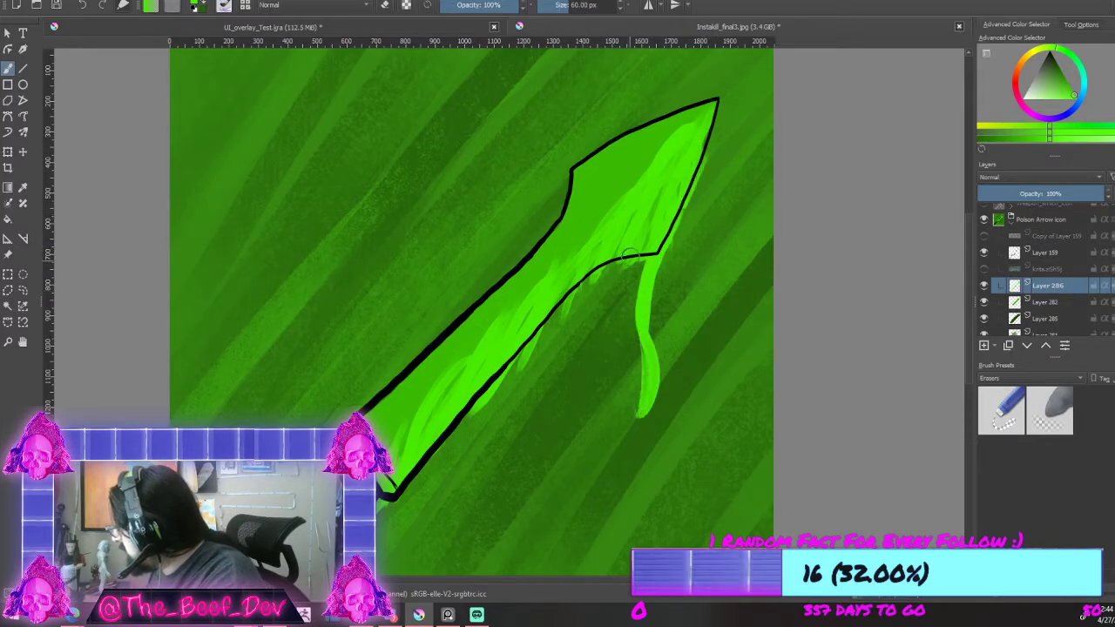
mouse_move(607, 273)
left_mouse_down()
mouse_move(572, 427)
mouse_move(574, 500)
left_mouse_up()
mouse_move(579, 333)
left_mouse_down()
mouse_move(571, 403)
mouse_move(590, 525)
left_mouse_up()
left_click_drag(603, 271, 565, 406)
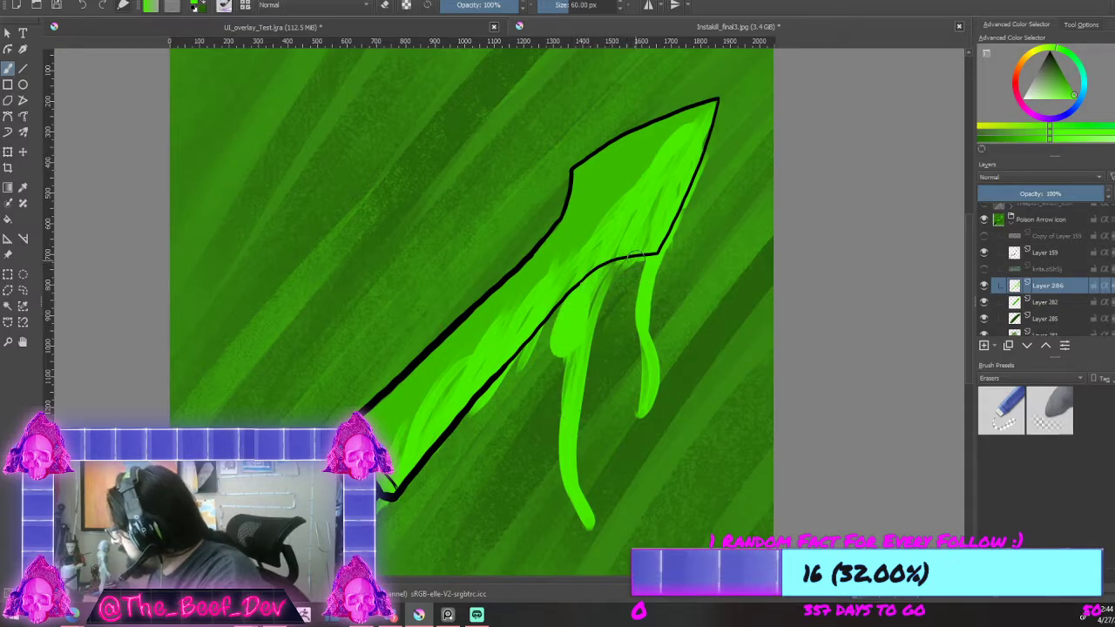
mouse_move(536, 336)
left_mouse_down()
mouse_move(525, 426)
mouse_move(462, 538)
left_mouse_up()
left_click_drag(635, 305, 650, 422)
left_click_drag(672, 236, 660, 290)
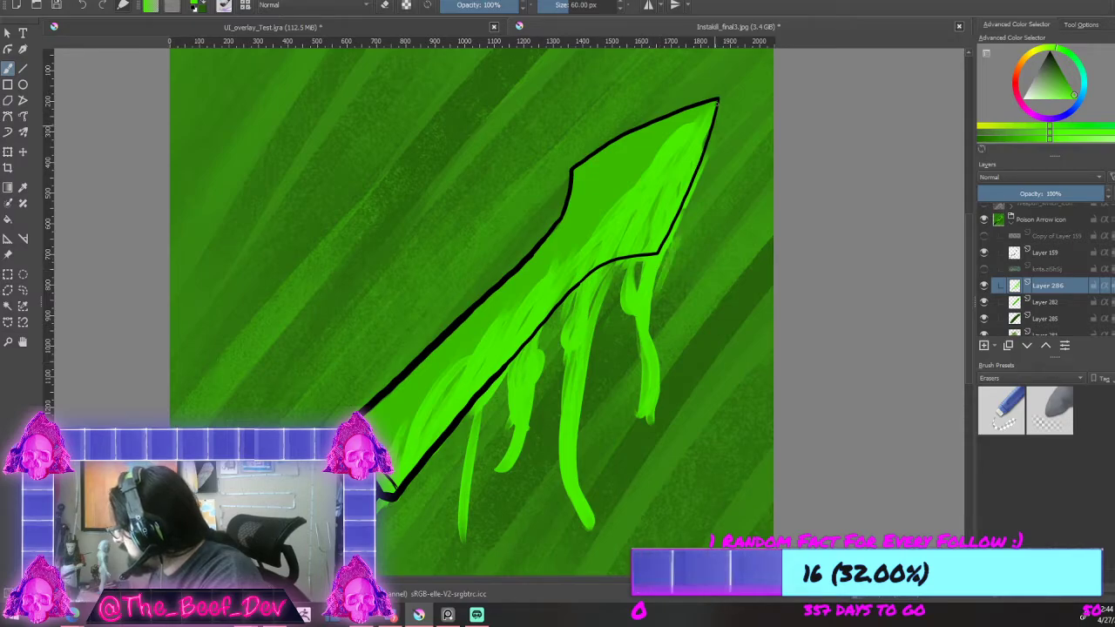
Step: Add bright green drips along the outside of the arrowhead's right edge, from the tip to the rear corner
left_click_drag(713, 131, 685, 272)
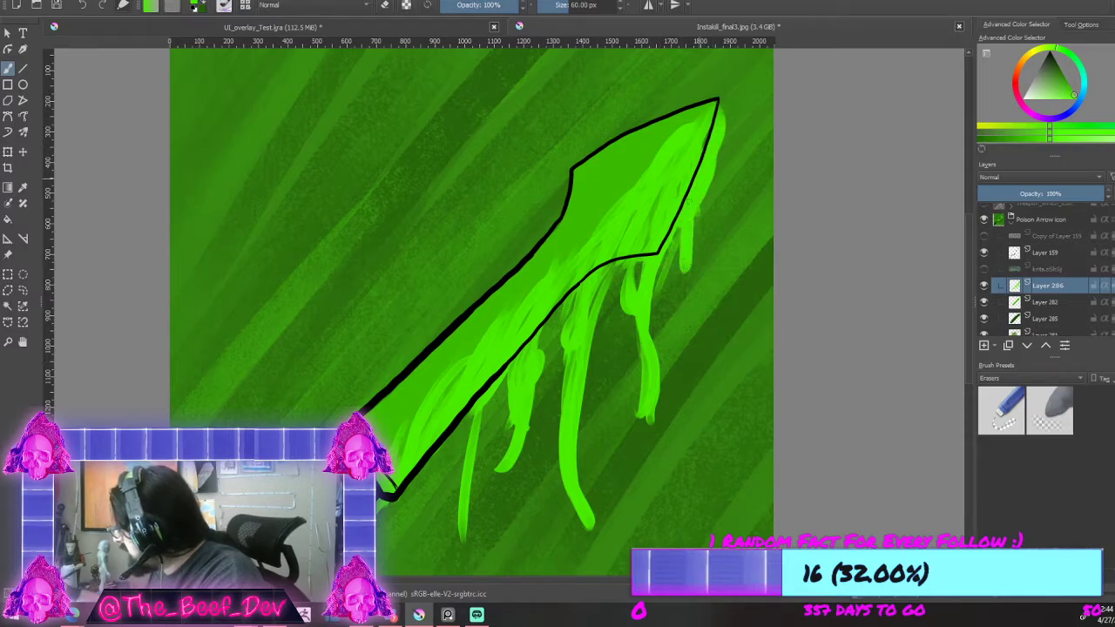
left_click_drag(715, 136, 700, 253)
mouse_move(730, 101)
left_mouse_down()
mouse_move(723, 206)
mouse_move(737, 277)
left_mouse_up()
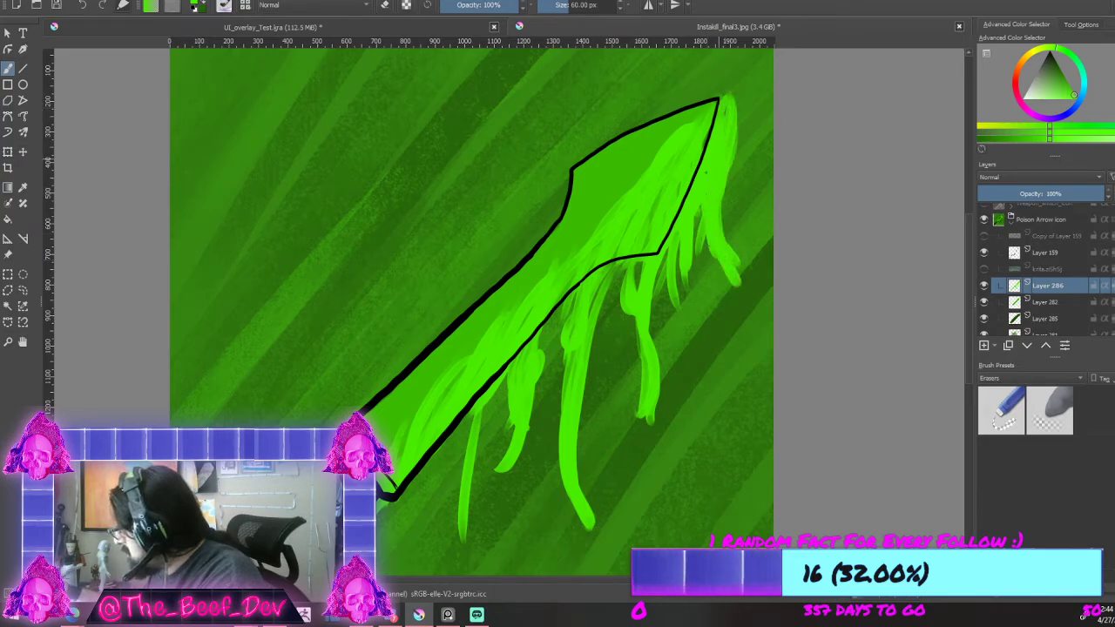
left_click_drag(705, 184, 708, 273)
left_click_drag(684, 236, 677, 313)
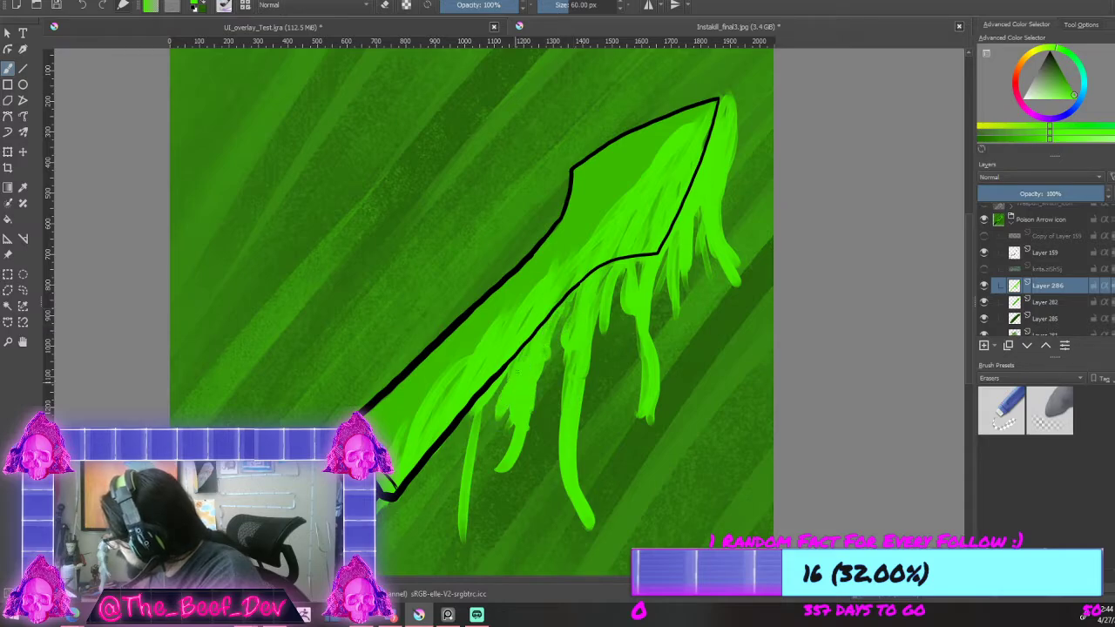
Step: Thicken and lengthen the bright green drips hanging from the neck near the collar
left_click_drag(509, 375, 471, 479)
left_click_drag(475, 412, 454, 474)
mouse_move(461, 426)
left_mouse_down()
mouse_move(436, 476)
mouse_move(467, 555)
left_mouse_up()
scroll(479, 473, "down", 2)
scroll(542, 416, "down", 4)
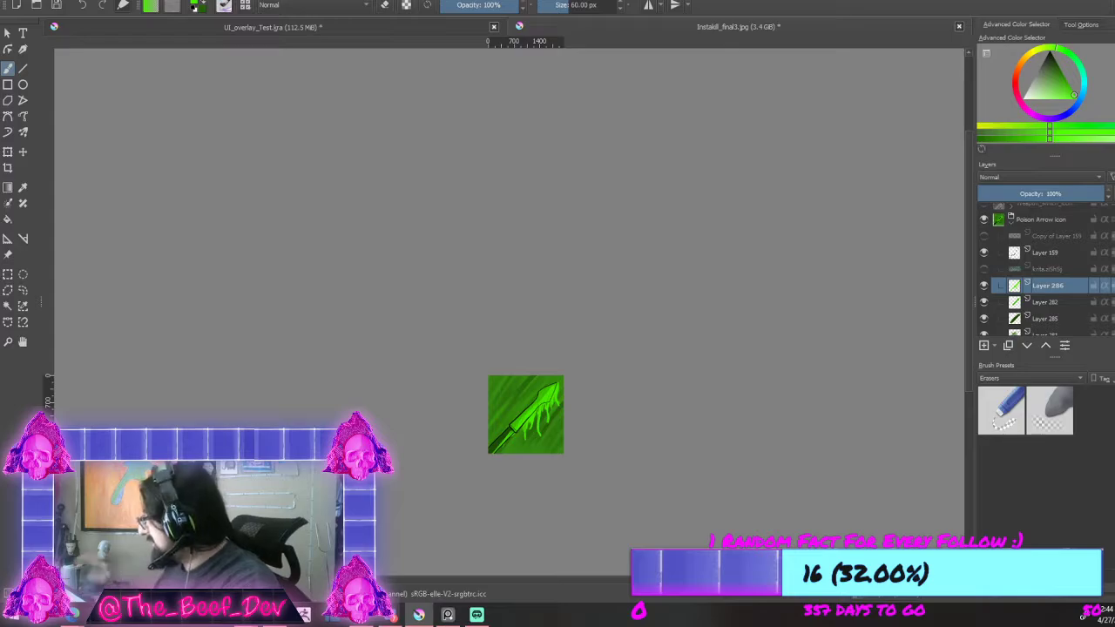
scroll(647, 301, "up", 2)
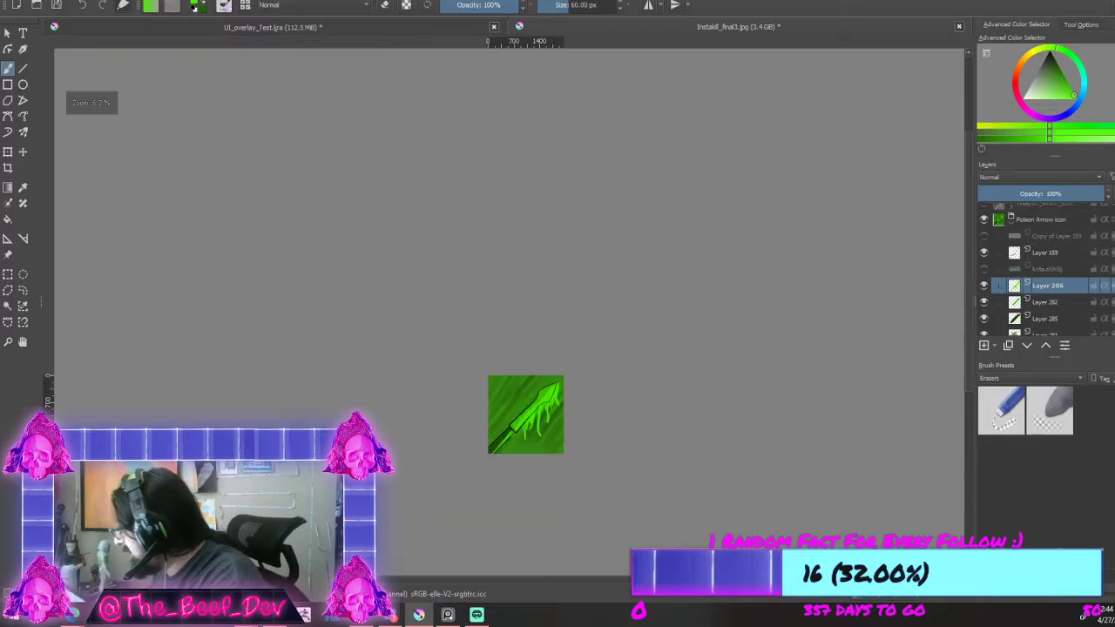
scroll(692, 306, "up", 2)
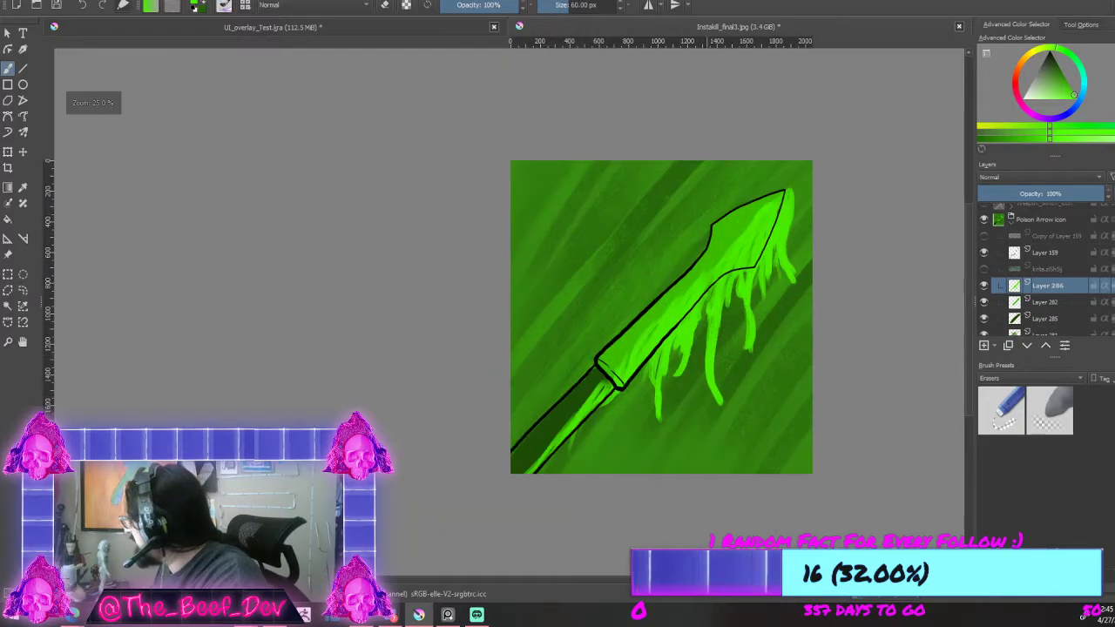
Step: Toggle the drip layer's visibility to compare, delete that layer and add a new empty one above the arrow's fill
left_click(985, 287)
left_click(984, 287)
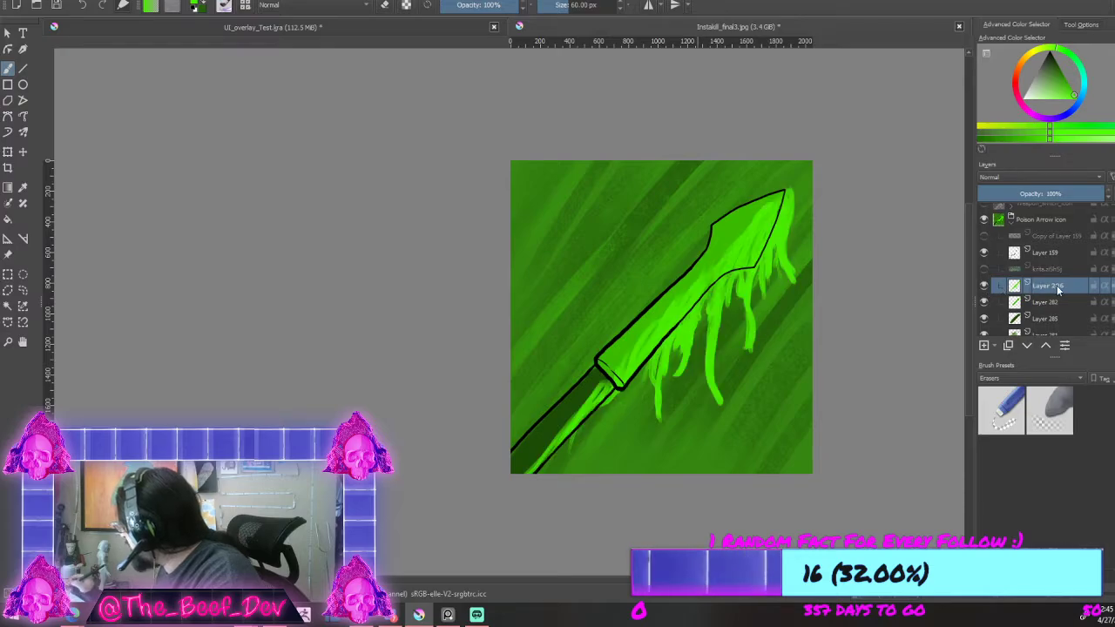
left_click(1106, 355)
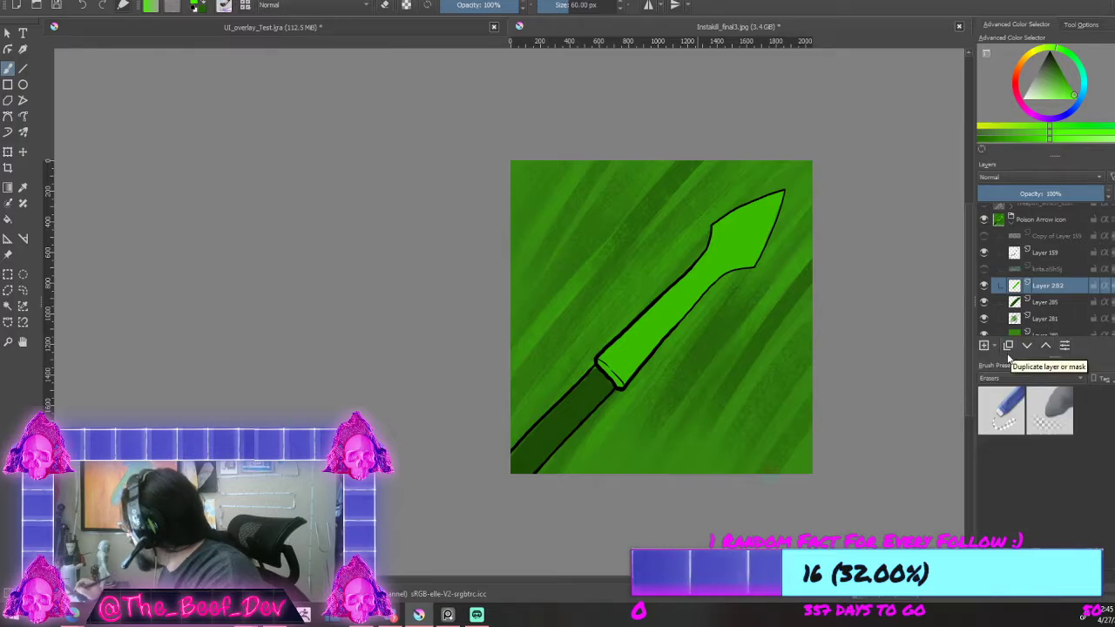
left_click(984, 346)
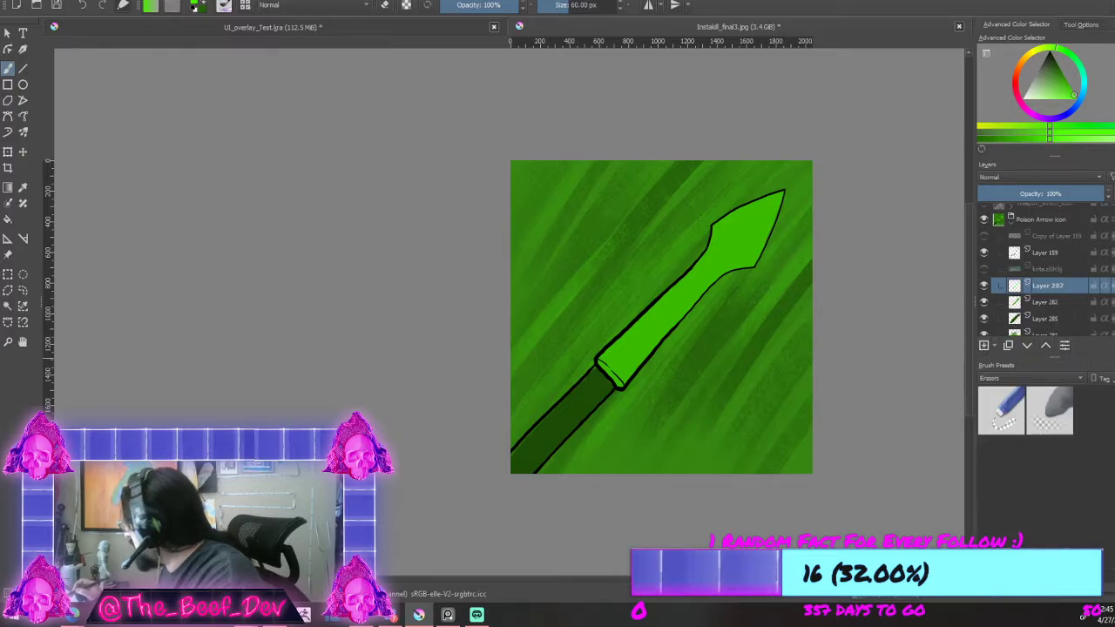
Step: Paint loose bright green swirls over the arrow and the background on the new layer
scroll(706, 197, "up", 1)
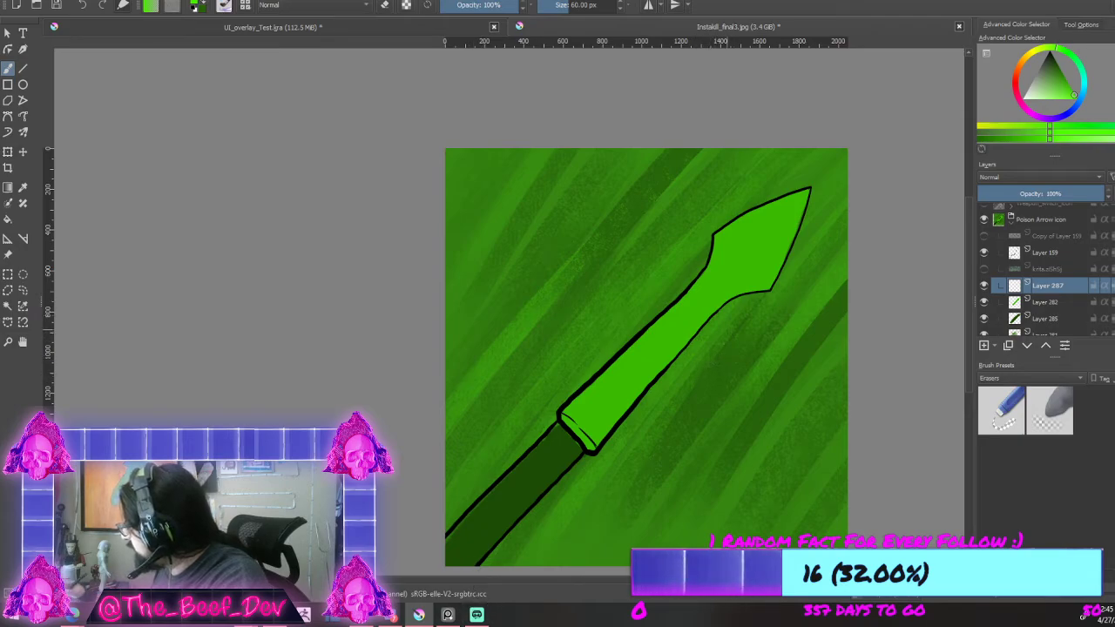
left_click_drag(736, 338, 768, 196)
mouse_move(767, 270)
left_mouse_down()
mouse_move(649, 223)
mouse_move(582, 358)
mouse_move(478, 379)
mouse_move(523, 214)
mouse_move(568, 239)
left_mouse_up()
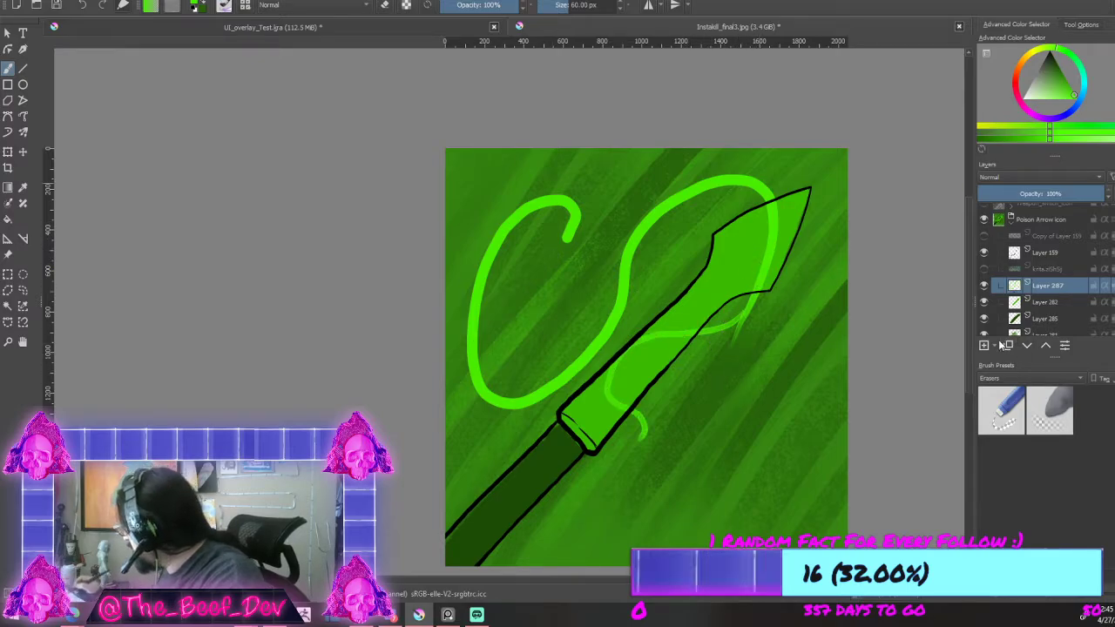
Step: Add another empty layer above the swirls and lower the swirl layer's opacity to 23%
key("Insert")
left_click_drag(1100, 193, 998, 217)
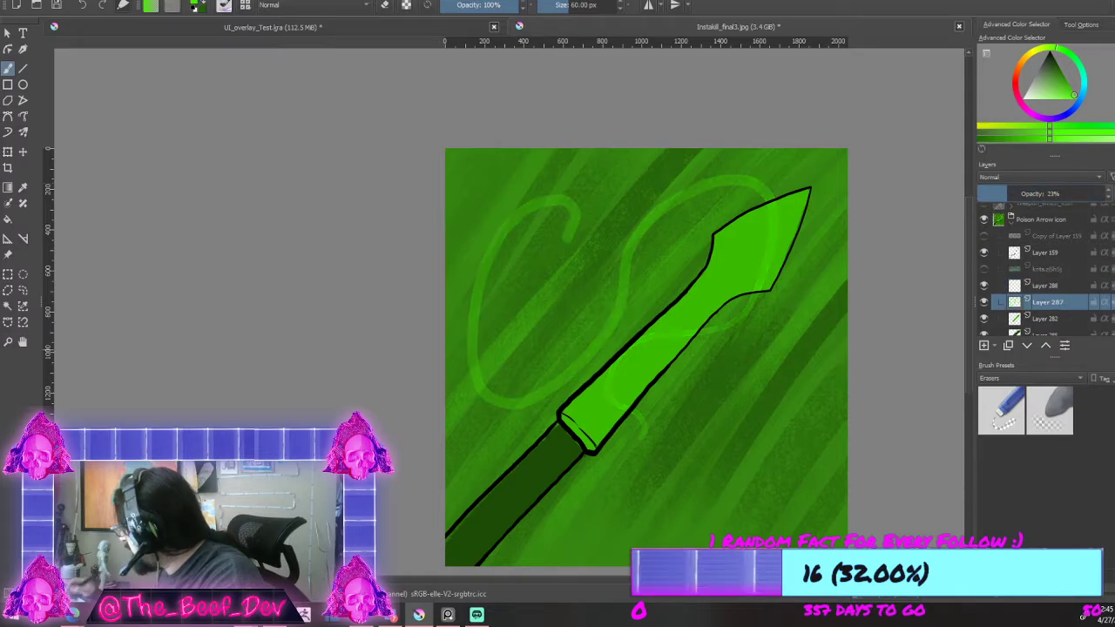
Step: Enlarge the brush to 176 px
scroll(639, 312, "down", 3)
scroll(640, 312, "up", 2)
scroll(652, 367, "up", 1)
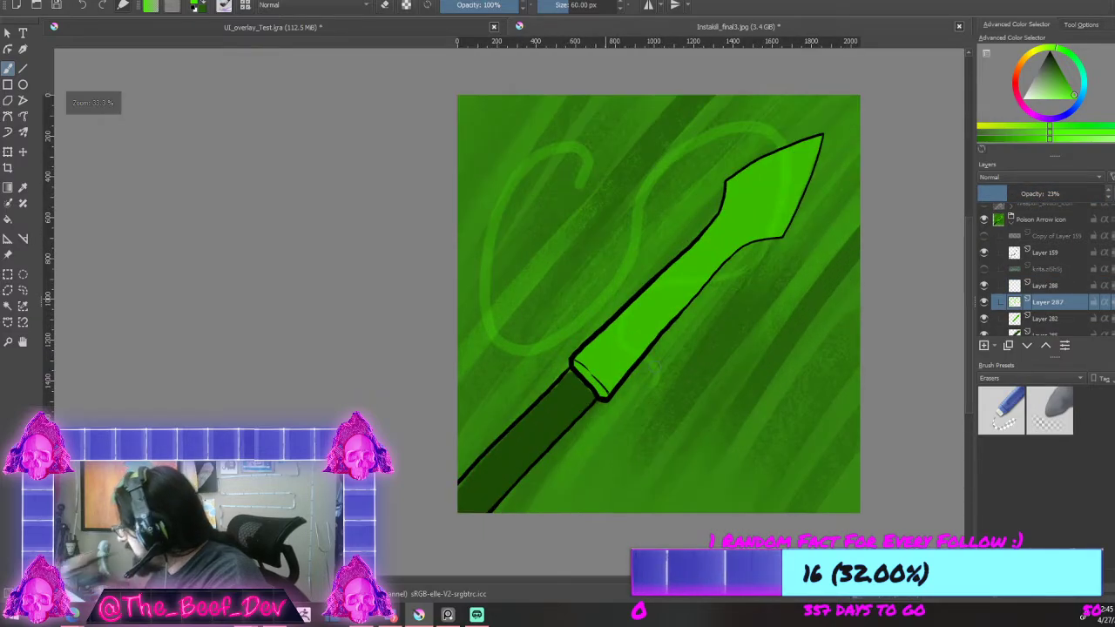
key("bracketright")
key("bracketright")
key("bracketright")
key("bracketright")
key("bracketright")
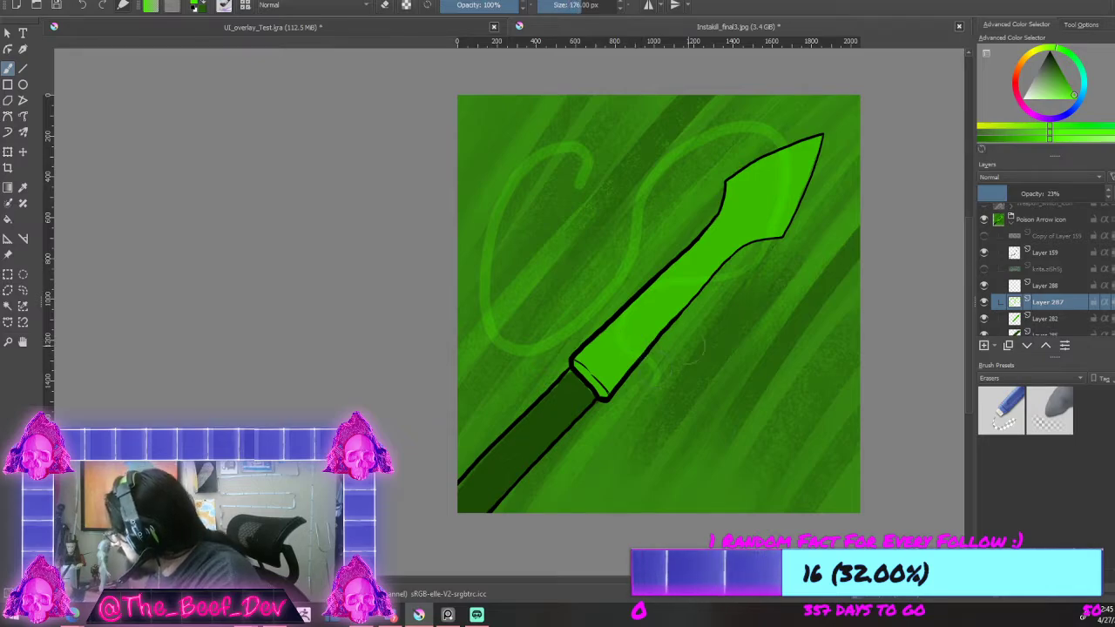
Step: Switch to a soft textured brush preset at 144 px and paint bright green swirls across the neck on the empty top layer
left_click(224, 6)
left_click(246, 7)
left_click(442, 179)
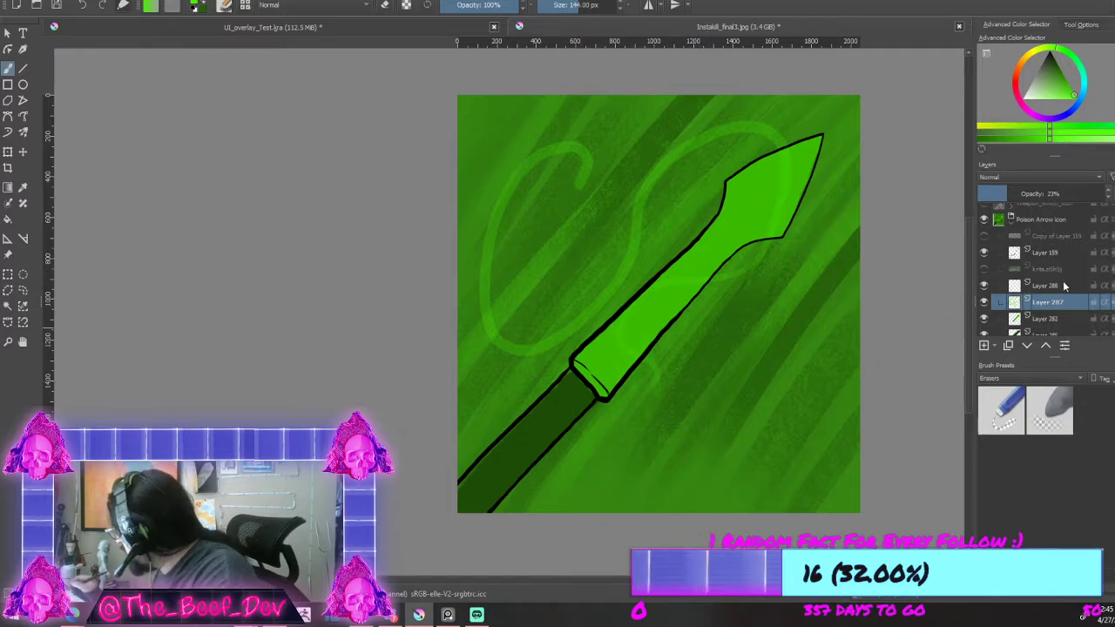
left_click(1064, 287)
mouse_move(659, 398)
left_mouse_down()
mouse_move(613, 326)
mouse_move(669, 409)
mouse_move(614, 322)
mouse_move(650, 422)
mouse_move(622, 458)
mouse_move(596, 318)
mouse_move(608, 292)
mouse_move(627, 346)
mouse_move(643, 248)
left_mouse_up()
mouse_move(637, 331)
left_mouse_down()
mouse_move(654, 392)
mouse_move(644, 362)
mouse_move(610, 478)
left_mouse_up()
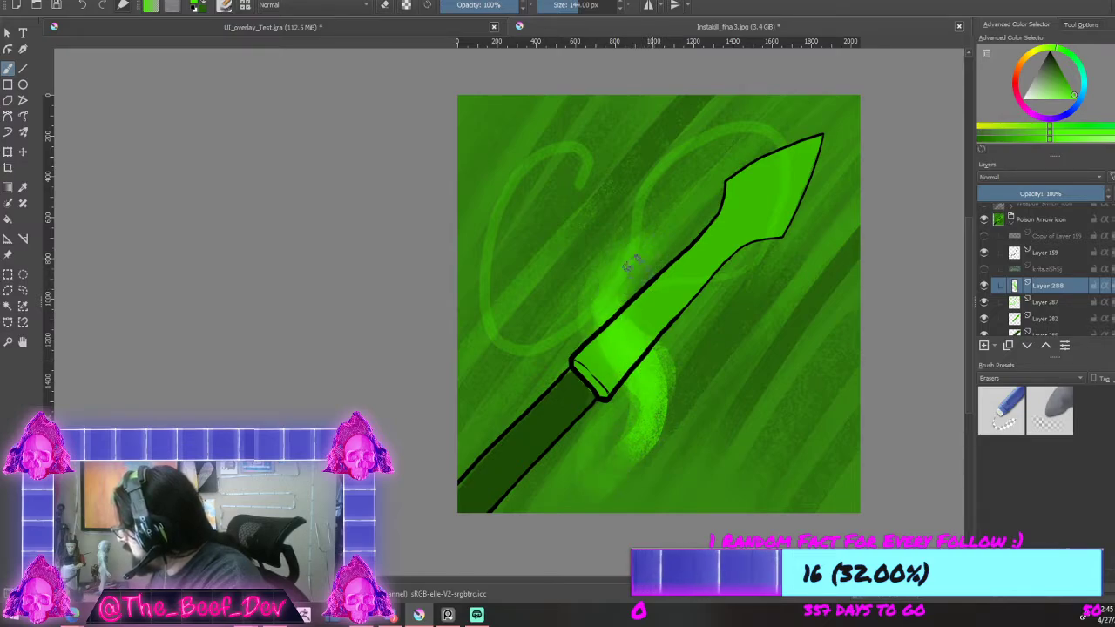
Step: Paint wide bright green swirls winding around the arrow and across the background with the 144 px textured brush
left_click_drag(630, 262, 610, 305)
mouse_move(716, 319)
left_mouse_down()
mouse_move(785, 281)
mouse_move(788, 255)
left_mouse_up()
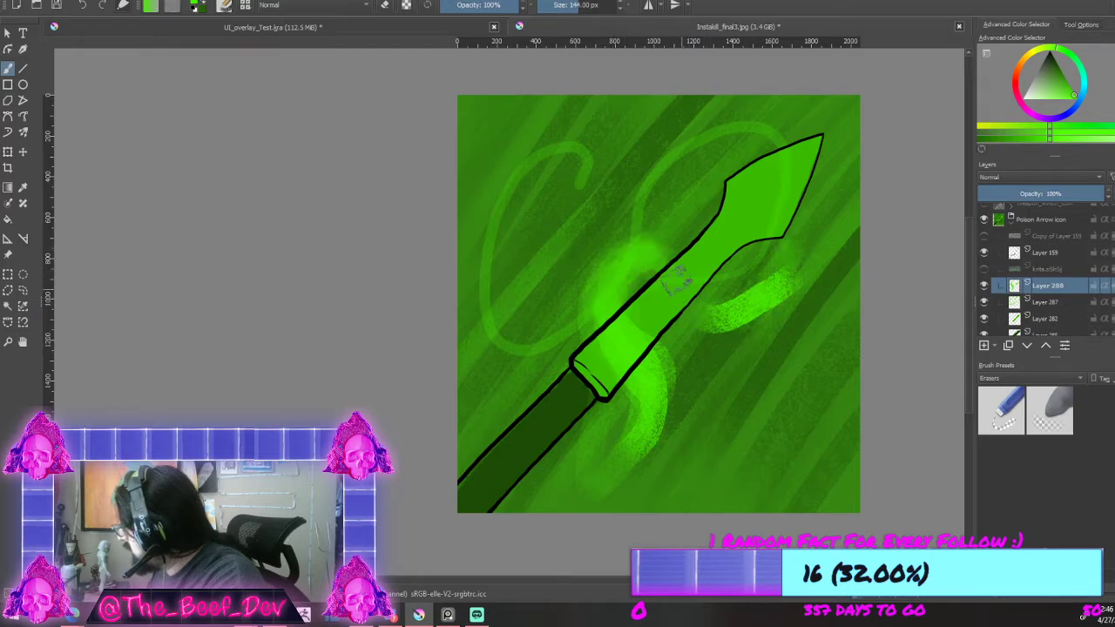
left_click_drag(765, 293, 806, 179)
mouse_move(776, 114)
left_mouse_down()
mouse_move(732, 109)
mouse_move(710, 122)
mouse_move(541, 336)
mouse_move(571, 159)
mouse_move(537, 223)
mouse_move(528, 131)
mouse_move(502, 305)
left_mouse_up()
mouse_move(541, 336)
left_mouse_down()
mouse_move(610, 168)
mouse_move(553, 310)
mouse_move(511, 177)
mouse_move(639, 128)
mouse_move(566, 279)
mouse_move(725, 122)
mouse_move(597, 234)
mouse_move(734, 126)
mouse_move(612, 200)
mouse_move(756, 126)
mouse_move(651, 130)
mouse_move(727, 133)
mouse_move(591, 203)
mouse_move(729, 139)
mouse_move(602, 217)
mouse_move(675, 155)
mouse_move(654, 187)
mouse_move(726, 153)
mouse_move(596, 210)
left_mouse_up()
mouse_move(729, 319)
left_mouse_down()
mouse_move(826, 161)
mouse_move(809, 258)
mouse_move(817, 196)
mouse_move(720, 113)
mouse_move(752, 152)
mouse_move(743, 132)
mouse_move(803, 246)
left_mouse_up()
mouse_move(769, 108)
left_mouse_down()
mouse_move(832, 265)
mouse_move(702, 321)
mouse_move(610, 462)
mouse_move(514, 475)
left_mouse_up()
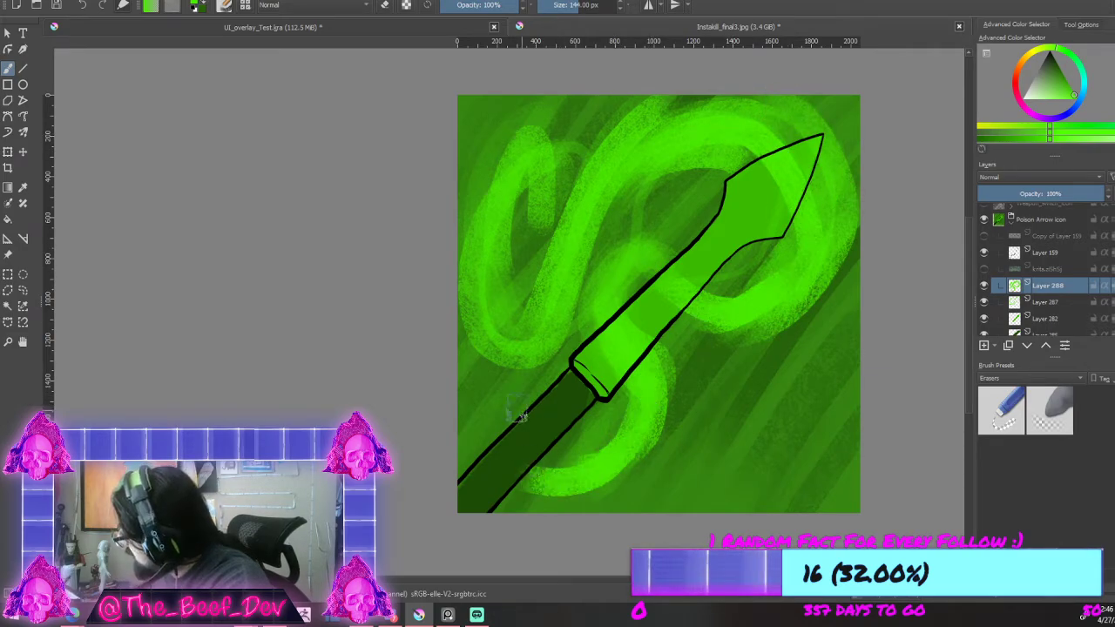
mouse_move(470, 440)
left_mouse_down()
mouse_move(453, 536)
mouse_move(475, 440)
mouse_move(455, 512)
mouse_move(503, 401)
mouse_move(475, 433)
left_mouse_up()
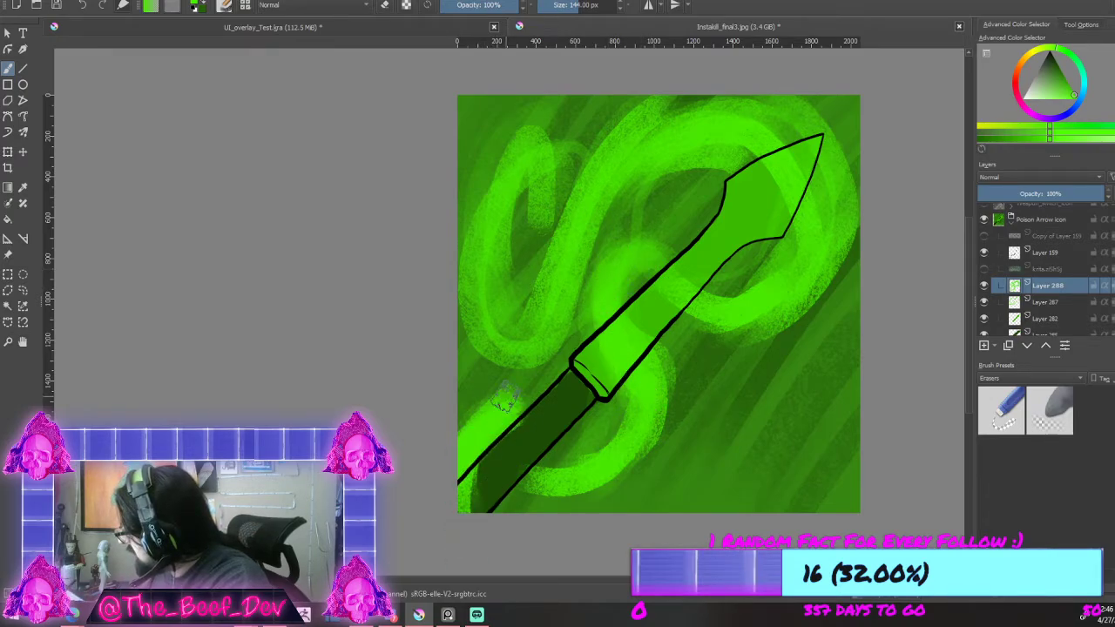
mouse_move(577, 478)
left_mouse_down()
mouse_move(536, 458)
mouse_move(606, 455)
left_mouse_up()
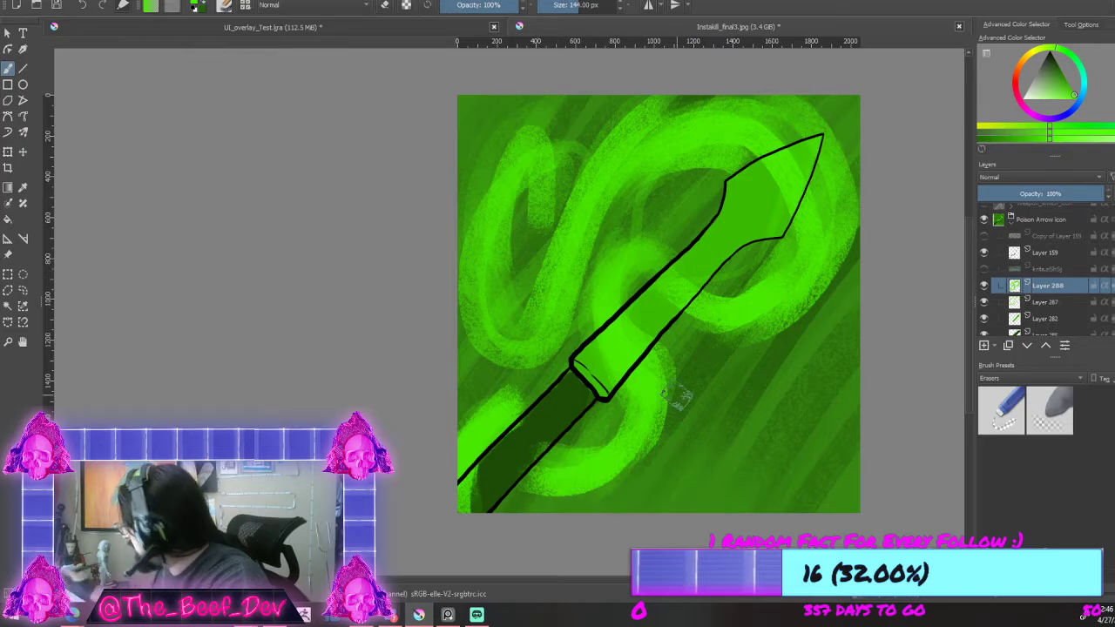
Step: Hide both swirl layers and add an empty layer above them
left_click(985, 304)
scroll(842, 311, "down", 5)
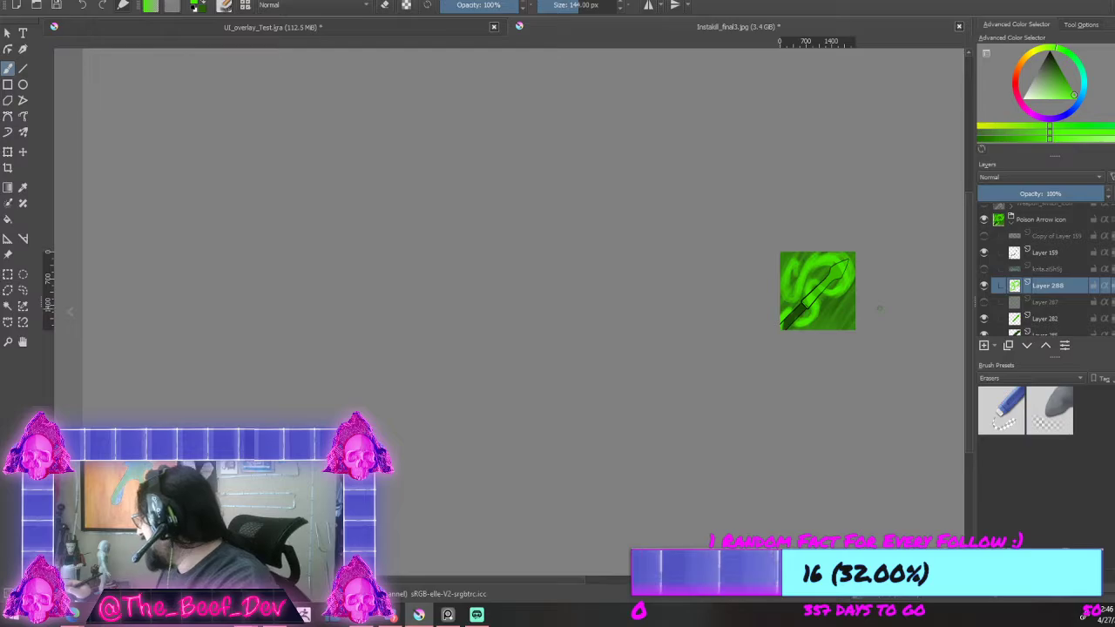
scroll(872, 312, "up", 3)
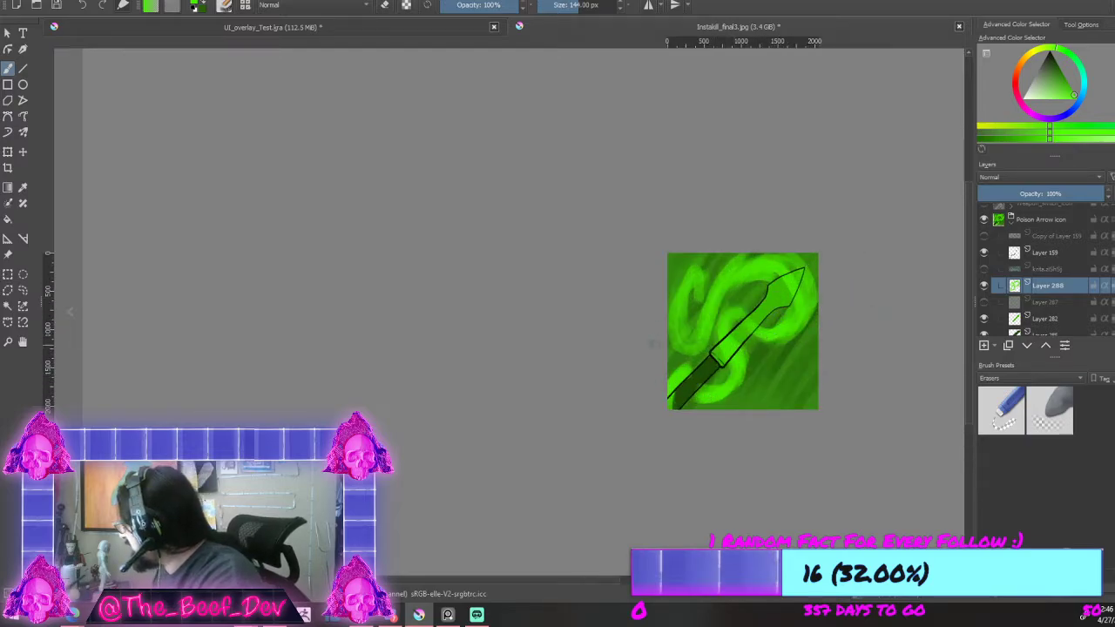
left_click(986, 286)
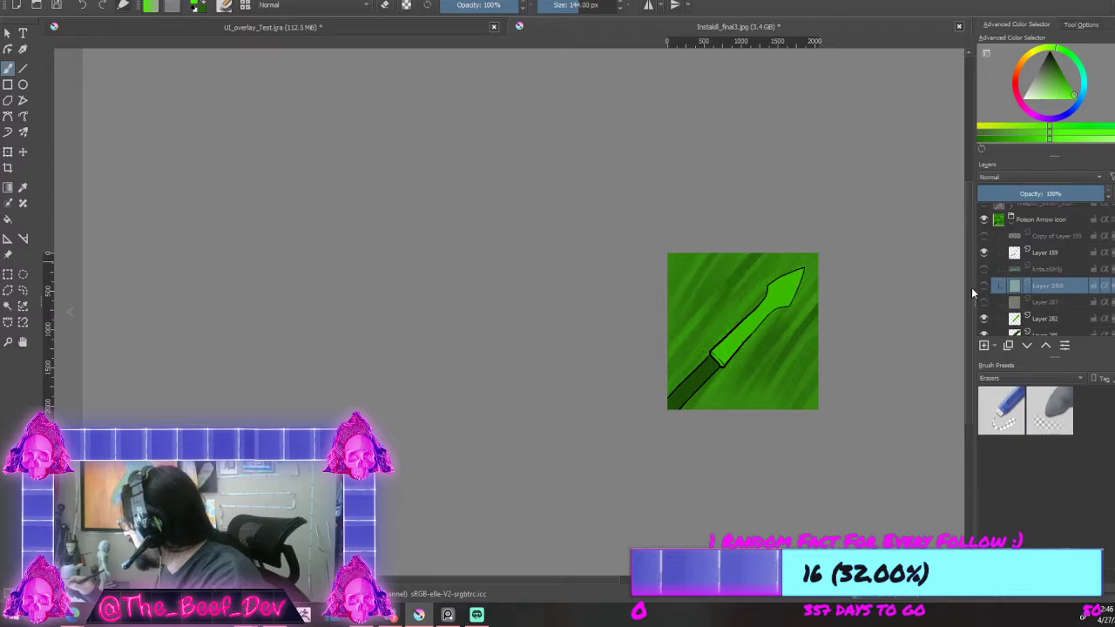
scroll(697, 262, "up", 2)
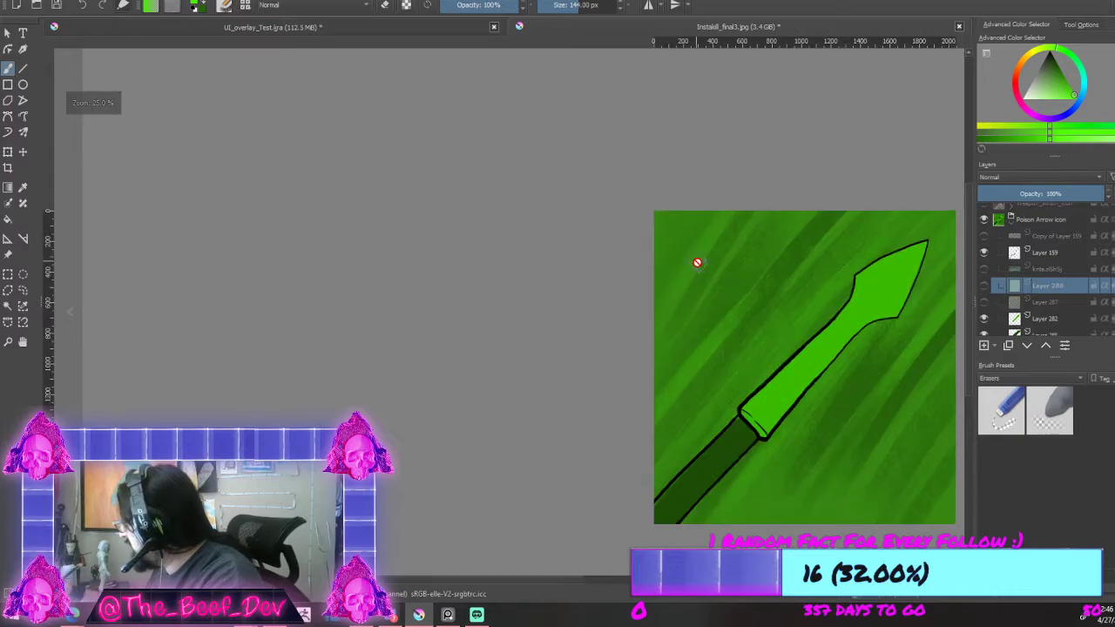
left_click(984, 346)
Step: Paint a bright green open-mouthed snake head with fangs and a curved neck in the canvas's upper-left area
scroll(743, 280, "up", 2)
scroll(772, 241, "down", 2)
scroll(772, 241, "up", 2)
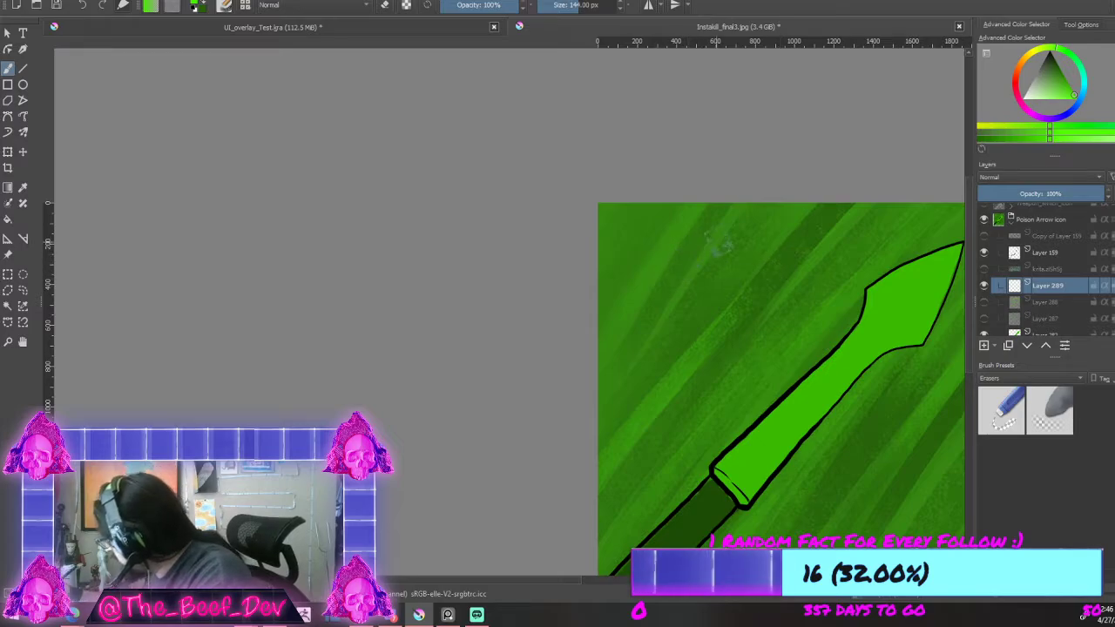
mouse_move(729, 231)
left_mouse_down()
mouse_move(660, 296)
mouse_move(708, 244)
mouse_move(698, 257)
mouse_move(716, 244)
mouse_move(728, 279)
left_mouse_up()
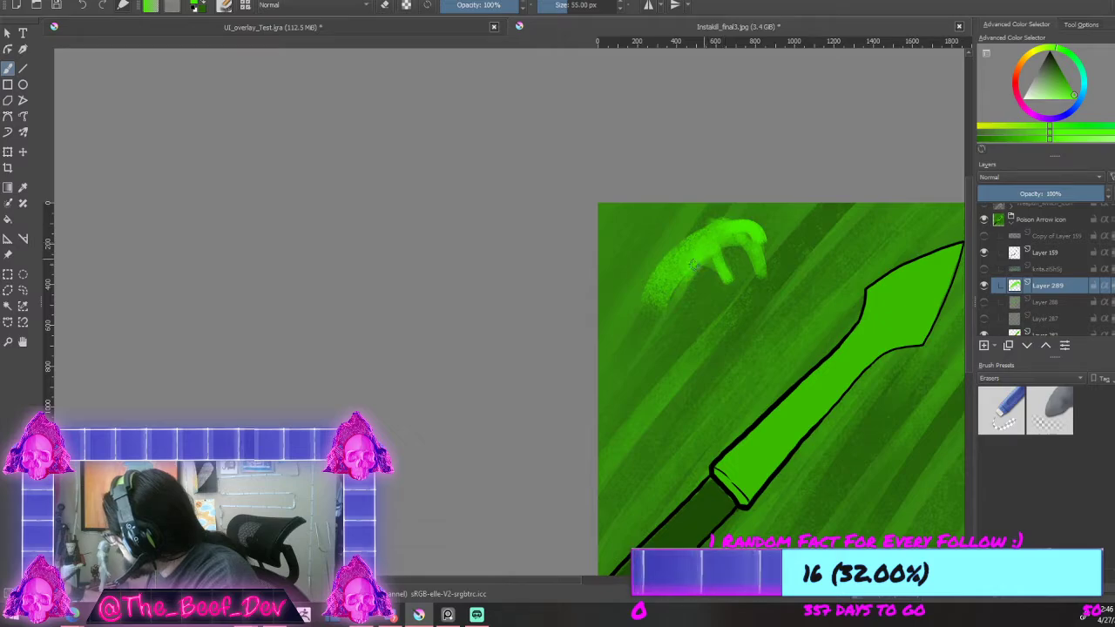
left_click_drag(720, 266, 688, 317)
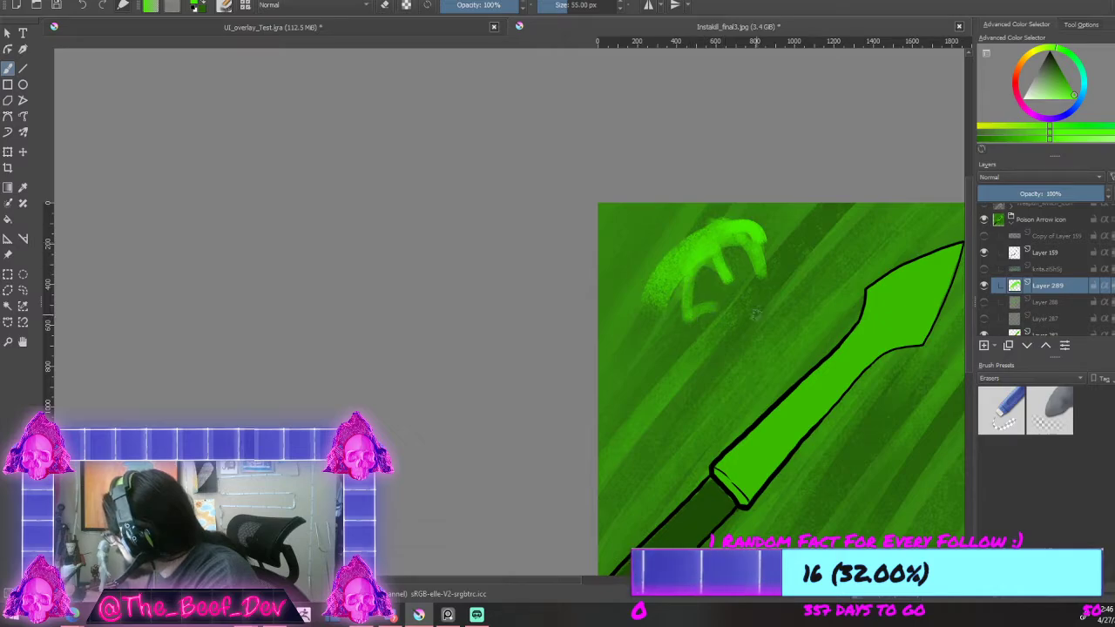
left_click_drag(697, 269, 693, 338)
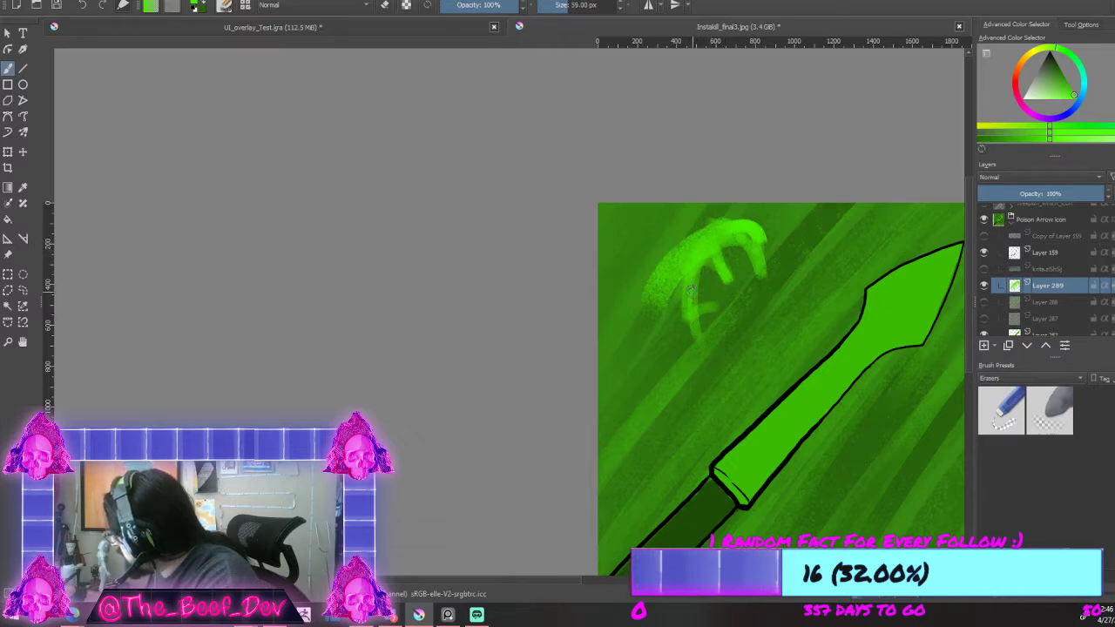
mouse_move(684, 266)
left_mouse_down()
mouse_move(657, 292)
mouse_move(638, 366)
mouse_move(662, 423)
mouse_move(721, 357)
mouse_move(745, 383)
left_mouse_up()
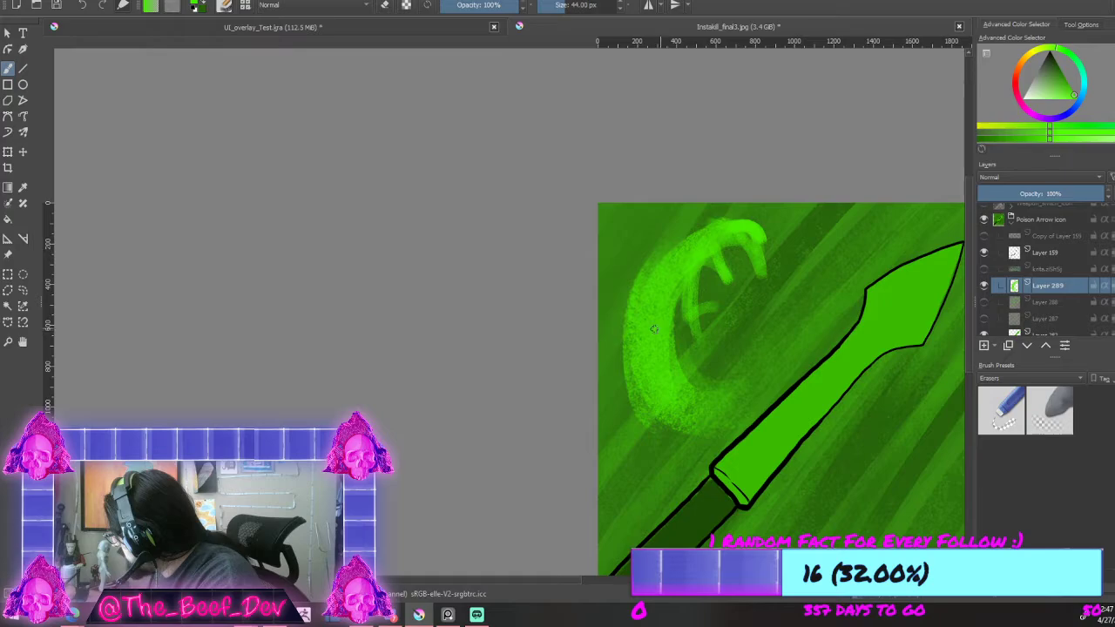
Step: Extend the snake's body at 144 px from the neck in bright green coils around the arrow and down to the shaft
key("bracketleft")
key("bracketleft")
mouse_move(666, 357)
left_mouse_down()
mouse_move(785, 362)
mouse_move(686, 402)
mouse_move(817, 344)
mouse_move(747, 387)
mouse_move(844, 340)
mouse_move(791, 353)
mouse_move(861, 322)
left_mouse_up()
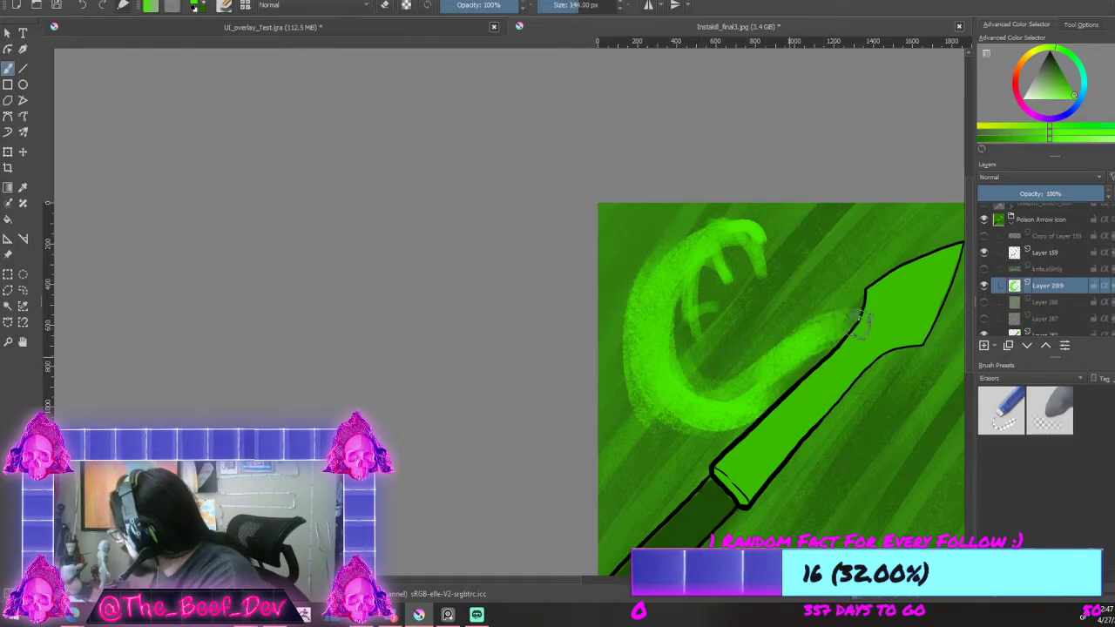
mouse_move(893, 370)
left_mouse_down()
mouse_move(851, 439)
mouse_move(854, 422)
mouse_move(882, 411)
mouse_move(795, 445)
mouse_move(861, 430)
mouse_move(830, 446)
mouse_move(783, 447)
mouse_move(810, 454)
mouse_move(673, 480)
mouse_move(710, 467)
mouse_move(668, 506)
mouse_move(690, 463)
mouse_move(668, 504)
left_mouse_up()
scroll(682, 473, "down", 4)
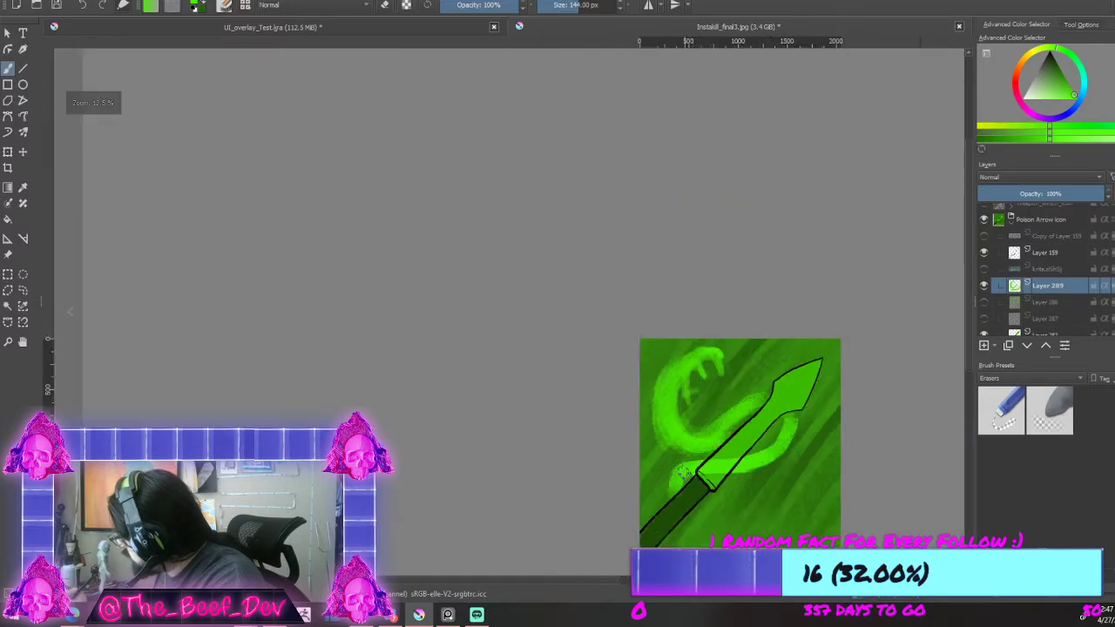
scroll(690, 516, "up", 4)
mouse_move(567, 466)
left_mouse_down()
mouse_move(651, 486)
mouse_move(603, 435)
mouse_move(593, 444)
mouse_move(676, 439)
mouse_move(592, 470)
mouse_move(679, 433)
mouse_move(629, 464)
mouse_move(654, 431)
mouse_move(661, 462)
mouse_move(618, 482)
mouse_move(704, 410)
left_mouse_up()
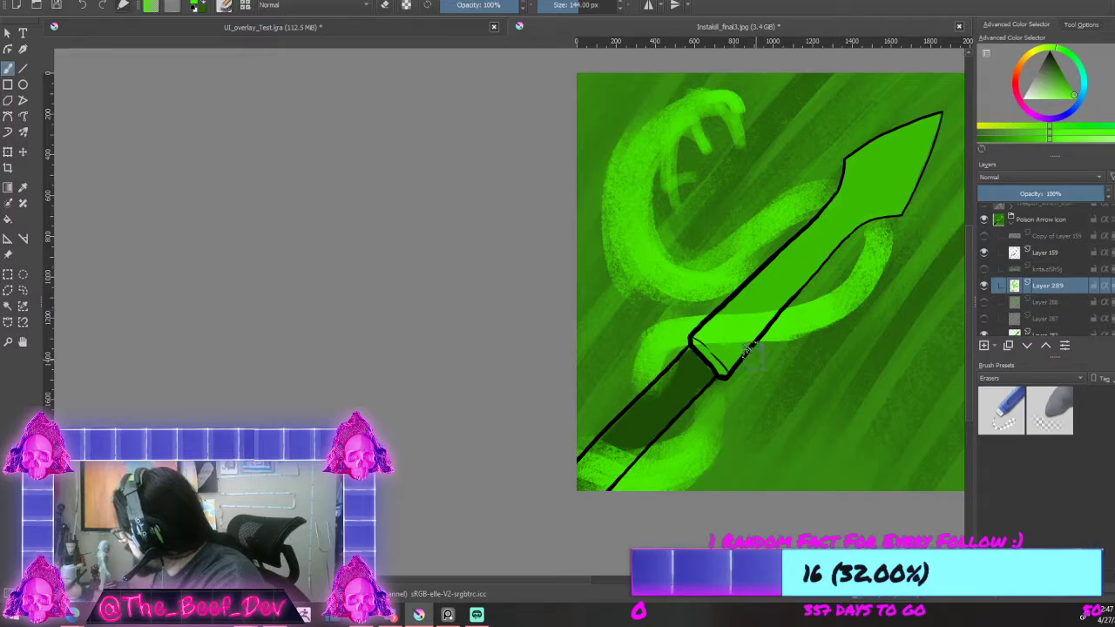
mouse_move(752, 365)
left_mouse_down()
mouse_move(799, 360)
mouse_move(701, 350)
mouse_move(855, 308)
mouse_move(757, 353)
mouse_move(868, 302)
mouse_move(886, 254)
mouse_move(896, 264)
mouse_move(779, 378)
mouse_move(910, 238)
mouse_move(858, 337)
mouse_move(768, 369)
mouse_move(819, 354)
left_mouse_up()
Step: Thicken the snake's coils, neck and back of the head, and paint the body across the arrowhead
scroll(822, 154, "up", 2)
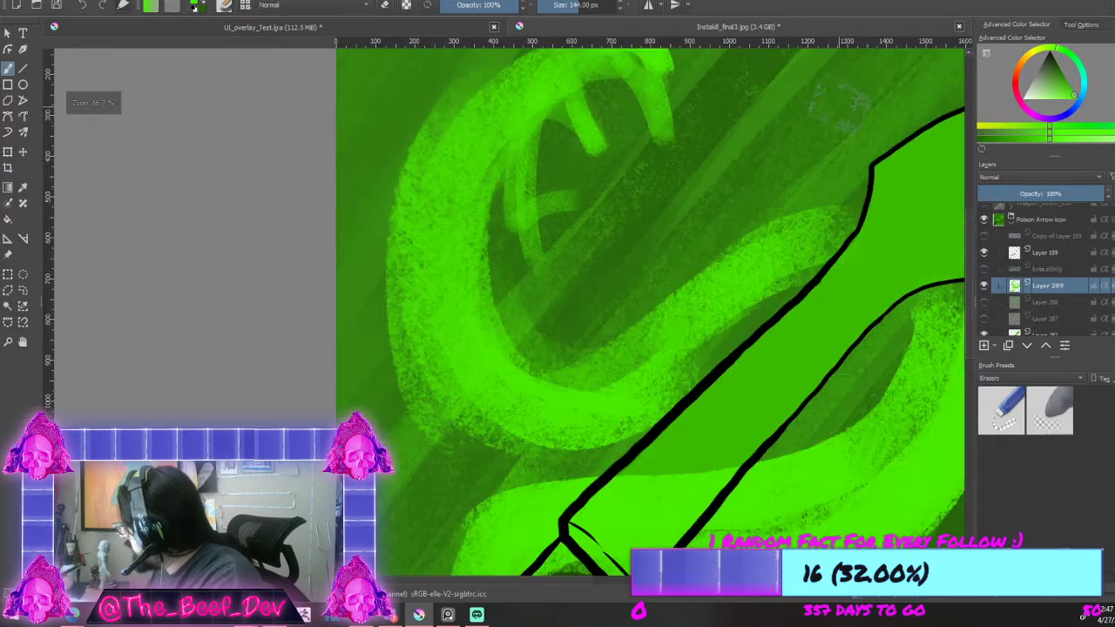
scroll(836, 87, "down", 7)
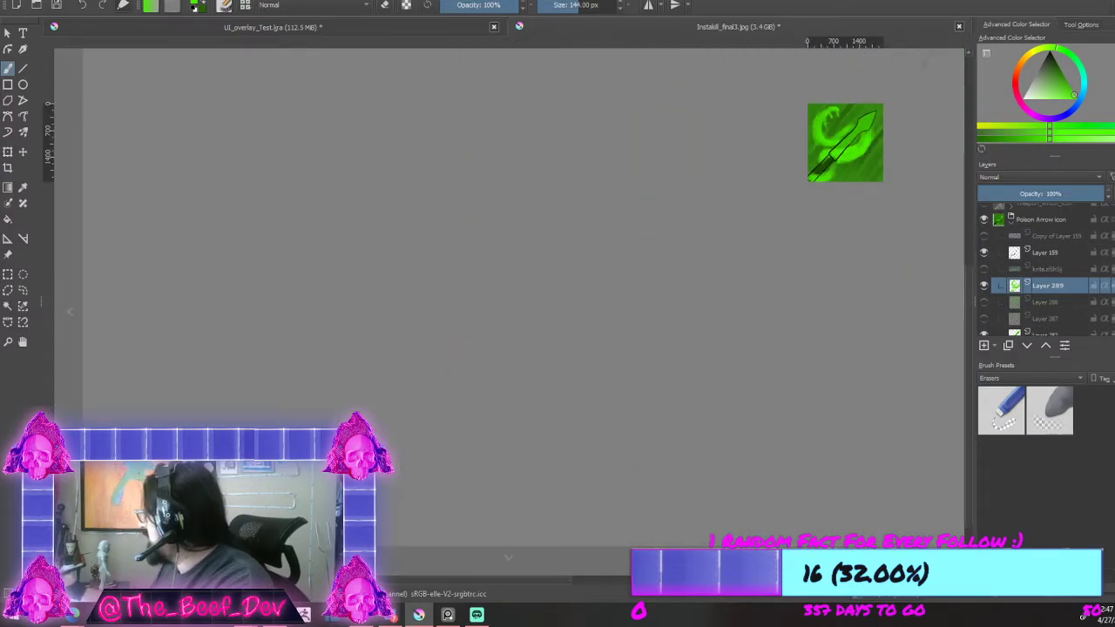
scroll(854, 144, "up", 5)
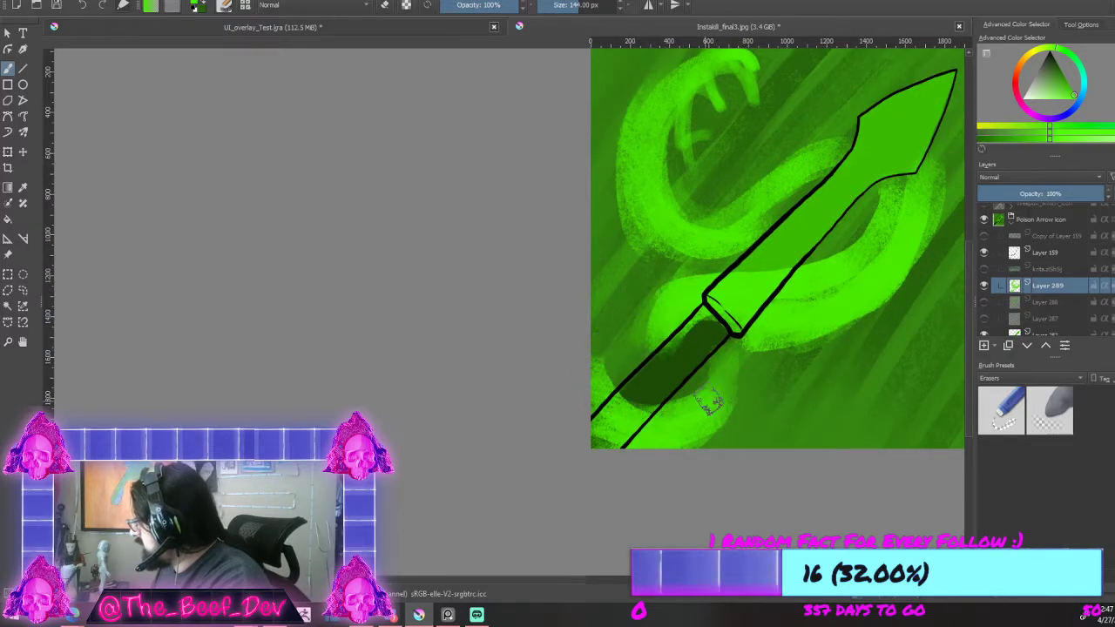
scroll(707, 403, "down", 5)
scroll(732, 409, "up", 4)
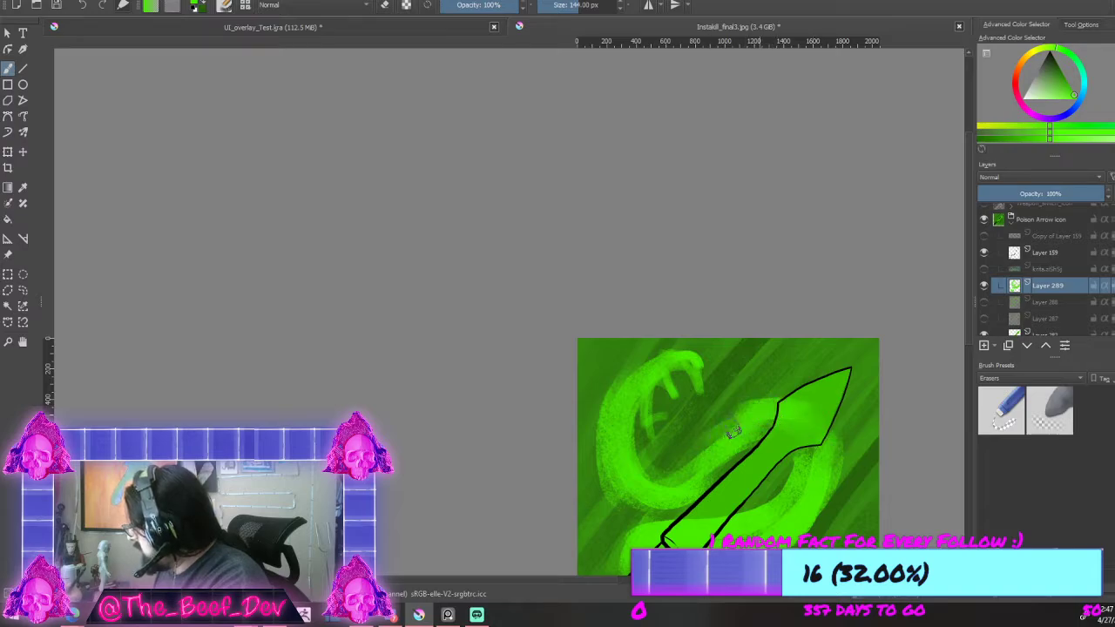
mouse_move(625, 485)
left_mouse_down()
mouse_move(604, 372)
mouse_move(606, 454)
mouse_move(646, 367)
mouse_move(603, 398)
left_mouse_up()
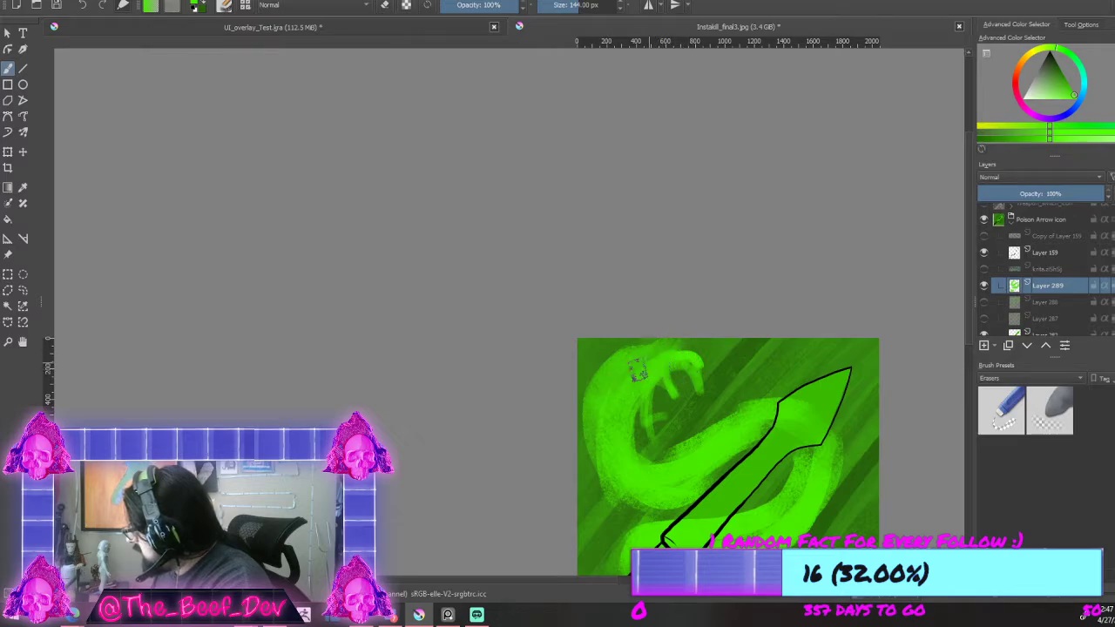
Step: Erase an angular eye shape into the snake's head at 35 px and erase the snake paint covering the arrowhead
scroll(725, 317, "down", 4)
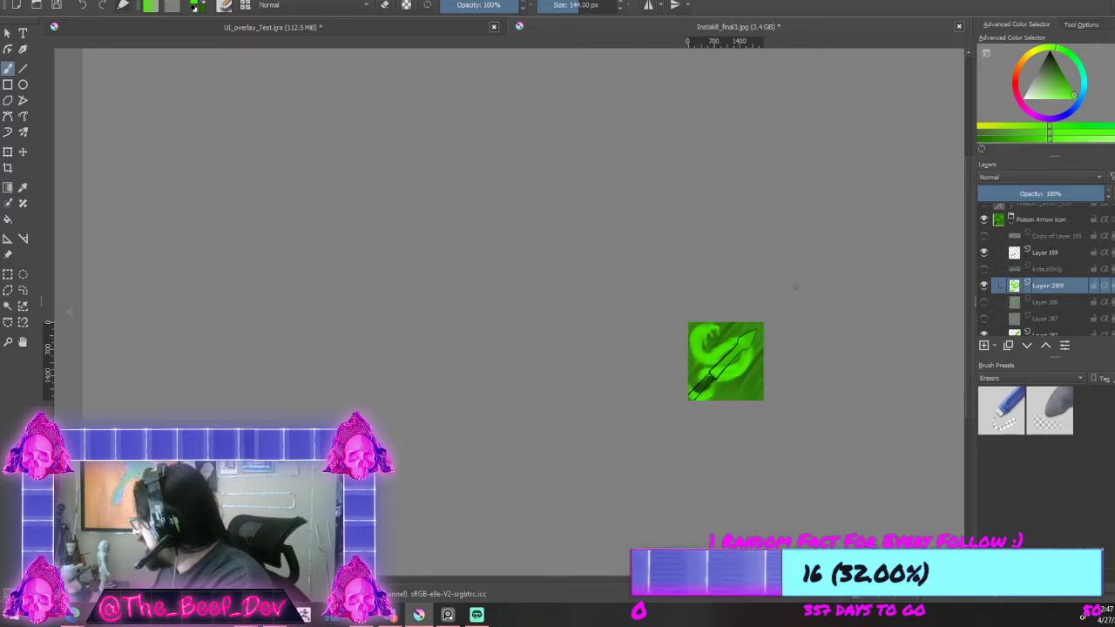
scroll(794, 286, "up", 2)
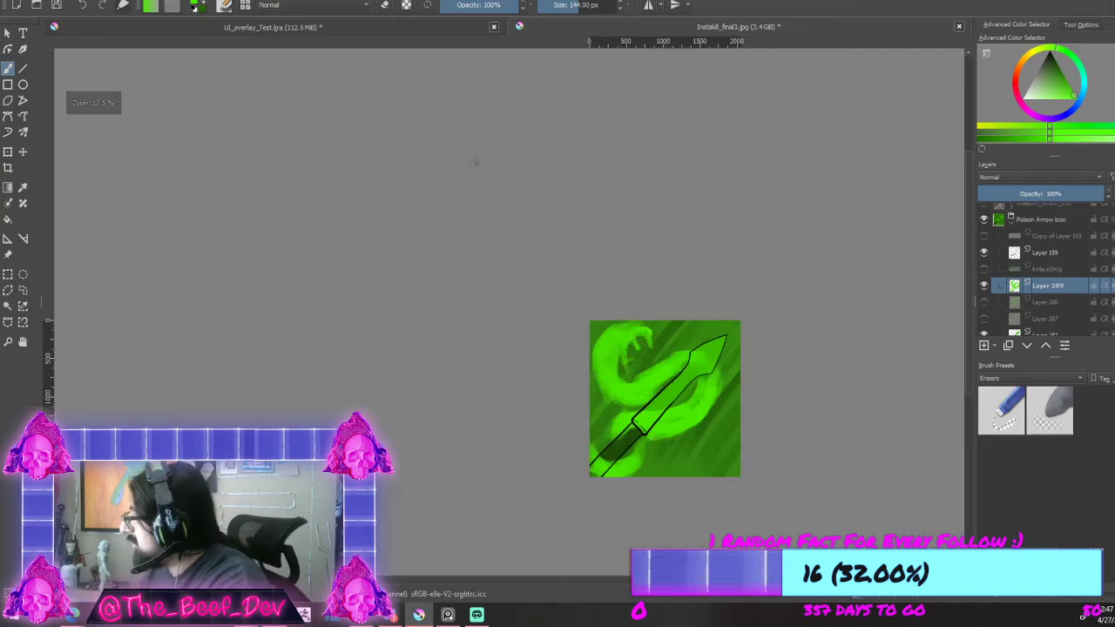
scroll(610, 349, "up", 3)
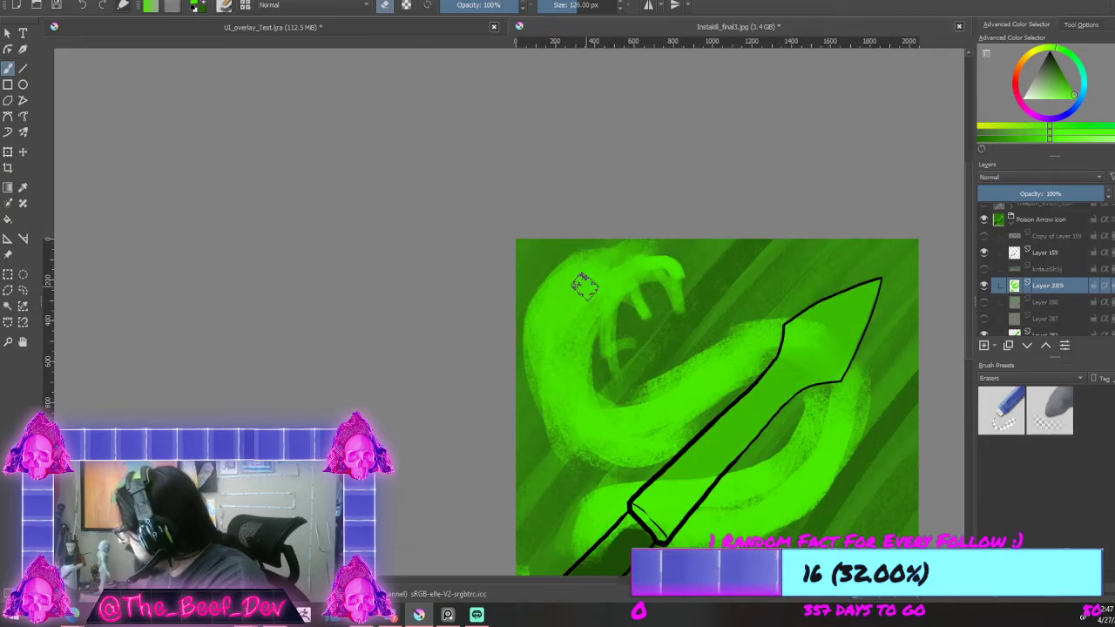
scroll(580, 284, "up", 2)
left_click_drag(558, 294, 600, 280)
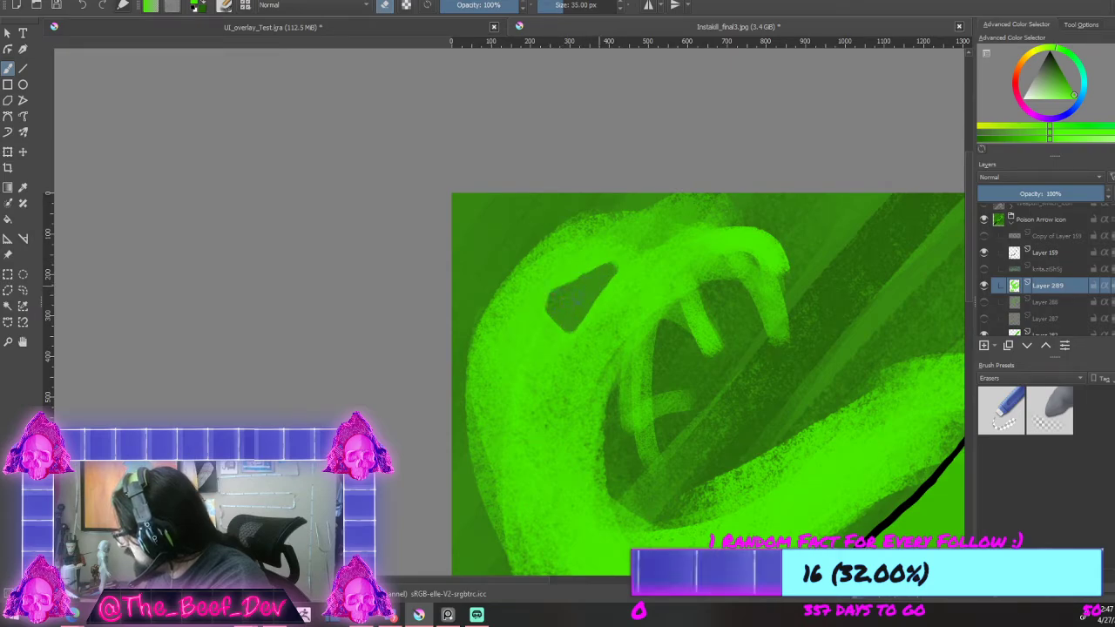
scroll(598, 277, "down", 7)
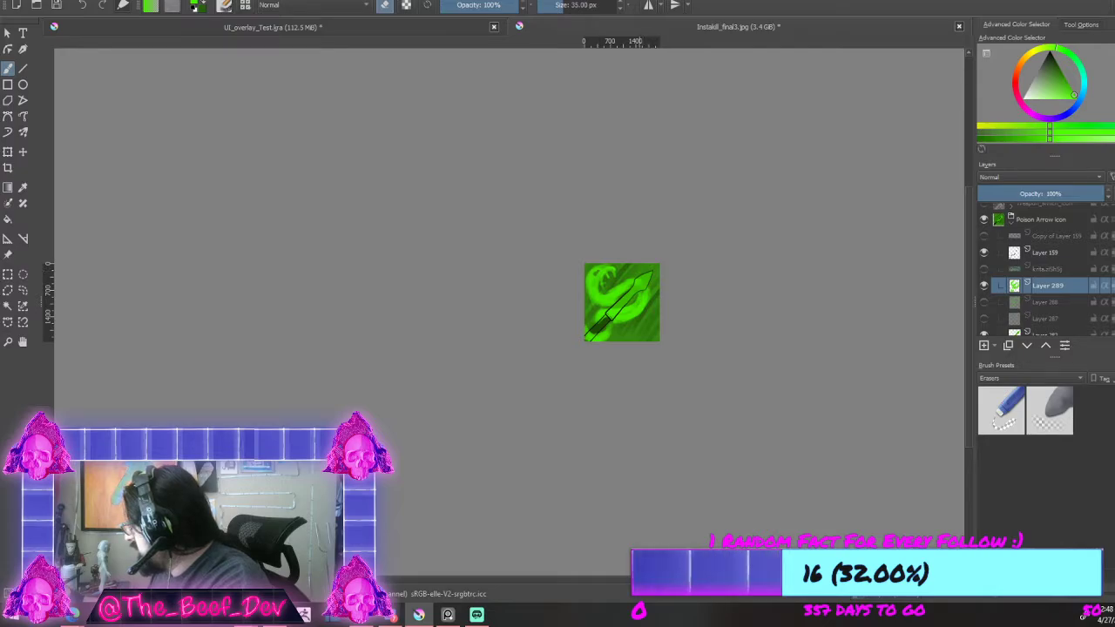
scroll(654, 267, "up", 3)
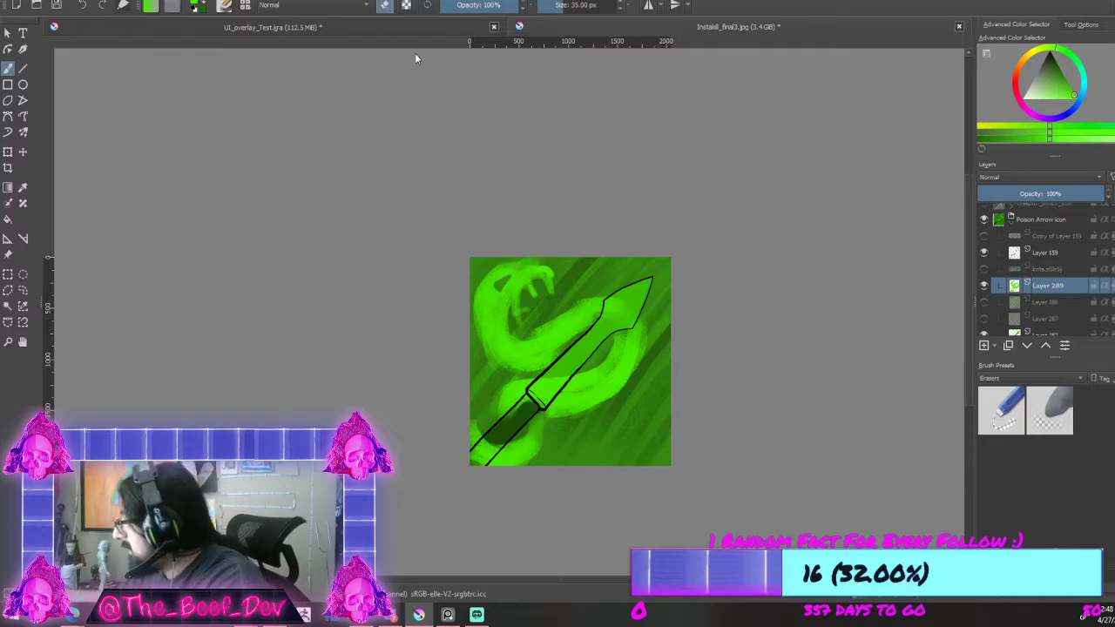
scroll(601, 305, "up", 3)
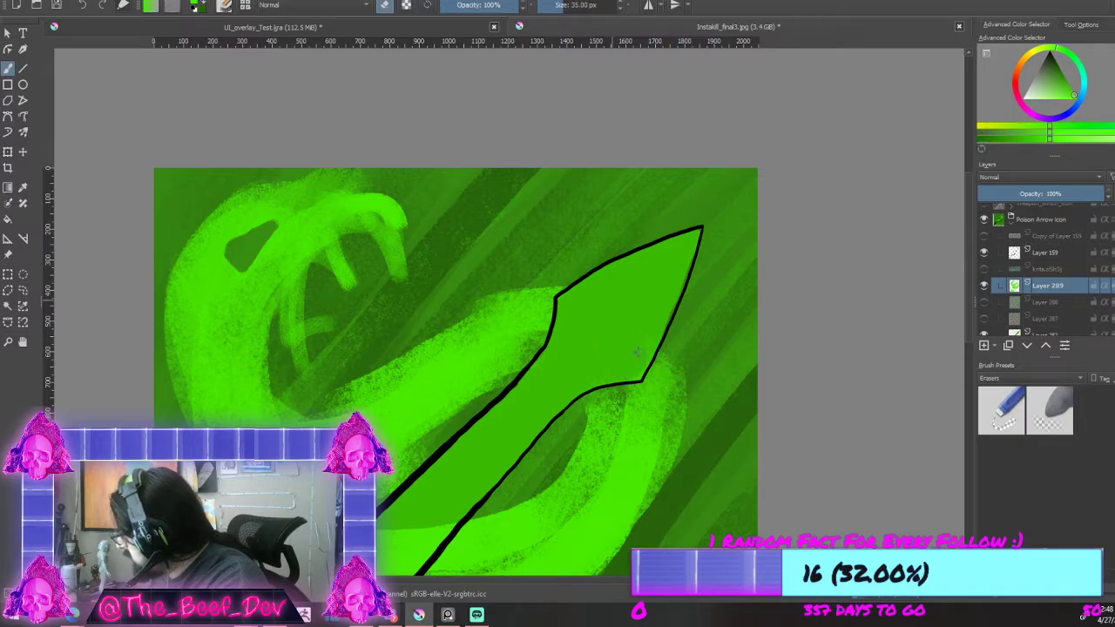
scroll(676, 263, "down", 4)
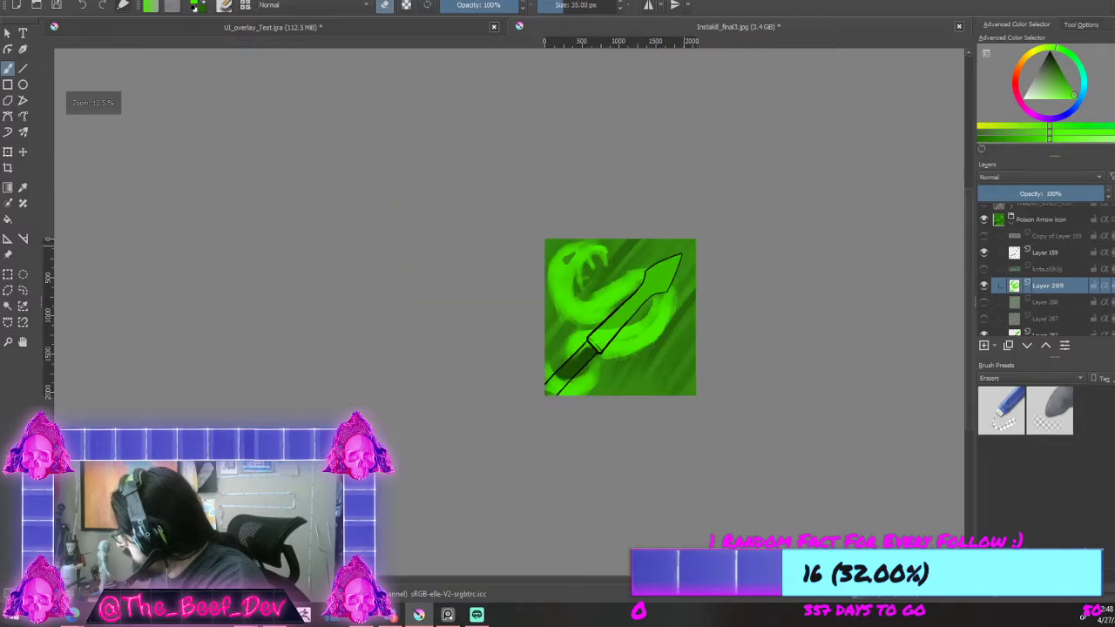
Step: Examine how the snake and arrow composition reads at small icon size and enlarged
scroll(639, 284, "up", 1)
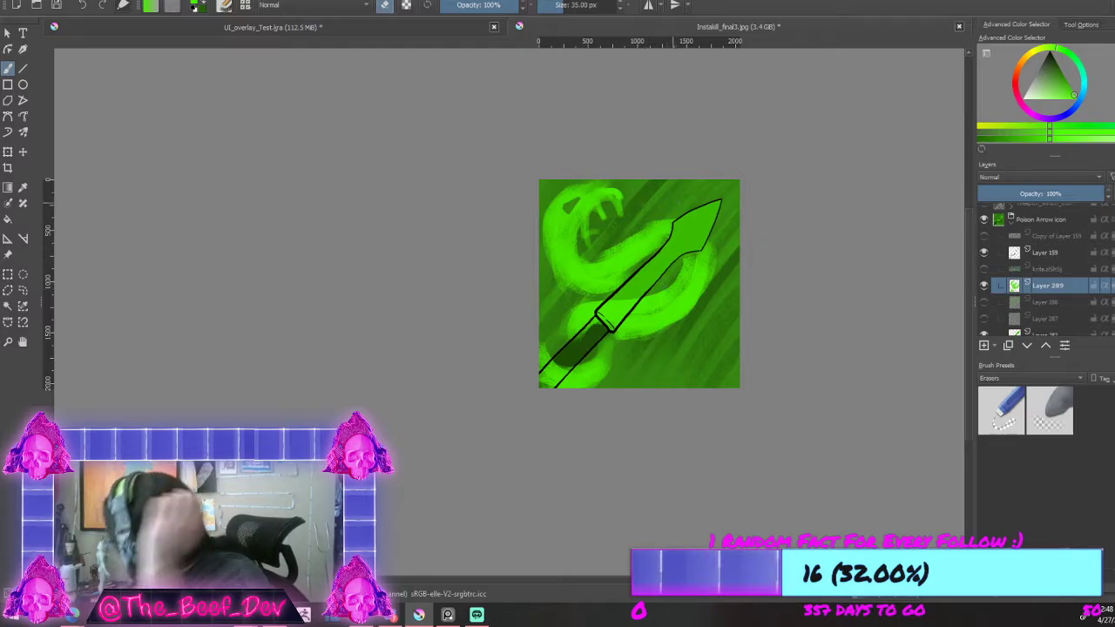
scroll(667, 261, "down", 3)
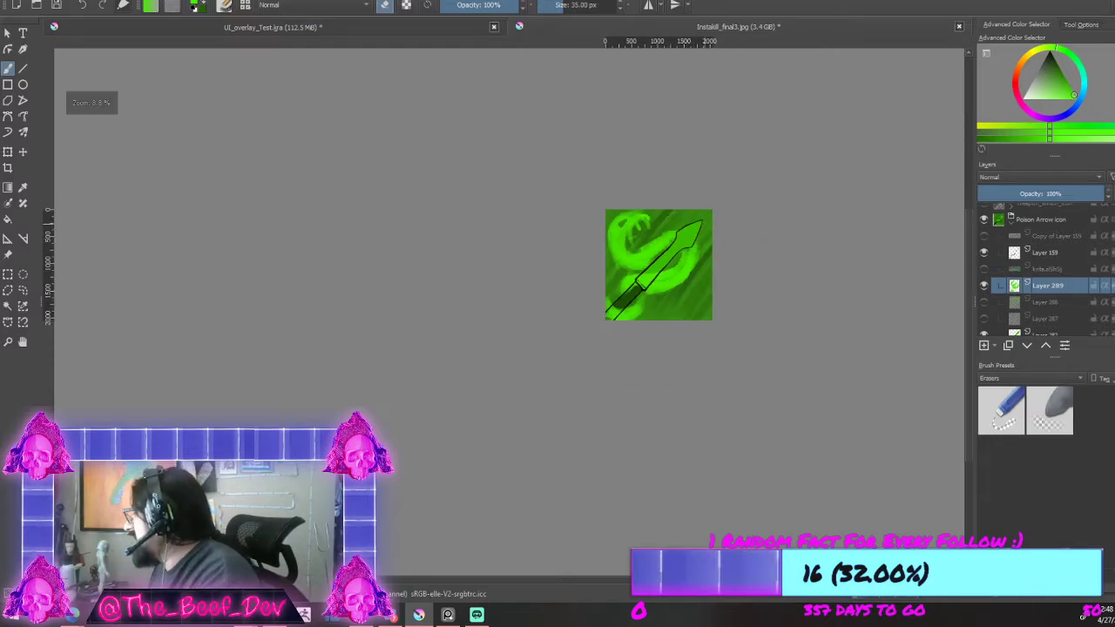
scroll(612, 290, "up", 3)
scroll(561, 285, "down", 3)
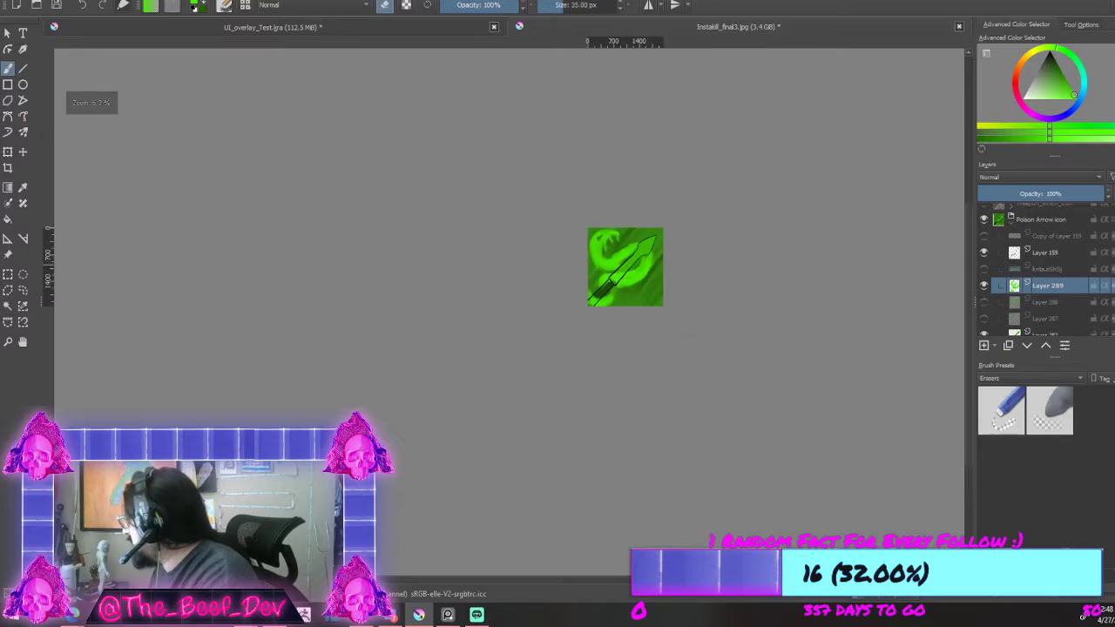
scroll(658, 252, "up", 5)
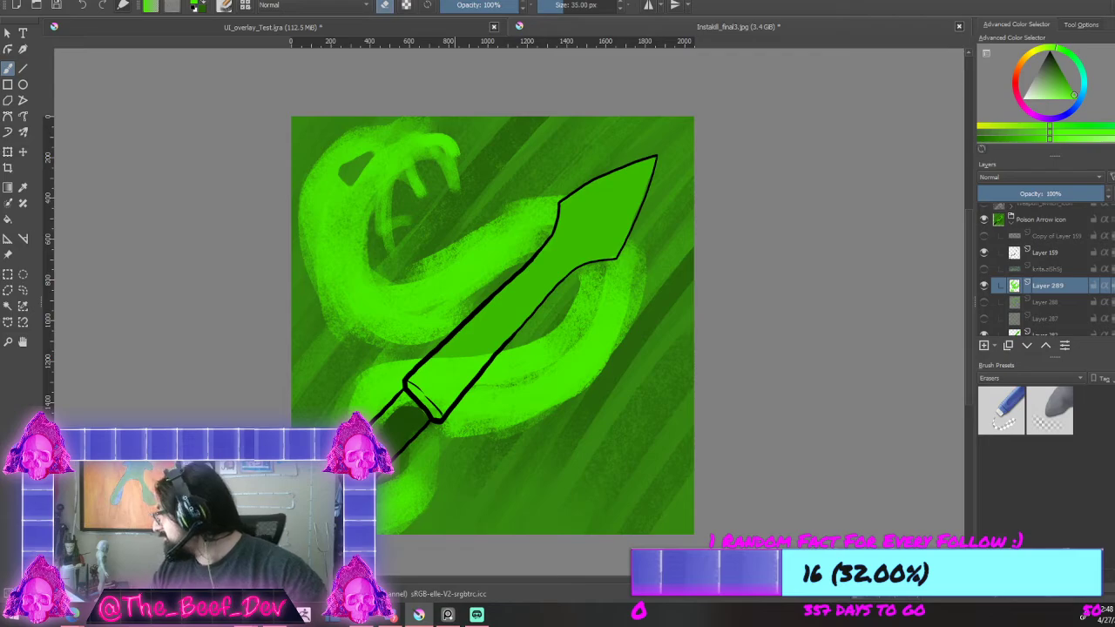
Step: Find the Reload icon group among the icon groups and make it visible over the snake painting
scroll(1057, 244, "up", 5)
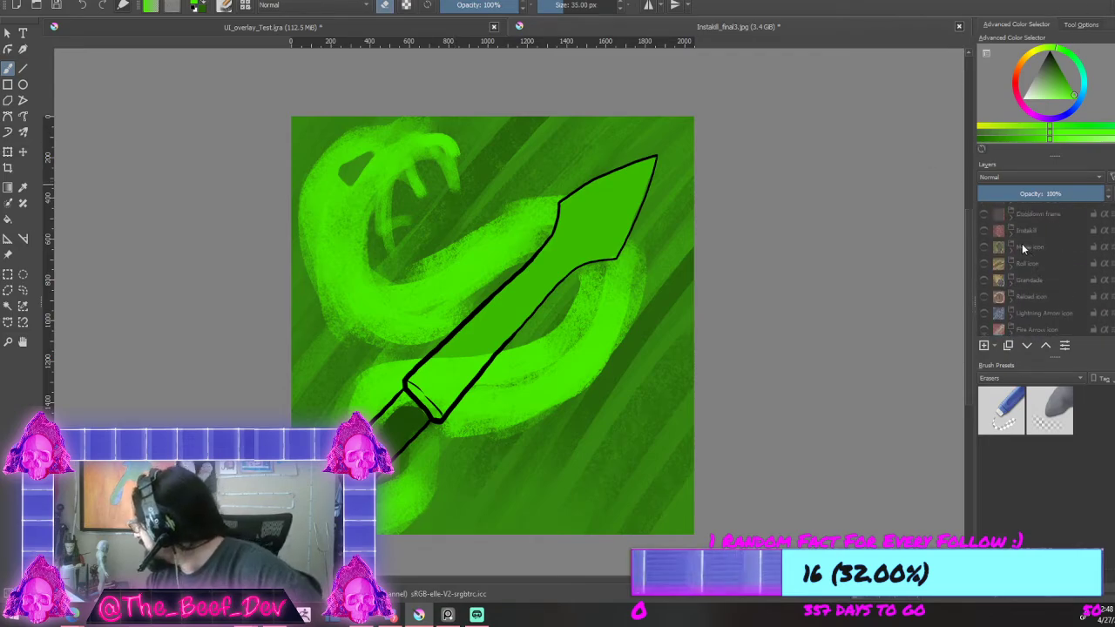
scroll(1012, 271, "down", 1)
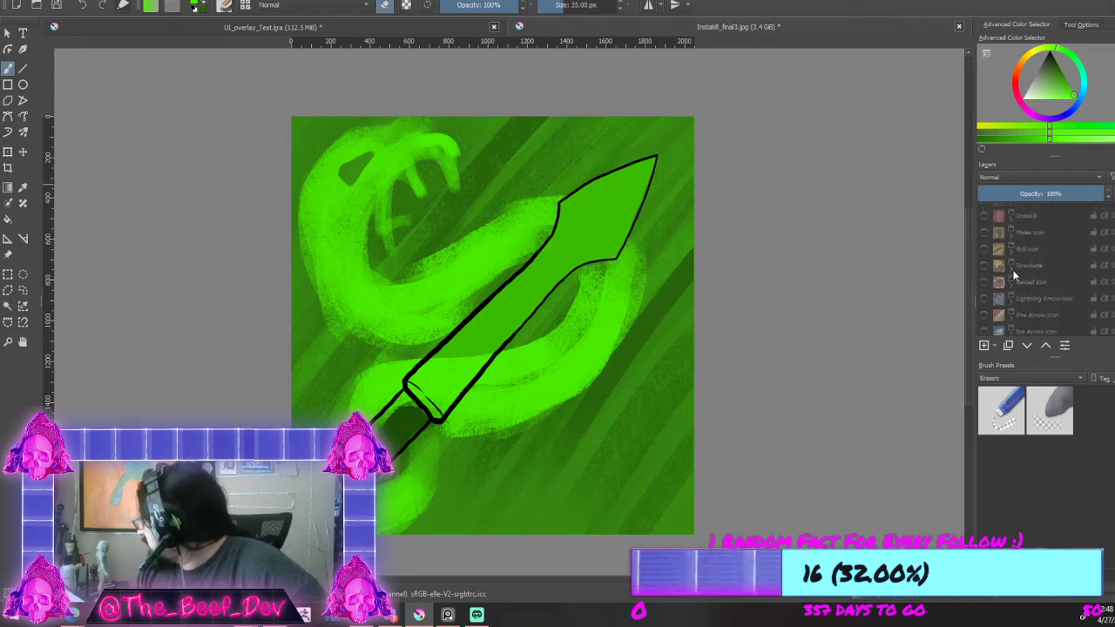
scroll(1037, 277, "down", 3)
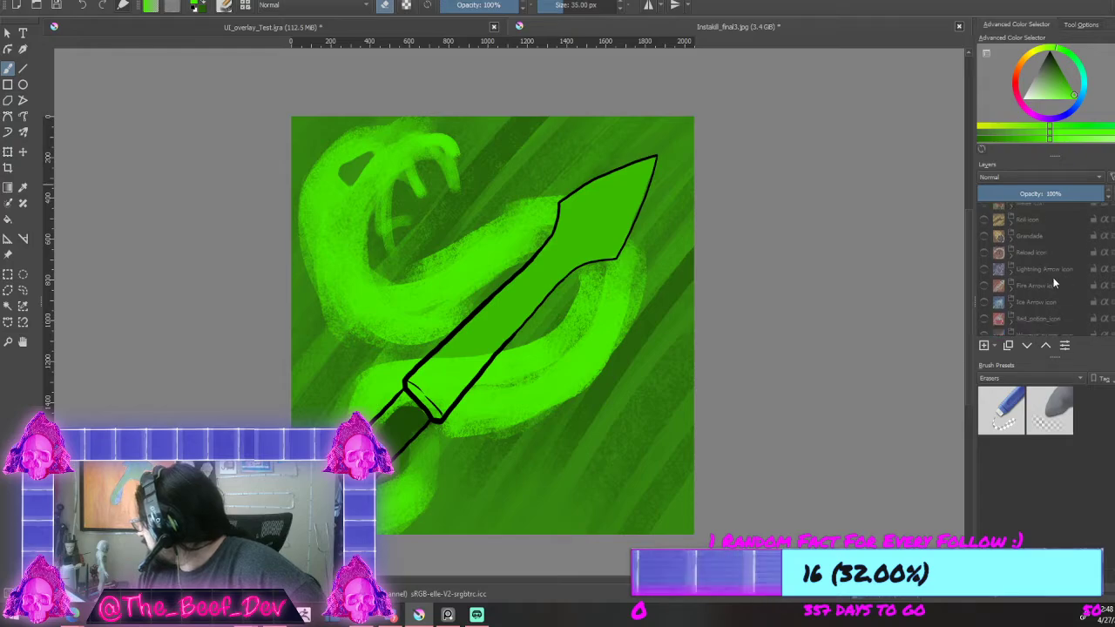
scroll(1051, 281, "down", 1)
left_click(987, 288)
left_click(986, 288)
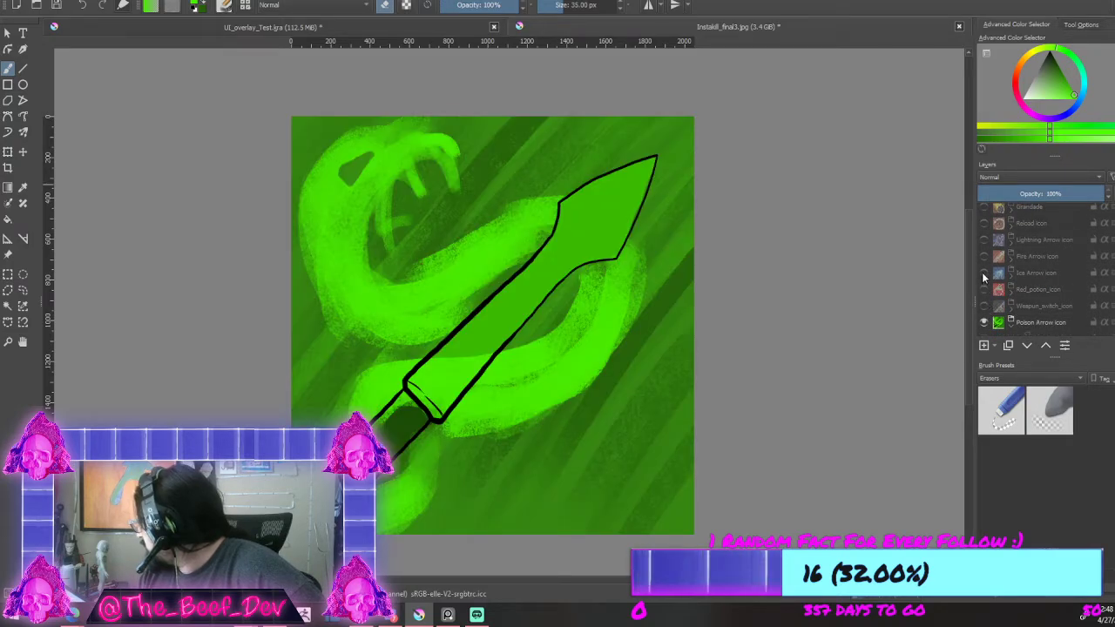
scroll(987, 293, "down", 1)
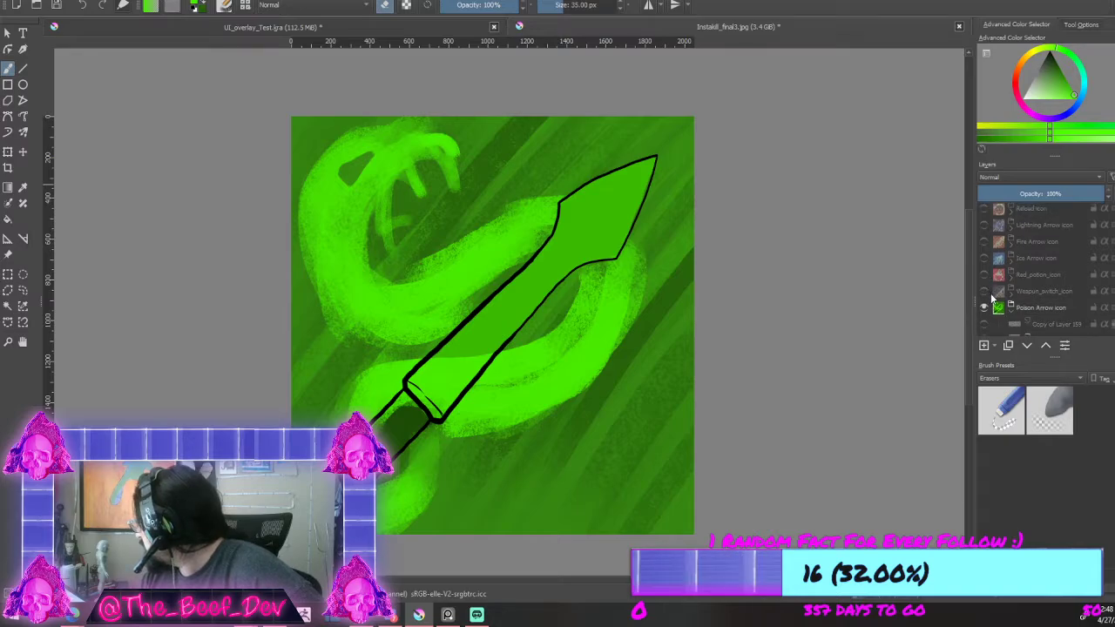
scroll(990, 292, "up", 2)
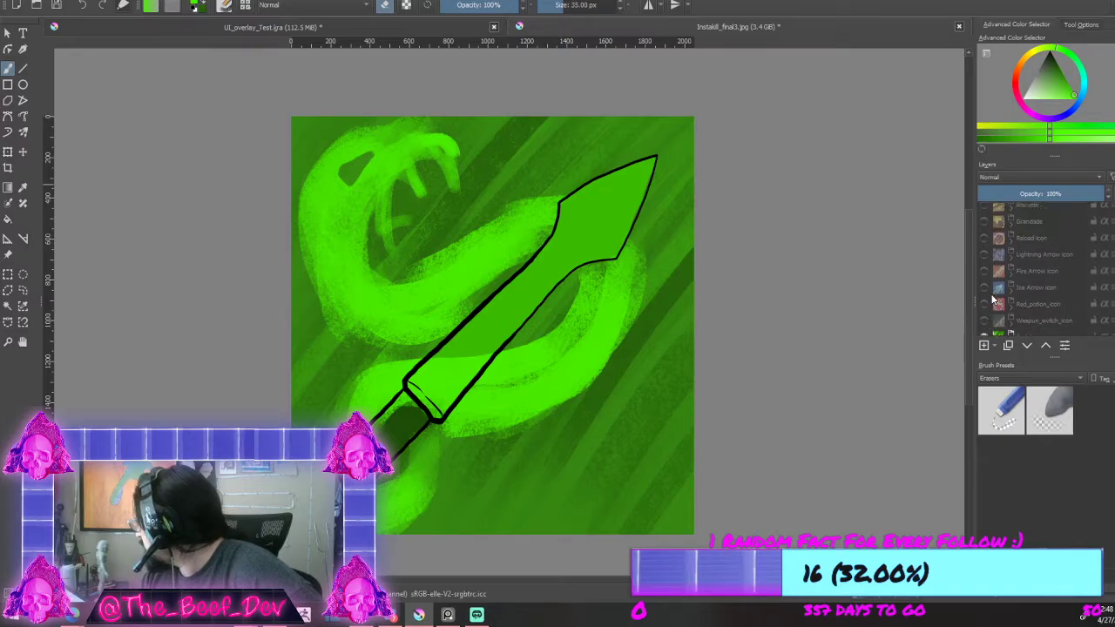
left_click(985, 238)
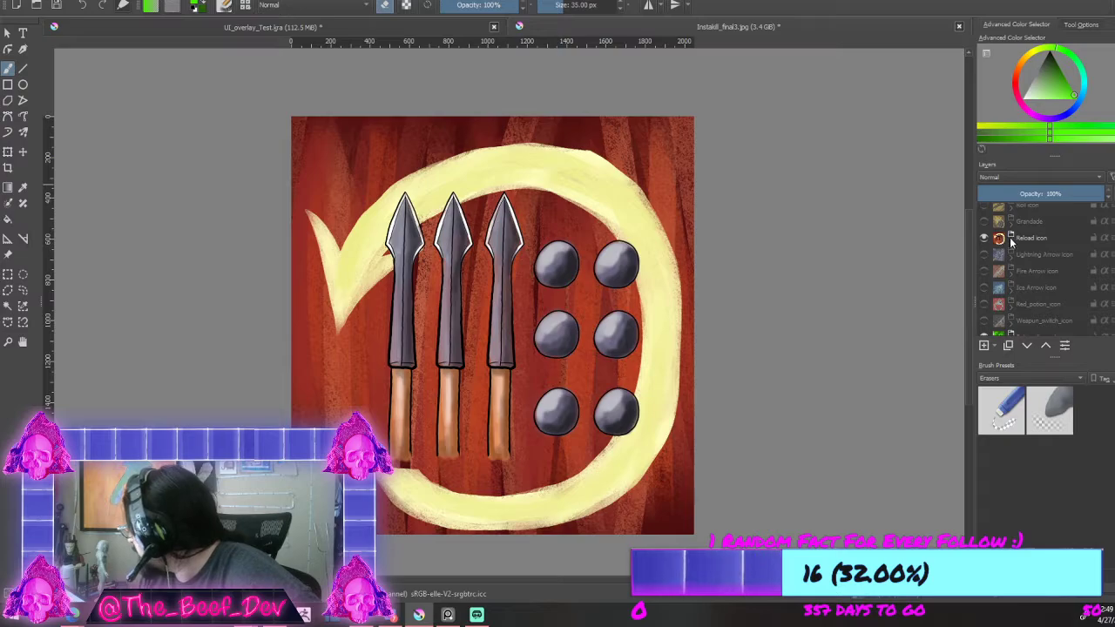
Step: Examine which layers inside the Reload icon group hold the line art, arrows, stones and background
left_click(1012, 241)
scroll(1016, 291, "down", 2)
left_click(982, 275)
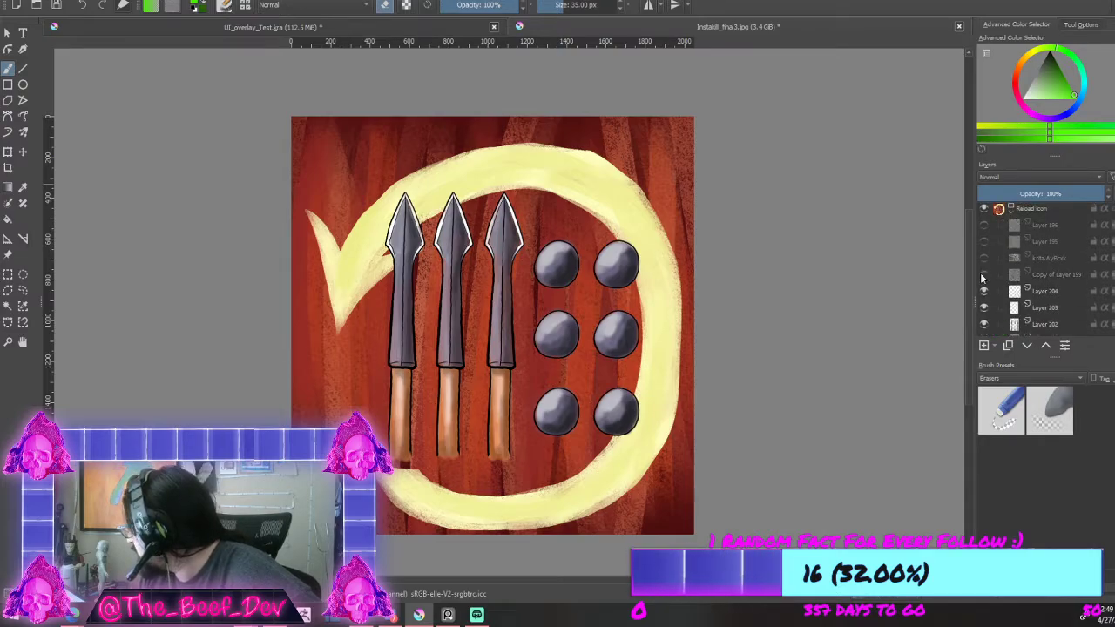
left_click(982, 276)
scroll(982, 277, "down", 5)
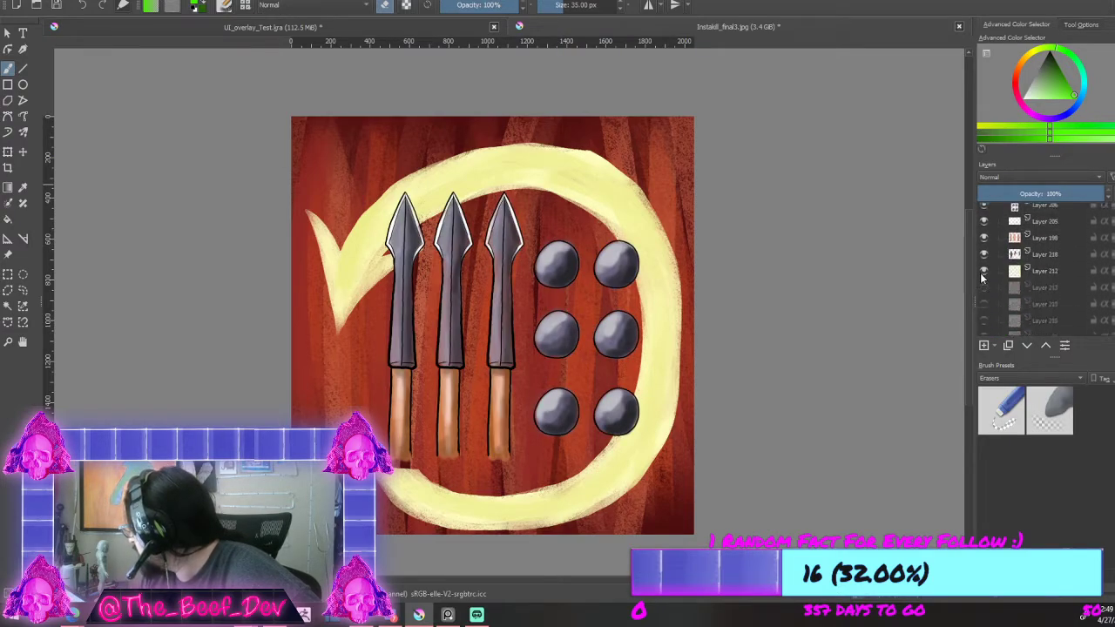
scroll(982, 277, "down", 4)
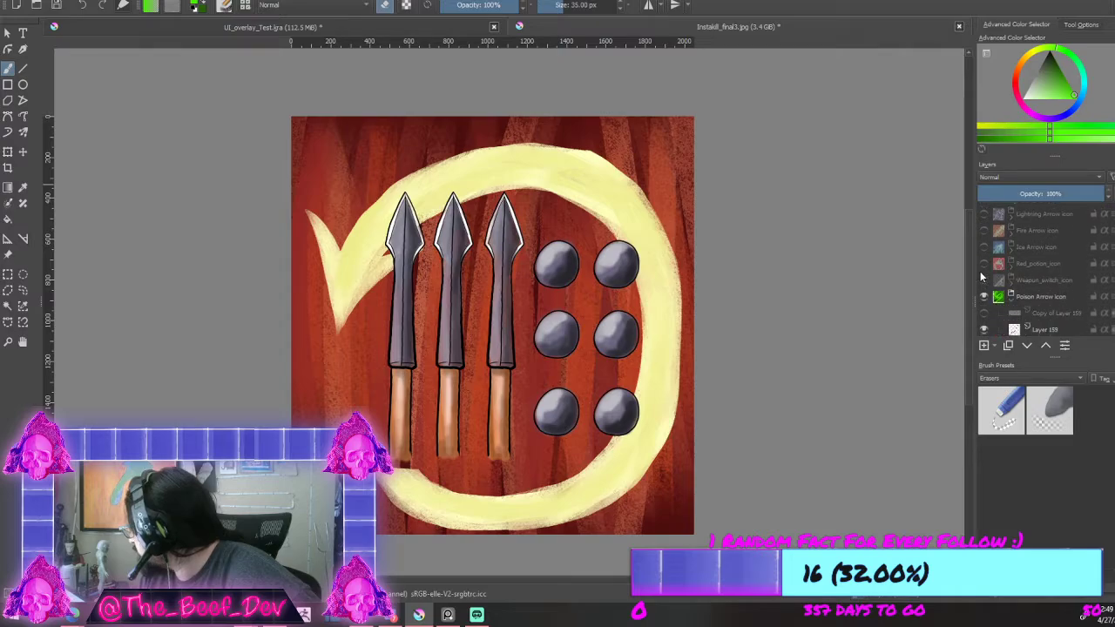
scroll(982, 276, "down", 6)
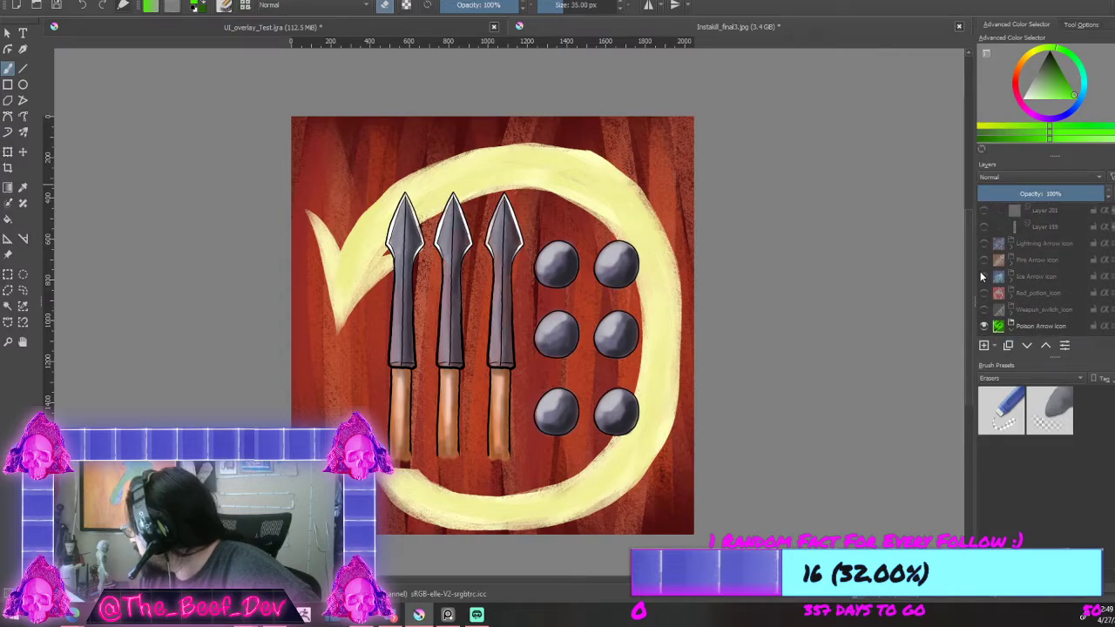
scroll(982, 277, "up", 2)
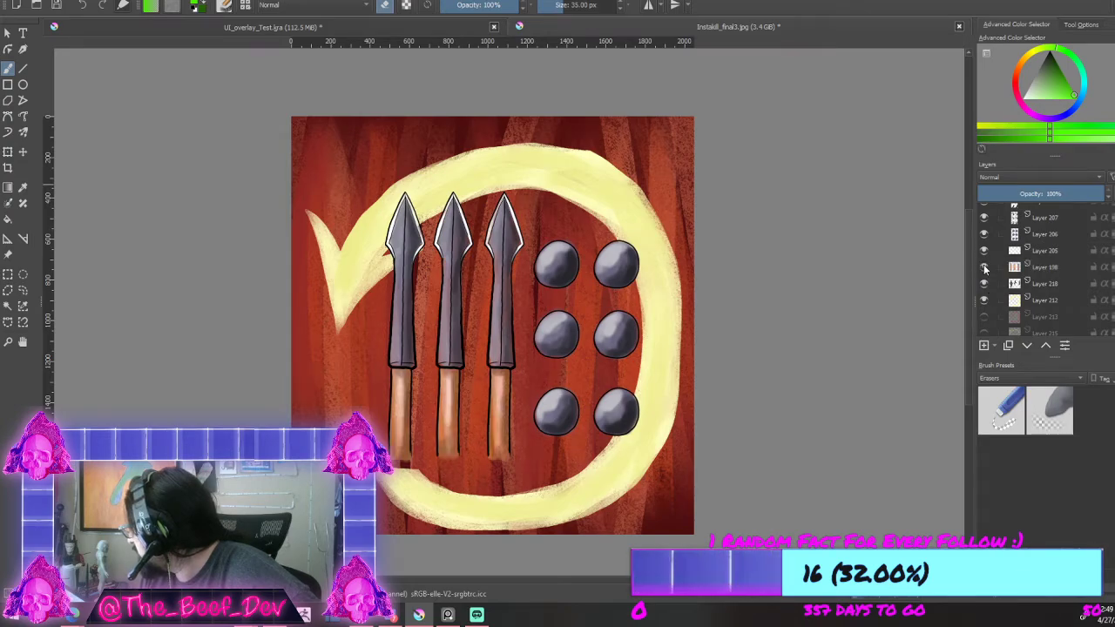
scroll(985, 274, "up", 2)
scroll(985, 270, "up", 5)
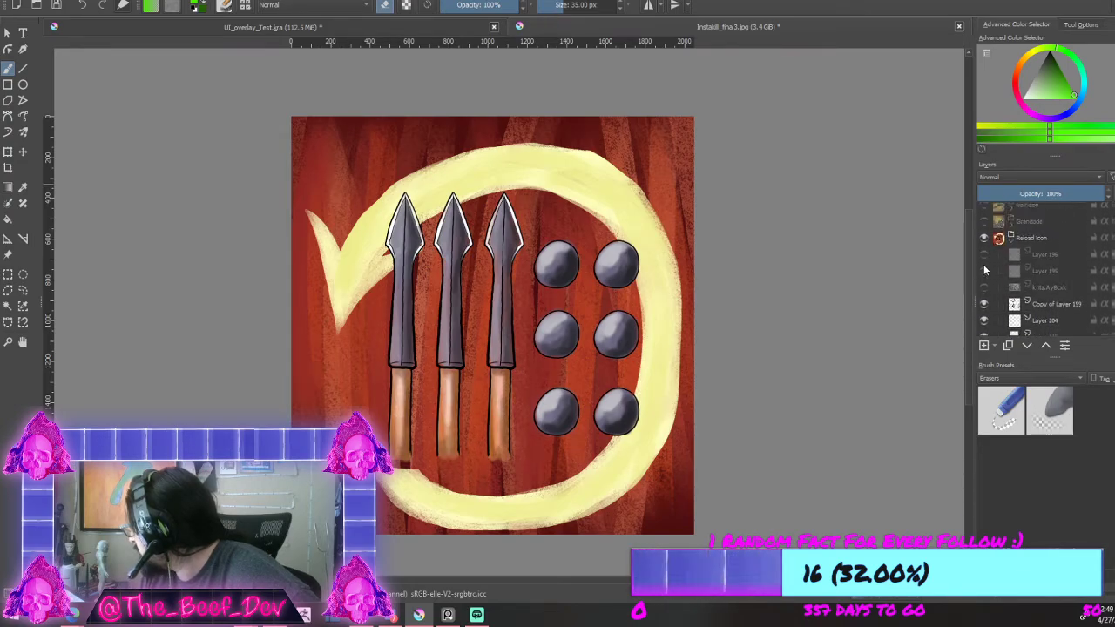
Step: Duplicate the Reload icon group and hide the original, leaving the copy visible
left_click(1040, 240)
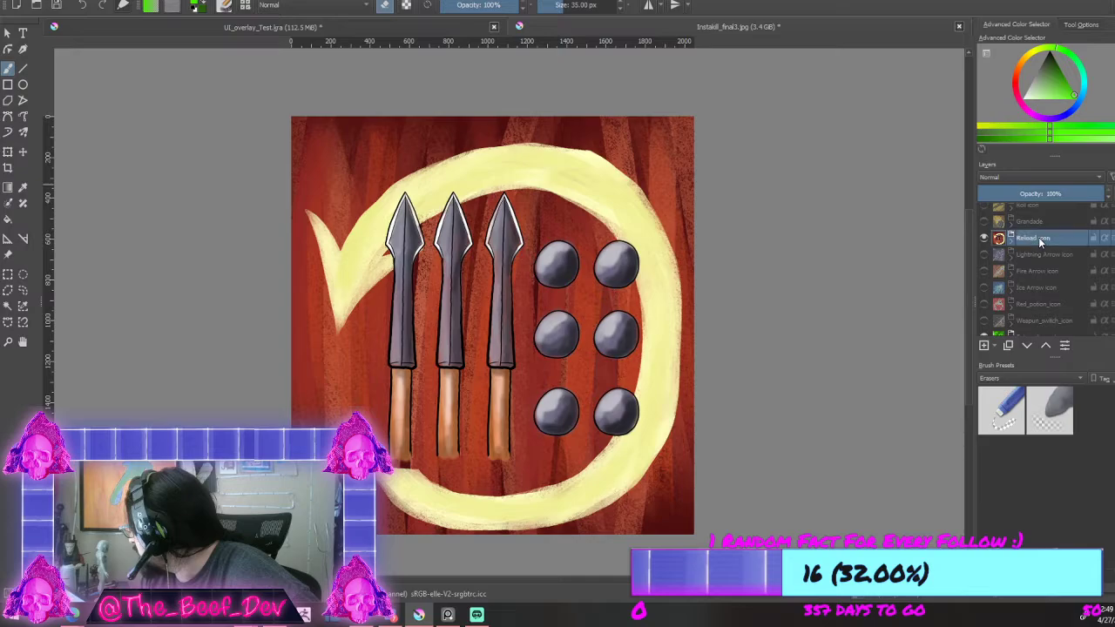
left_click(1010, 346)
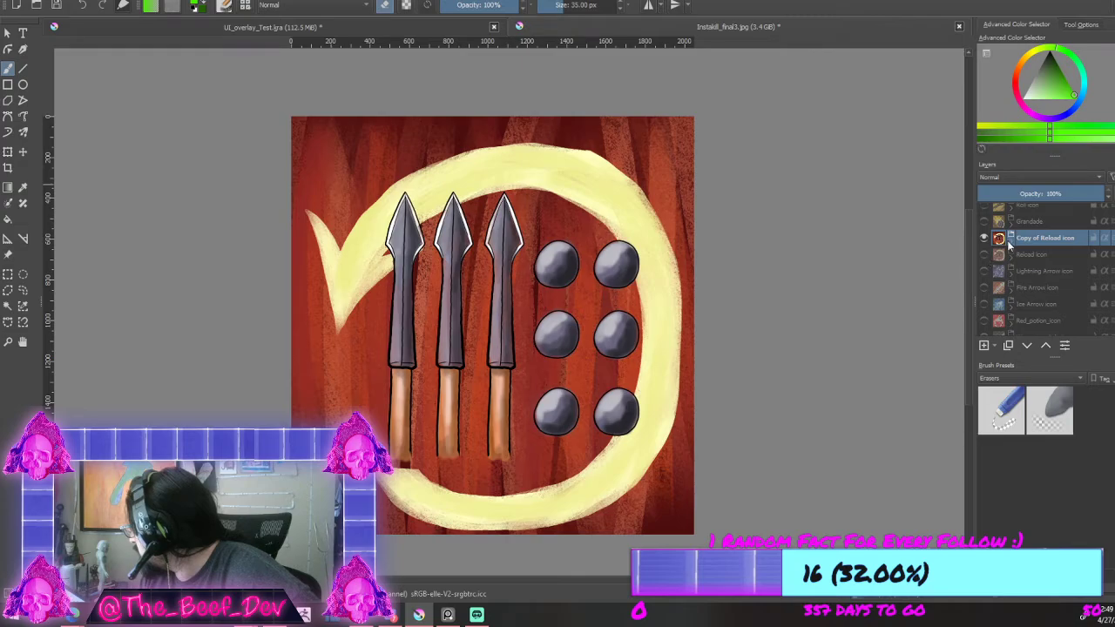
scroll(1015, 253, "up", 5)
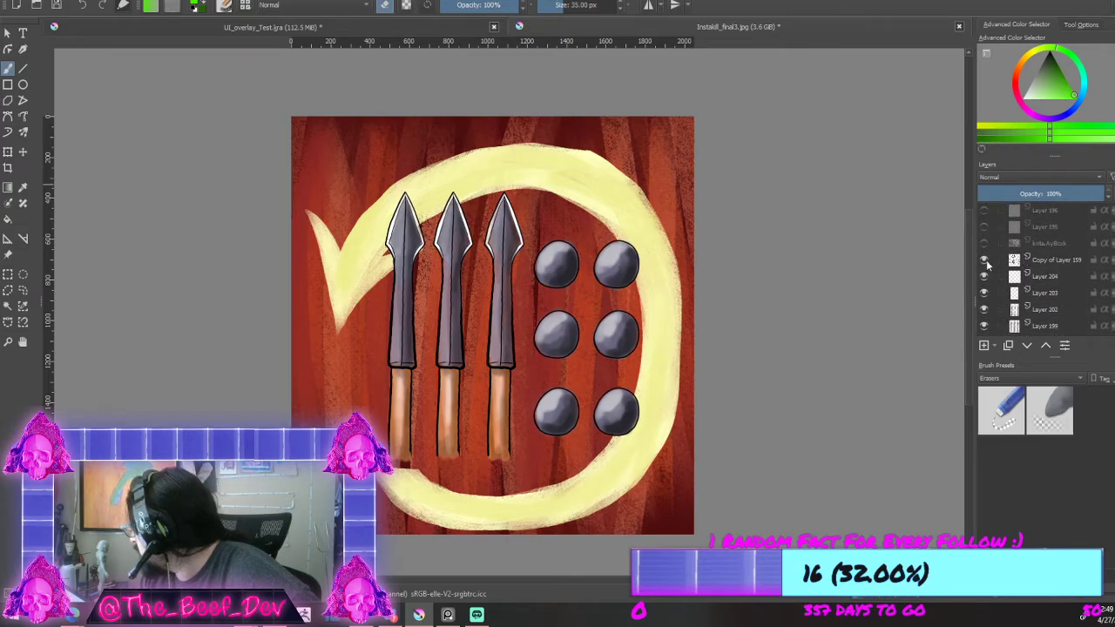
Step: In the duplicated group, merge the Copy of Layer 159 line art down through the arrow shading layers into Layer 211
left_click(985, 260)
left_click(985, 260)
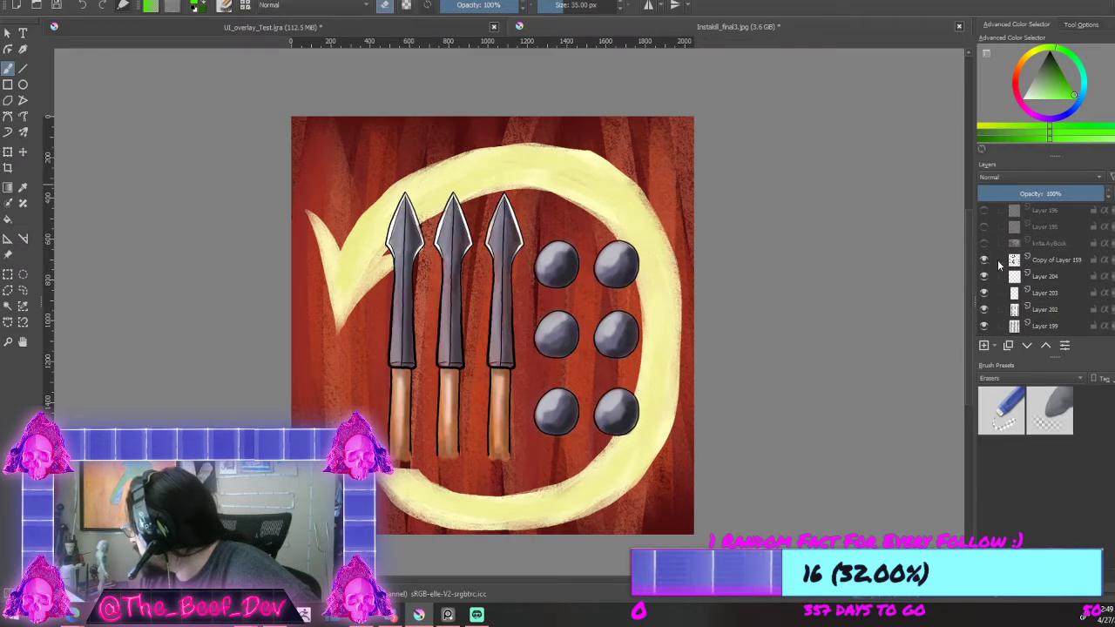
left_click(999, 262)
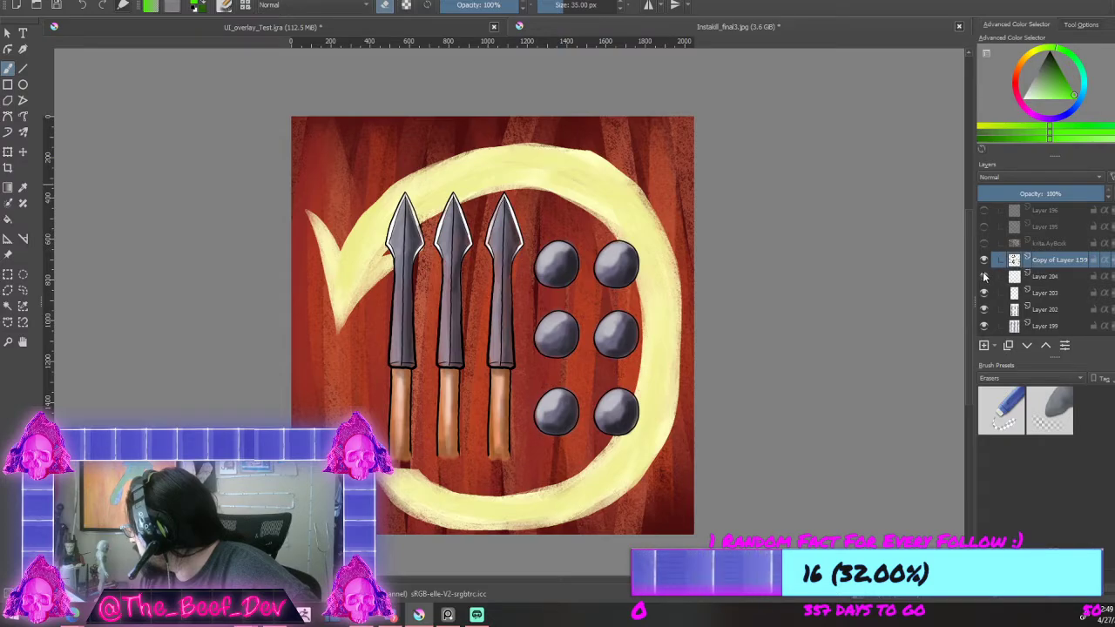
scroll(991, 298, "down", 1)
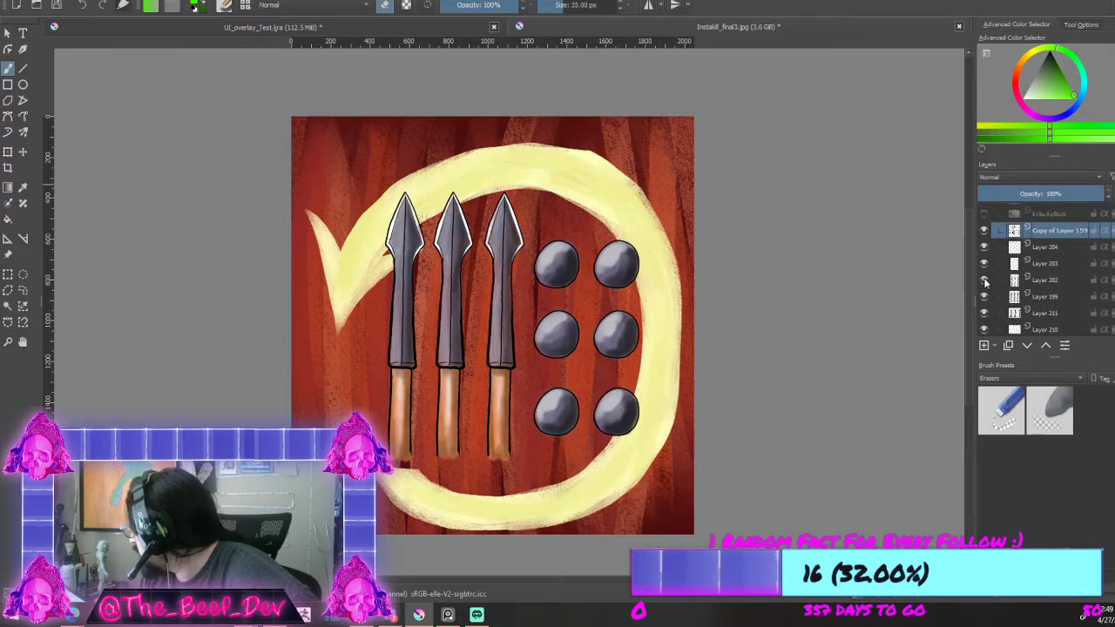
mouse_move(986, 282)
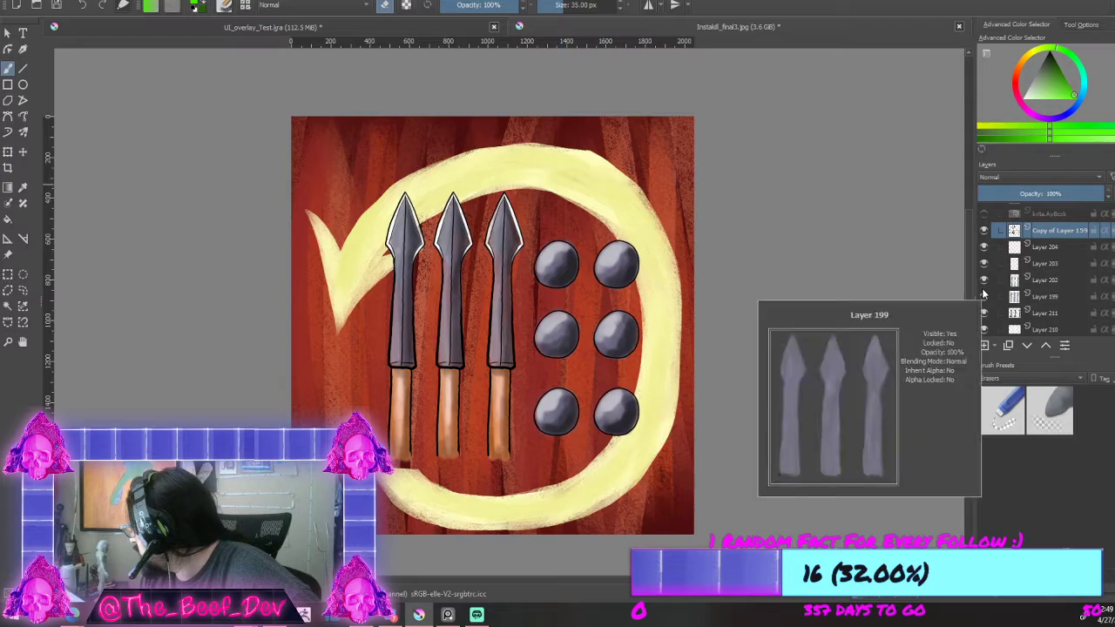
mouse_move(1028, 241)
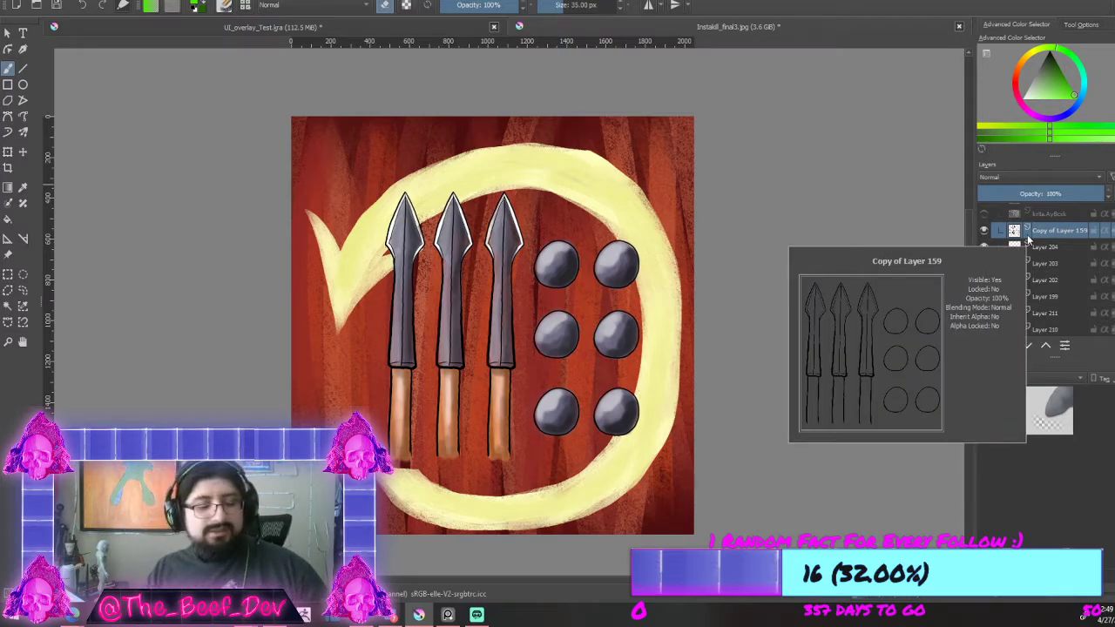
key("ctrl+e")
key("ctrl+e")
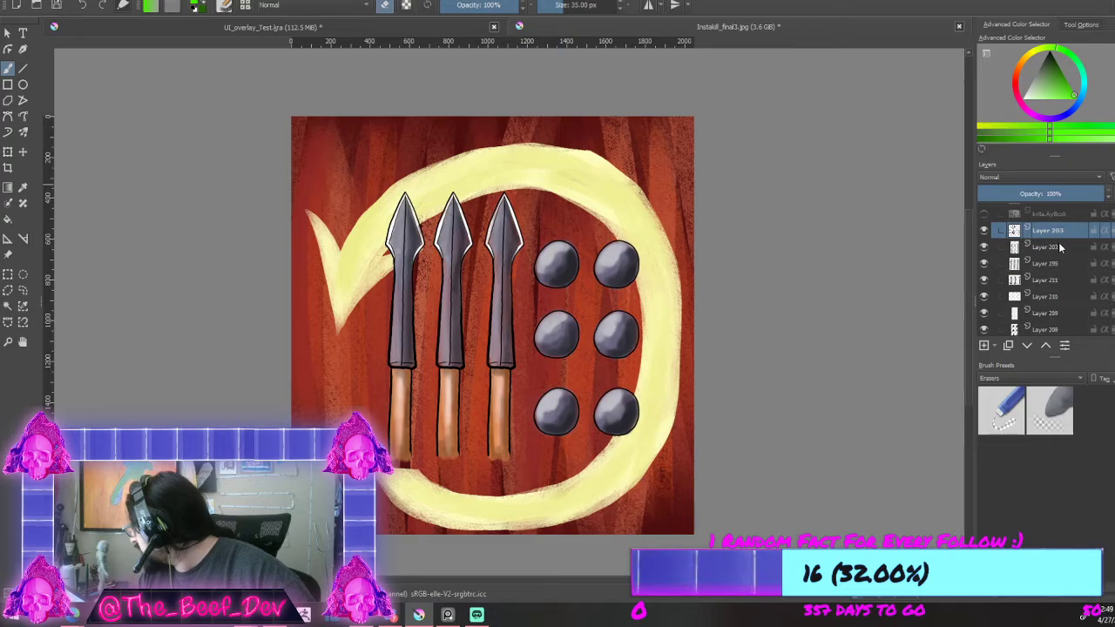
key("ctrl+e")
key("ctrl+e")
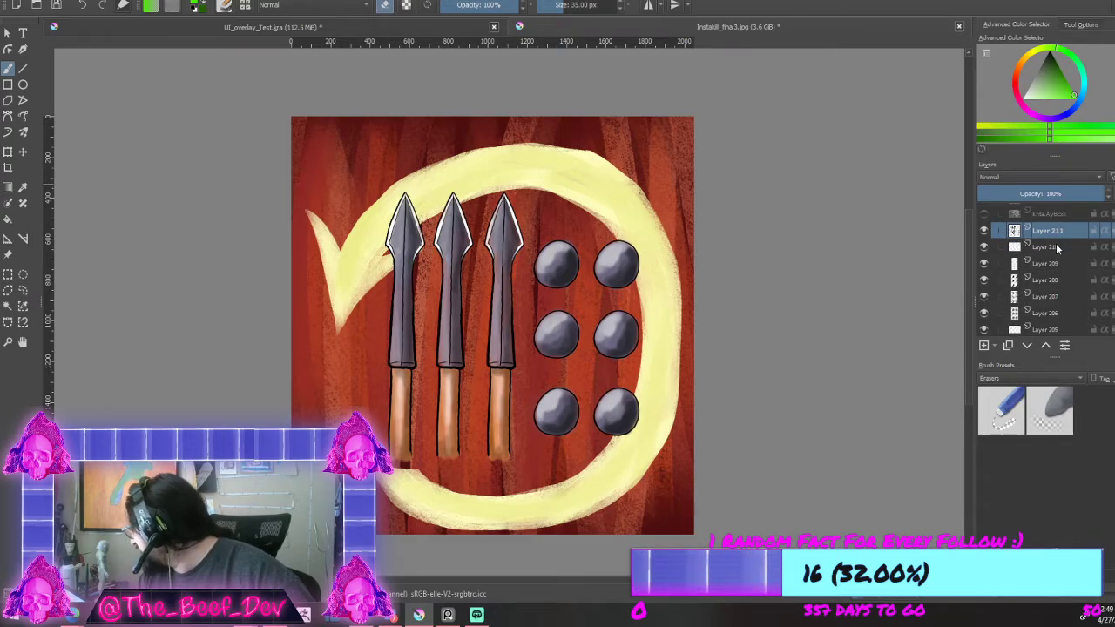
Step: Merge the combined arrow layer down through the stone, wooden shaft and yellow reload symbol layers into Layer 212
key("ctrl+e")
key("ctrl+e")
key("ctrl+e")
key("ctrl+e")
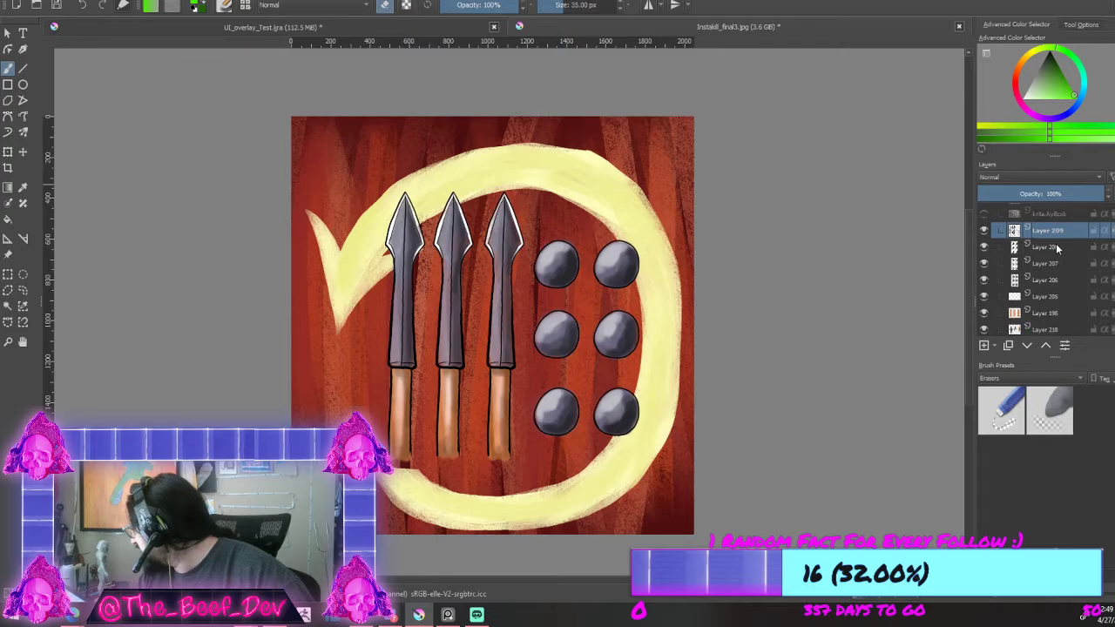
key("ctrl+e")
key("ctrl+e")
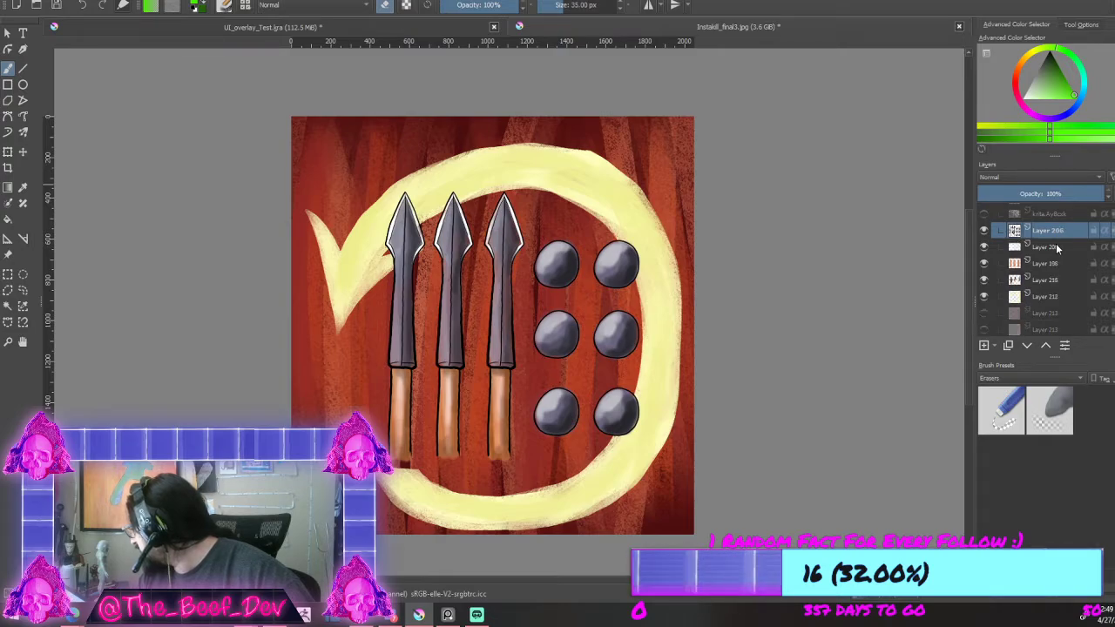
key("ctrl+e")
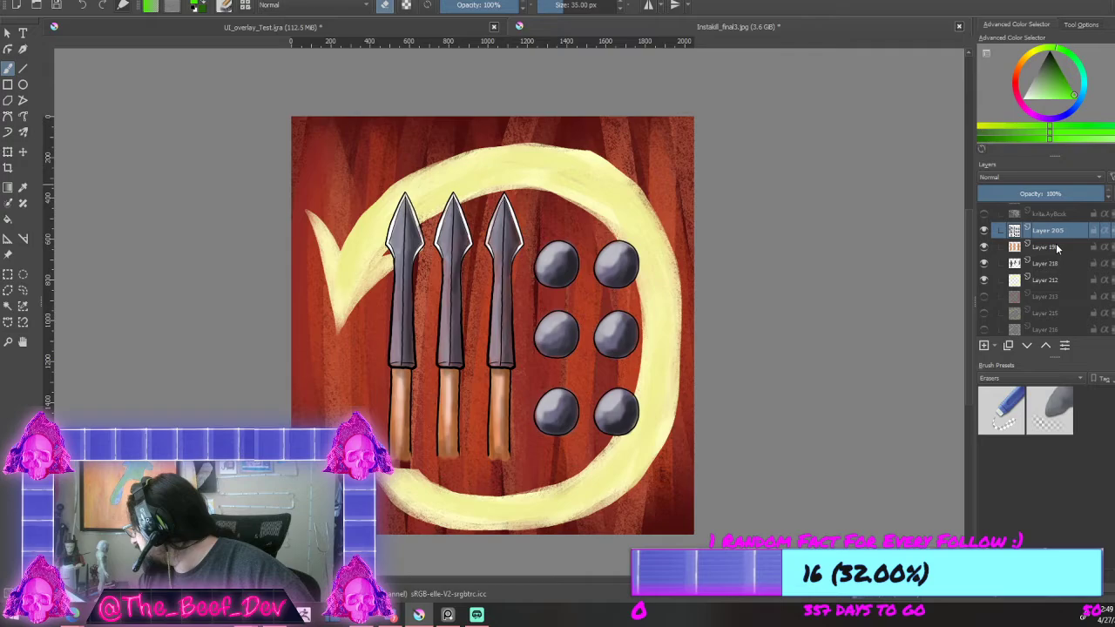
key("ctrl+e")
left_click(986, 249)
left_click(986, 250)
key("ctrl+e")
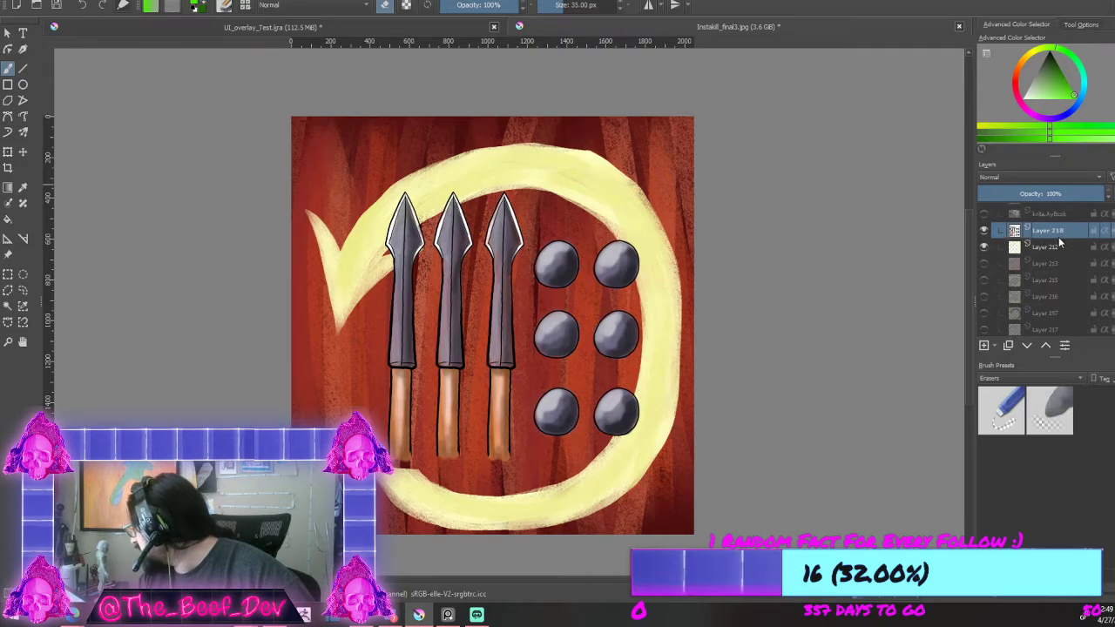
key("ctrl+e")
Step: Check the artwork without the red background, and move merged Layer 212 out of the Copy of Reload icon group to directly above it
scroll(1062, 253, "down", 2)
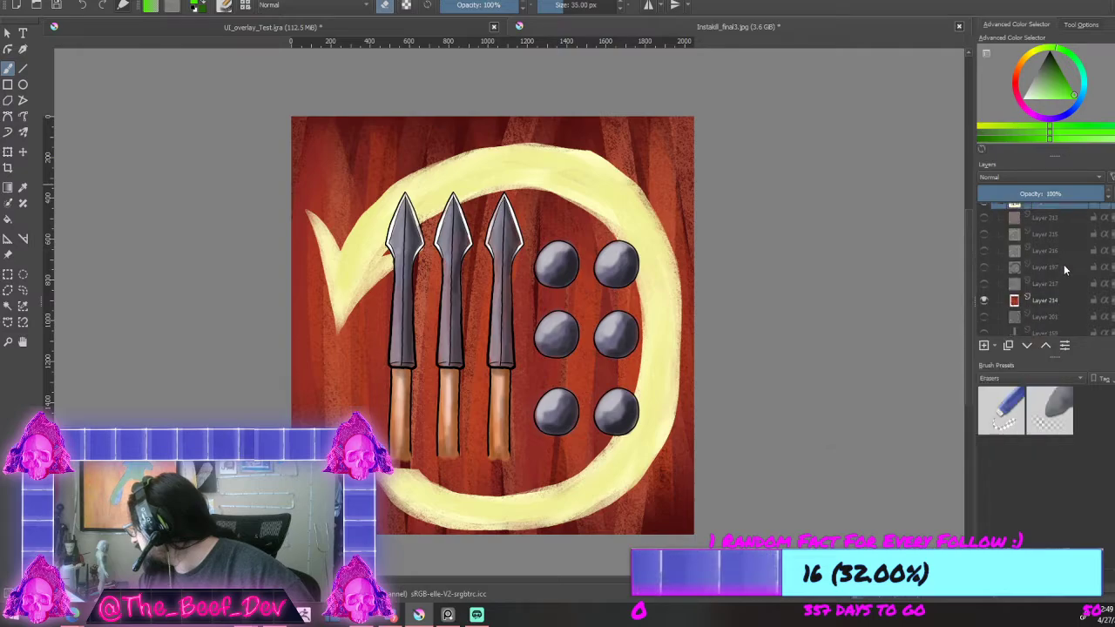
left_click(983, 287)
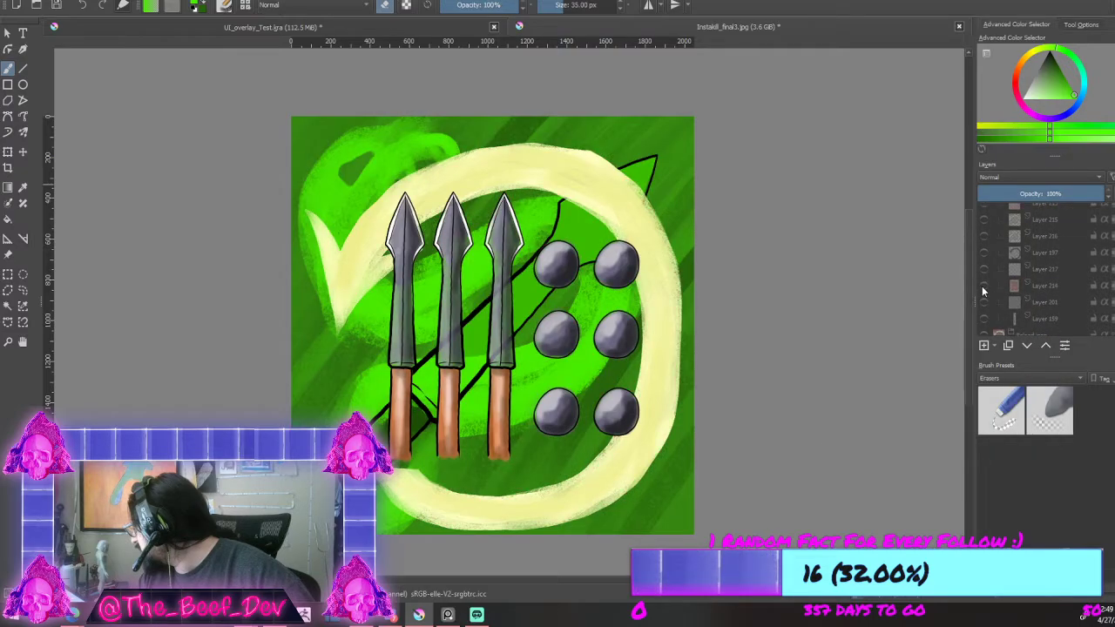
left_click(983, 287)
left_click(984, 288)
left_click(984, 287)
scroll(983, 288, "up", 4)
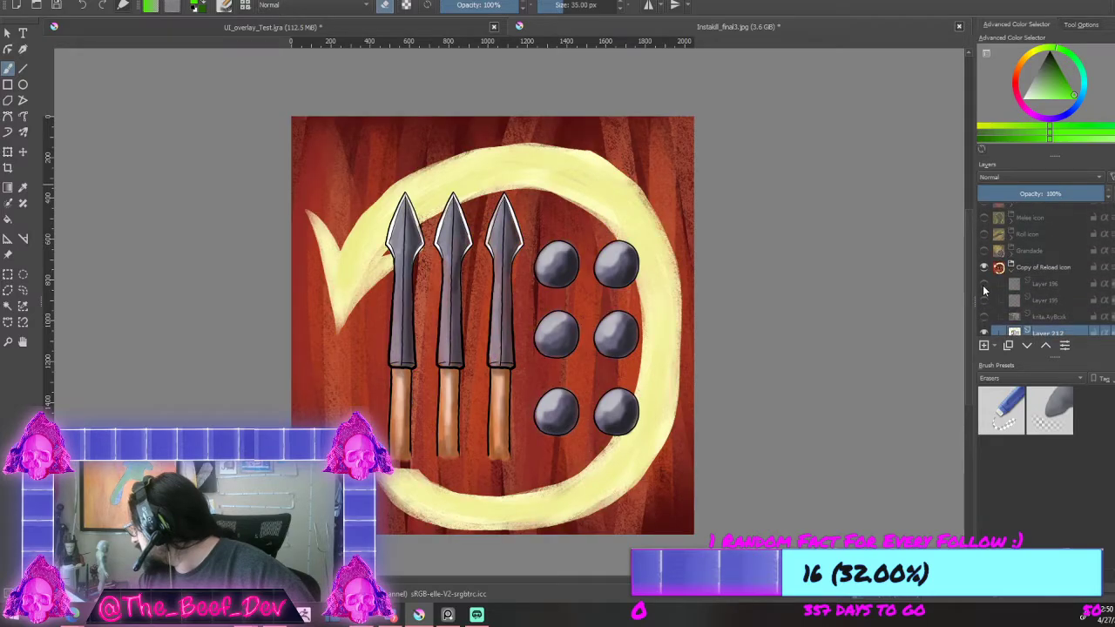
left_click(1015, 285)
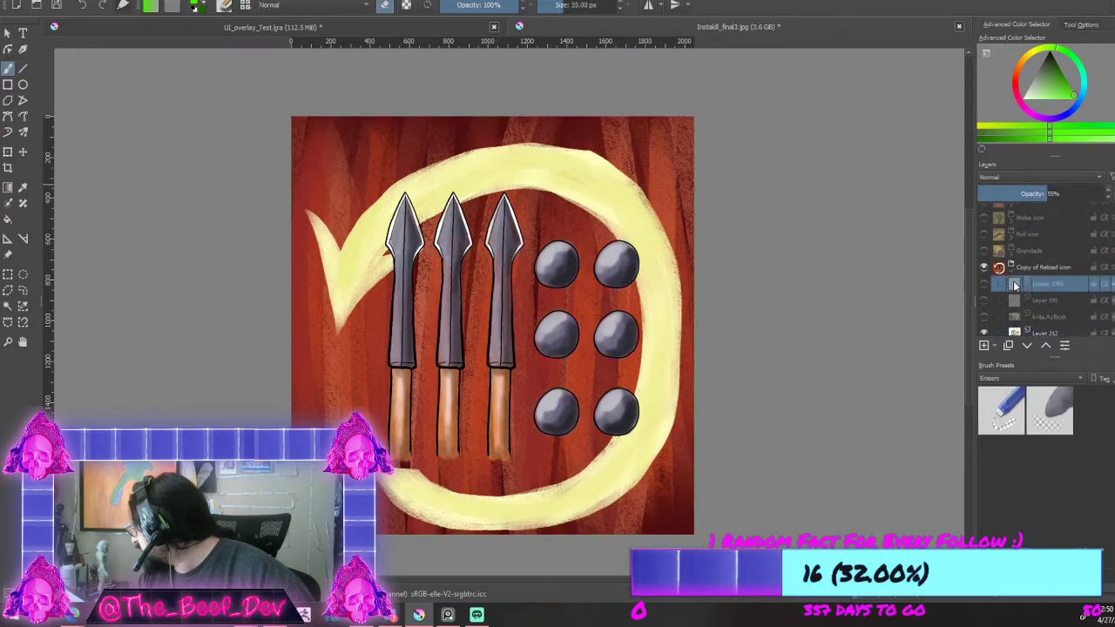
scroll(1037, 319, "down", 1)
left_click(1048, 319)
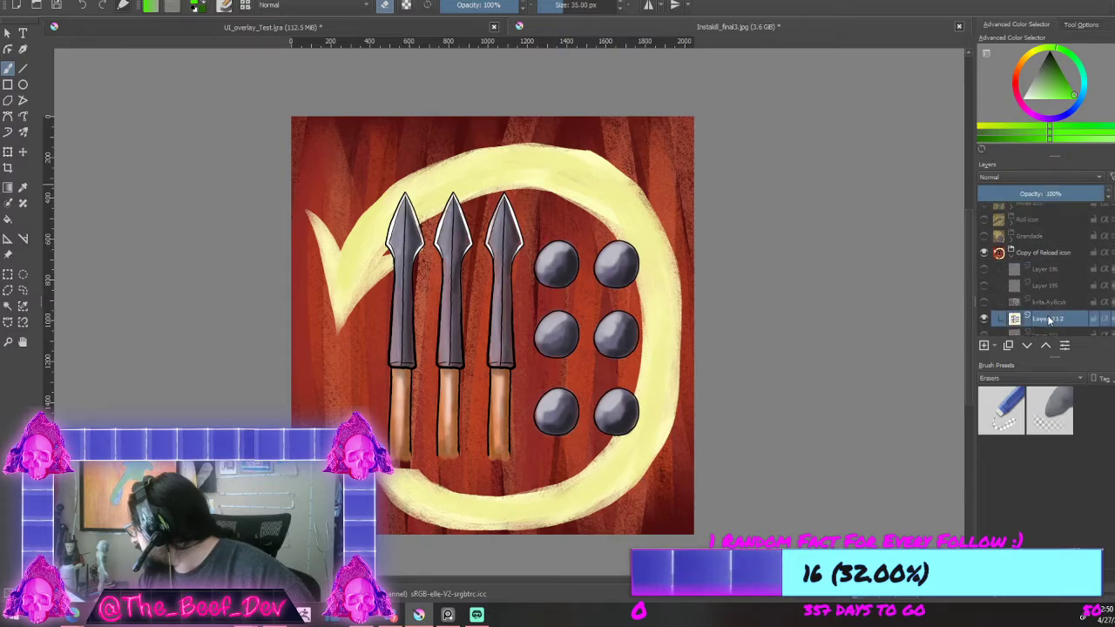
left_click_drag(1050, 320, 1044, 245)
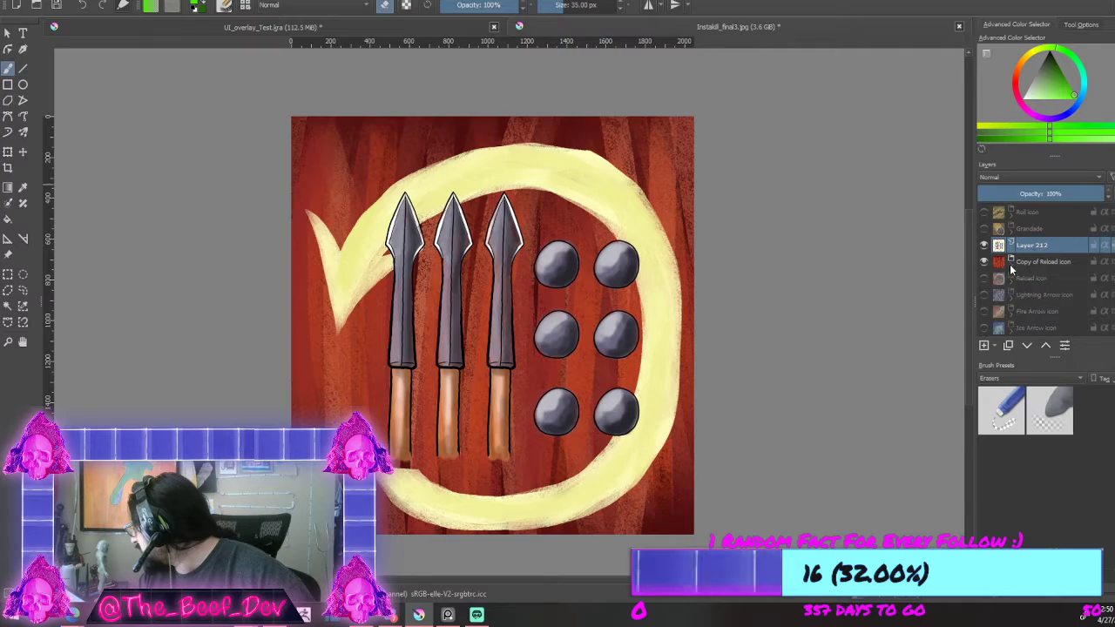
Step: Delete the Copy of Reload icon group and the merged Layer 212 that includes the yellow reload symbol
left_click(983, 261)
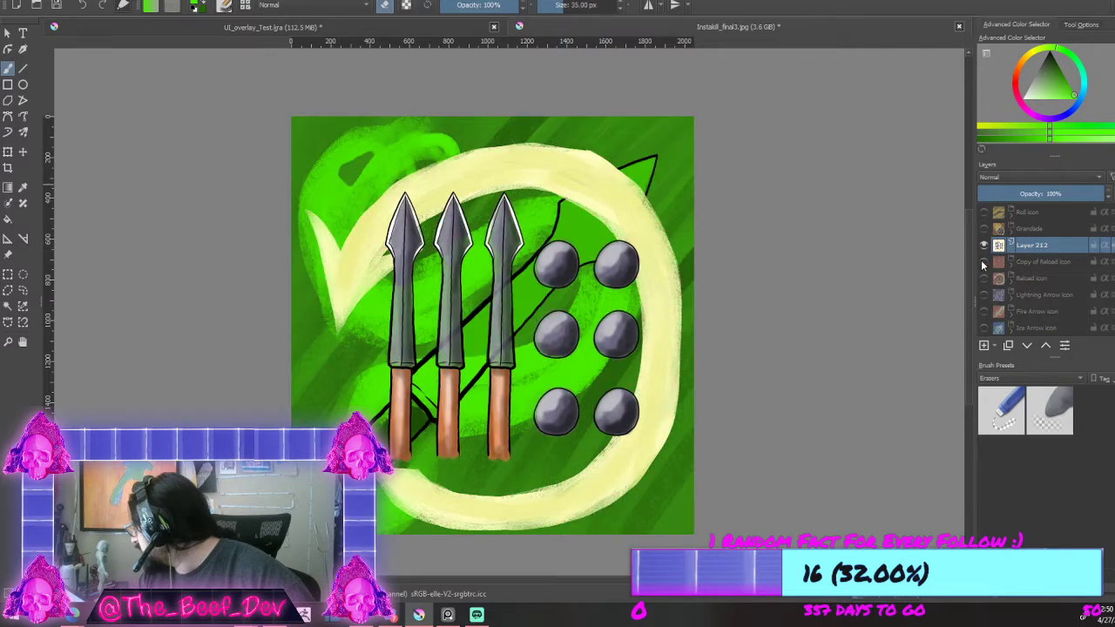
left_click(983, 262)
left_click(1042, 262)
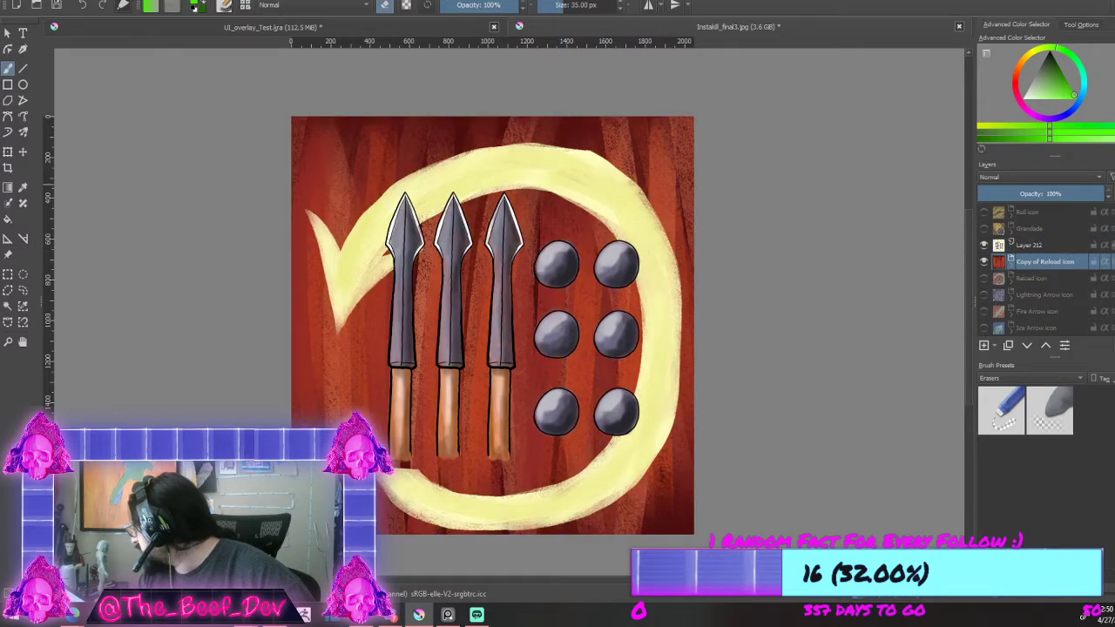
key("shift+Delete")
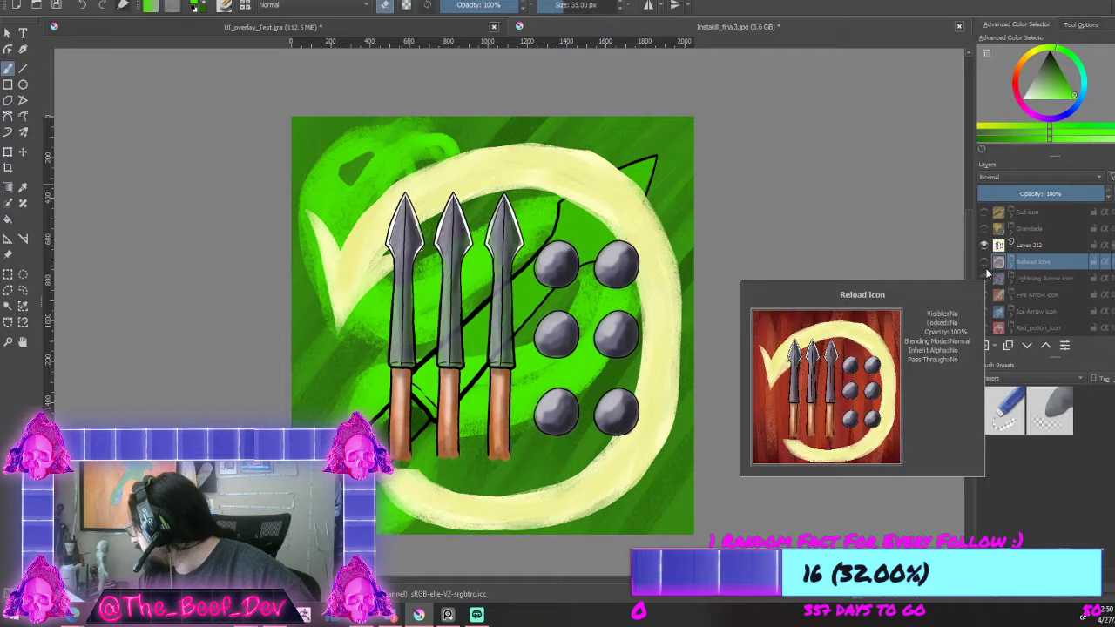
left_click(985, 244)
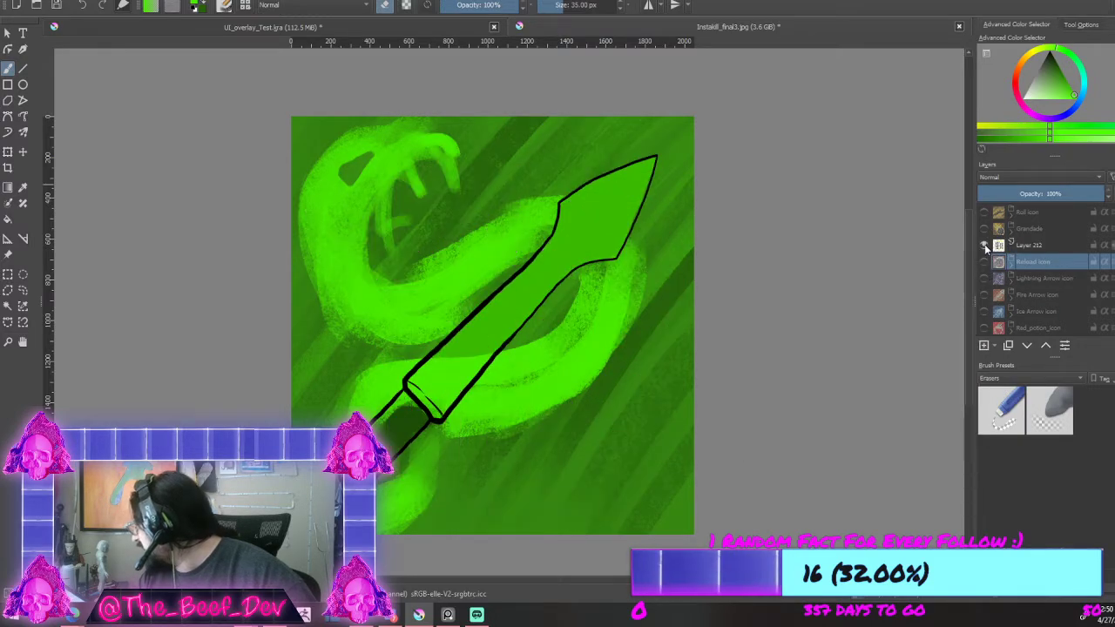
left_click(985, 245)
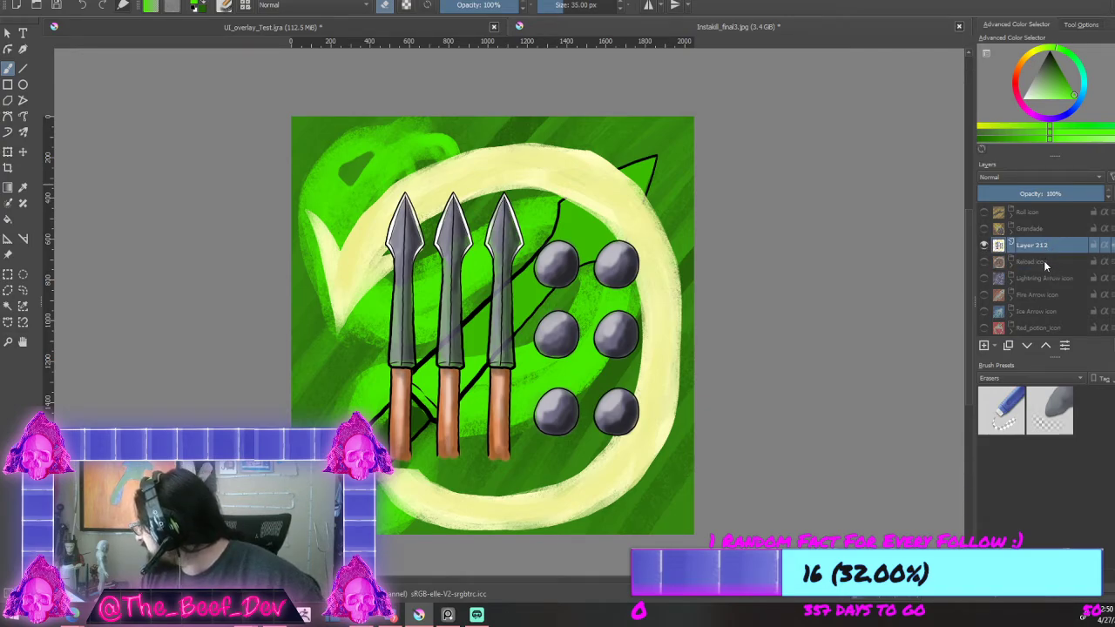
key("shift+Delete")
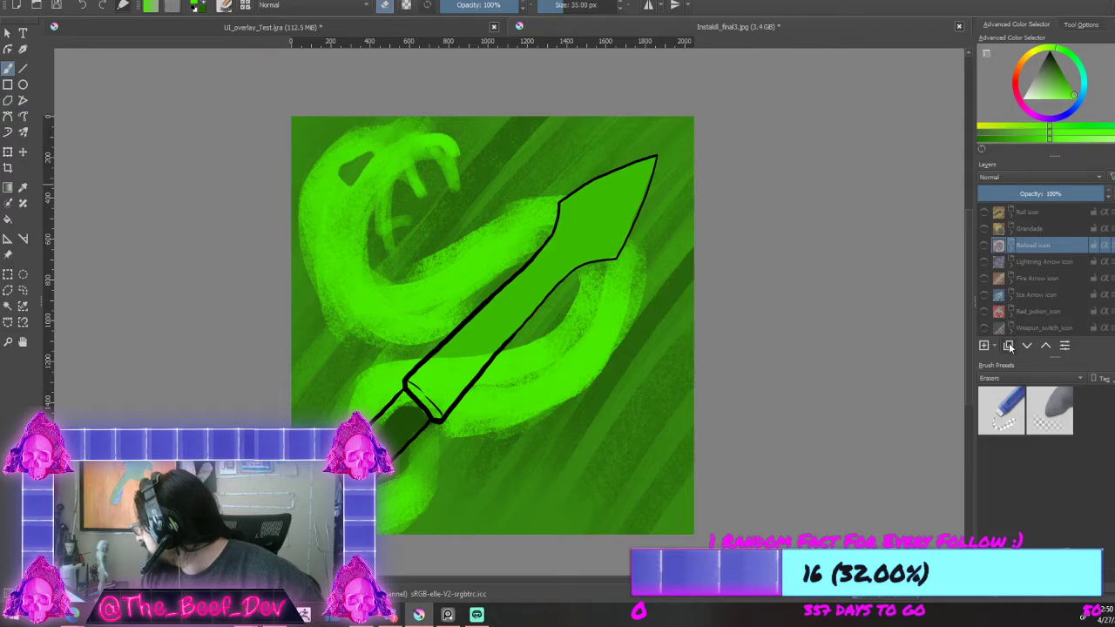
Step: Duplicate the original Reload icon group again, make the copy visible and expand its layers
left_click(985, 245)
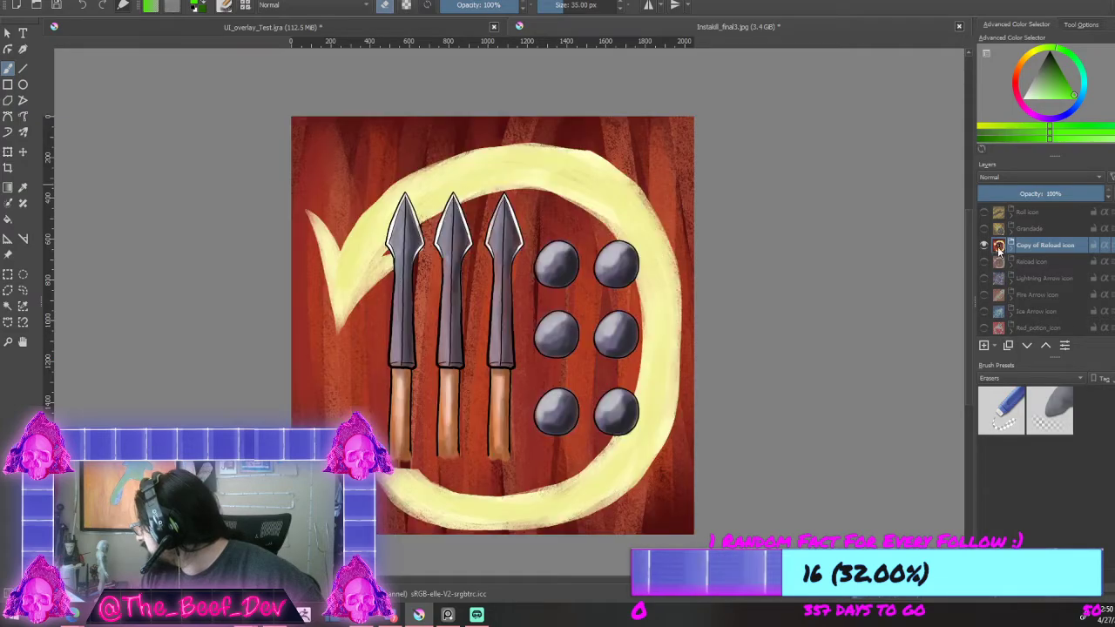
left_click(1010, 249)
scroll(1043, 260, "down", 3)
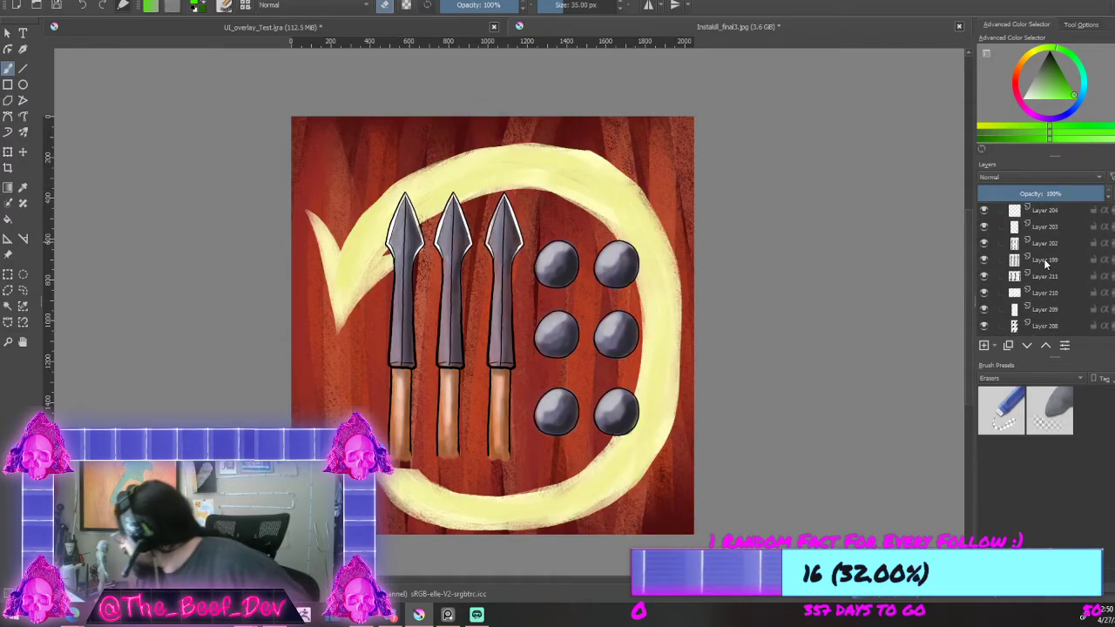
Step: Examine Layer 212 and Layer 218 in the duplicated group to find where the arrow shading ends and the reload symbol begins
scroll(1046, 259, "down", 3)
left_click(985, 236)
left_click(985, 236)
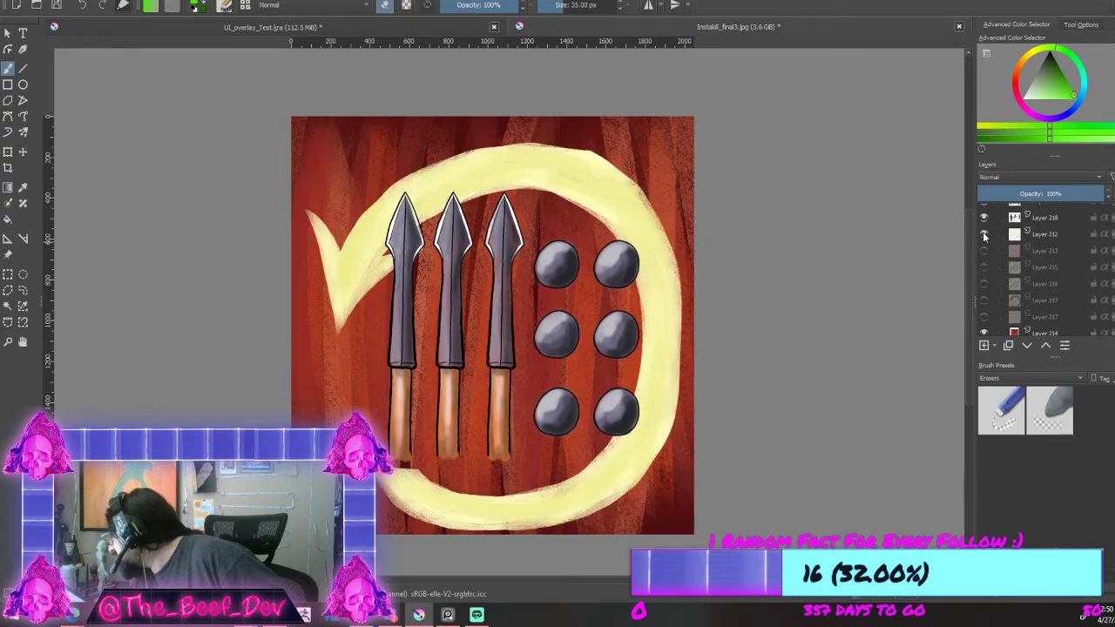
left_click(982, 217)
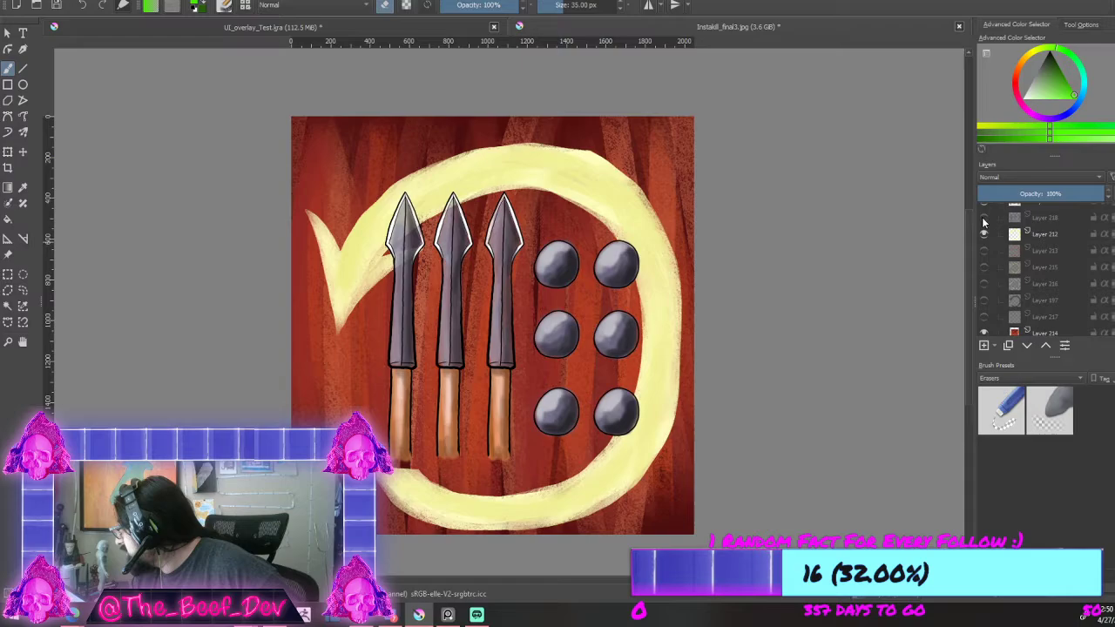
left_click(982, 217)
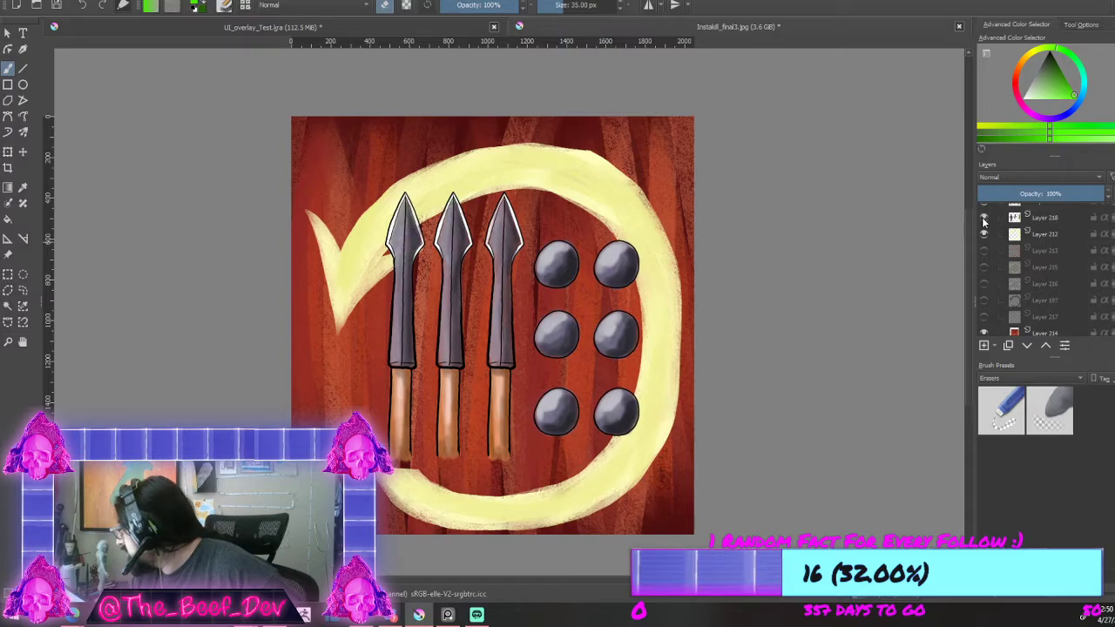
left_click(1014, 218)
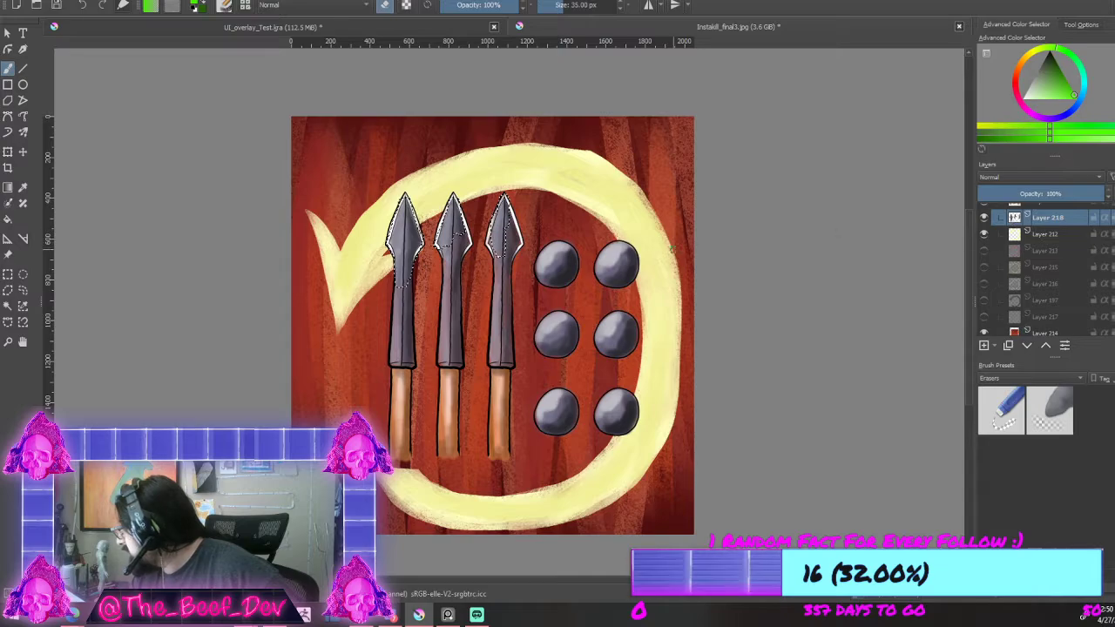
scroll(478, 216, "up", 4)
scroll(477, 216, "down", 2)
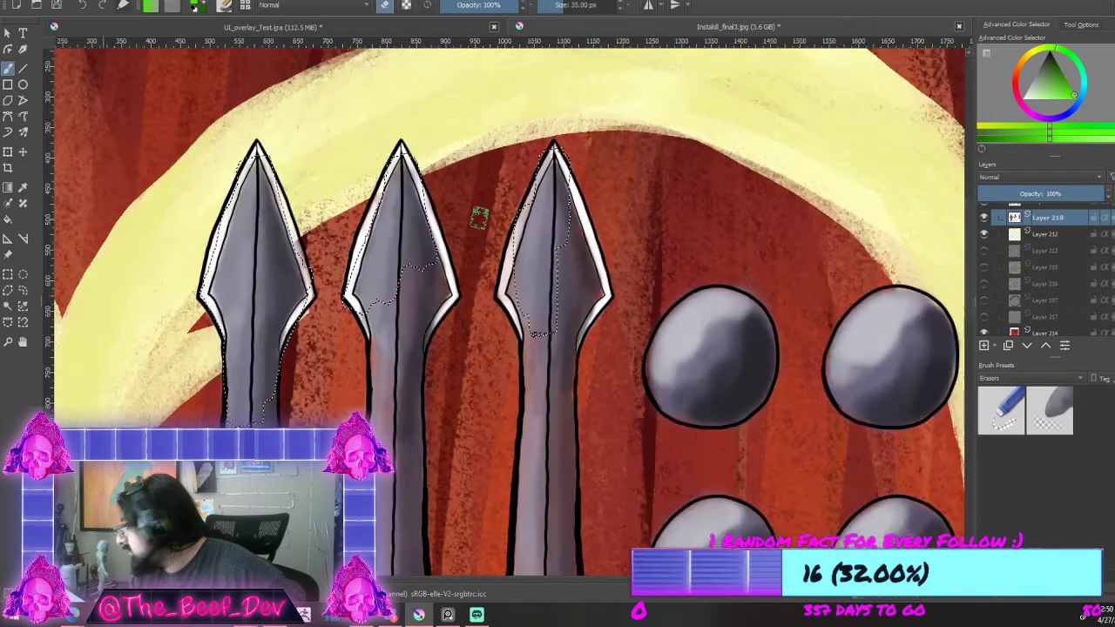
key("ctrl+shift+a")
scroll(1044, 231, "down", 5)
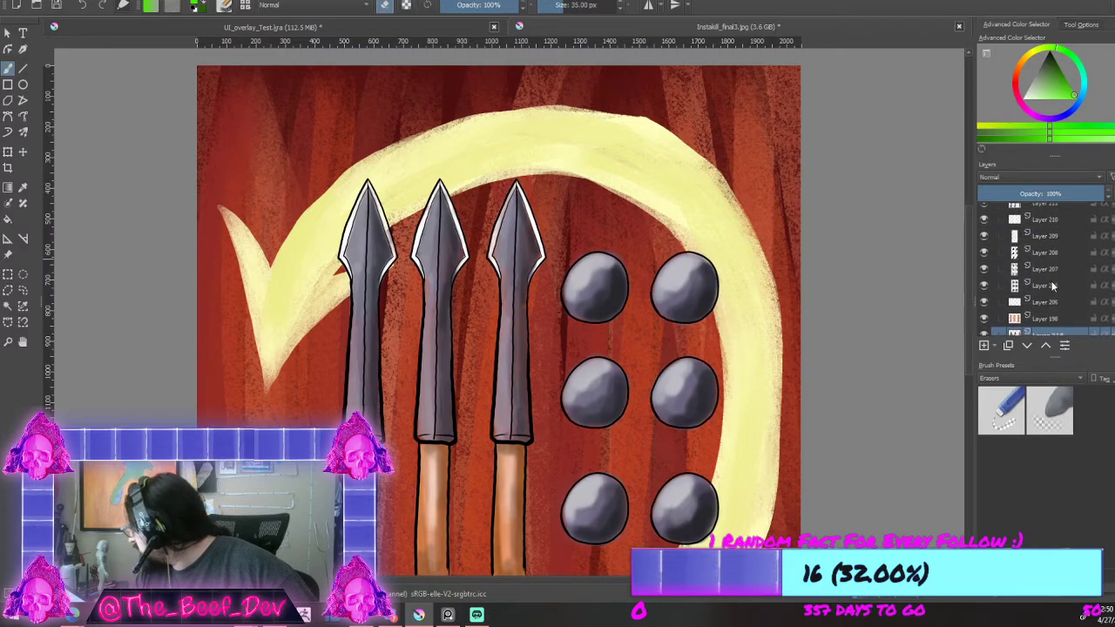
Step: Merge the layers from Copy of Layer 159 down through Layer 218, leaving out the yellow symbol on Layer 212, and check the merged artwork
scroll(1052, 282, "up", 2)
scroll(1052, 281, "down", 3)
left_click(1053, 293)
scroll(1049, 304, "down", 3)
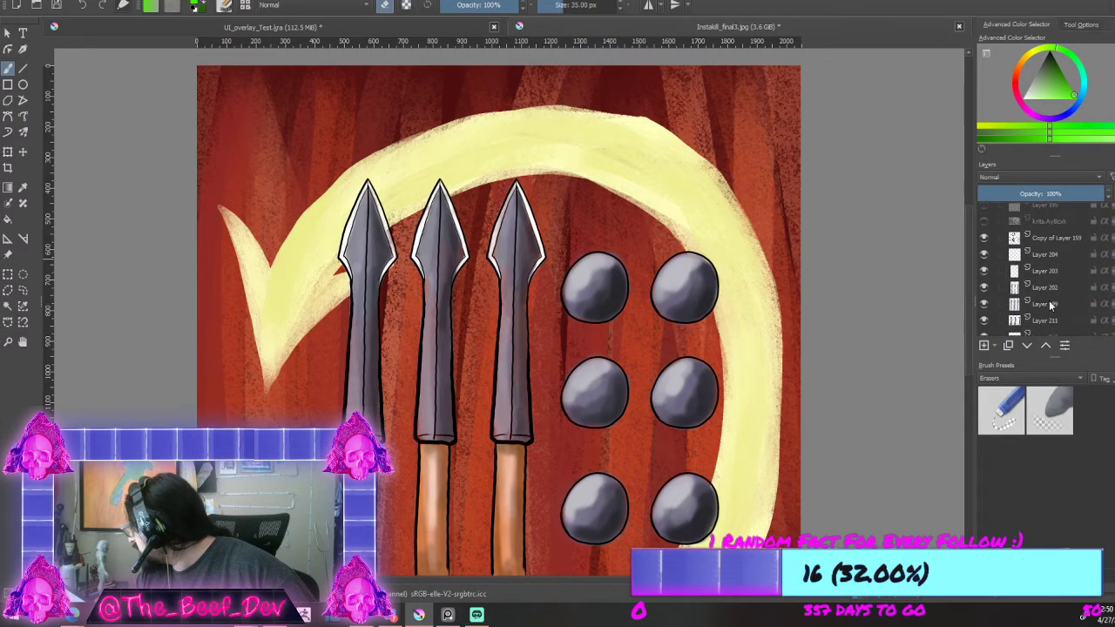
left_click(1039, 237, "shift")
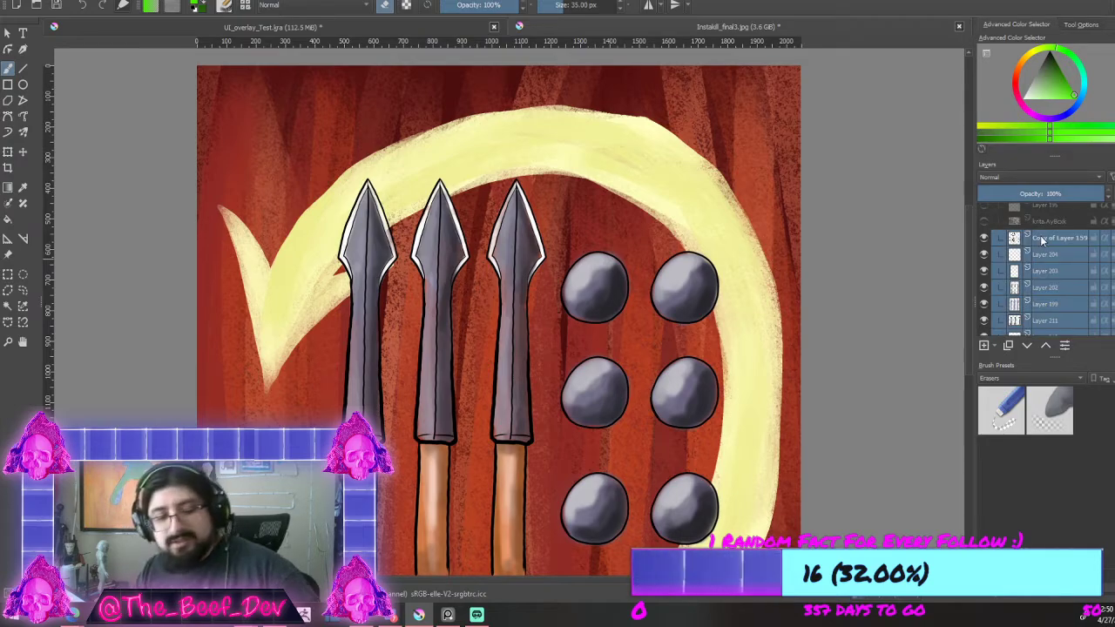
key("ctrl+e")
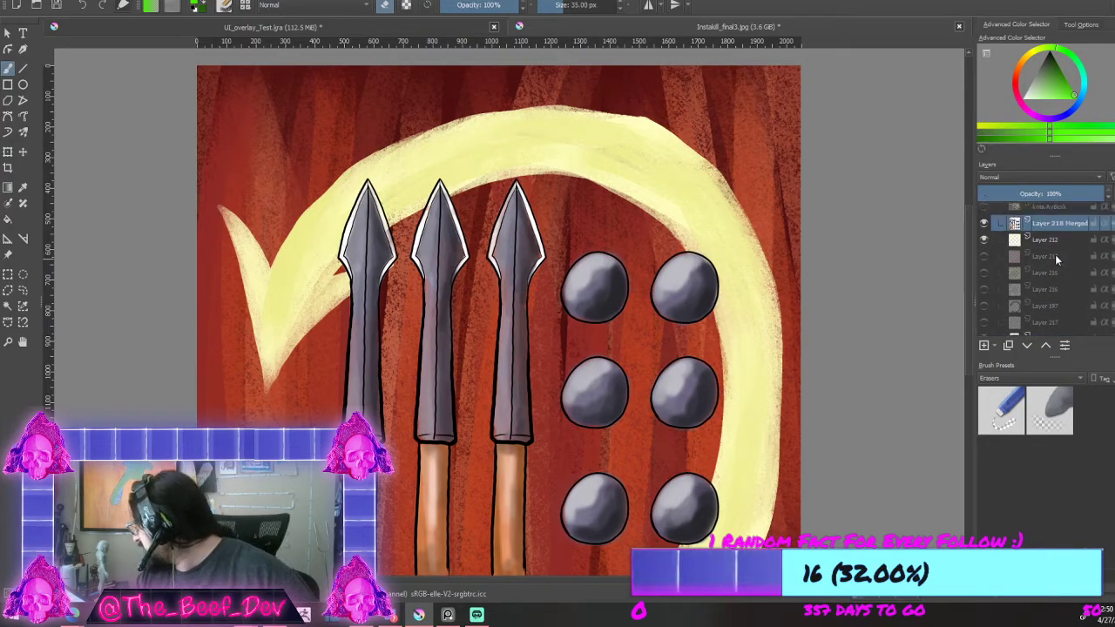
left_click(984, 224)
left_click(985, 224)
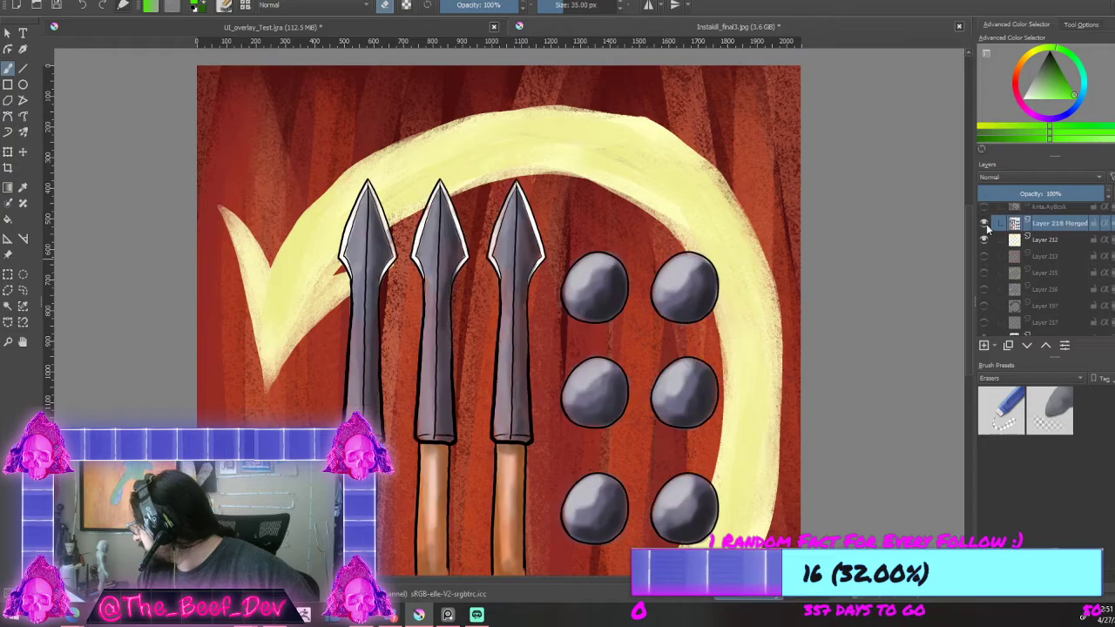
Step: Move the merged arrow-and-stone layer out above the Copy of Reload icon group and delete that group
scroll(1042, 250, "up", 2)
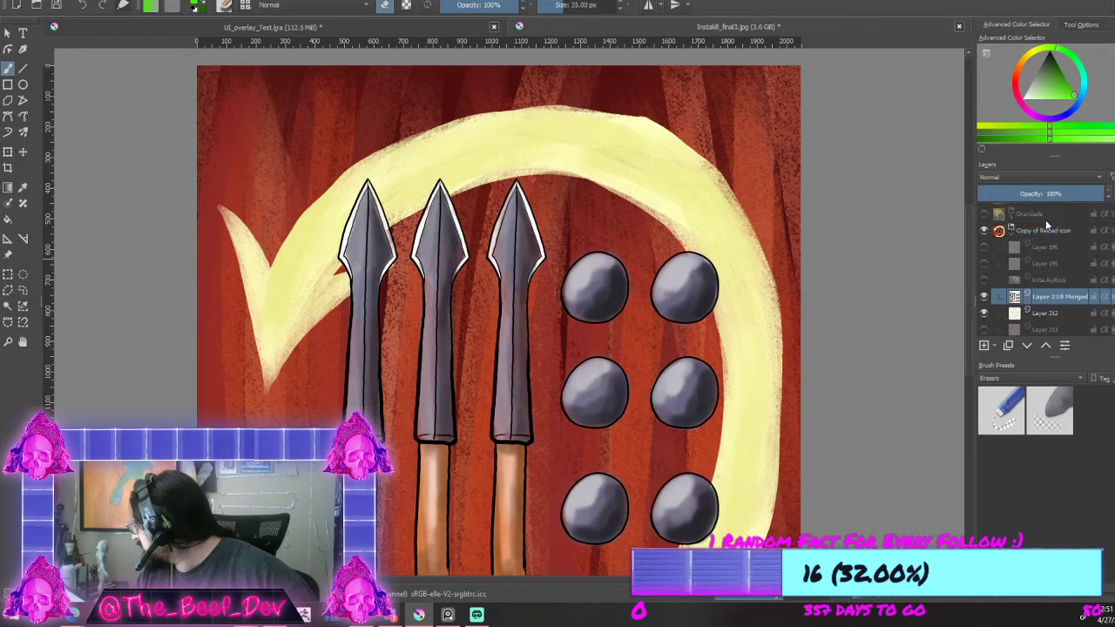
left_click_drag(1046, 221, 1046, 222)
left_click(1070, 247)
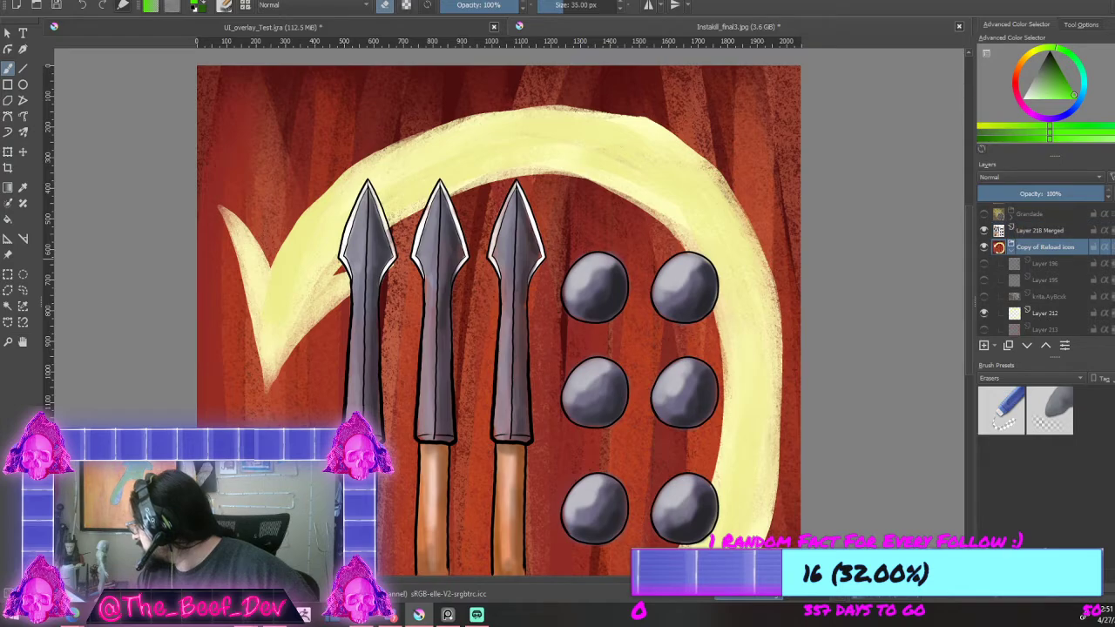
key("shift+Delete")
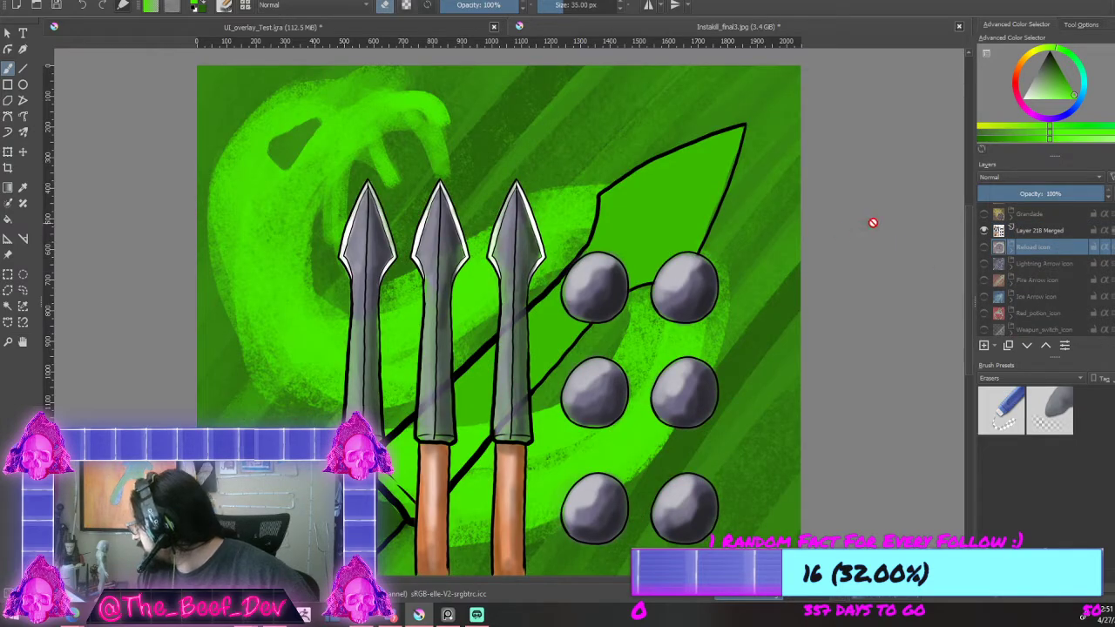
Step: Erase the rightmost arrow and all six stones from the Layer 218 Merged artwork using a rectangular selection
scroll(815, 239, "down", 2)
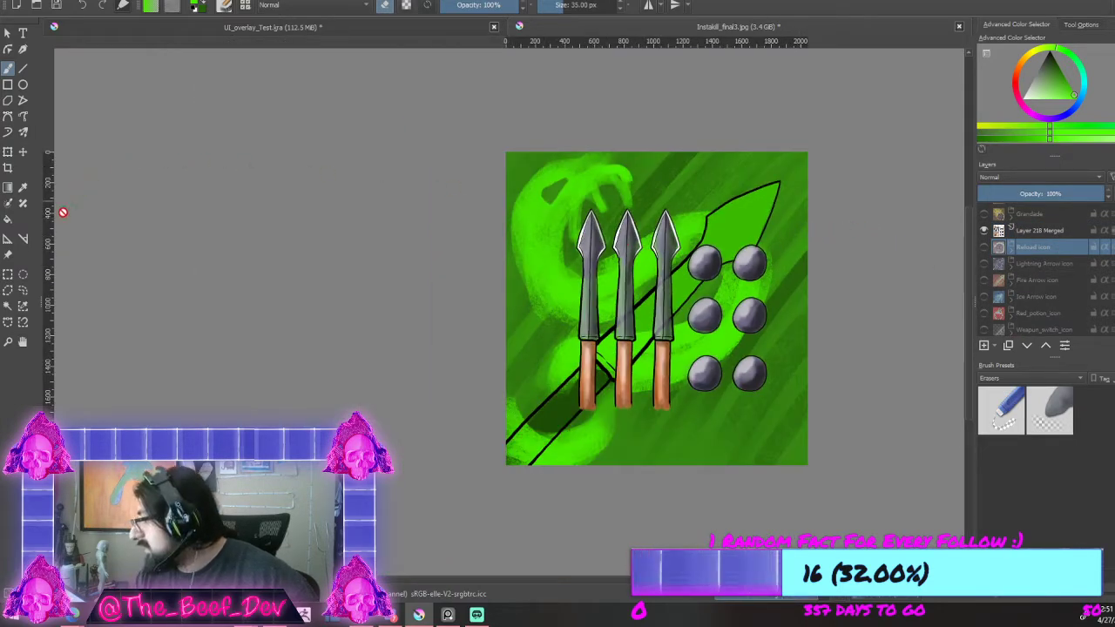
left_click(8, 273)
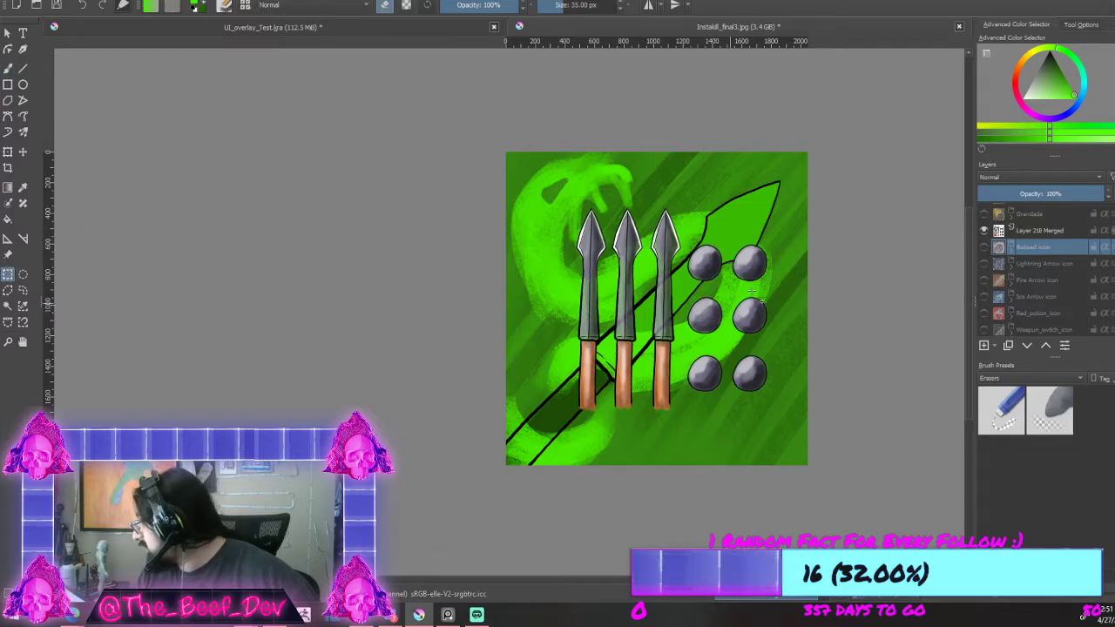
scroll(762, 258, "up", 1)
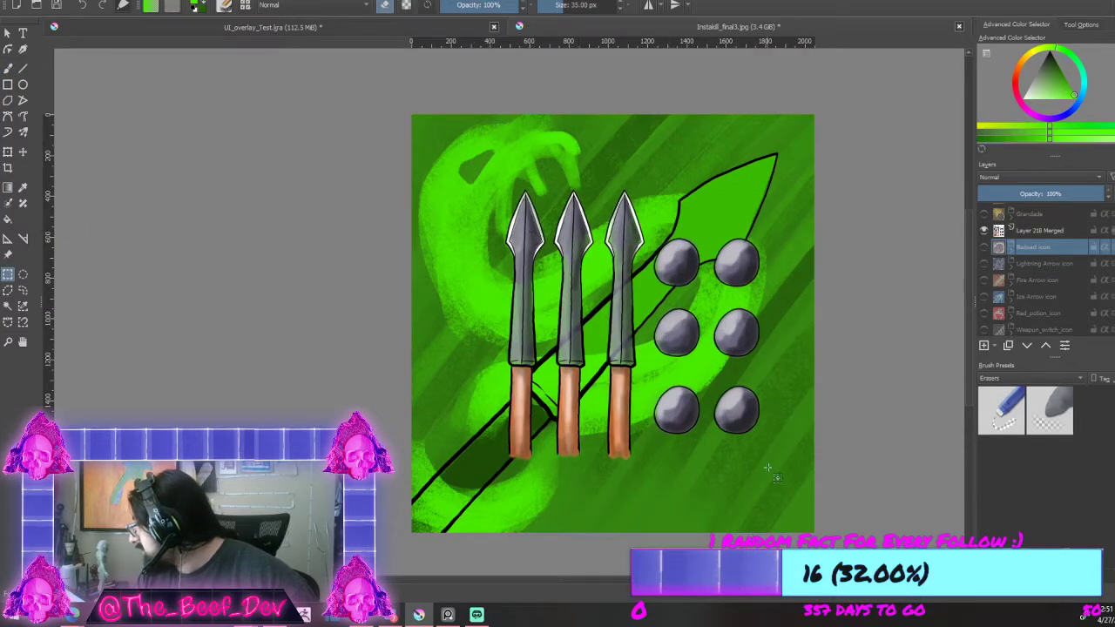
left_click_drag(694, 228, 599, 136)
left_click(1029, 230)
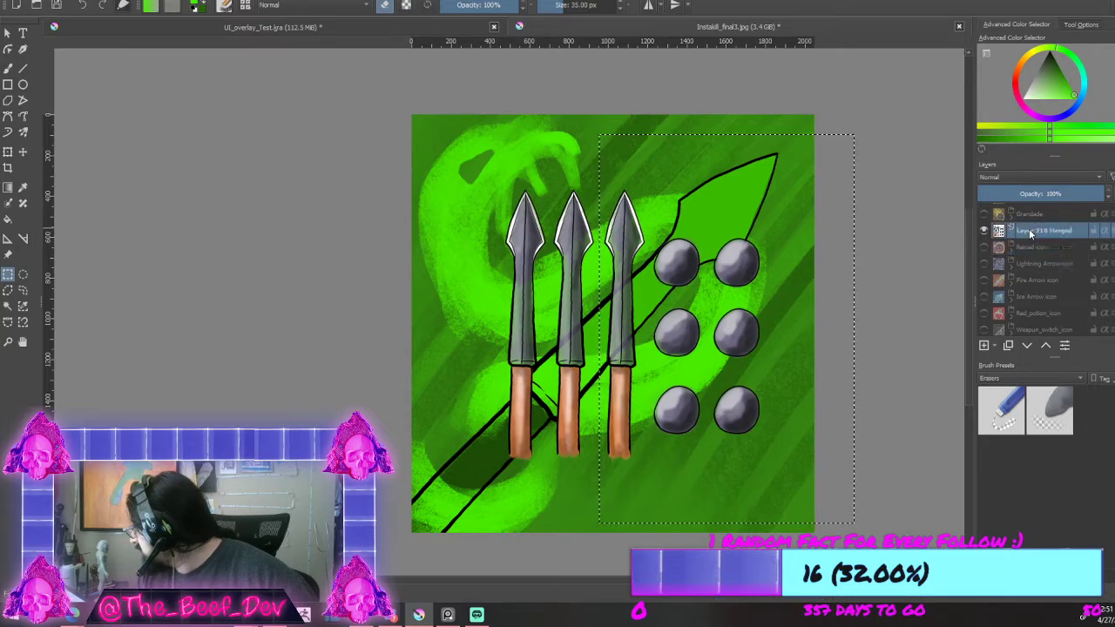
key("Delete")
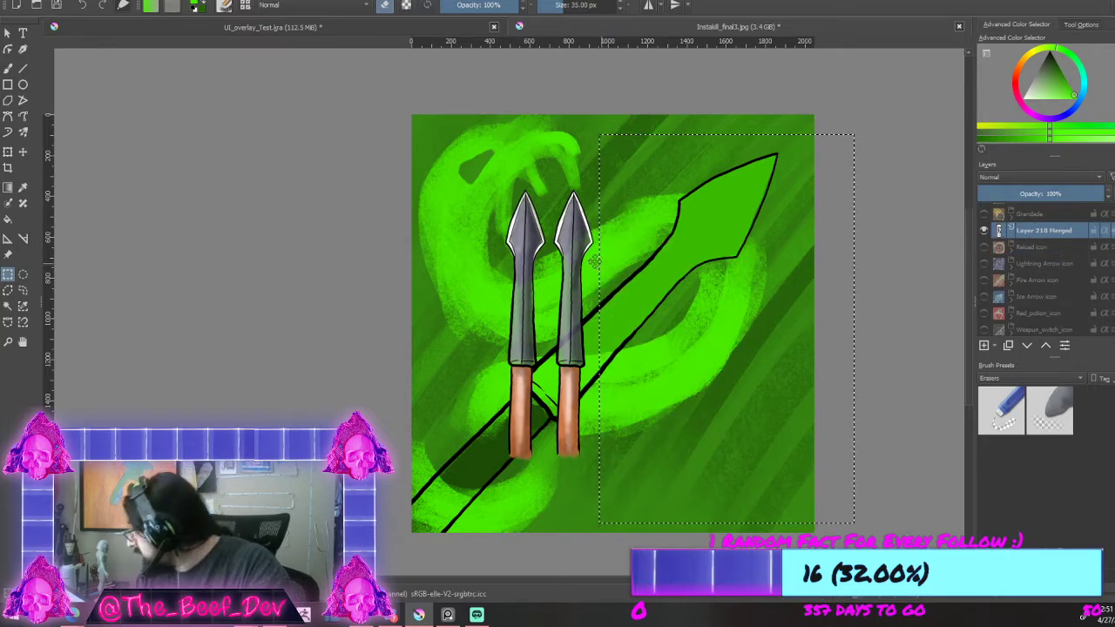
Step: Erase the leftmost arrow from the merged layer, keeping only the middle arrow, and clear the selection
left_click_drag(423, 126, 544, 542)
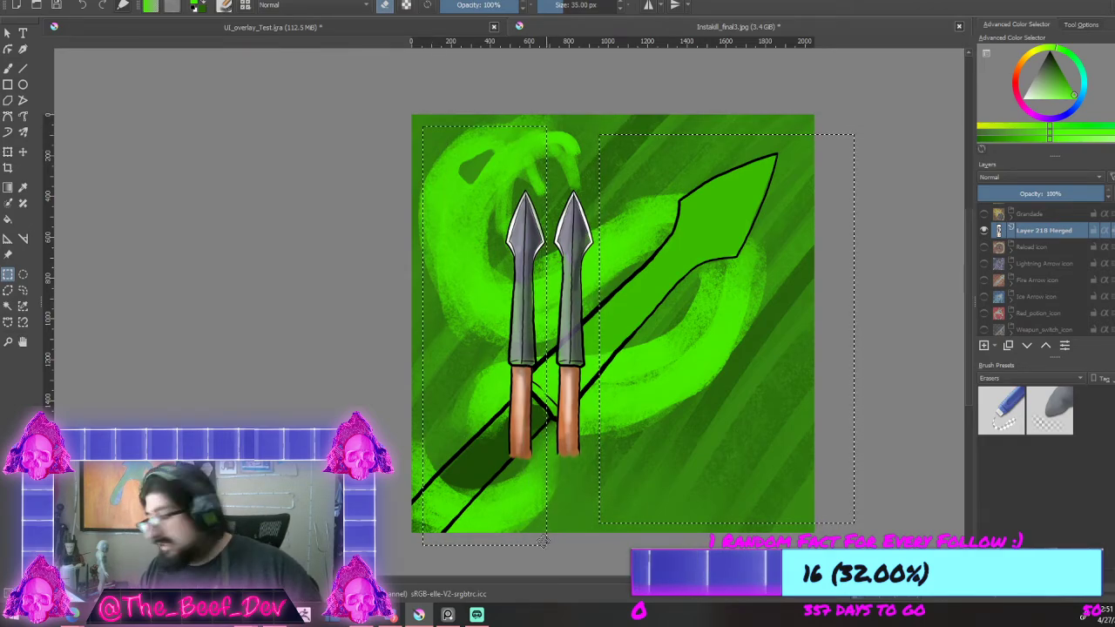
key("Delete")
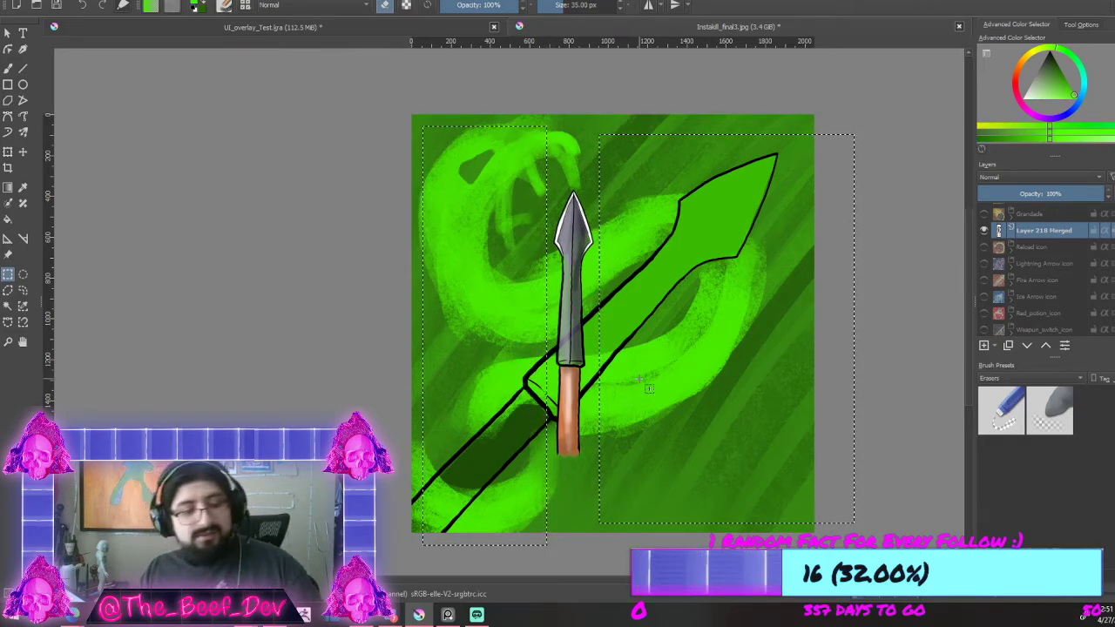
key("ctrl+shift+a")
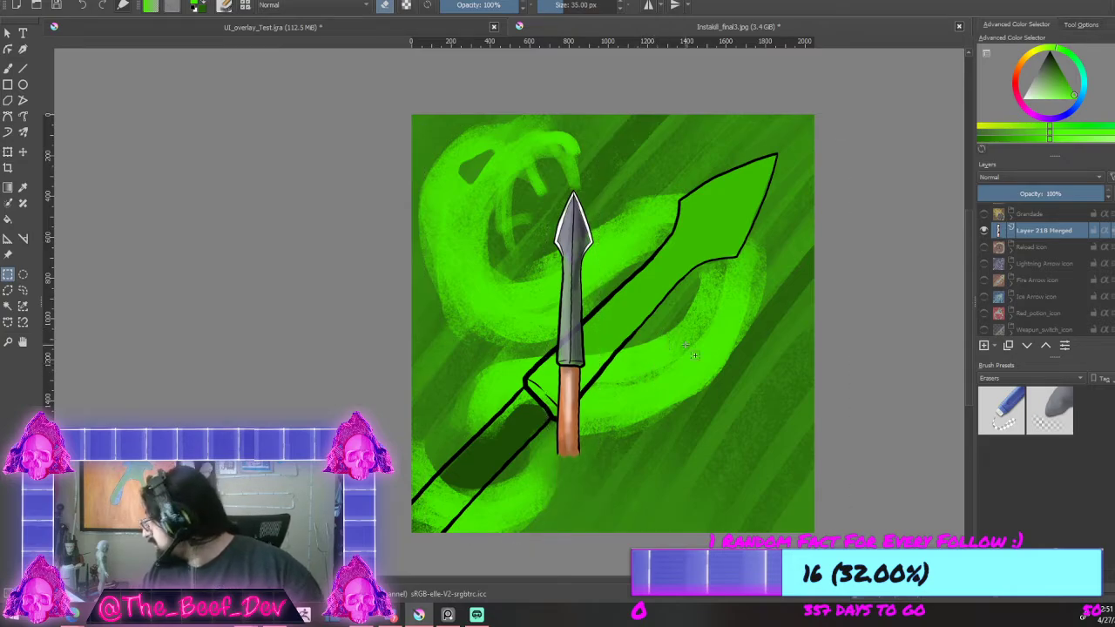
Step: Transform the remaining arrow, rotating and enlarging it to fit over the diagonal arrow outline
key("ctrl+t")
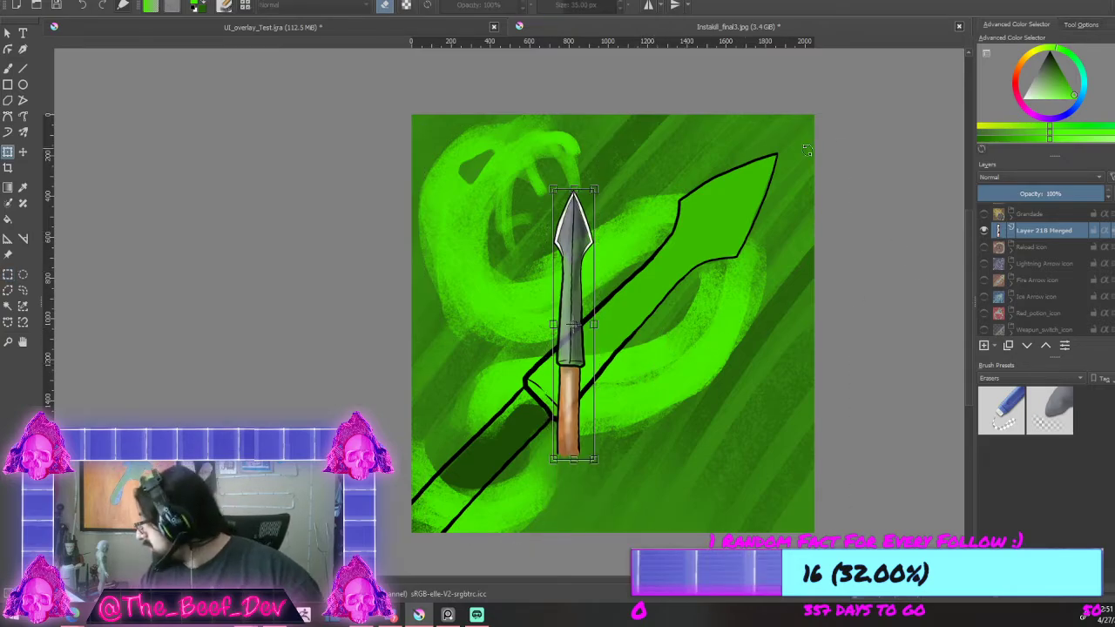
left_click_drag(629, 167, 740, 221)
key("Return")
key("Return")
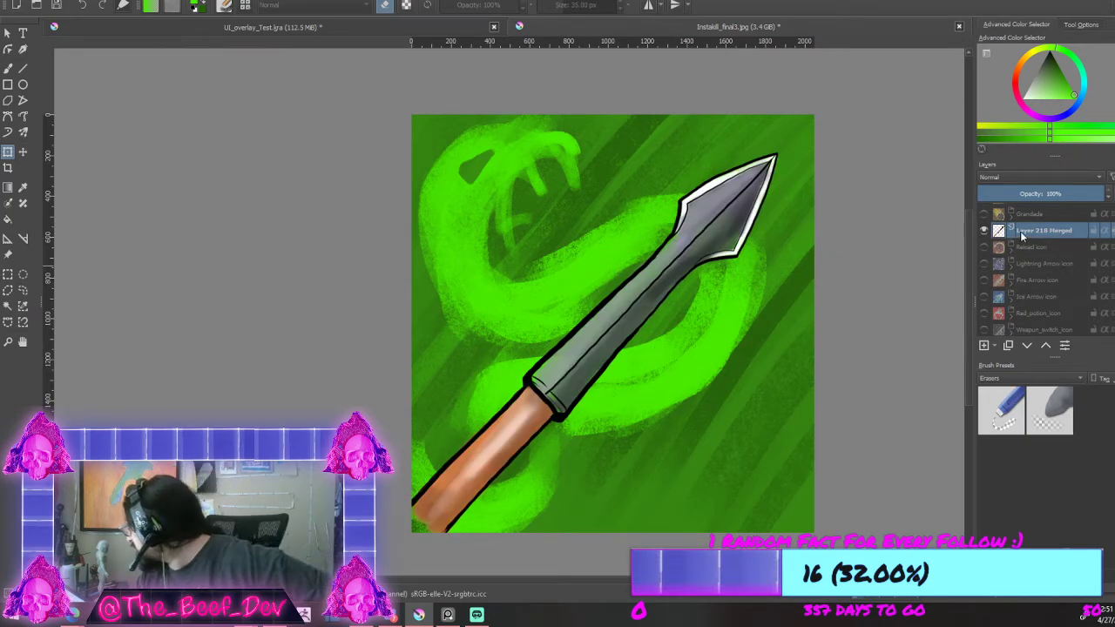
Step: Move Layer 218 Merged to the top of the Poison Arrow icon group and hide the old Layer 159 arrow outline
left_click_drag(1055, 251, 1059, 284)
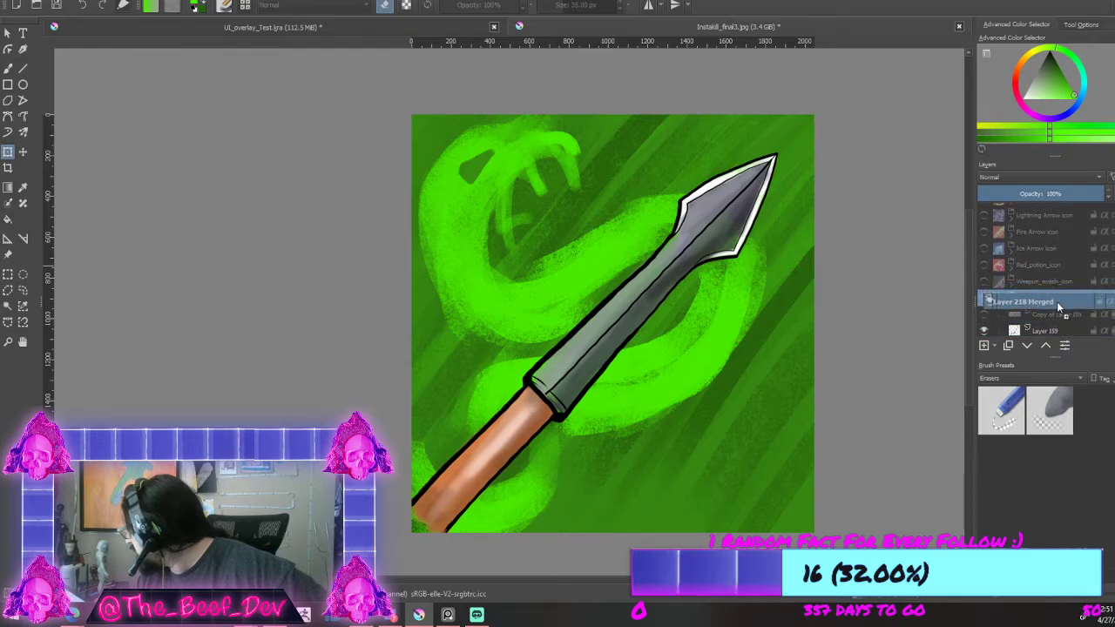
scroll(1018, 297, "down", 2)
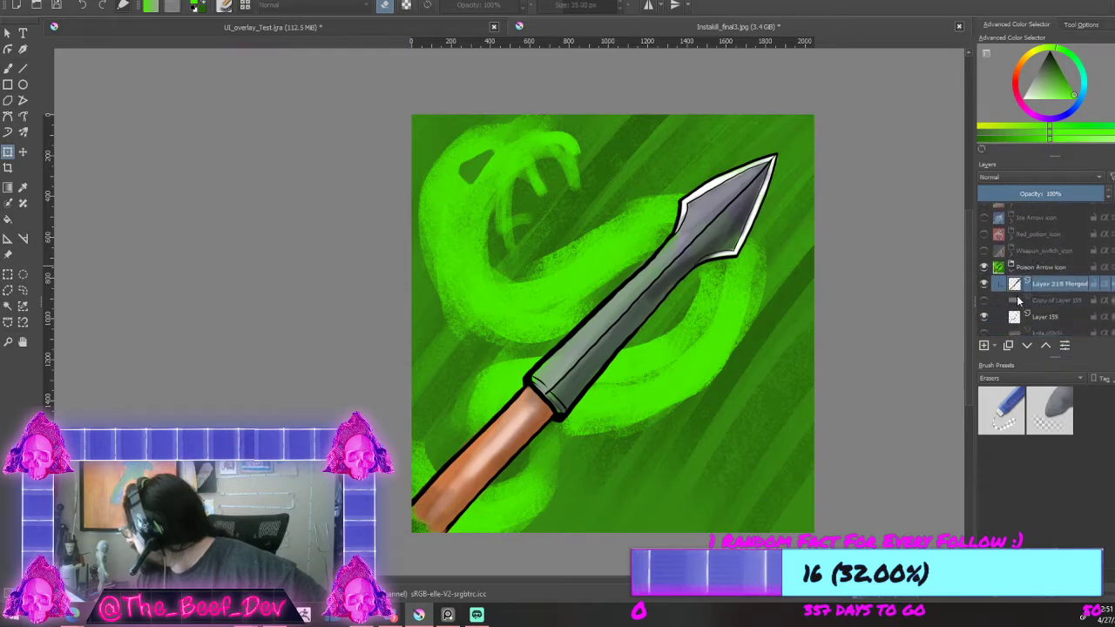
left_click(985, 274)
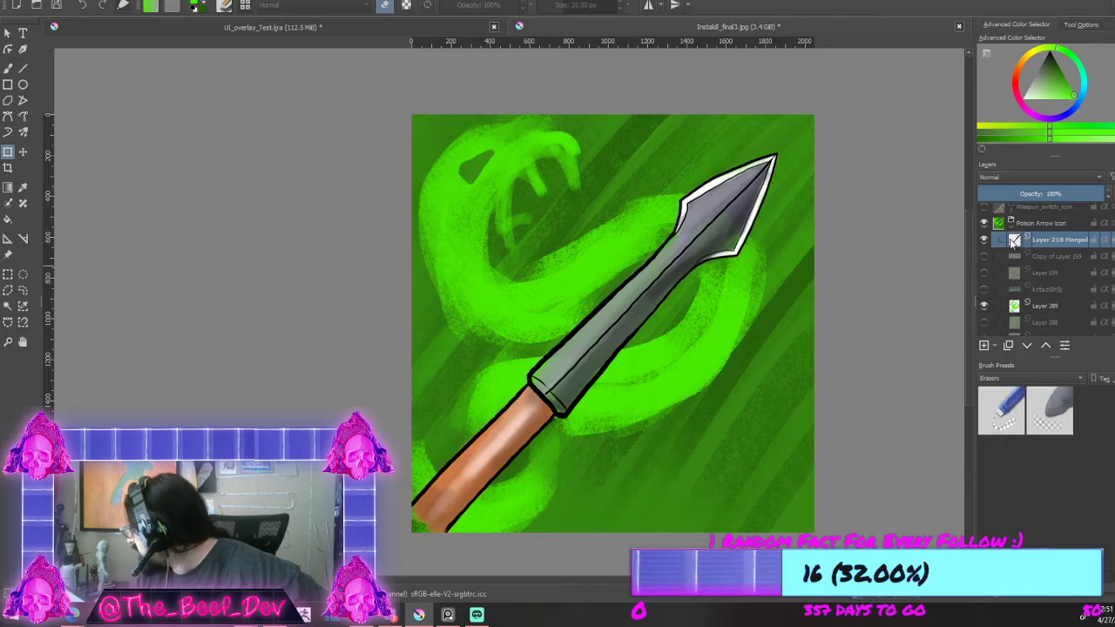
Step: Check how the arrow and snake composition reads at small icon size
scroll(838, 265, "down", 5)
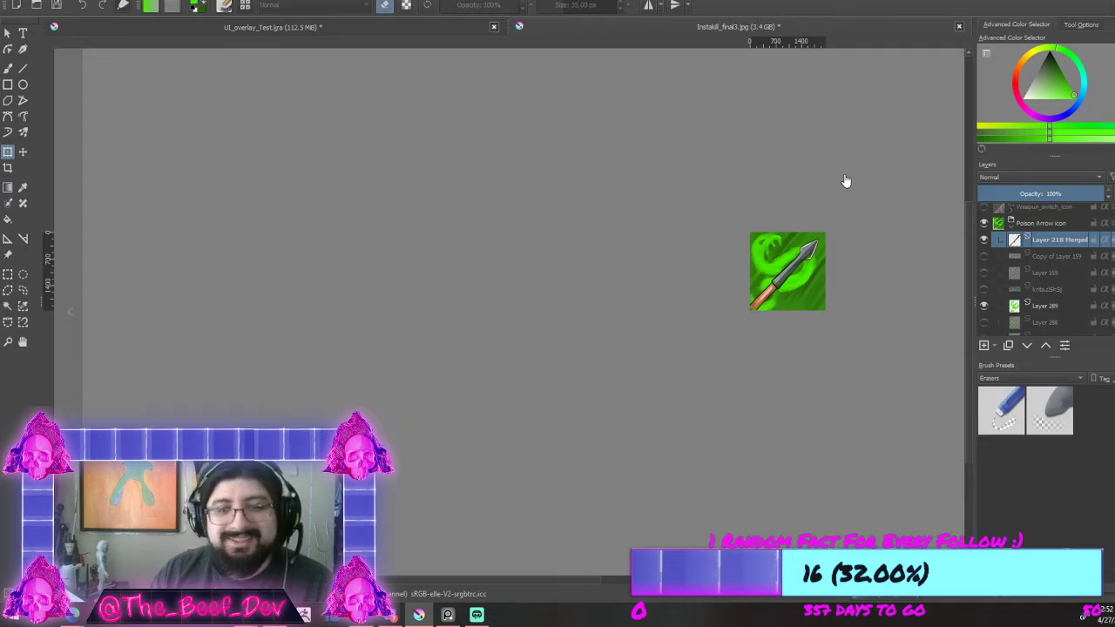
scroll(876, 202, "up", 2)
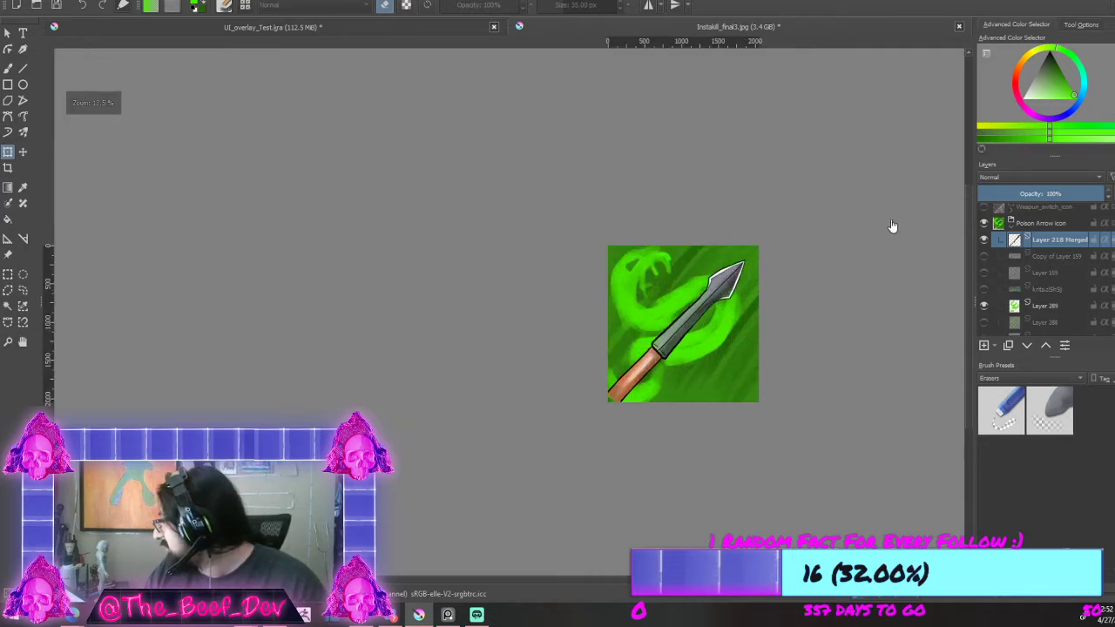
scroll(779, 291, "up", 2)
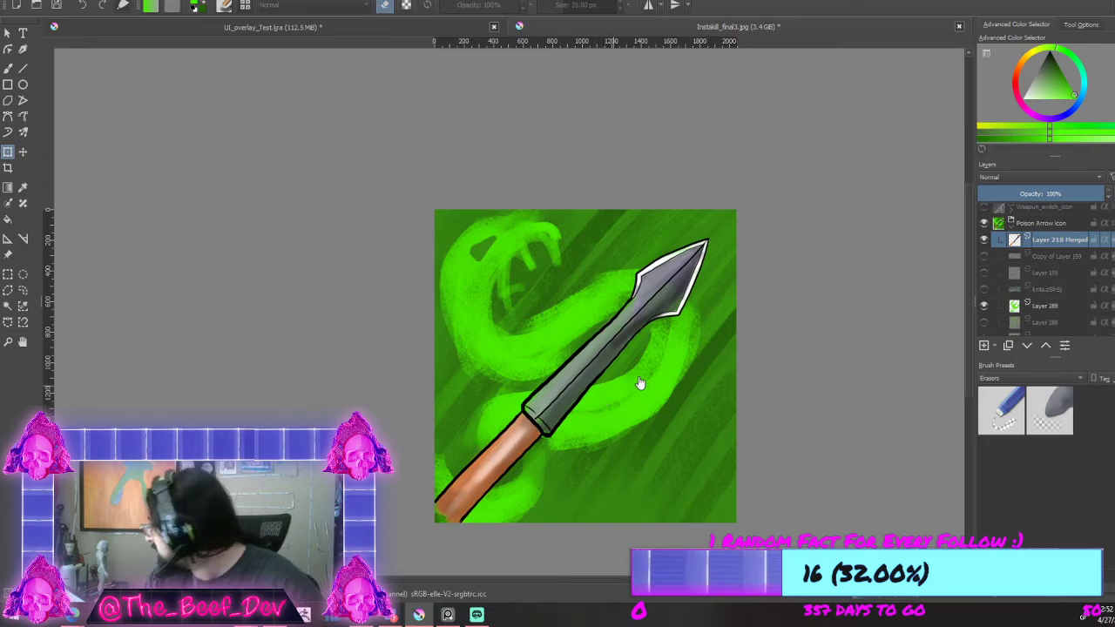
scroll(763, 342, "down", 4)
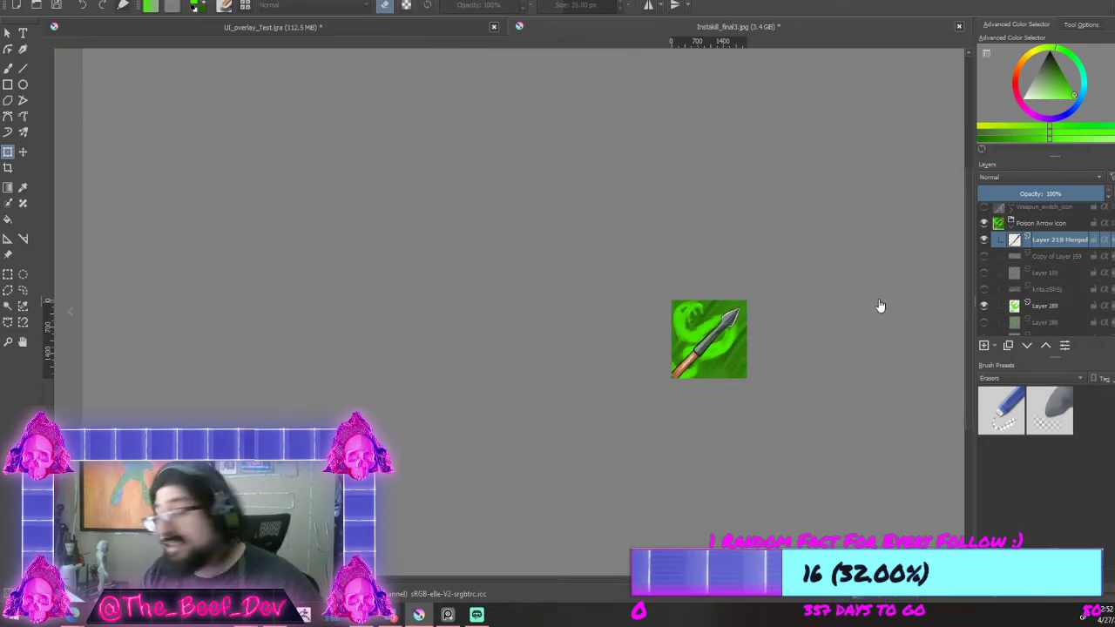